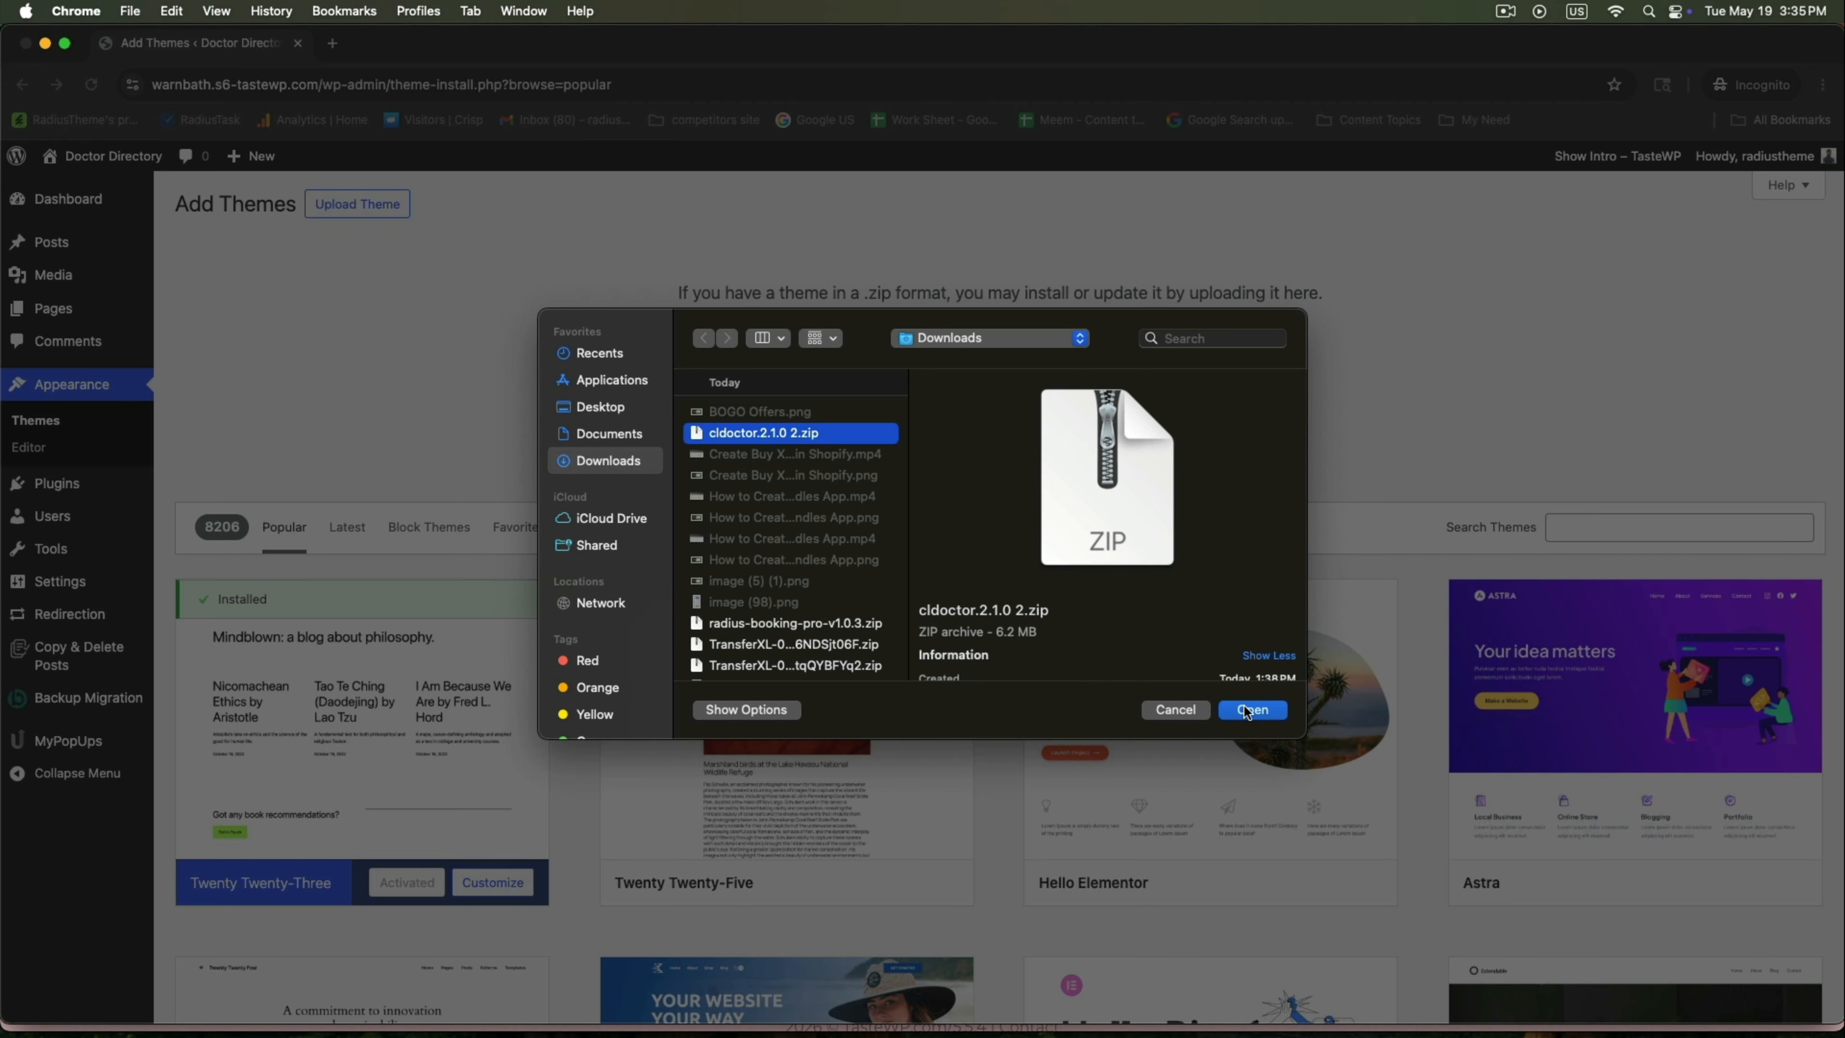
Install the CLDoctor theme from cldoctor.2.1.0 2.zip and activate it.
left_click(1244, 709)
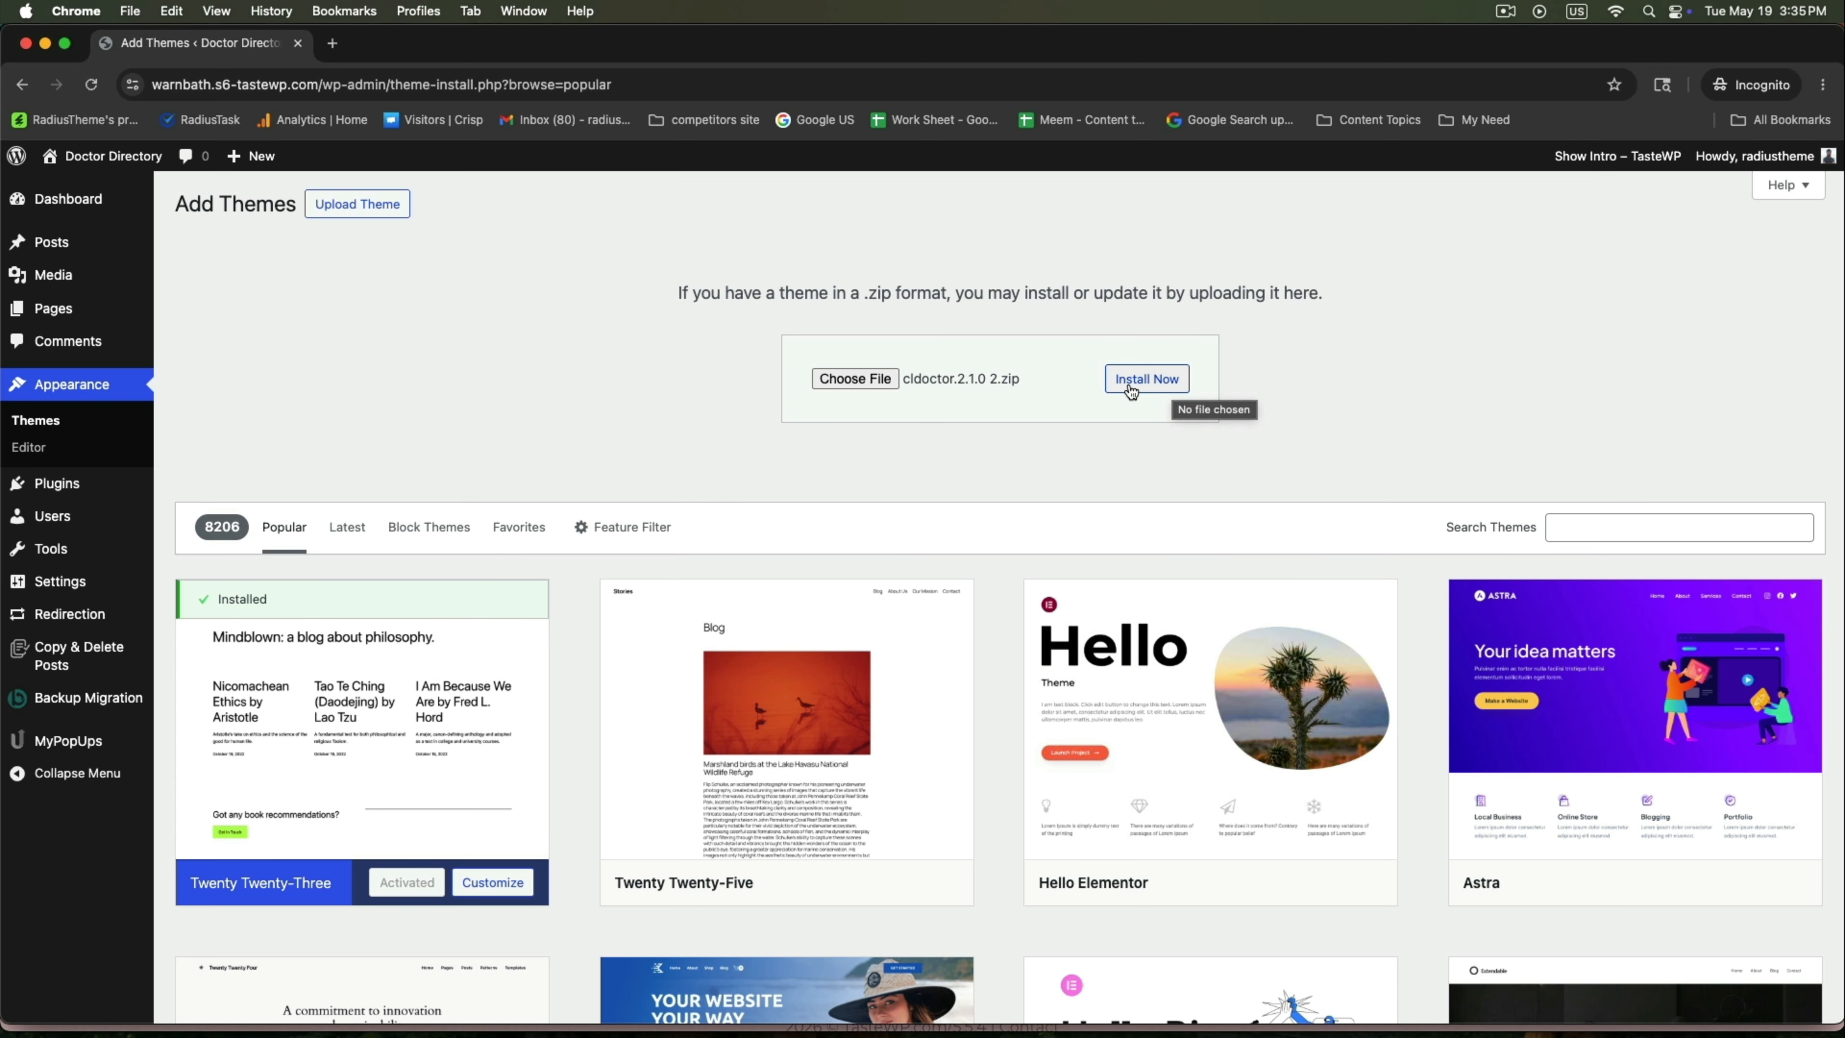
left_click(1145, 387)
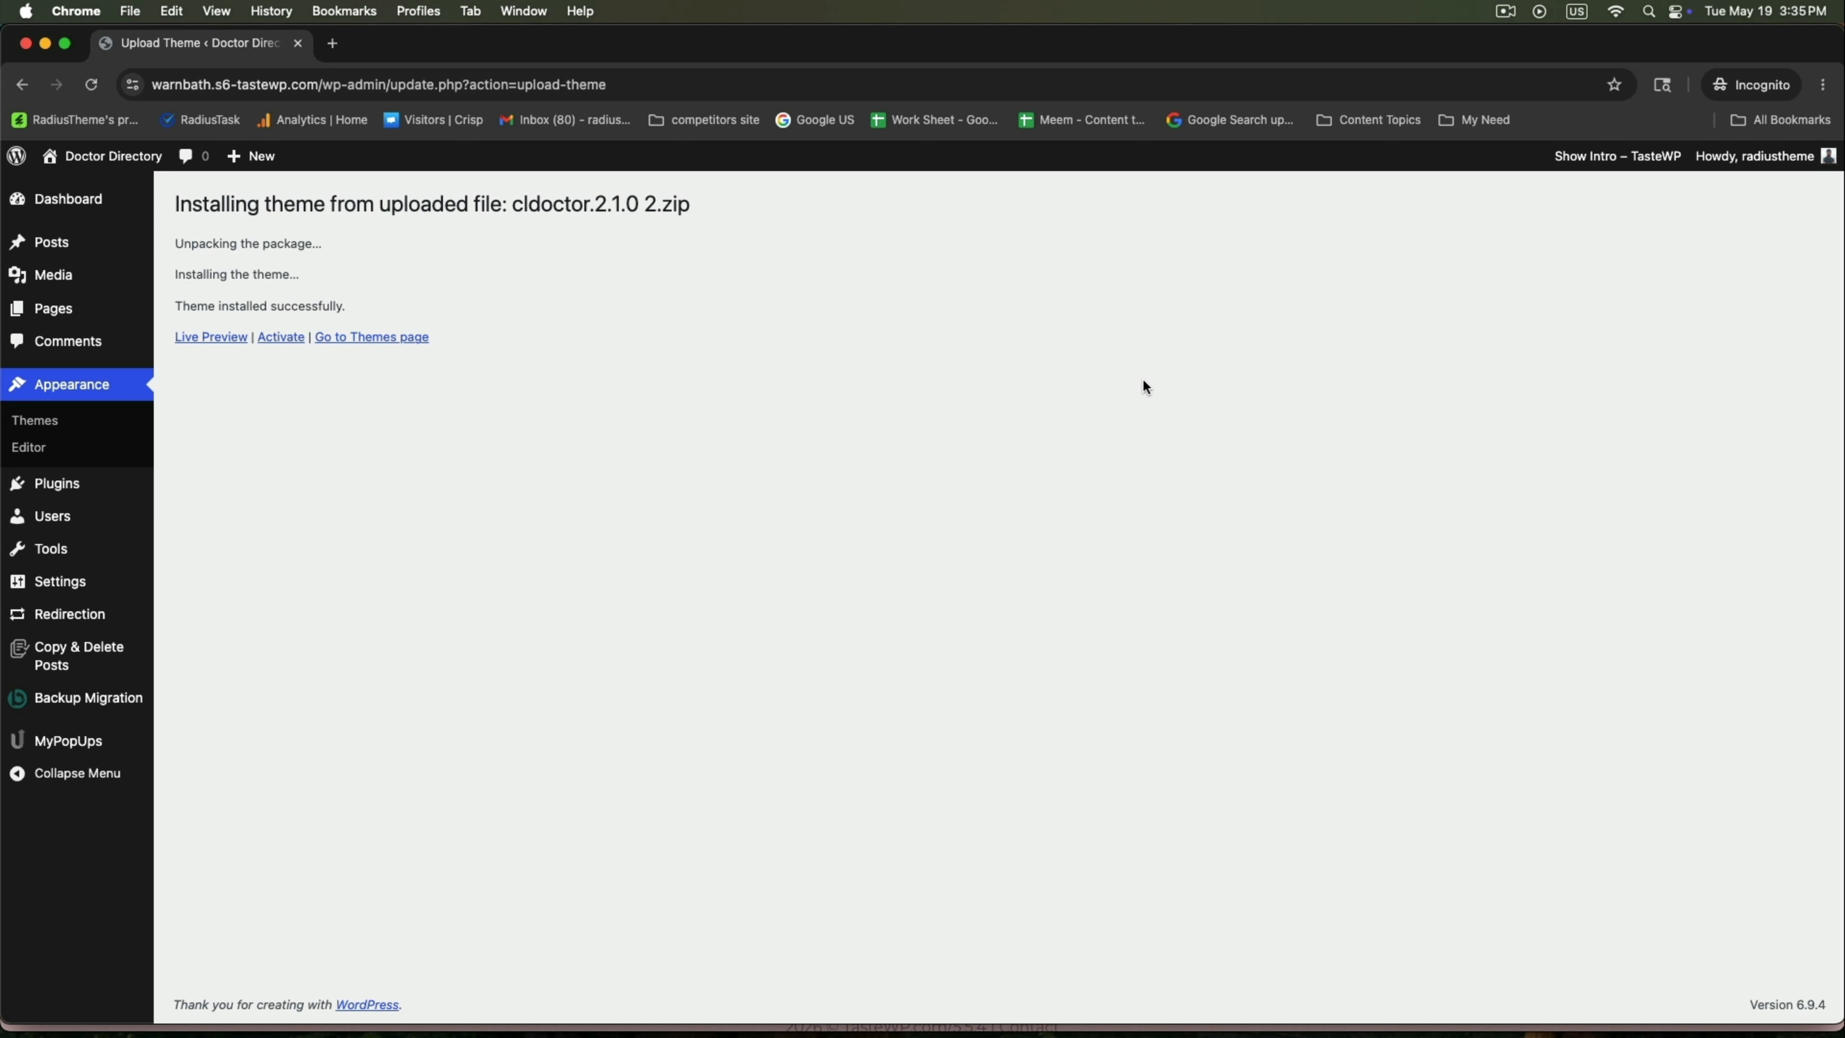
left_click(283, 337)
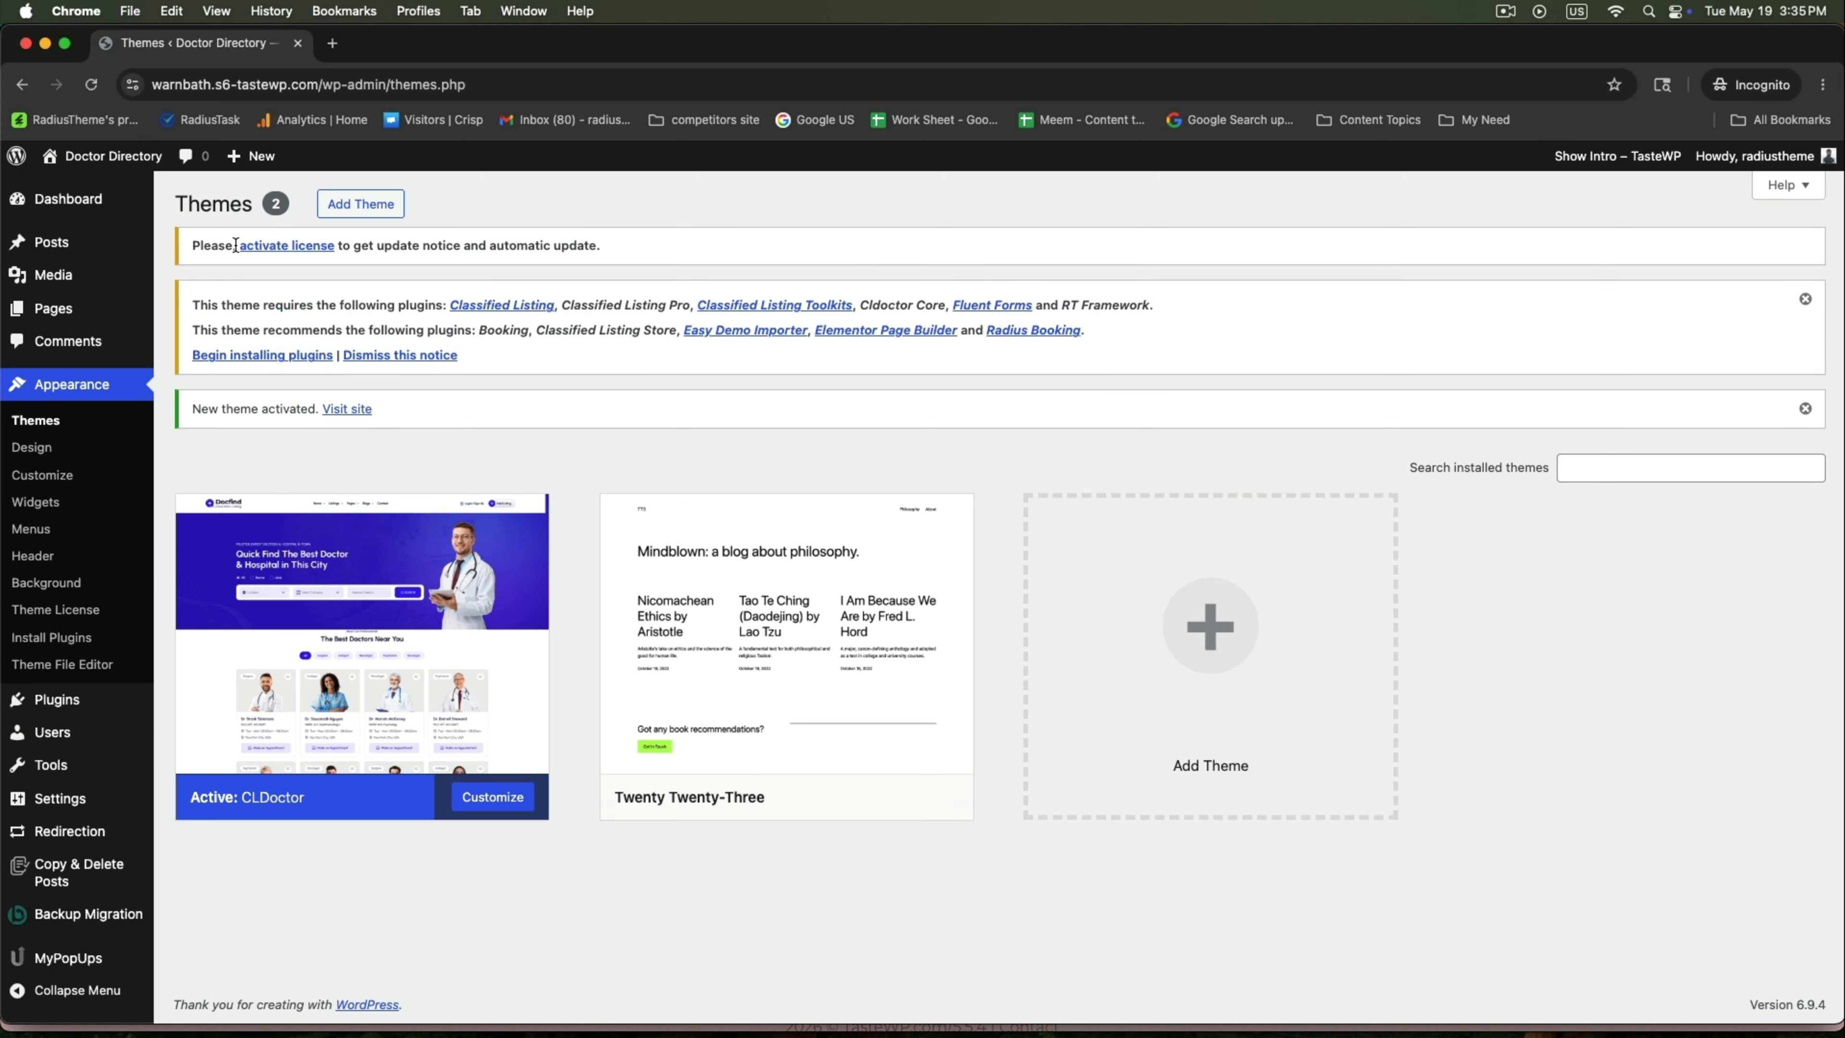
Bulk-install all 11 required and recommended CLDoctor plugins from the plugin installer.
left_click(264, 363)
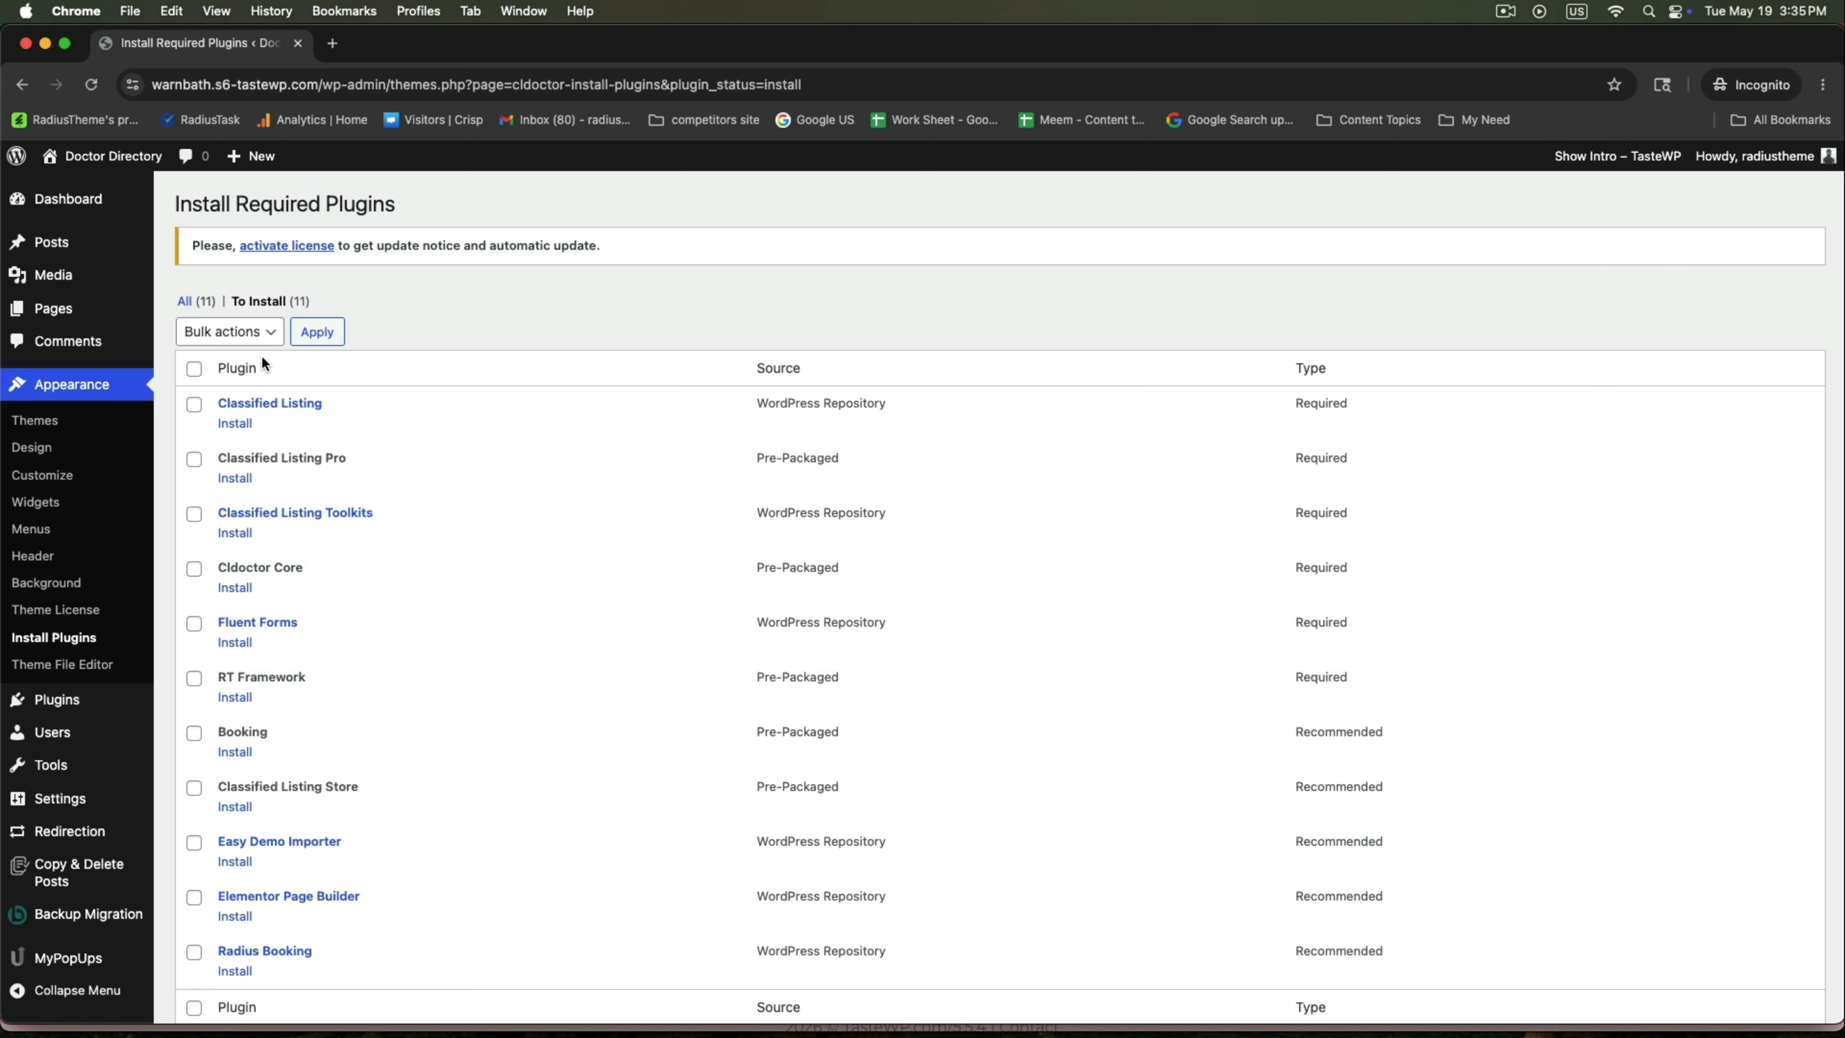
scroll(254, 434, "down", 3)
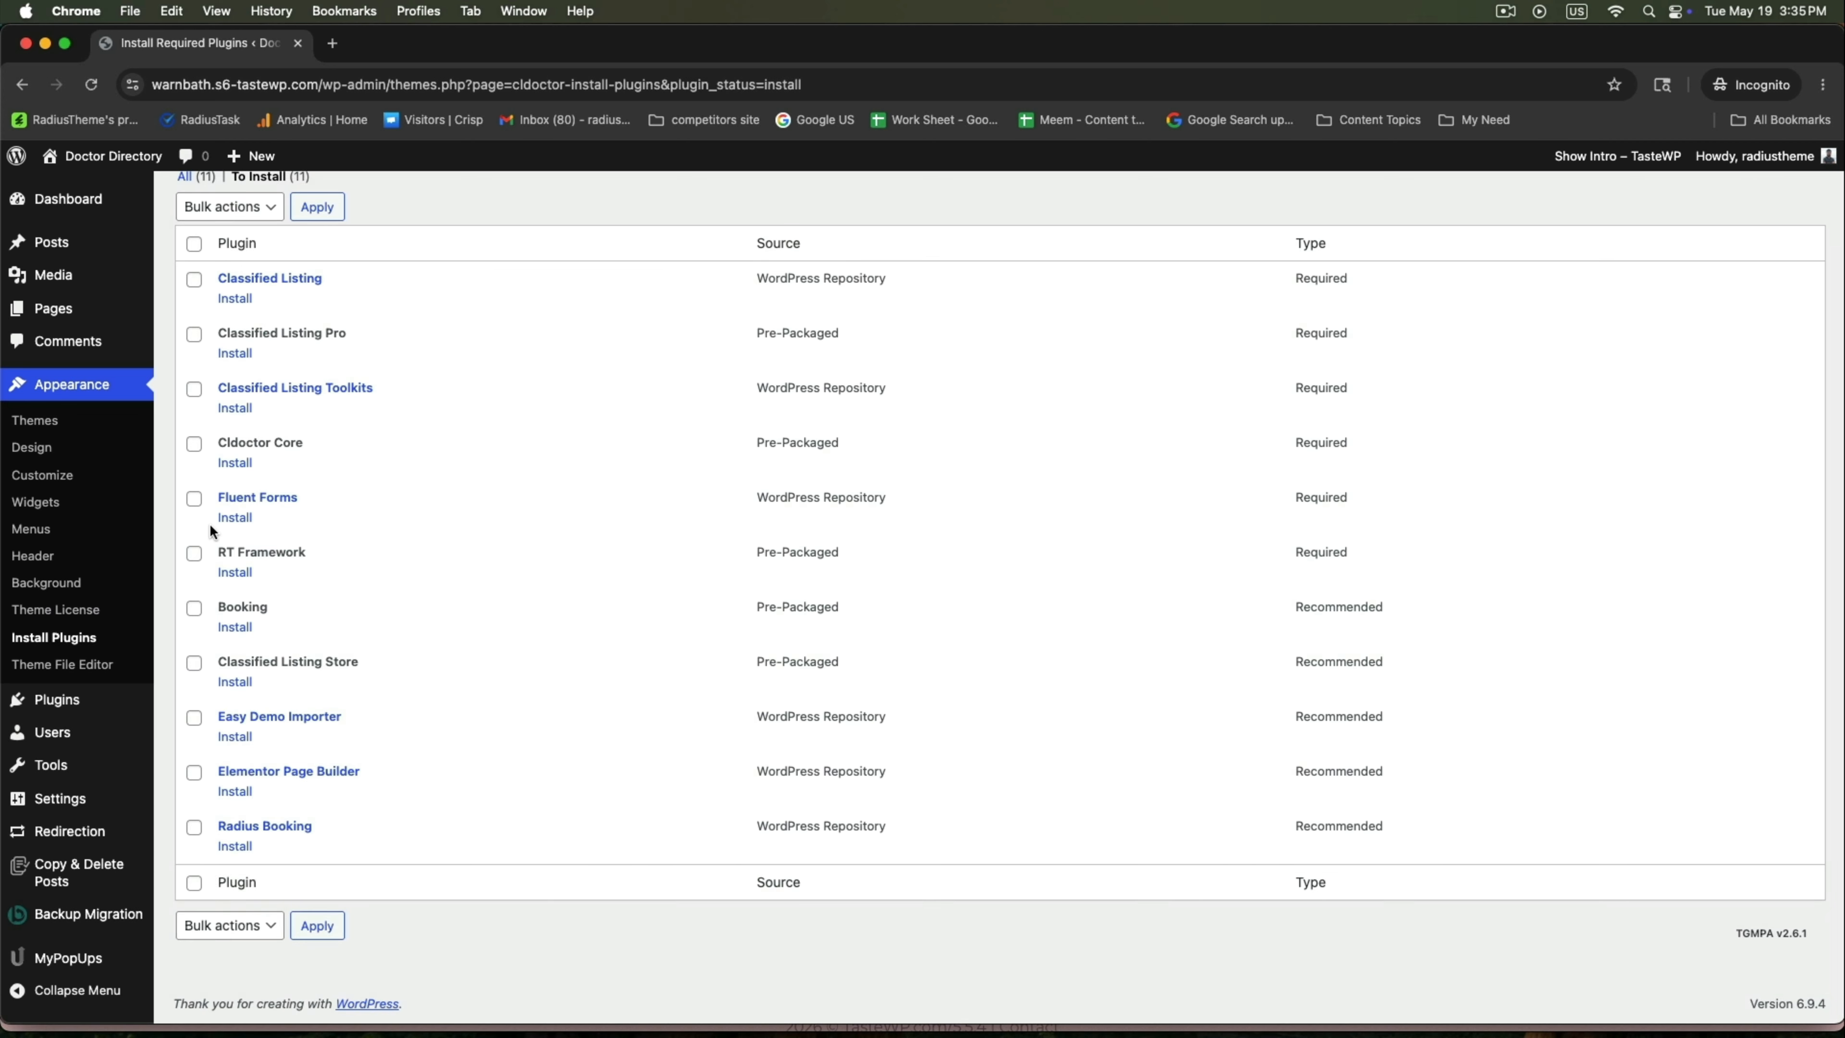
scroll(209, 523, "up", 3)
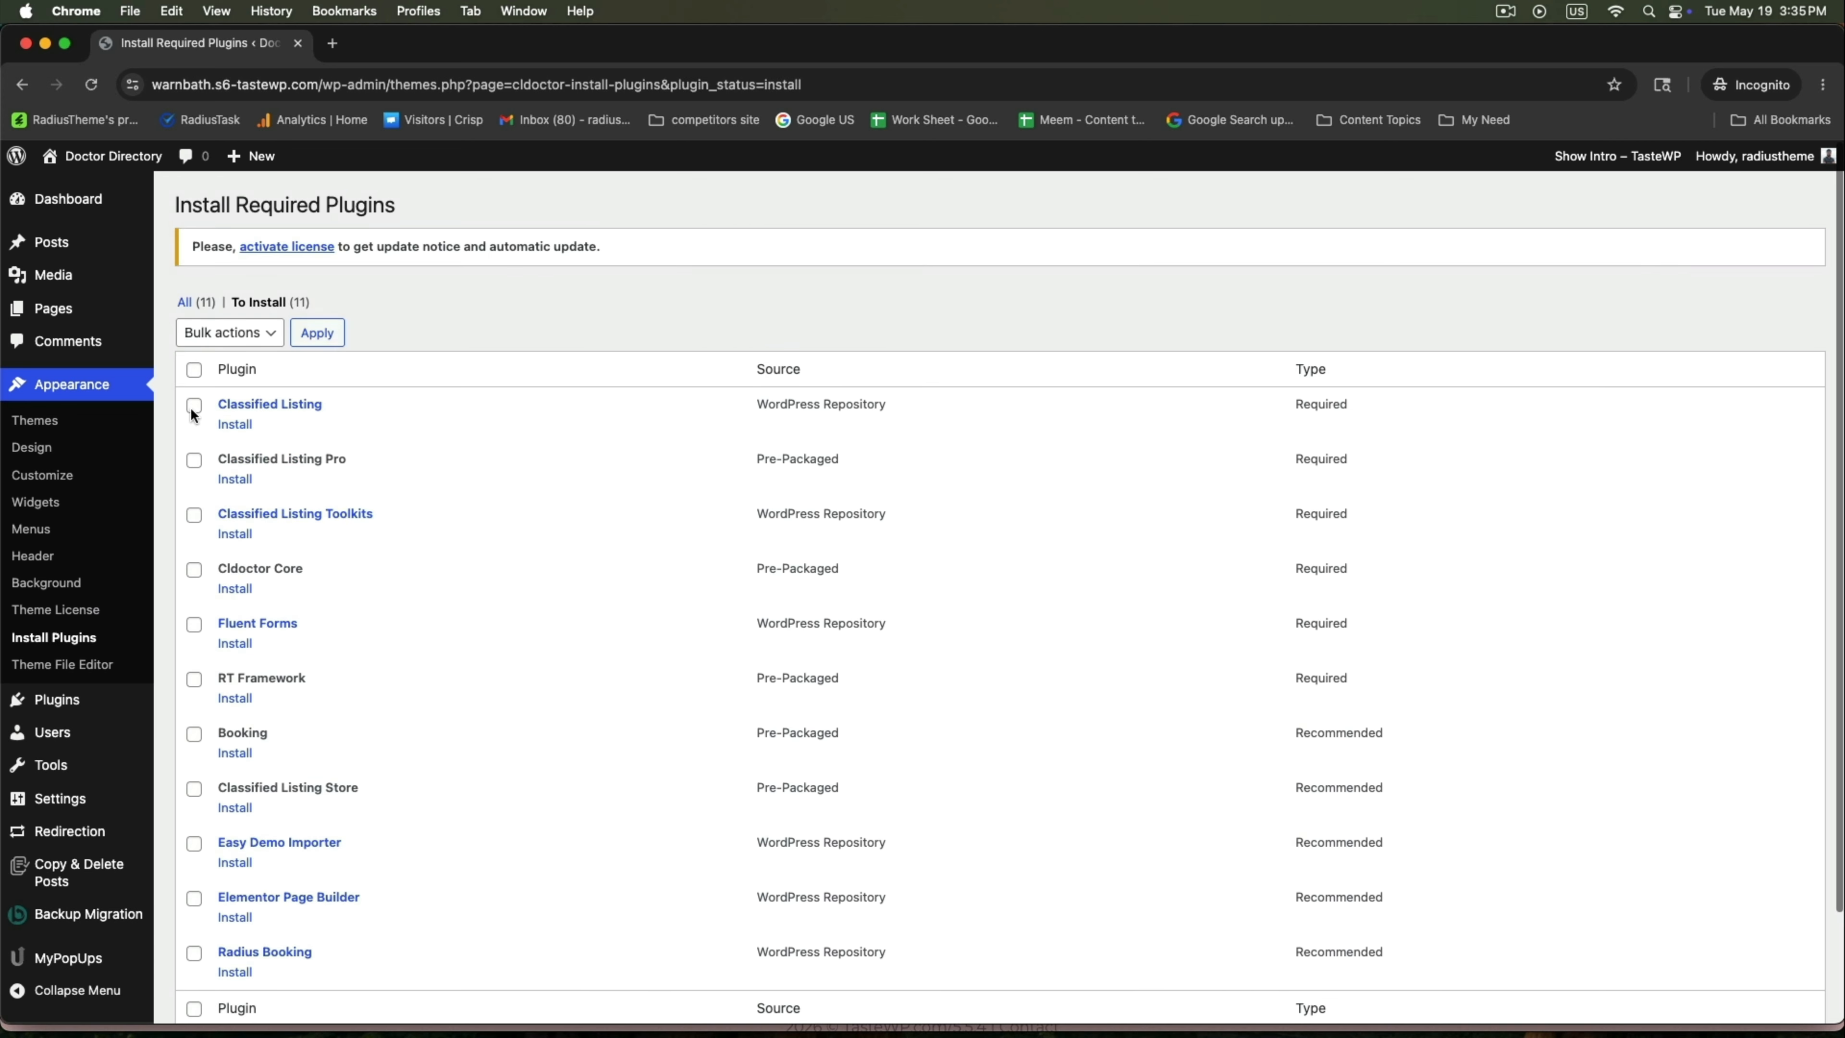
left_click(227, 333)
left_click(200, 352)
left_click(323, 334)
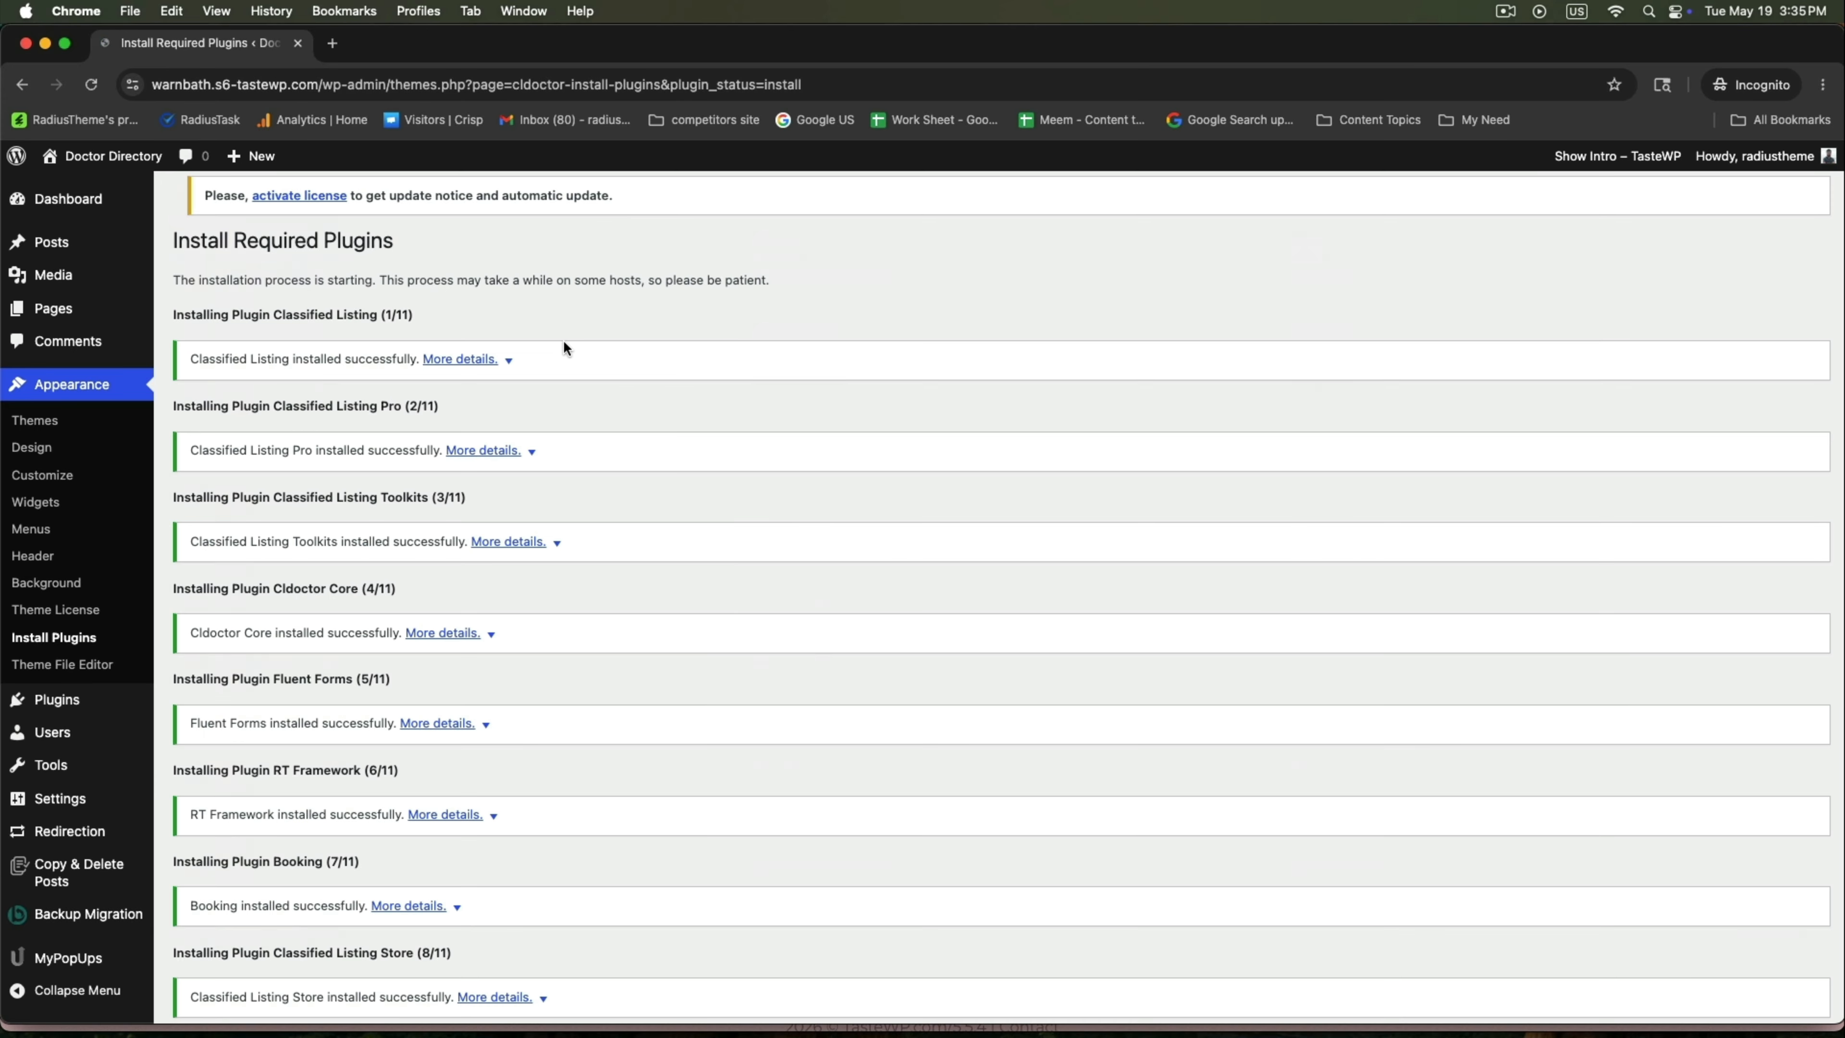
scroll(562, 347, "down", 6)
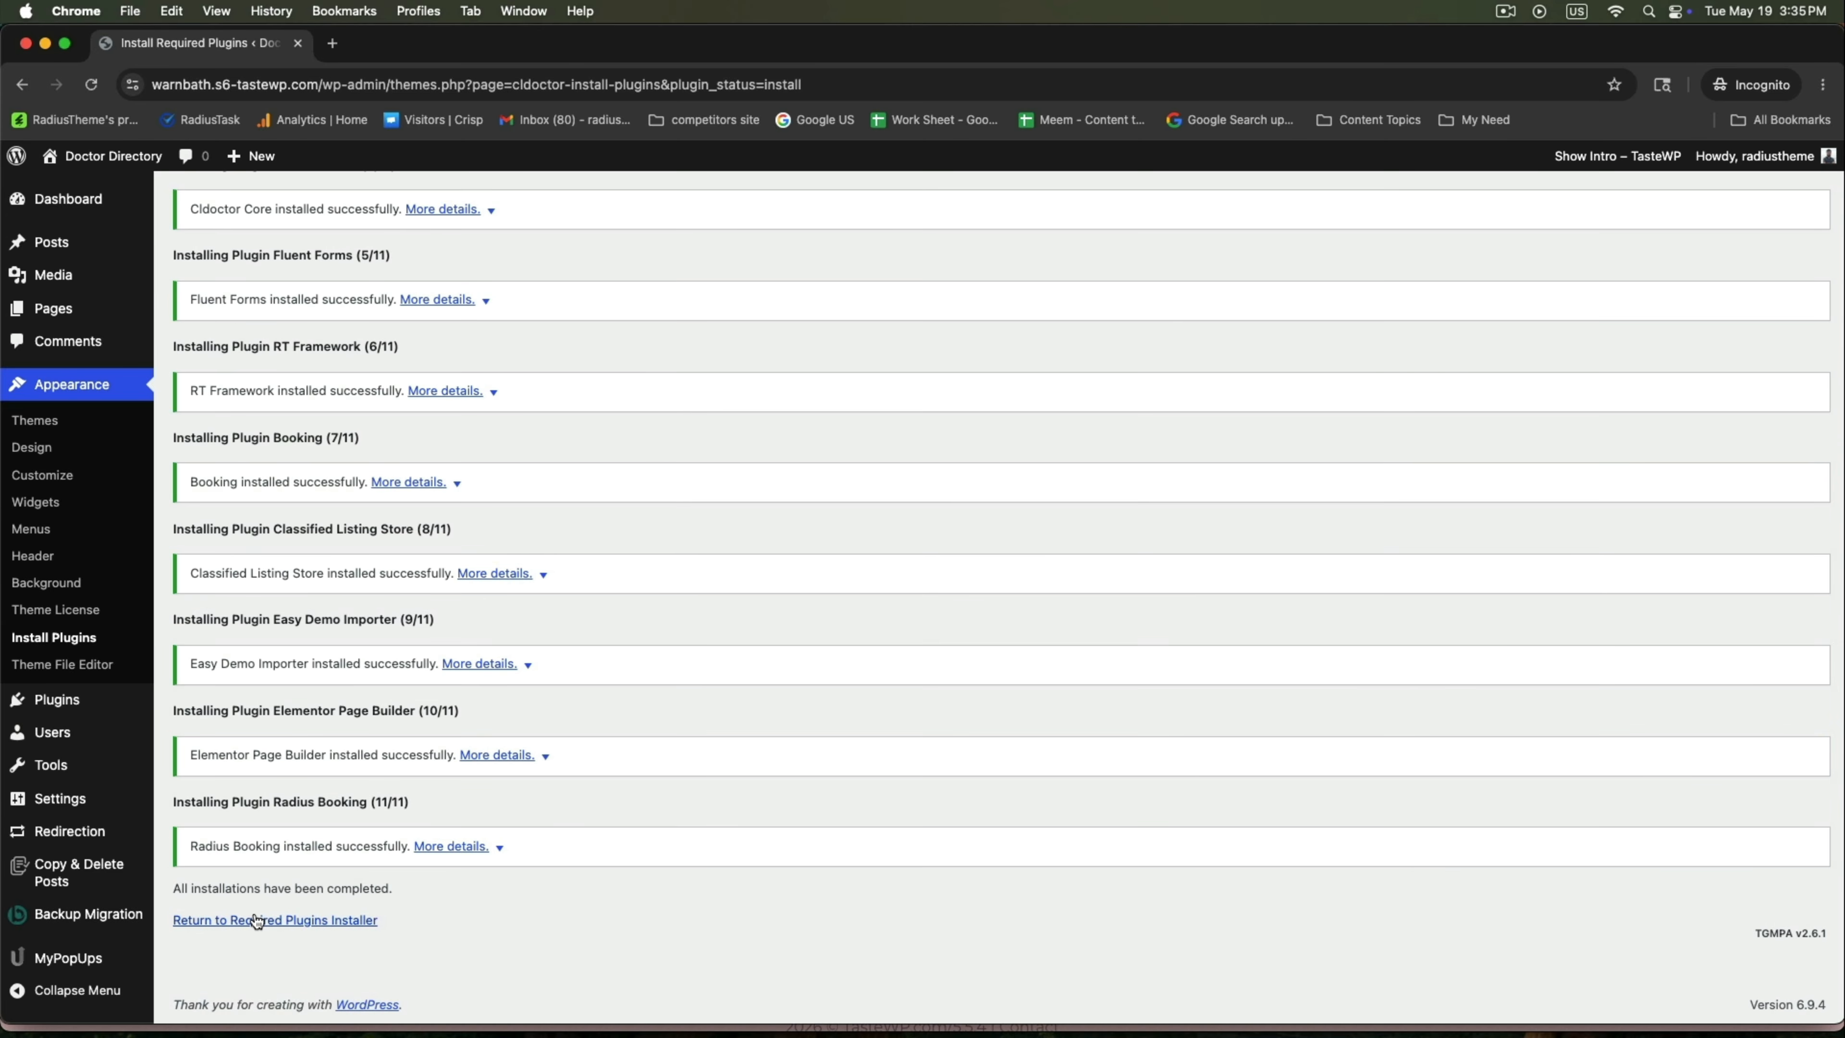
left_click(257, 920)
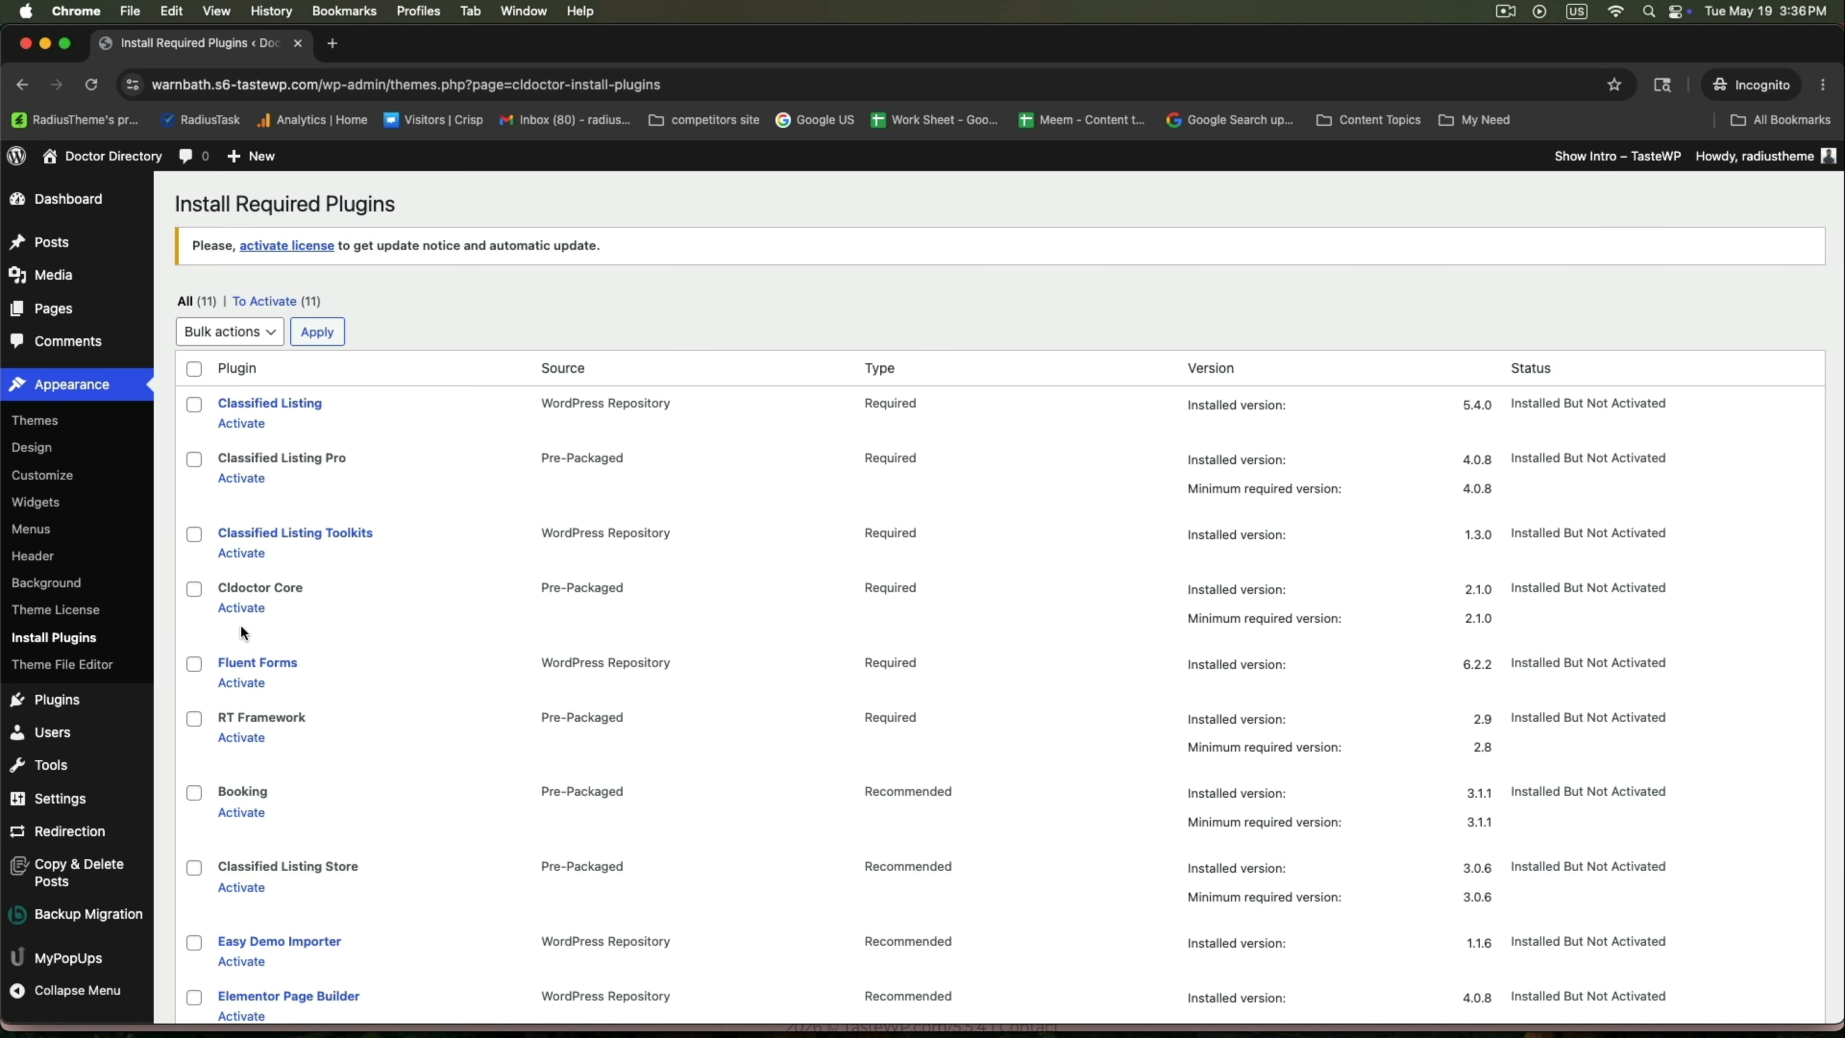
Bulk-activate all 11 installed plugins, return to the Dashboard and dismiss the Elementor announcement.
left_click(194, 369)
scroll(228, 538, "down", 3)
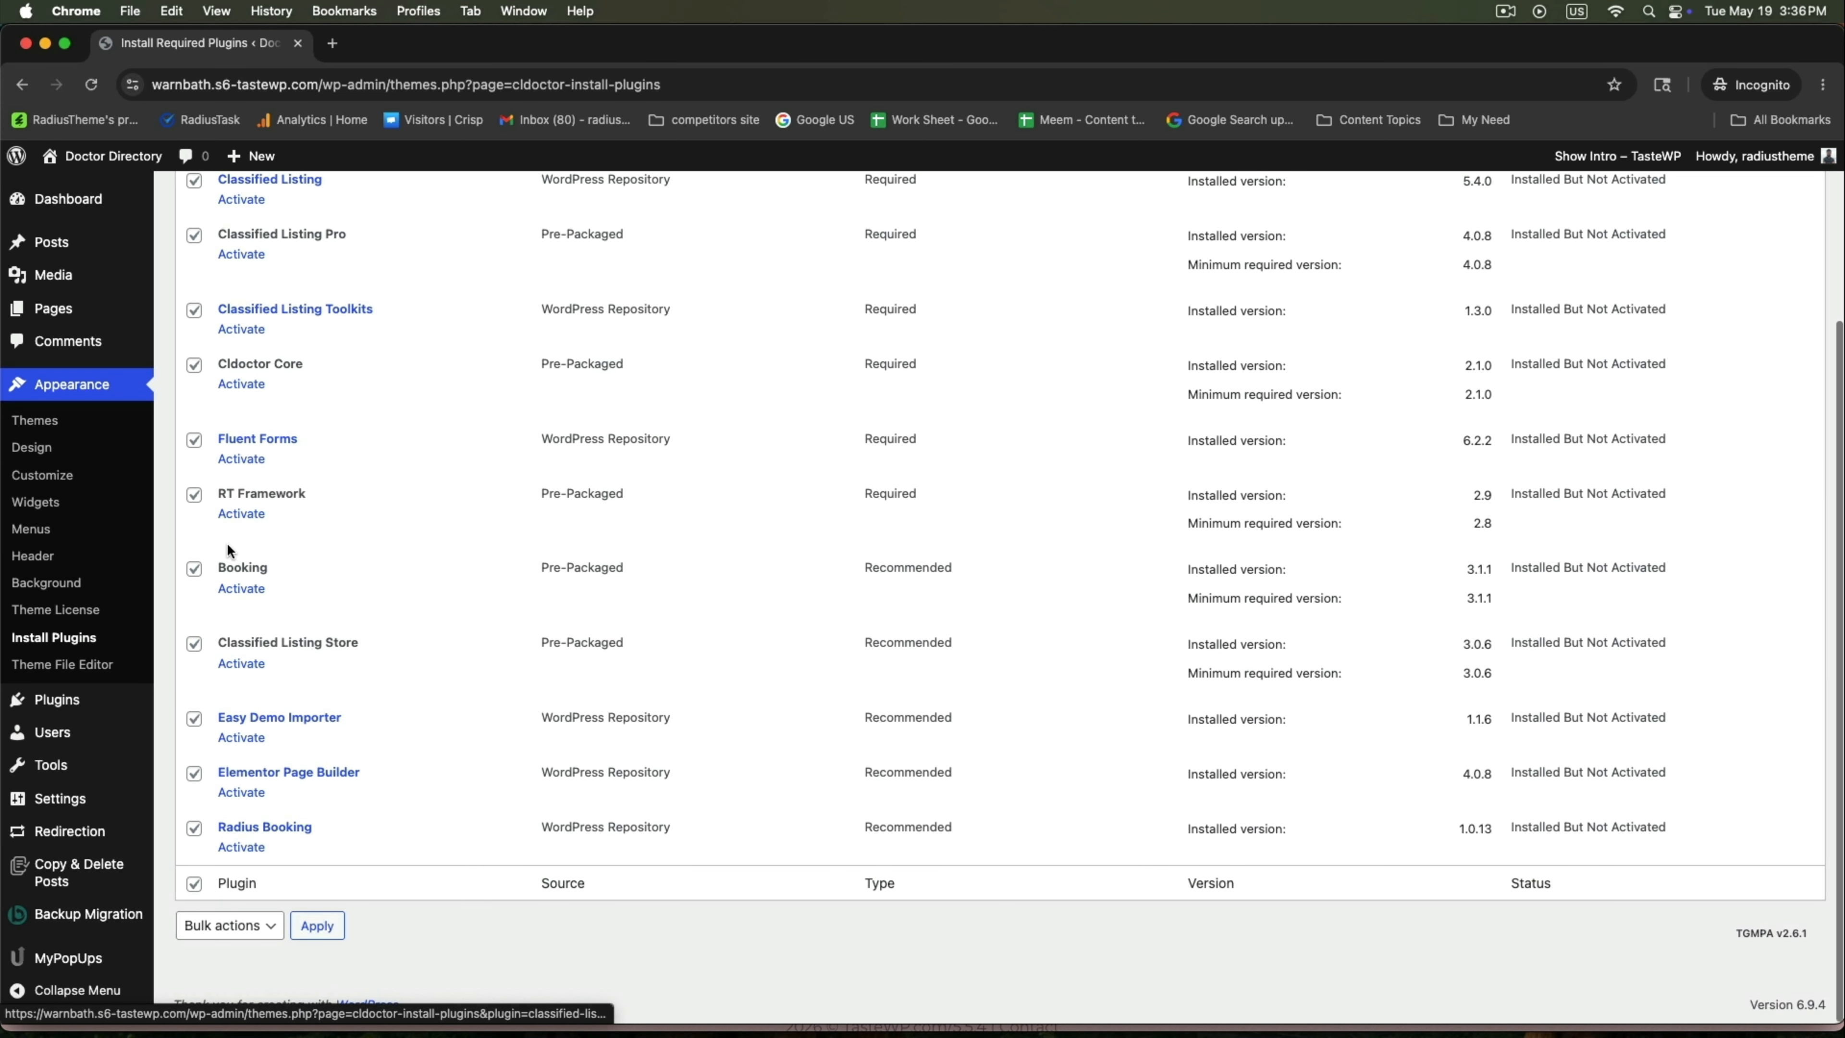
scroll(227, 542, "up", 3)
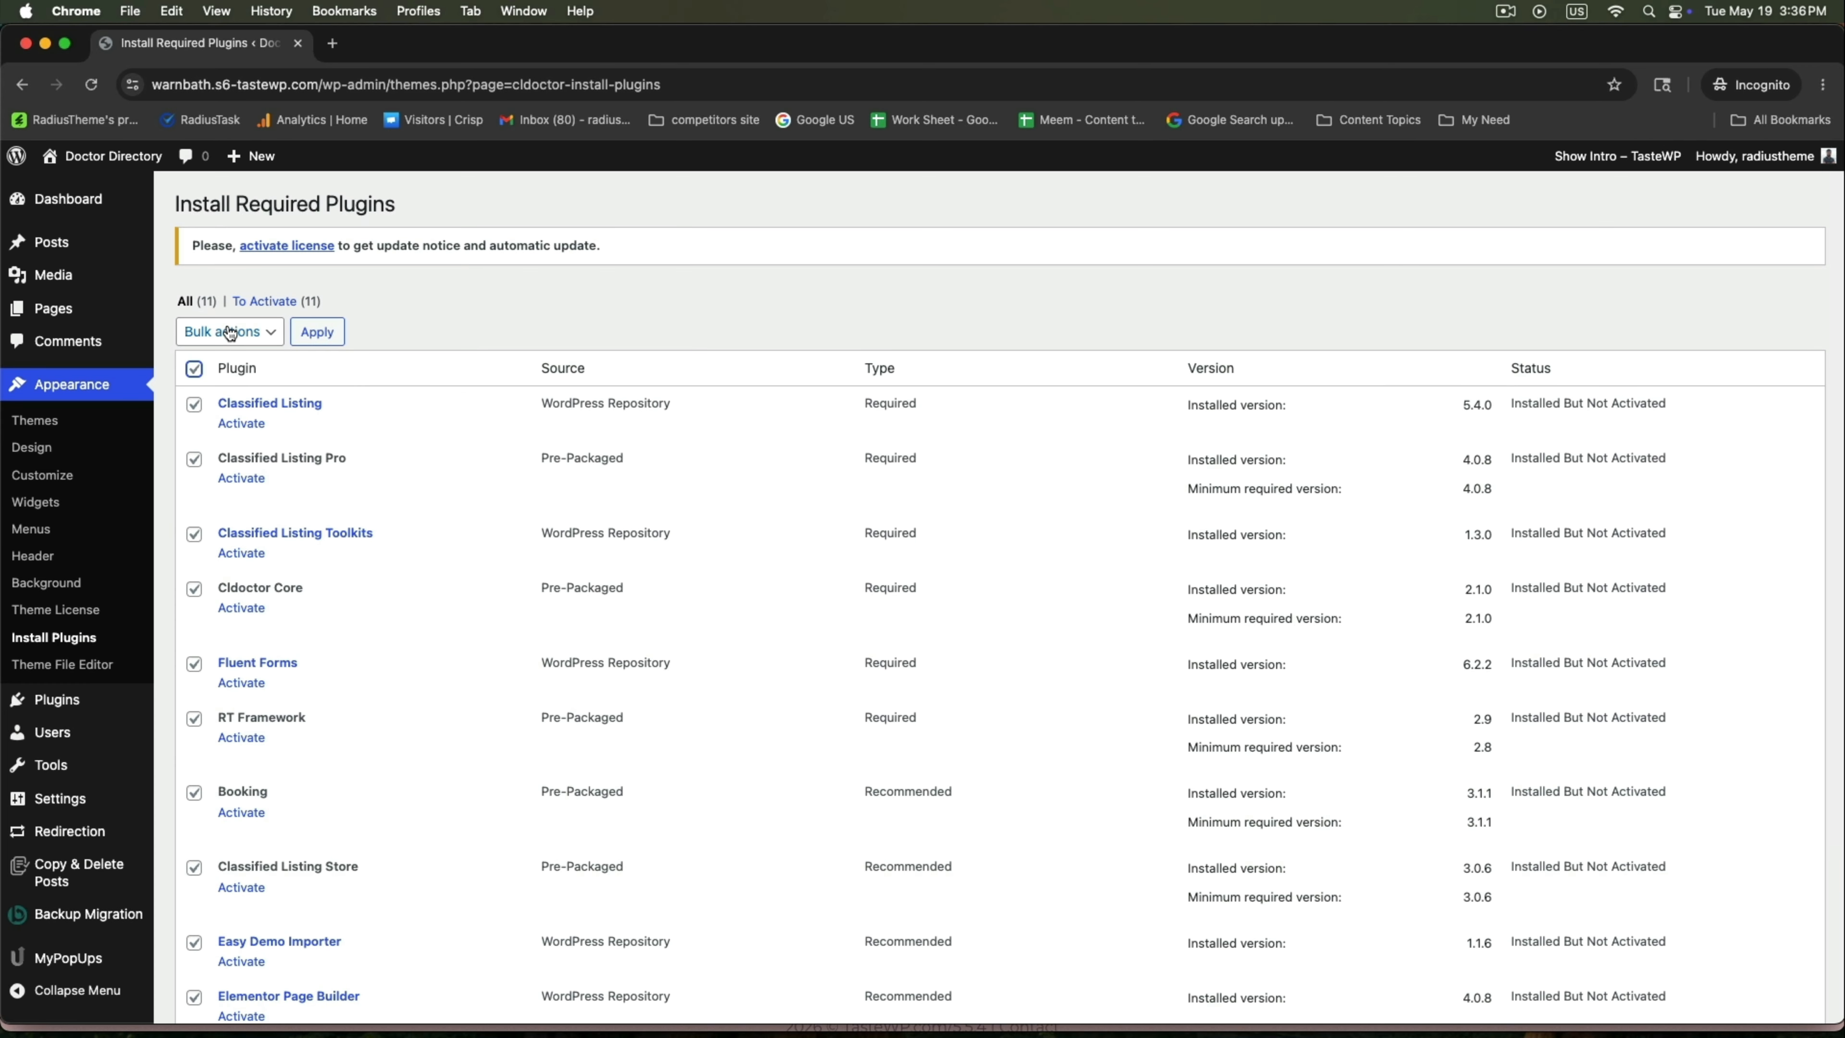
left_click(229, 332)
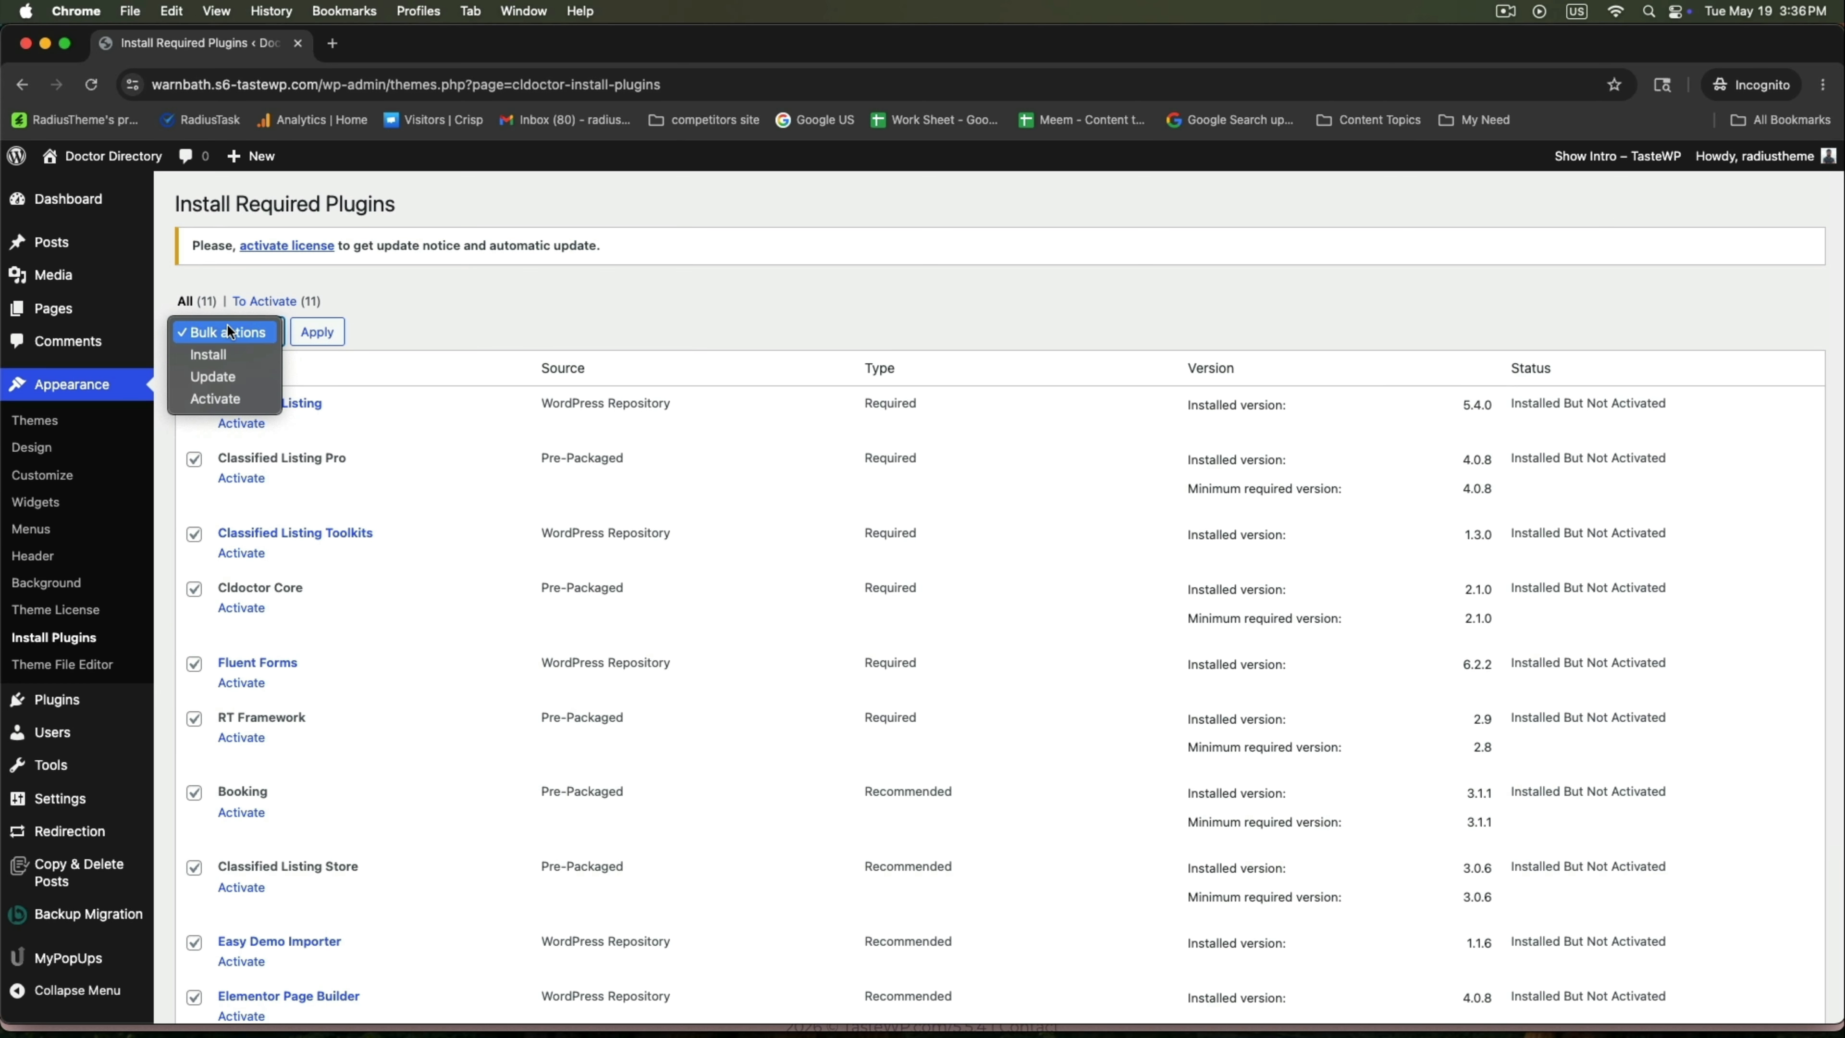
left_click(216, 397)
left_click(317, 333)
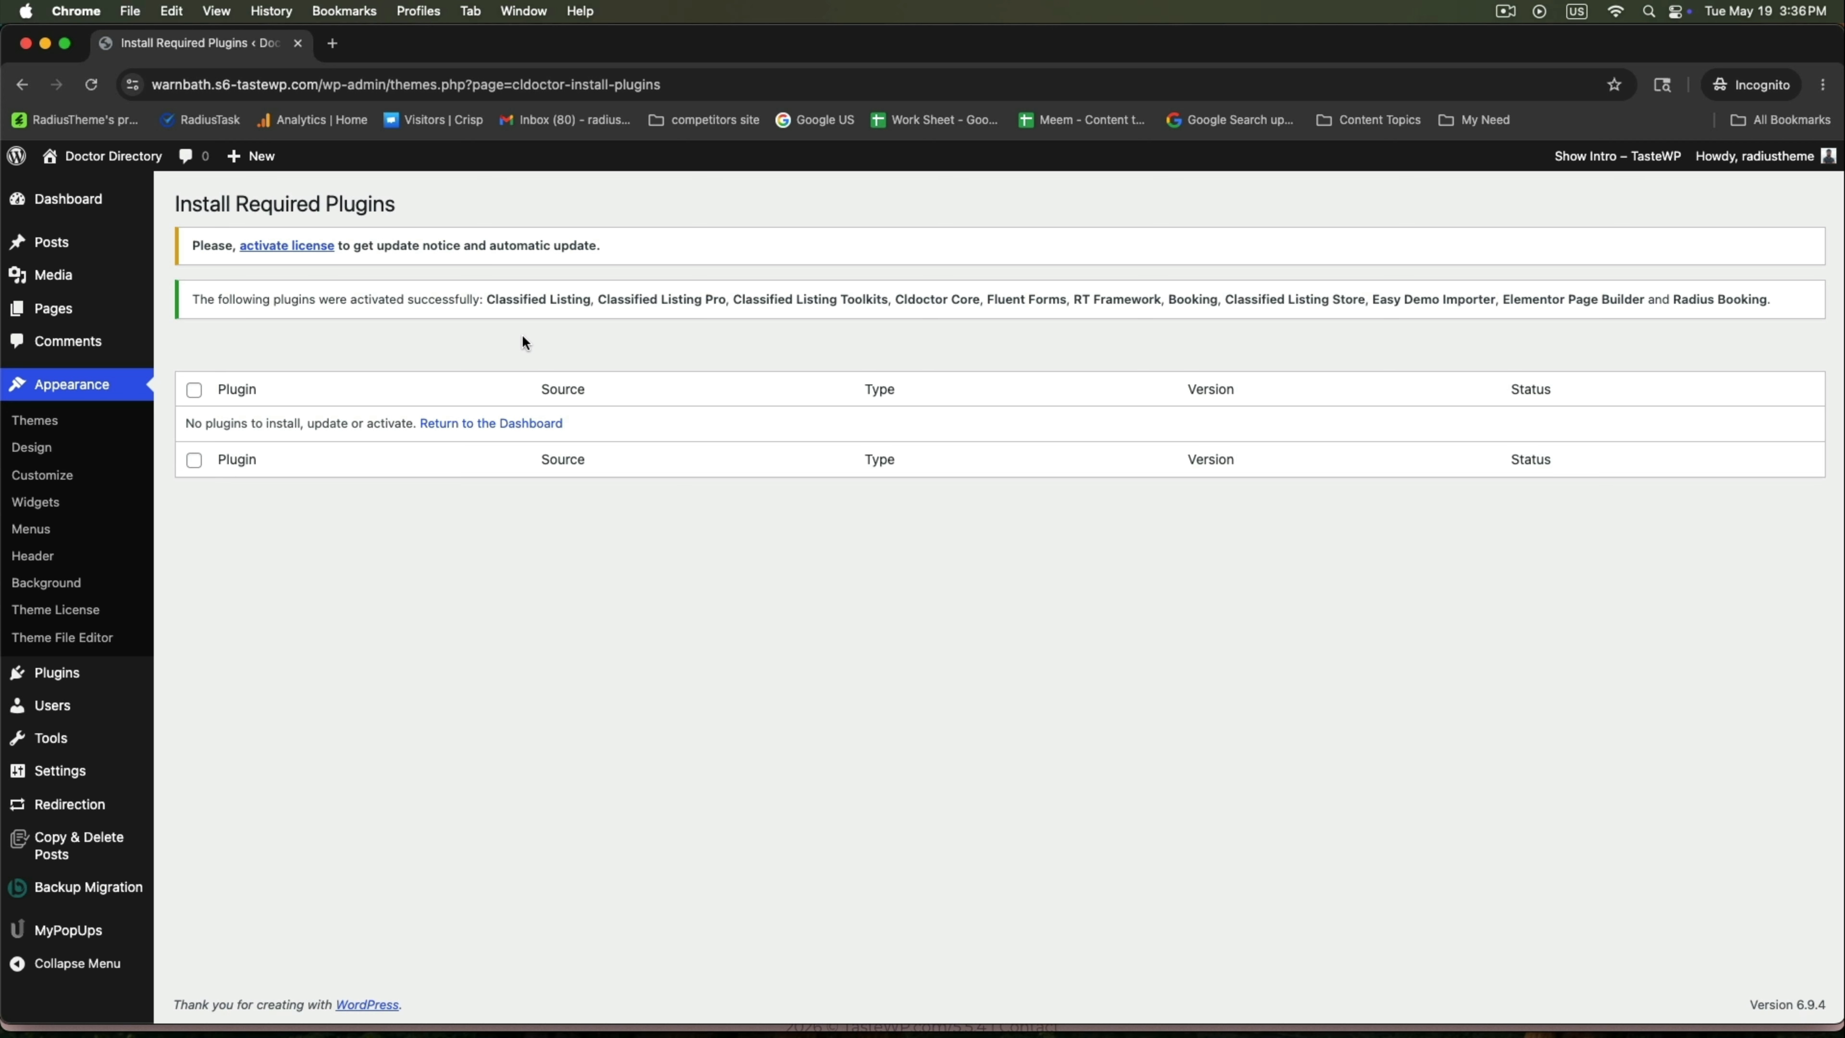
left_click(493, 427)
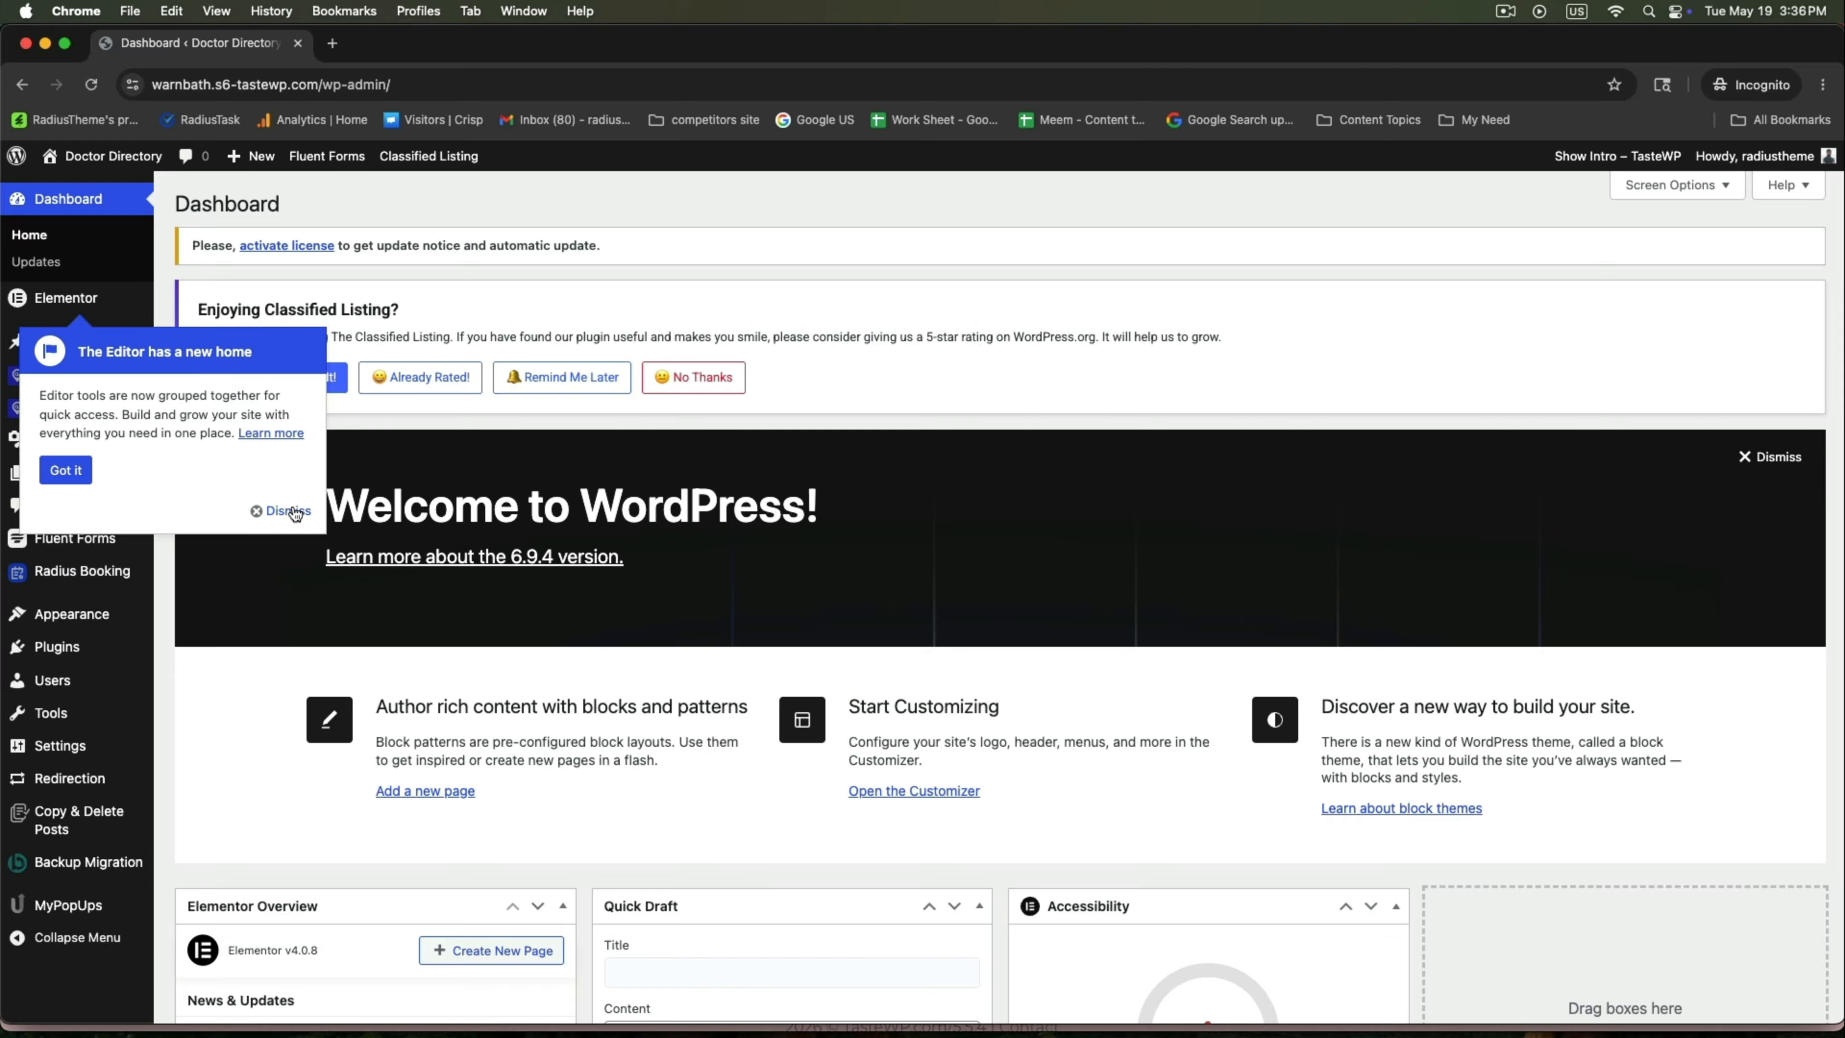
left_click(288, 510)
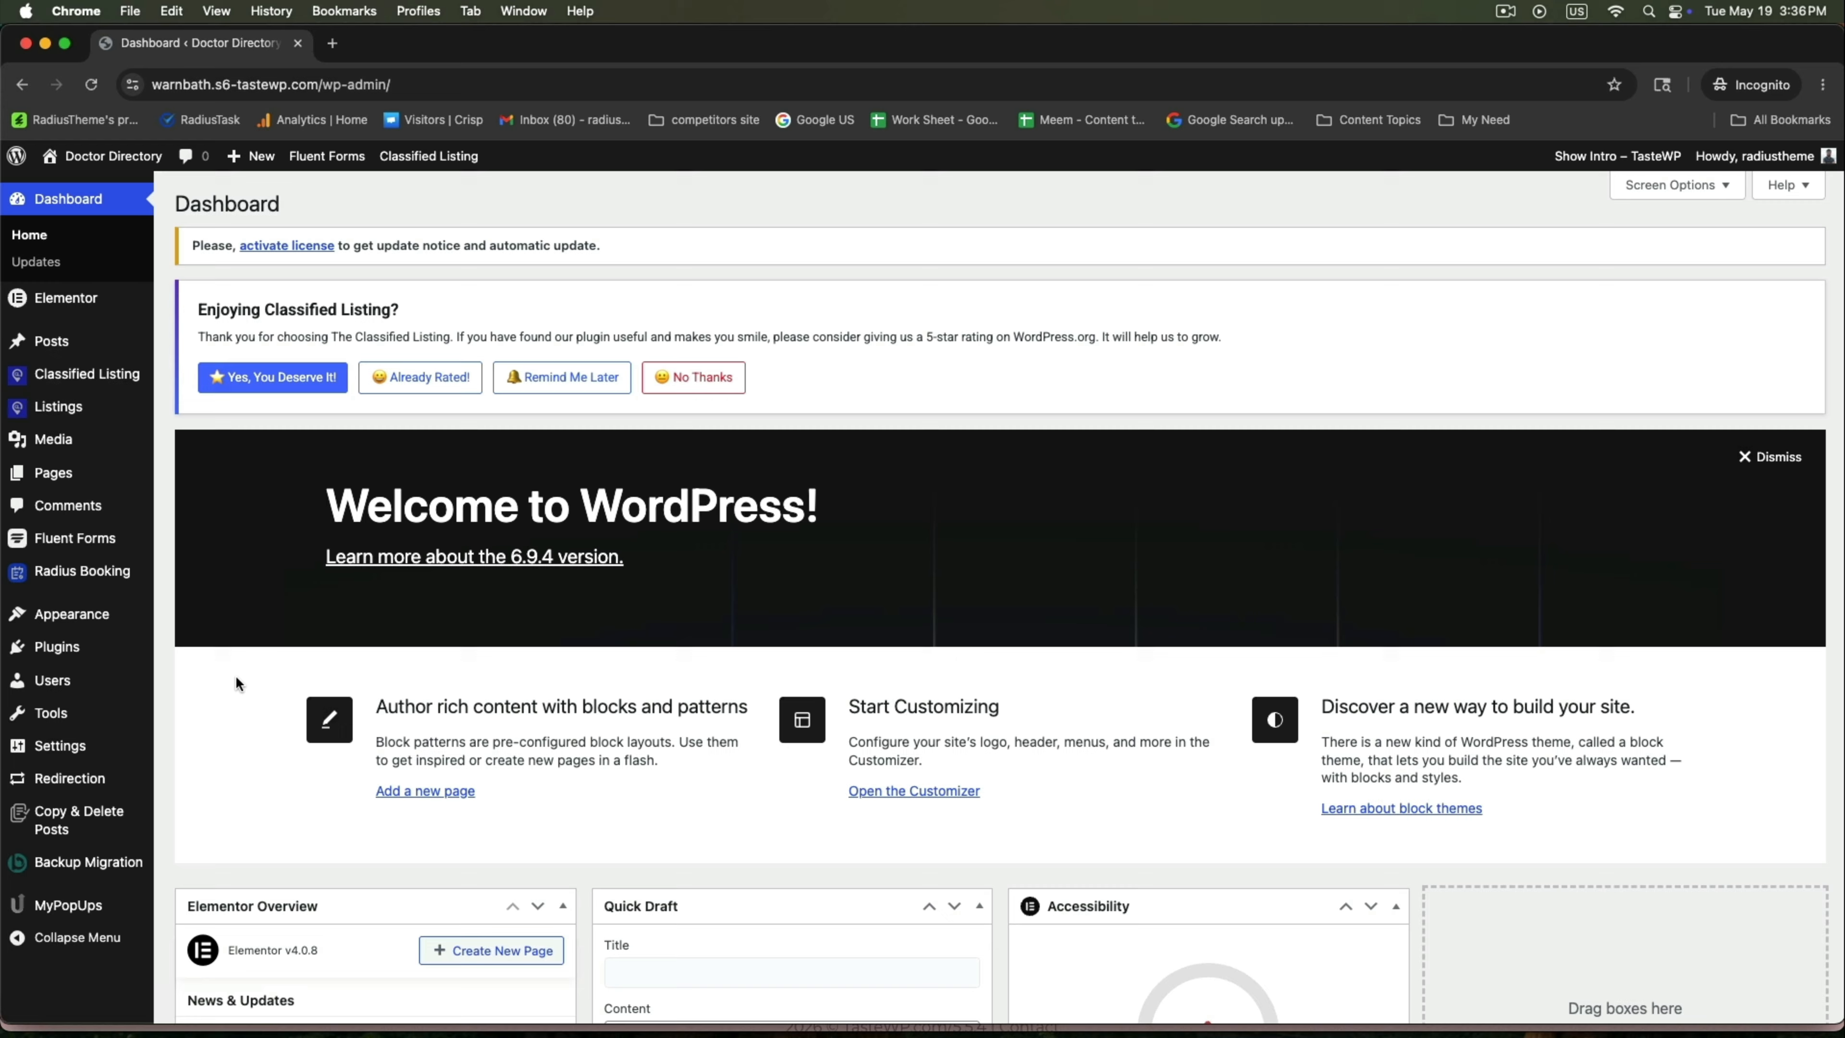
Open the Easy Demo Importer, bypass the server-requirements warning, and import the Home One demo.
mouse_move(72, 619)
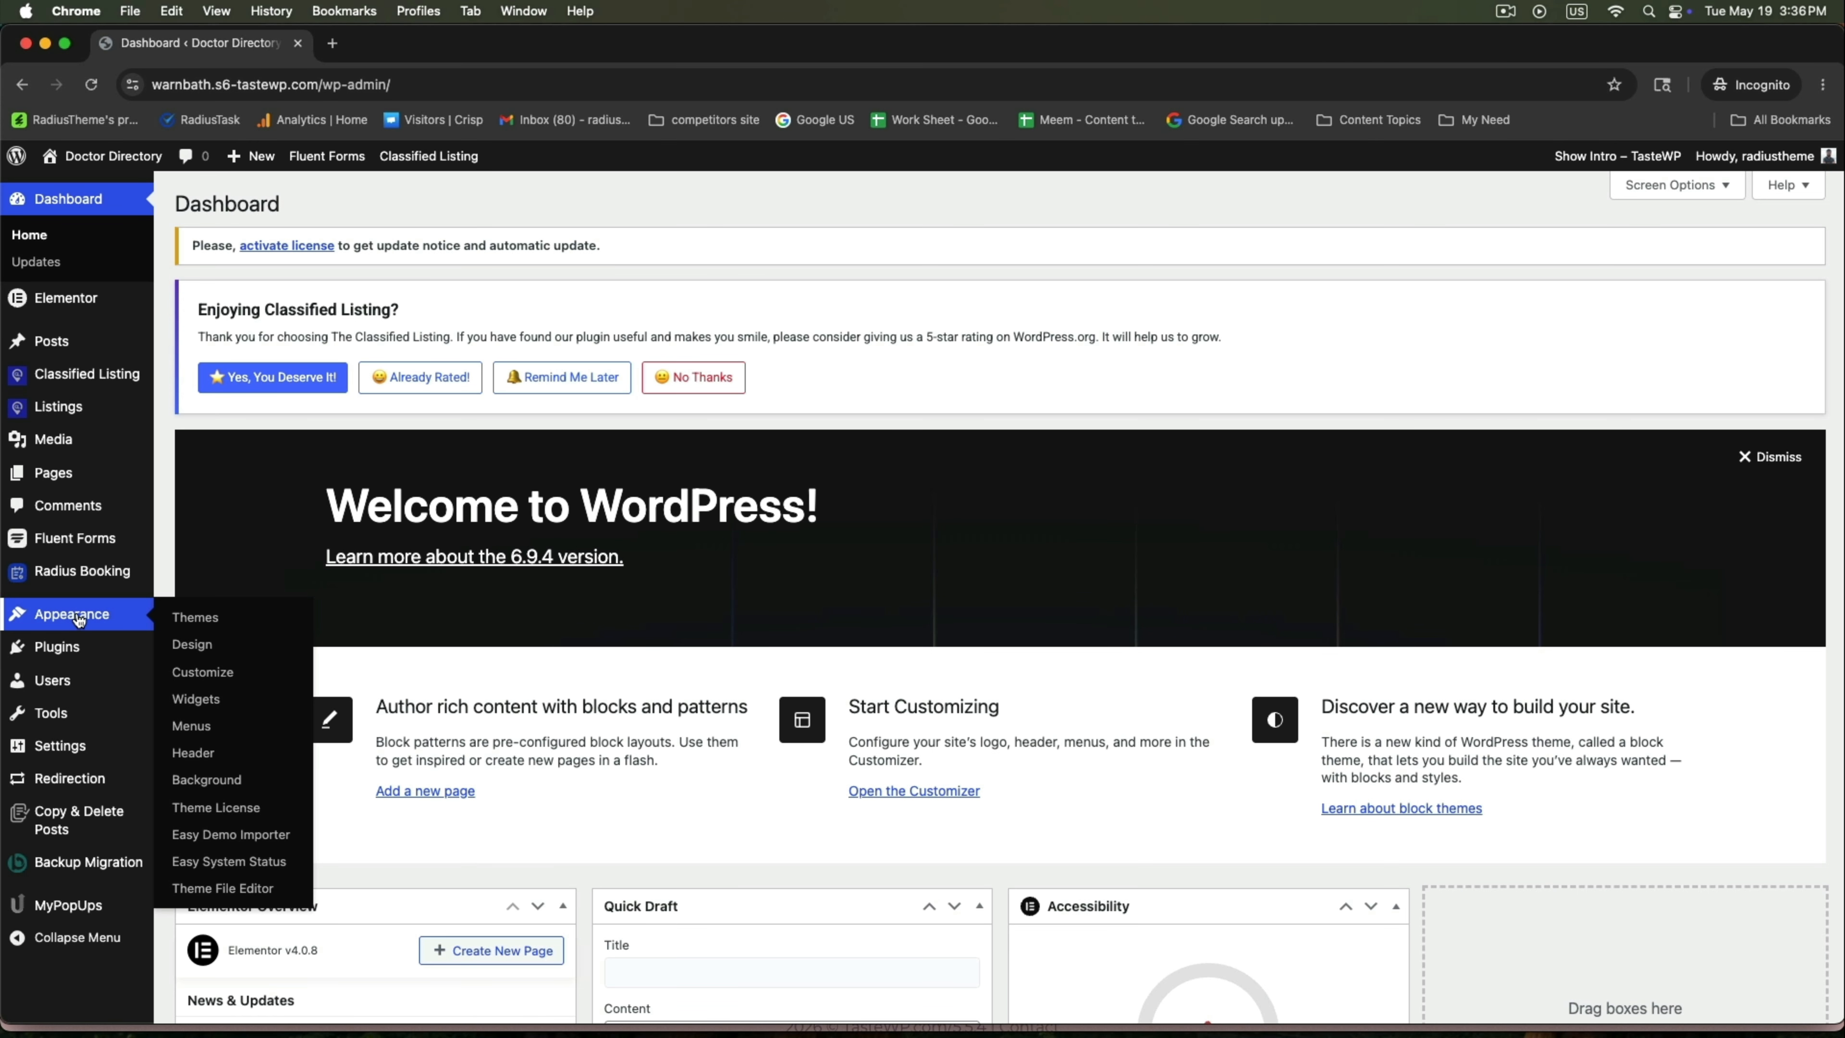
left_click(220, 835)
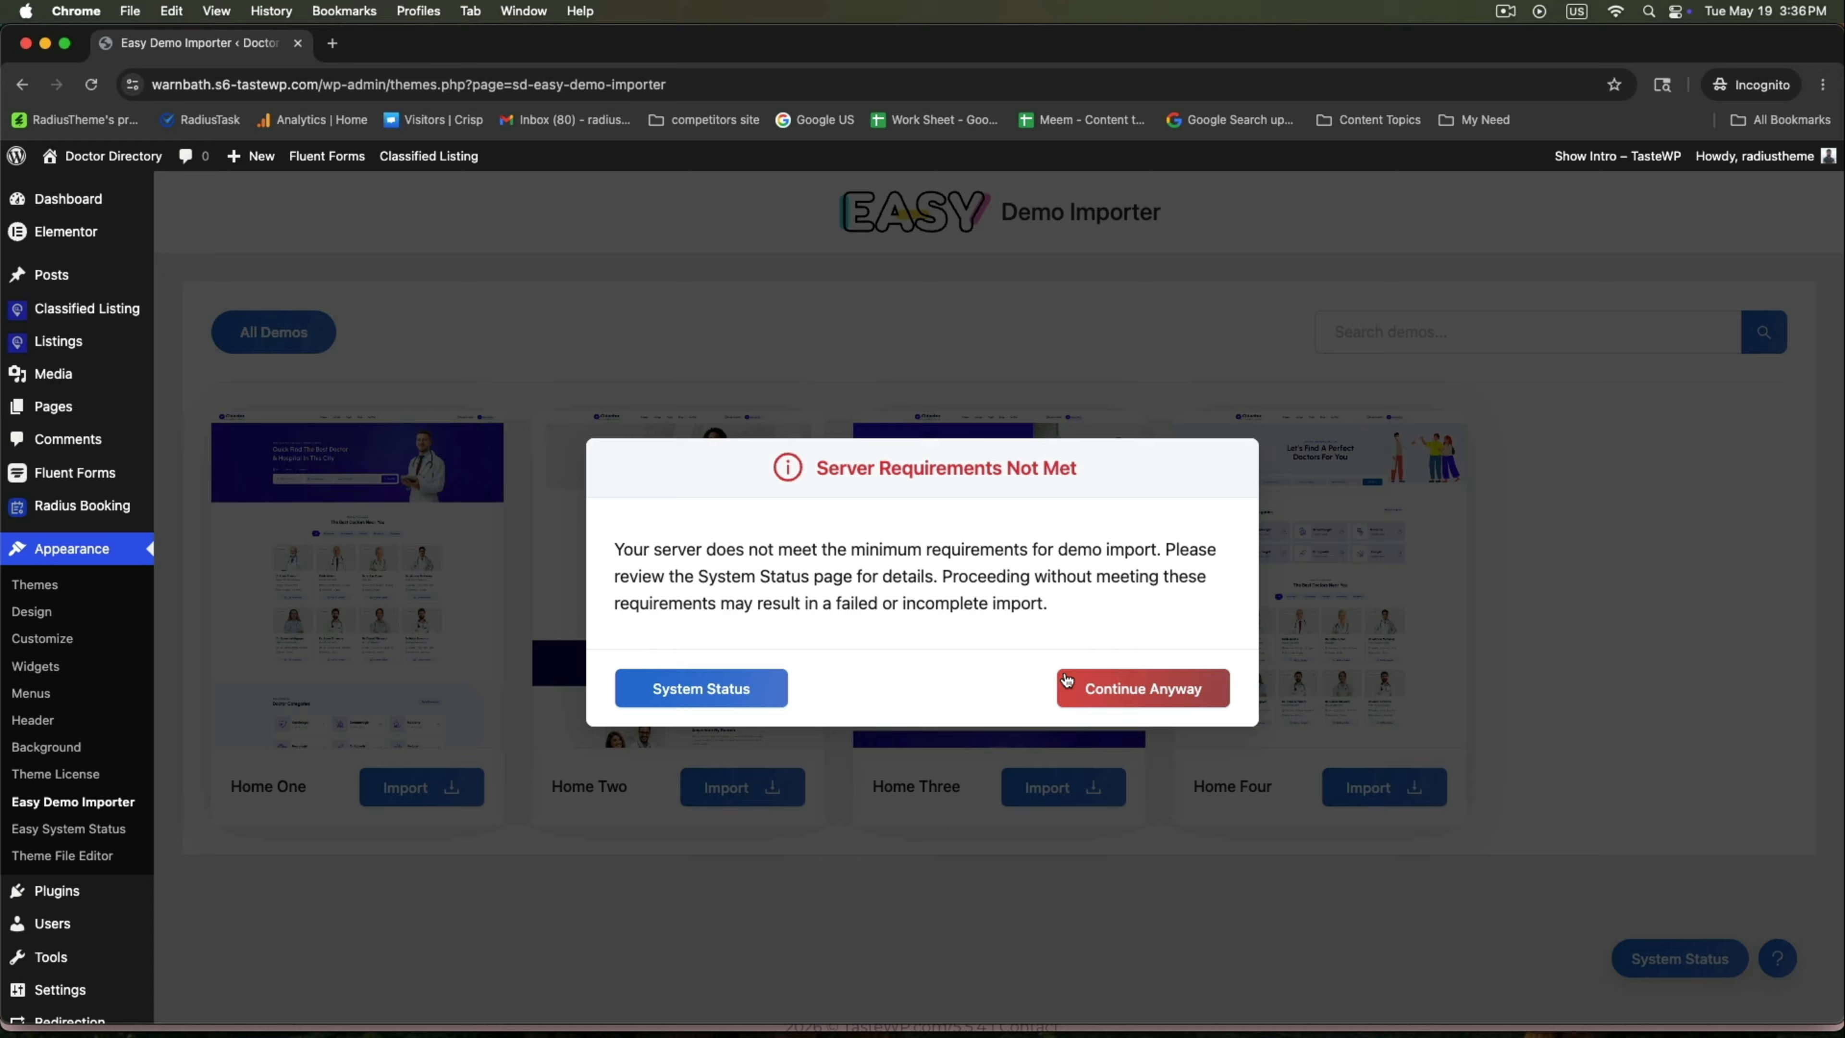
left_click(1097, 690)
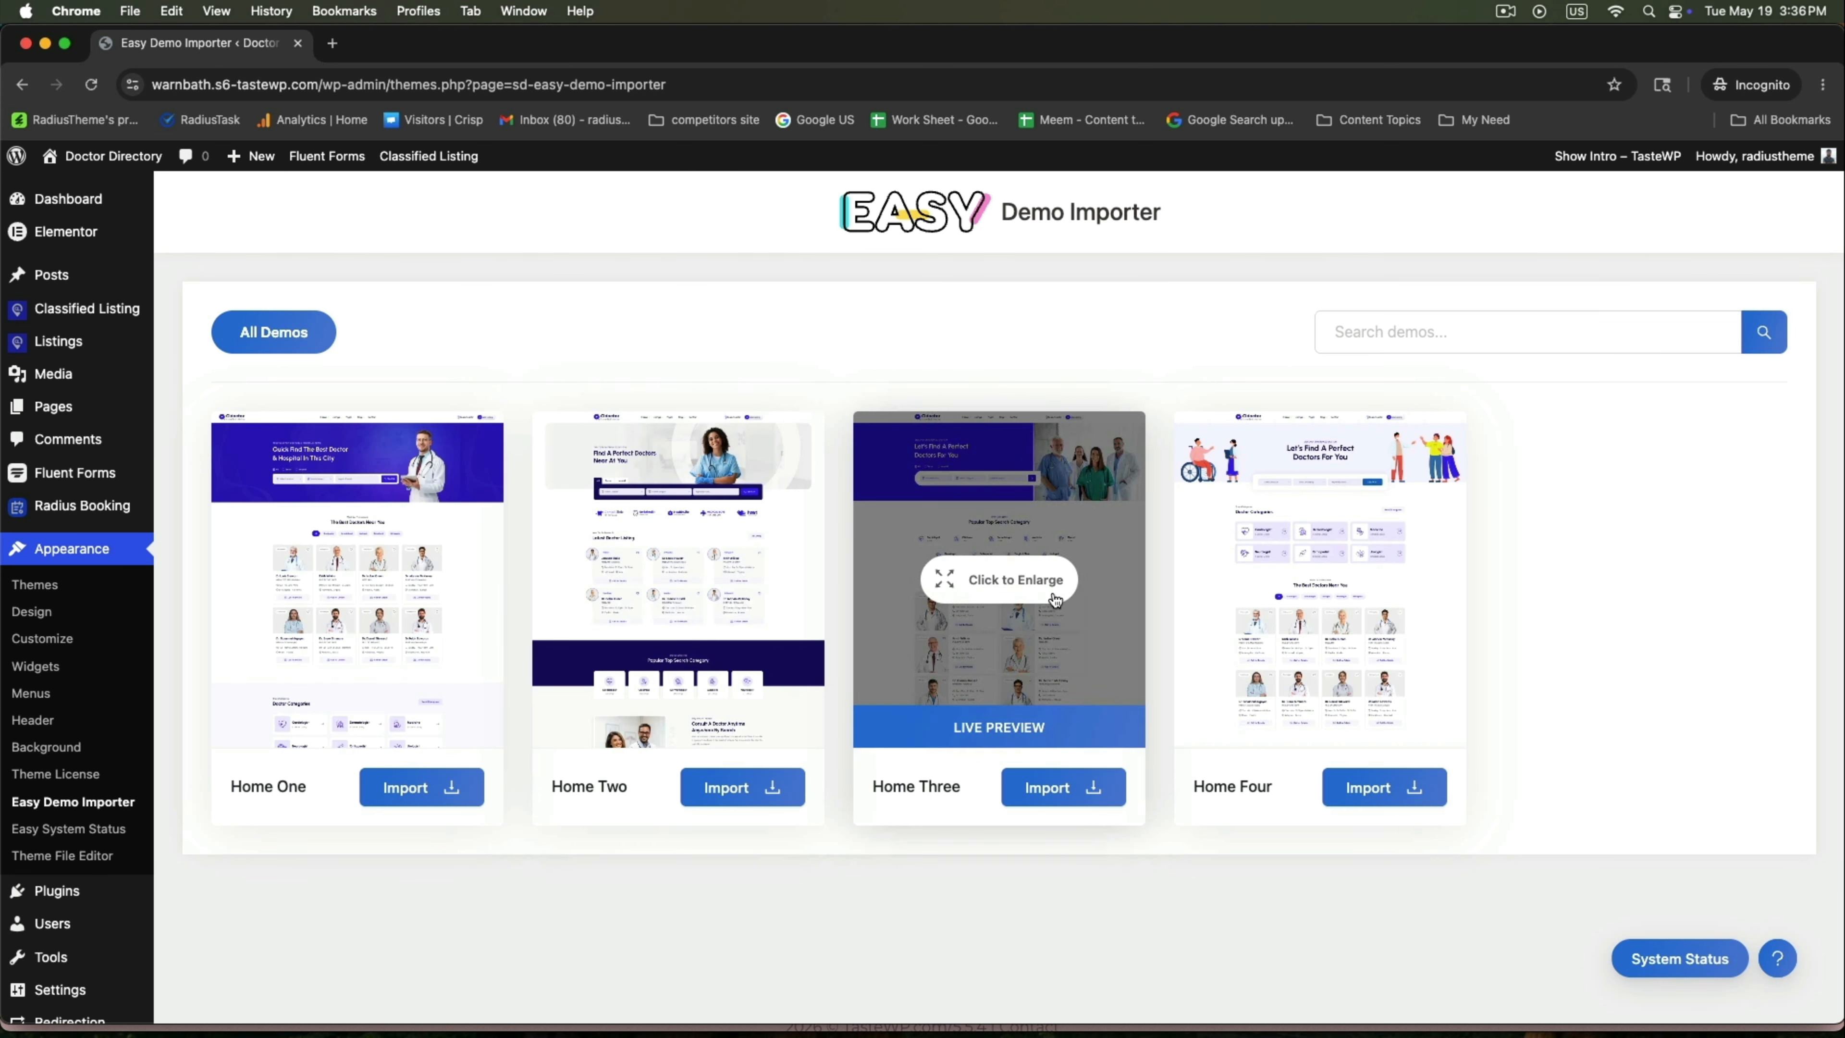
left_click(392, 787)
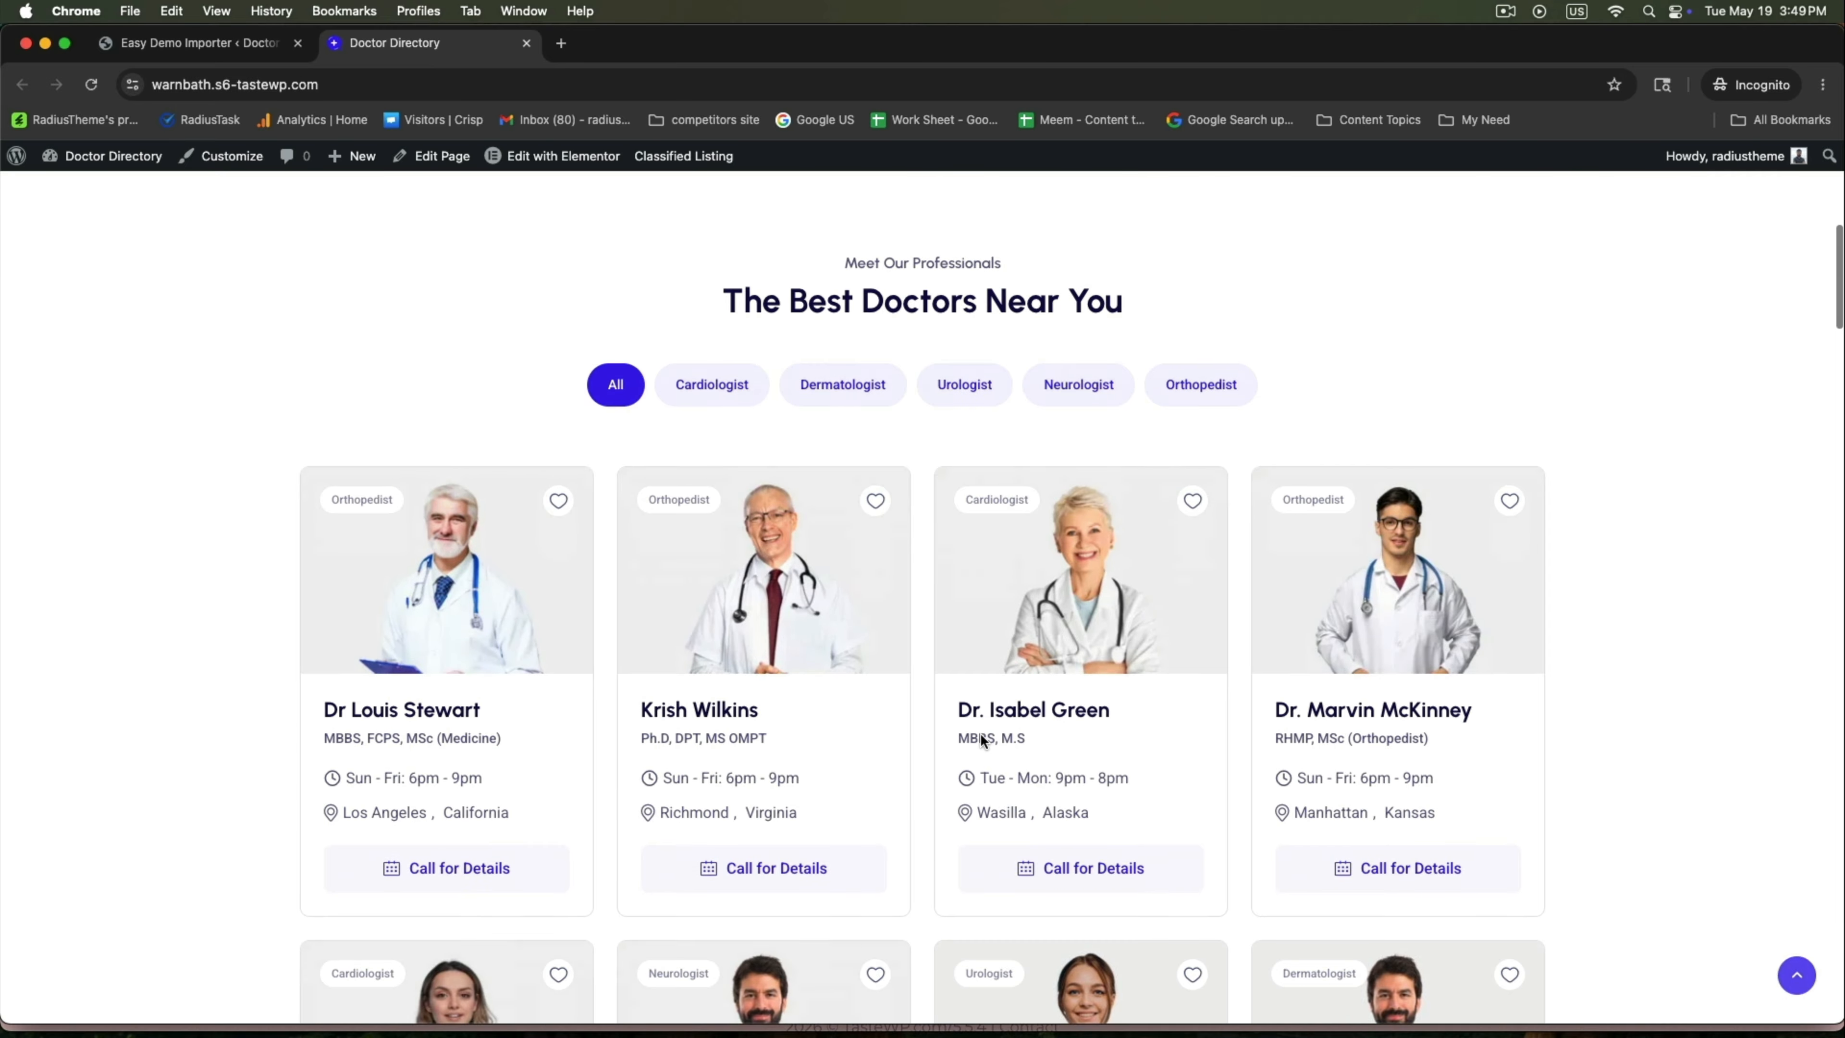
Scroll through the imported Home One site's doctor listings, categories, hospitals and blog sections.
scroll(980, 733, "down", 10)
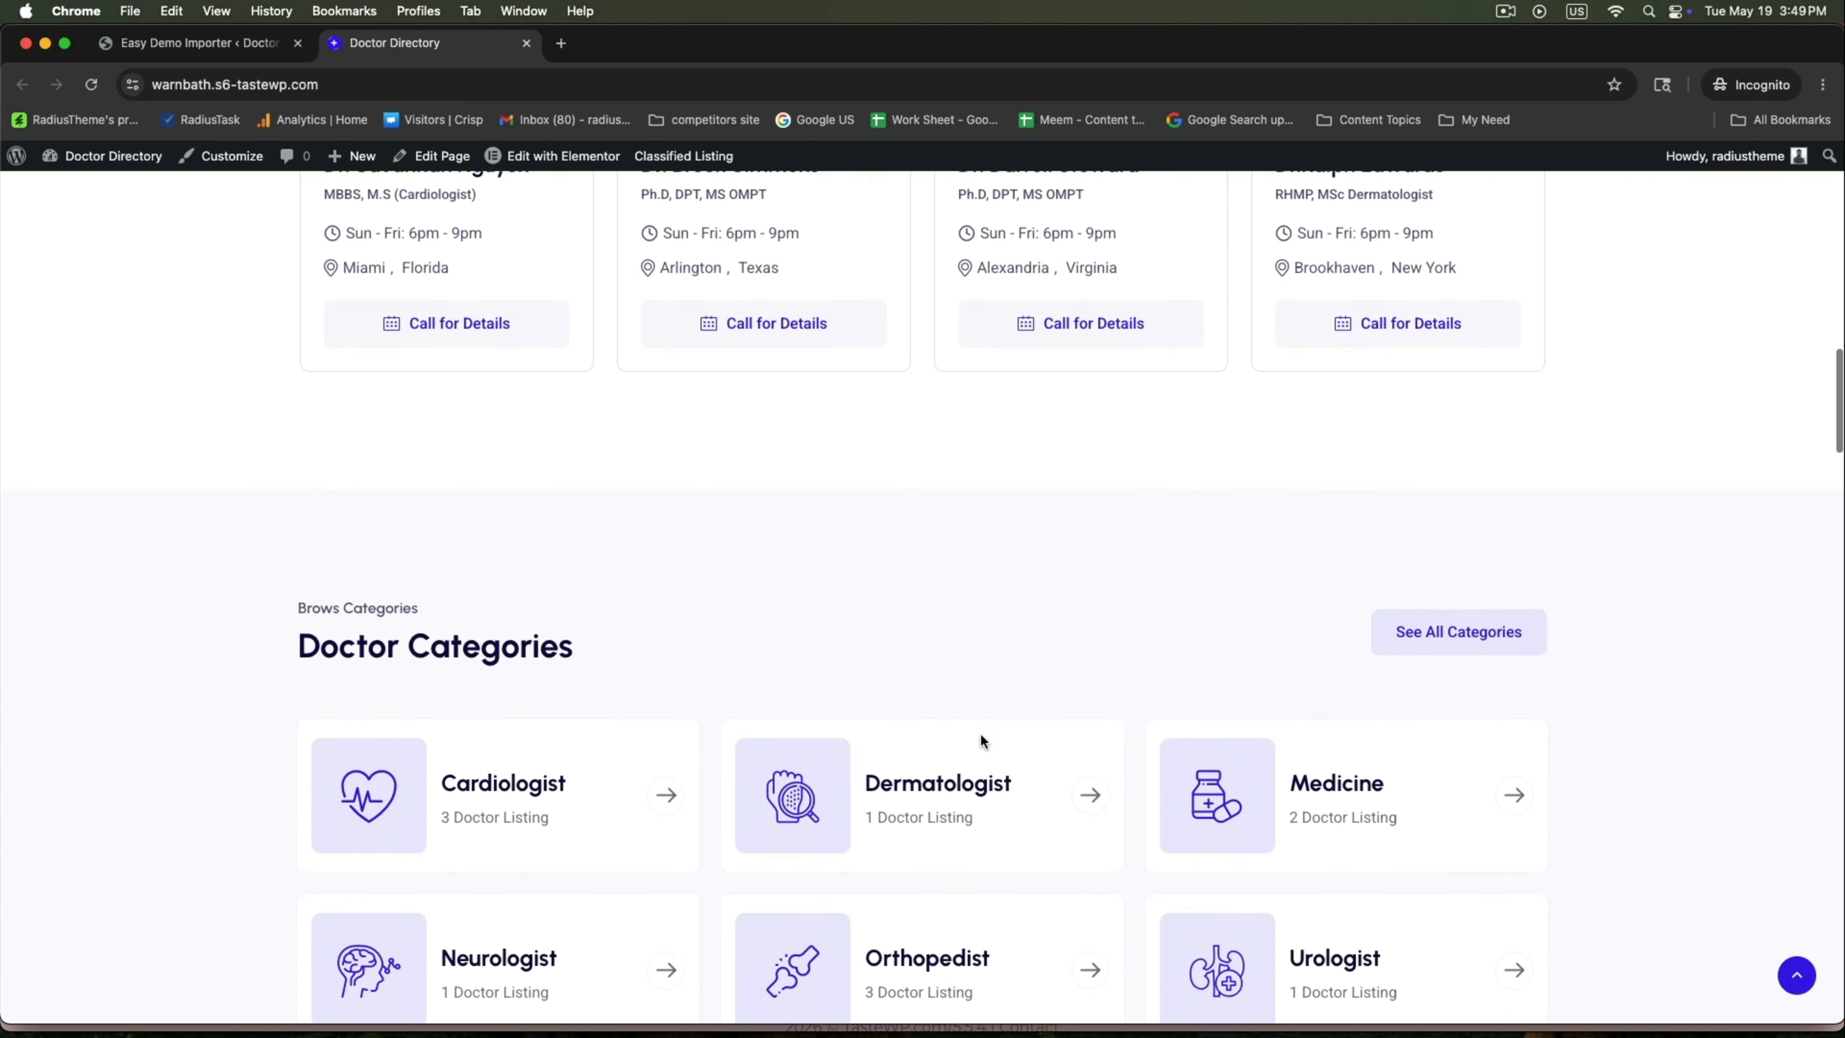
scroll(979, 733, "down", 20)
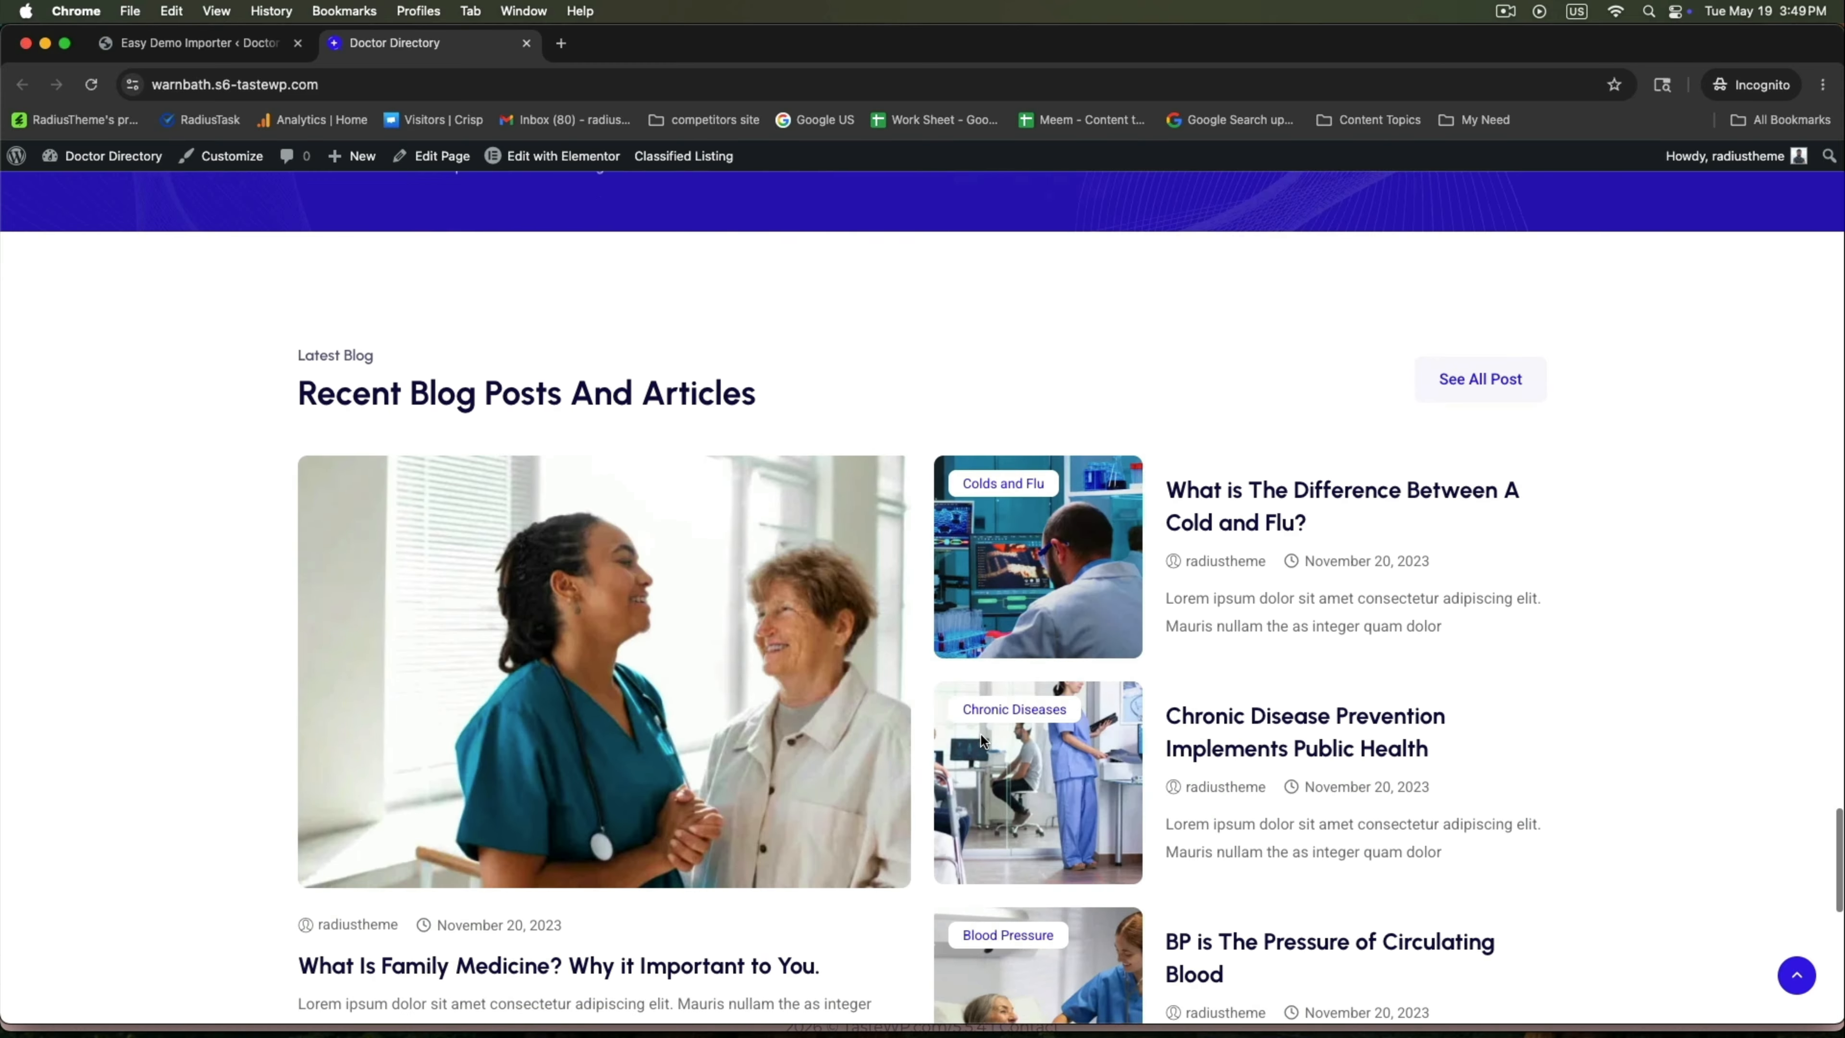
scroll(980, 732, "down", 10)
scroll(980, 732, "up", 20)
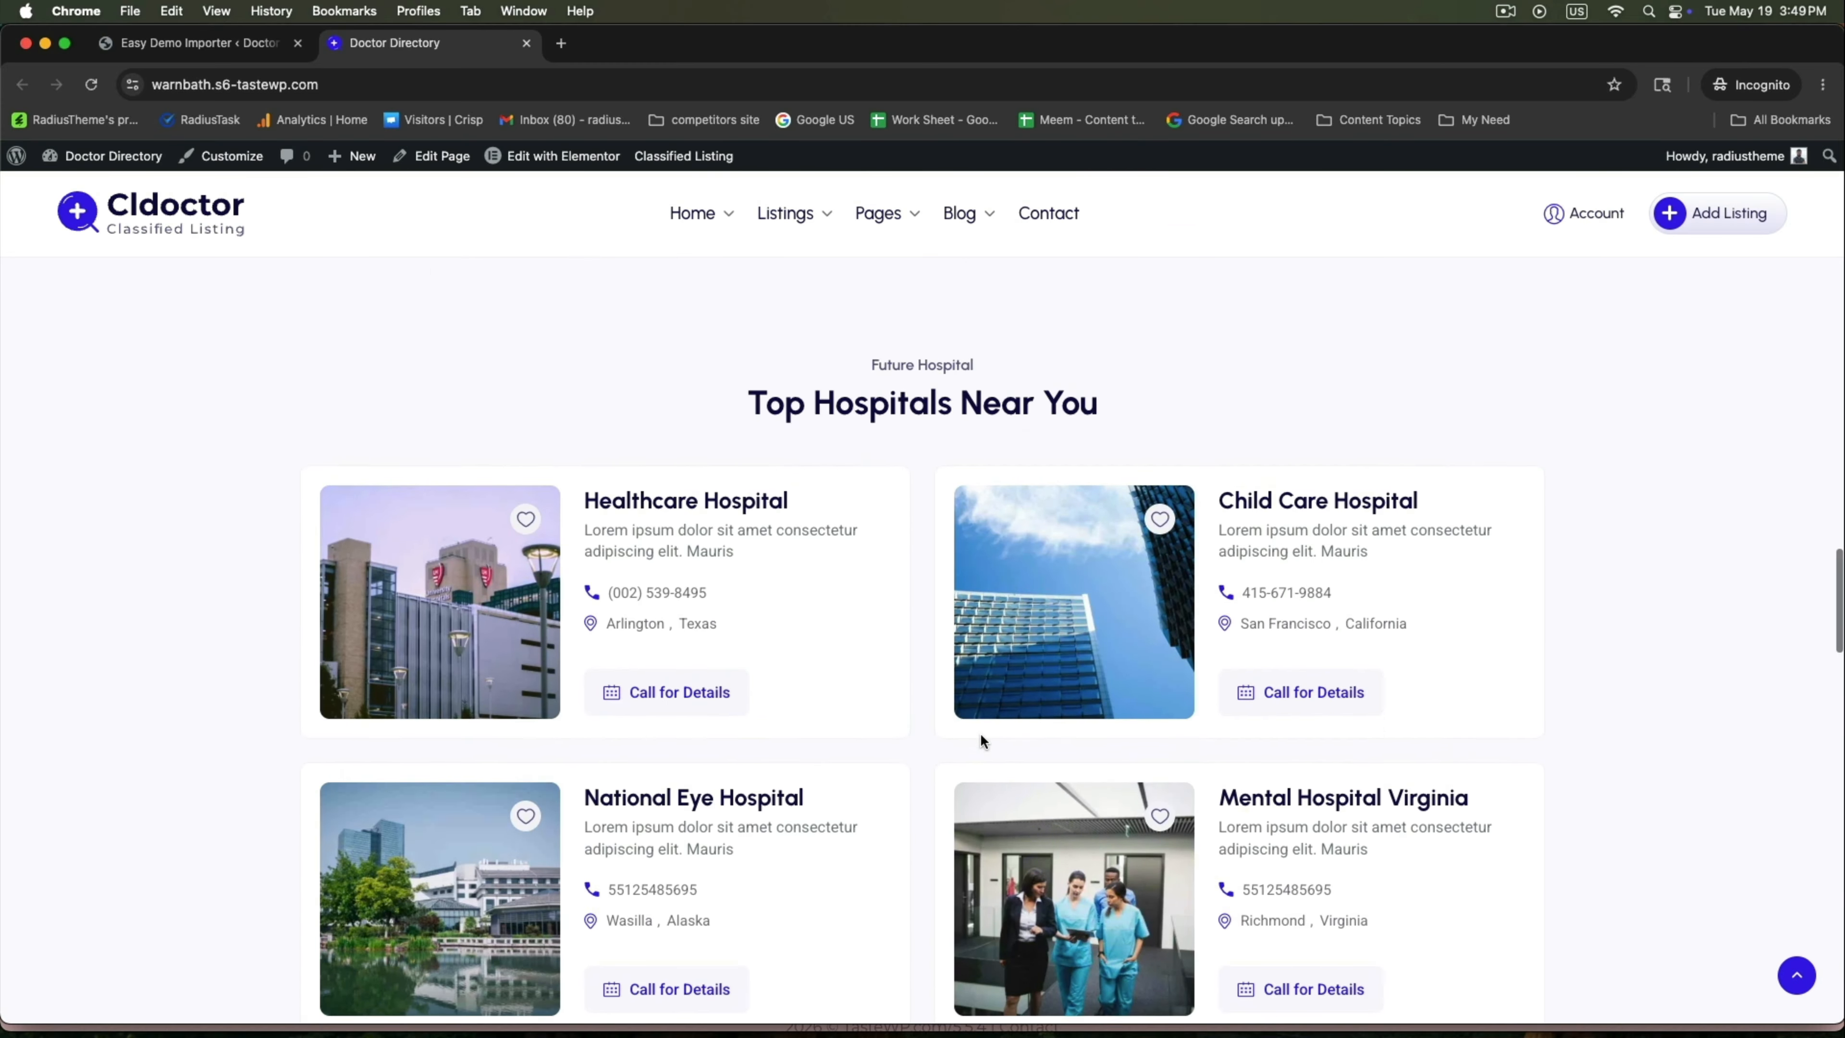
scroll(979, 733, "up", 20)
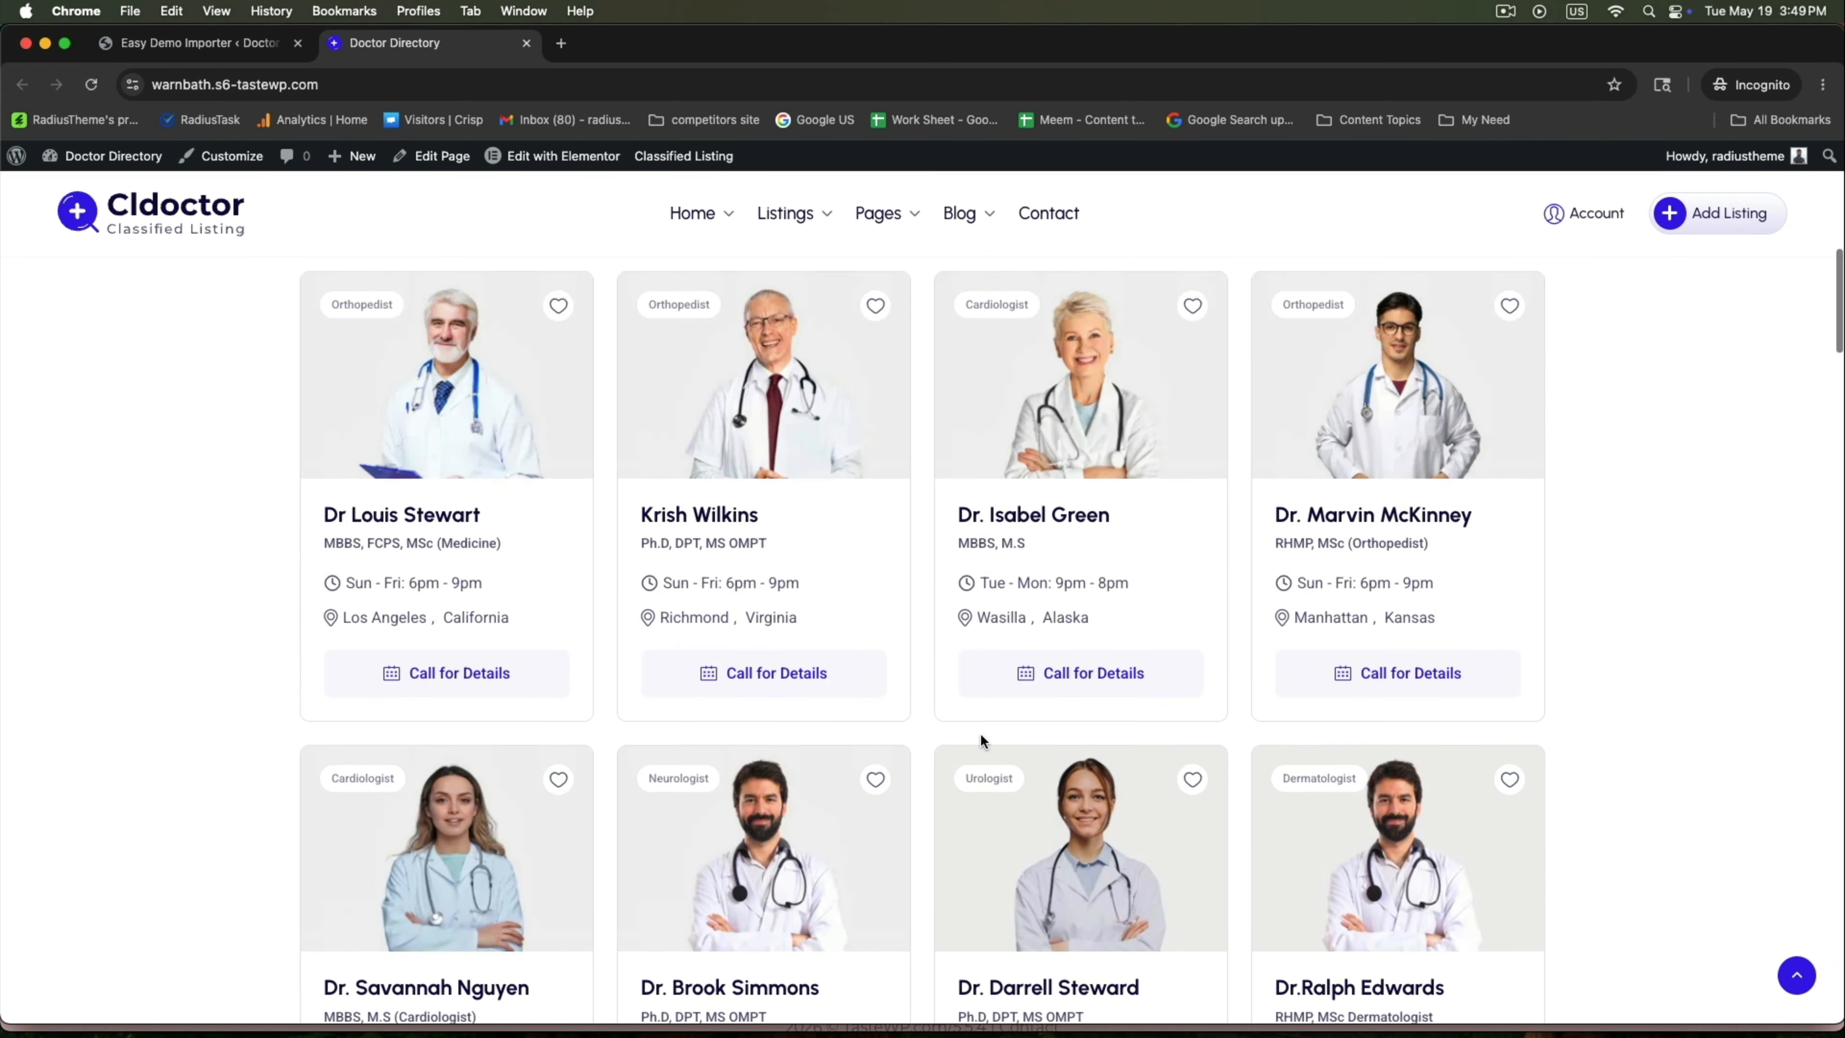
scroll(980, 733, "up", 10)
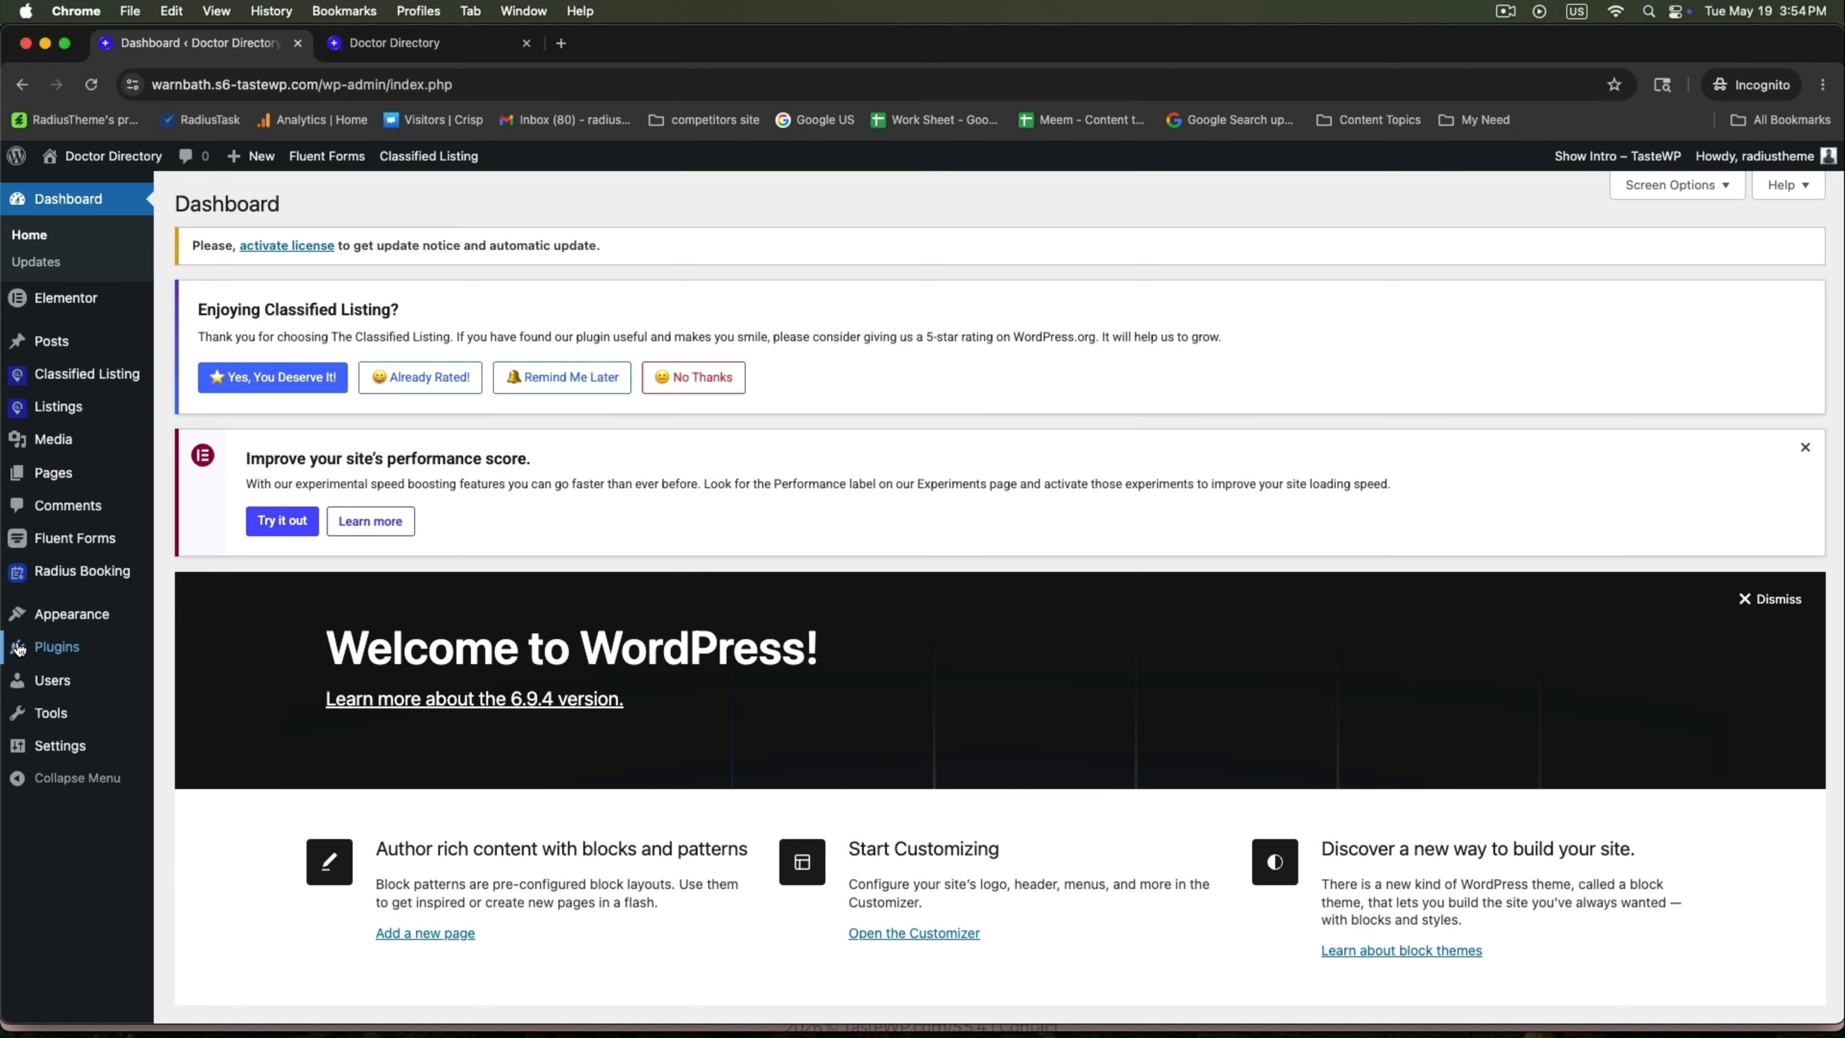
Upload and install the radius-booking-pro-v1.0.3.zip plugin.
mouse_move(19, 649)
left_click(195, 681)
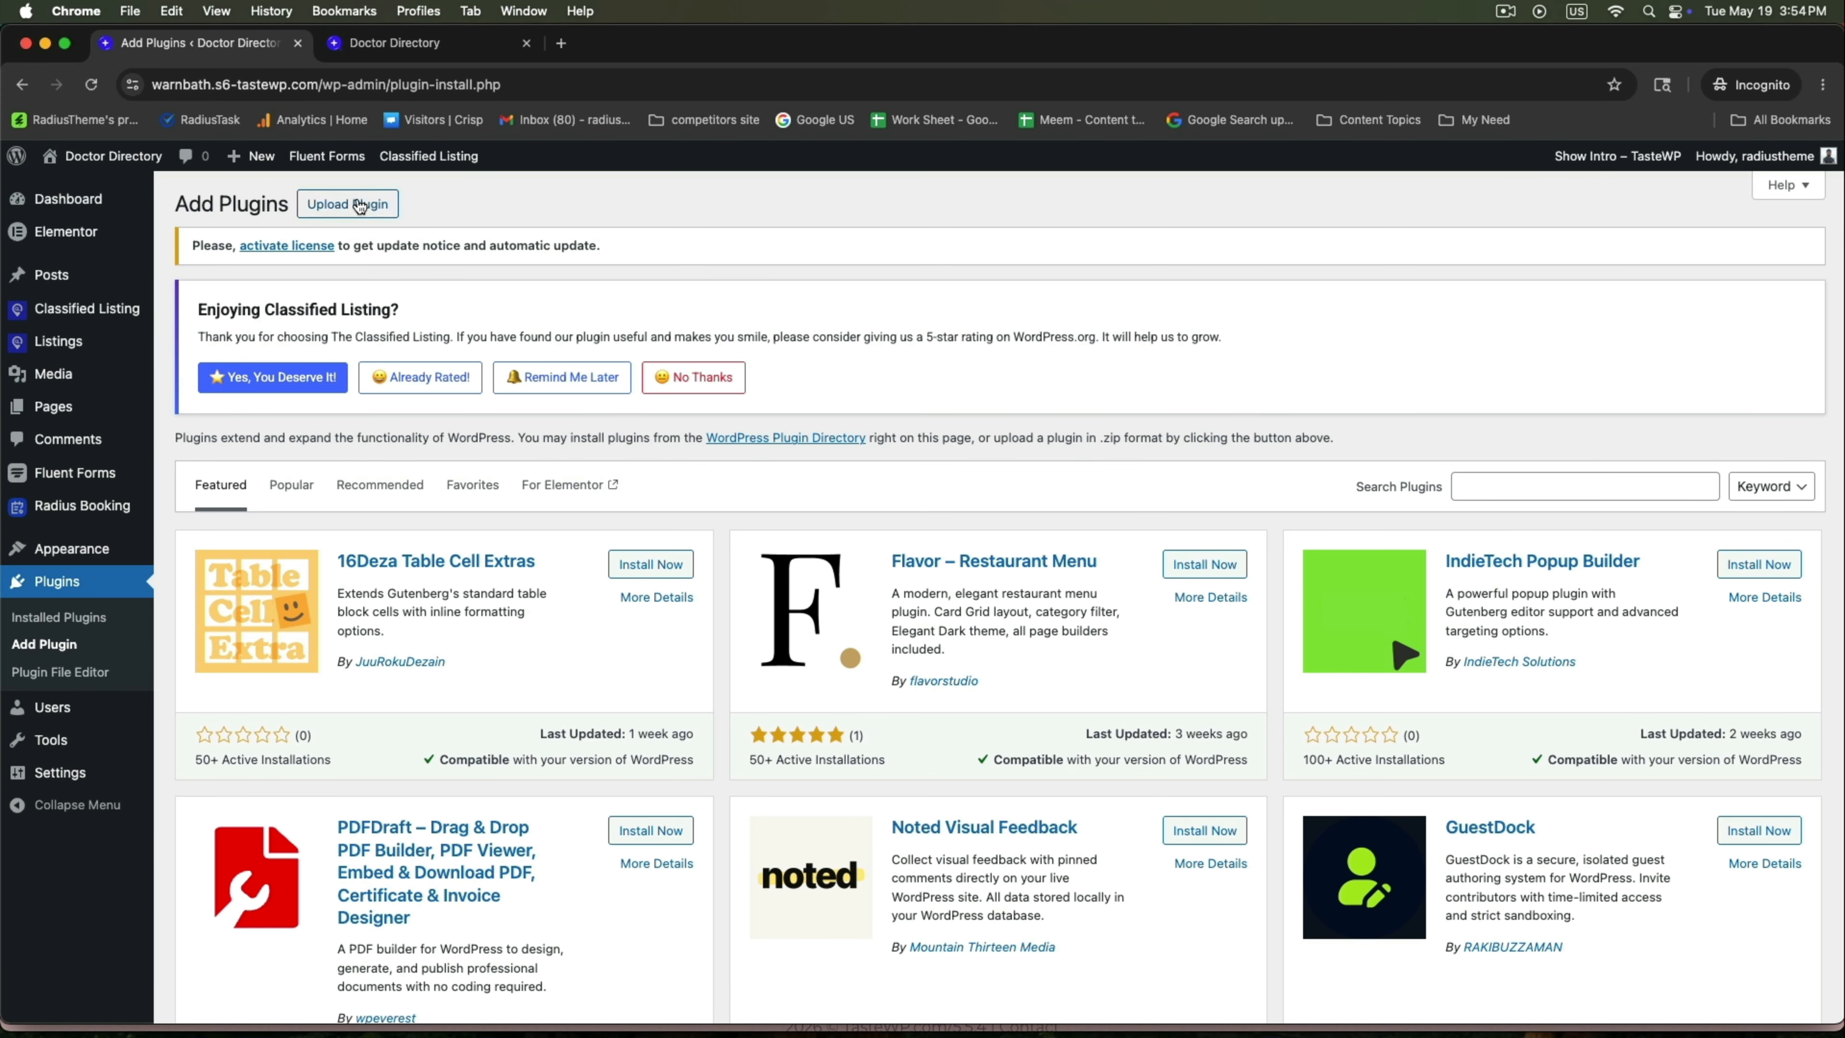
left_click(359, 206)
left_click(818, 588)
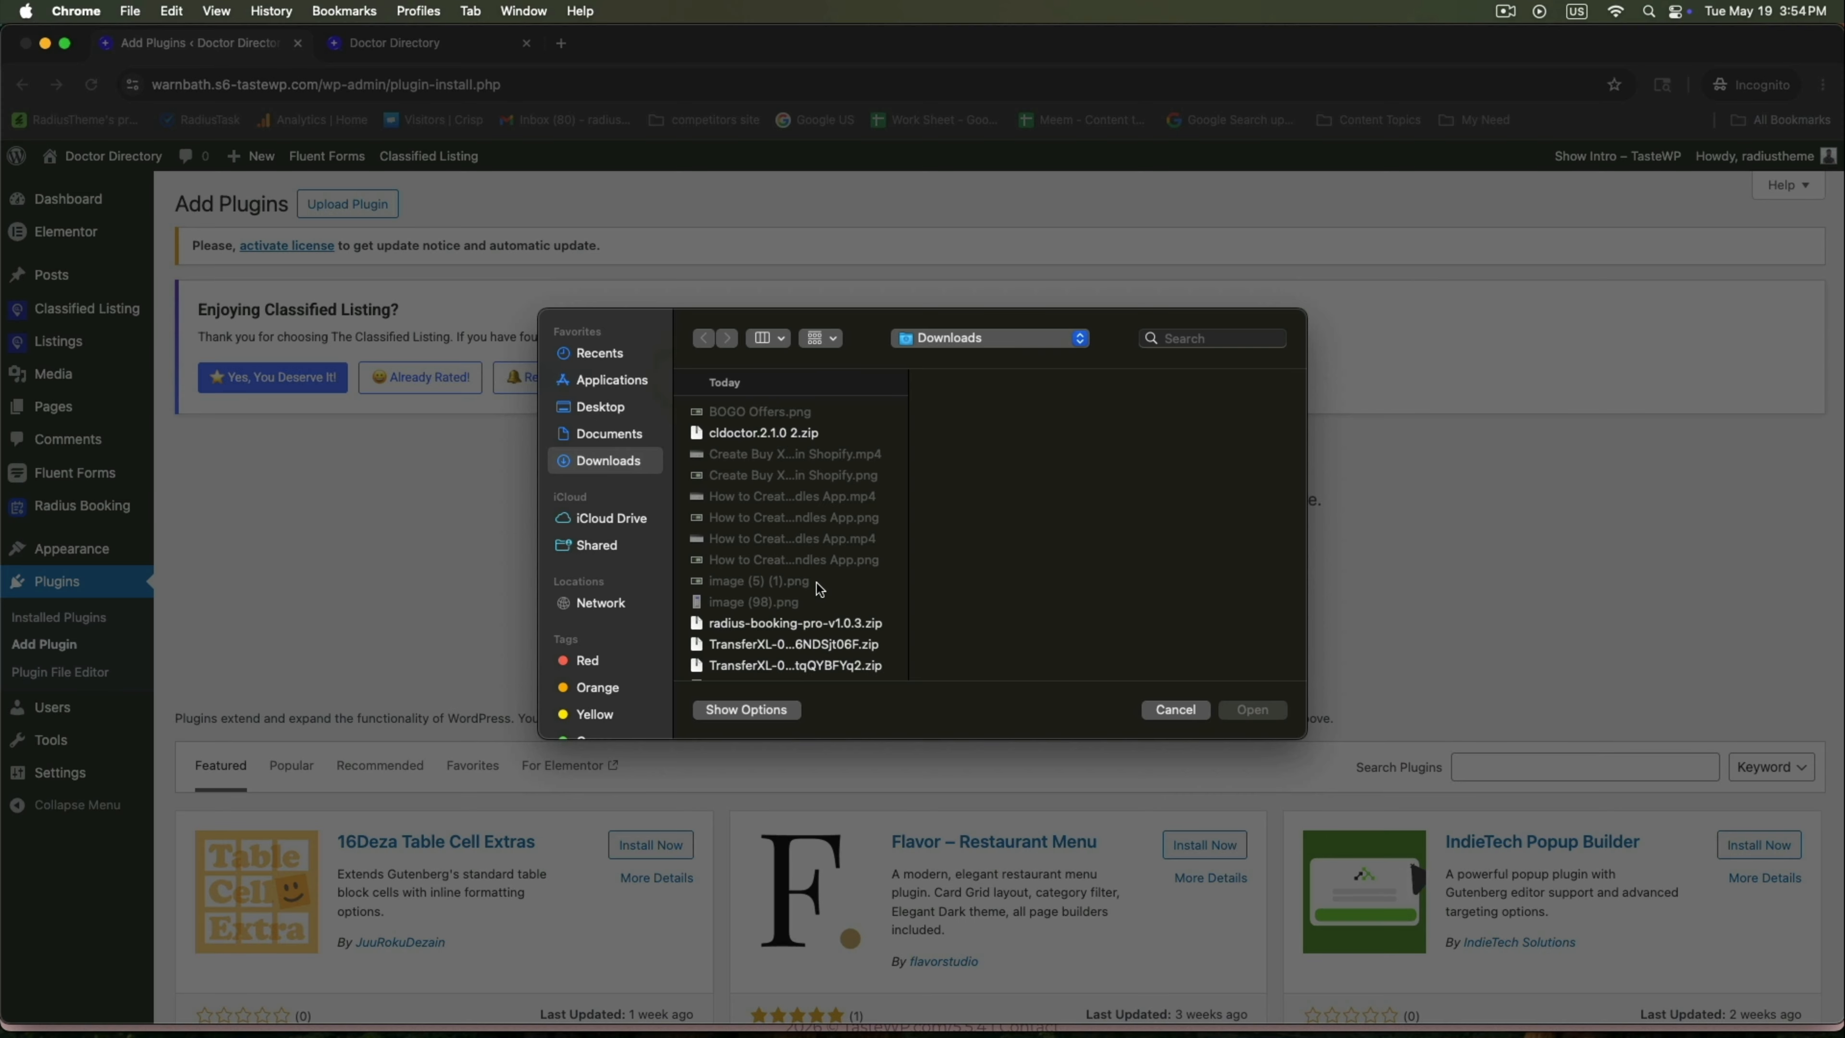
left_click(795, 622)
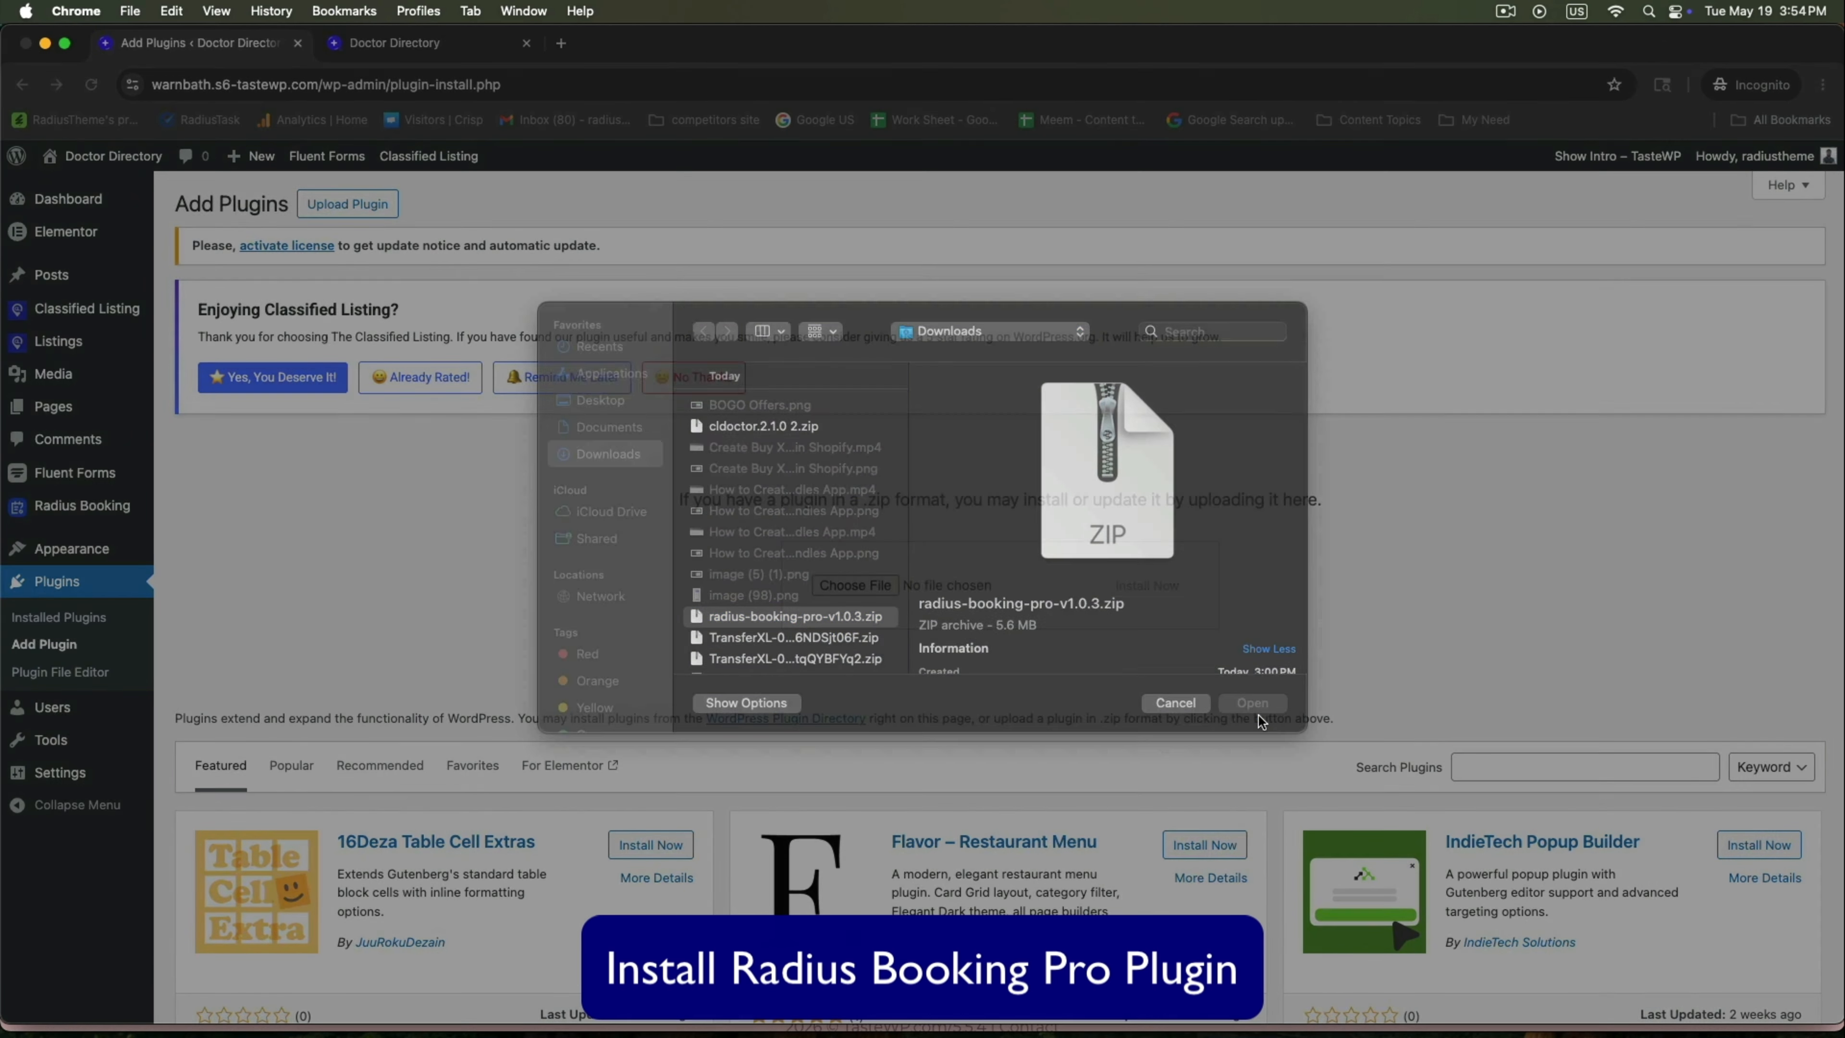
left_click(1252, 710)
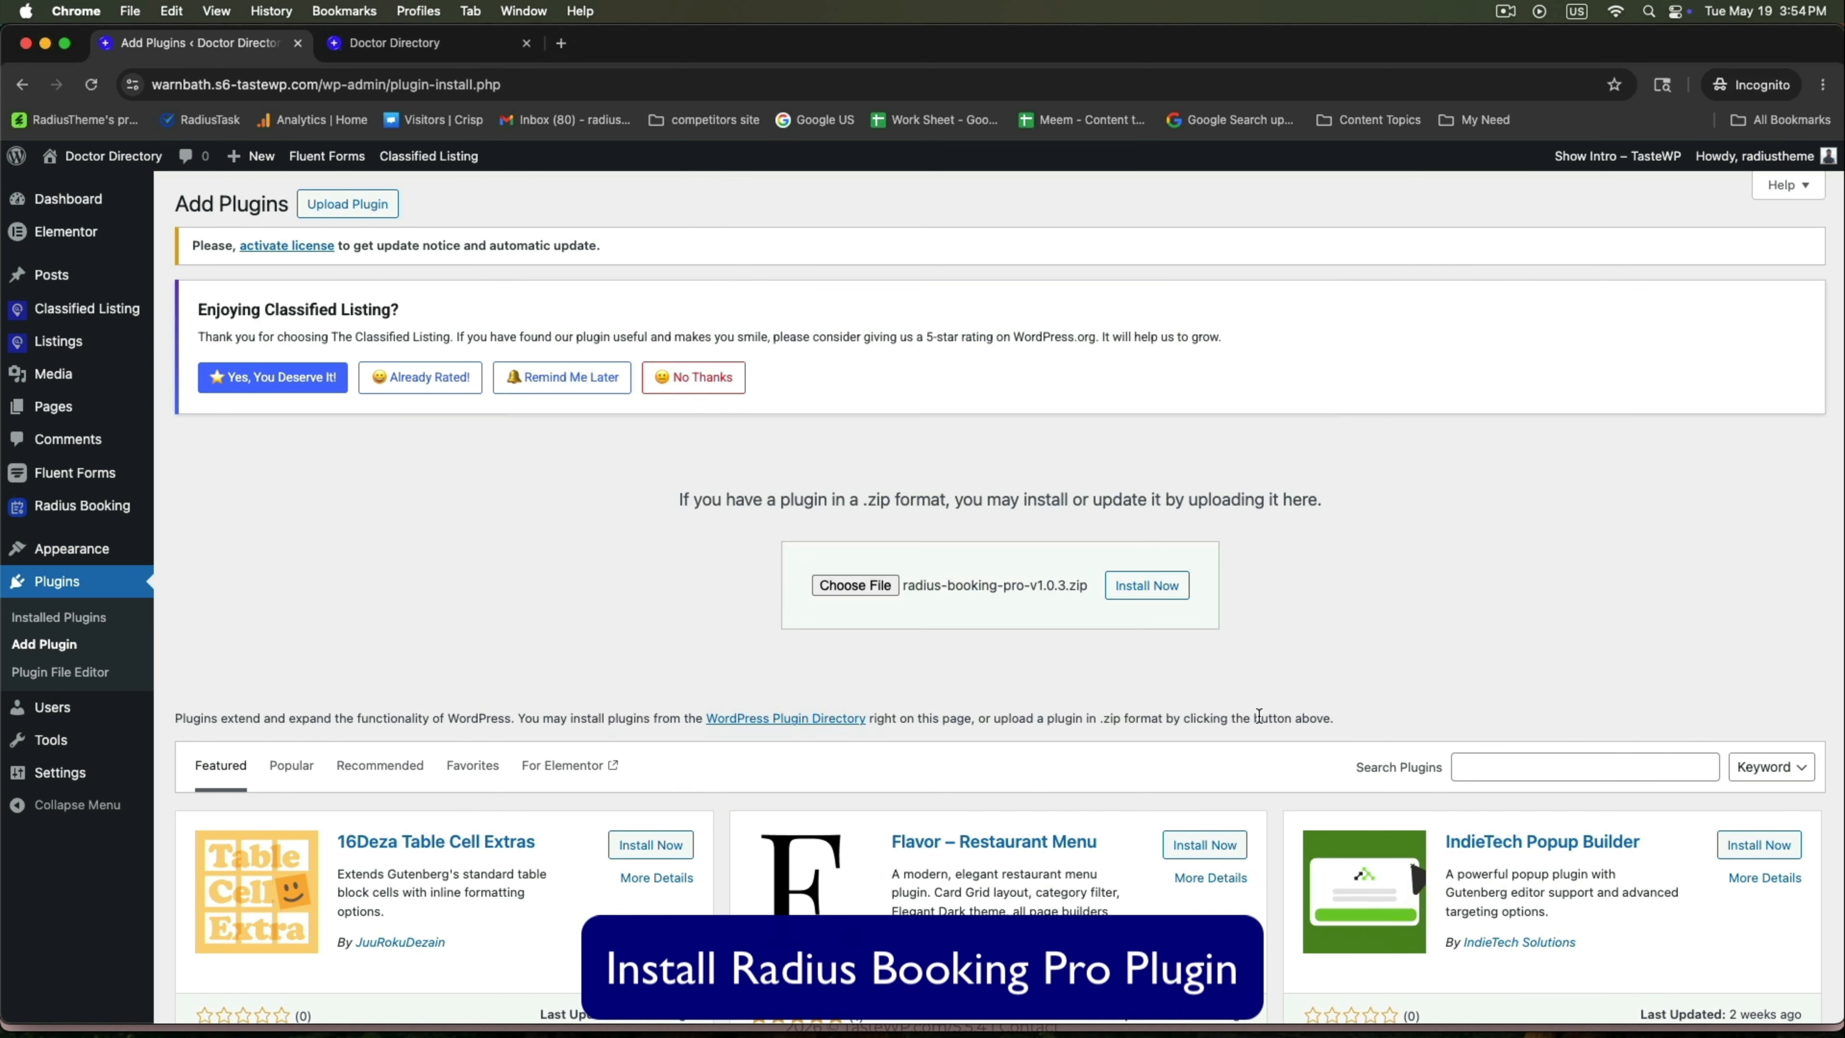
left_click(1159, 587)
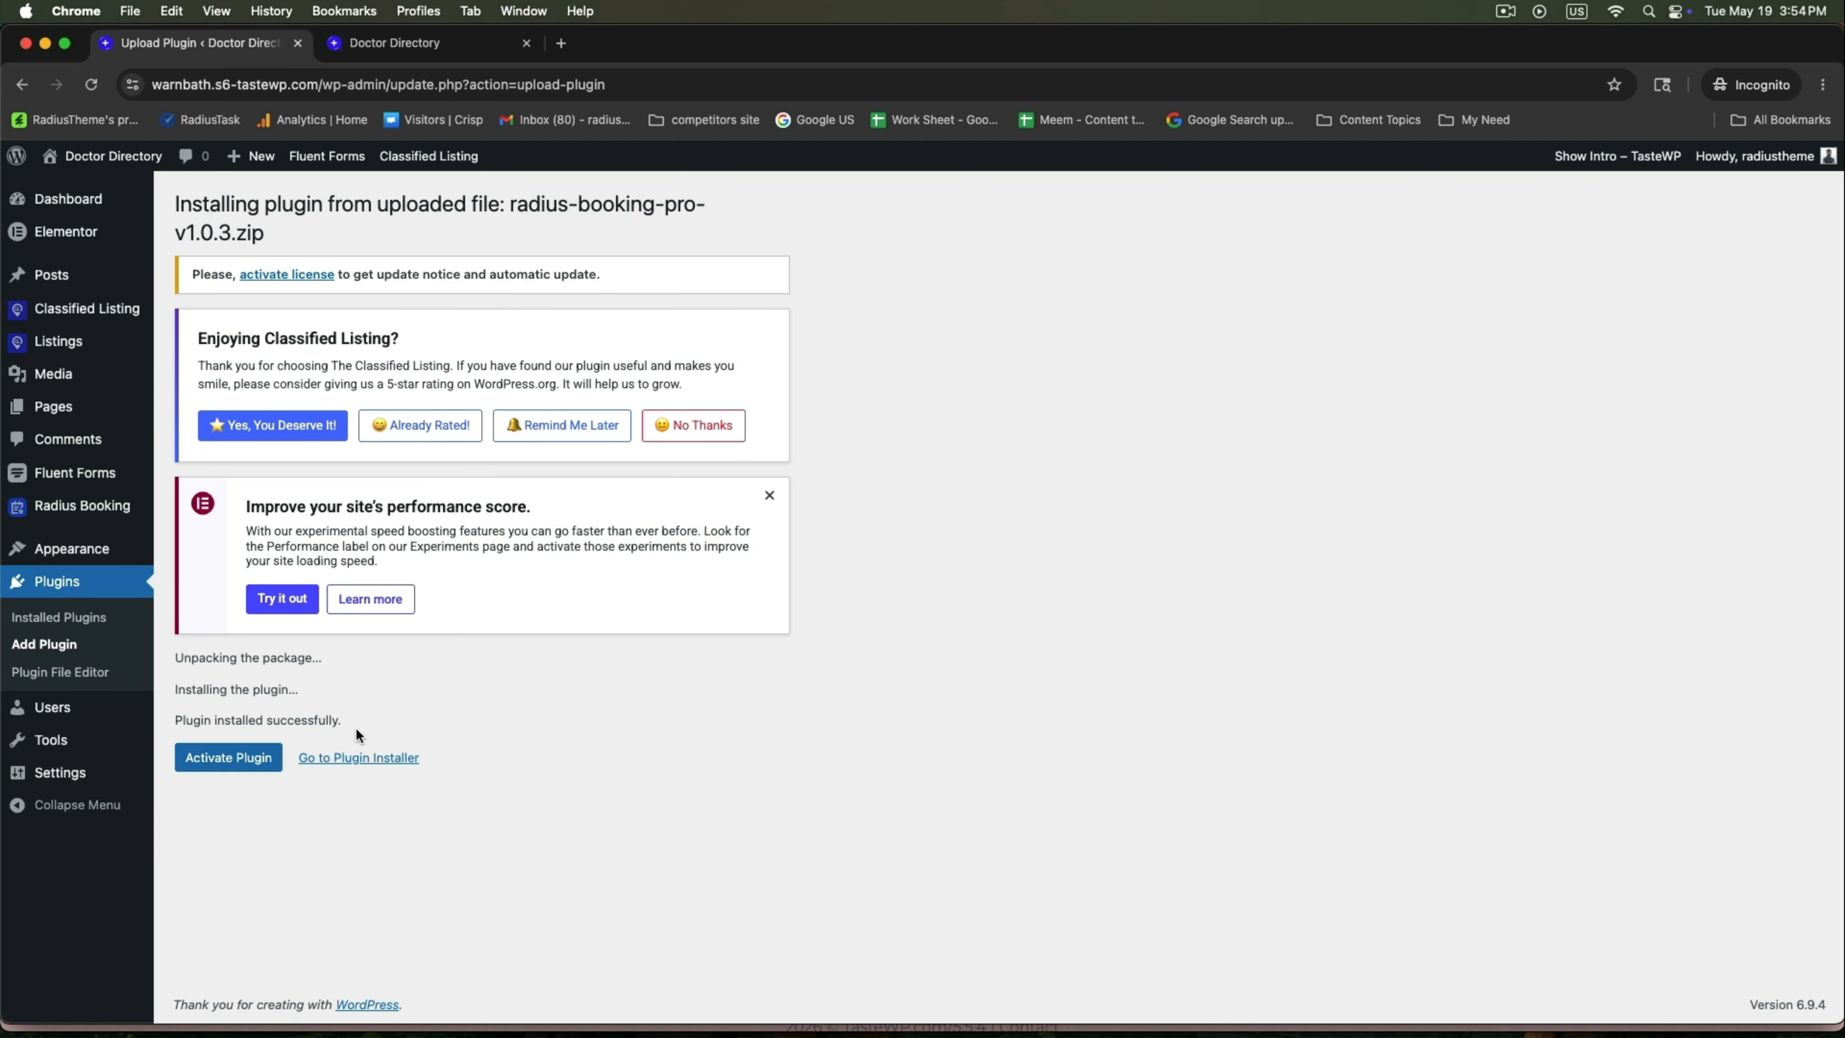
Activate Radius Booking Pro and confirm it in the Installed Plugins list.
left_click(200, 757)
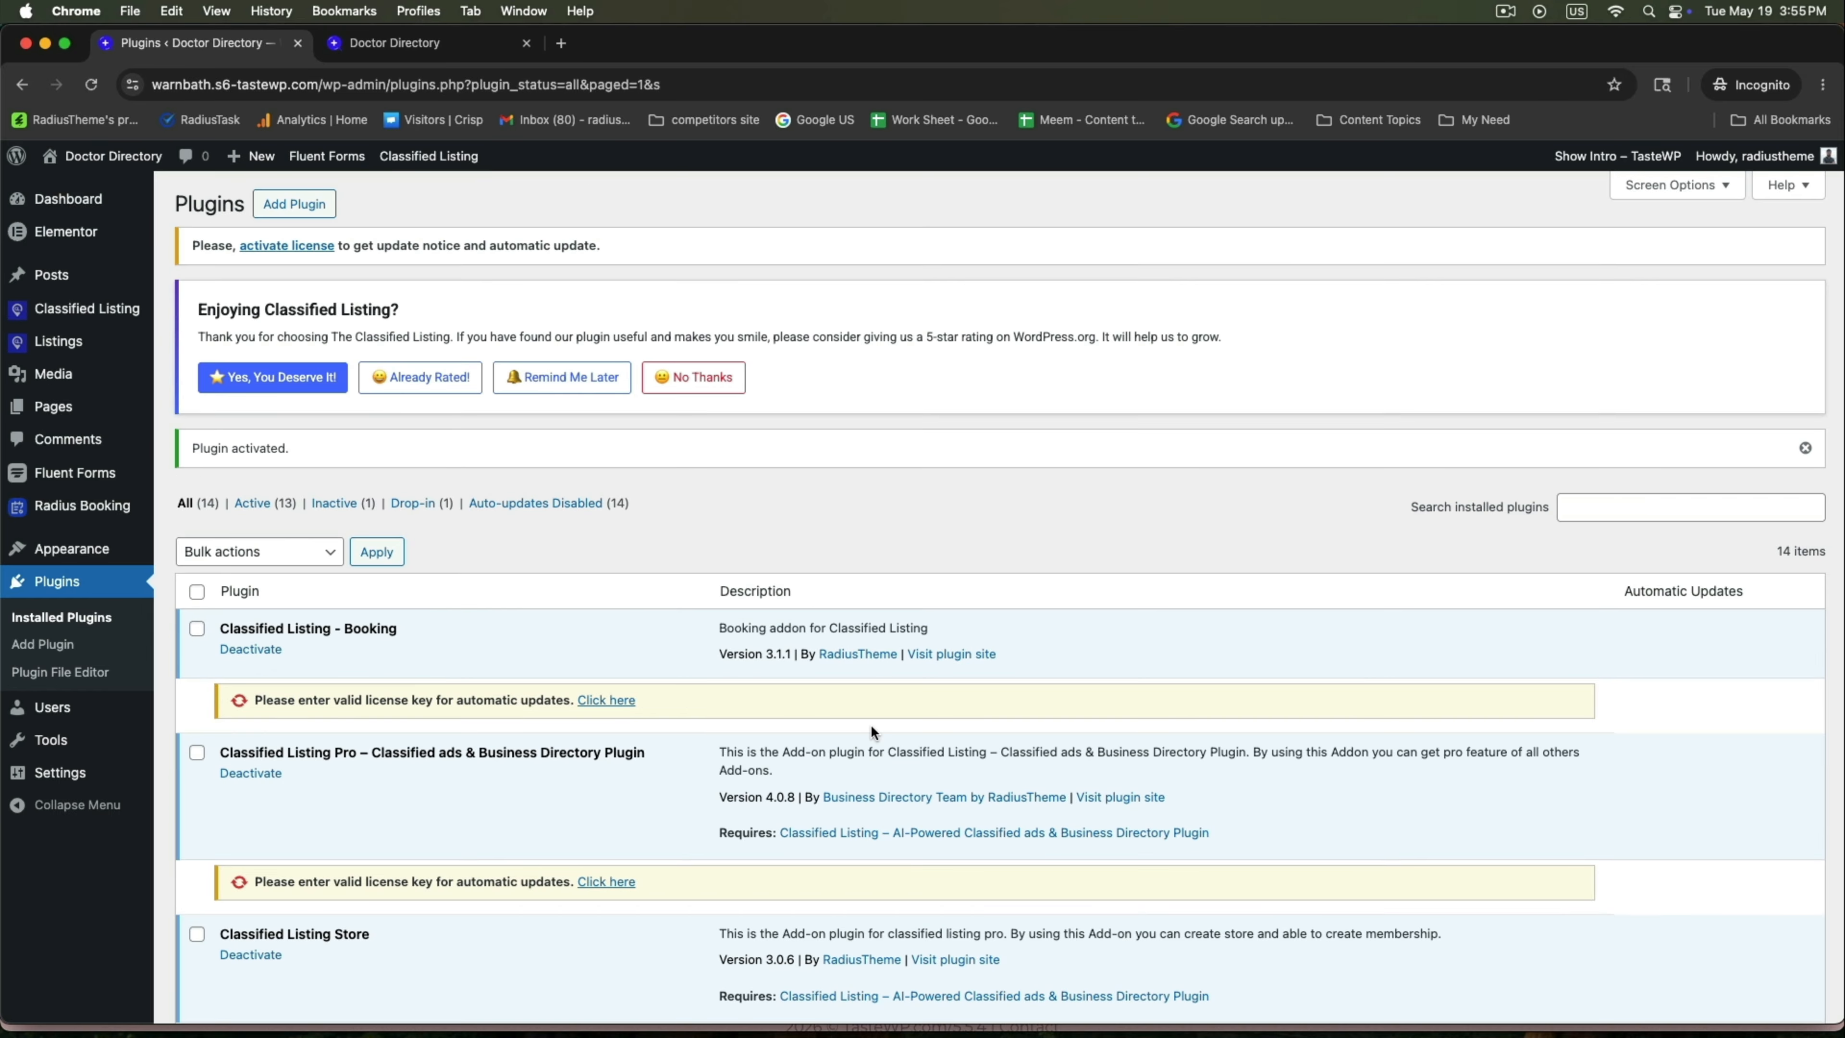
scroll(871, 724, "down", 3)
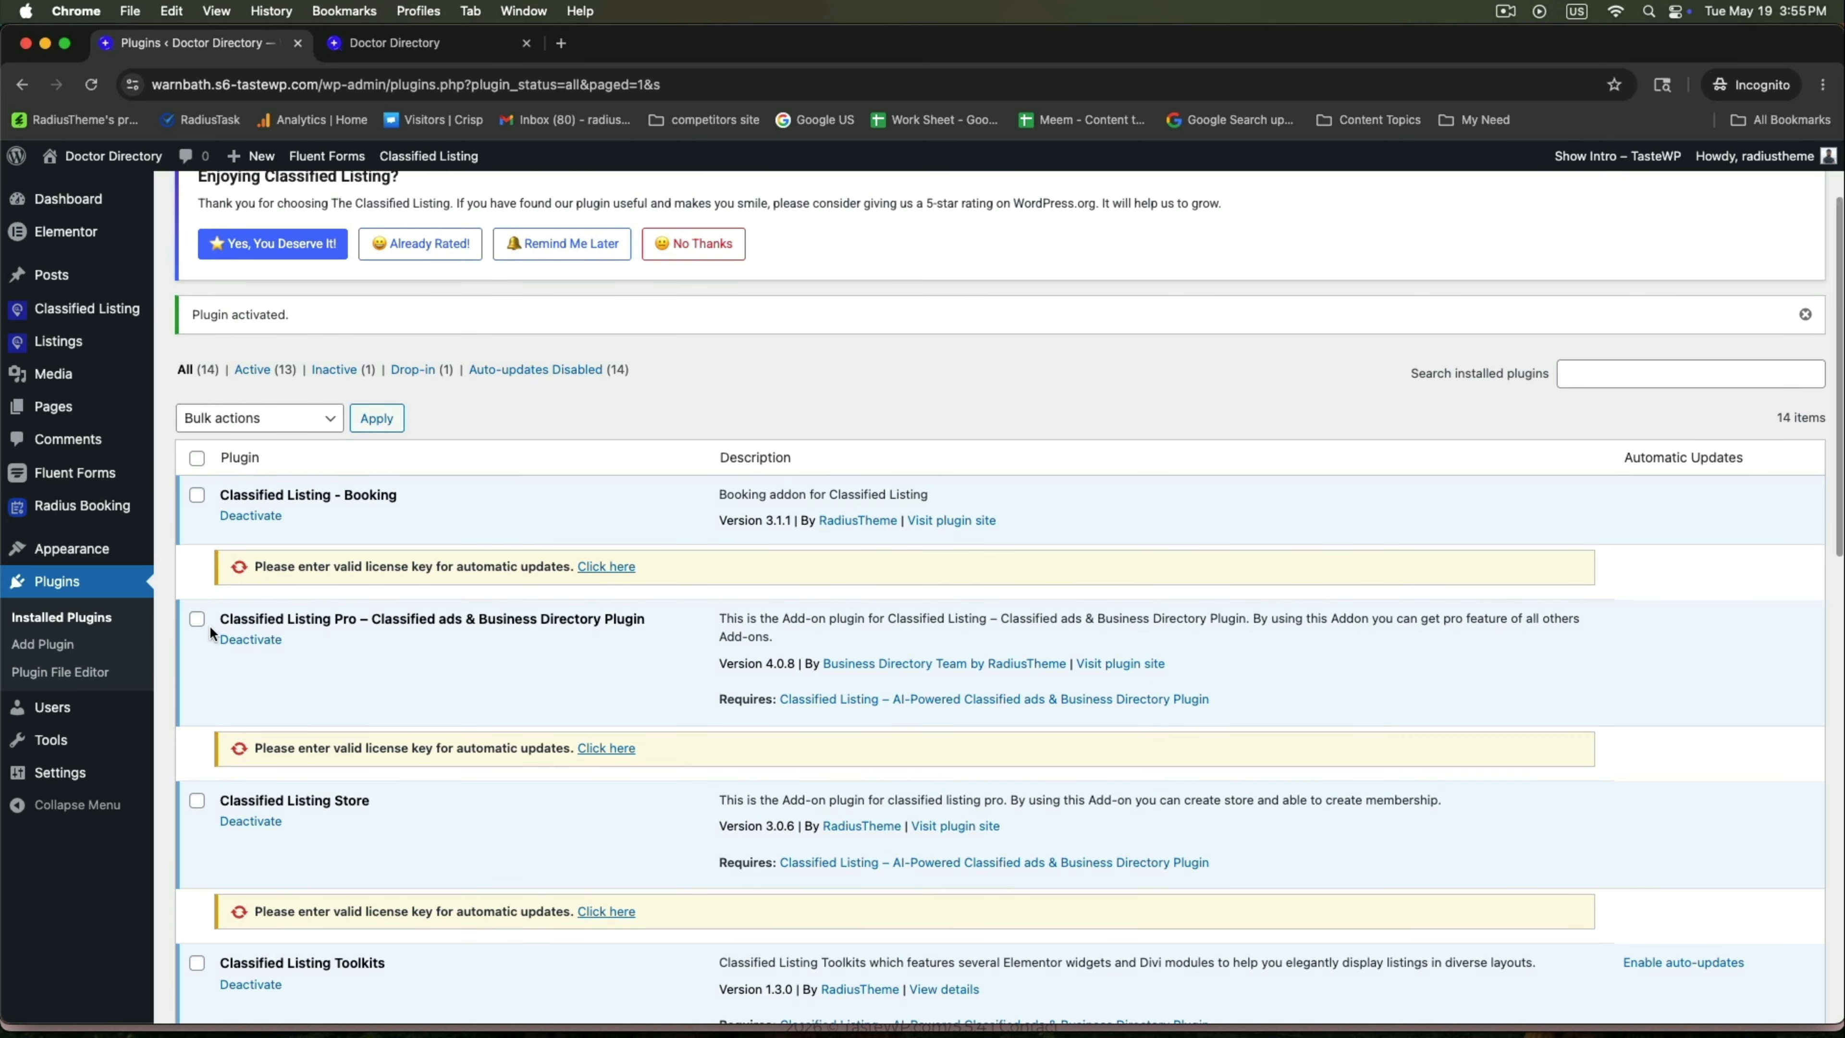
scroll(337, 697, "down", 7)
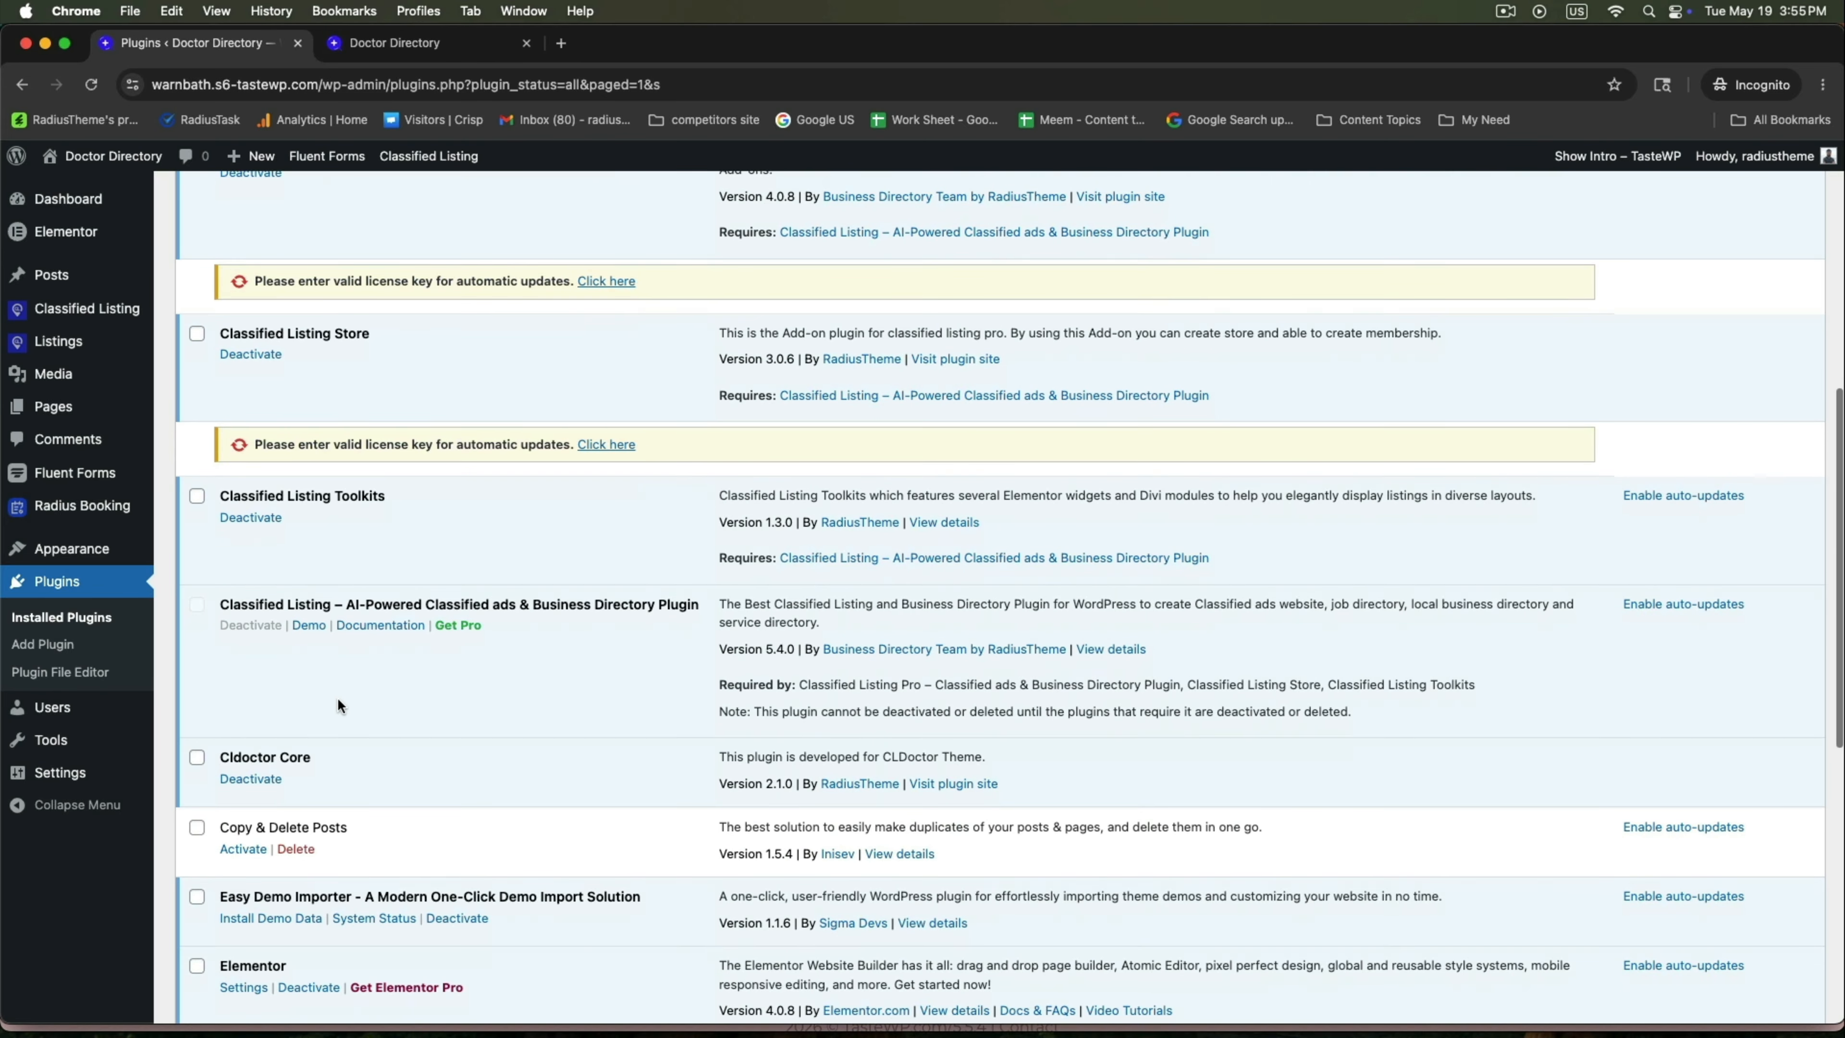
scroll(336, 705, "down", 6)
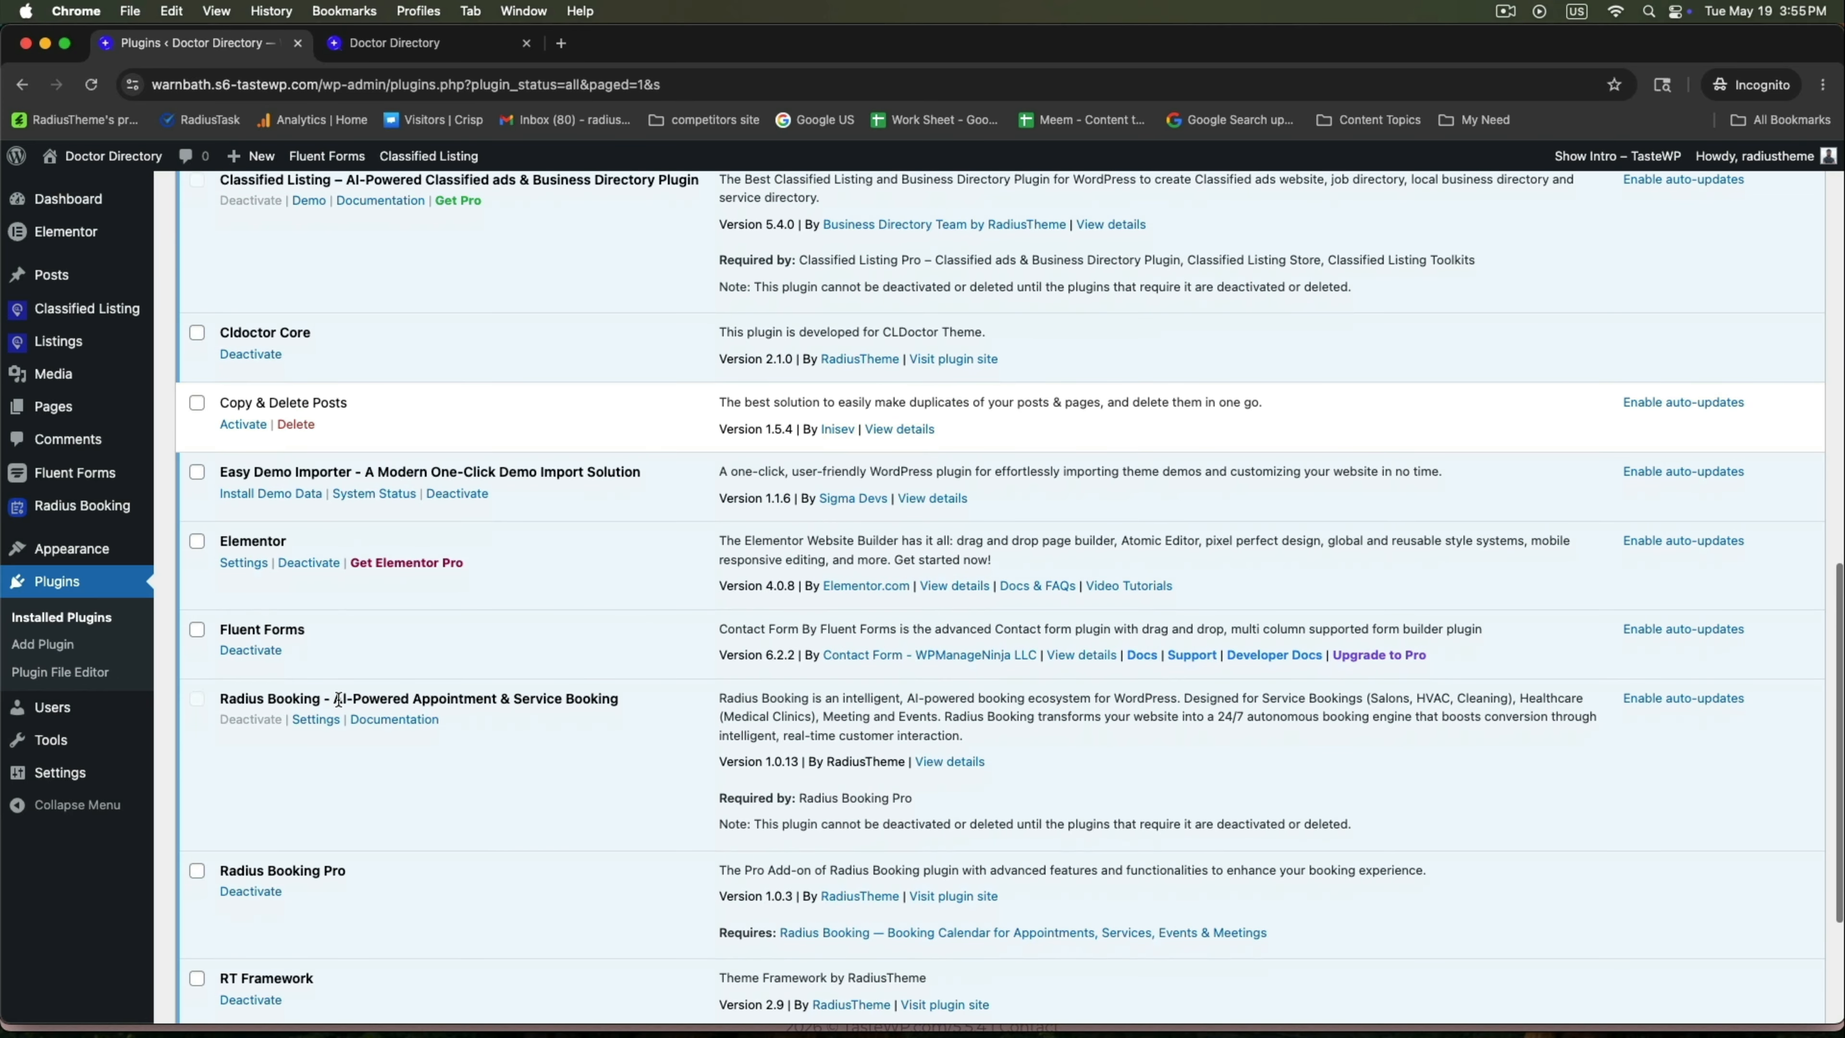
scroll(339, 699, "down", 2)
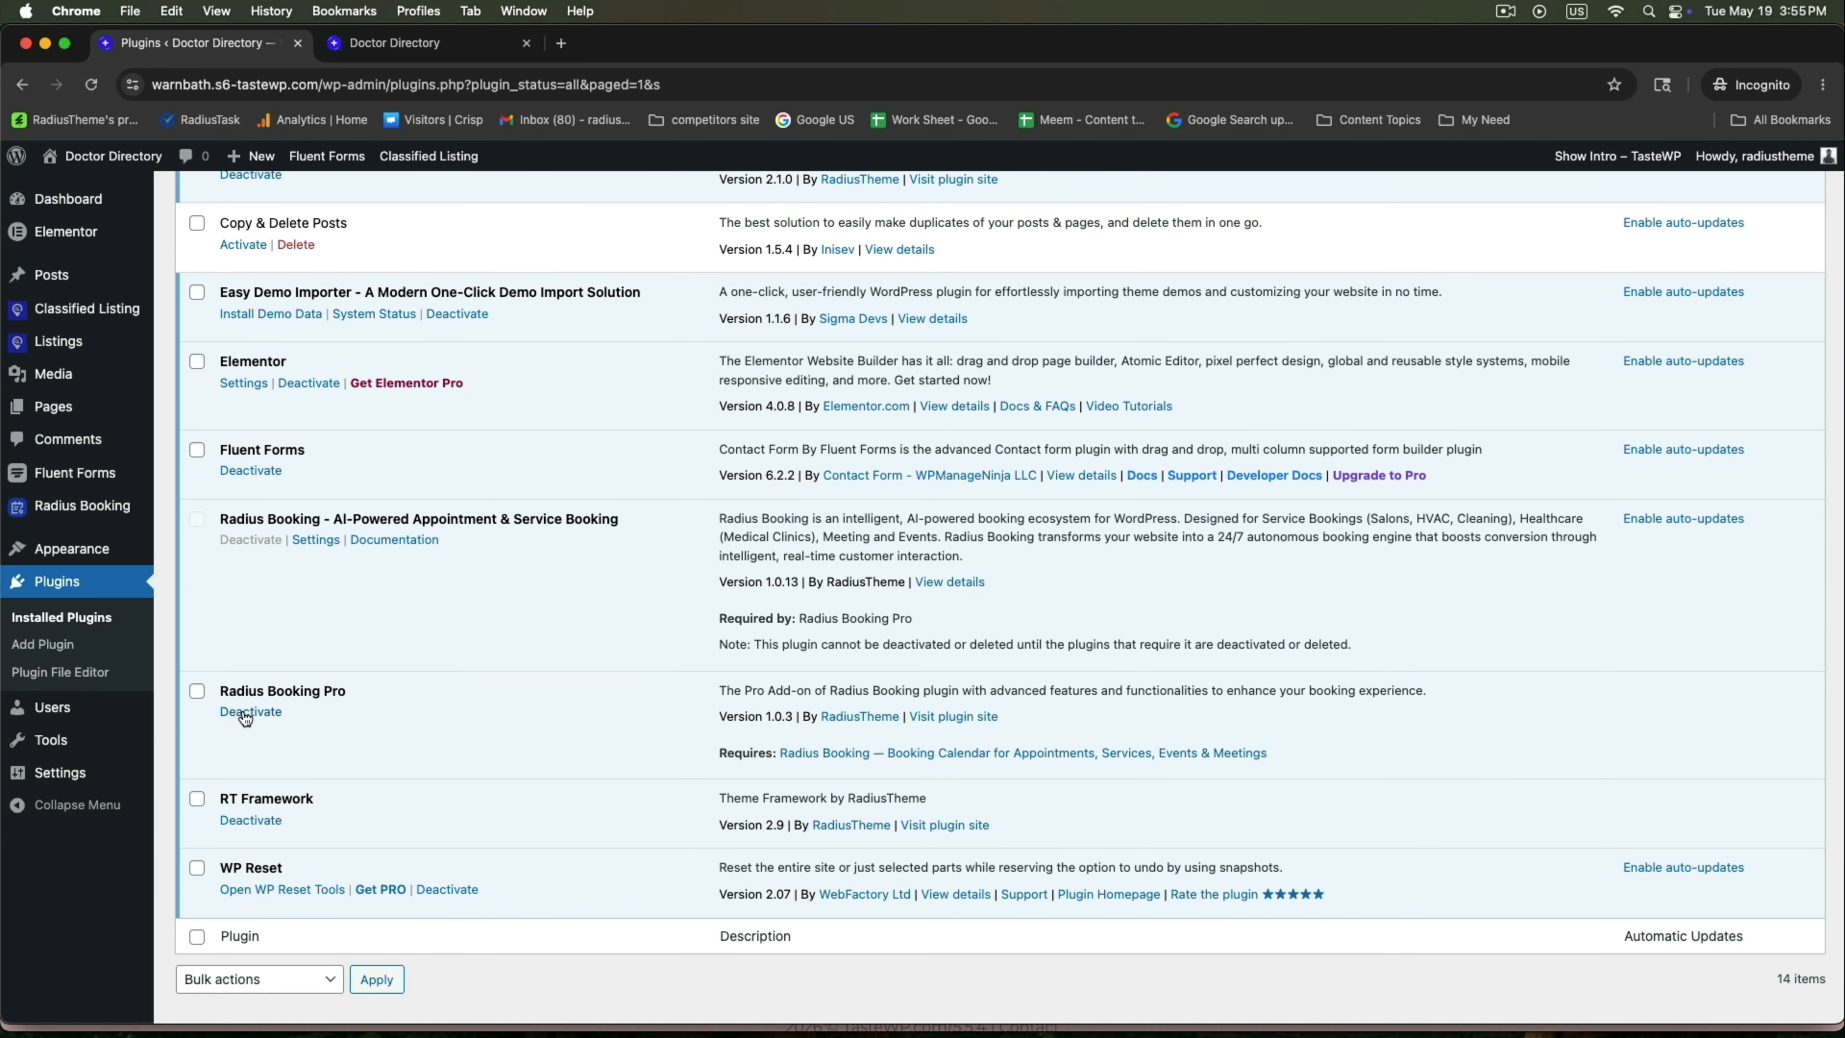
scroll(429, 702, "up", 17)
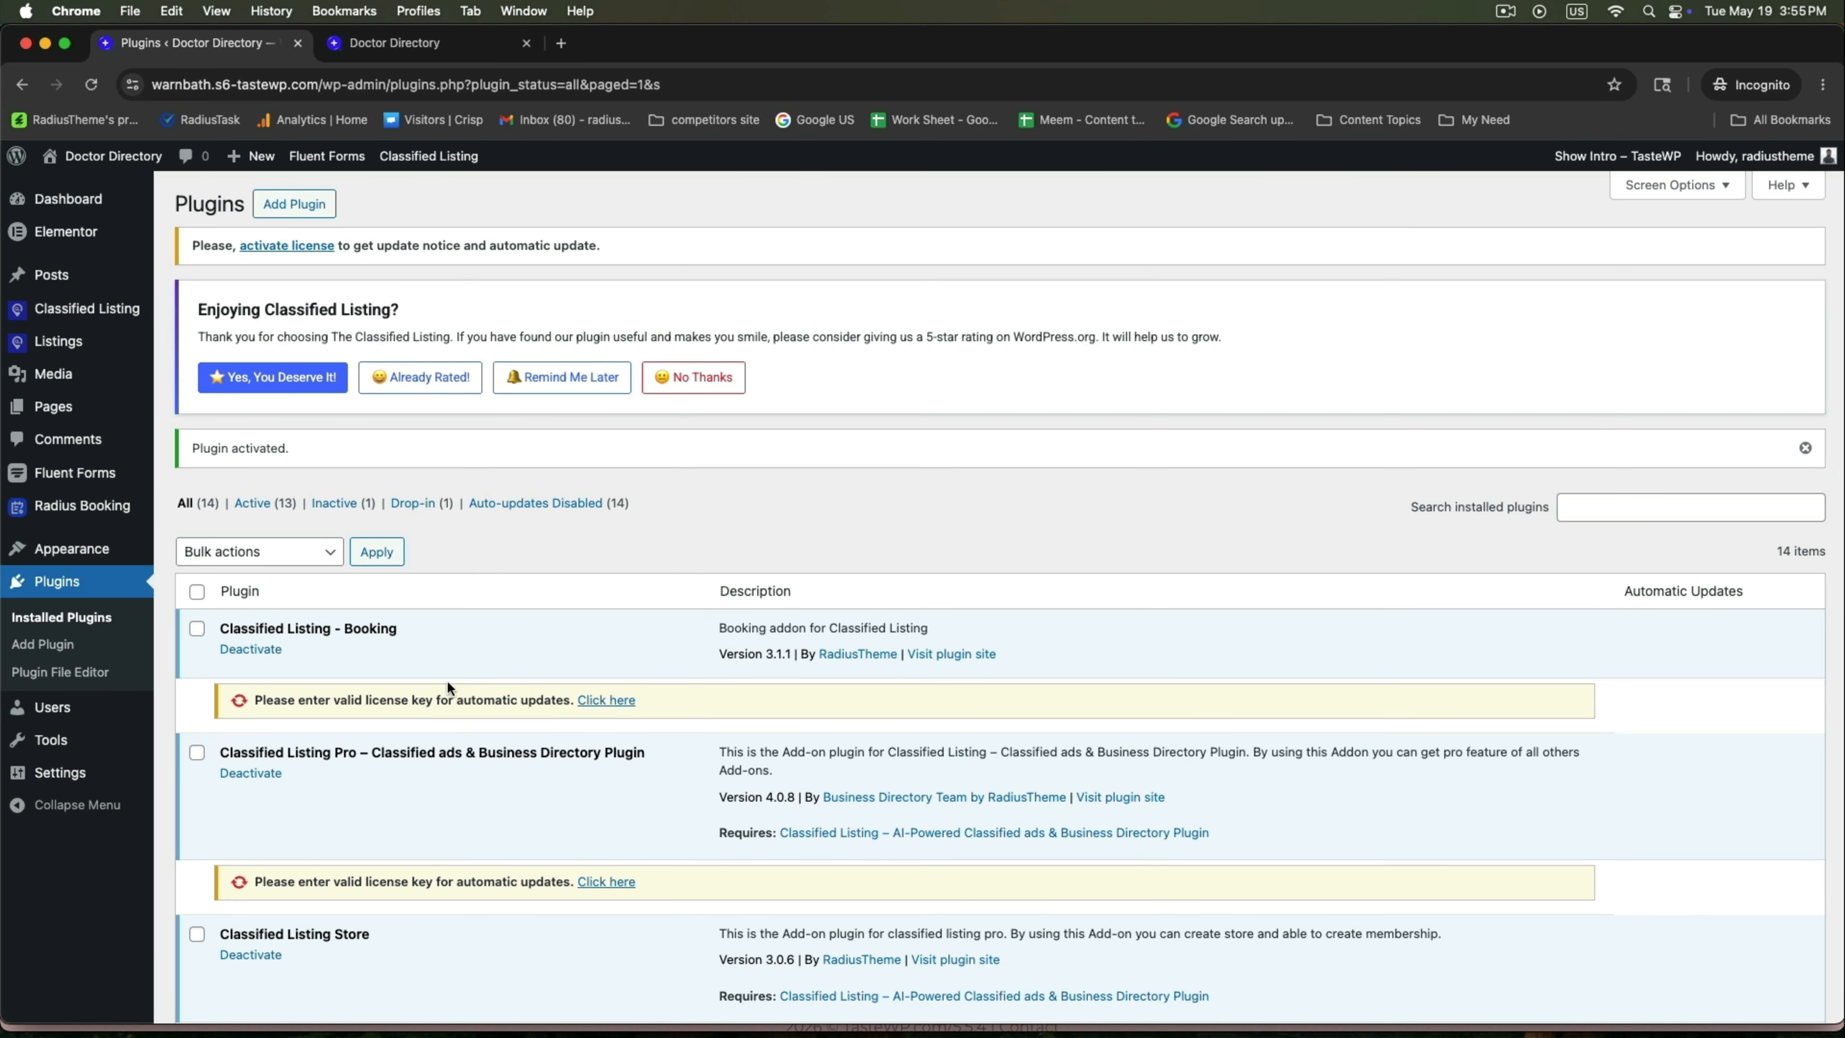
Open RadiusBooking's General Settings and review the currency options without changing them.
mouse_move(121, 510)
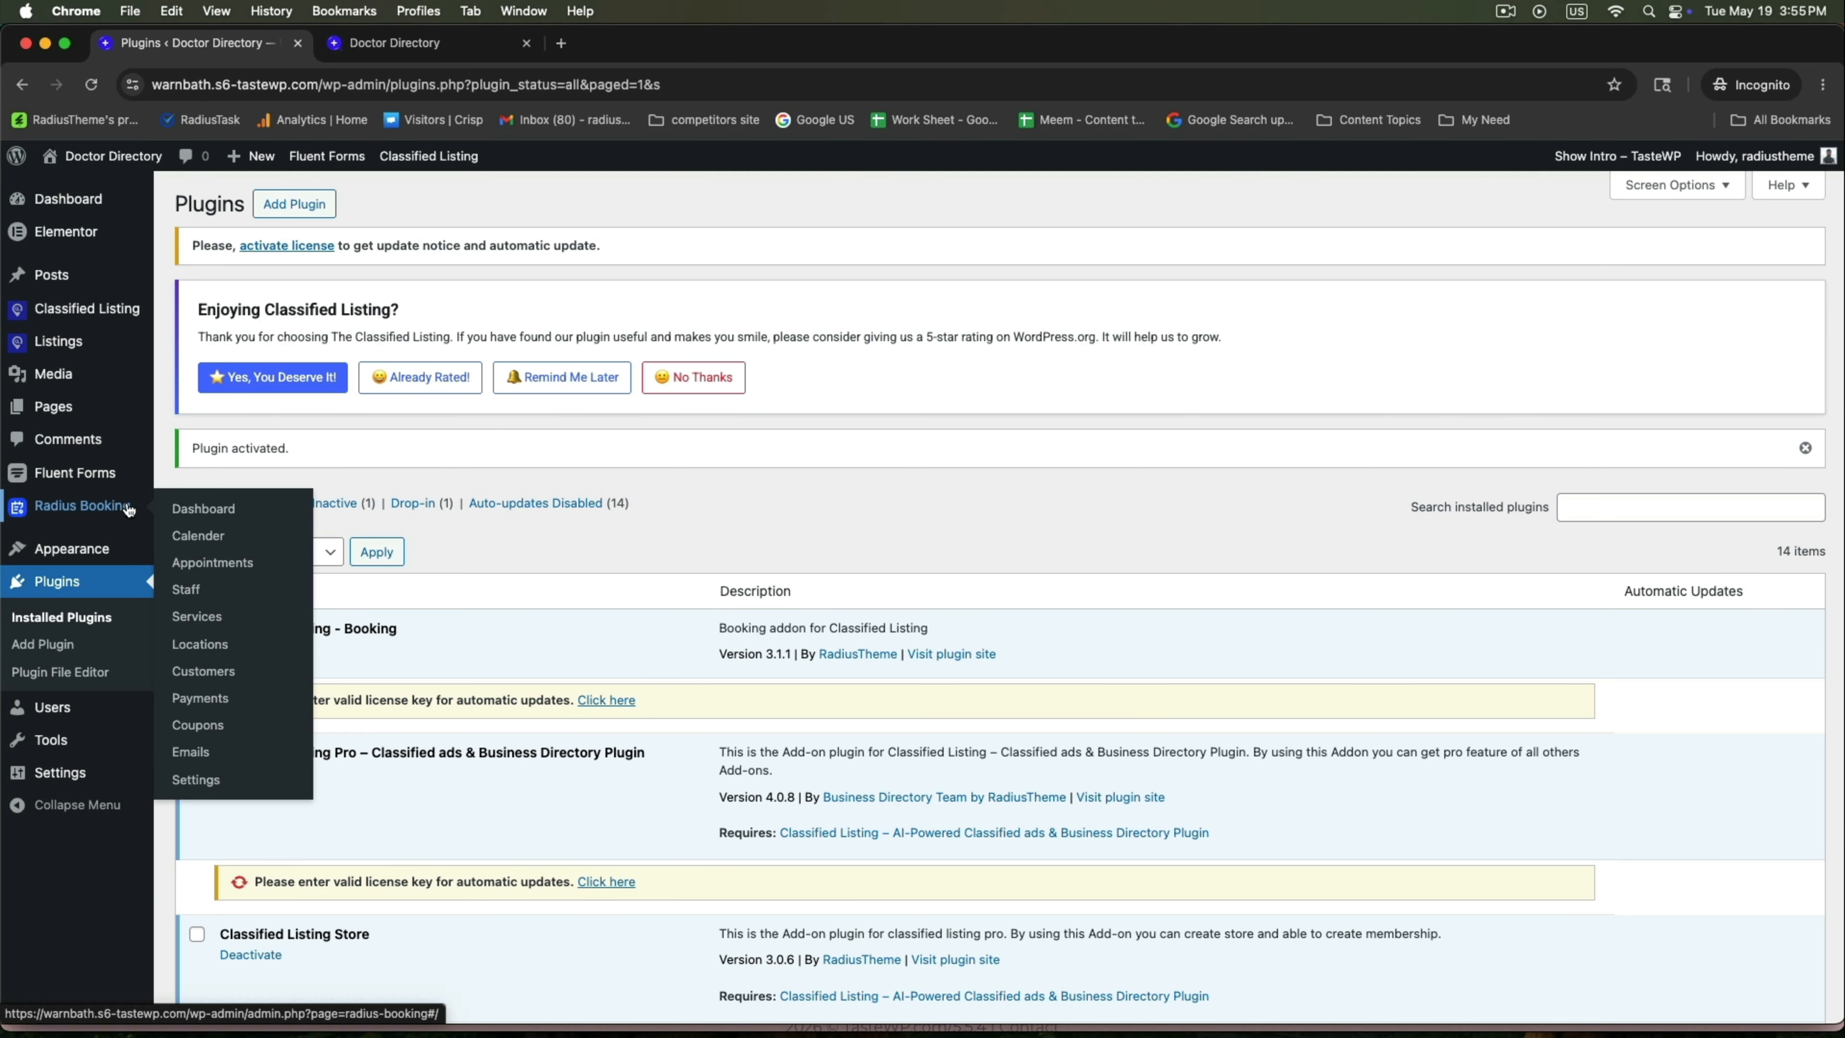
left_click(196, 508)
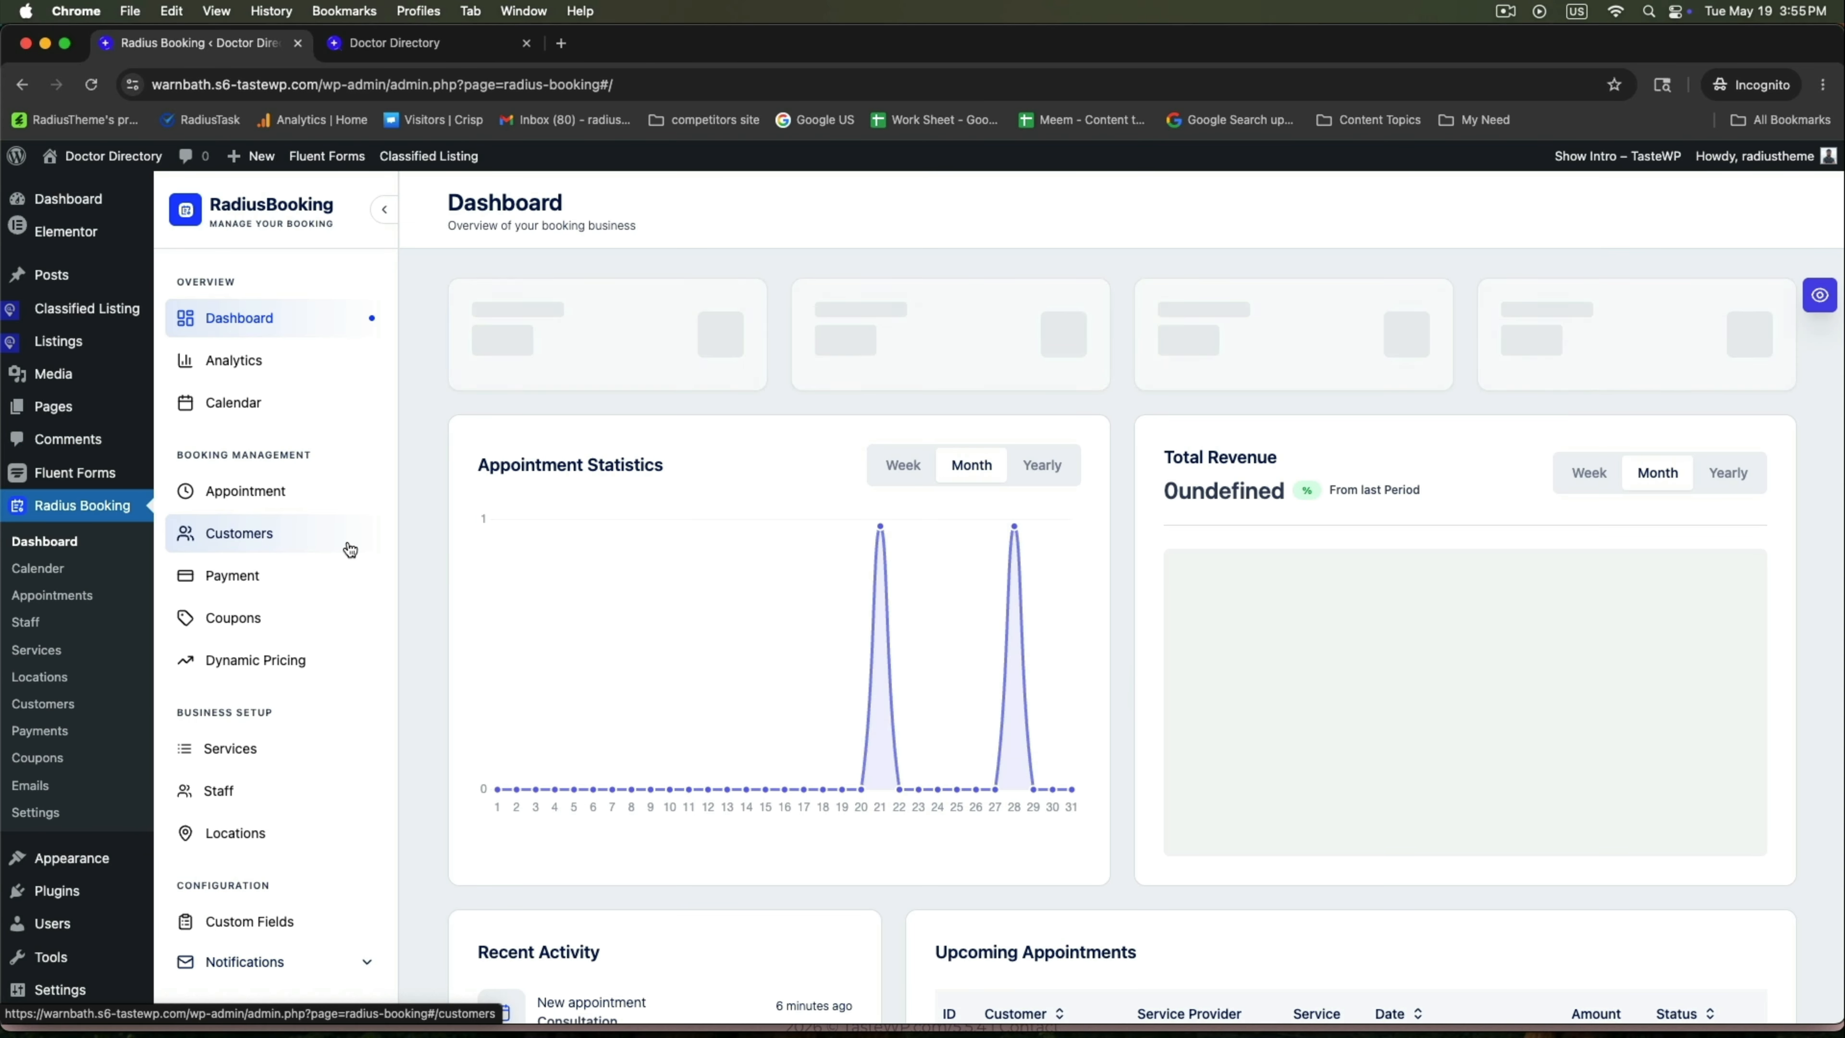
scroll(370, 548, "down", 8)
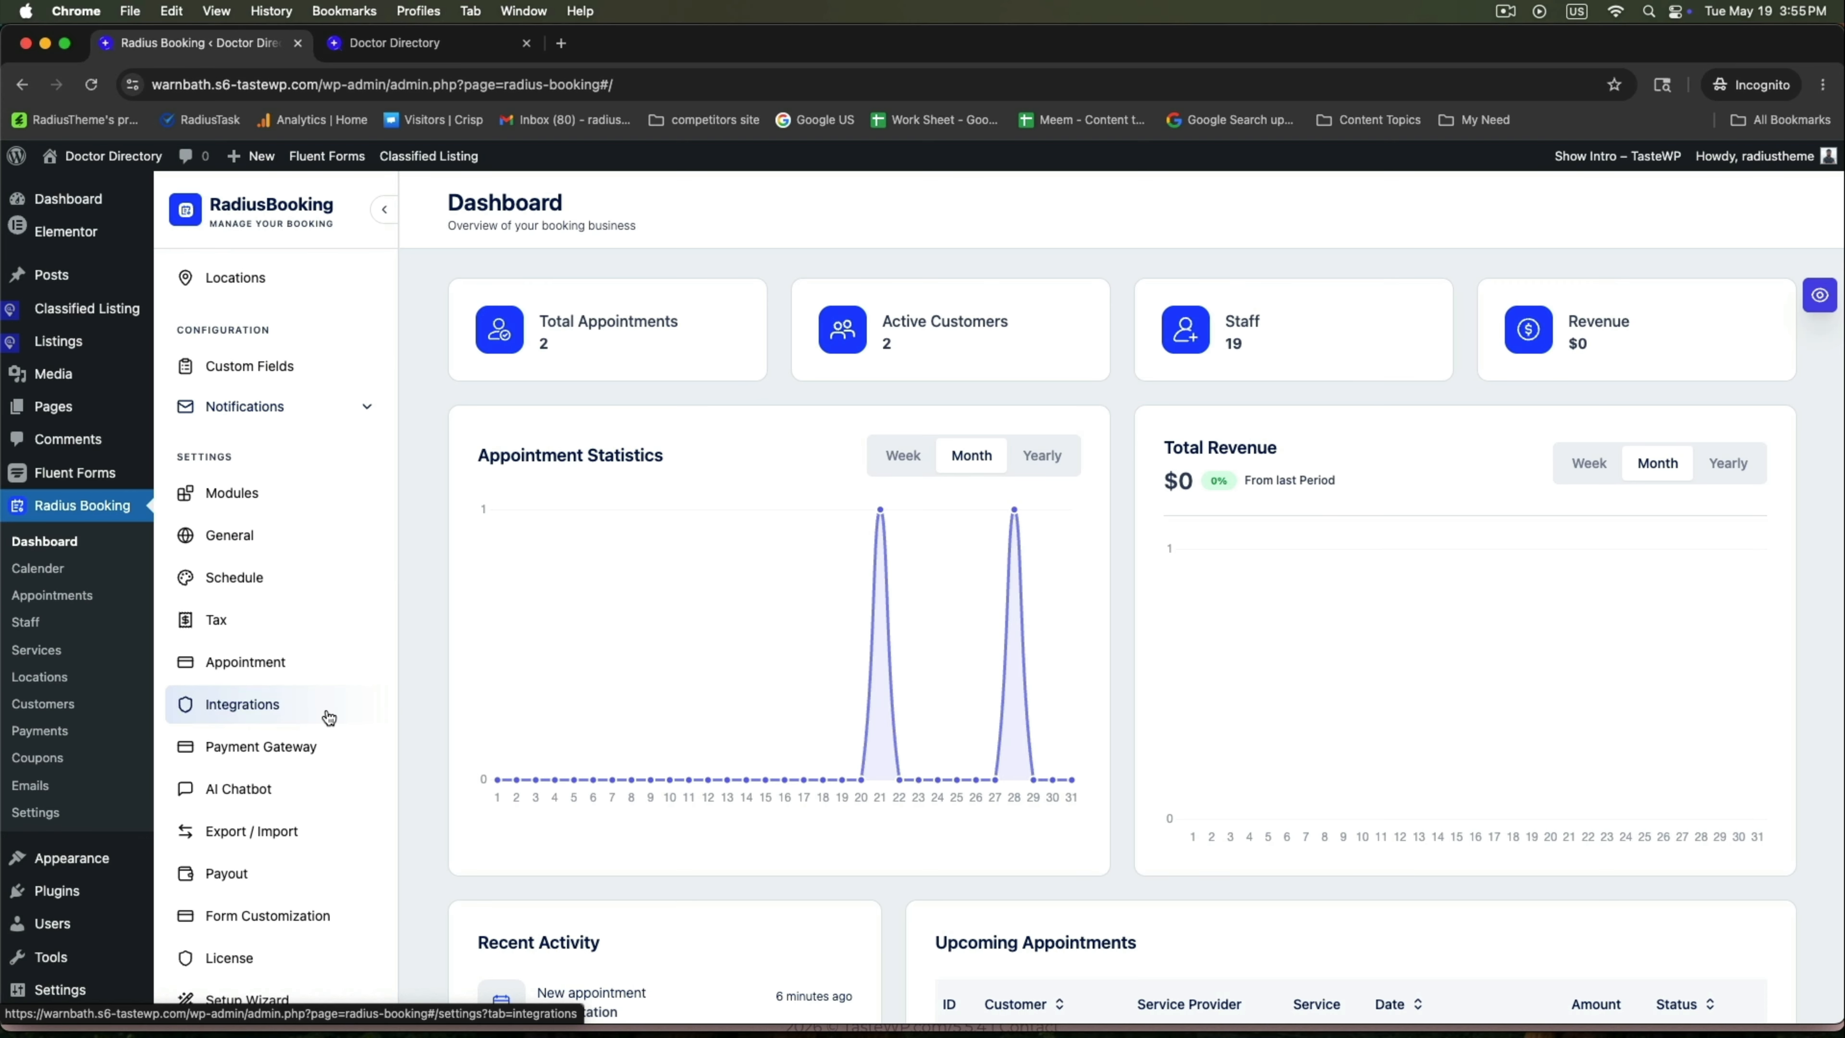
left_click(234, 536)
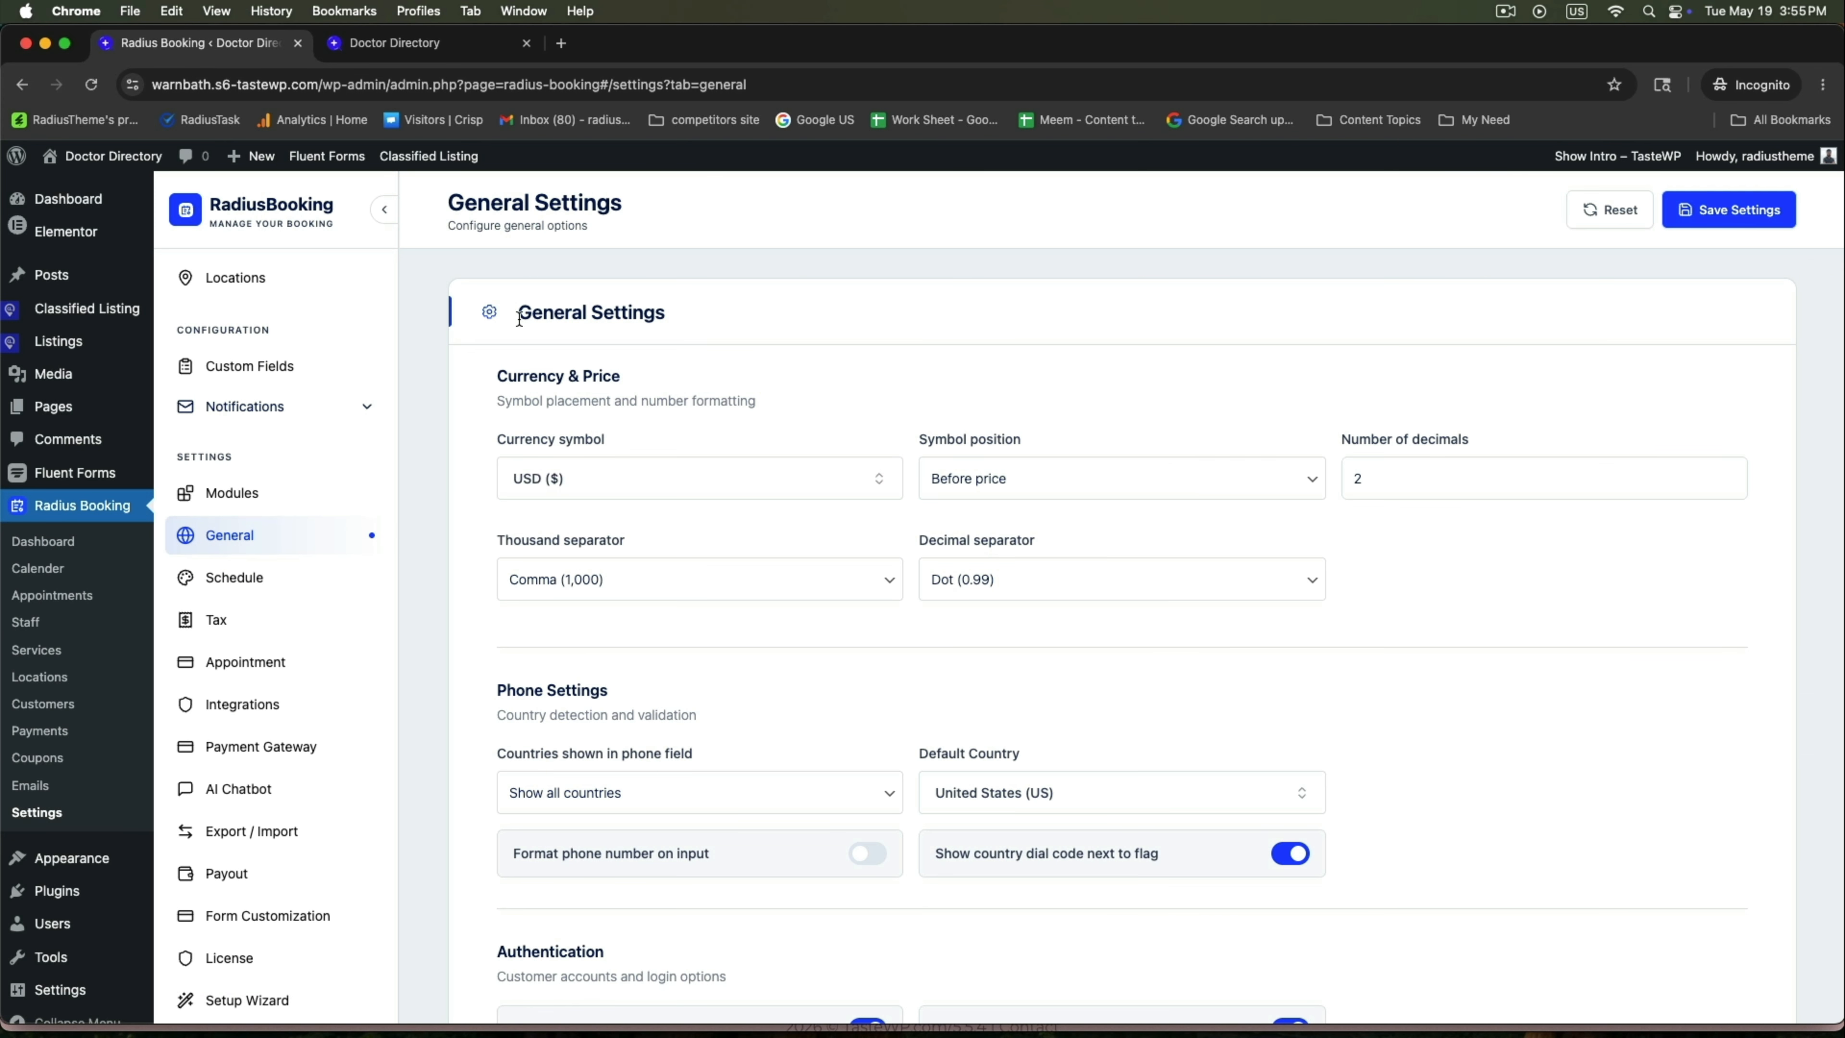
left_click_drag(518, 320, 925, 315)
left_click(680, 488)
left_click(445, 581)
scroll(441, 631, "down", 10)
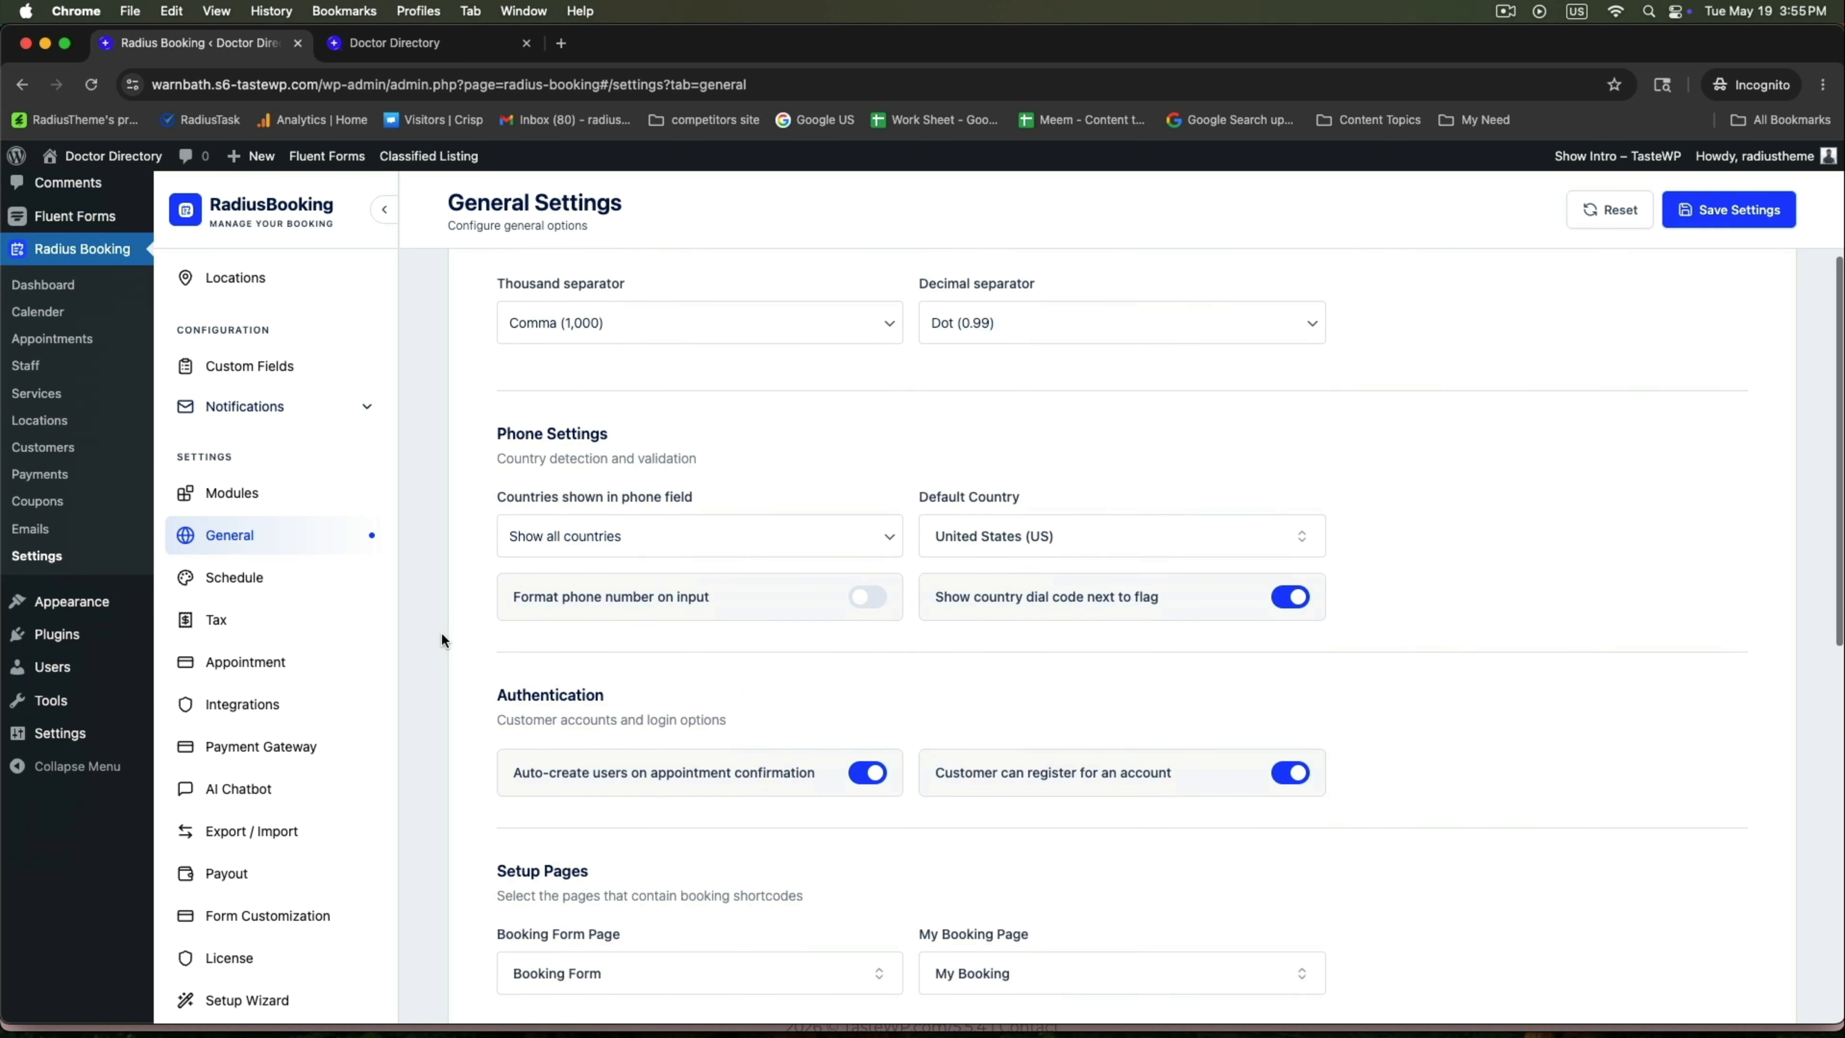
scroll(441, 631, "down", 5)
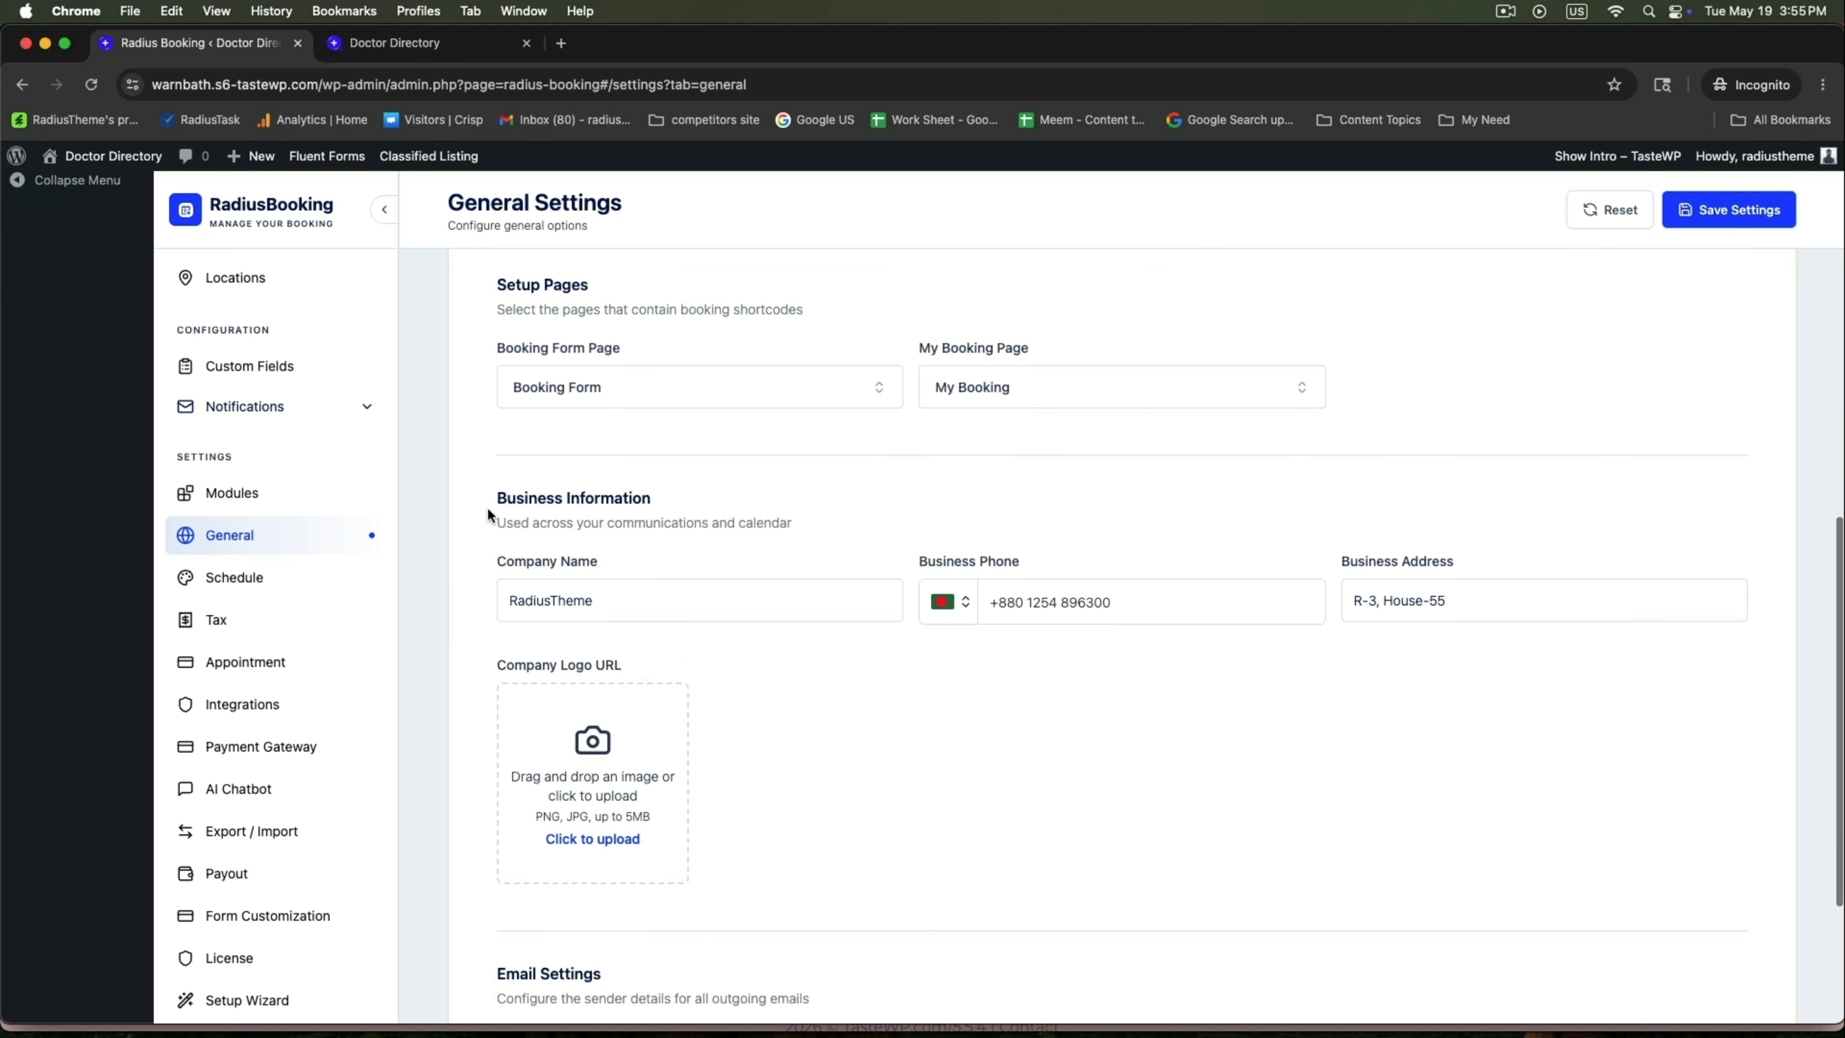
Replace the company name RadiusTheme with Doctors Booking and save the general settings.
double_click(623, 502)
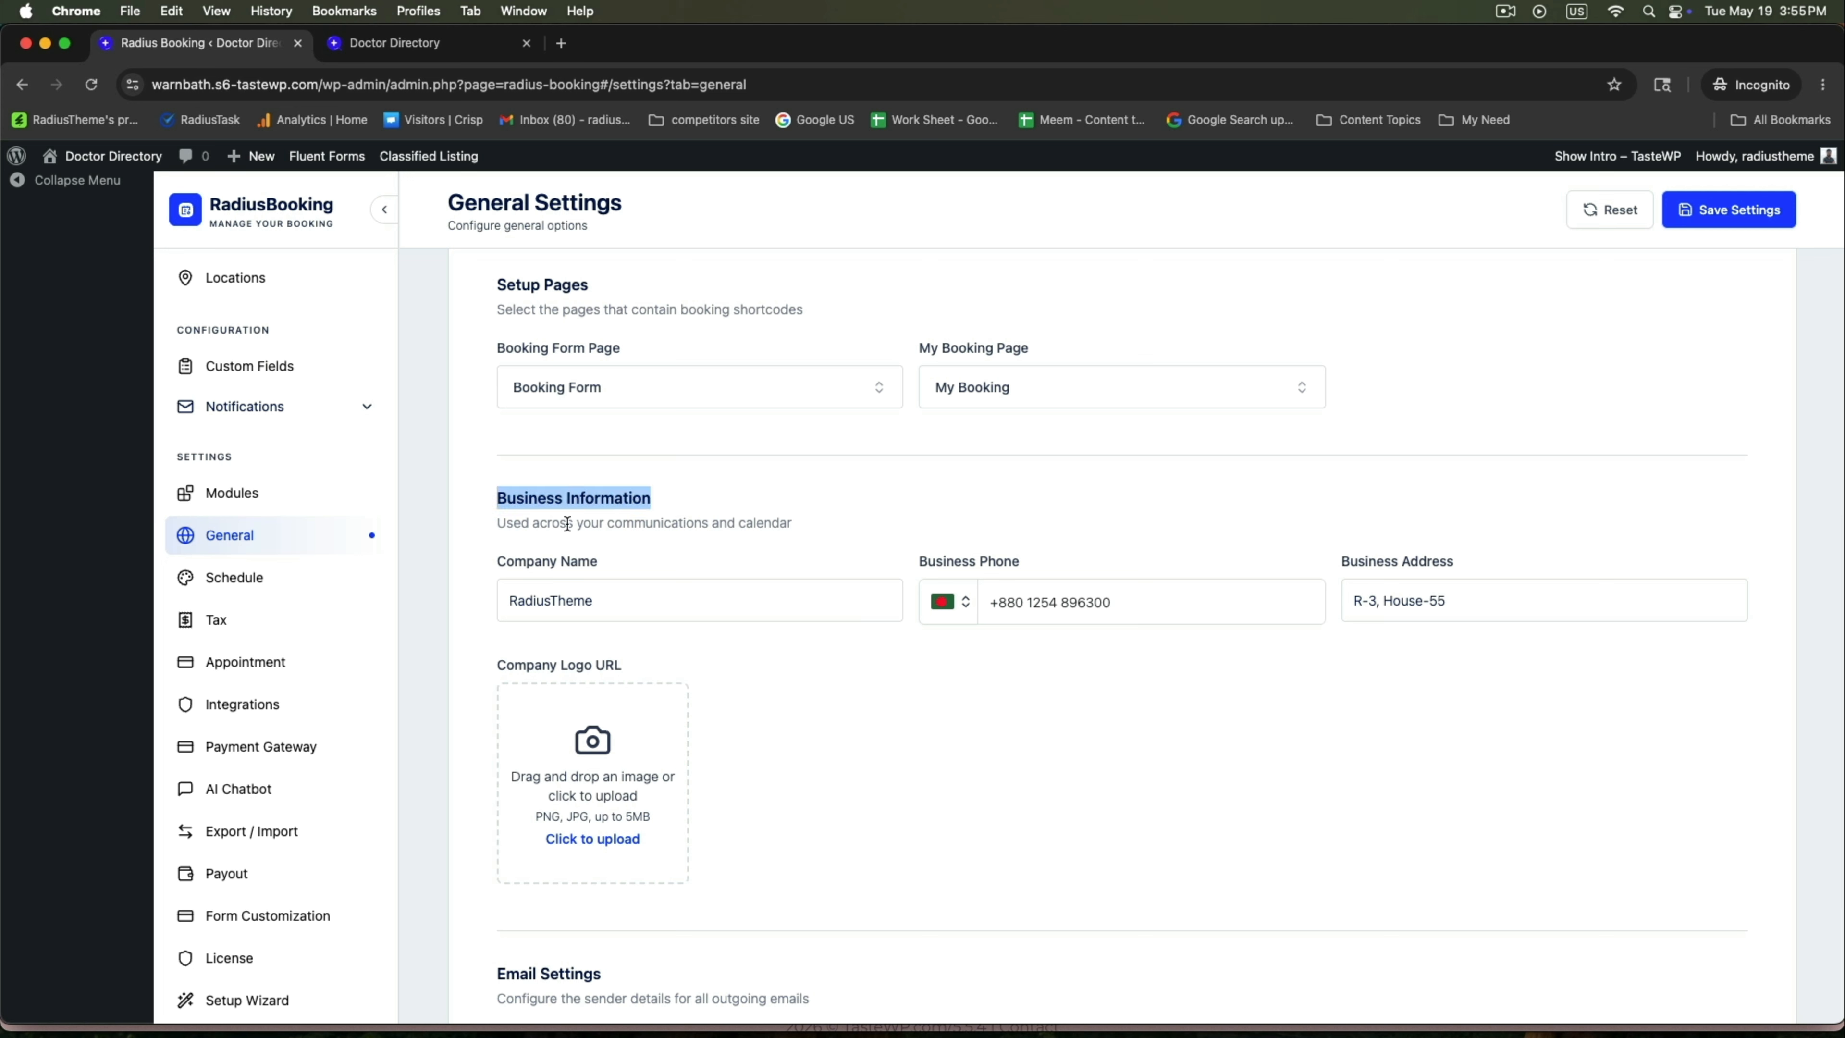
left_click(630, 611)
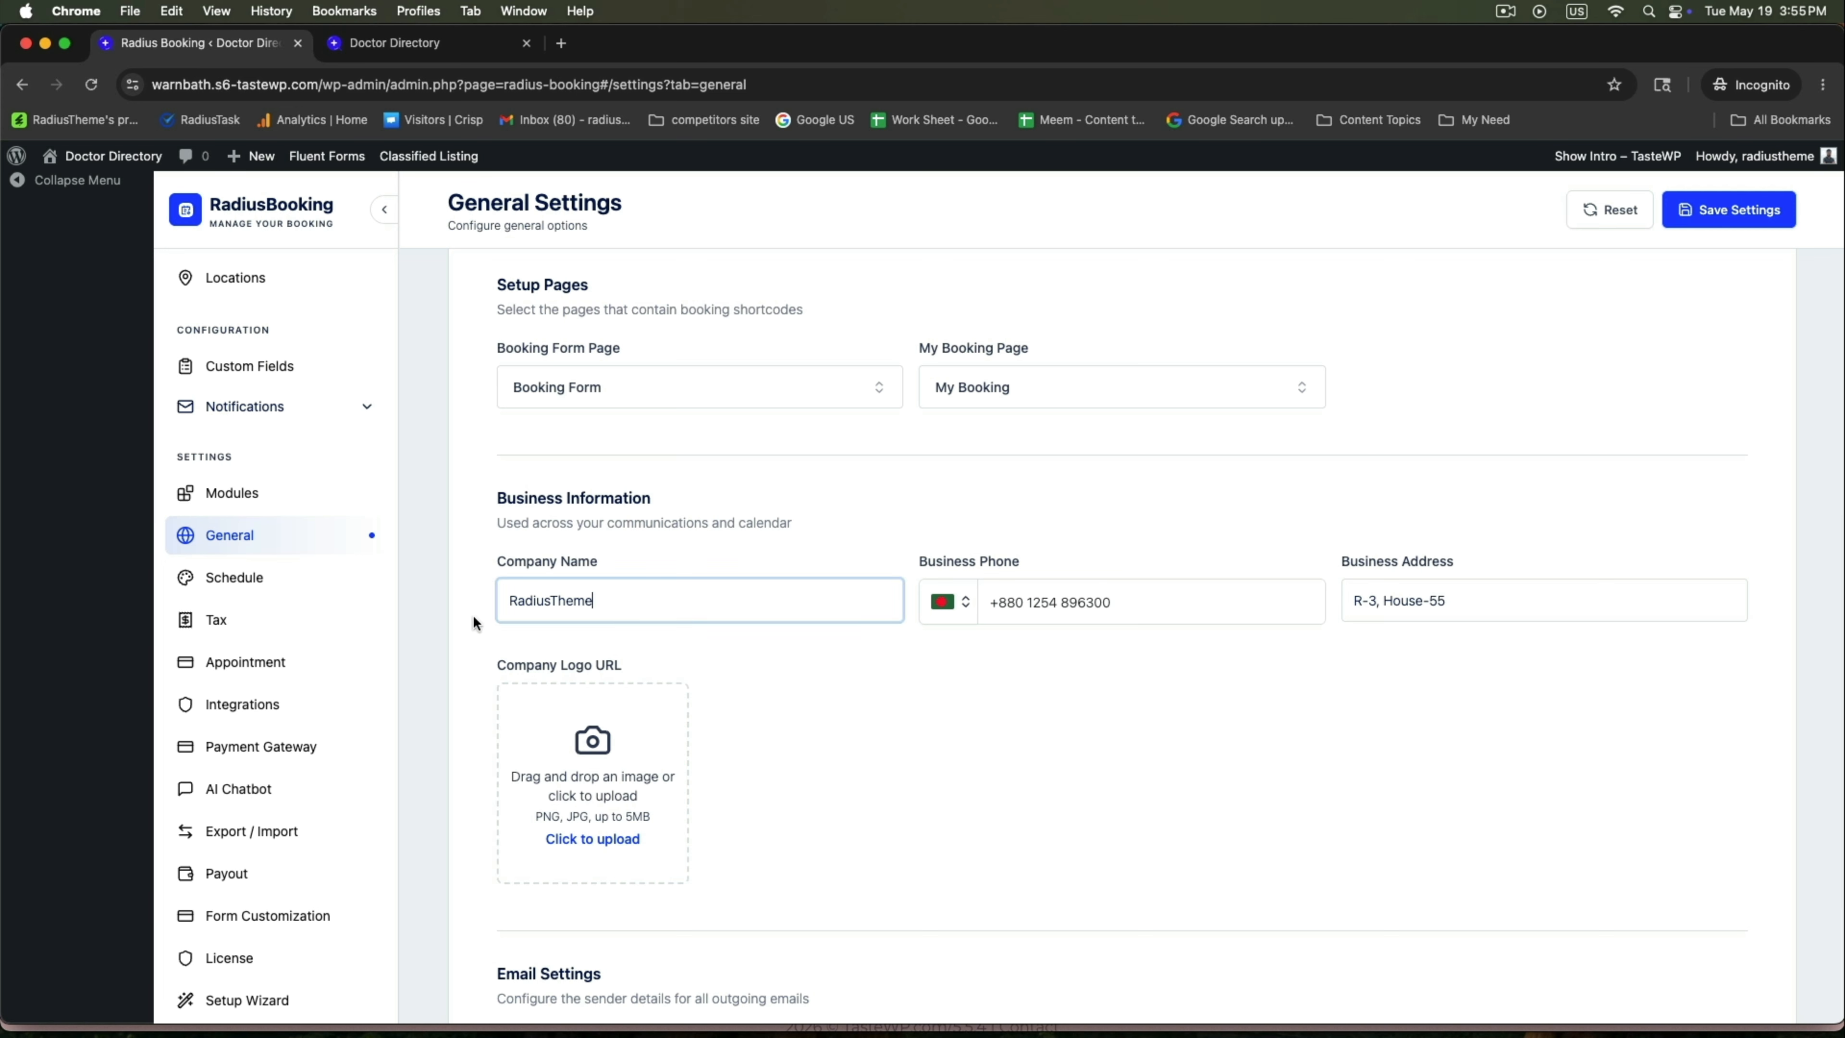
double_click(619, 599)
type("Doctors Booking")
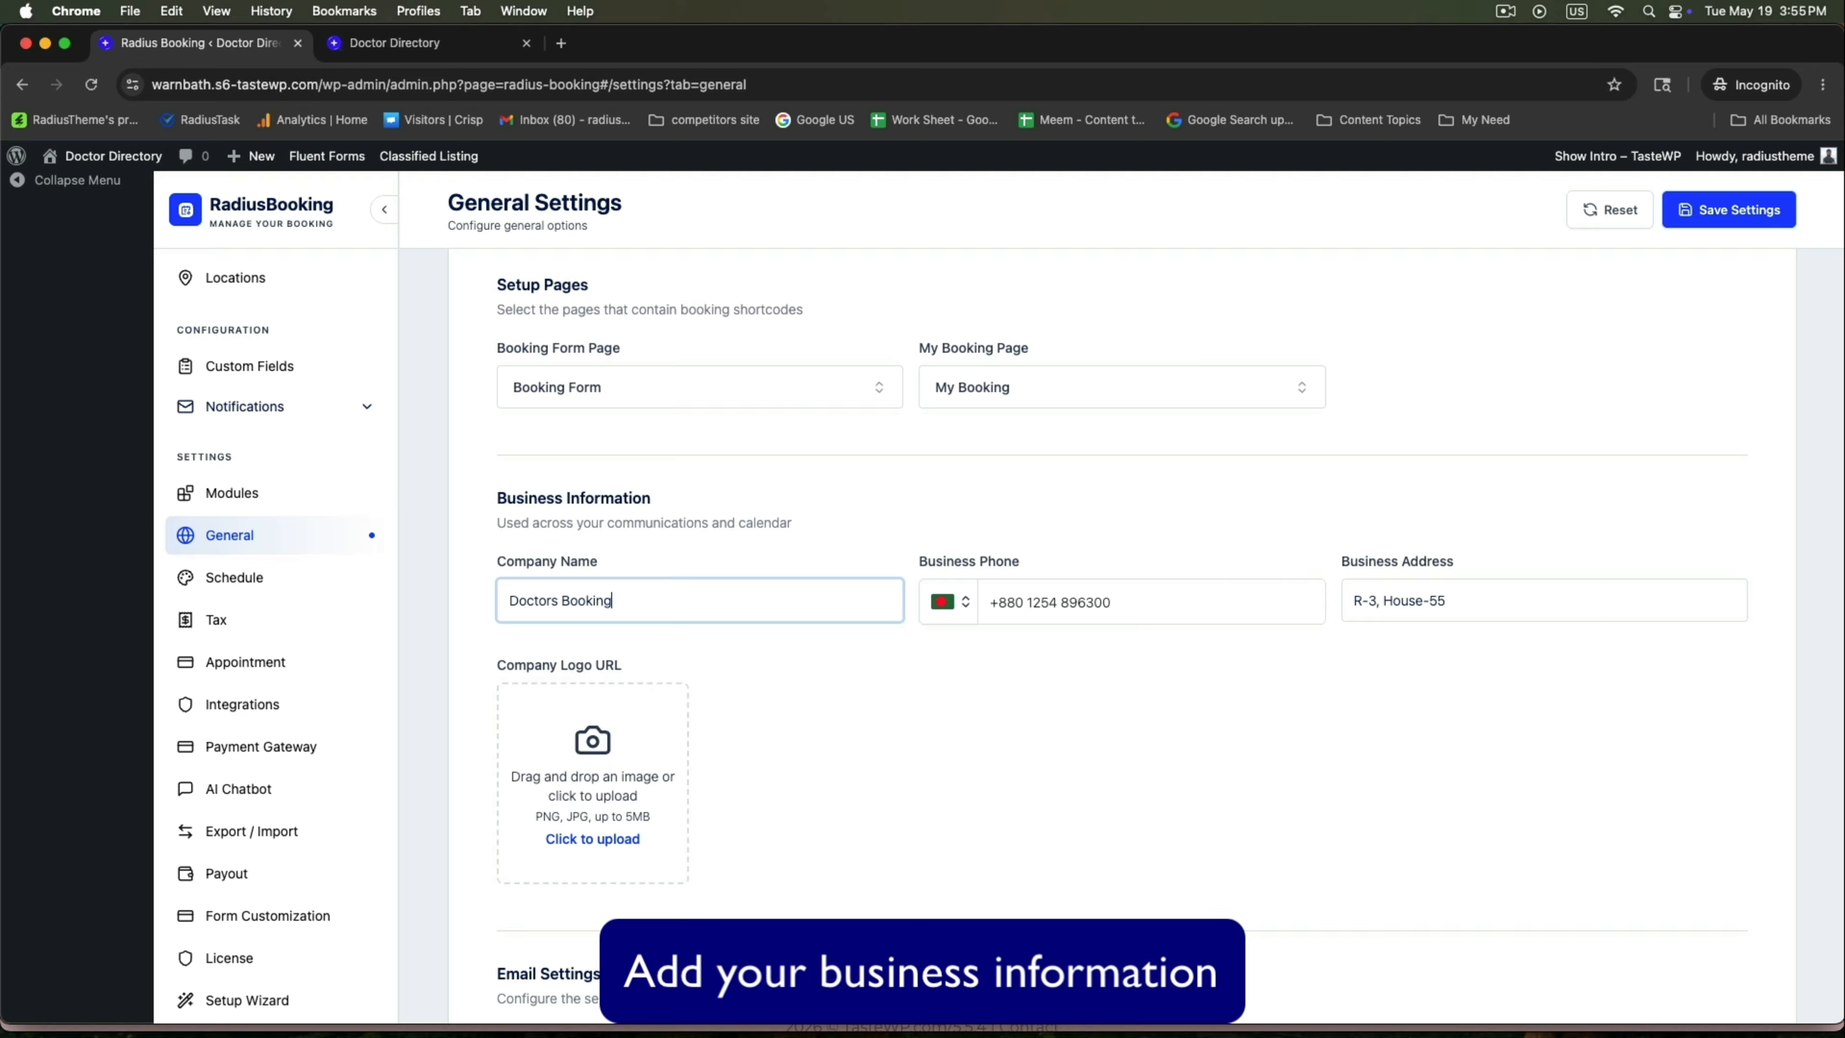
scroll(1094, 624, "down", 4)
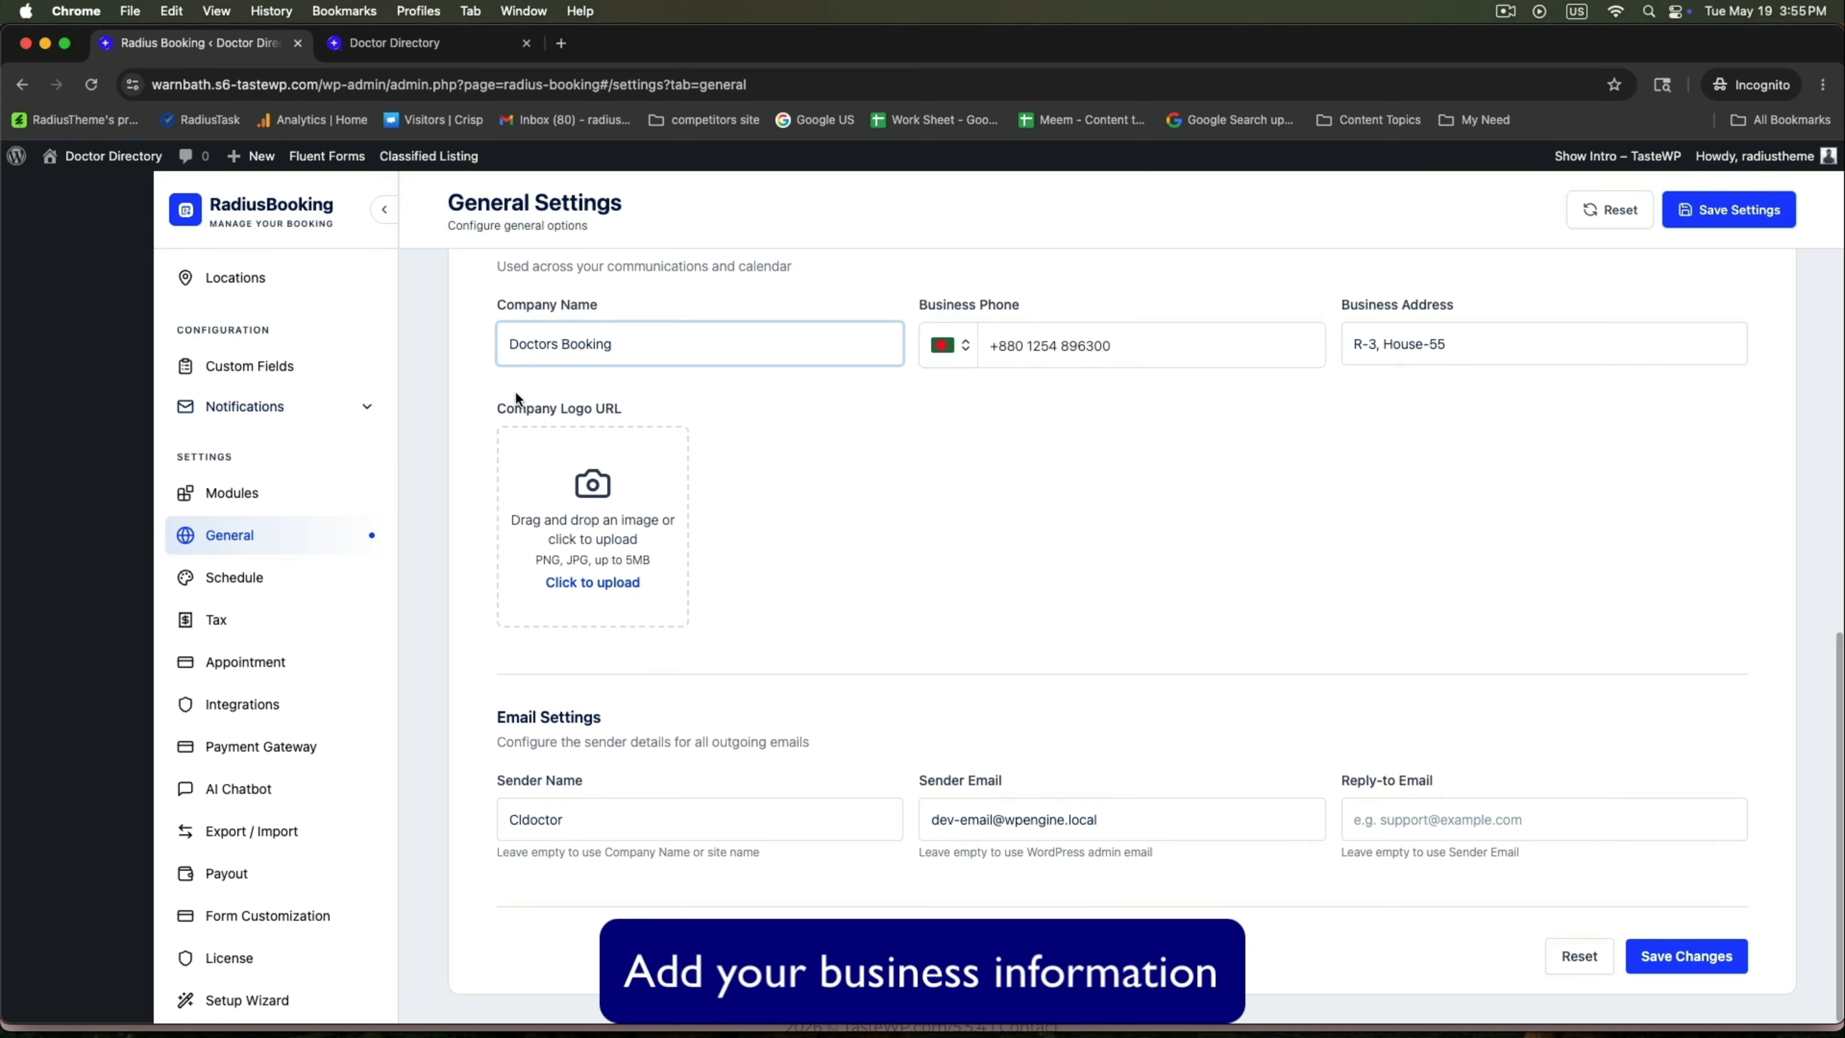
left_click_drag(496, 707, 666, 719)
left_click(644, 789)
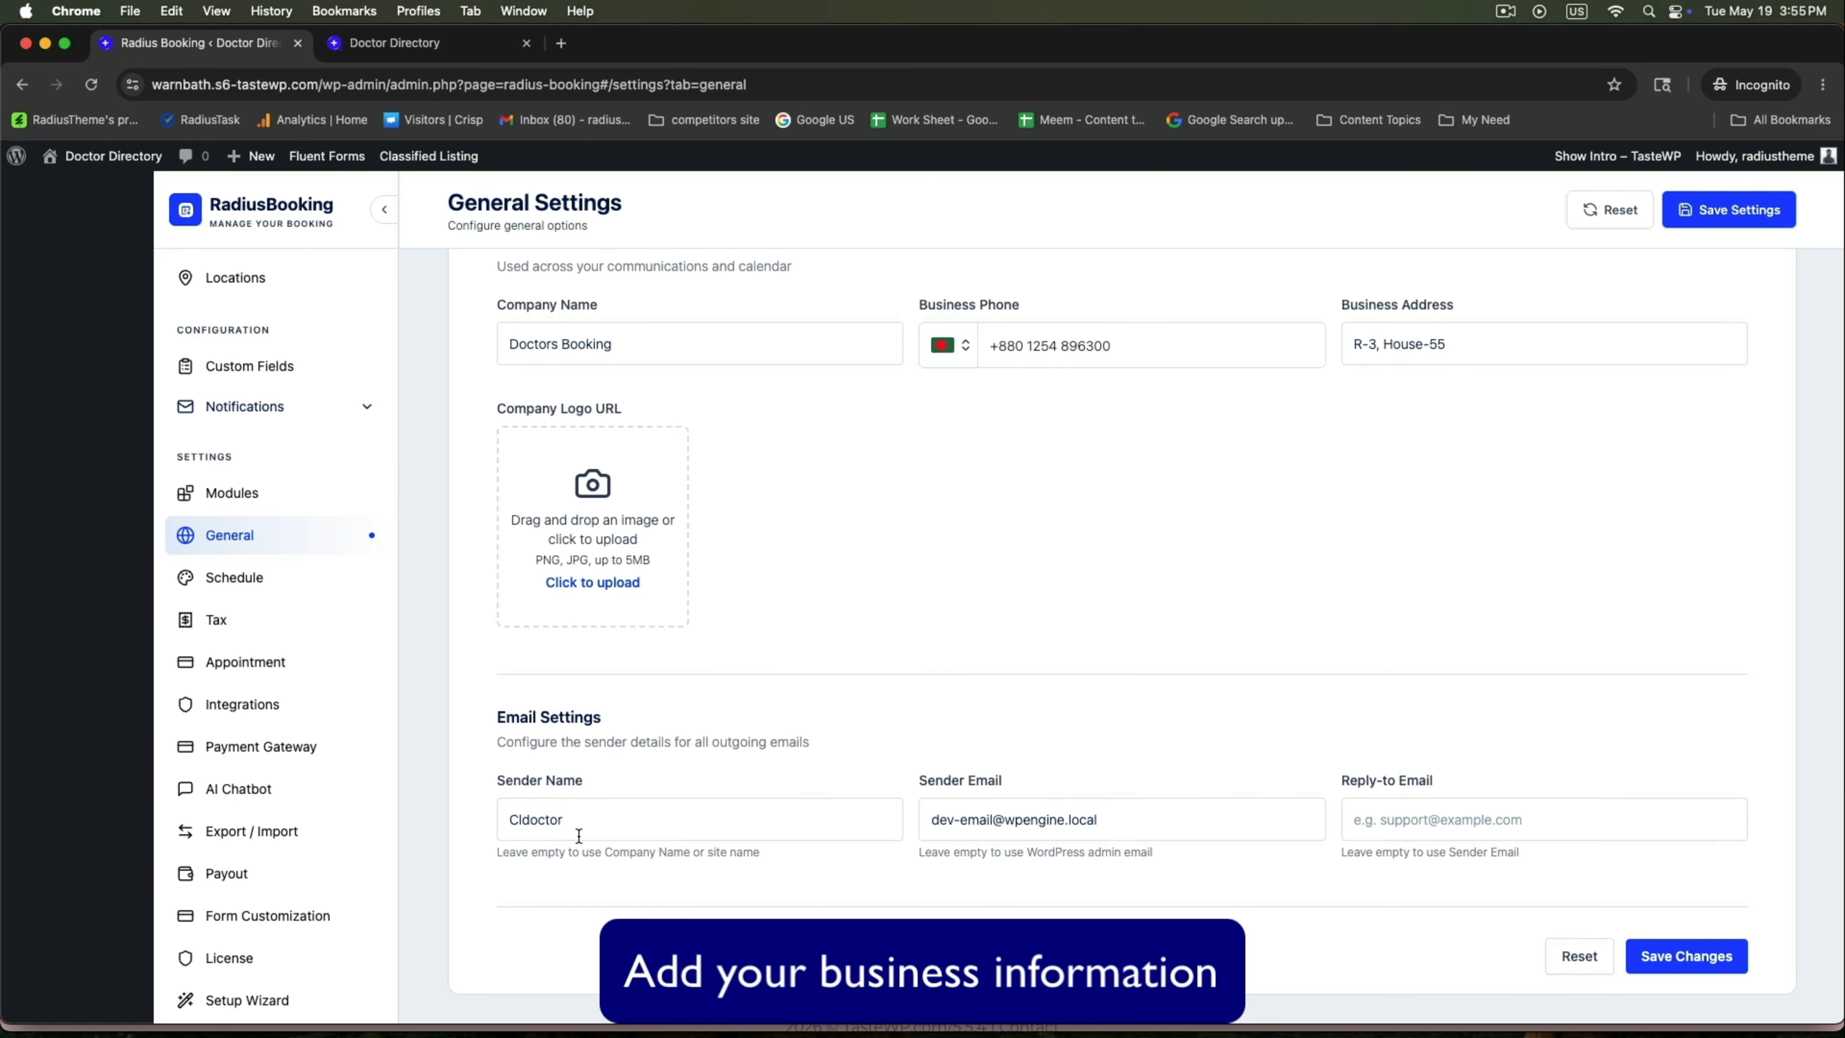
left_click(1697, 958)
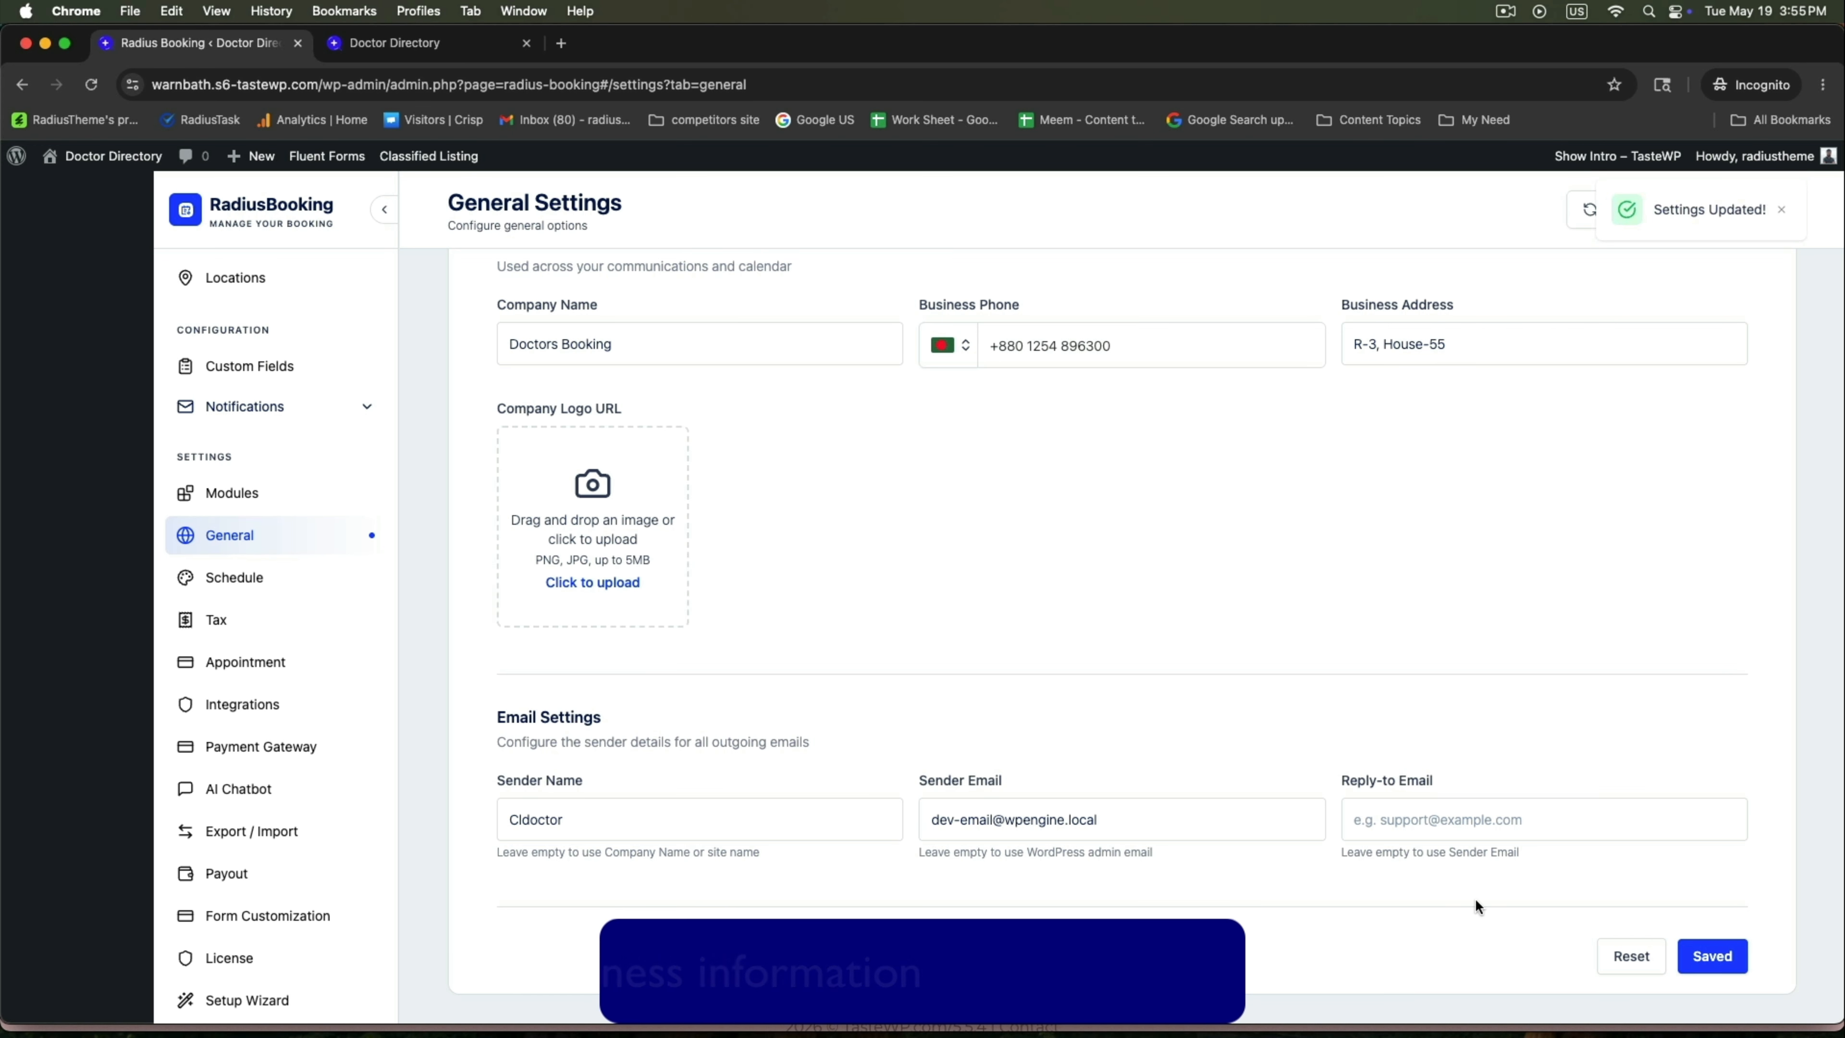
left_click(234, 579)
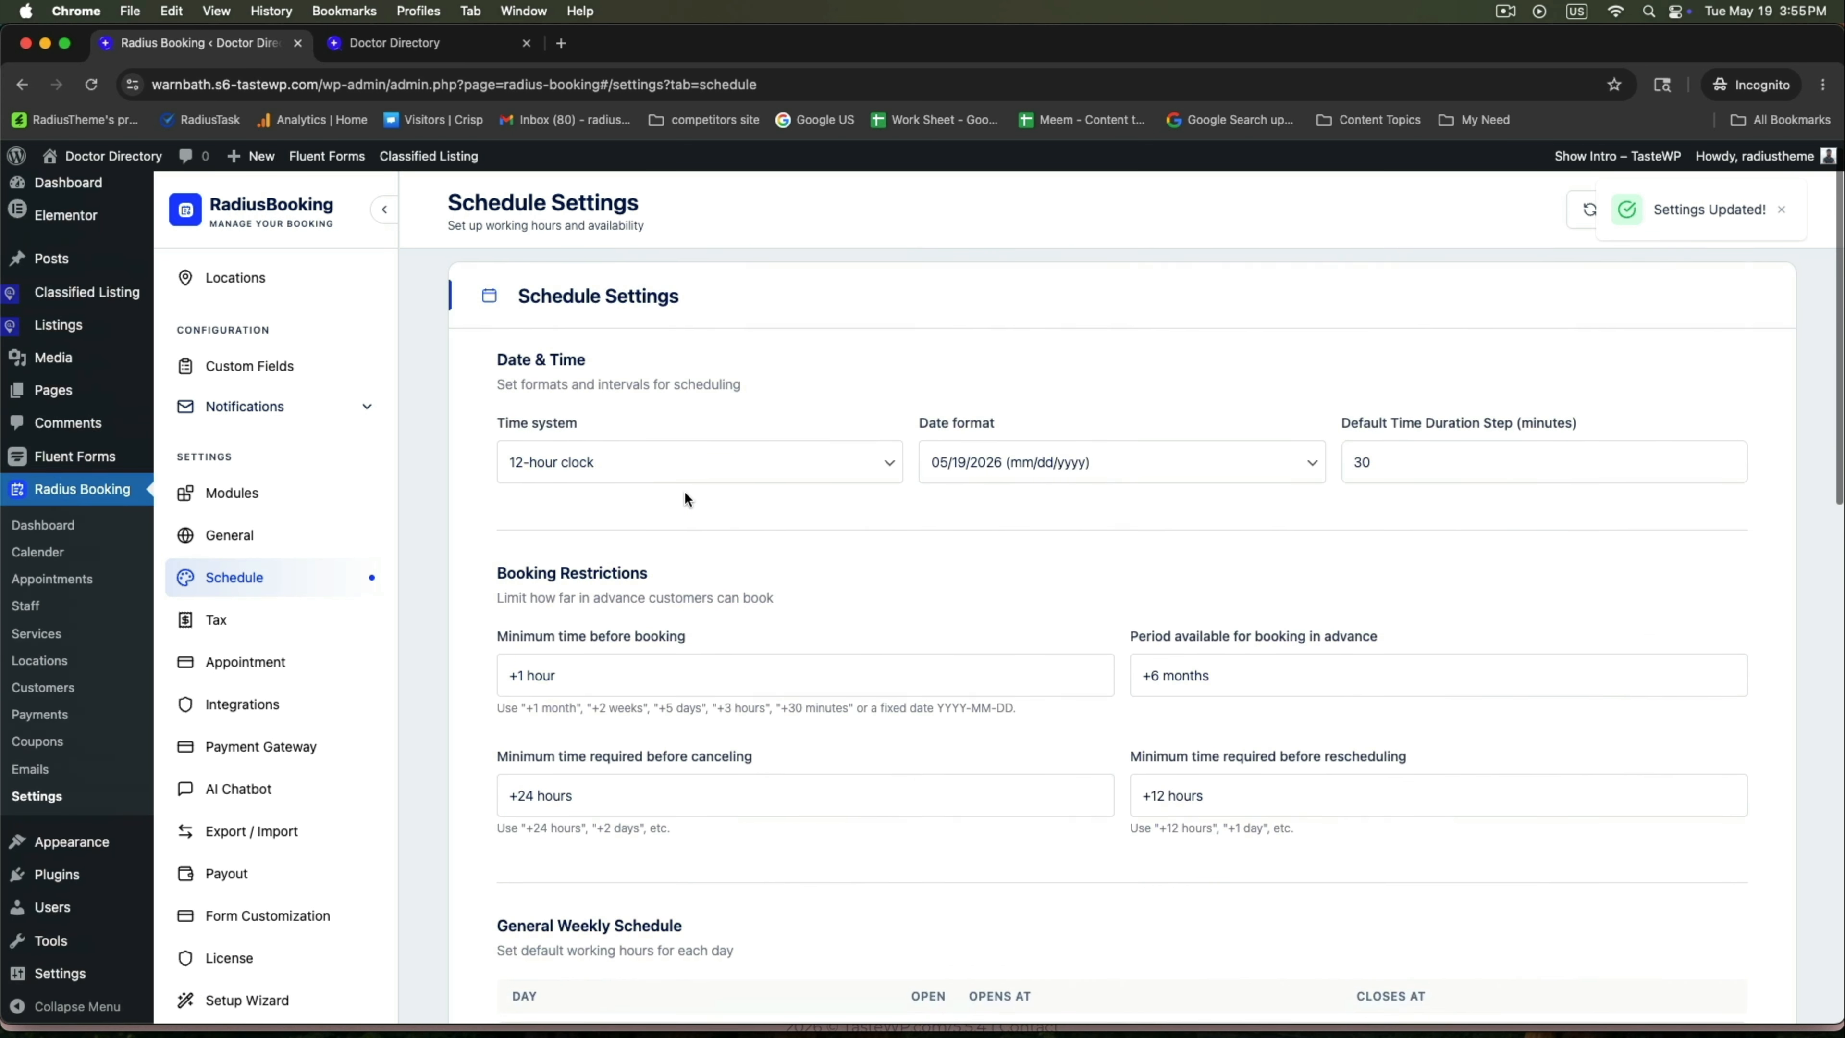
Keep the 12-hour time system and set Tuesday's closing time to 9:00 PM.
triple_click(529, 309)
left_click(679, 370)
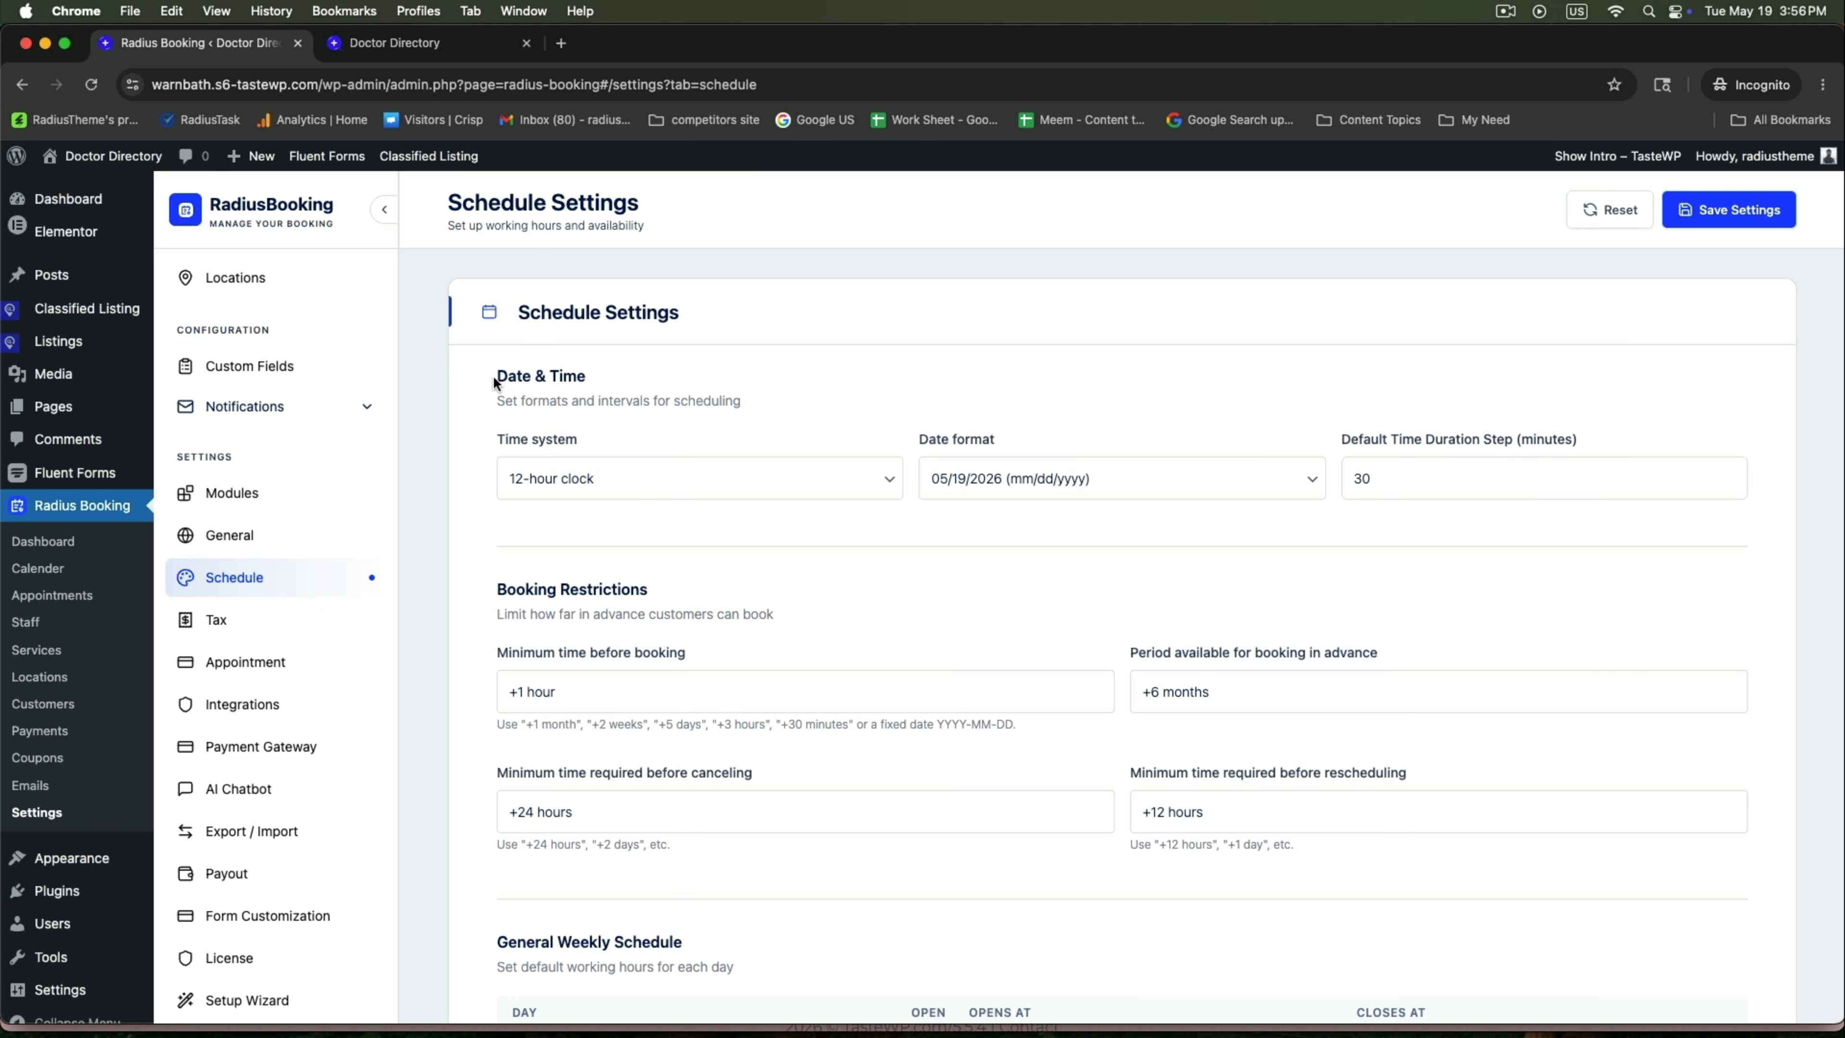
left_click_drag(493, 375, 587, 376)
left_click(819, 493)
left_click(656, 474)
scroll(615, 710, "down", 7)
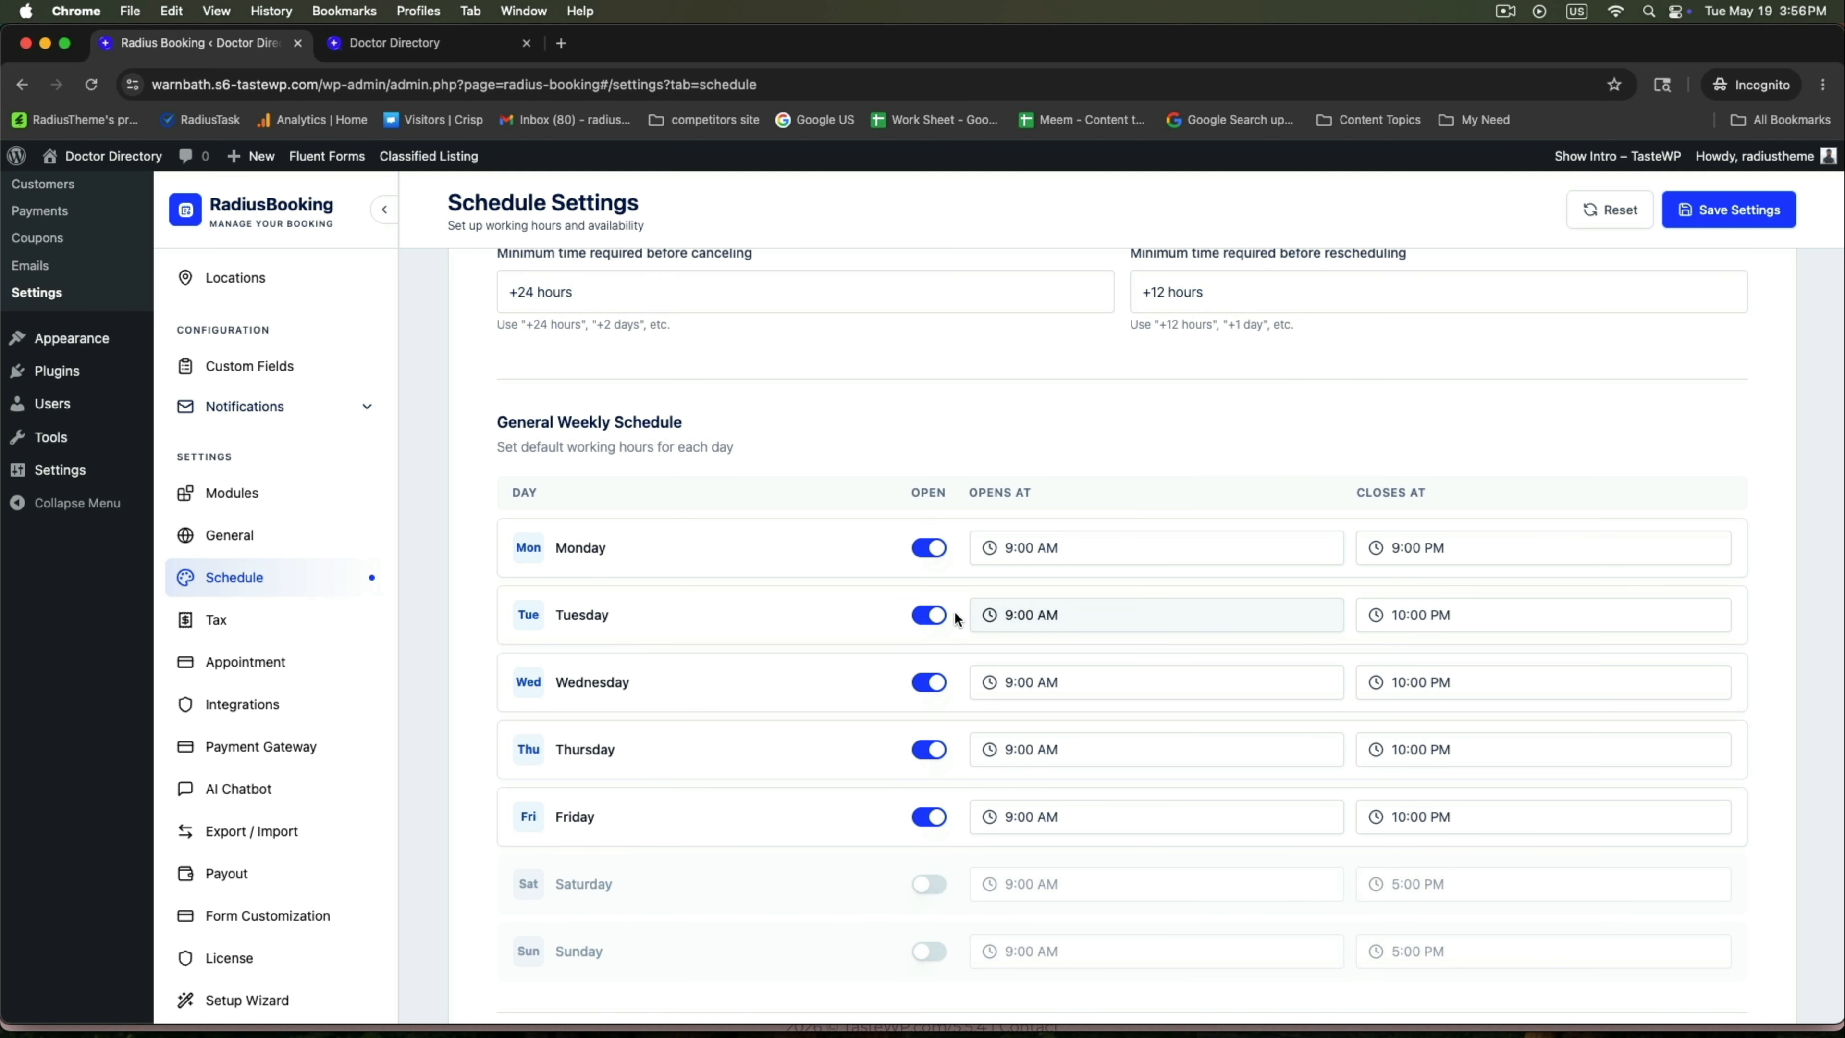
left_click(1414, 623)
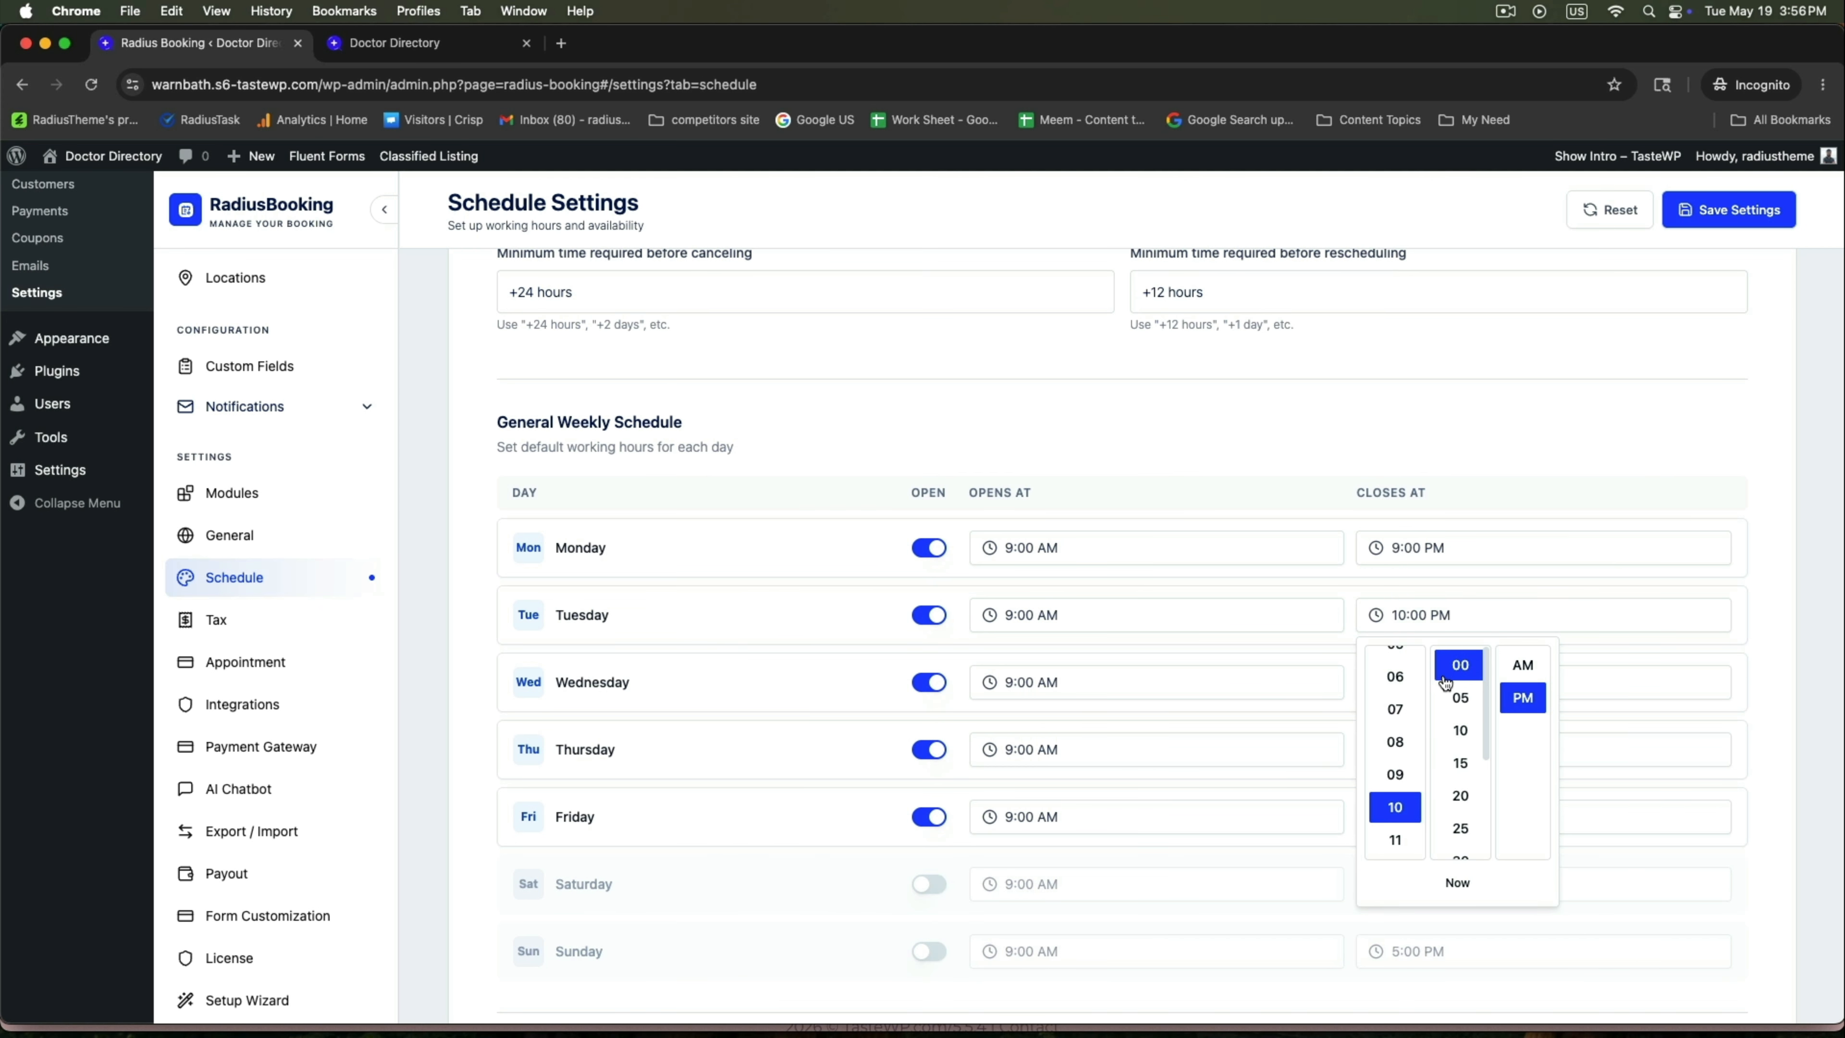
left_click(1394, 774)
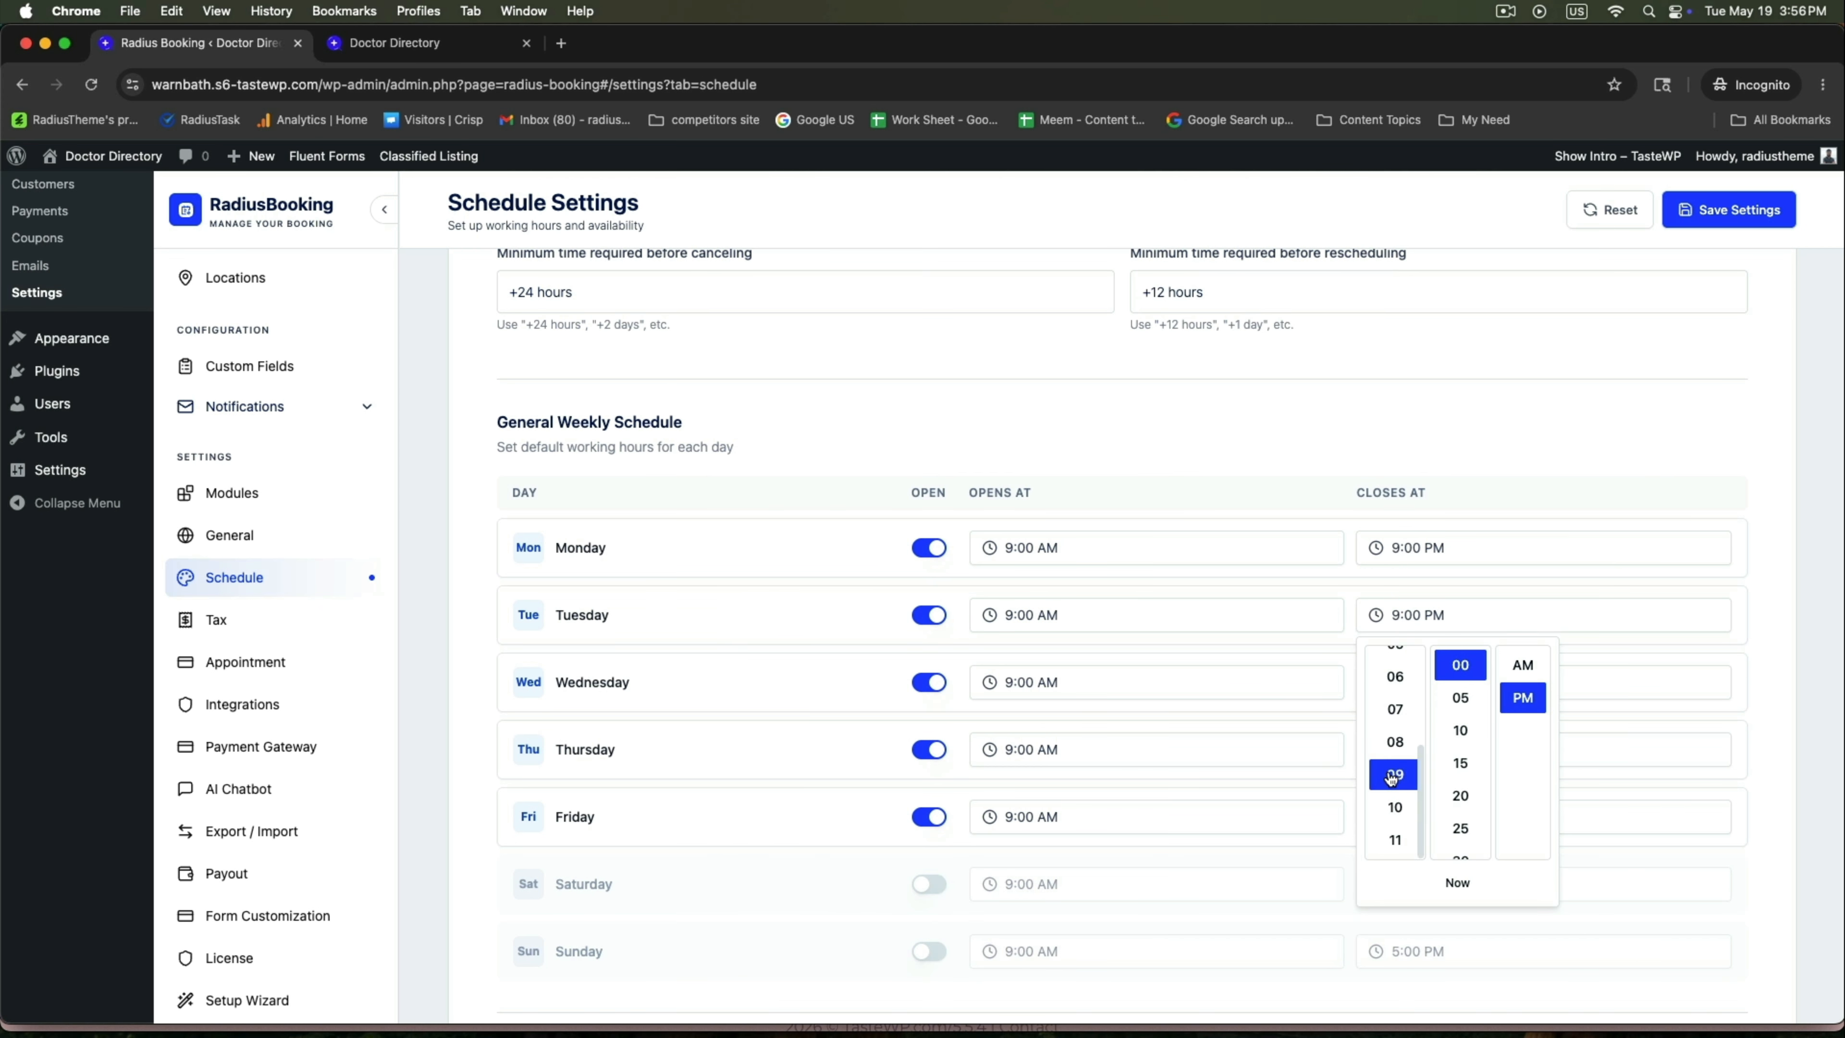
left_click(1756, 708)
Leave Saturday and Sunday closed for bookings after toggling them.
scroll(670, 795, "down", 1)
scroll(671, 802, "down", 3)
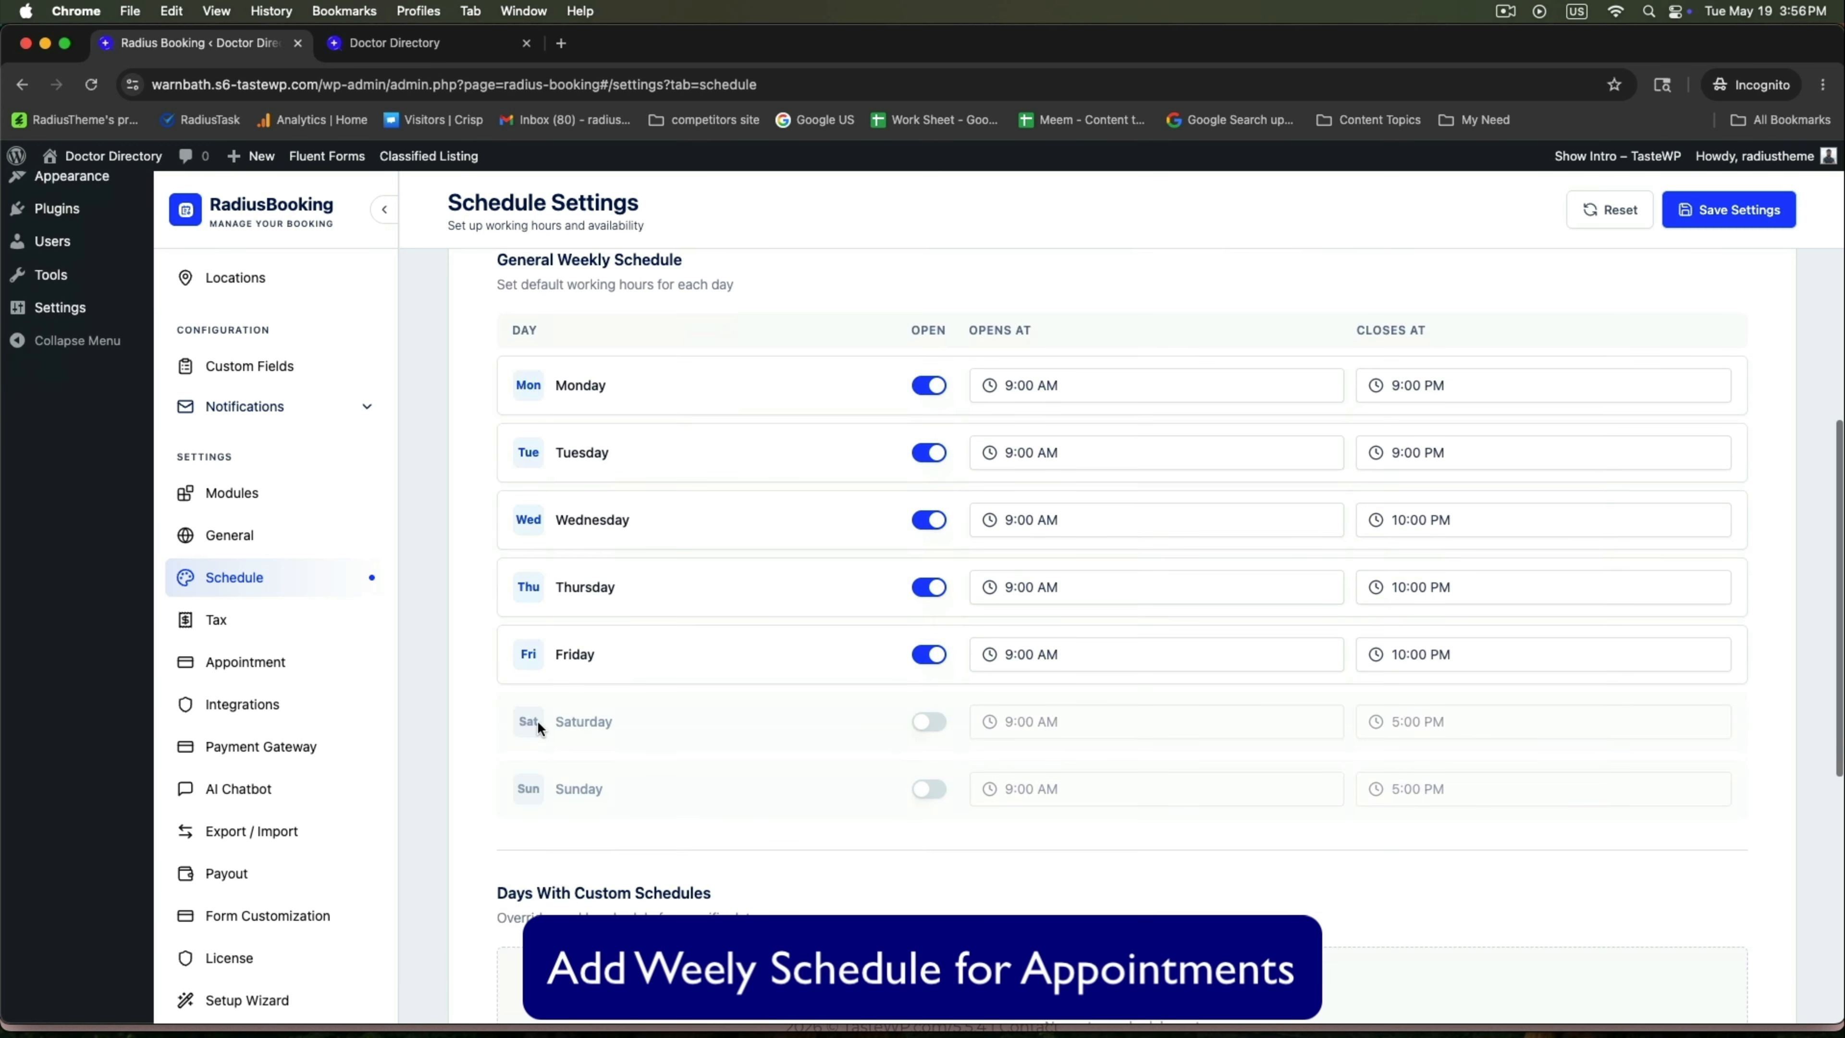
left_click(937, 719)
left_click(931, 723)
left_click(934, 791)
left_click(935, 791)
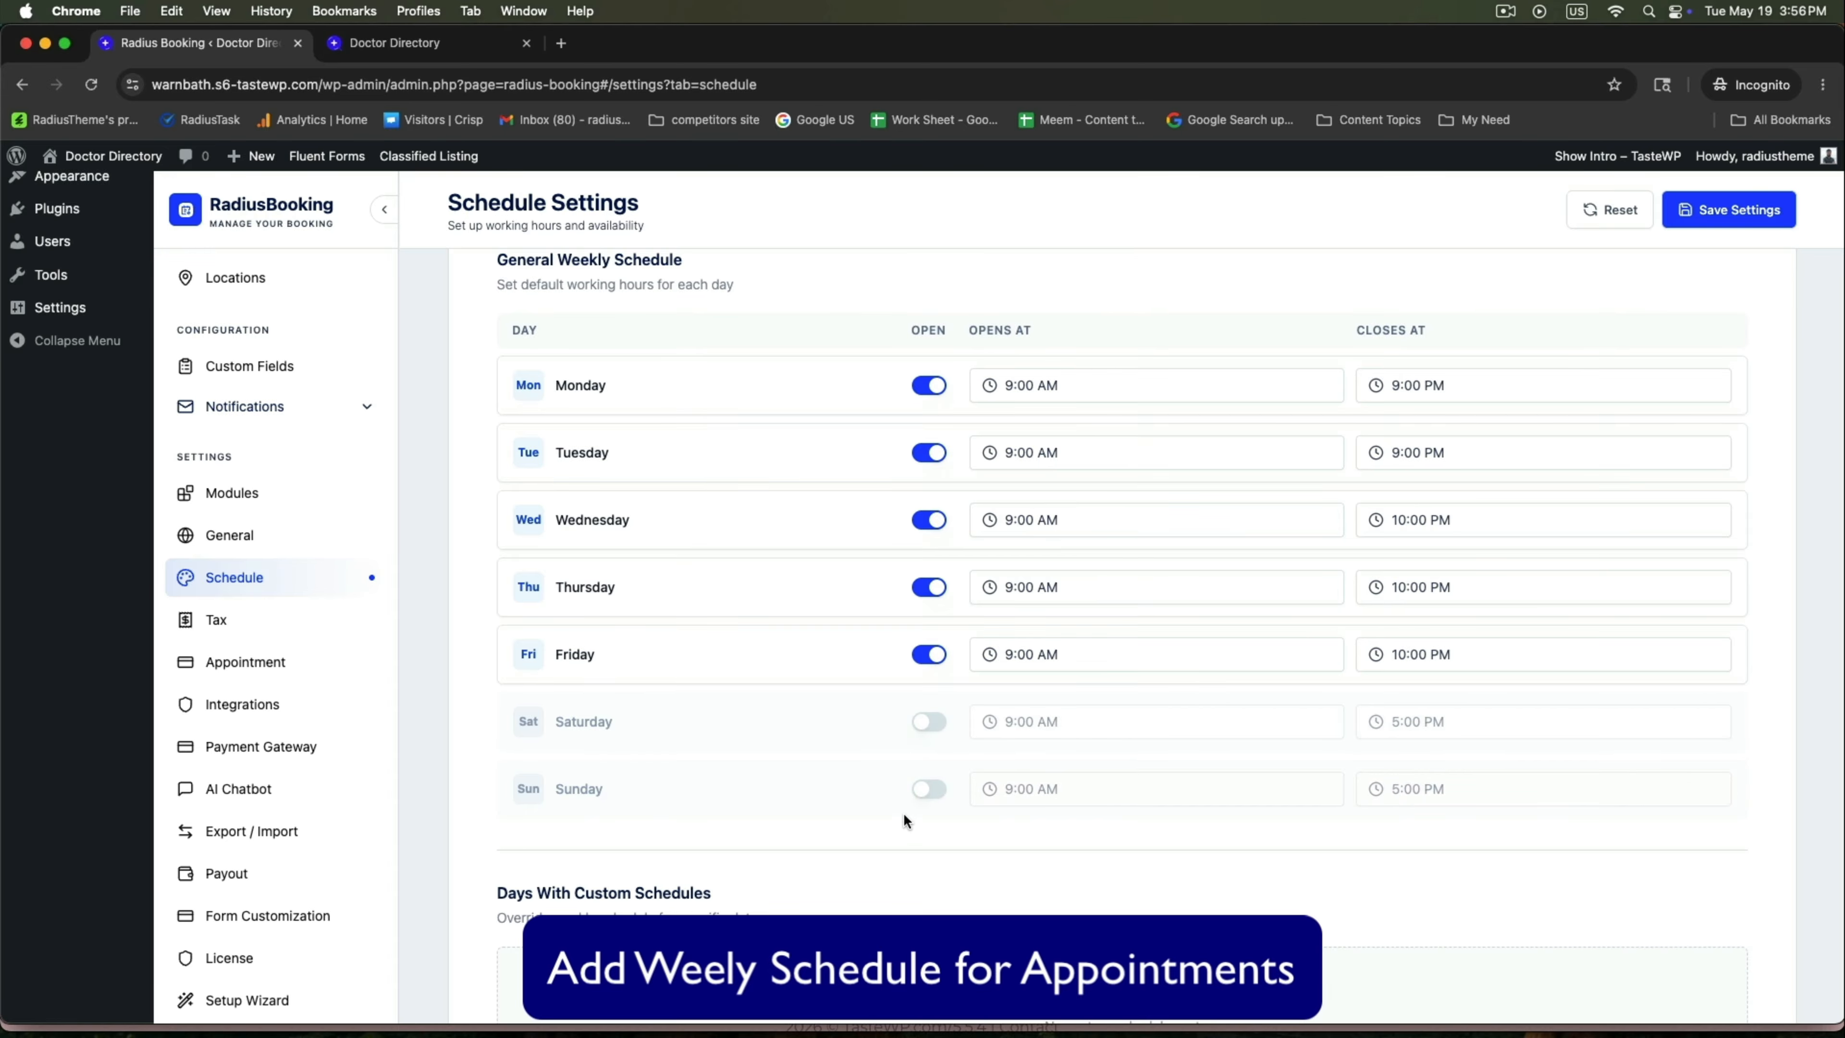
scroll(908, 809, "down", 10)
Save the schedule without adding any custom schedules or holidays.
left_click_drag(494, 299, 810, 304)
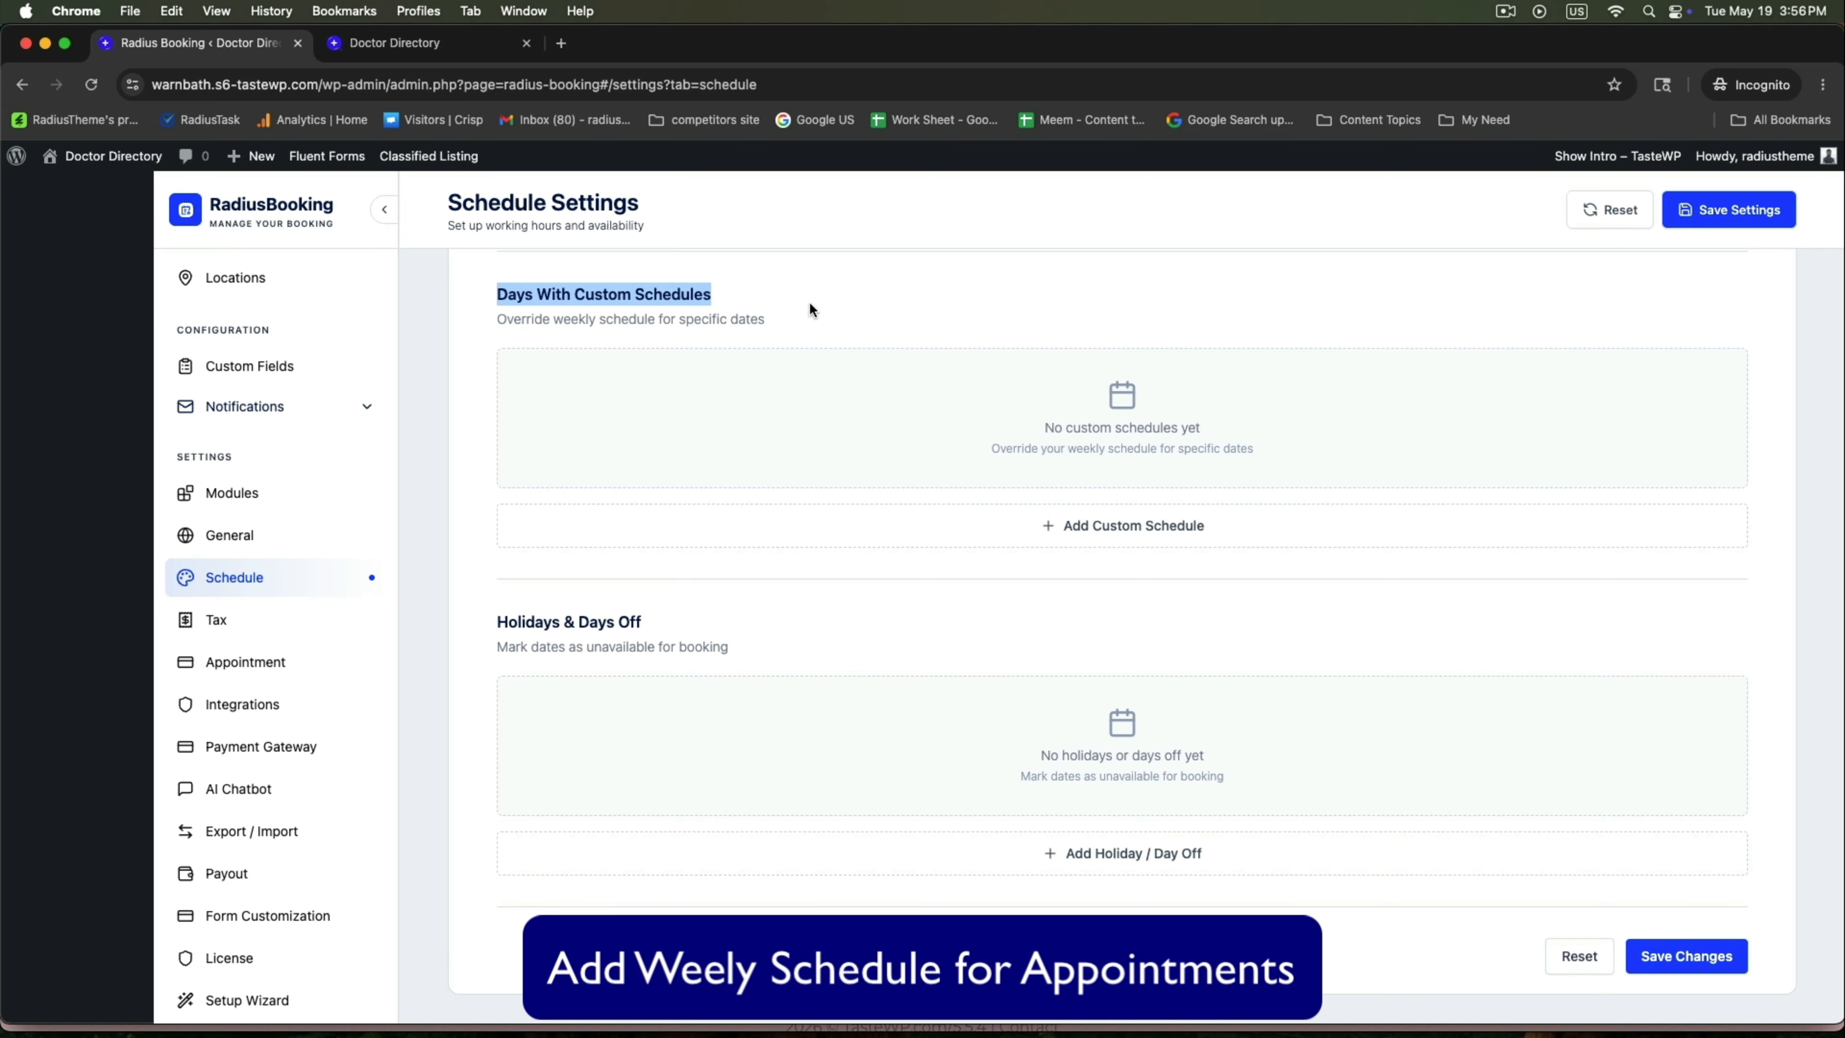
left_click(1082, 524)
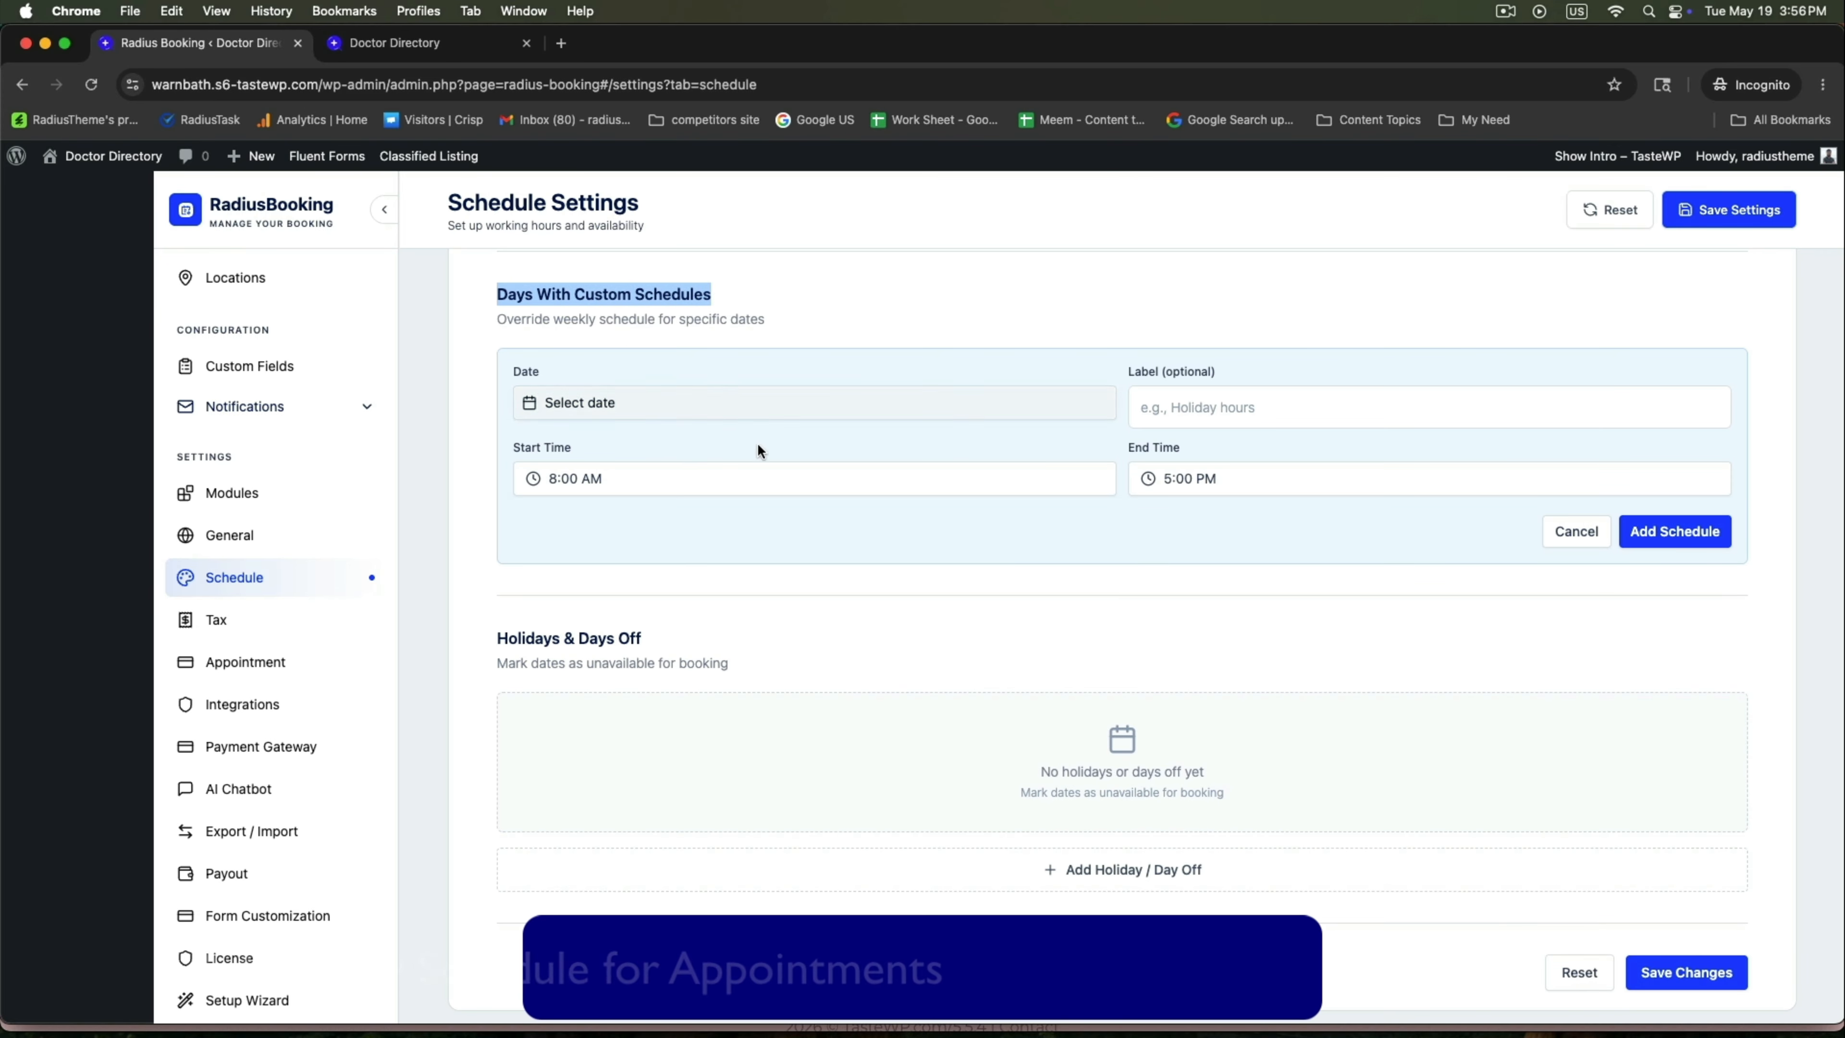
left_click(1569, 530)
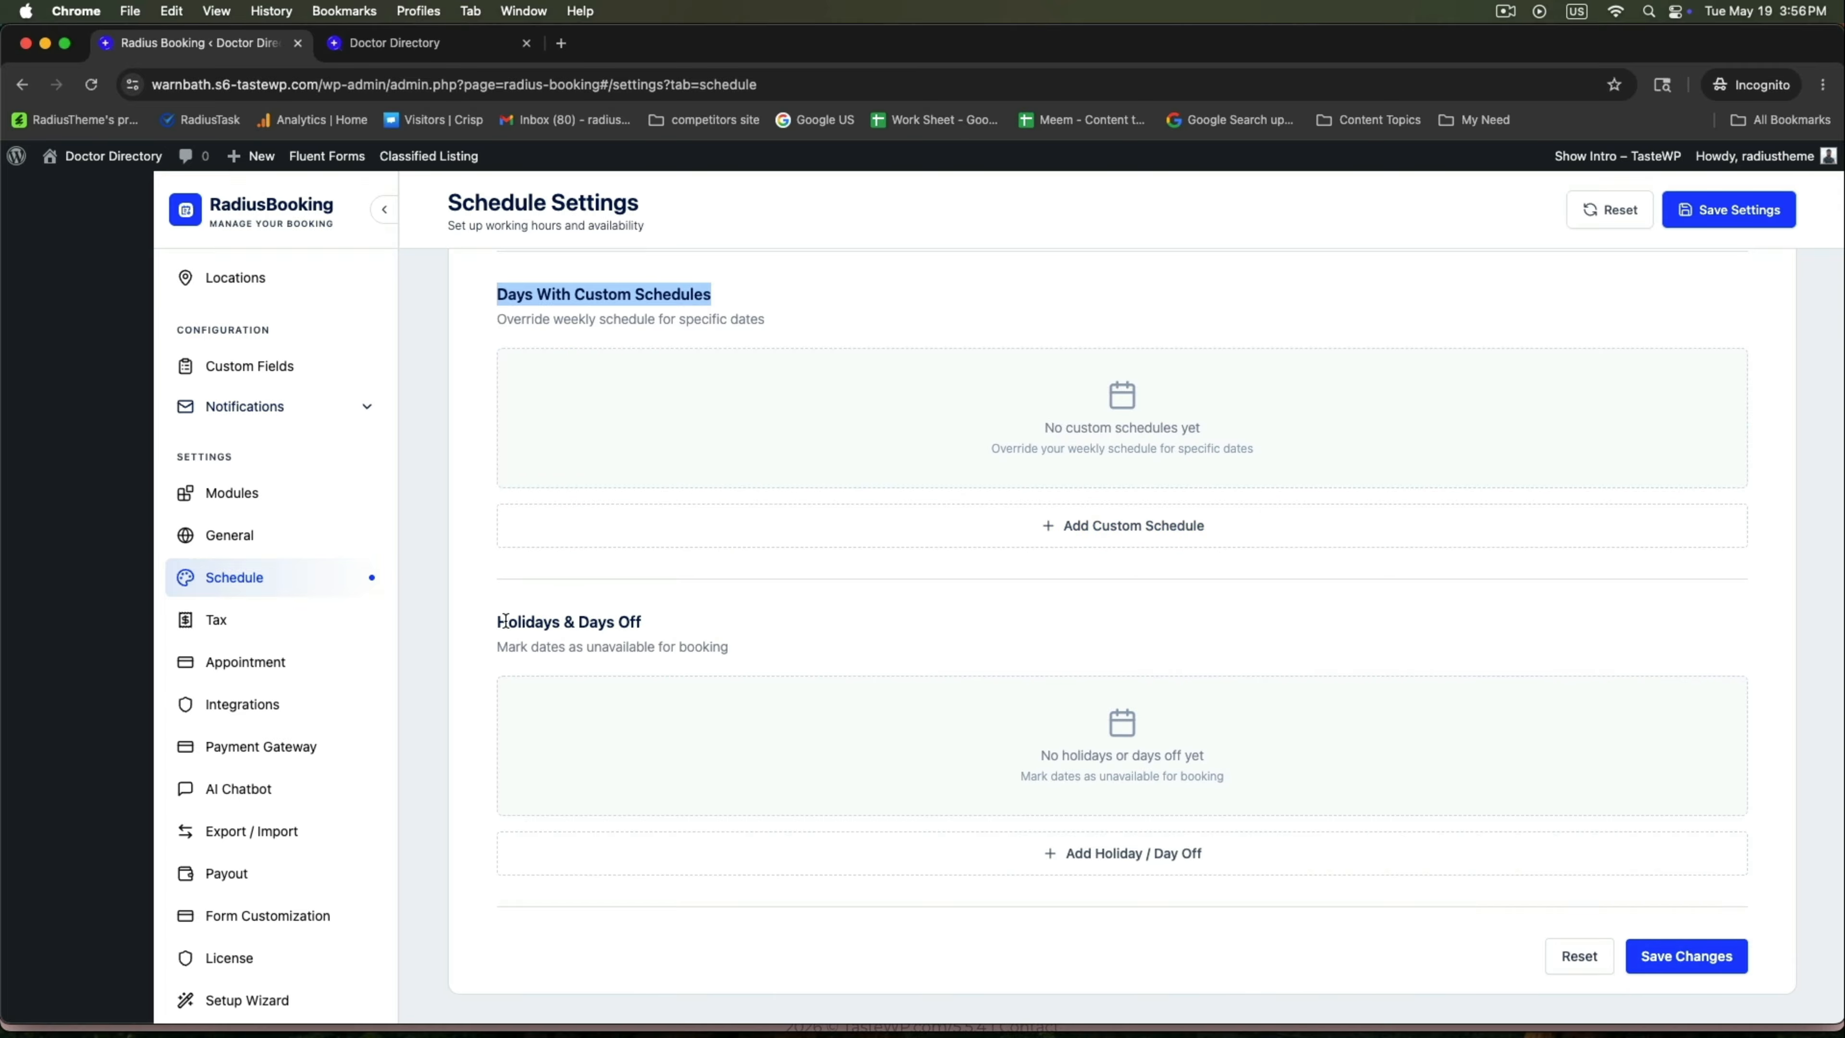
left_click_drag(497, 622, 691, 626)
left_click(1096, 851)
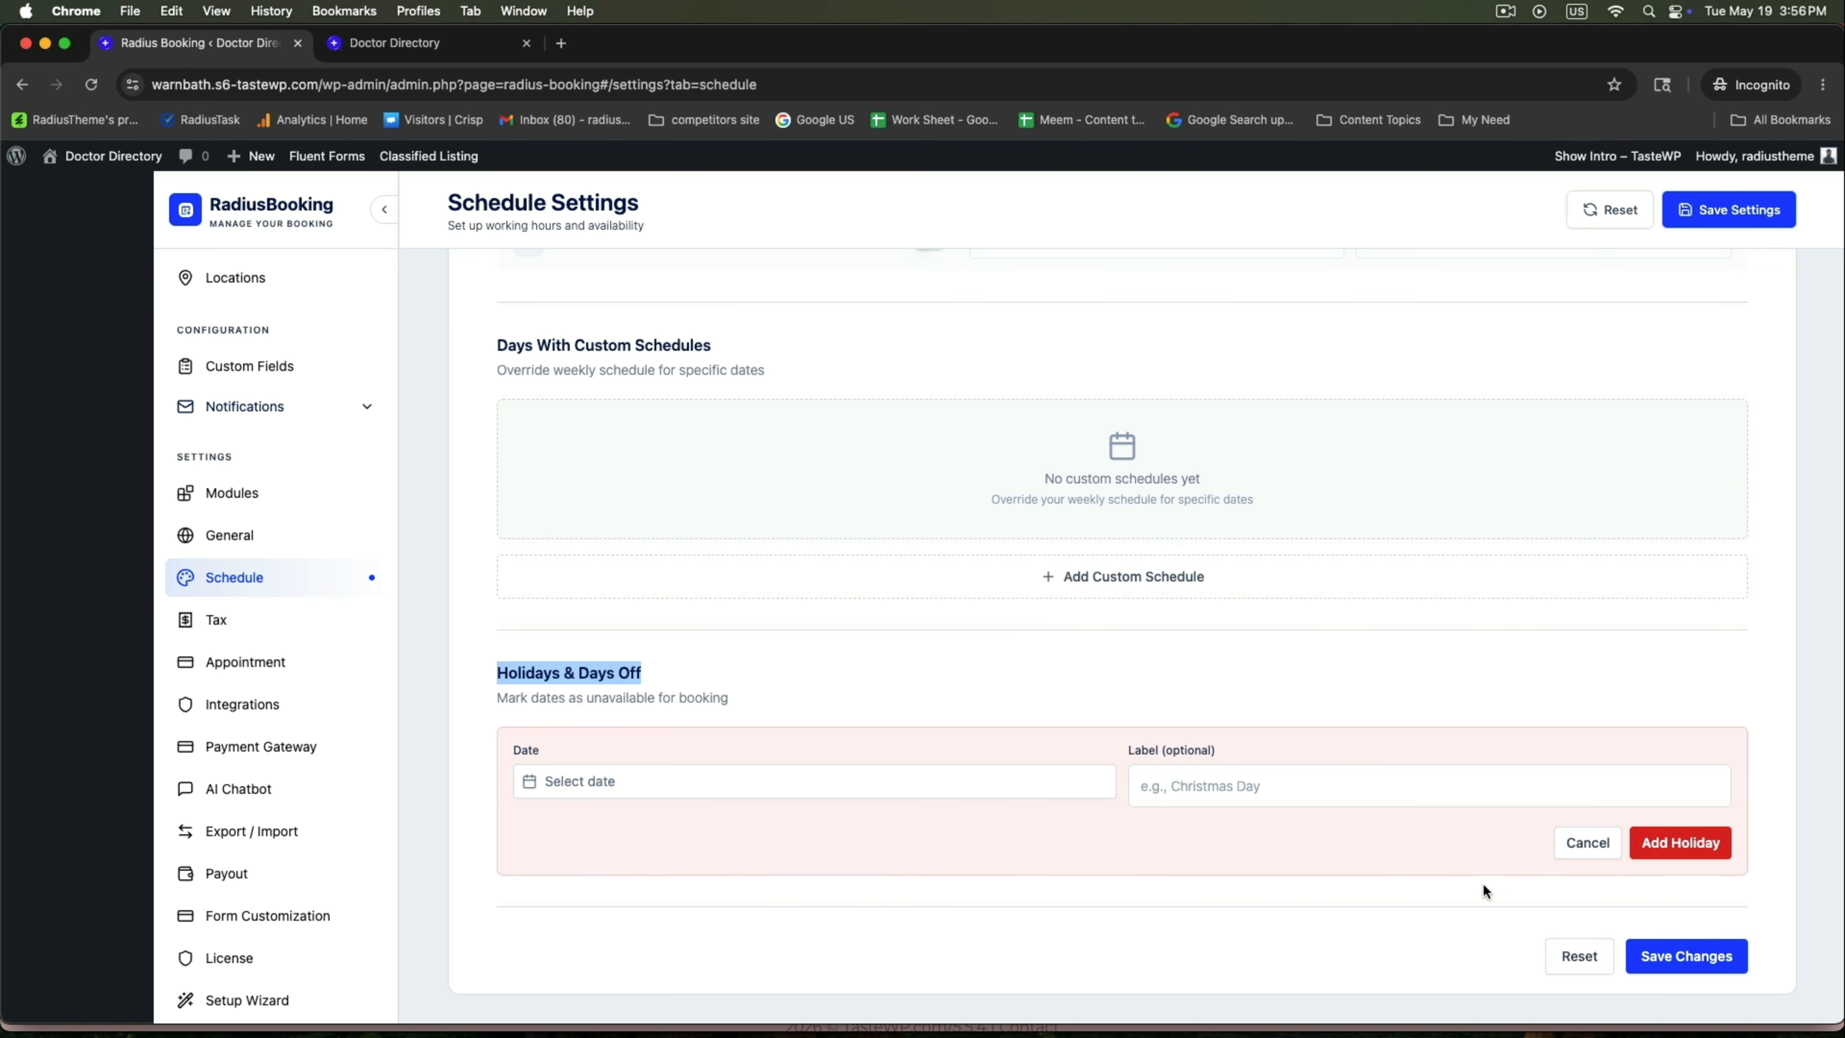
left_click(1586, 843)
left_click(1673, 1007)
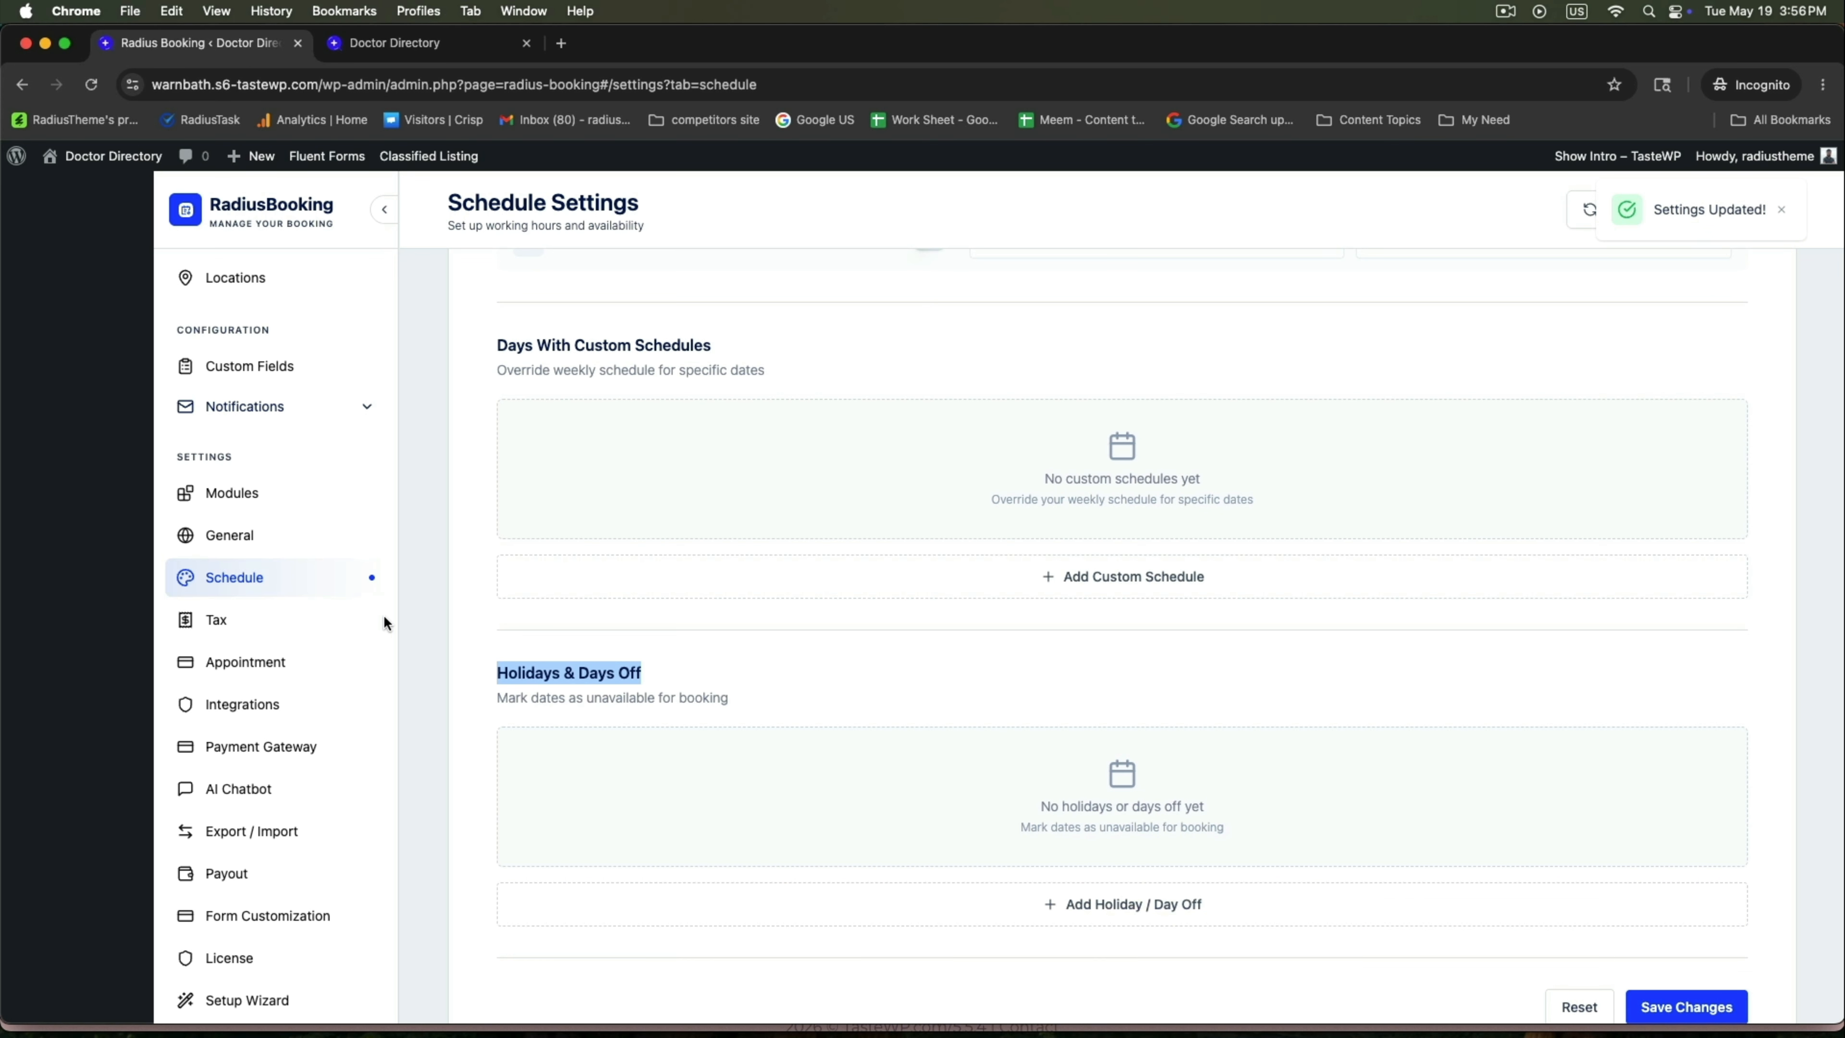
left_click(363, 619)
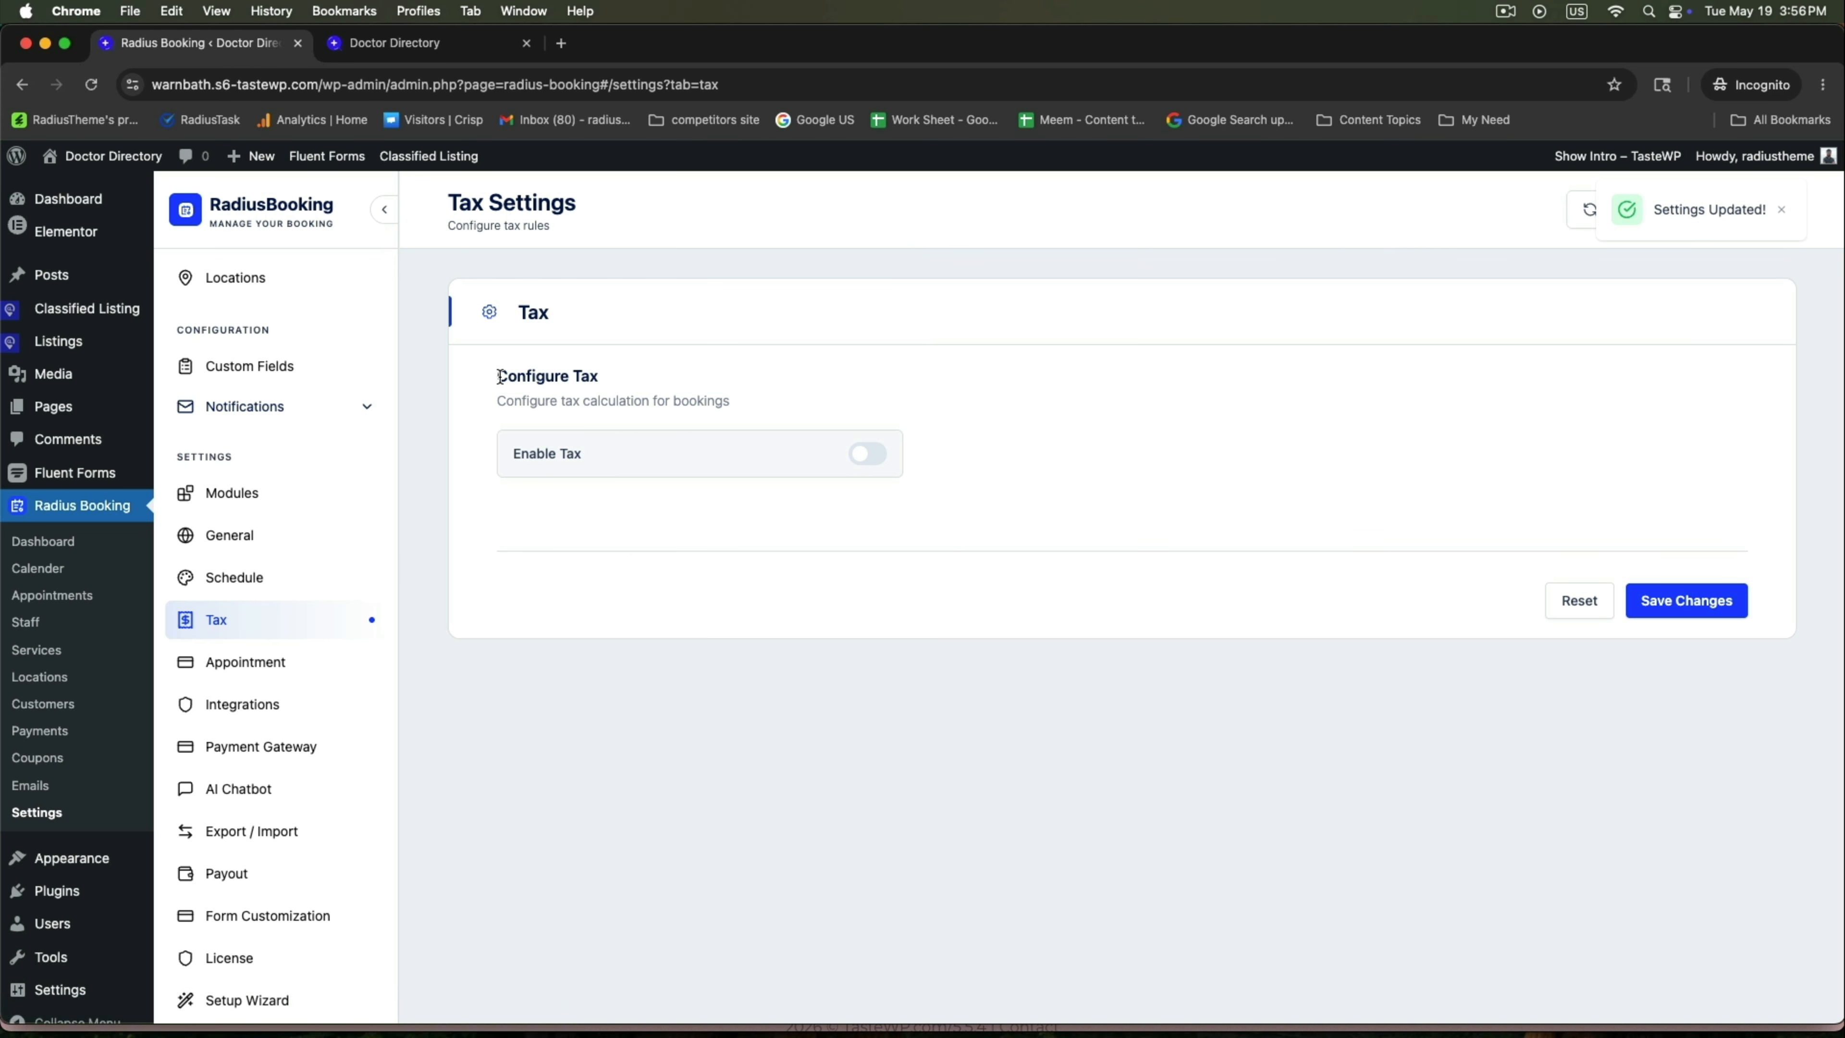
Leave Enable Tax off after toggling it, and save the tax settings.
left_click_drag(498, 375, 626, 382)
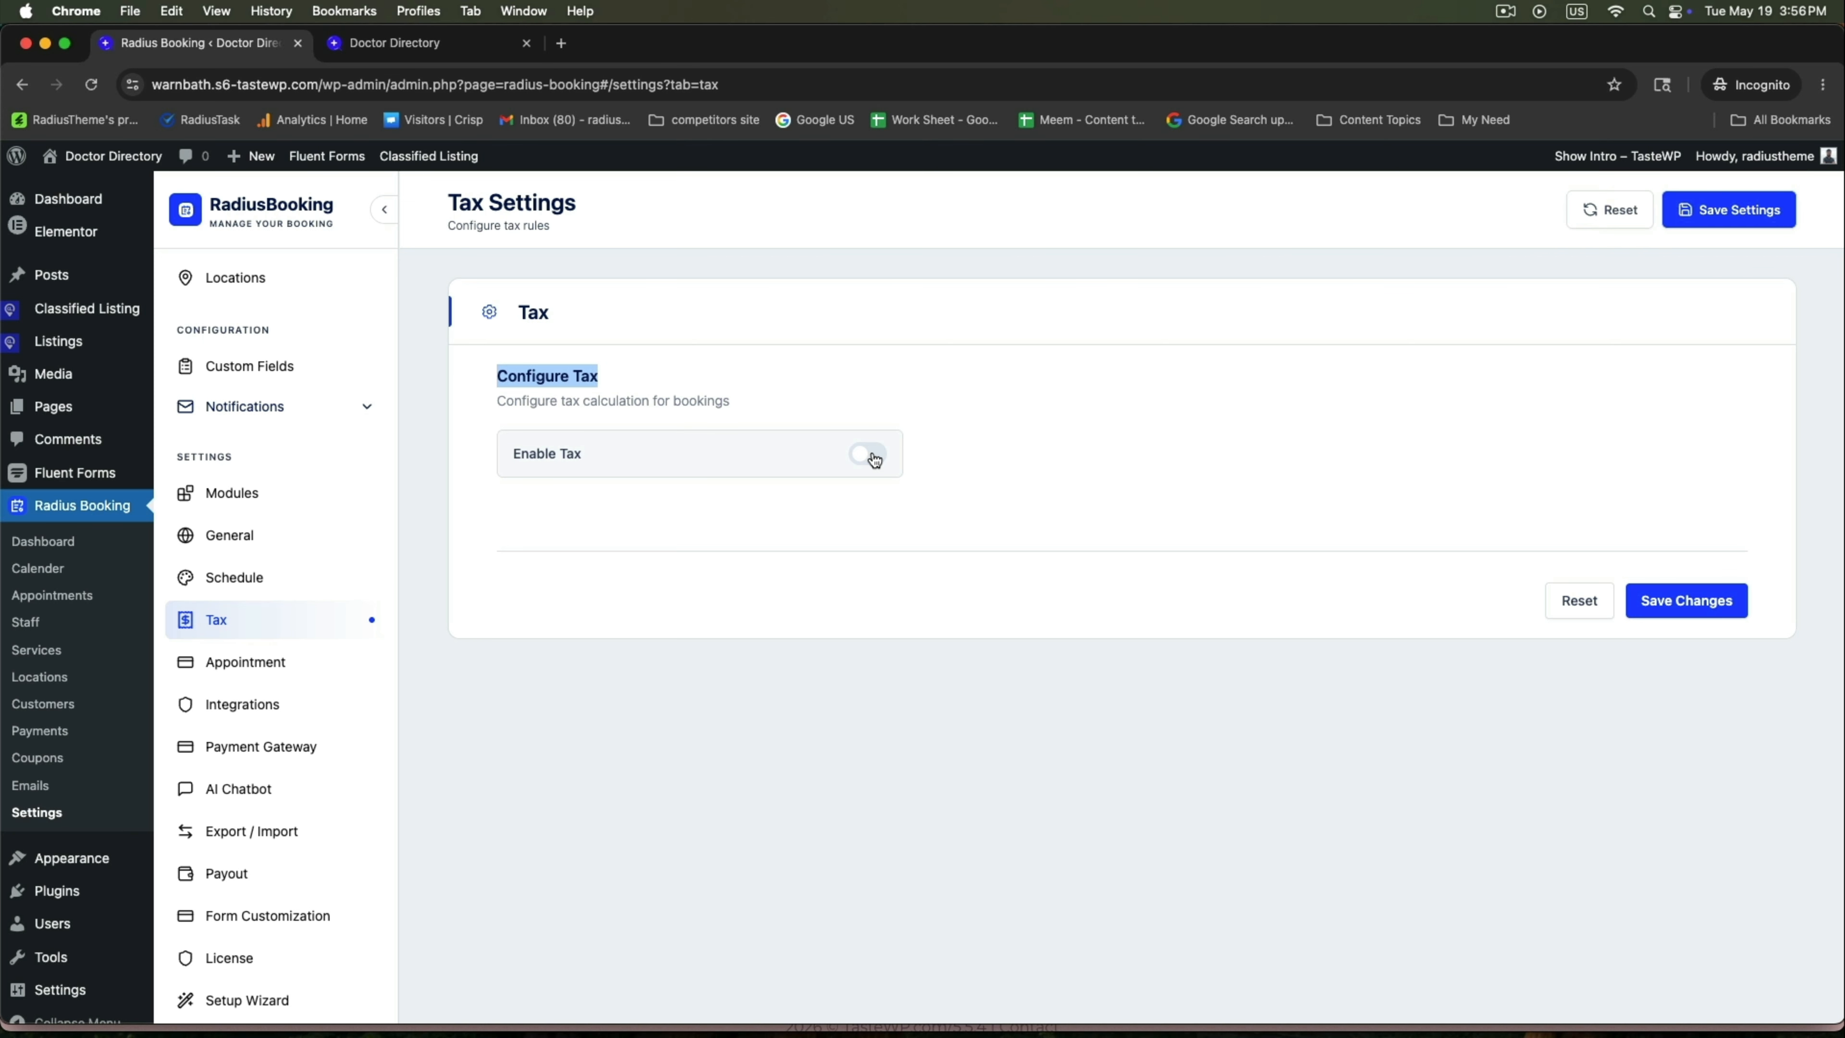
left_click(867, 454)
left_click(860, 454)
left_click(1727, 609)
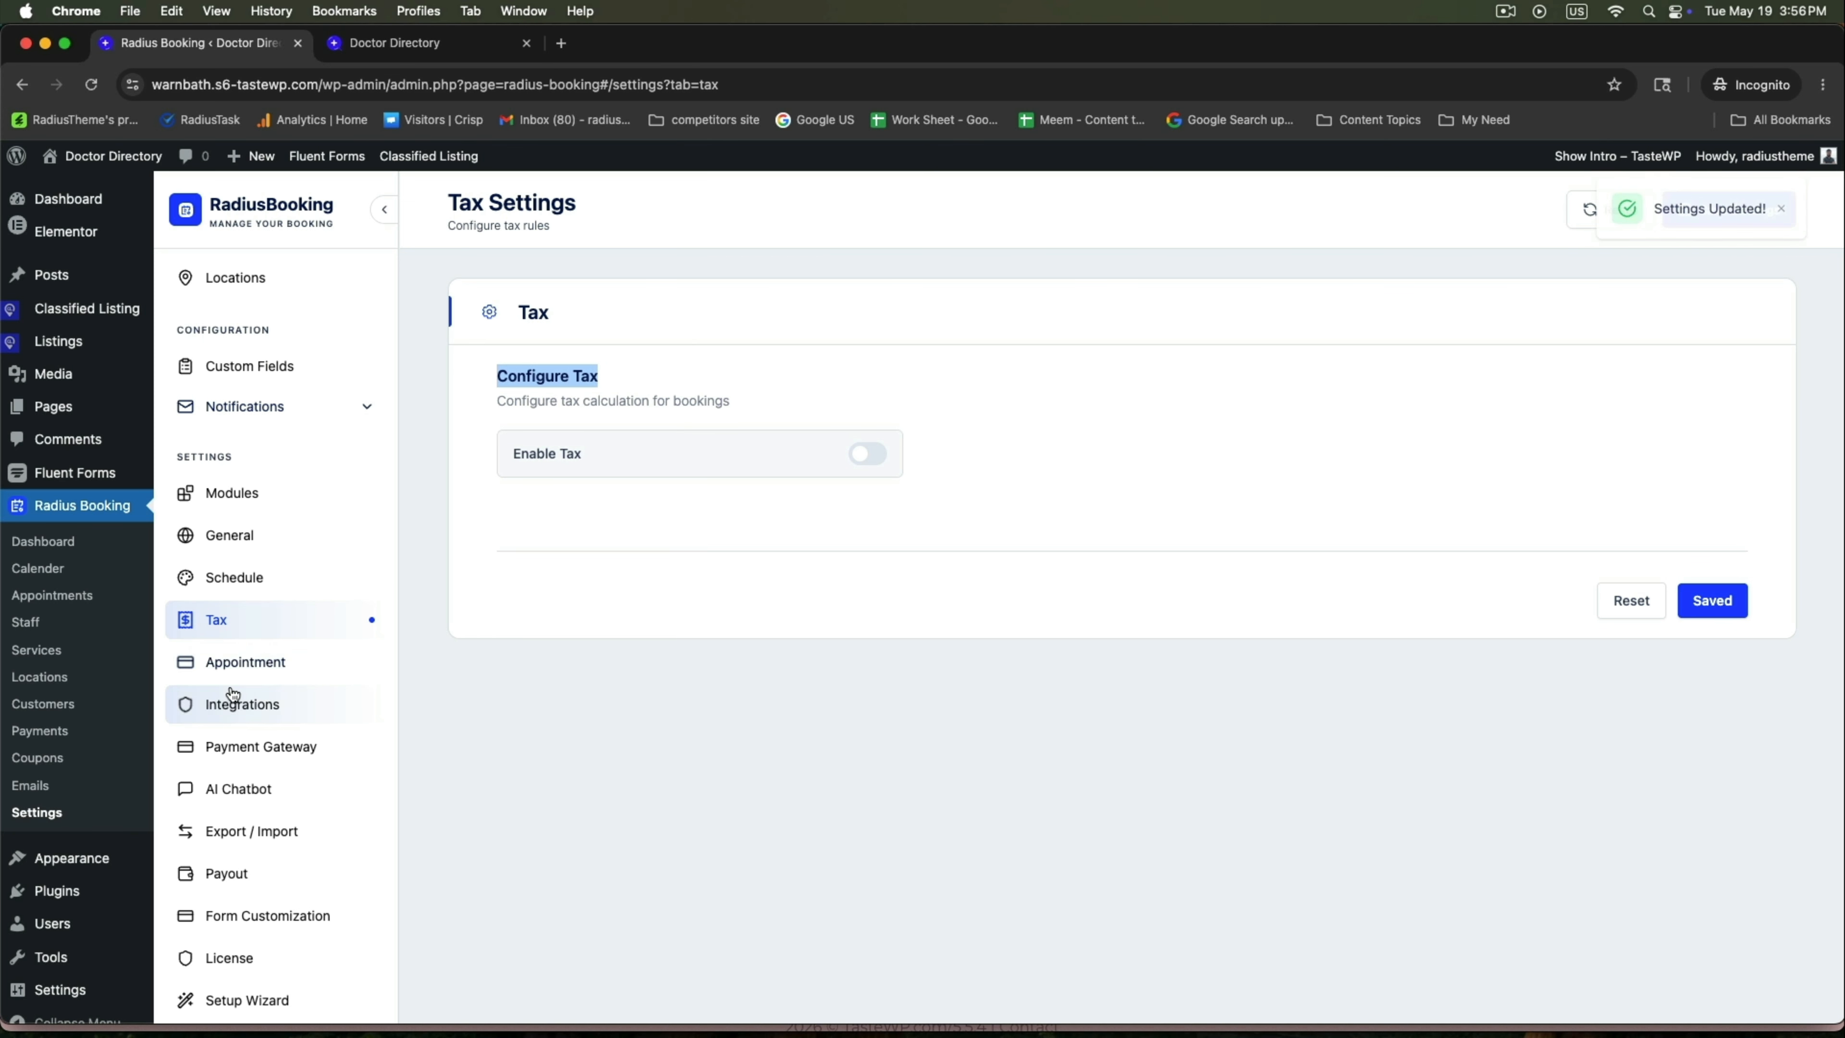
left_click(243, 667)
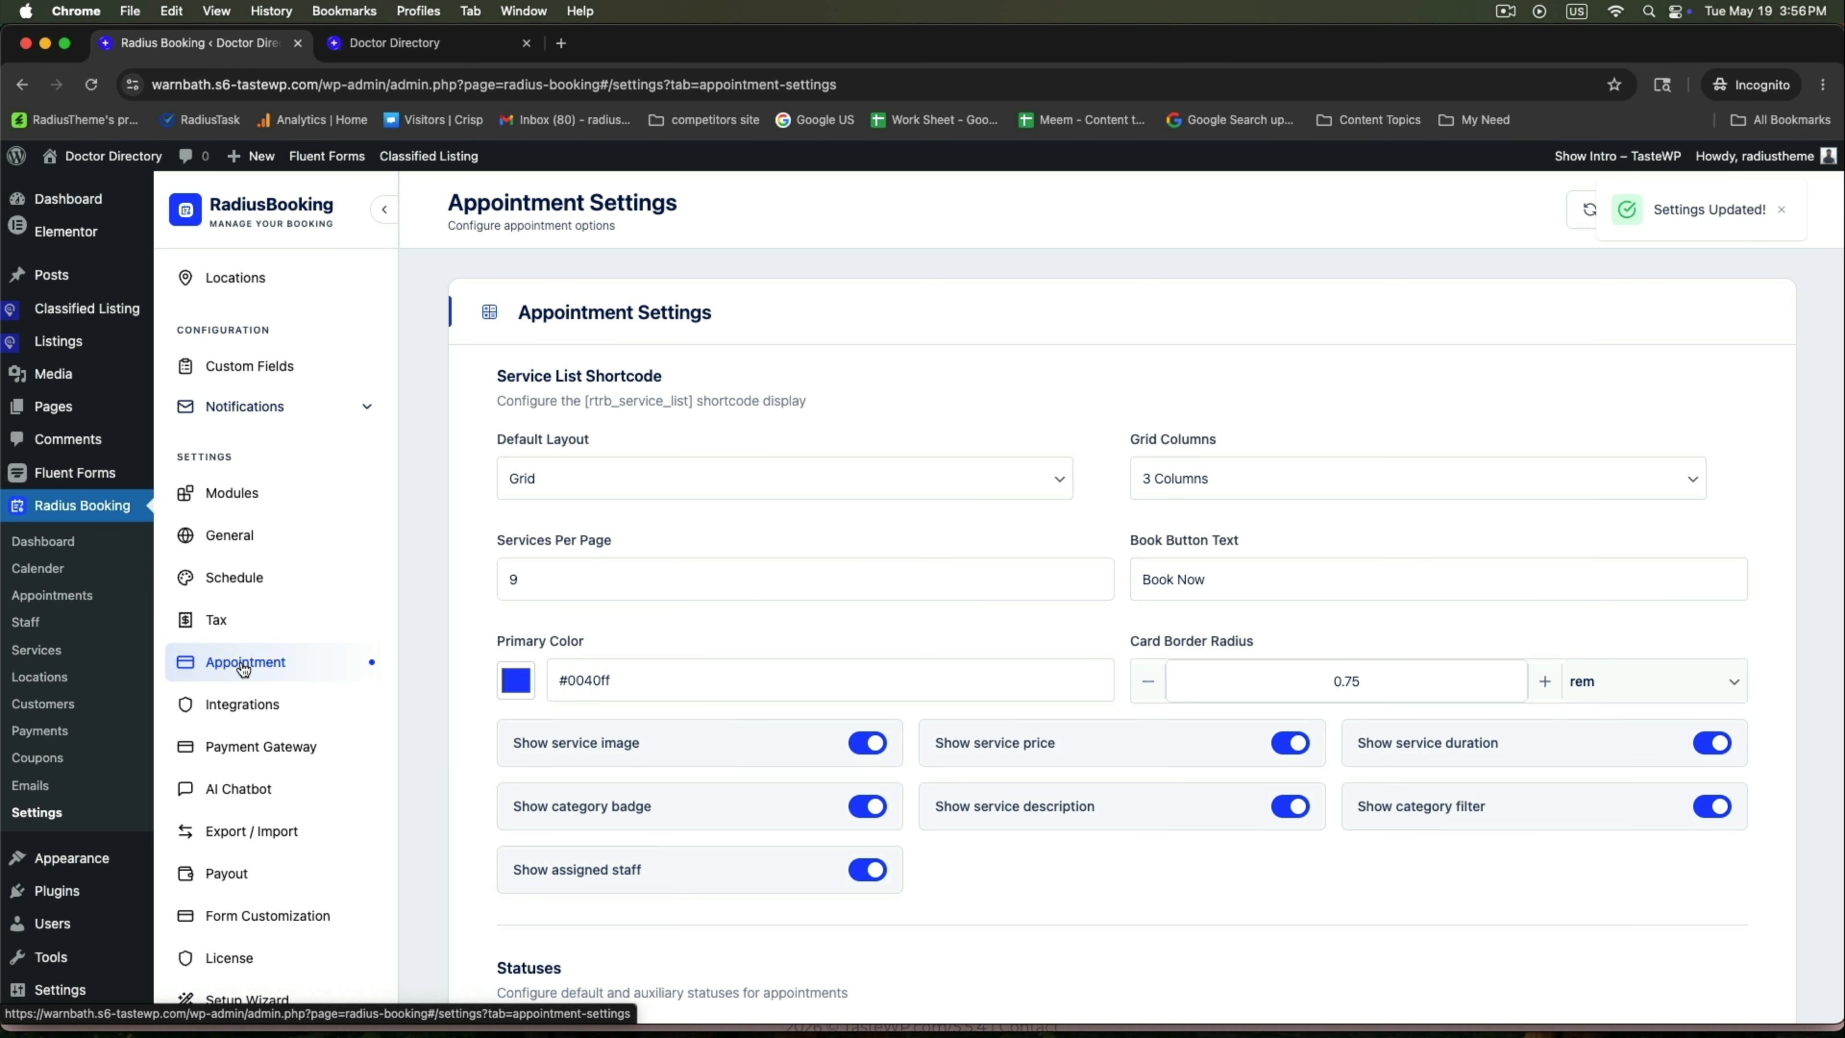
Keep Pending as the default appointment status and save the appointment settings.
left_click_drag(517, 312, 783, 350)
scroll(783, 350, "down", 3)
scroll(784, 358, "down", 4)
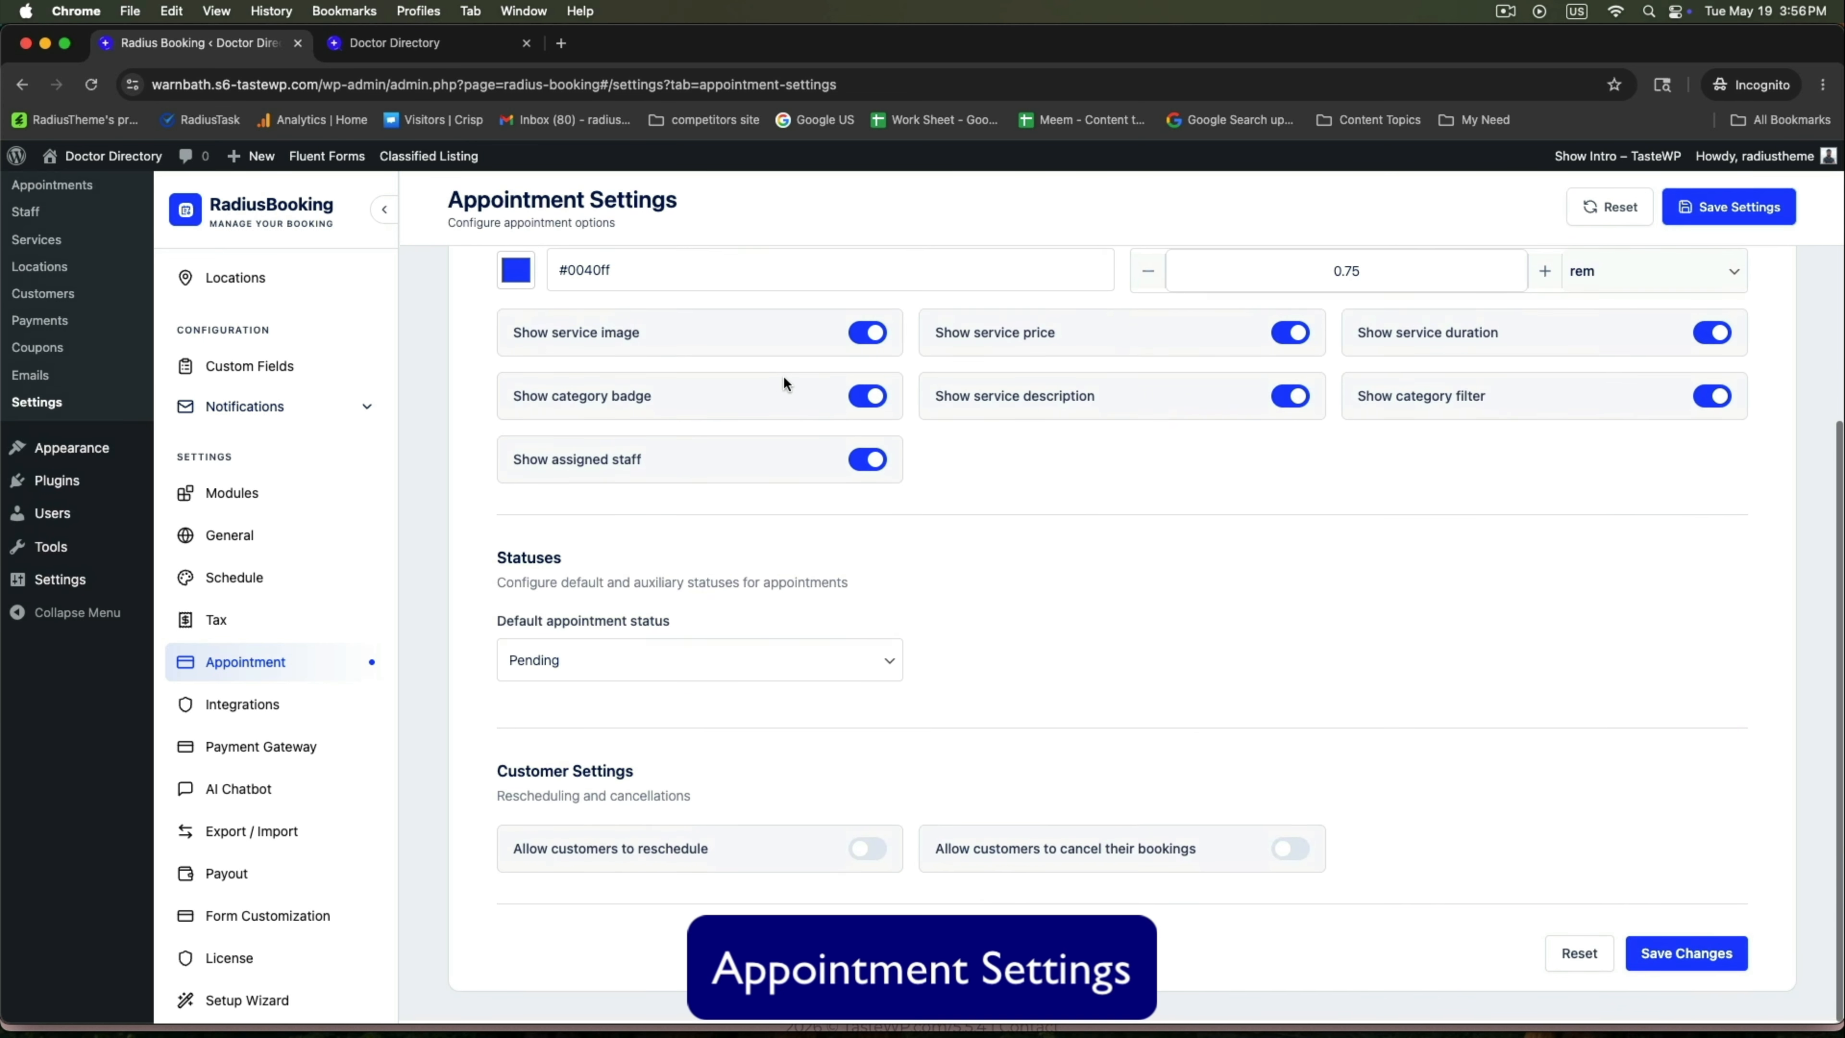
left_click_drag(651, 560, 653, 561)
left_click_drag(497, 619, 671, 619)
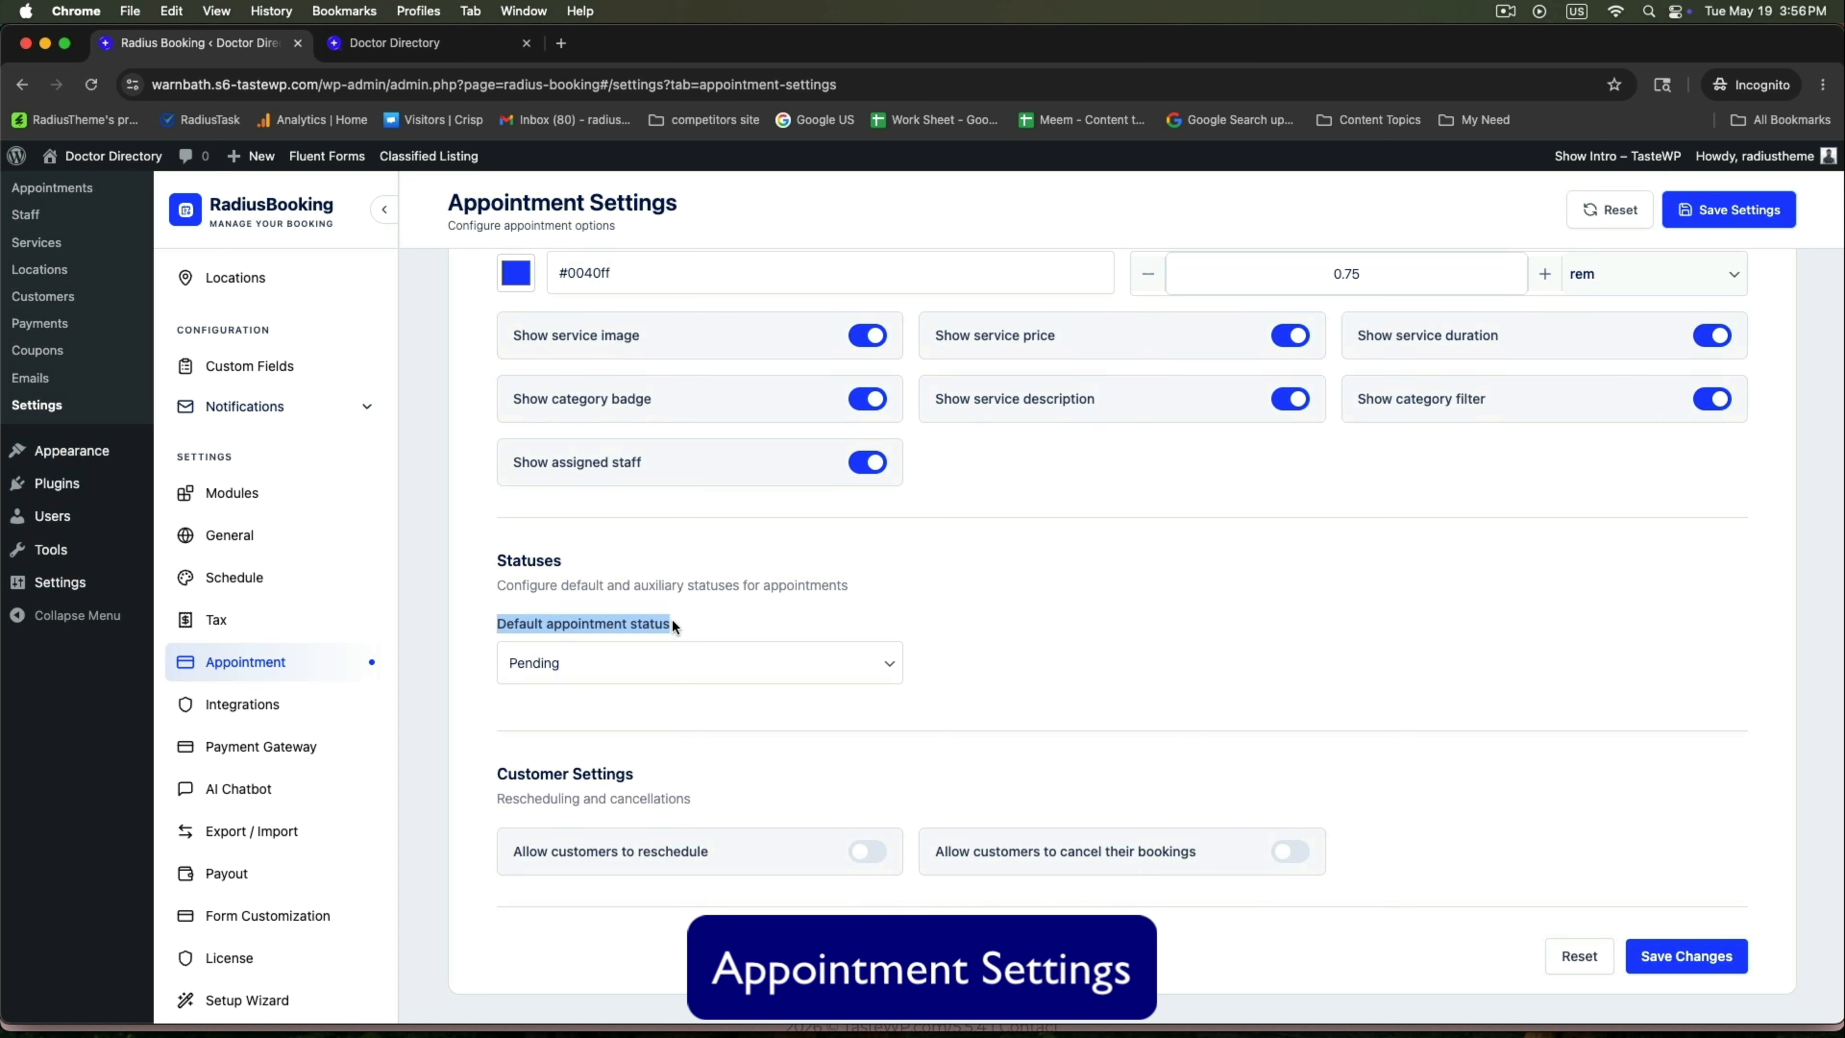
left_click(690, 658)
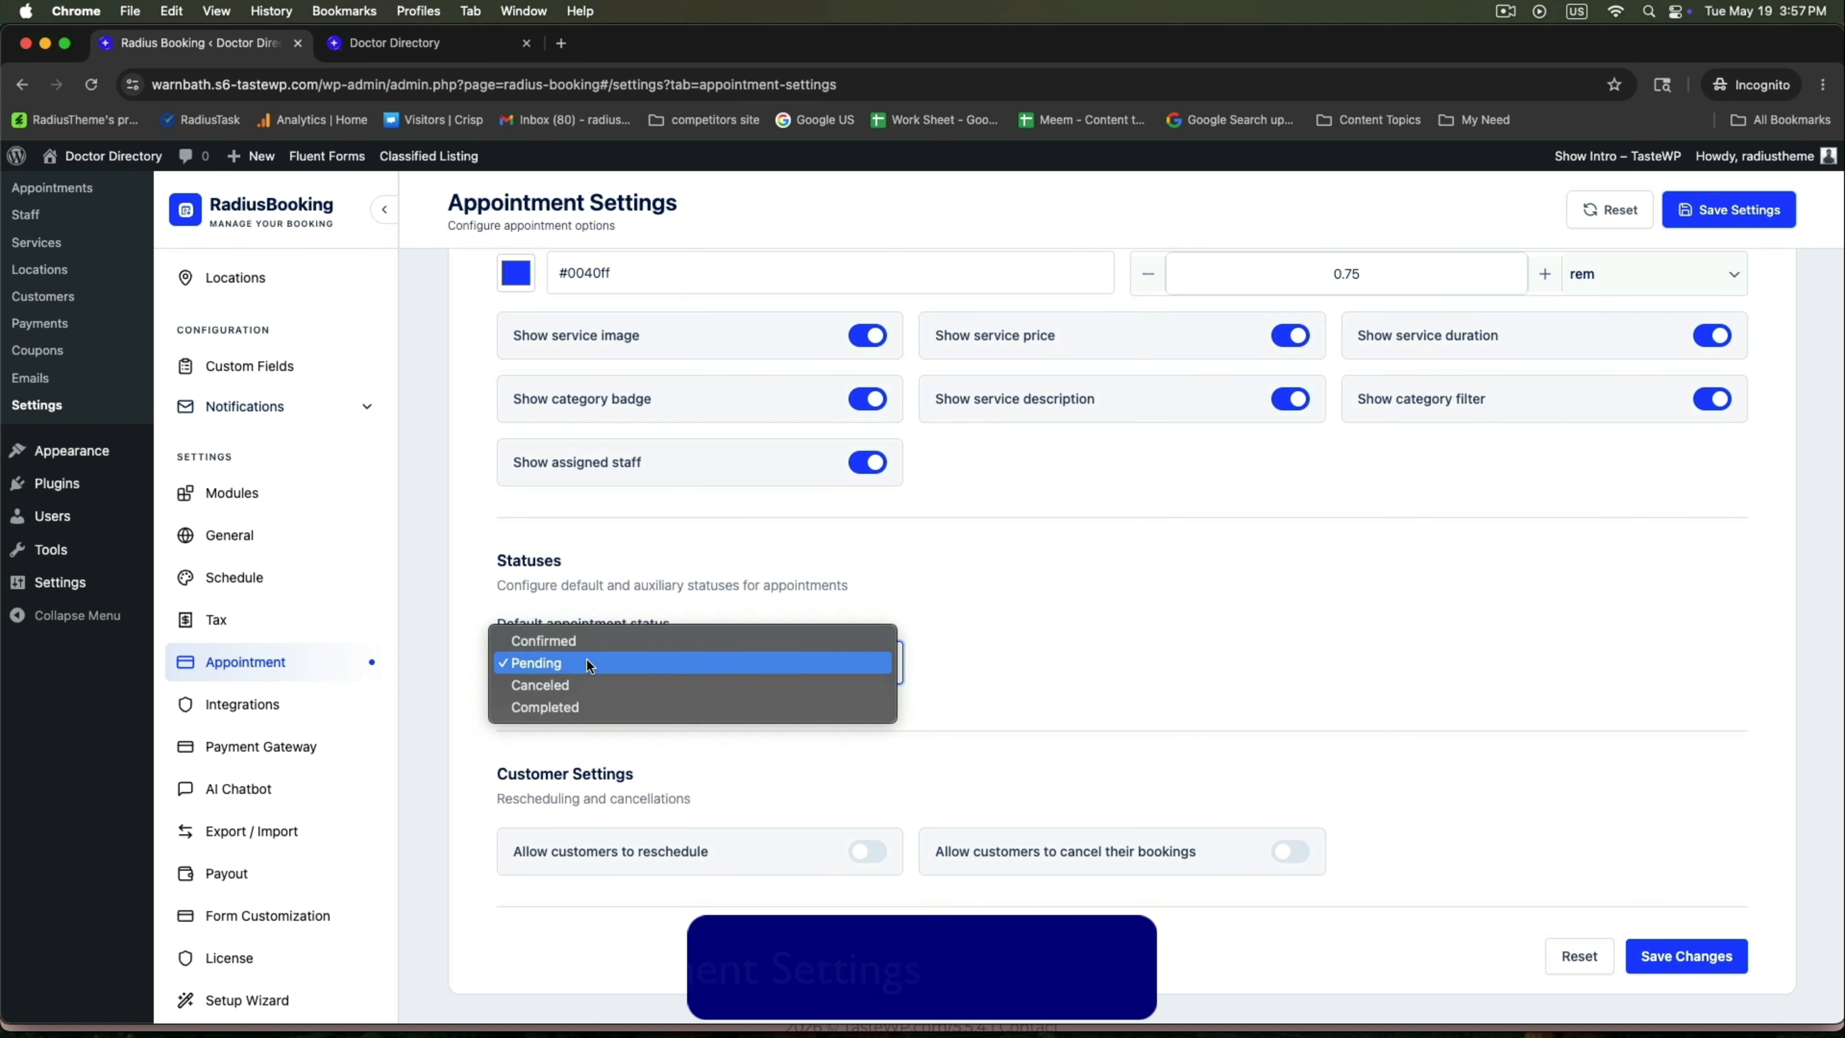
left_click(1098, 577)
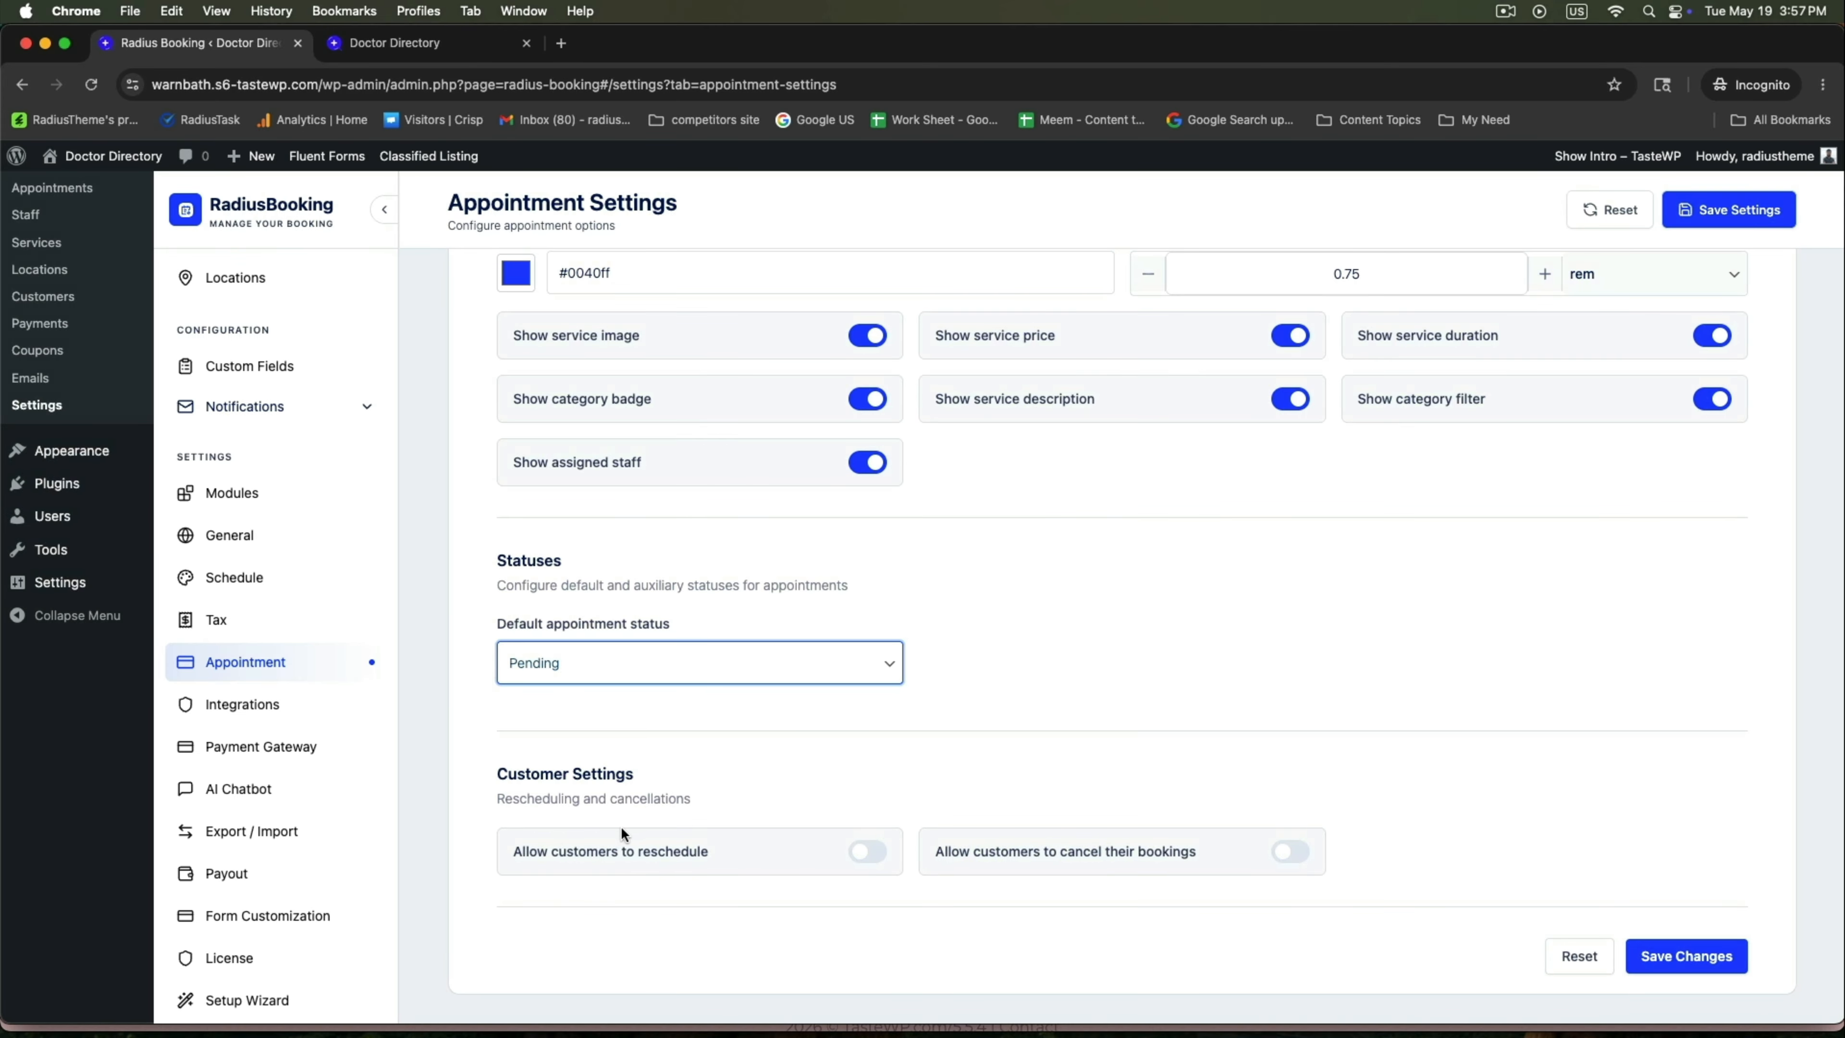
left_click_drag(501, 771, 635, 774)
left_click(1715, 953)
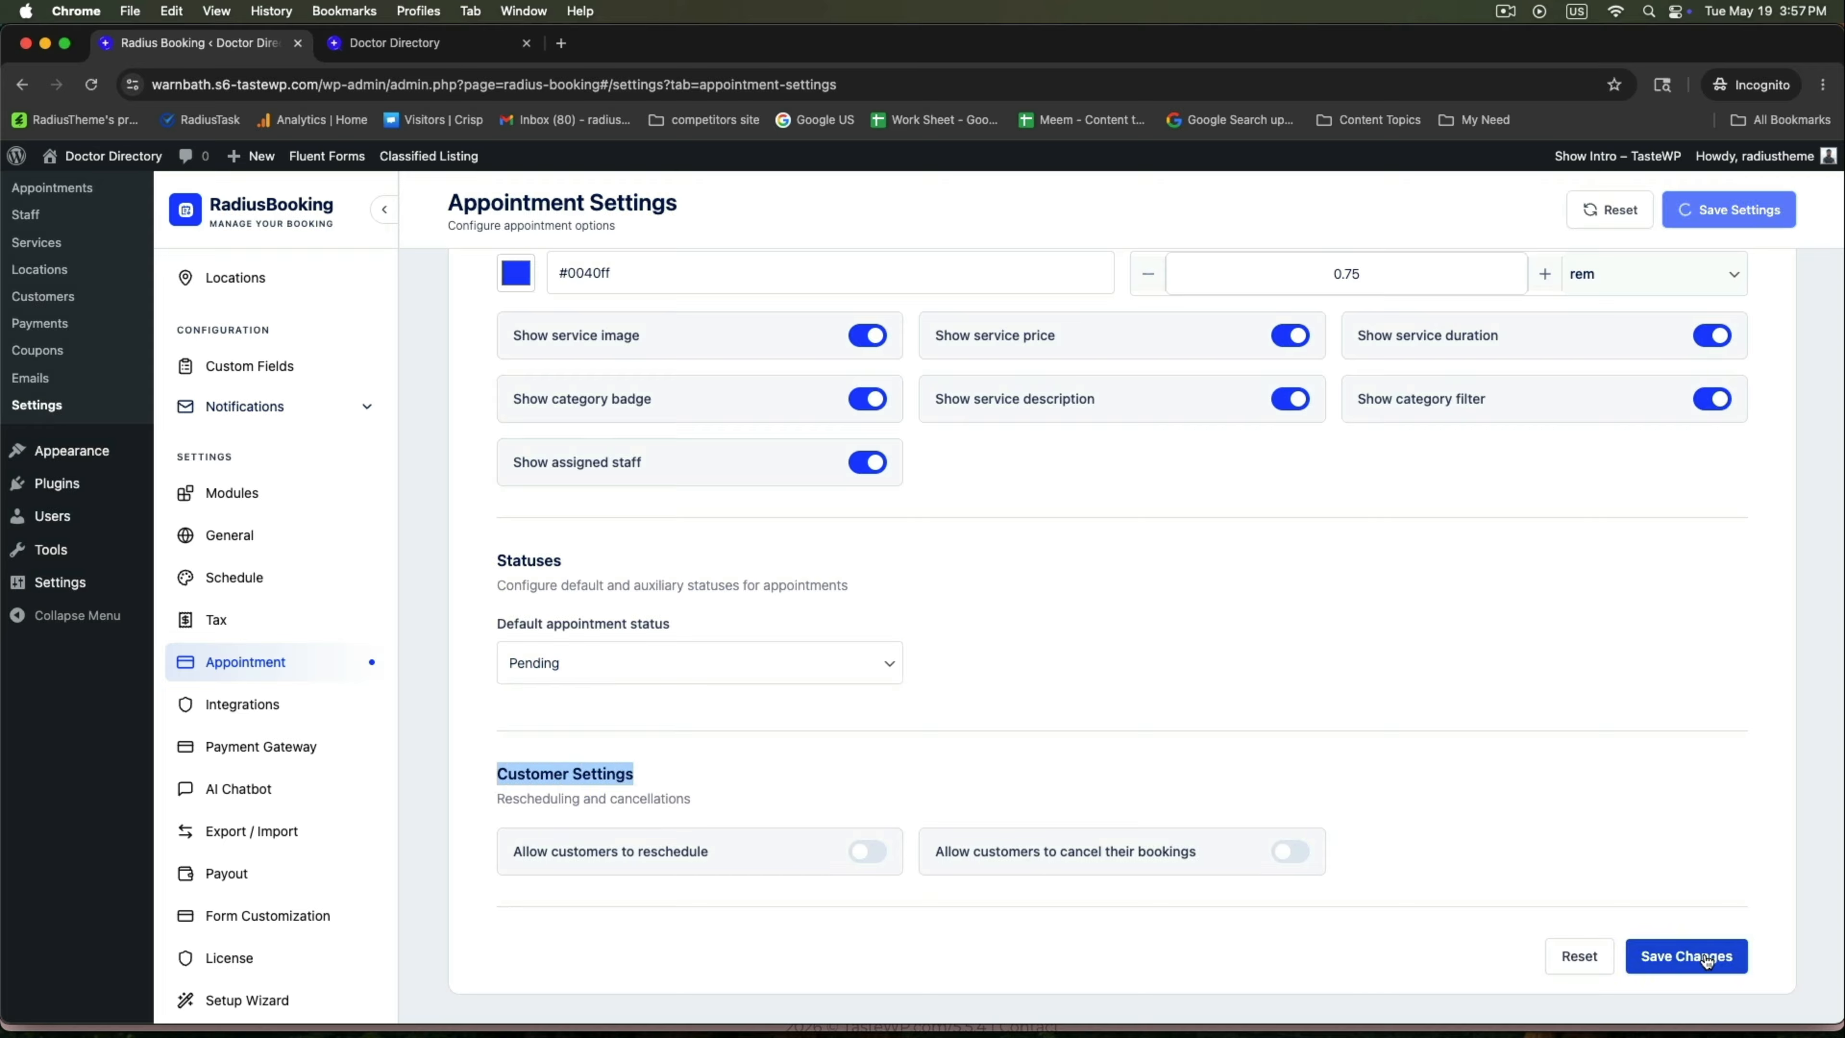
left_click(238, 708)
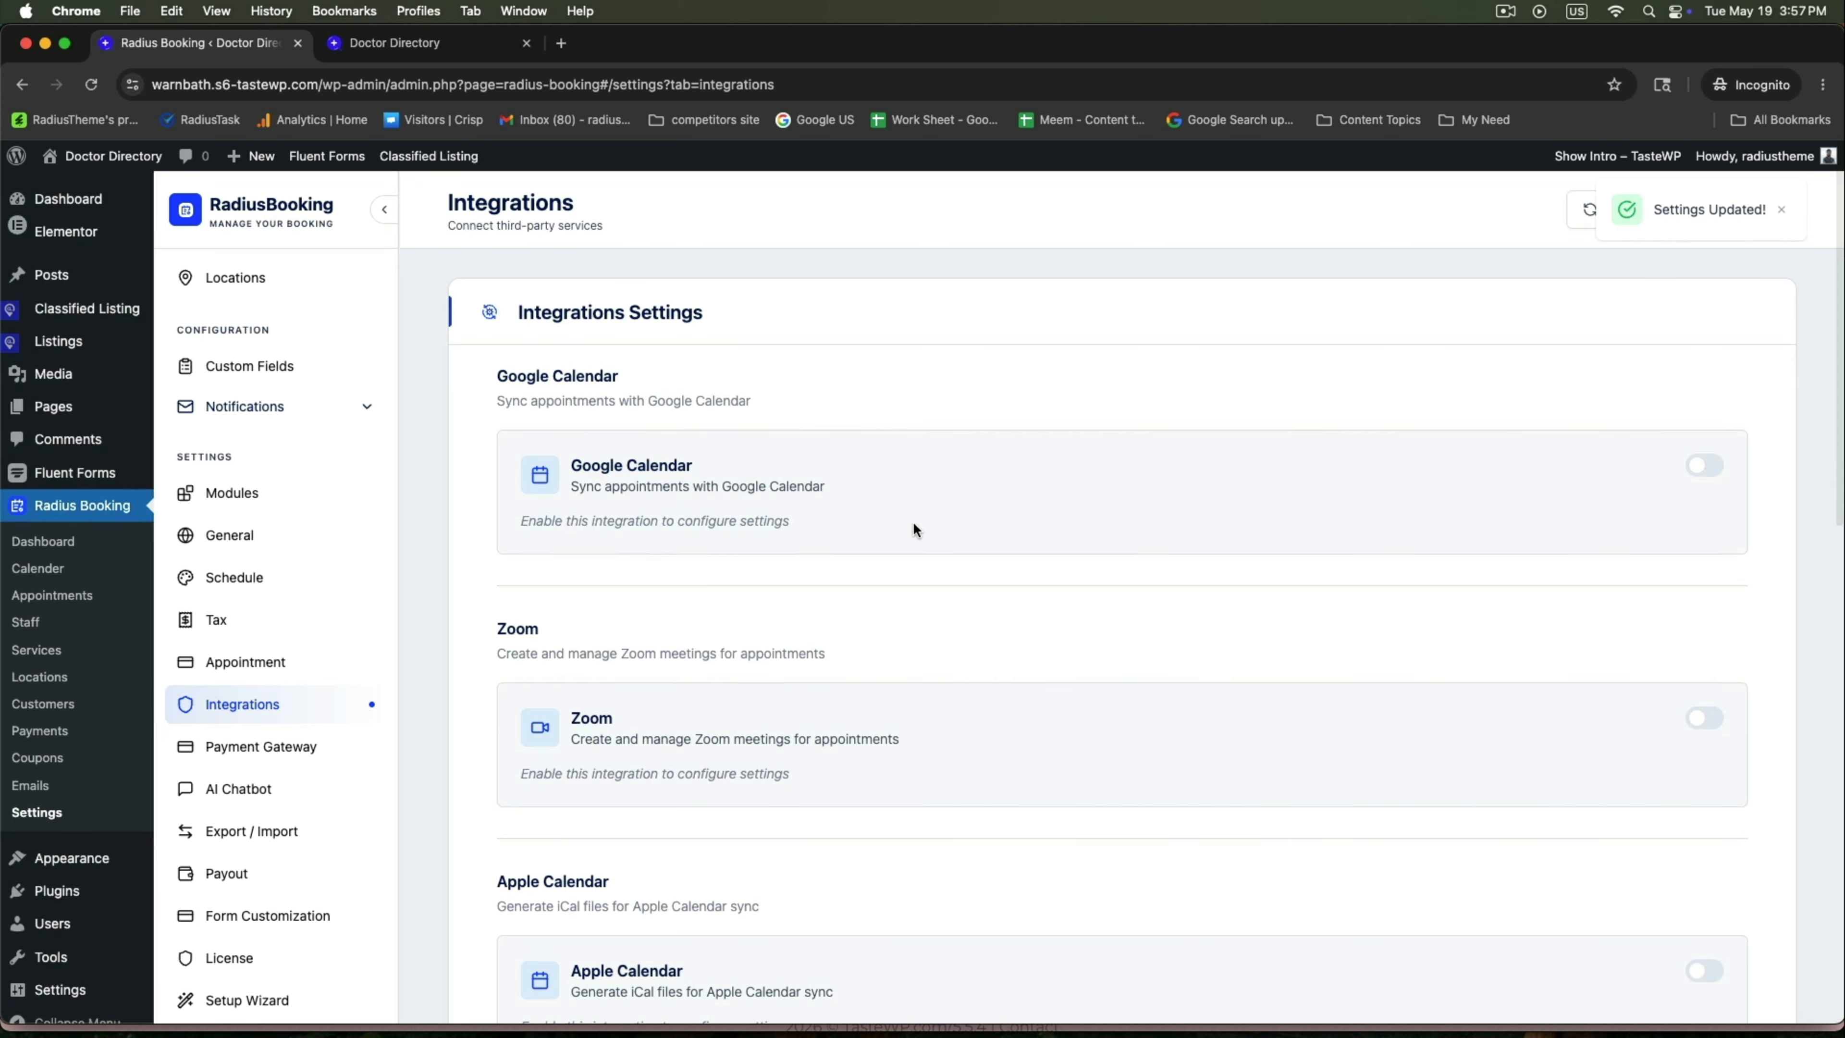
Switch on the Zoom integration on the Integrations Settings page.
left_click_drag(521, 314, 720, 304)
left_click(867, 327)
scroll(1014, 530, "down", 2)
scroll(1015, 530, "down", 2)
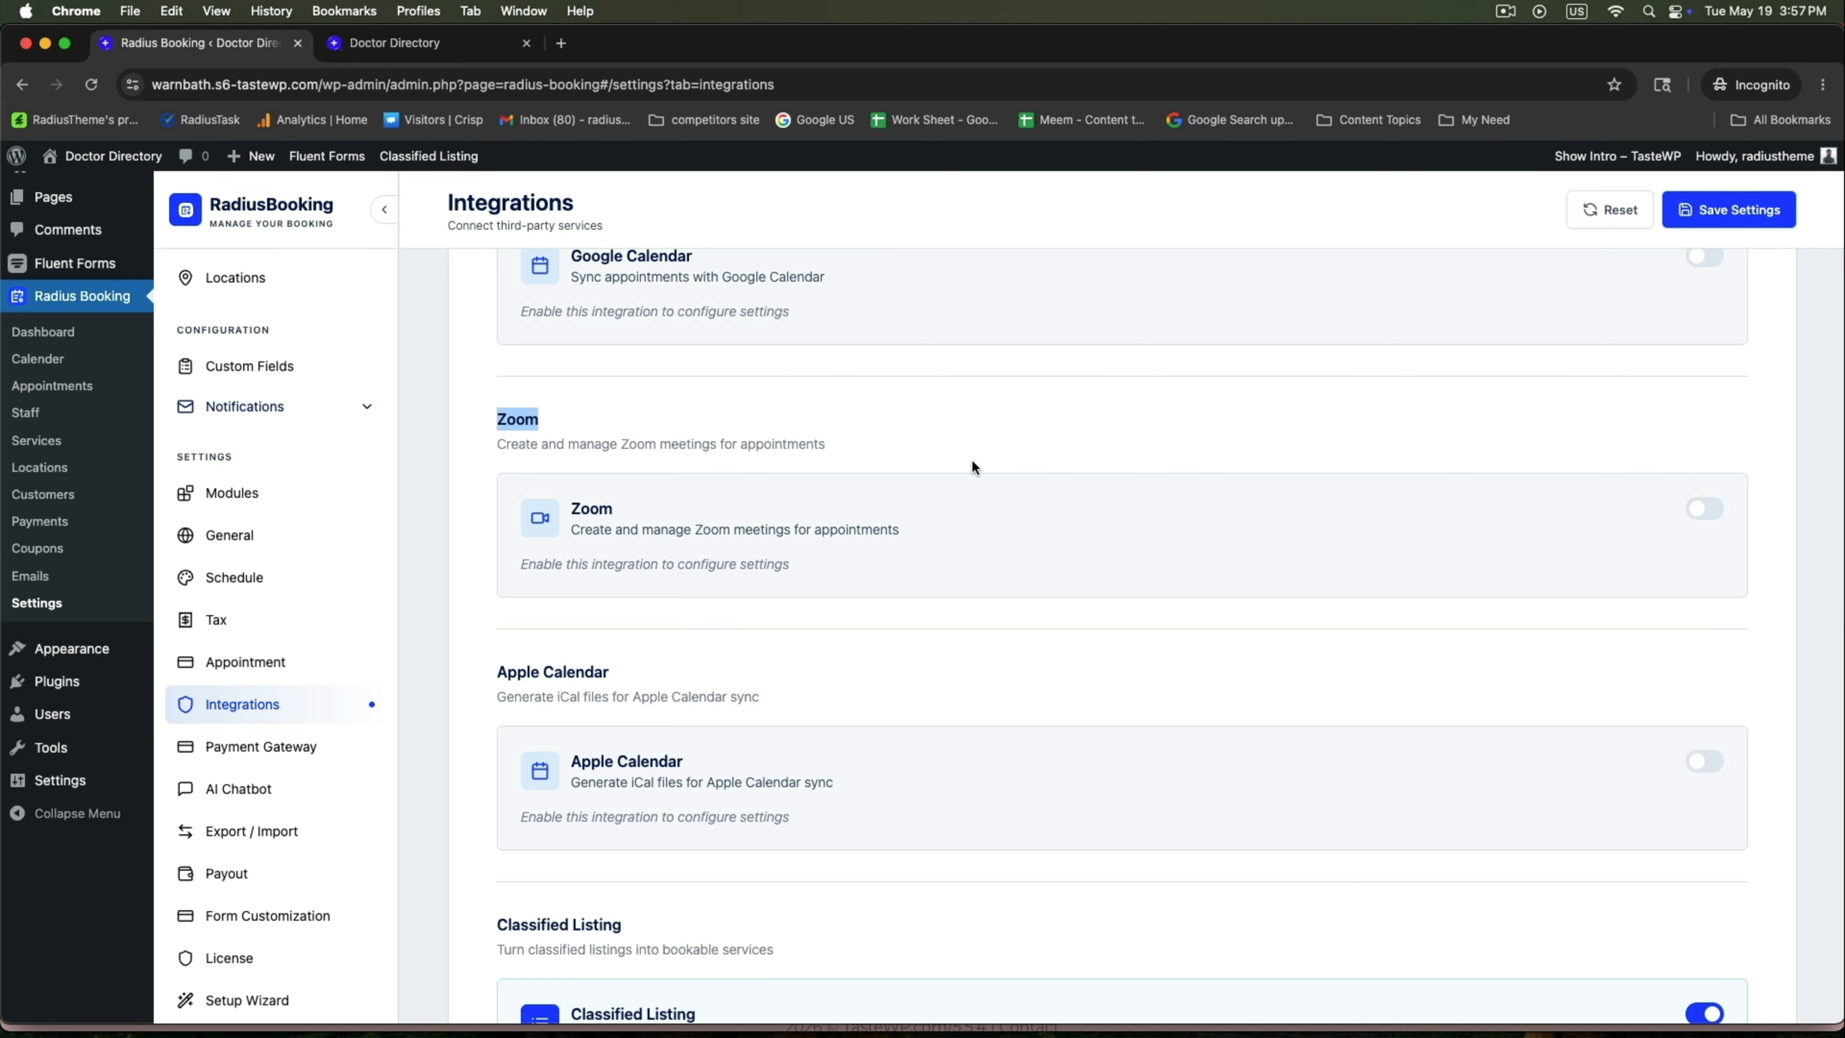
scroll(973, 468, "down", 2)
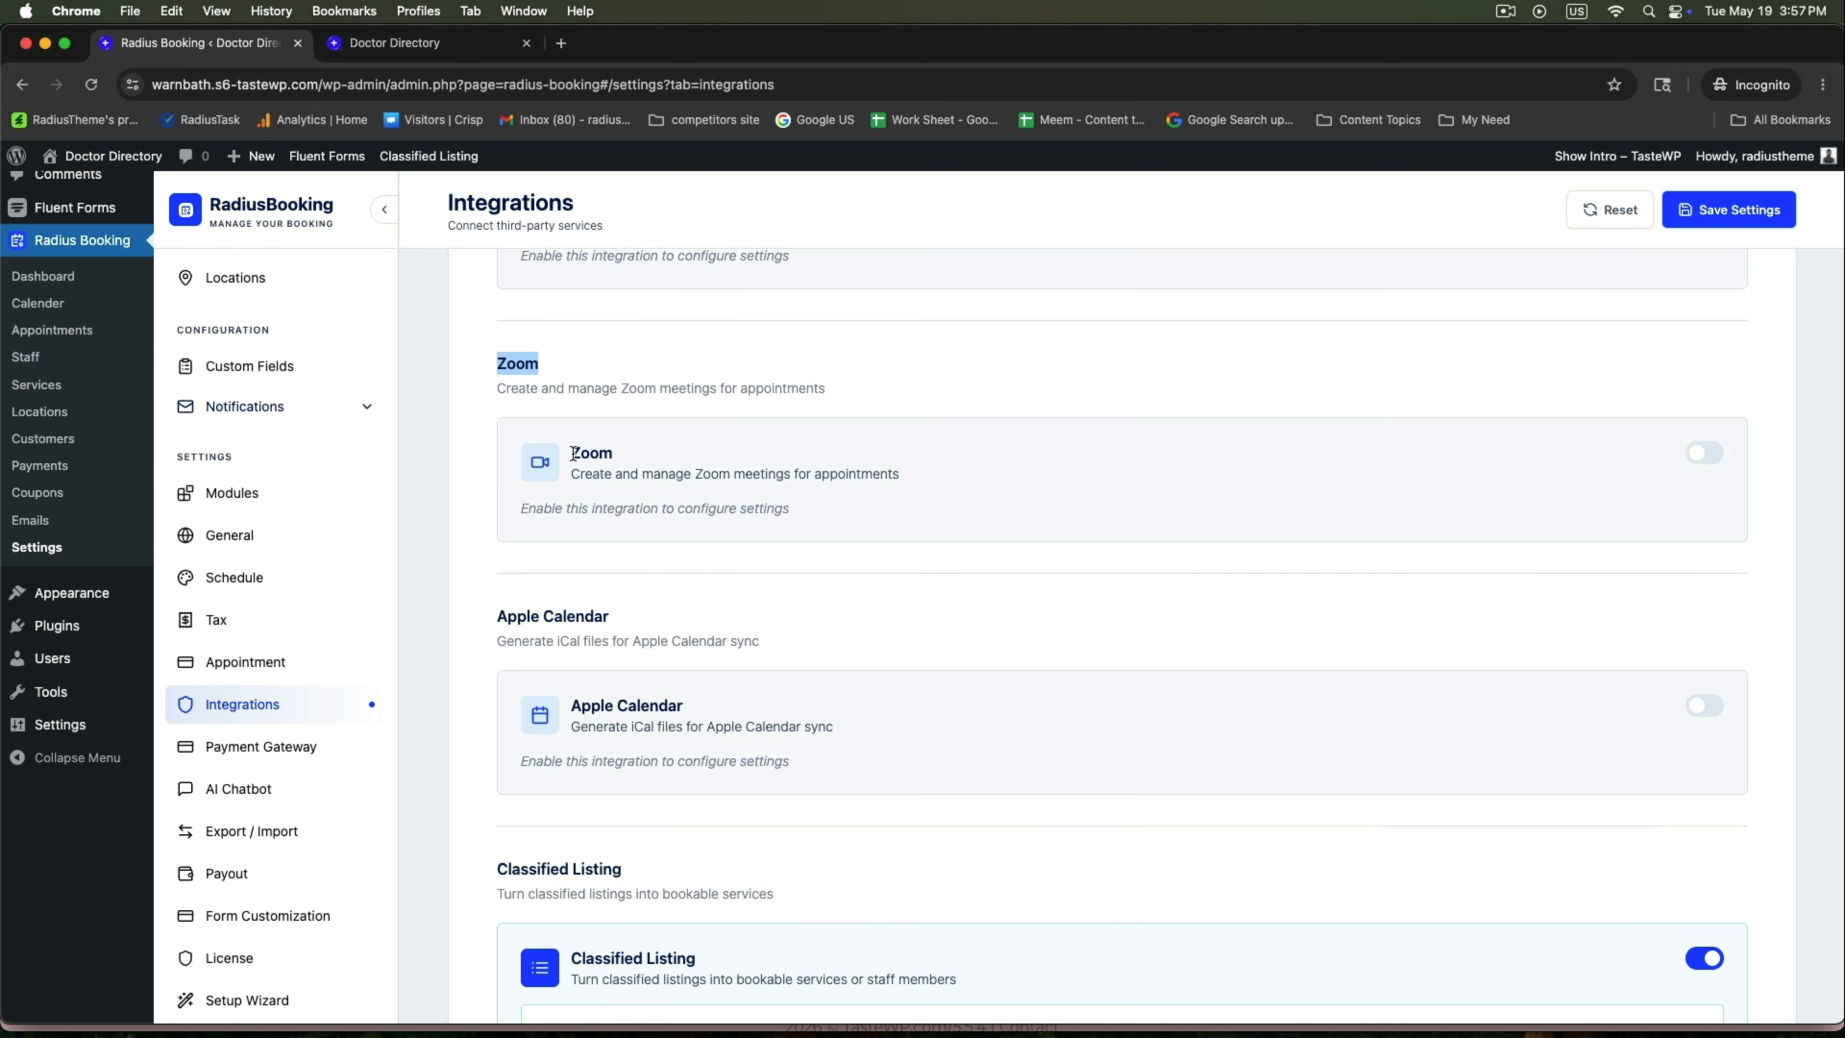
triple_click(638, 389)
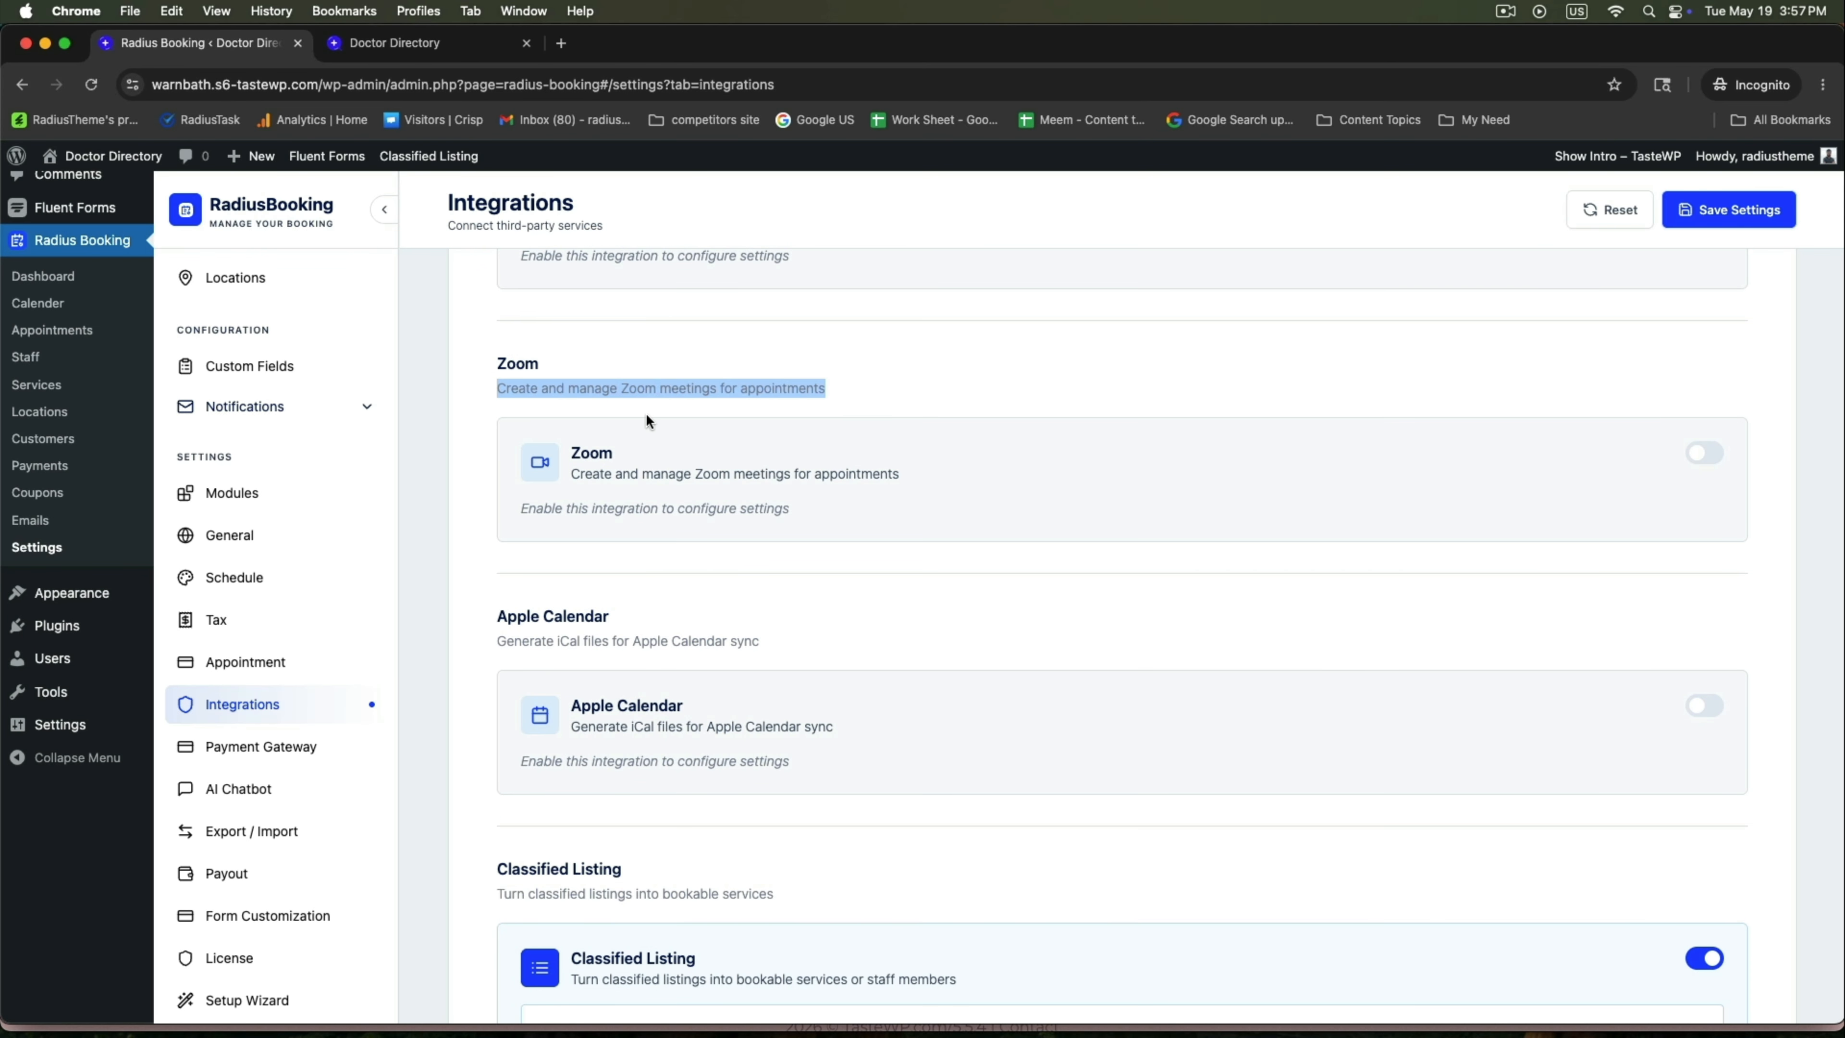
left_click(1093, 397)
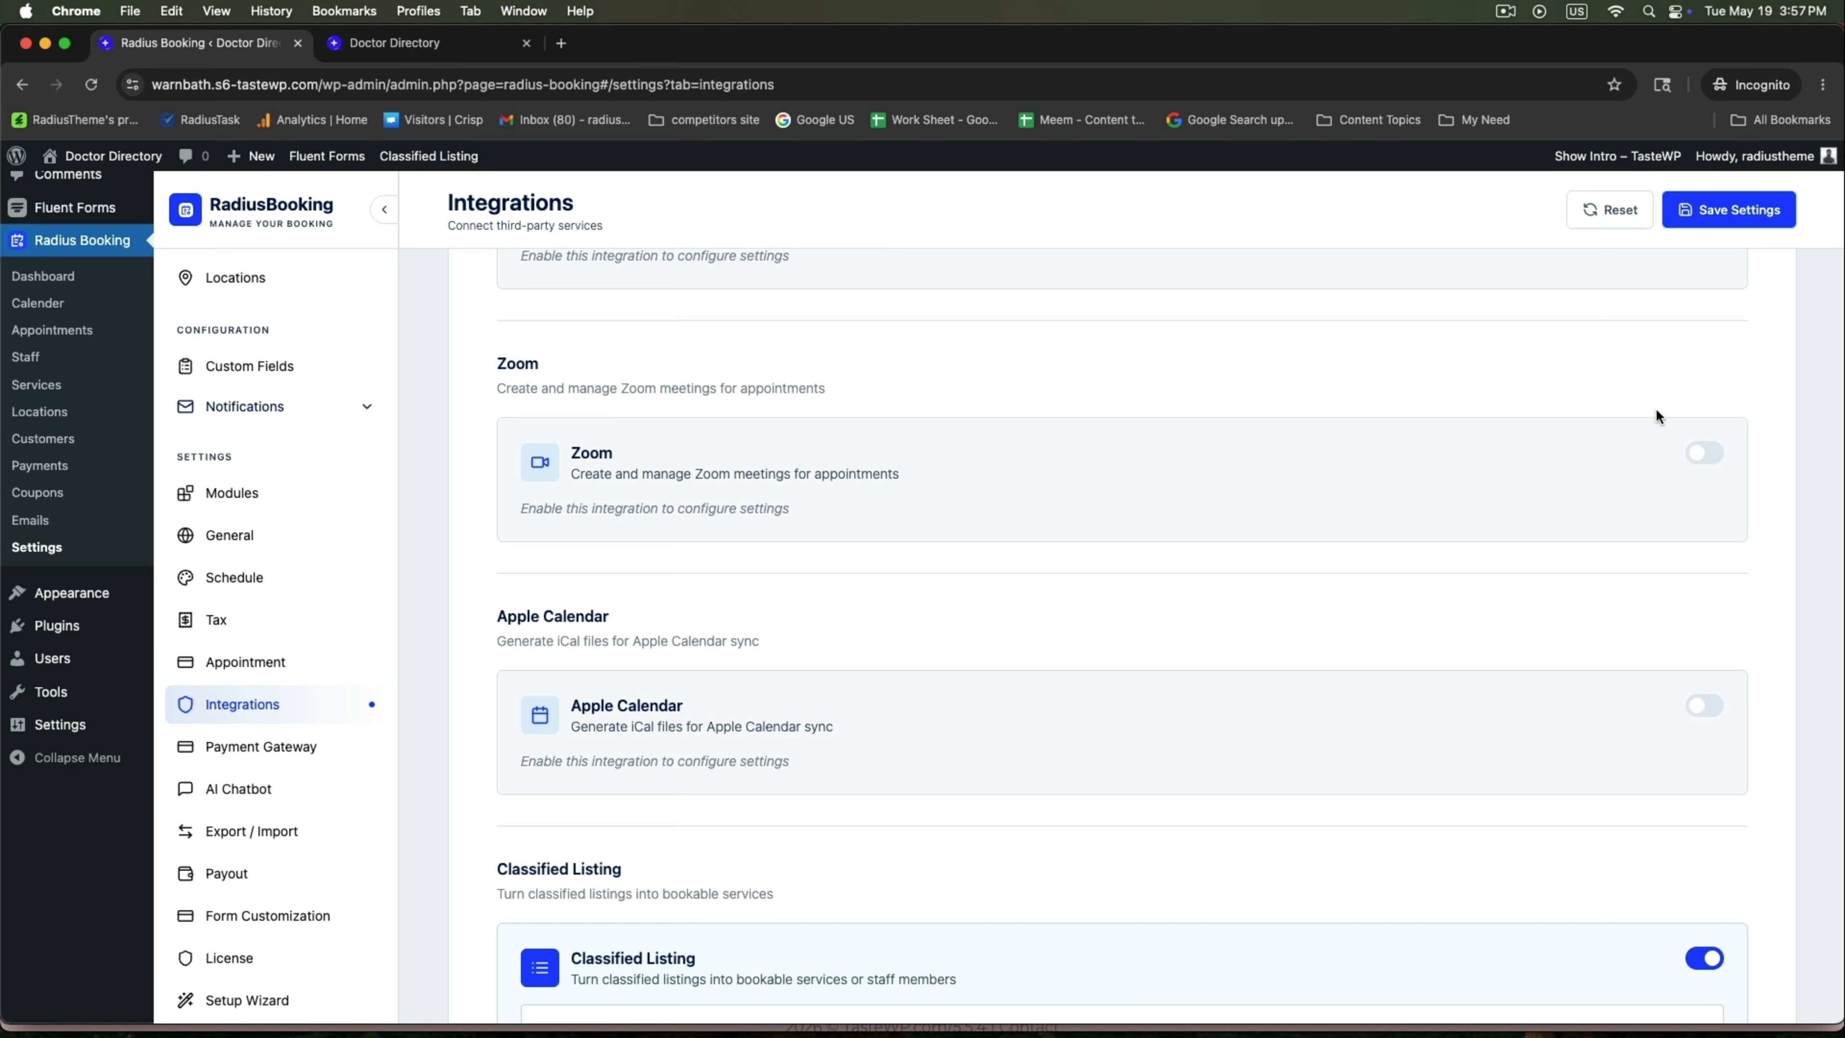
left_click(1706, 454)
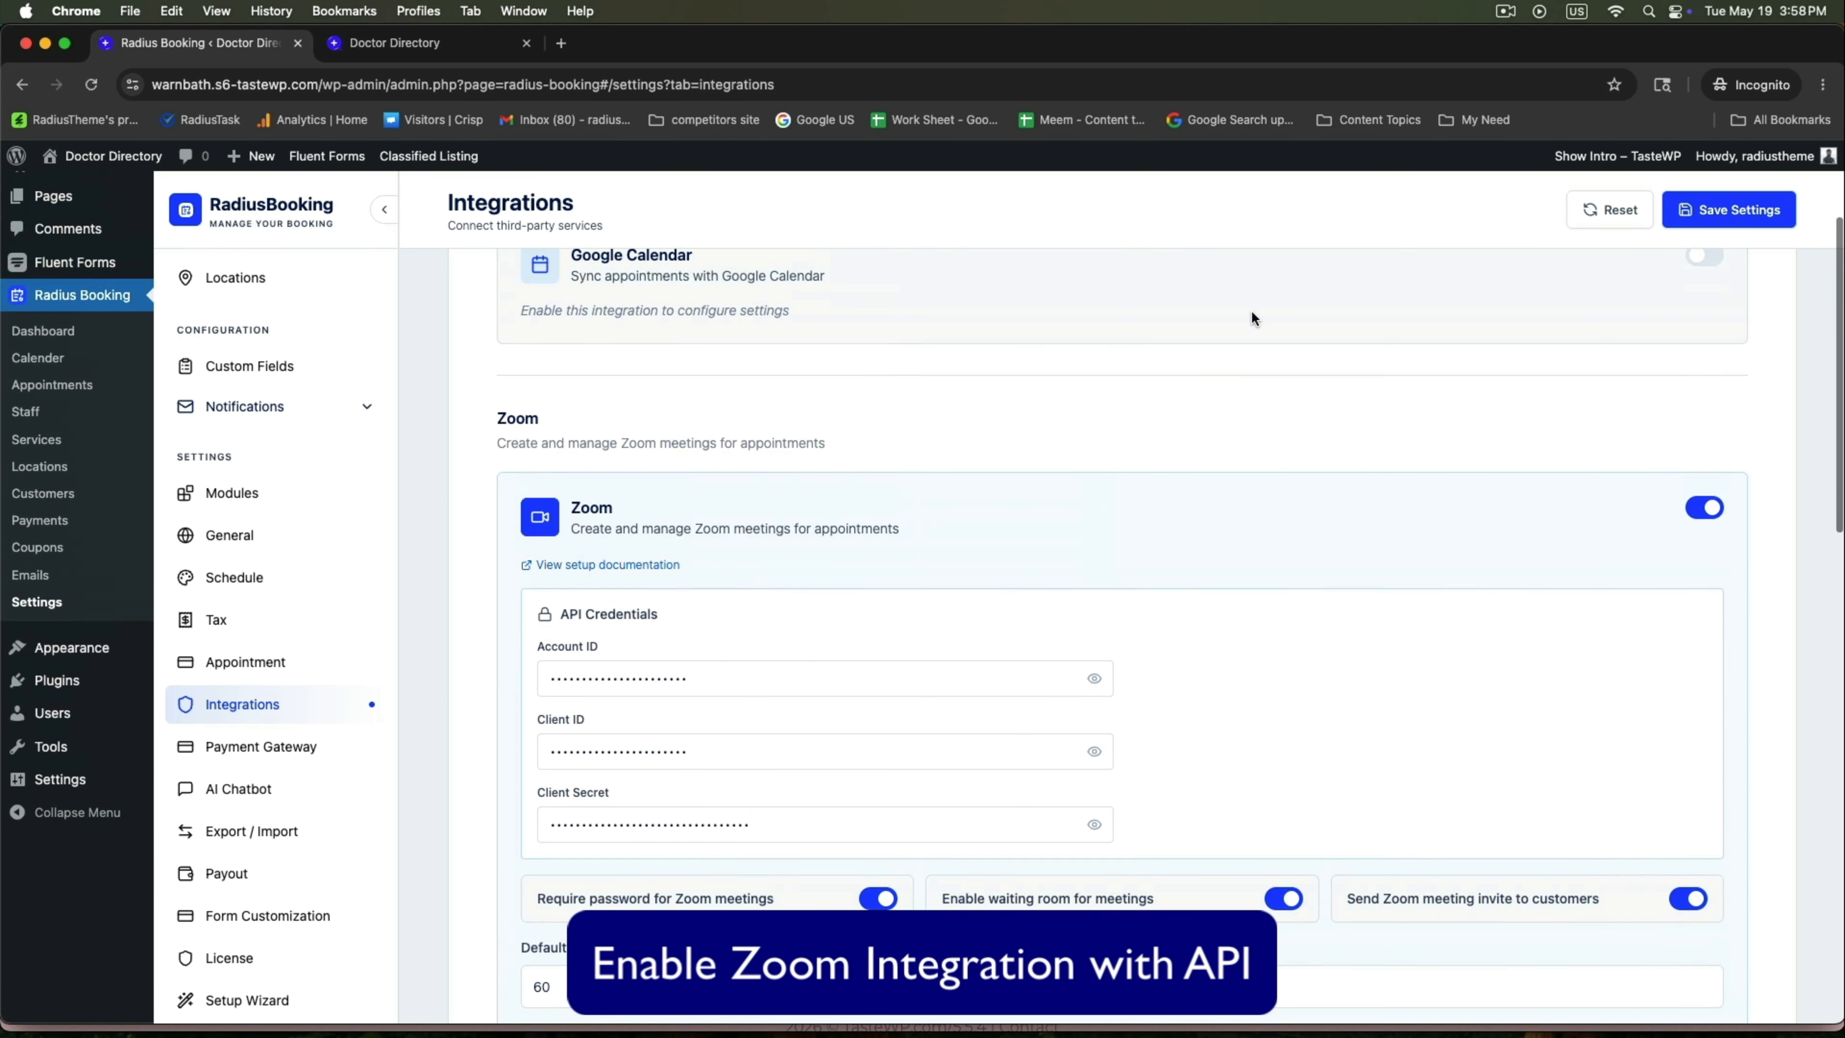
Save the Integrations settings with Zoom's credentials and 60-minute default meeting duration.
scroll(1250, 311, "up", 3)
scroll(1215, 451, "down", 4)
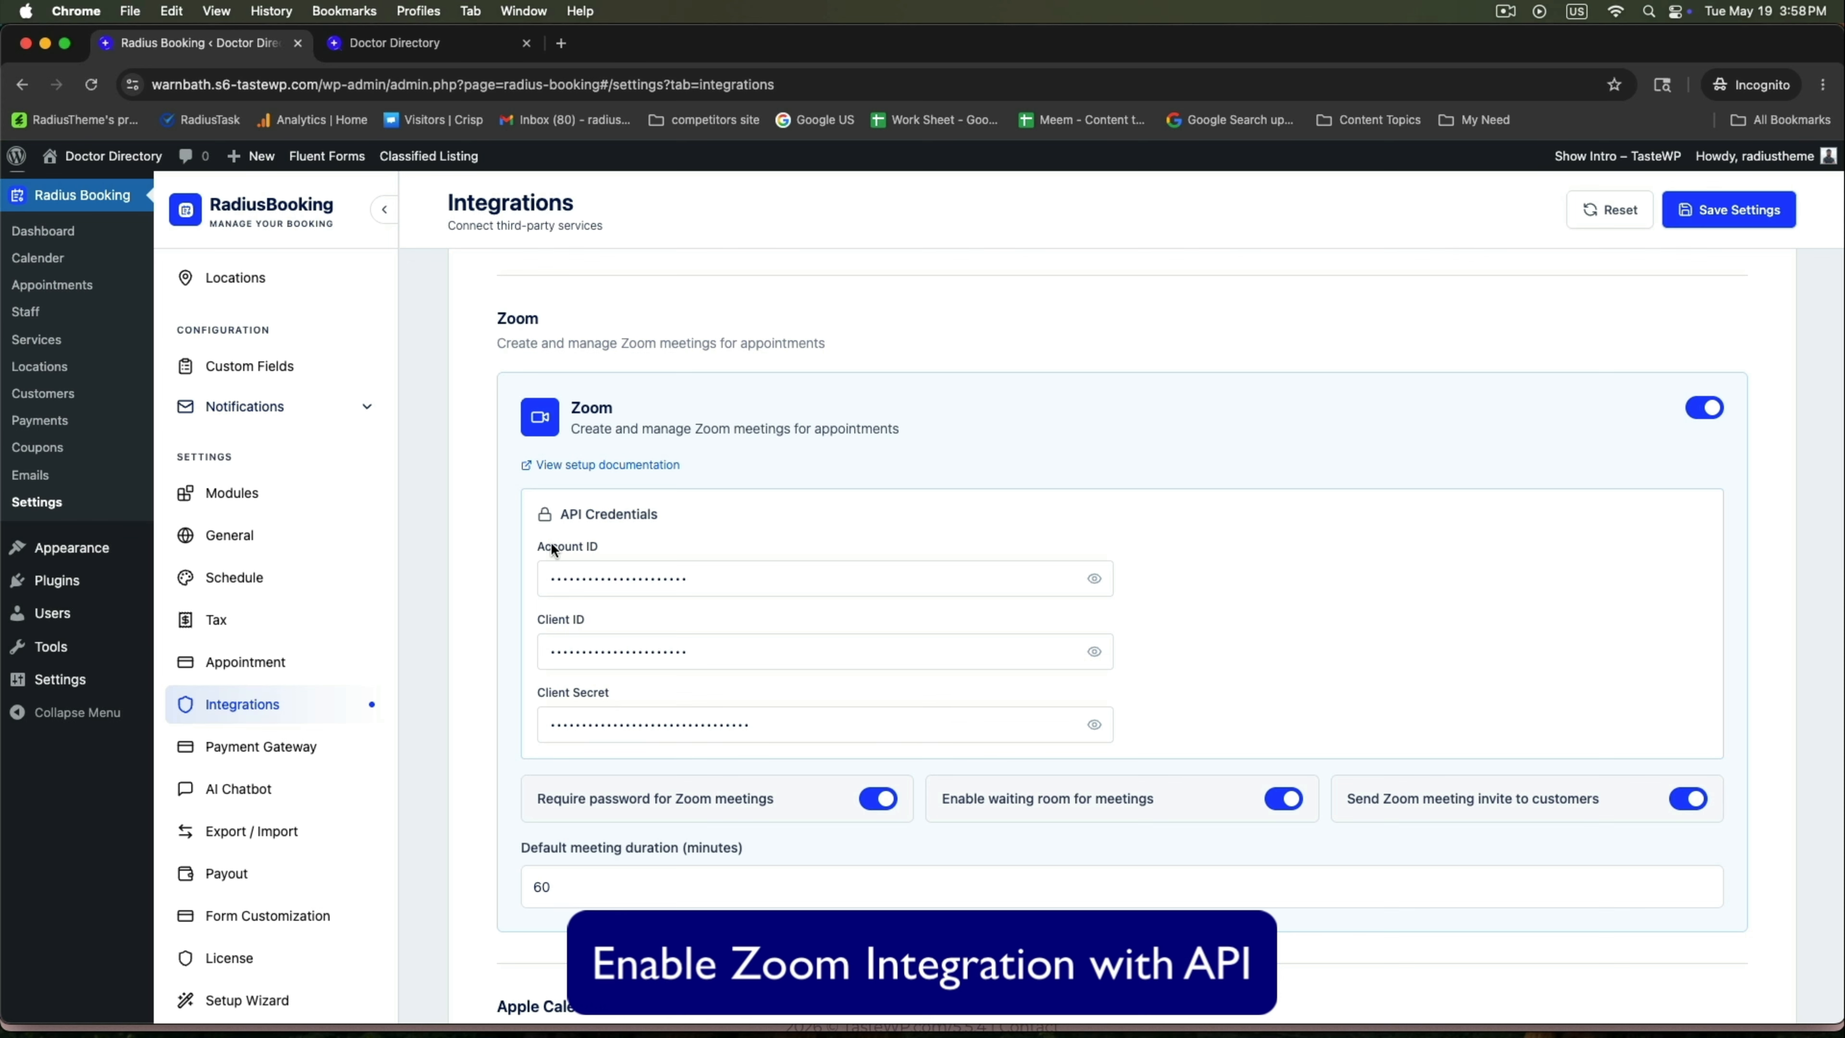
scroll(651, 586, "down", 2)
scroll(691, 539, "down", 6)
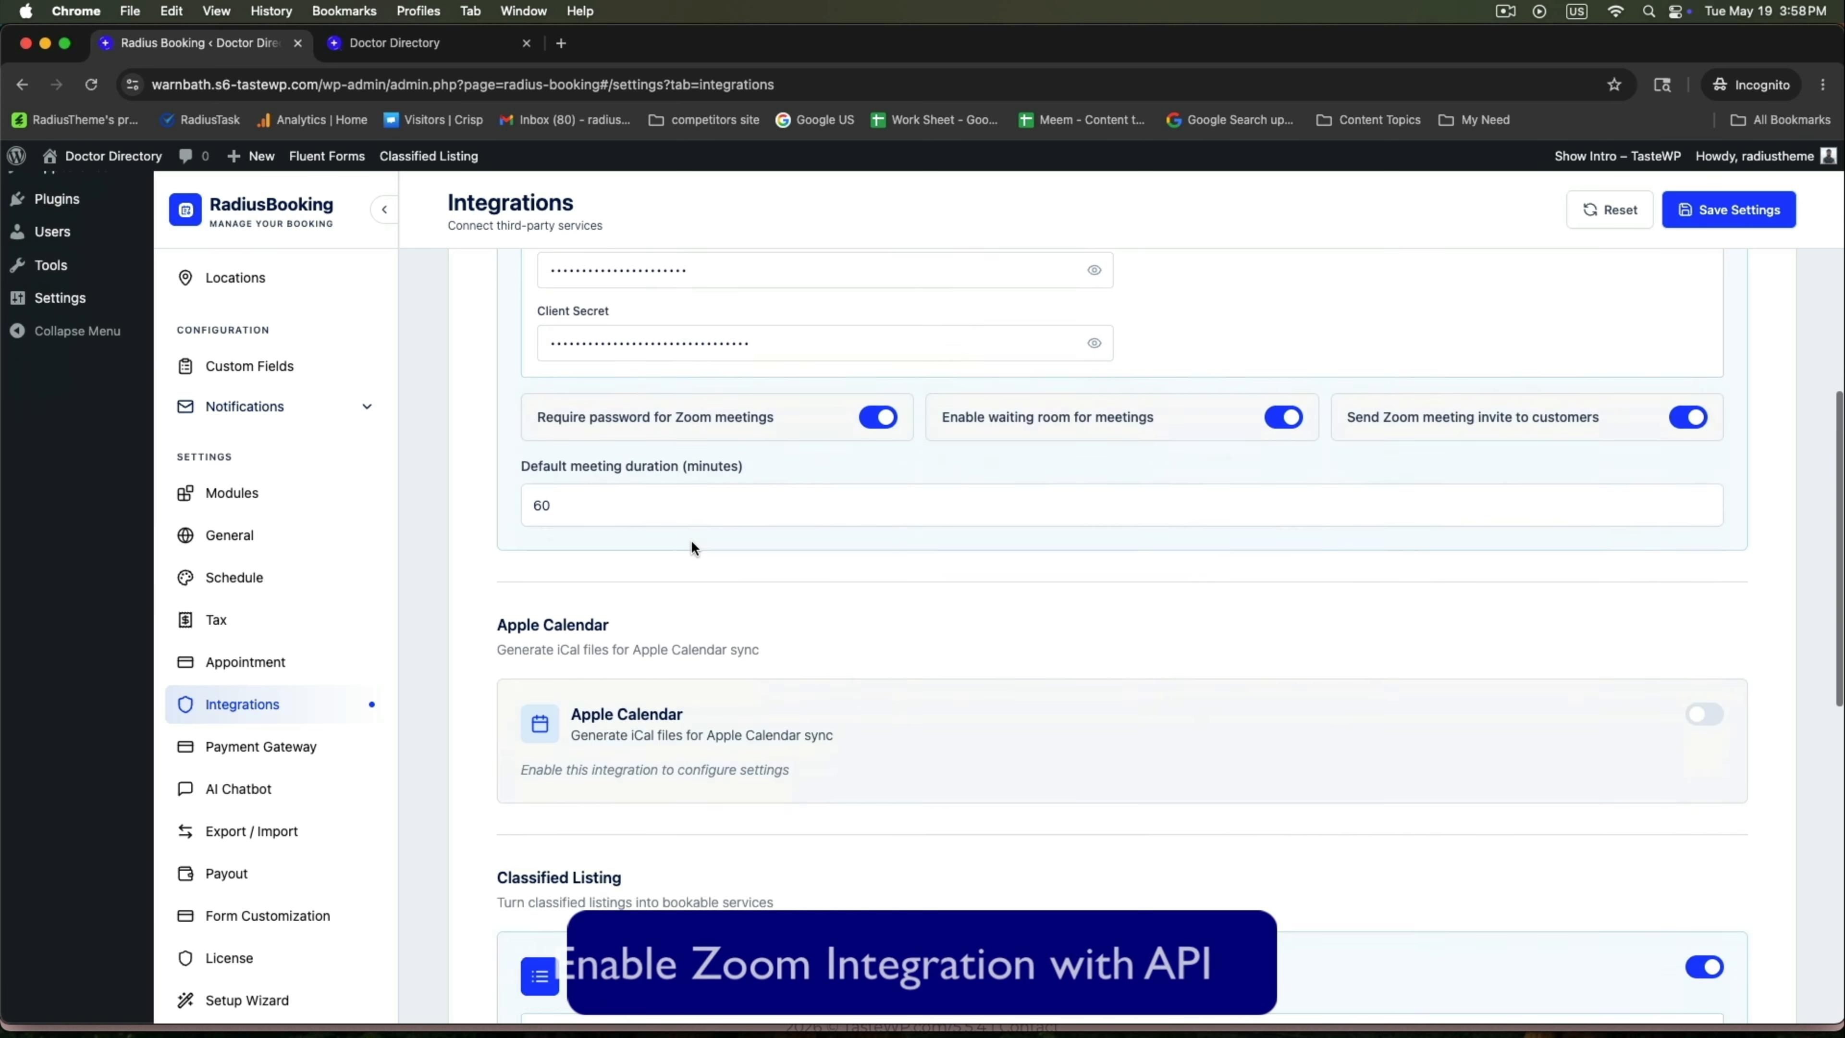
scroll(691, 539, "down", 4)
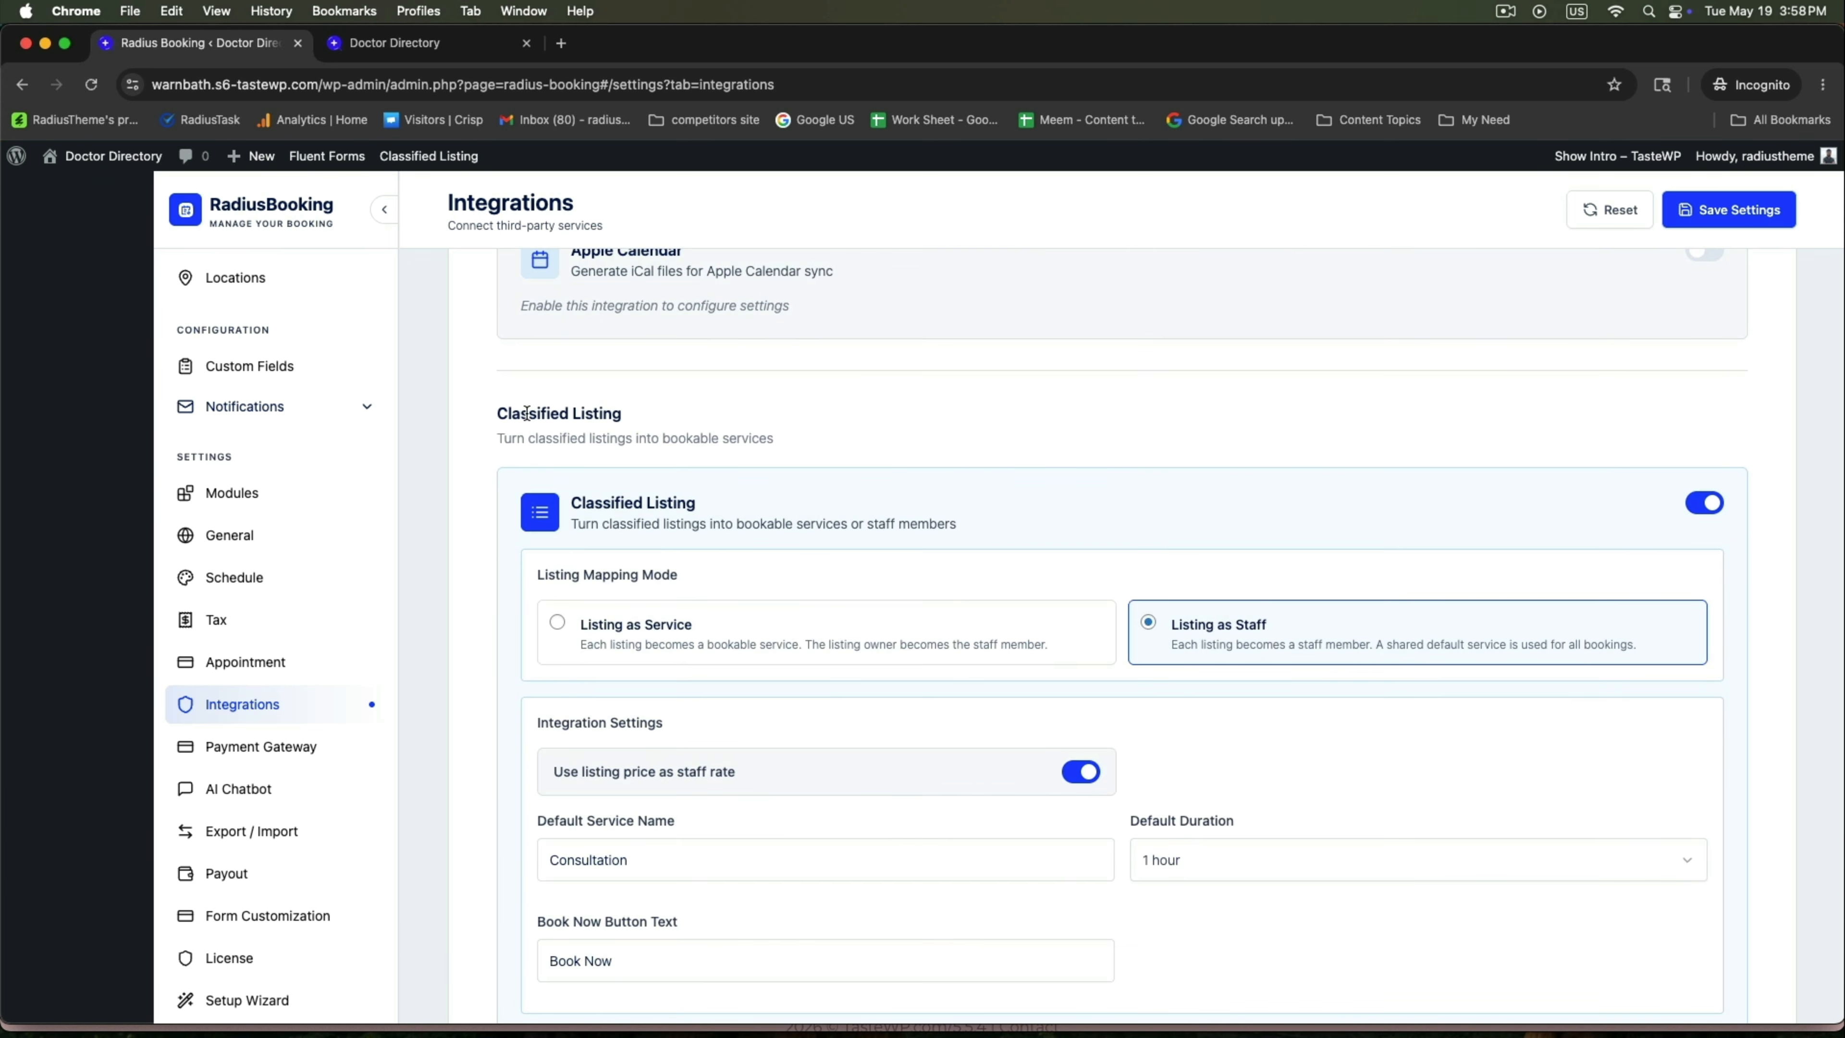
scroll(1640, 669, "down", 5)
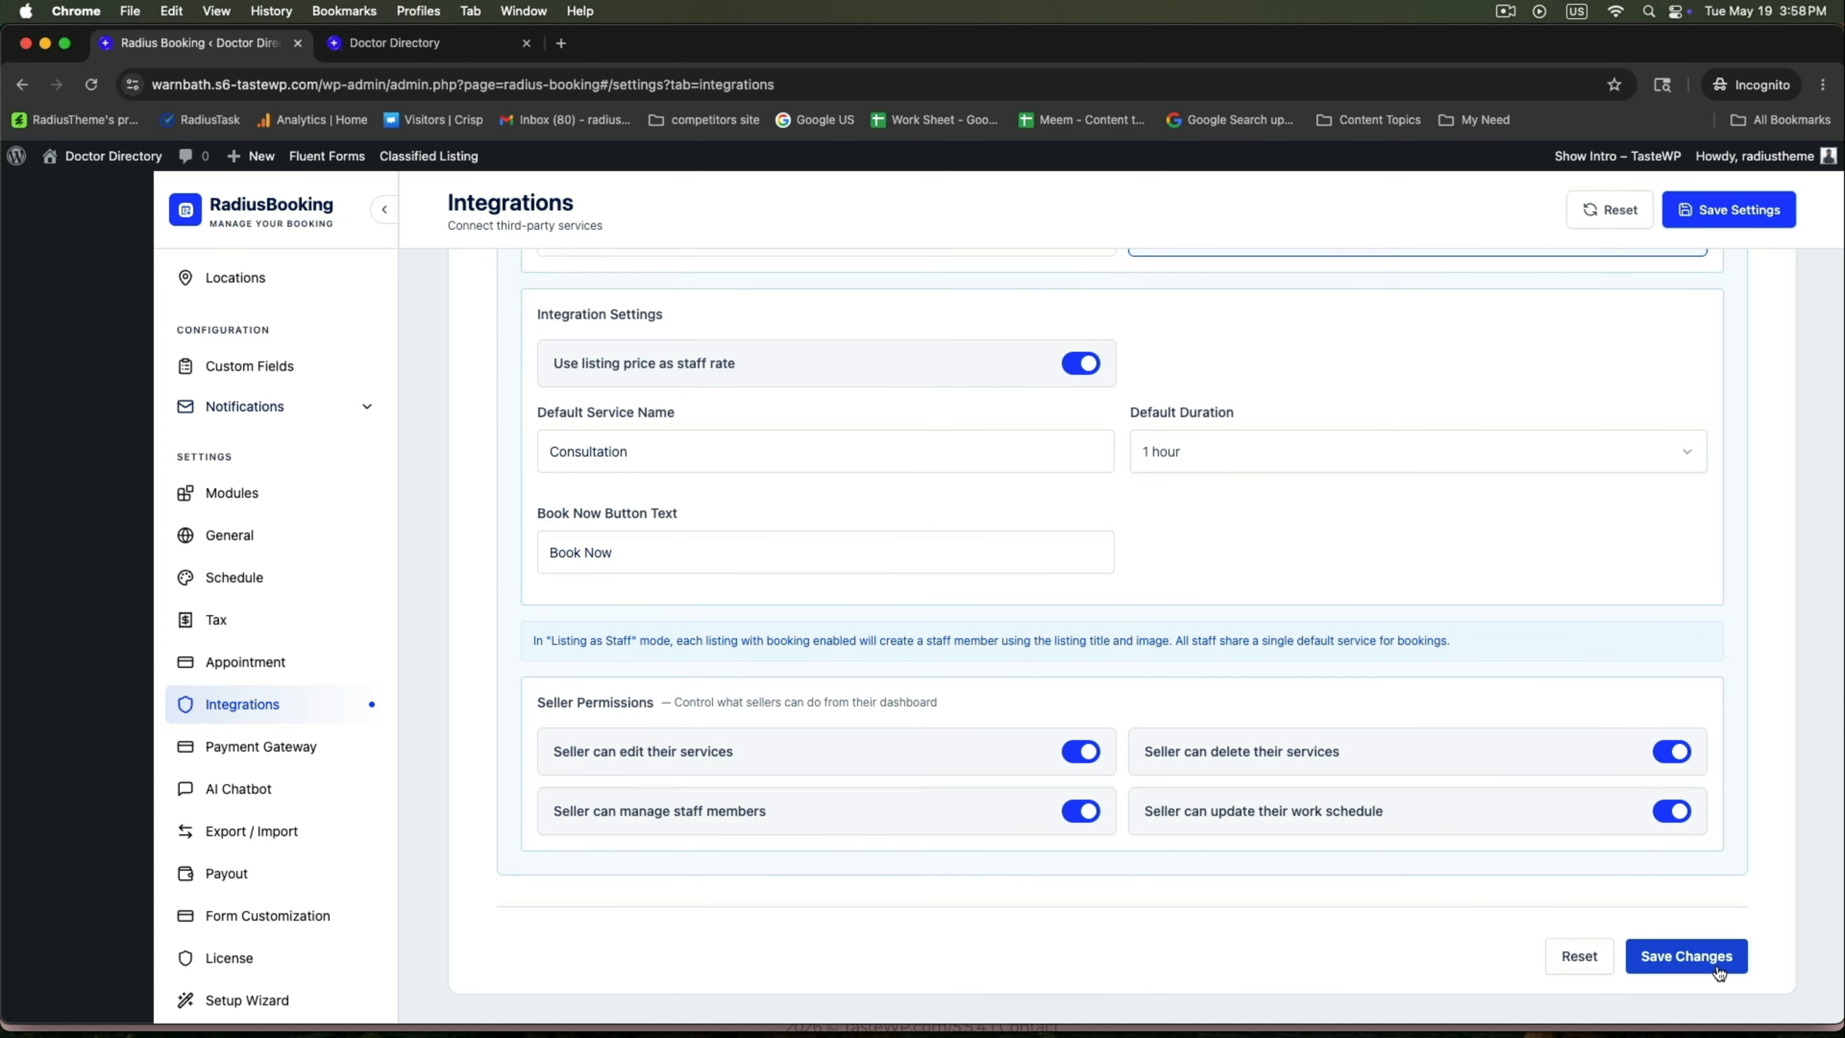
left_click(1715, 970)
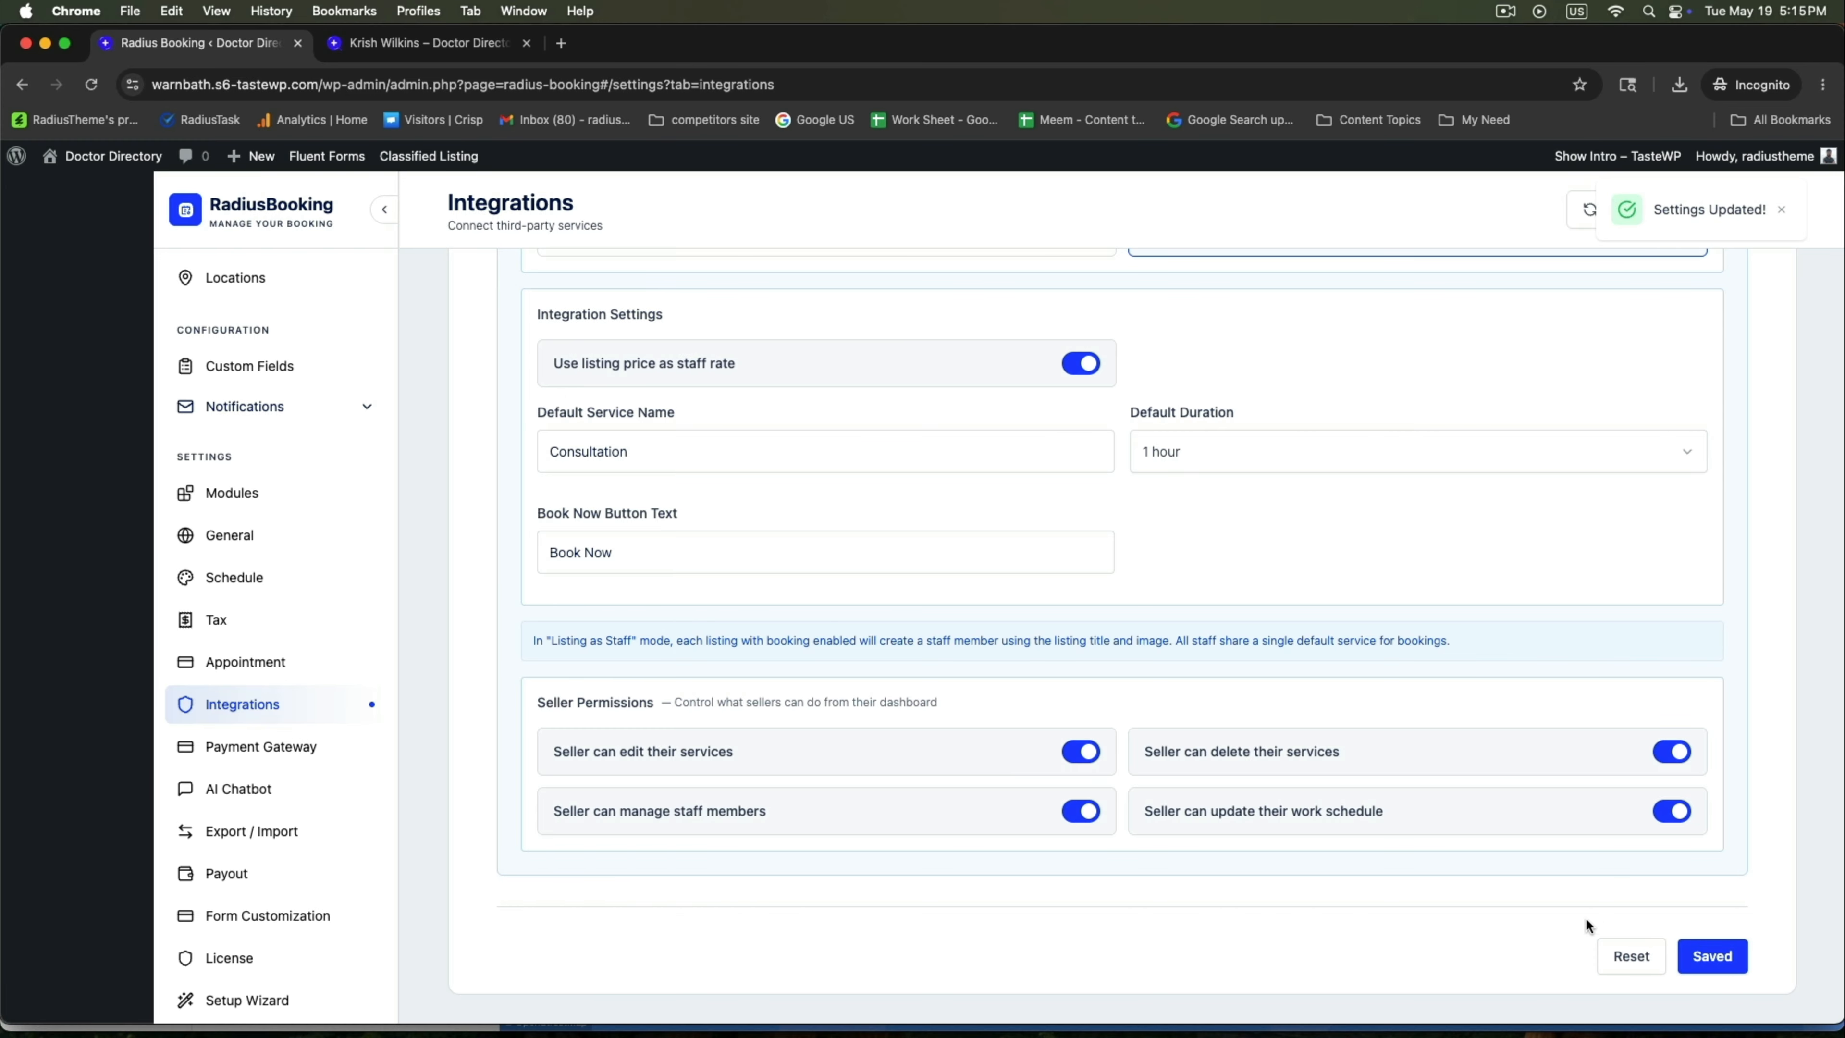
scroll(292, 564, "up", 5)
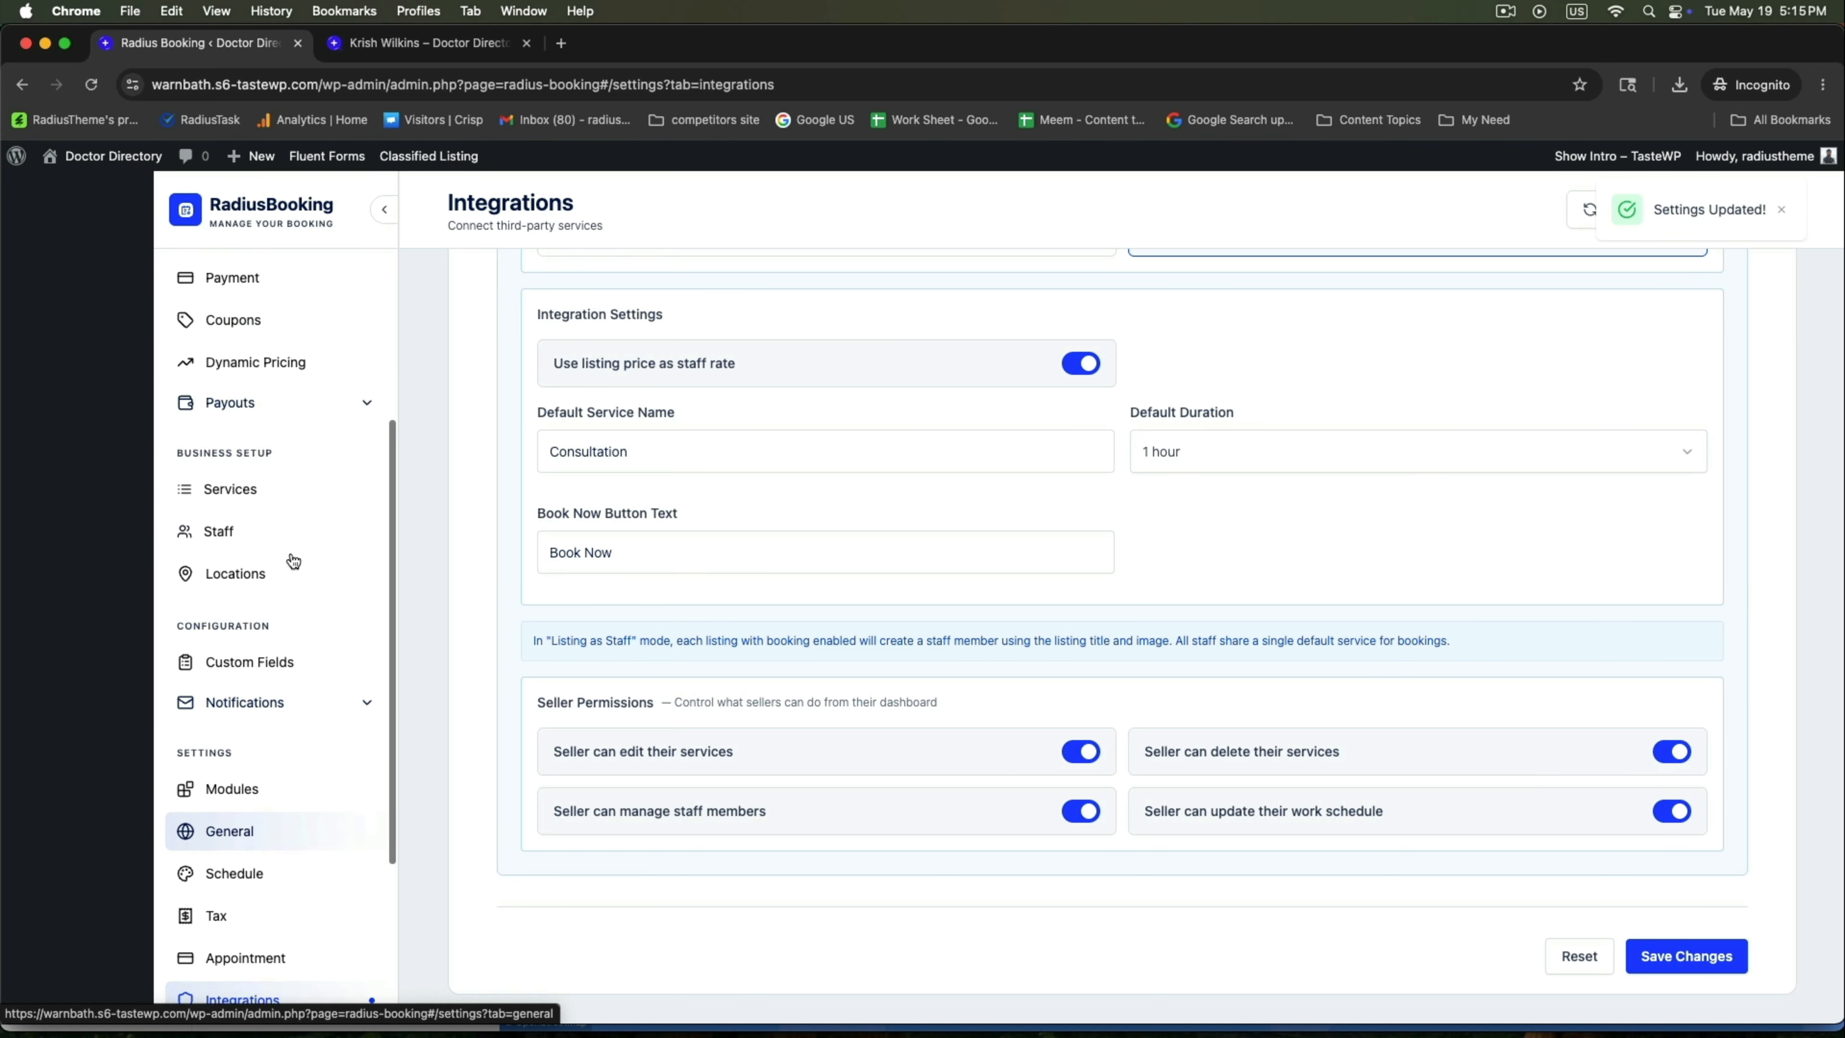
Edit the Consultation service and expand Integrations in its Settings tab.
left_click(217, 511)
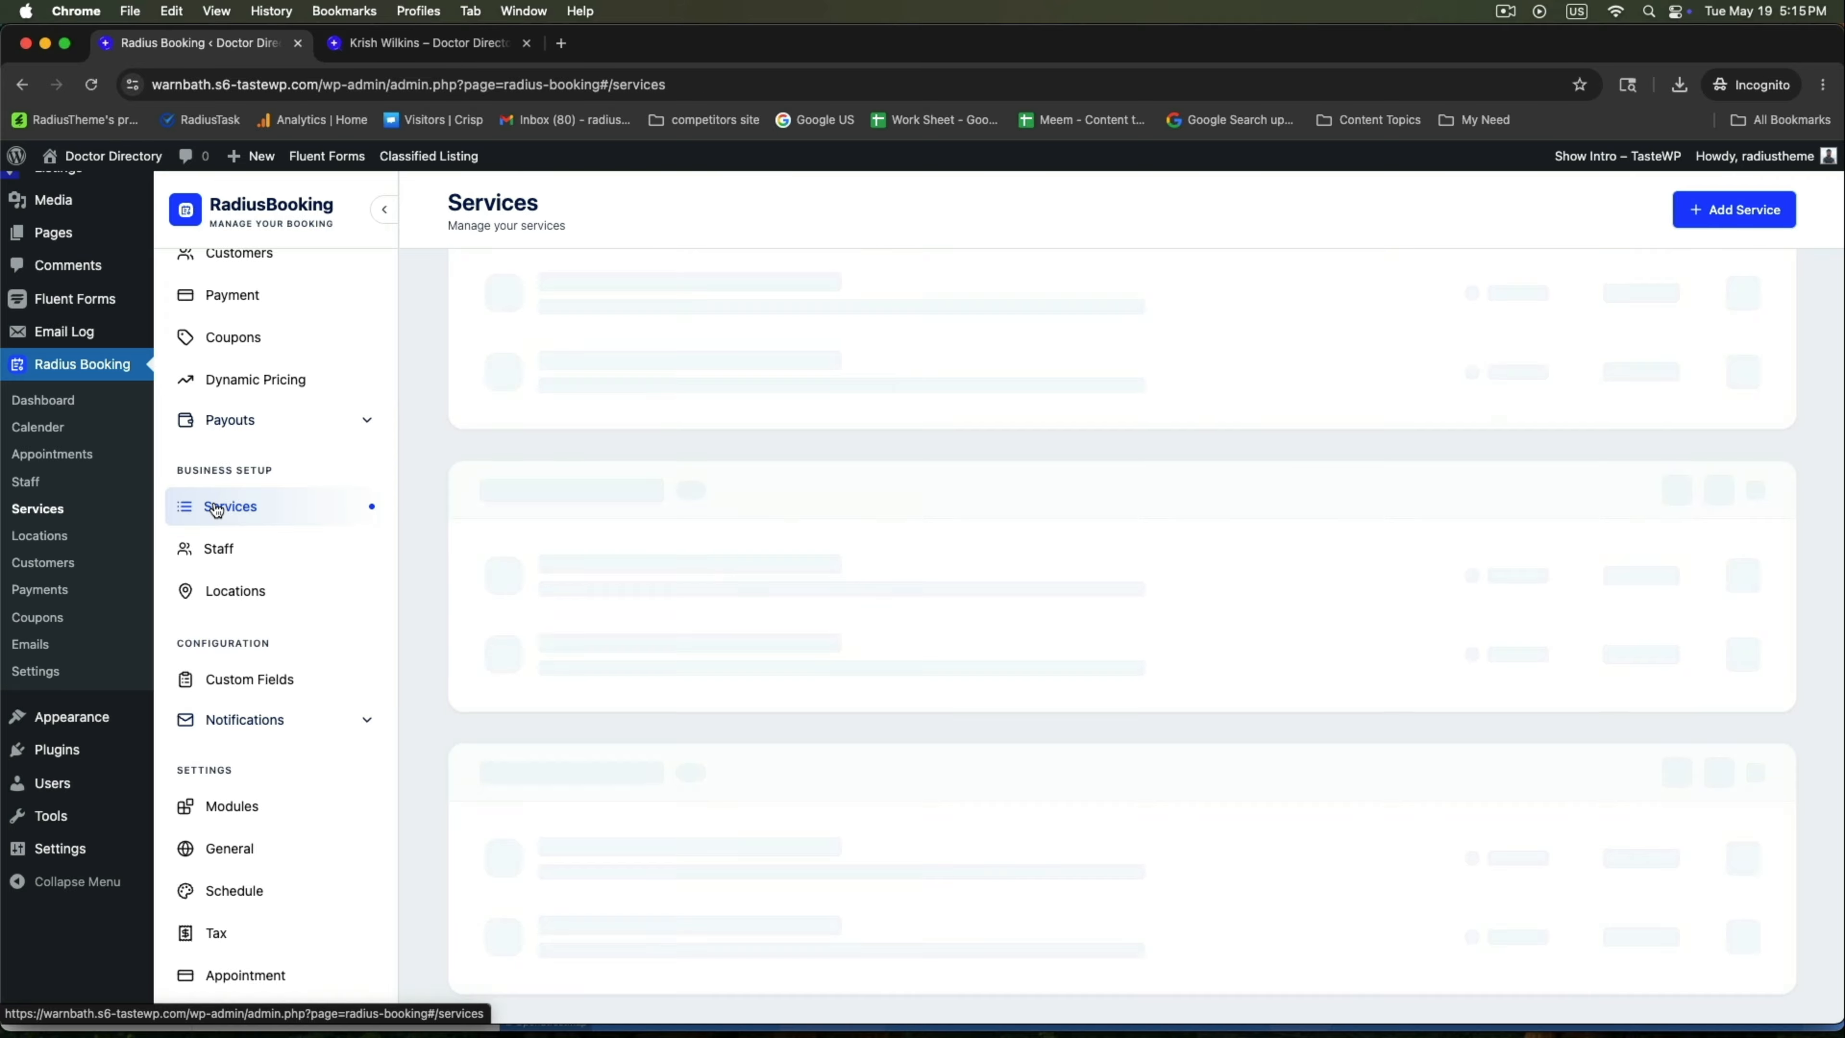
left_click(626, 347)
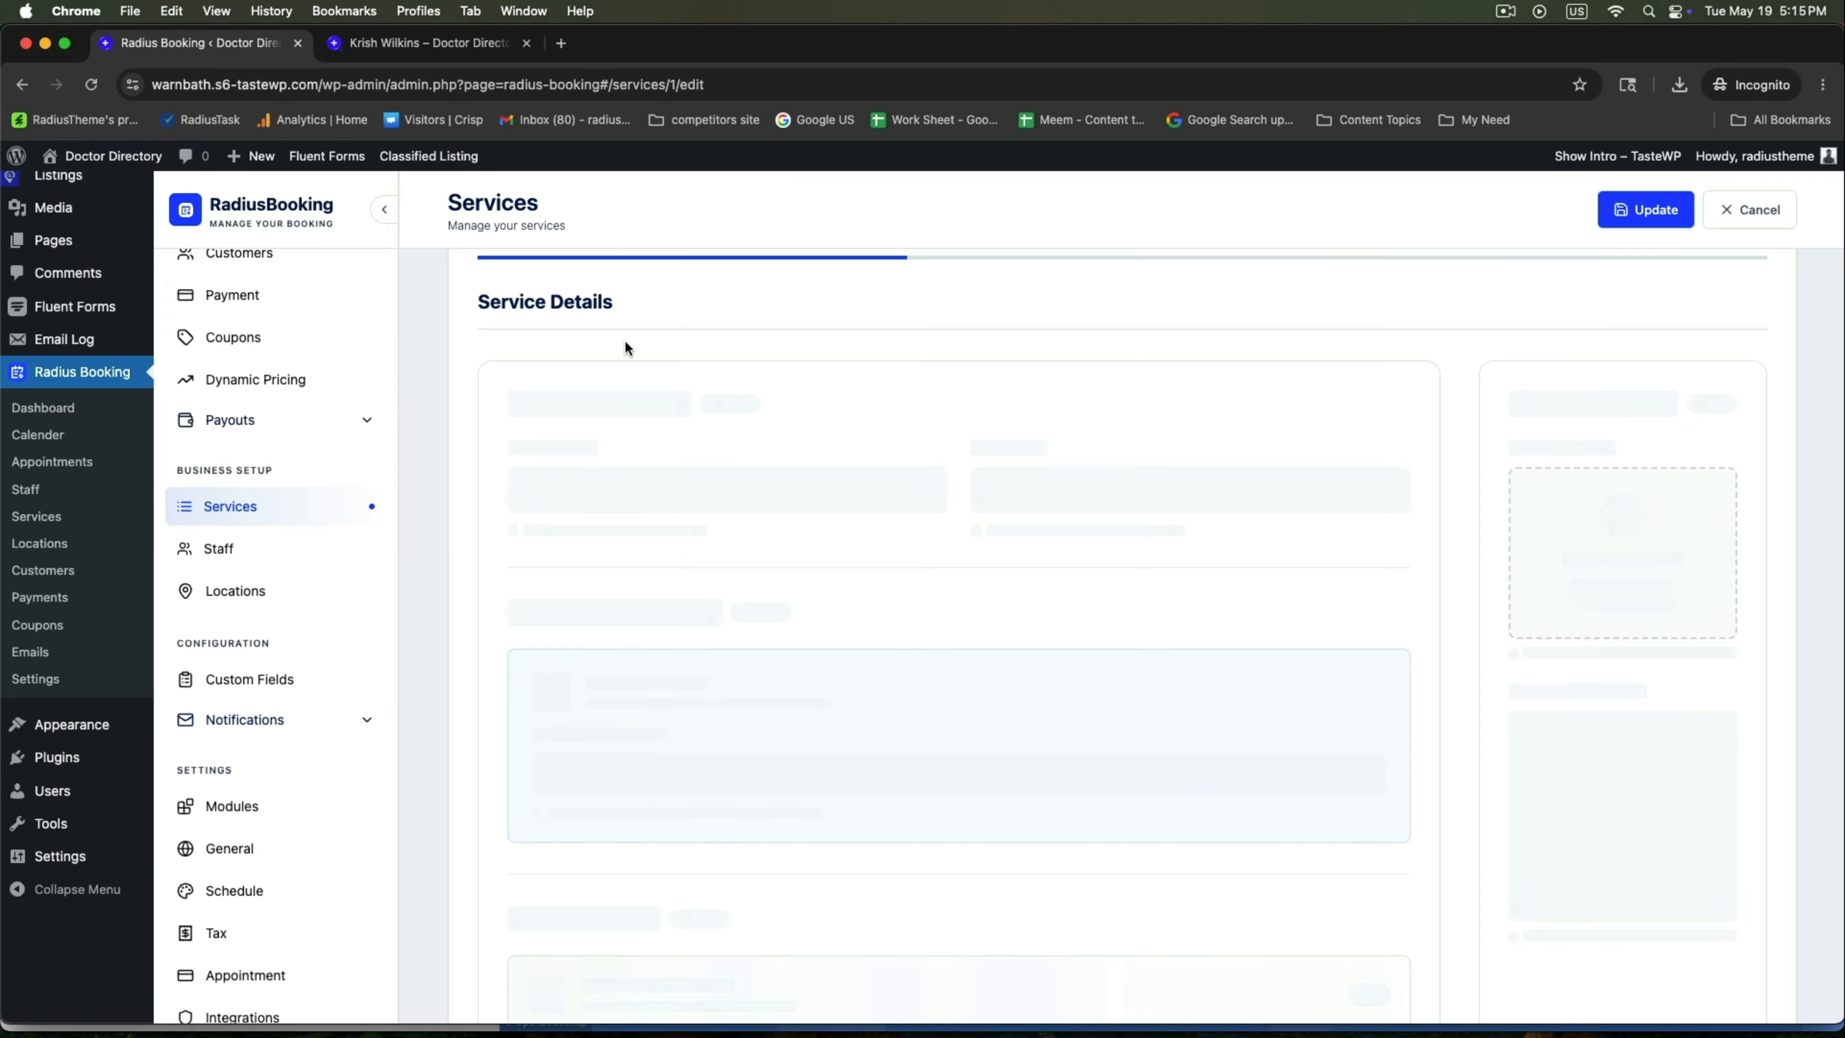
scroll(694, 356, "up", 3)
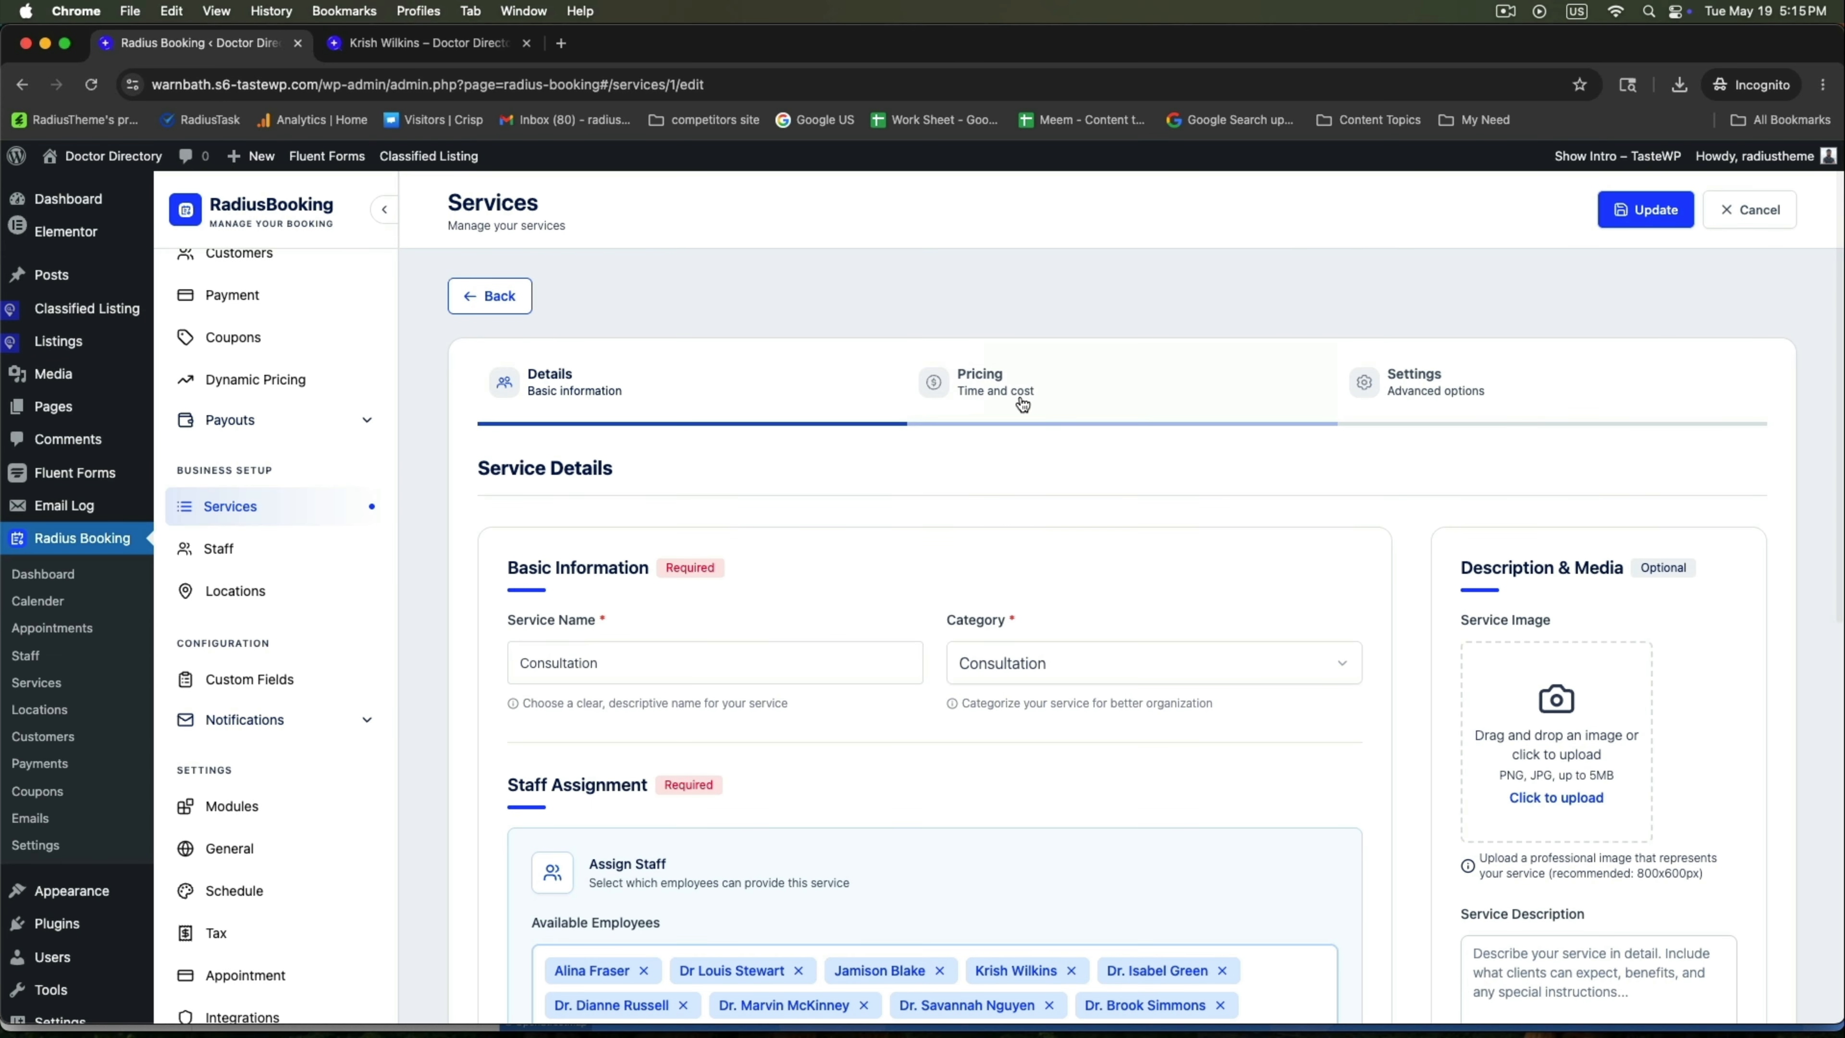
left_click(1418, 381)
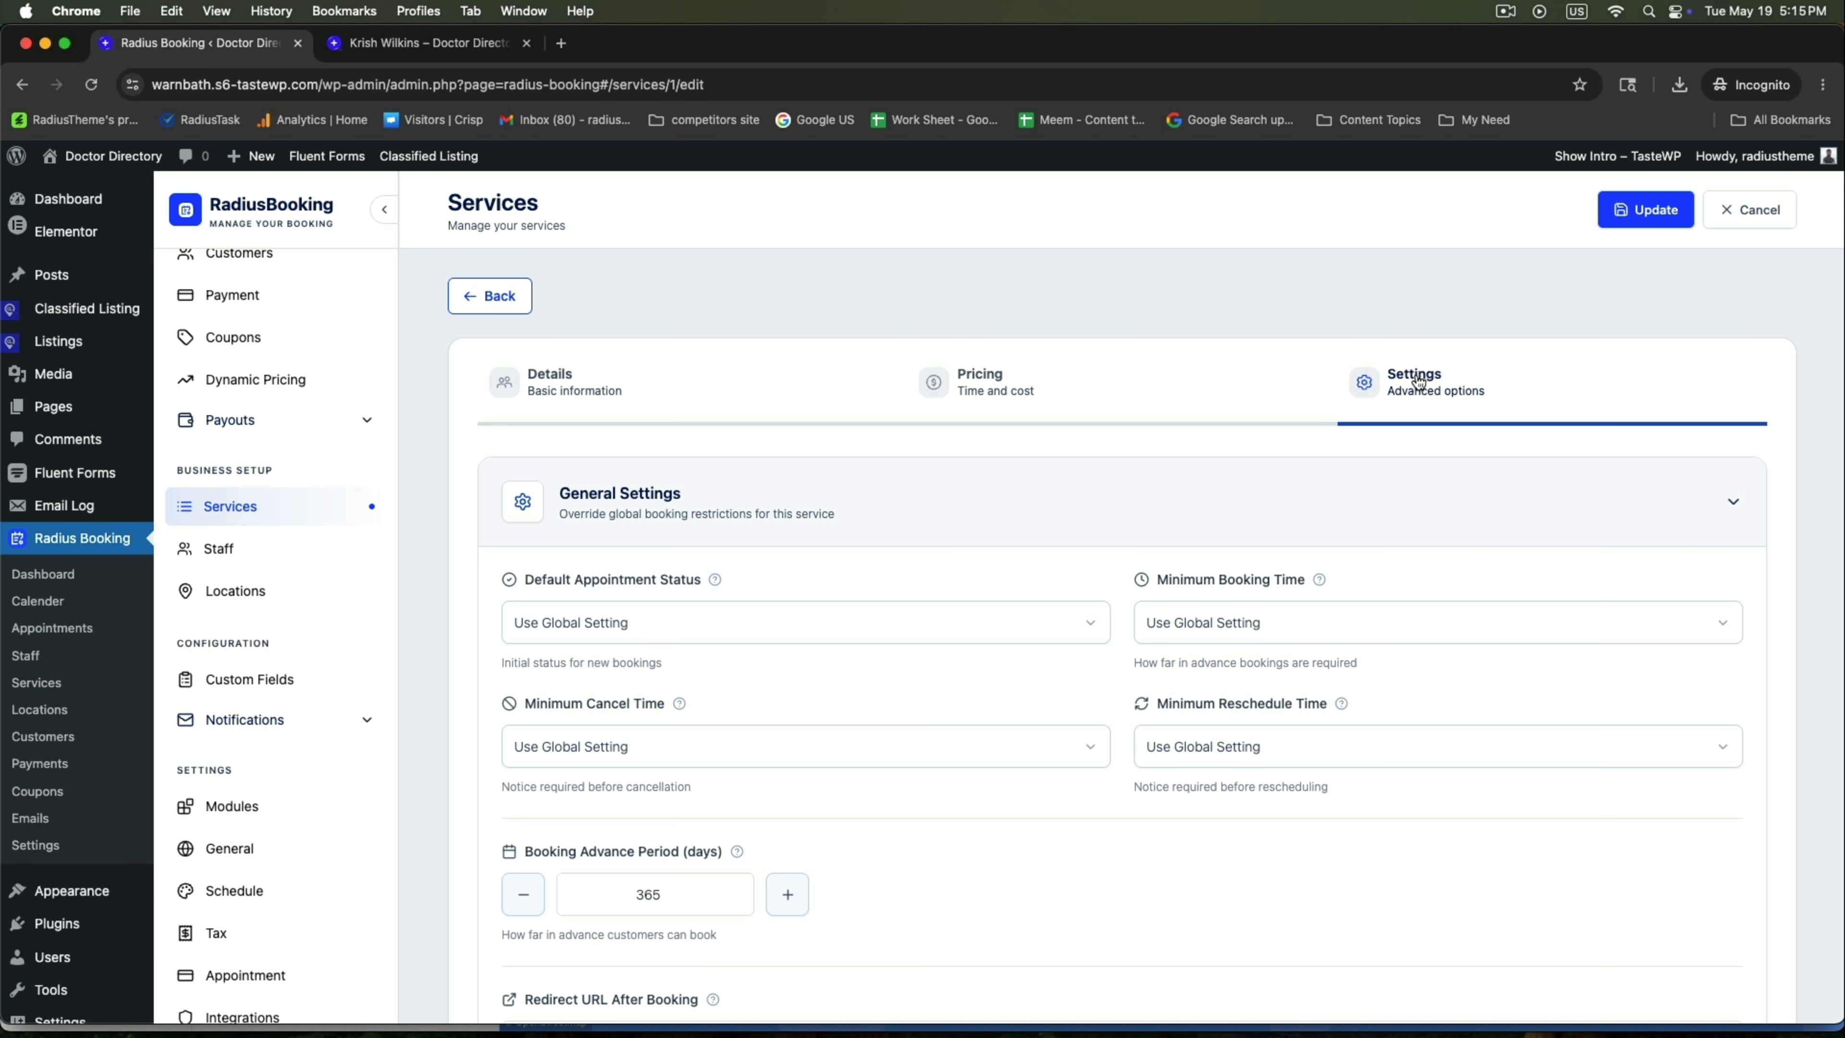
scroll(908, 529, "down", 5)
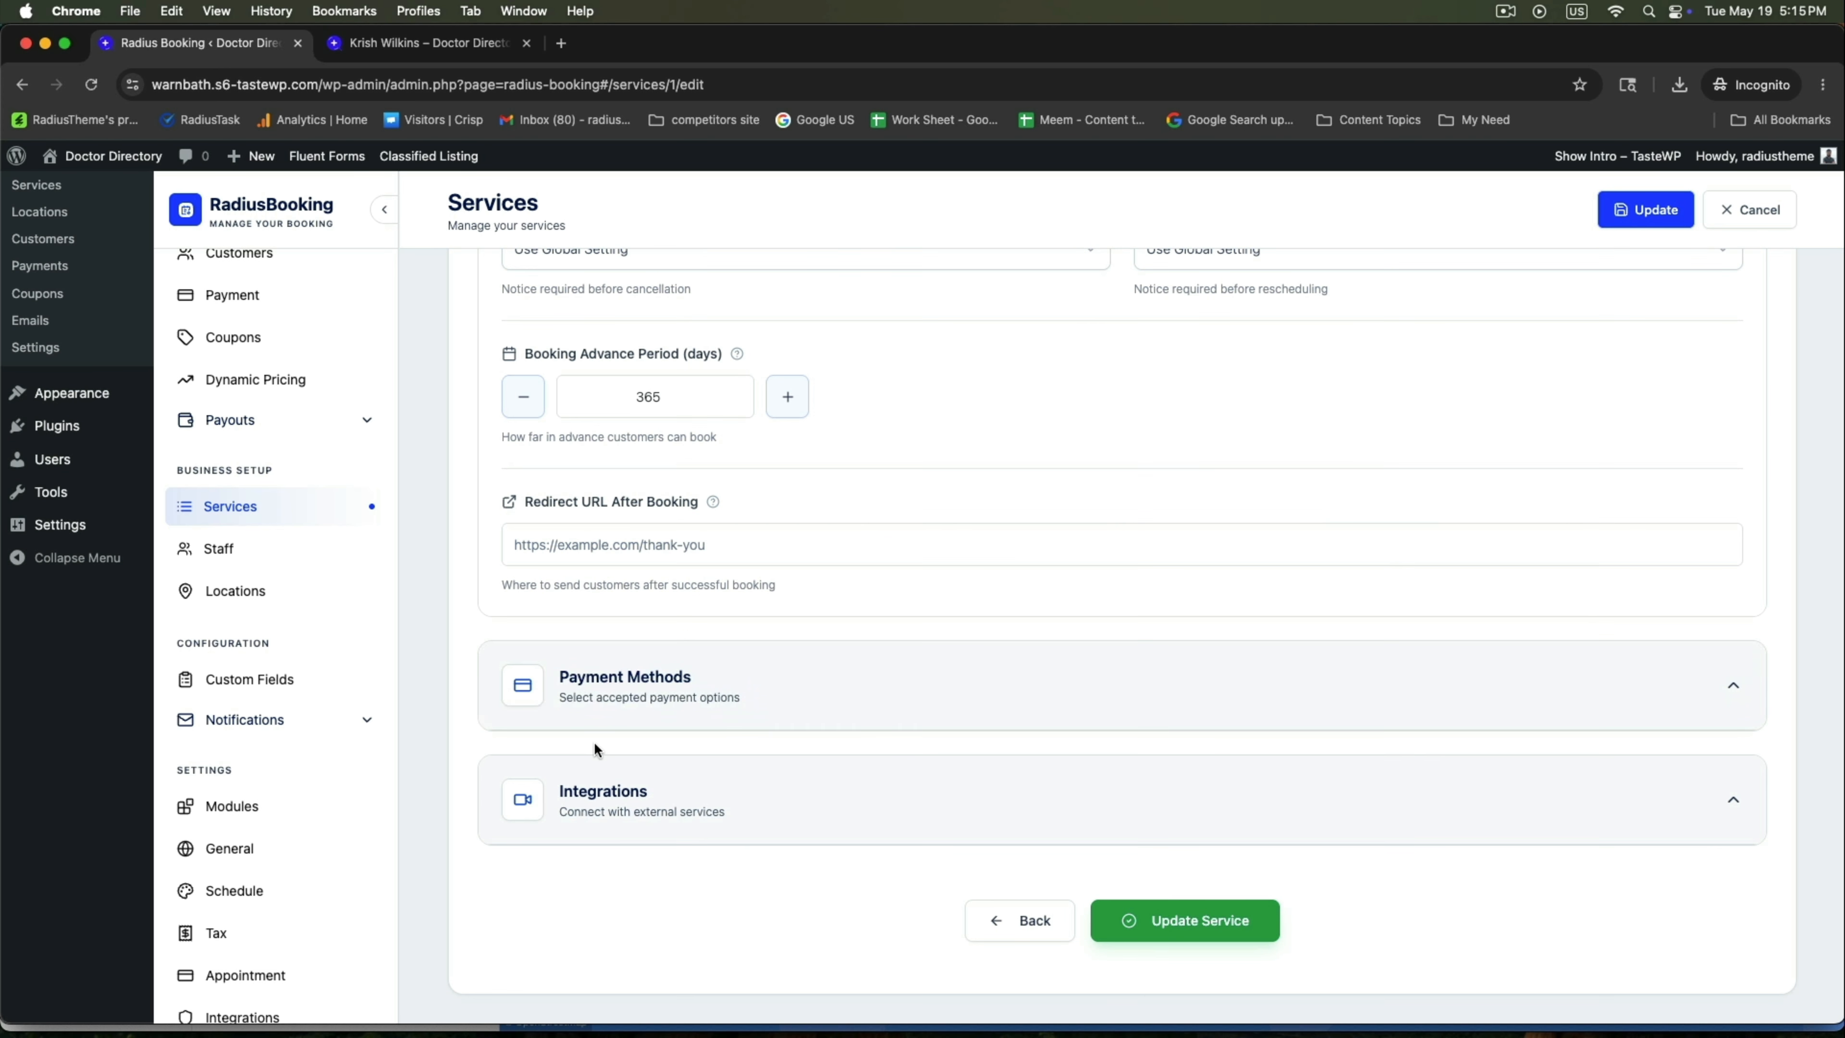
left_click(1735, 803)
Enable Zoom, Google Meet and Google Calendar for Consultation and update the service.
scroll(1474, 802, "down", 5)
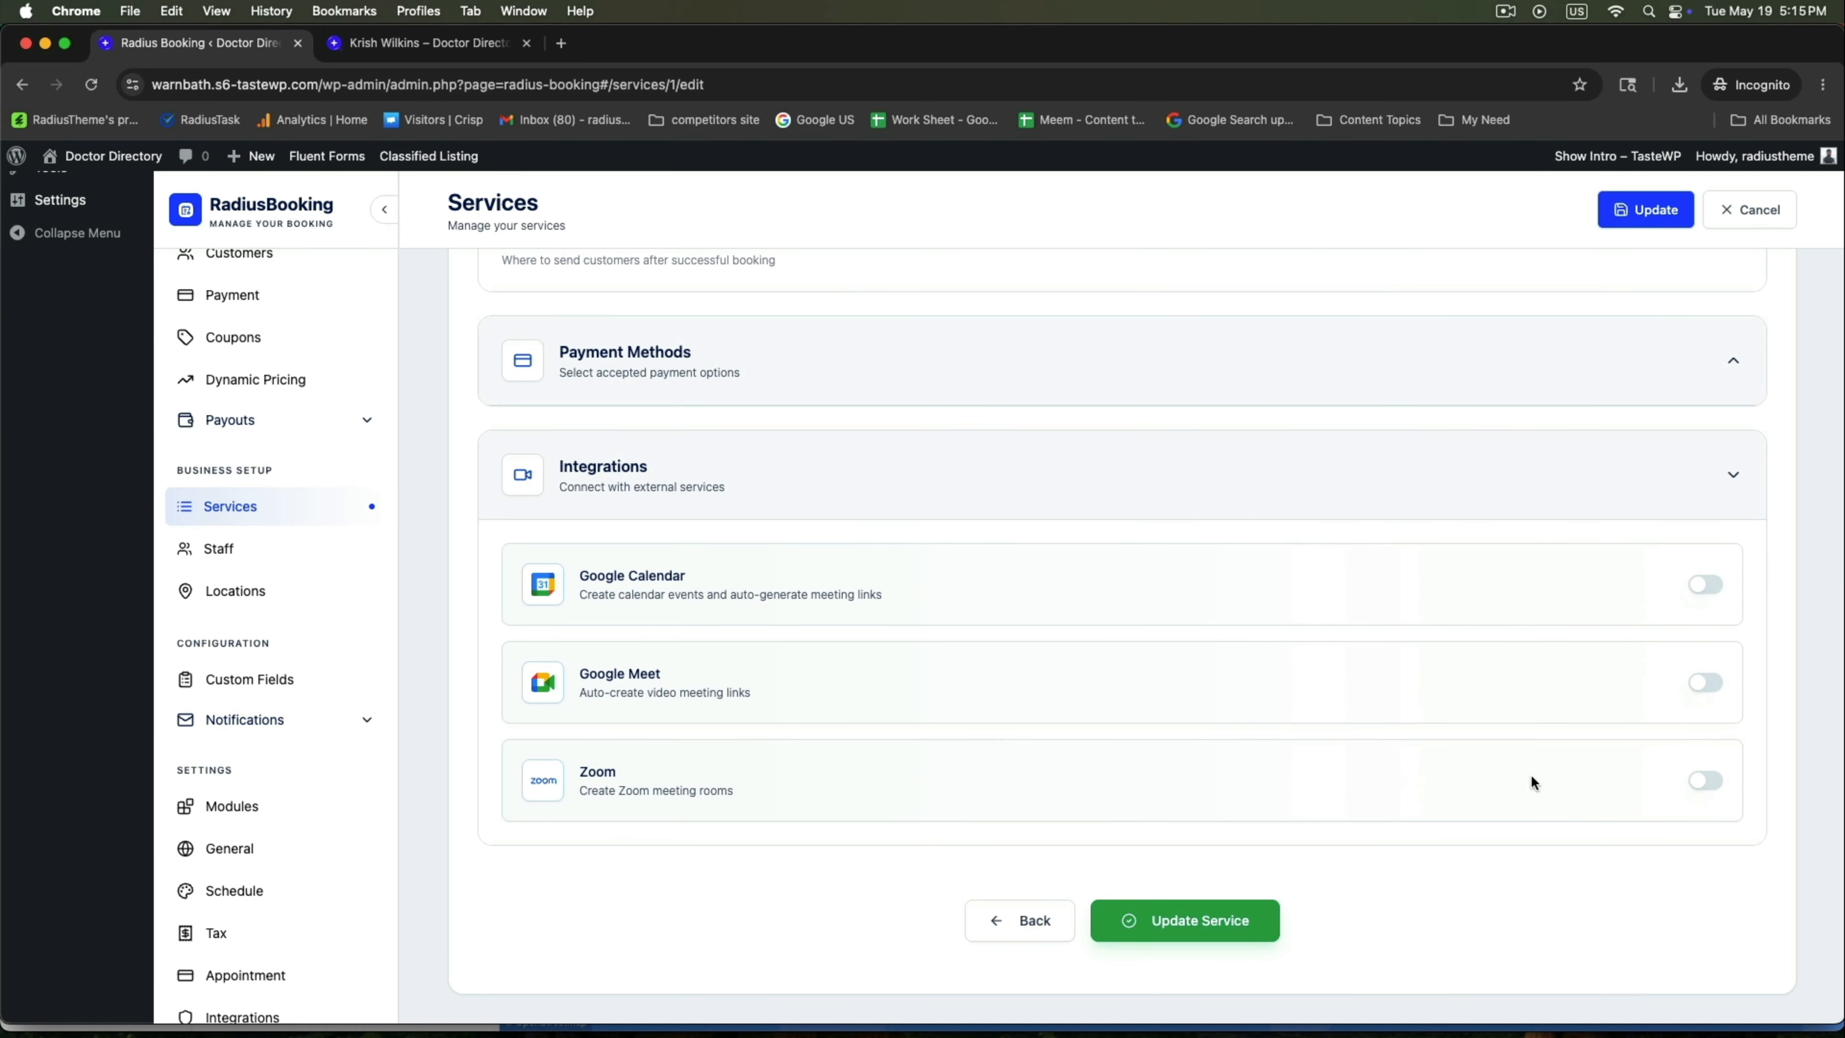
left_click(1721, 781)
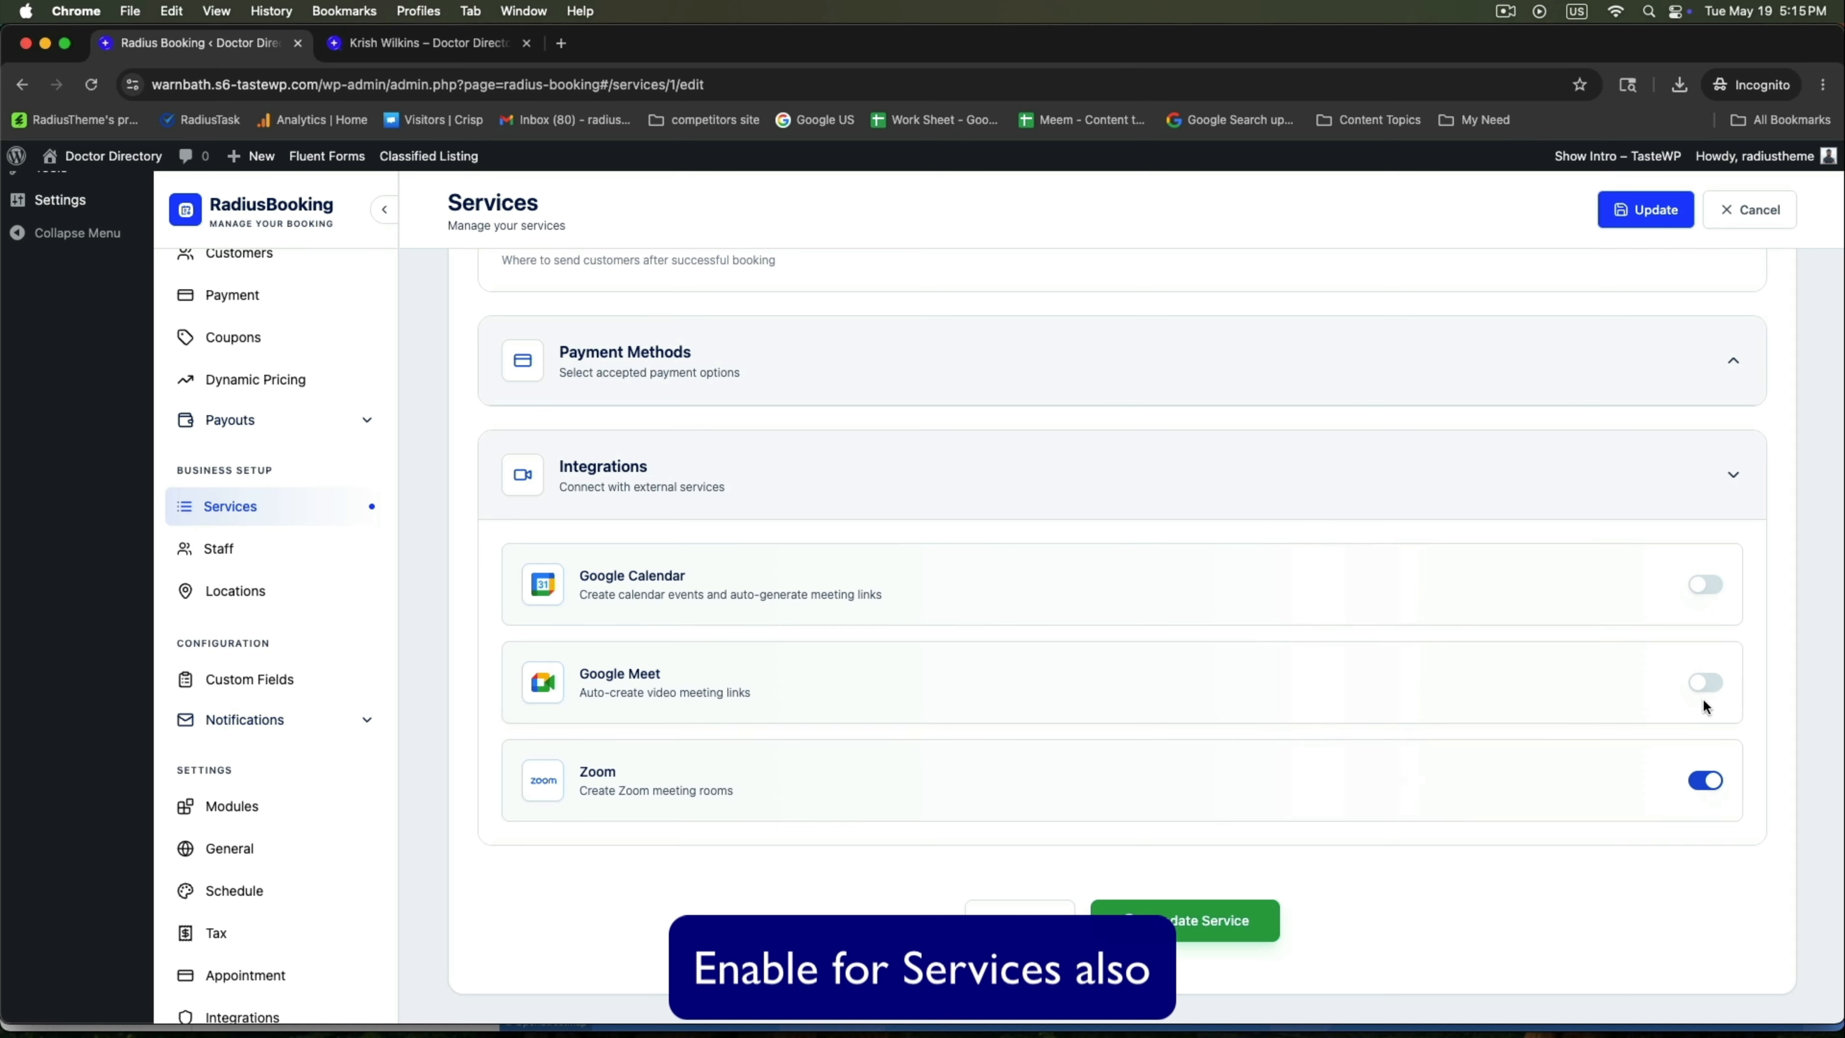
left_click(1717, 685)
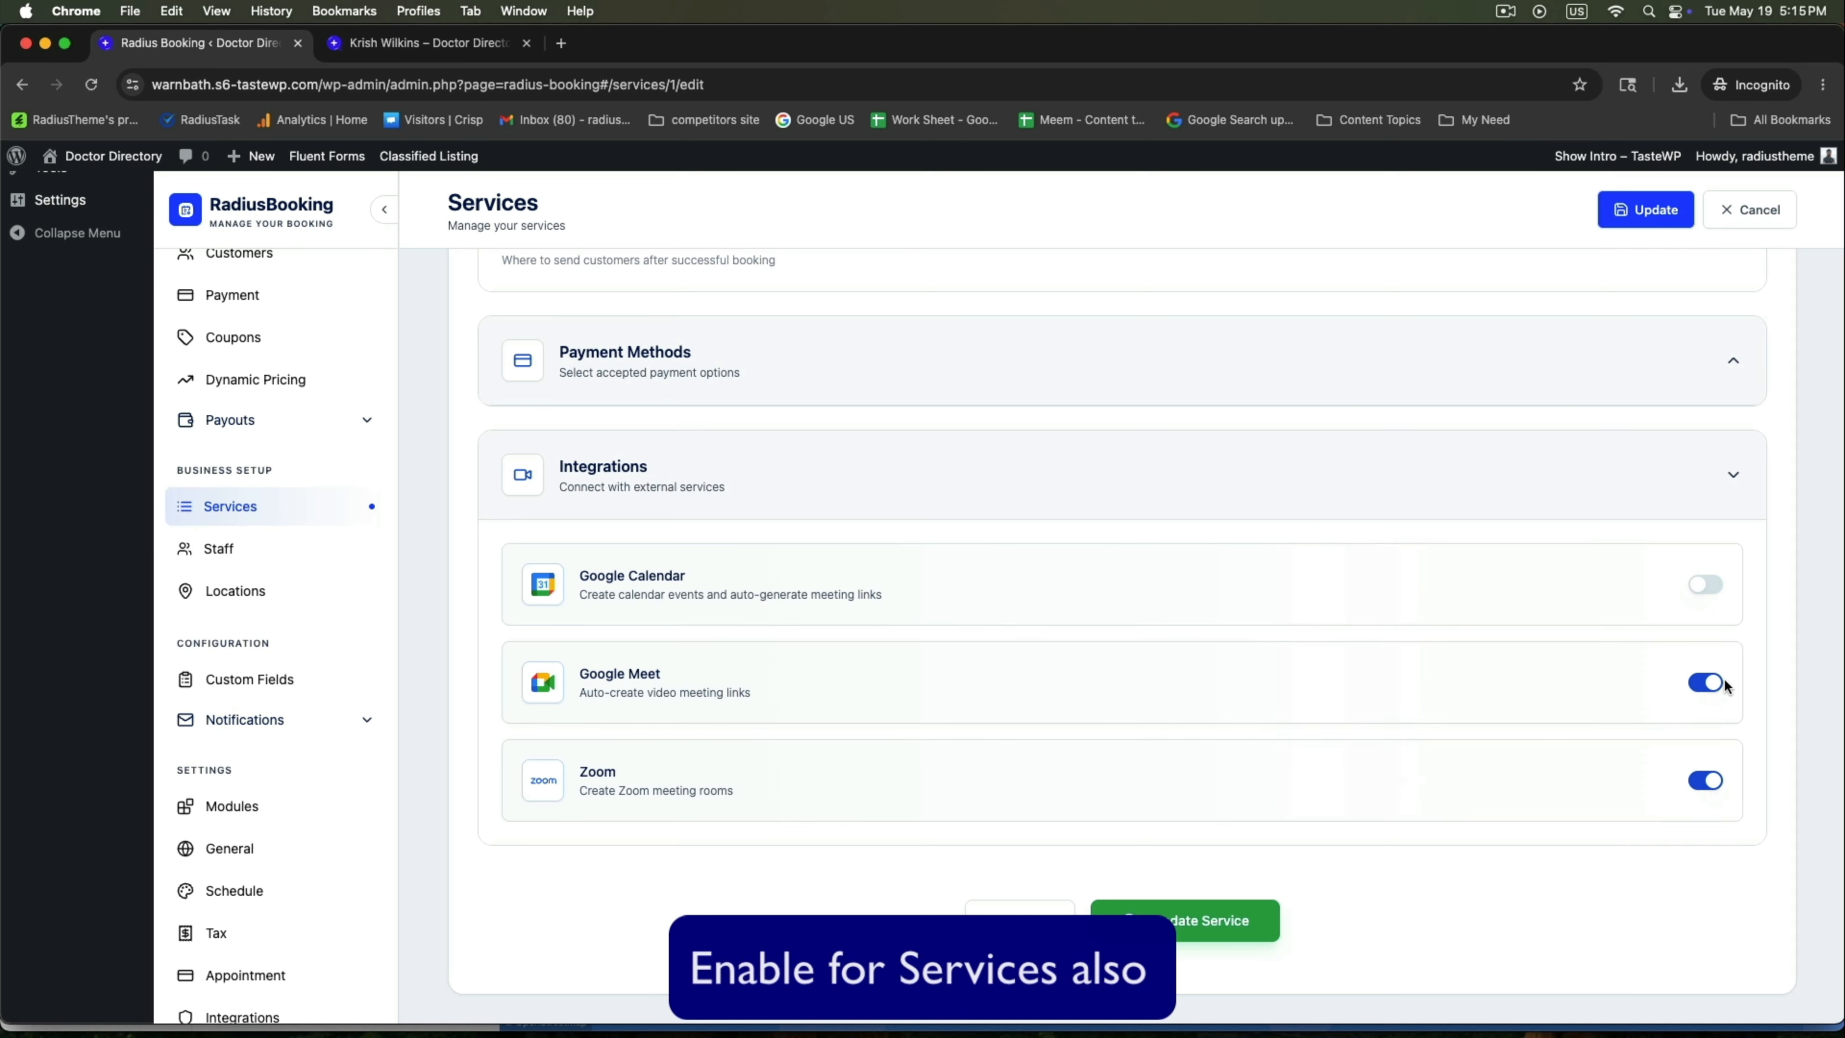
left_click(1718, 587)
left_click(1181, 921)
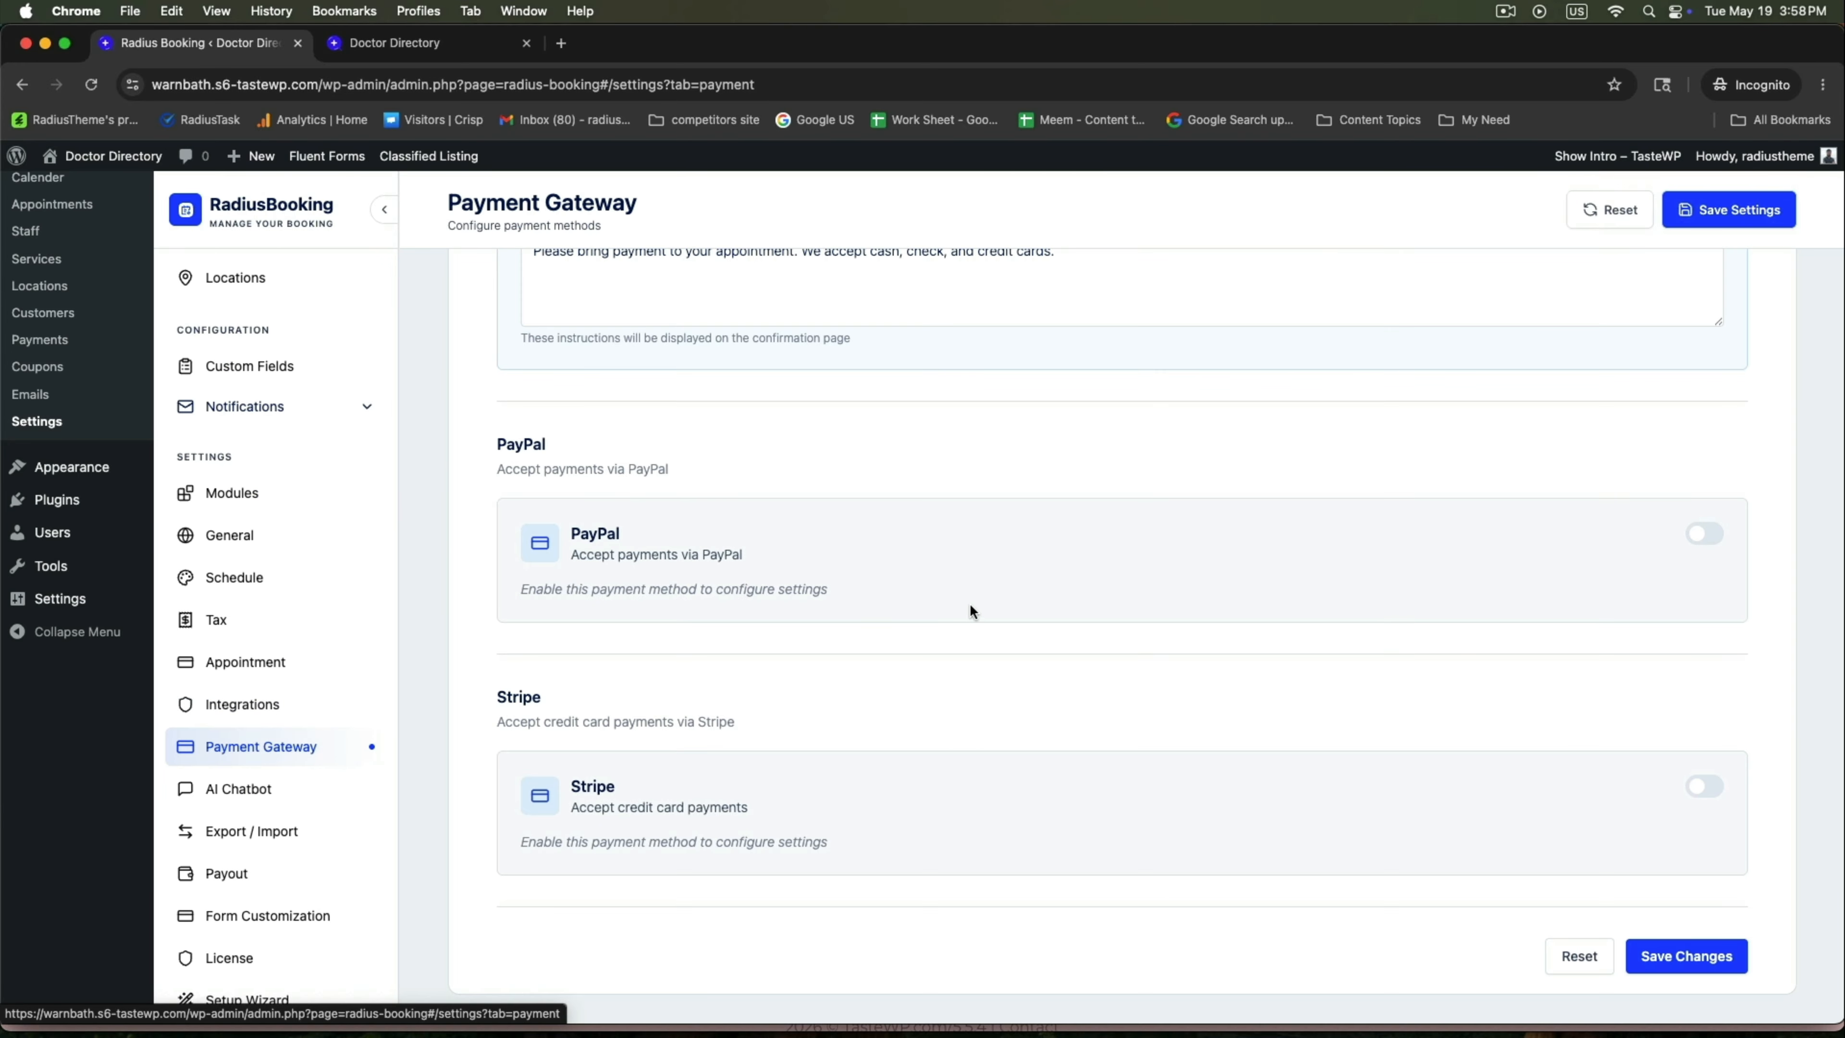
Review the Offline Payment and PayPal gateways, leaving PayPal switched off.
scroll(944, 614, "up", 5)
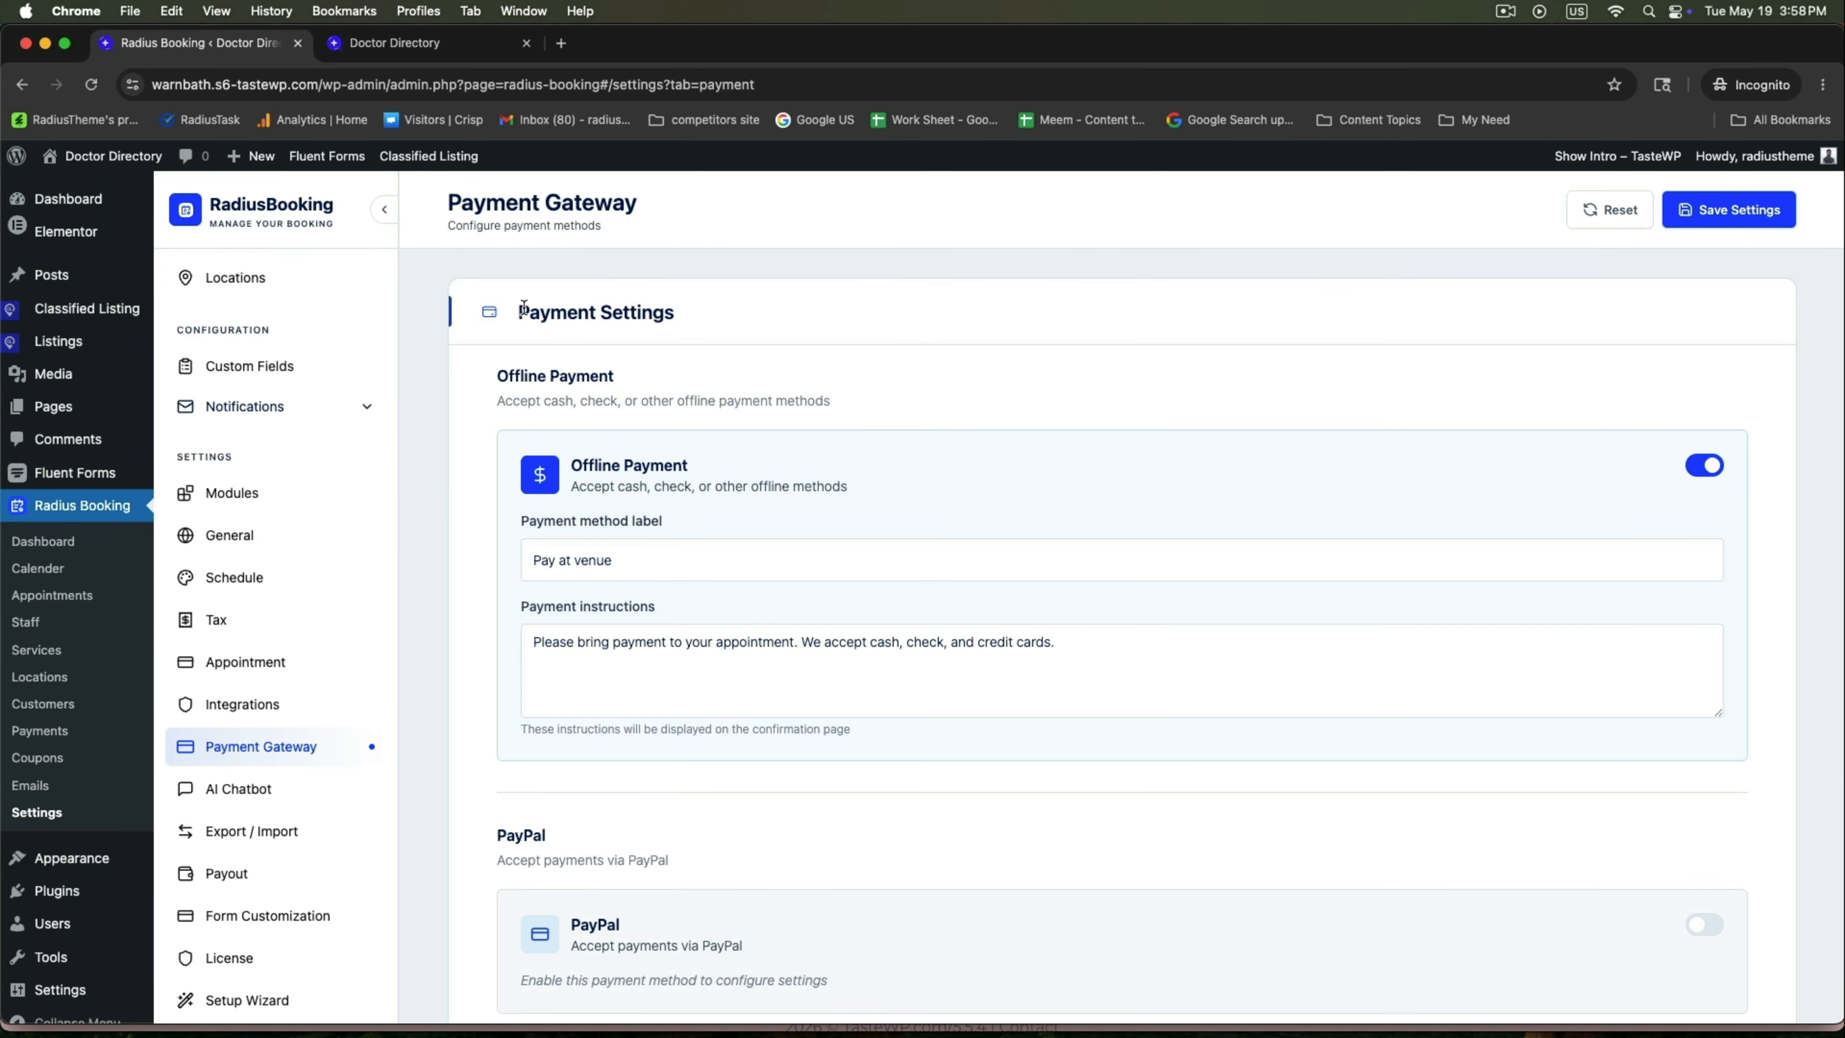
left_click_drag(517, 303, 711, 327)
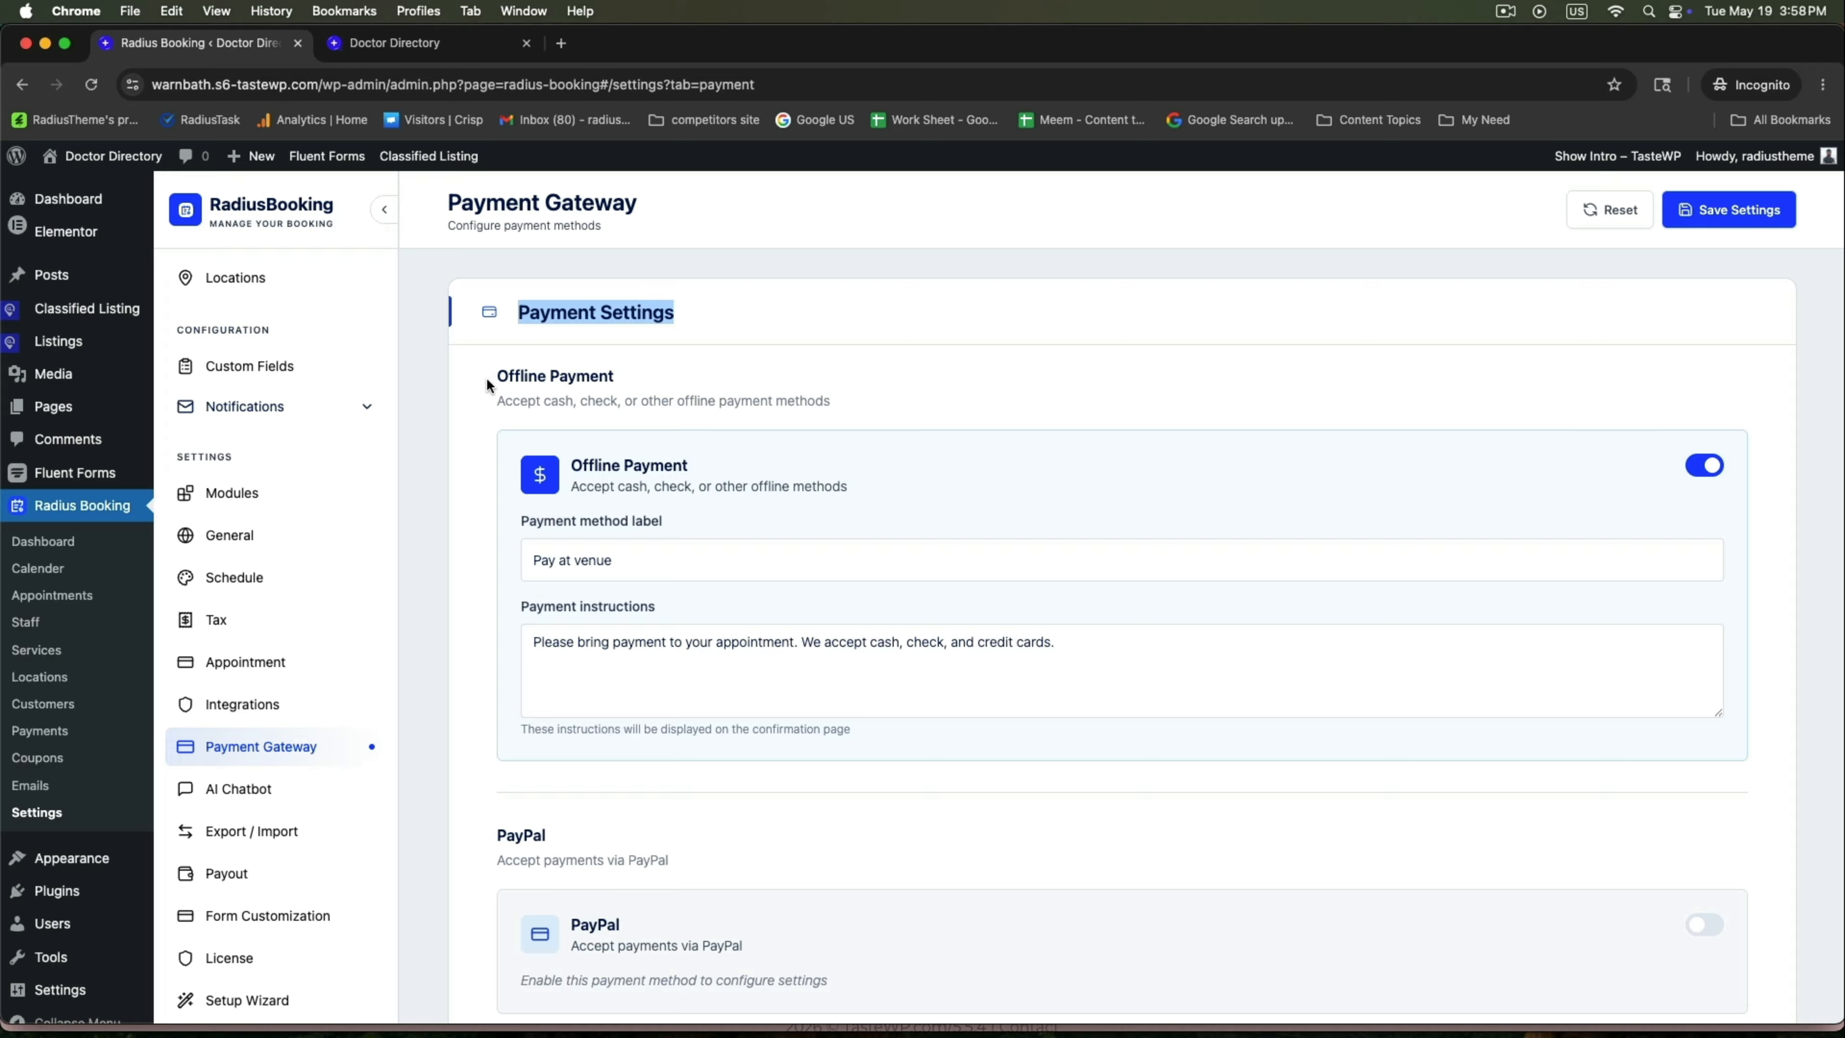
left_click_drag(487, 385, 663, 386)
scroll(972, 699, "down", 5)
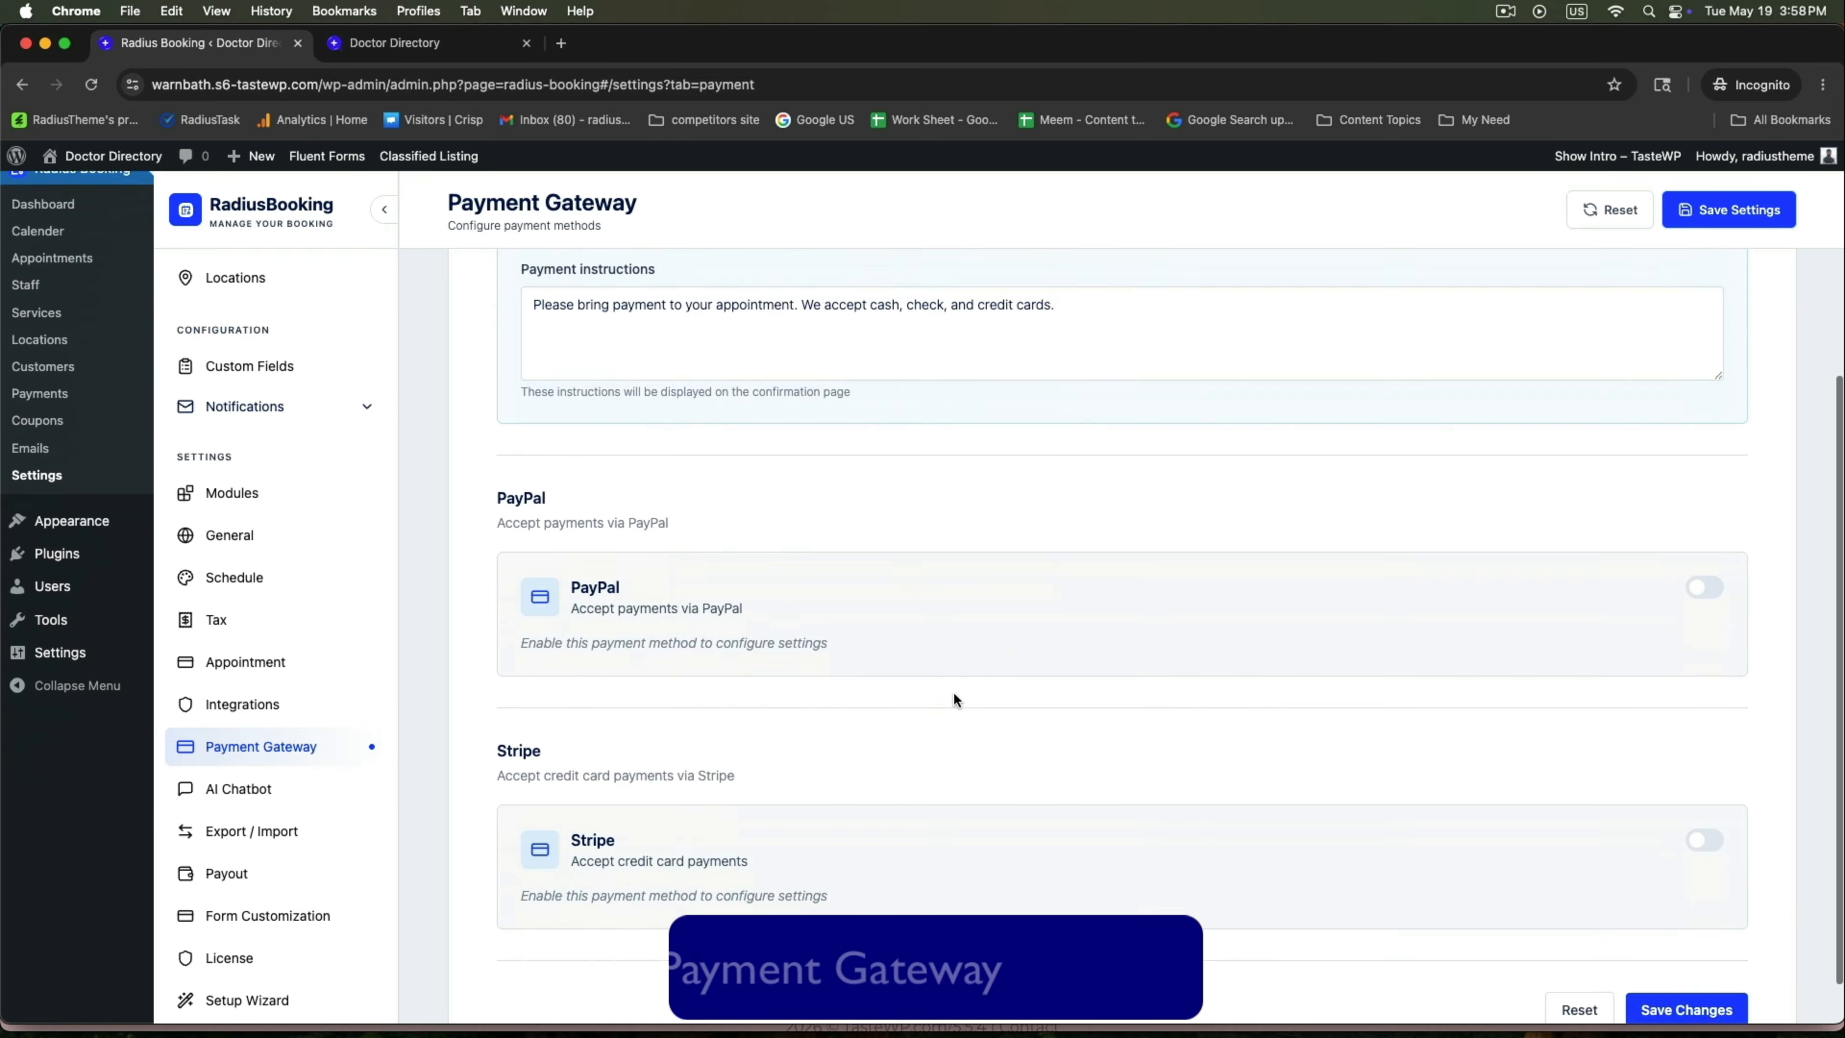
left_click_drag(495, 451, 685, 457)
left_click(1711, 538)
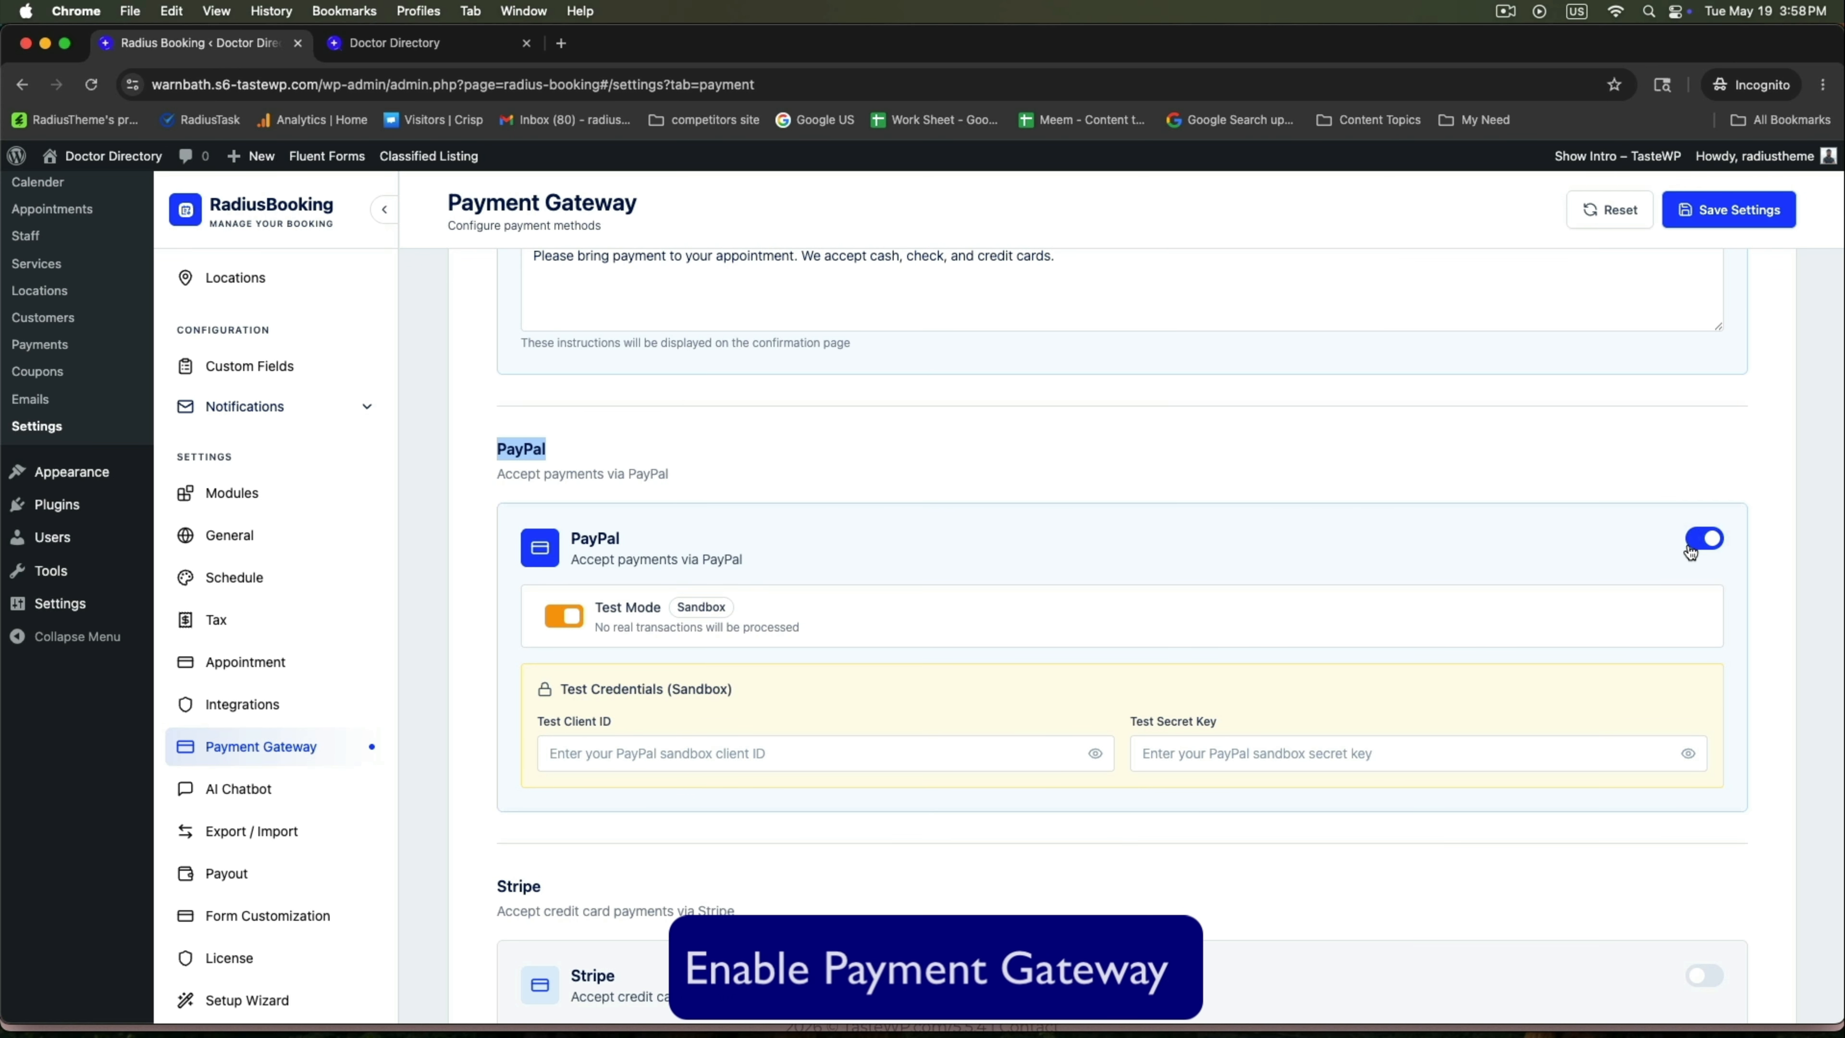
left_click(1704, 537)
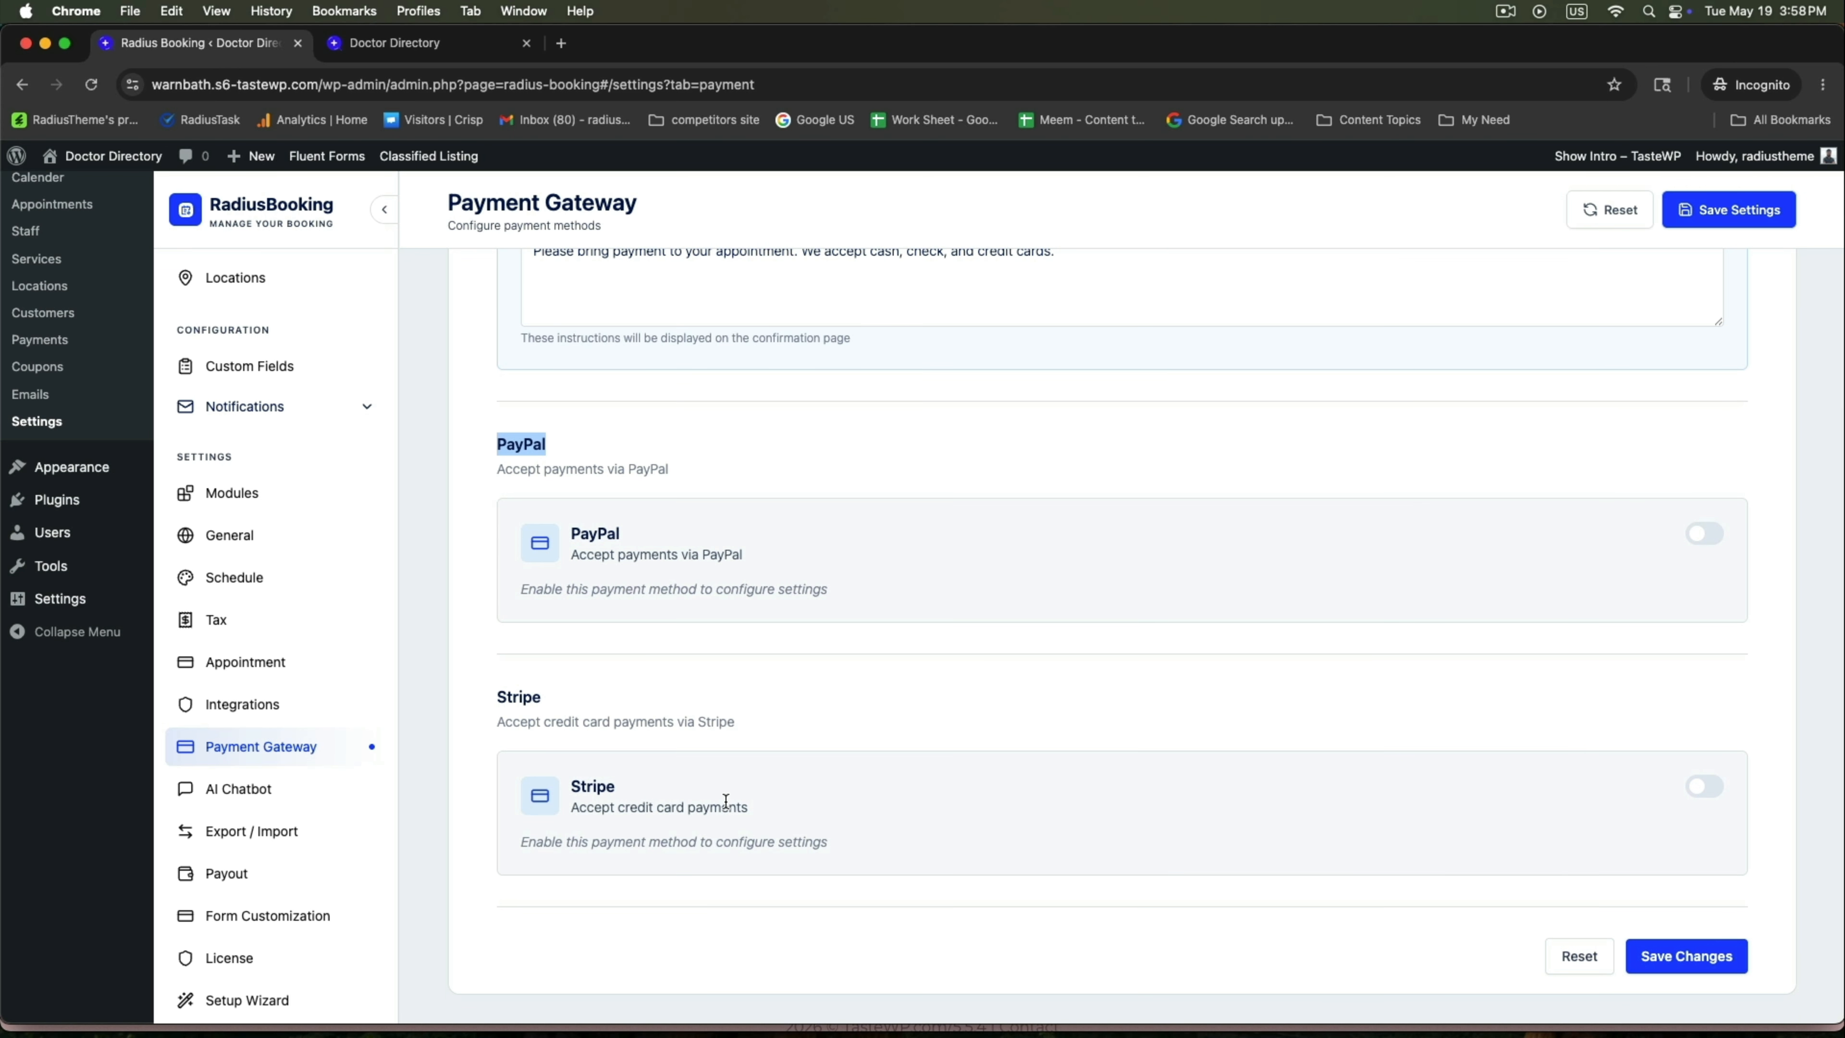
Leave Stripe switched off and save the payment gateway settings.
left_click(1713, 788)
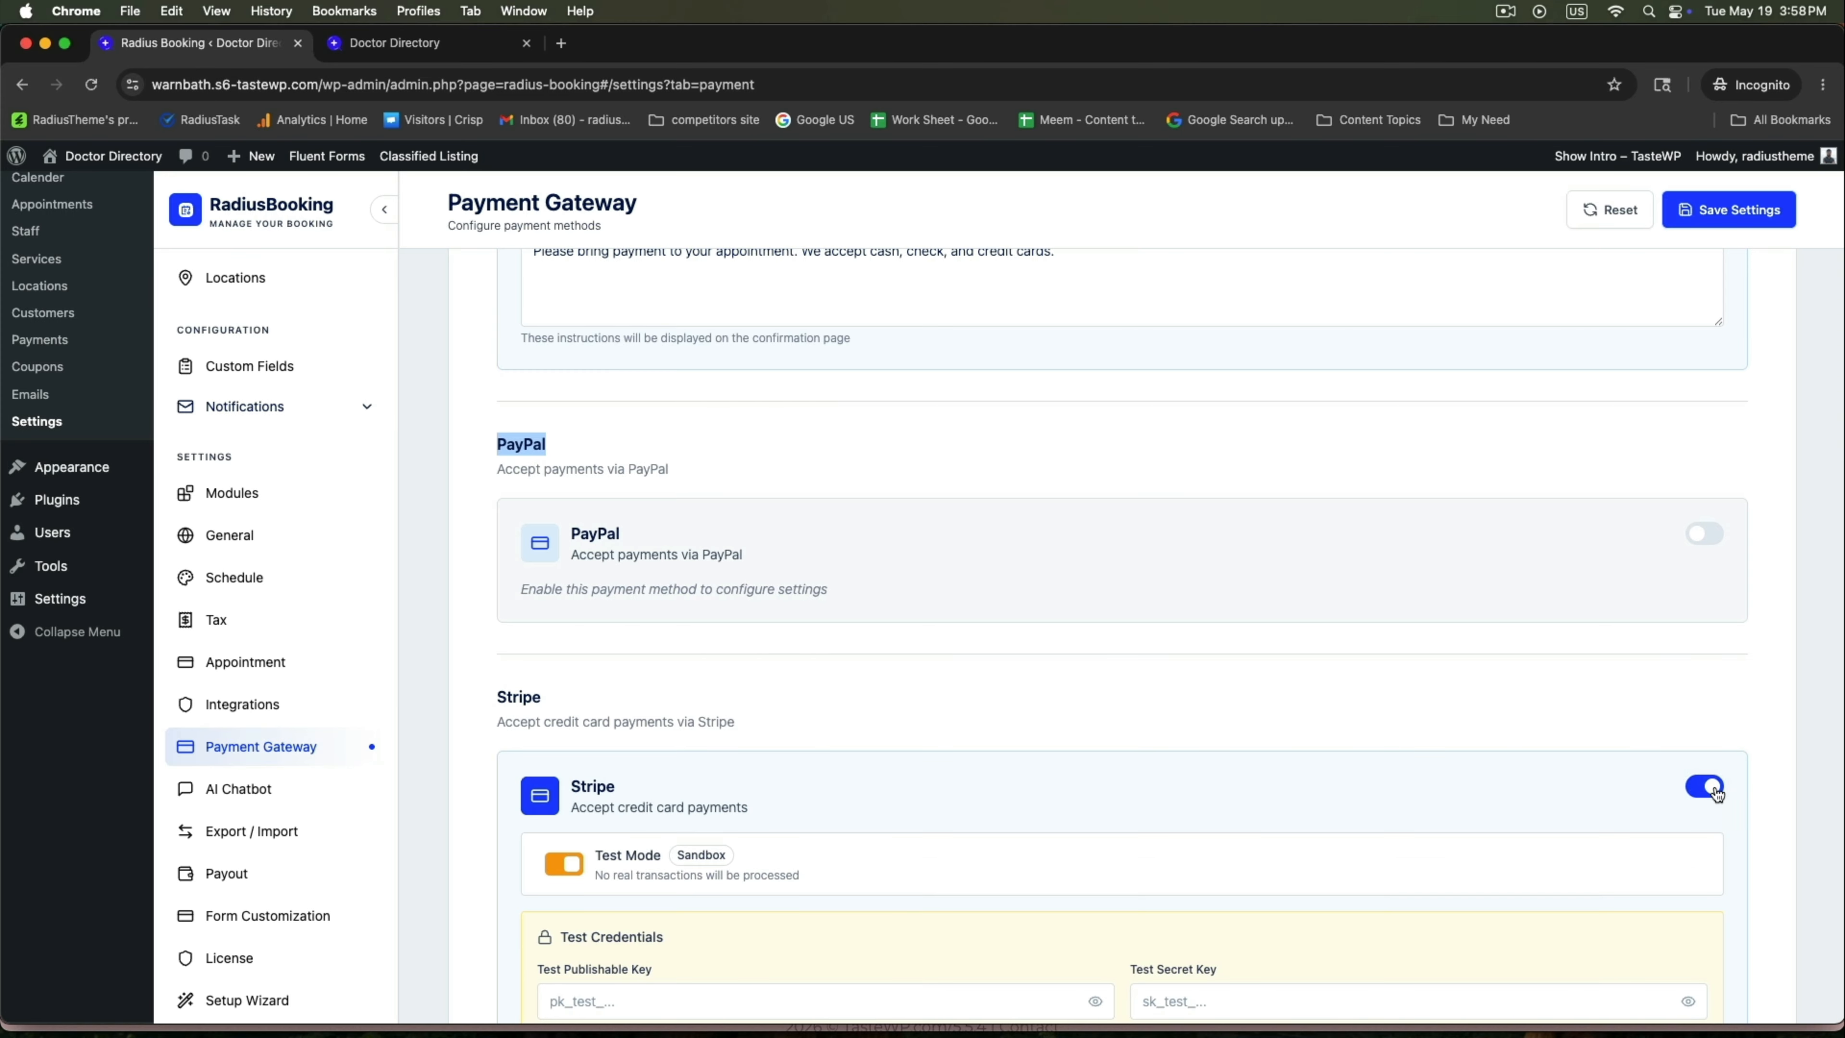
scroll(1188, 910, "down", 3)
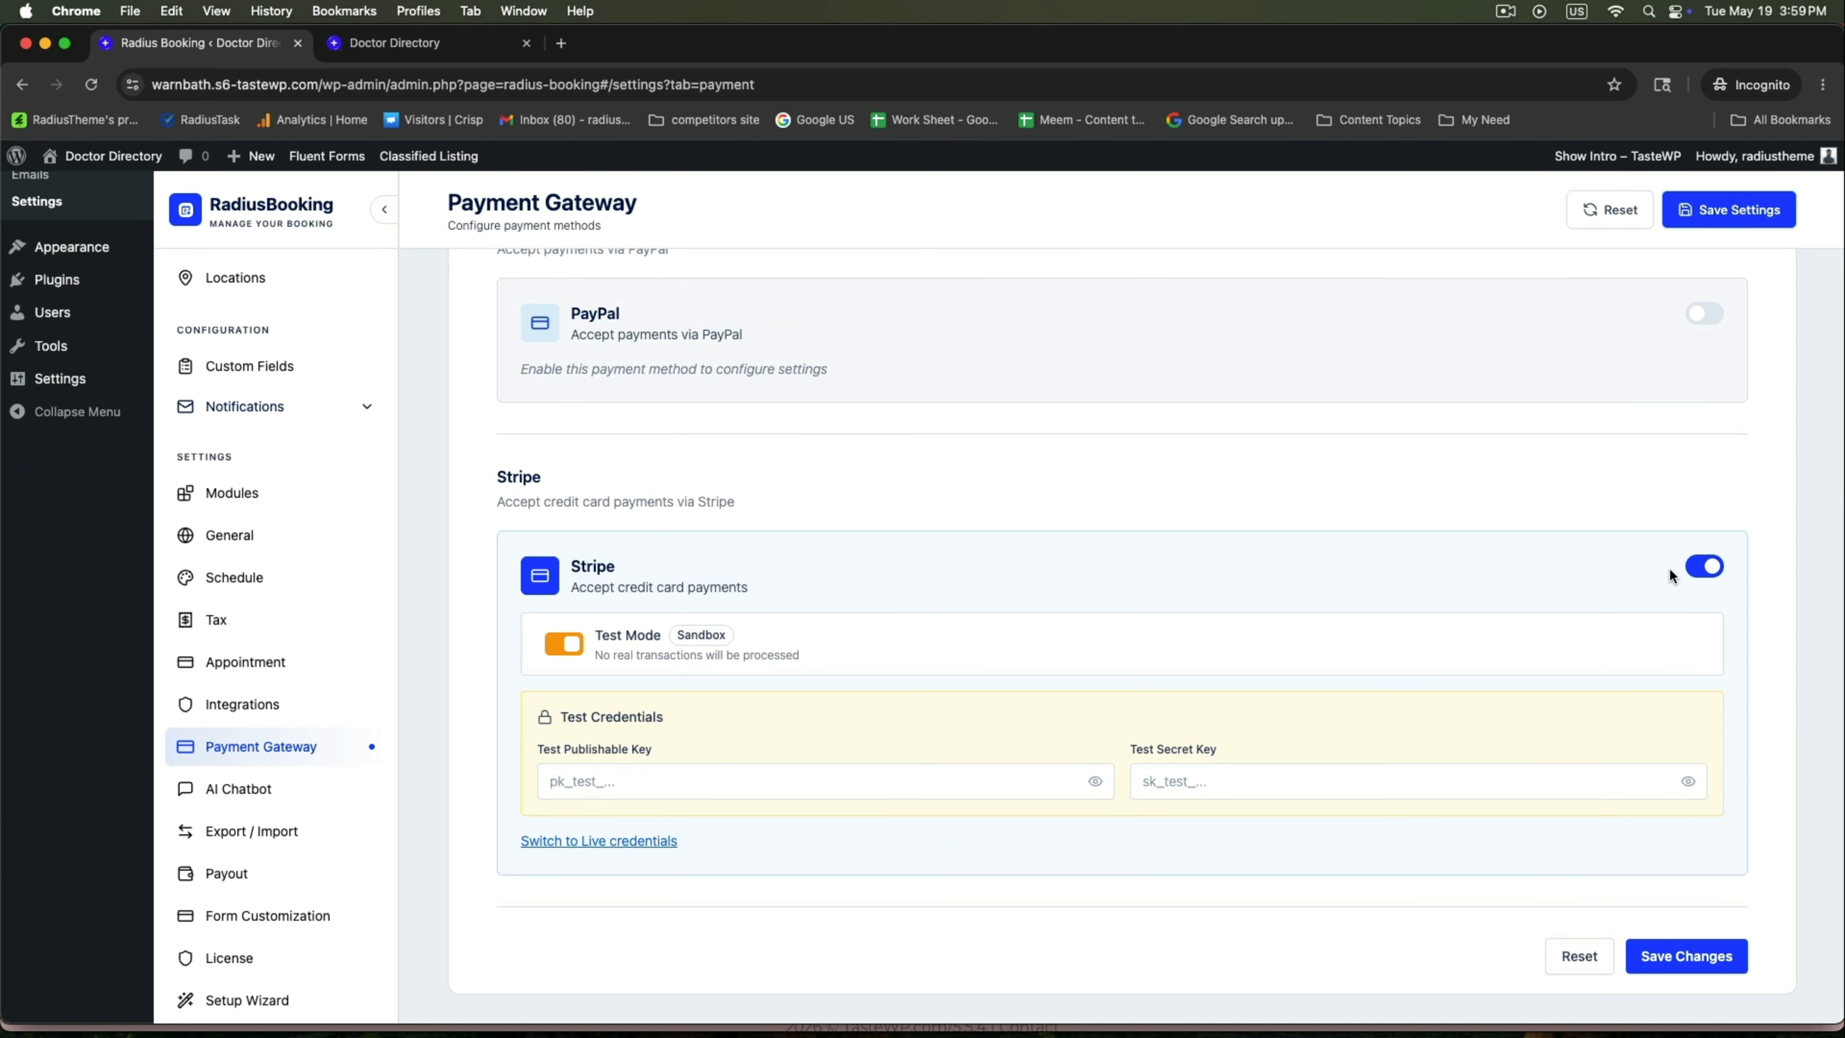
left_click(1711, 565)
left_click(1686, 957)
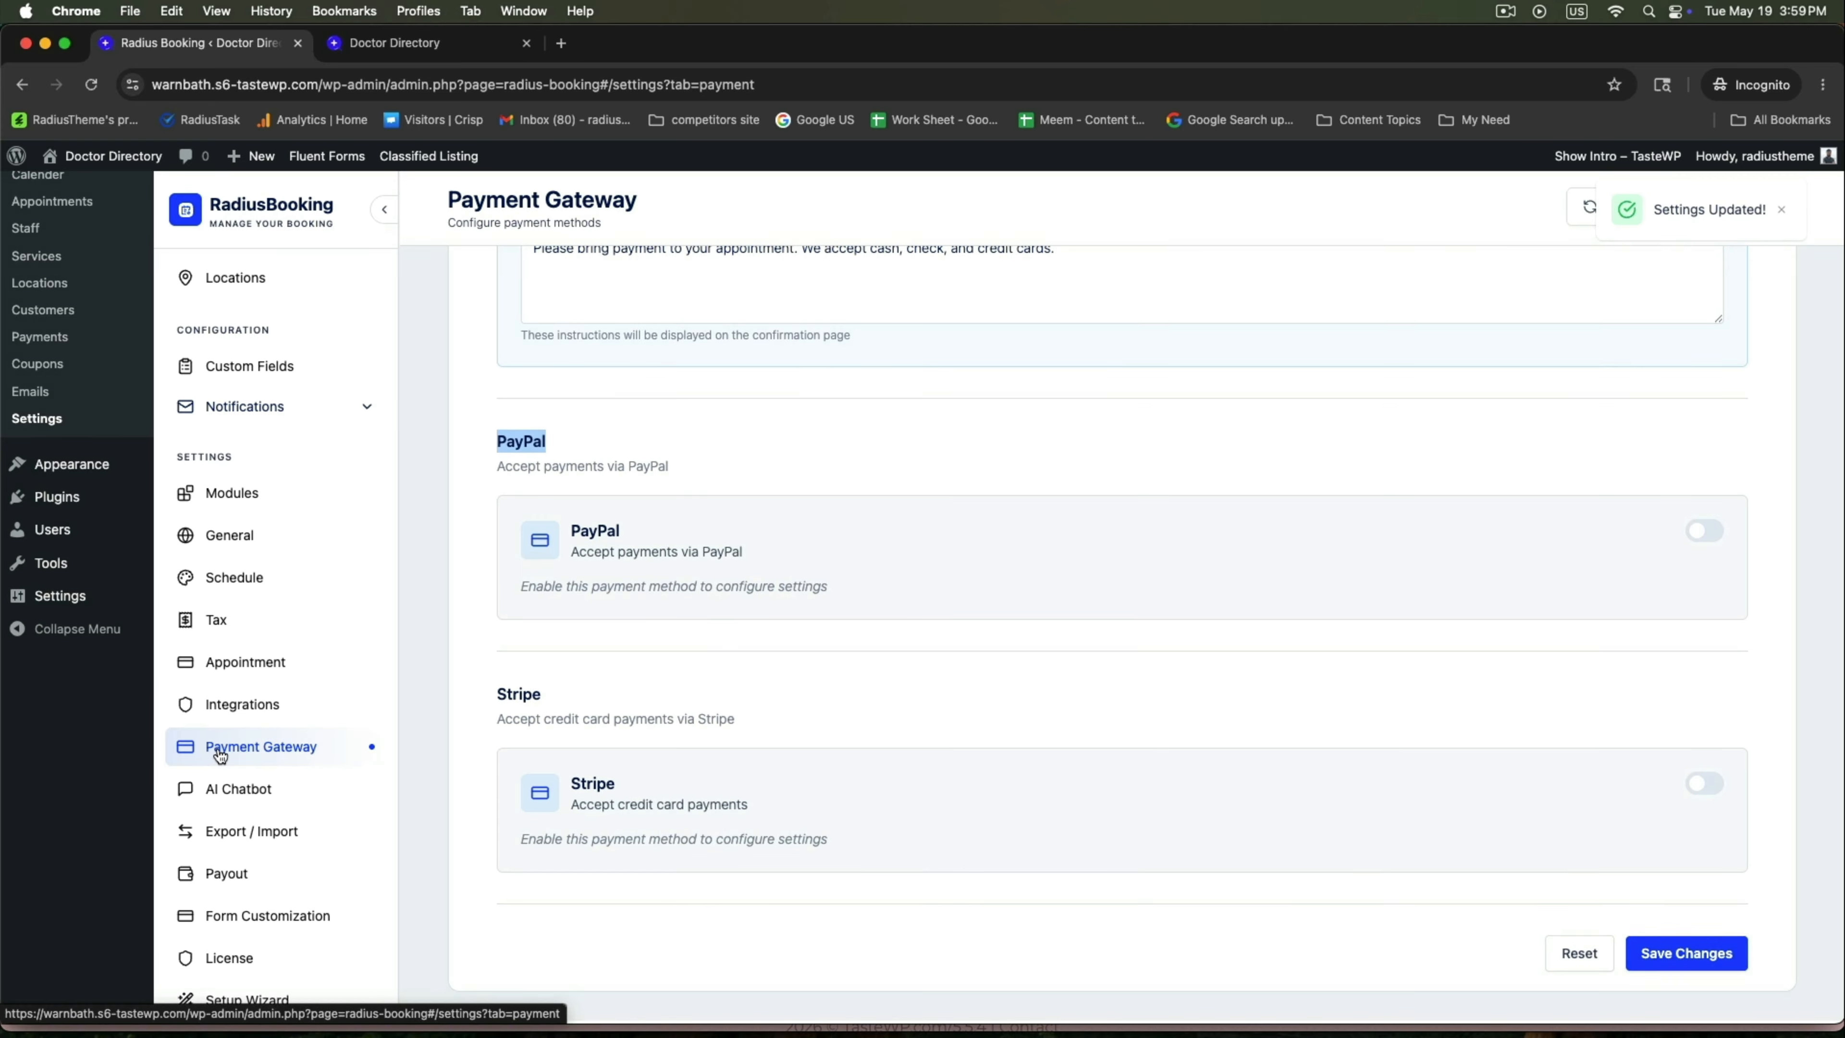
left_click(213, 875)
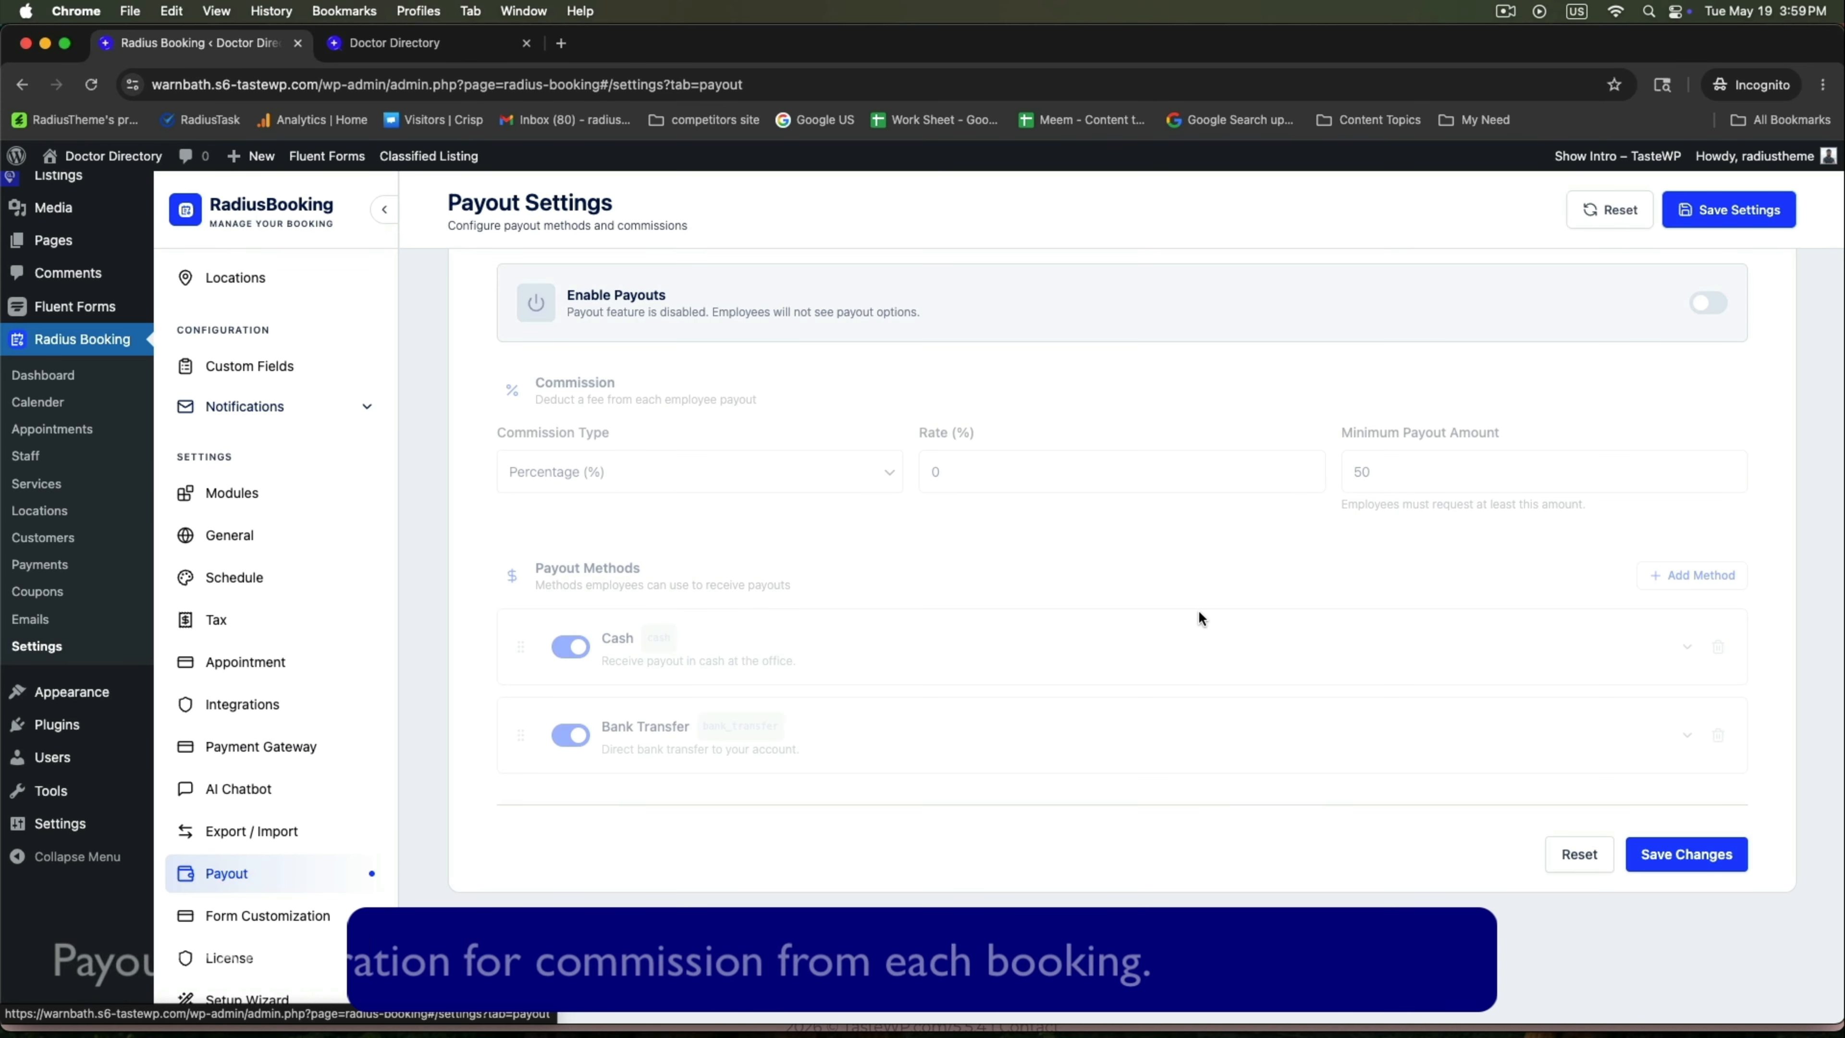
Turn on Enable Payouts in the Payout Configuration section.
scroll(1197, 610, "up", 3)
double_click(528, 308)
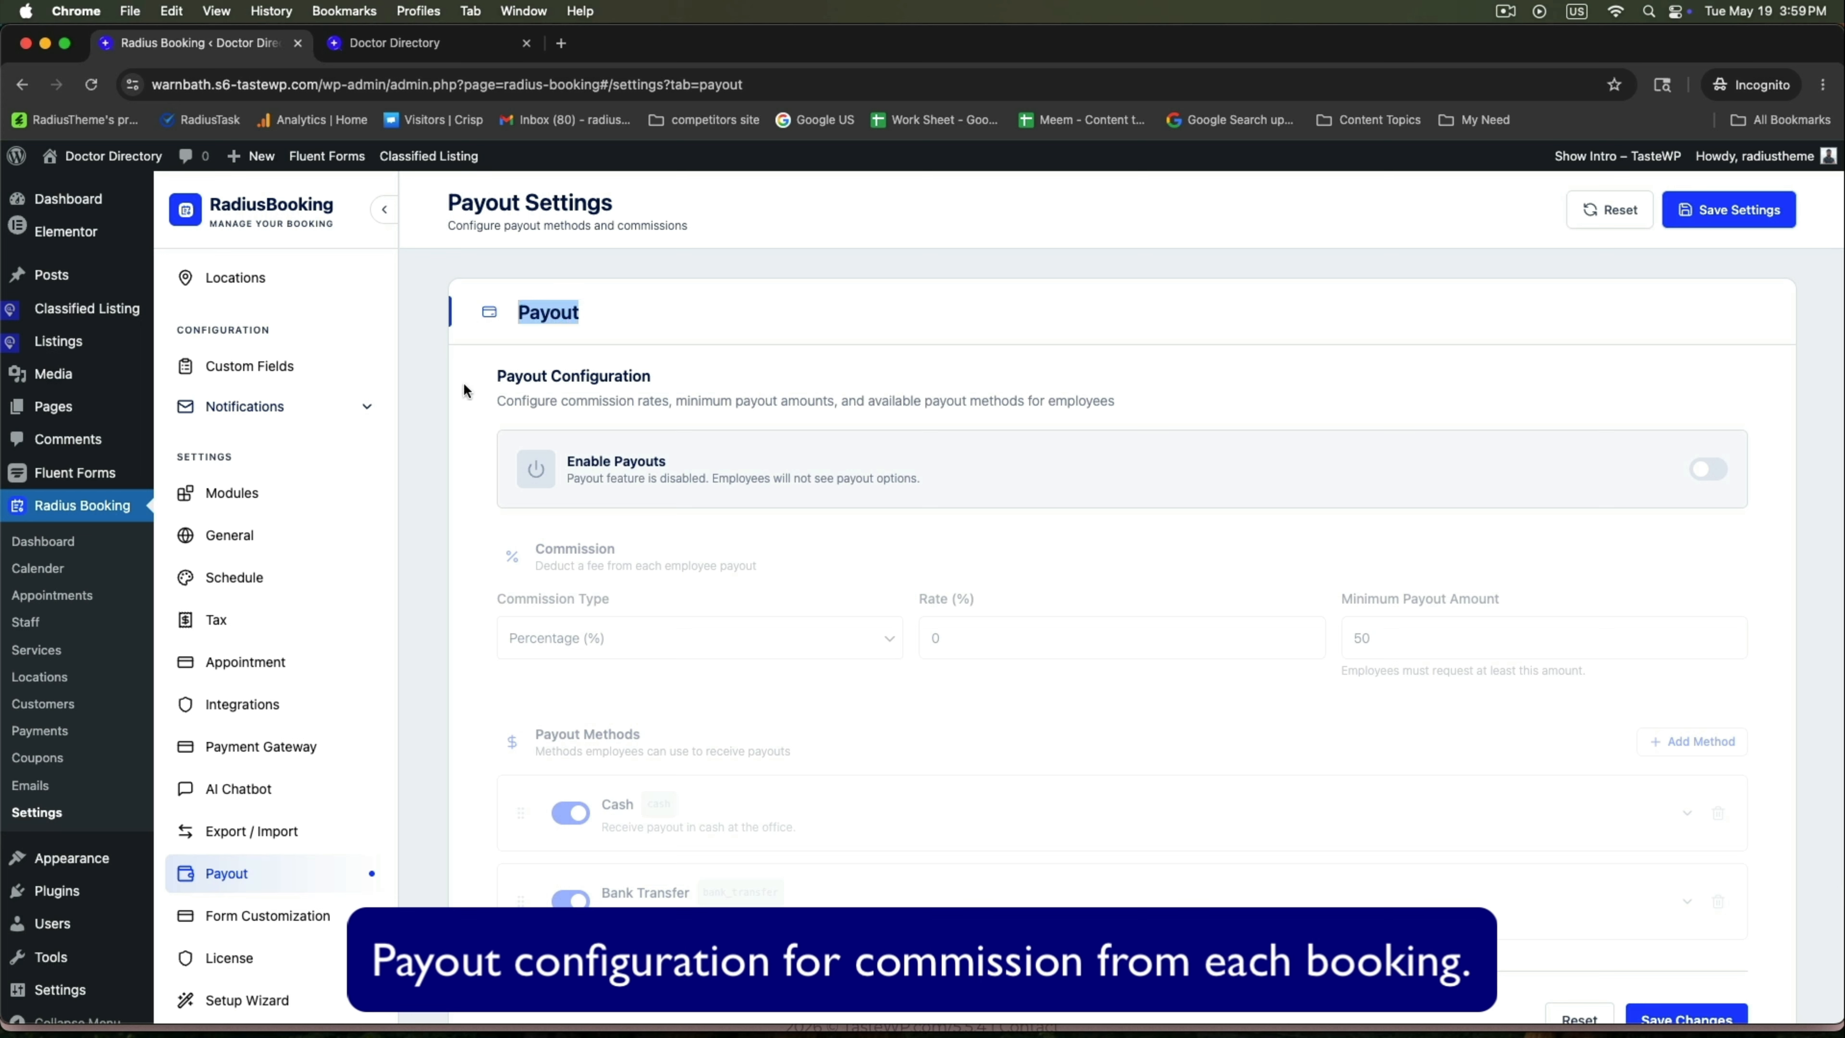
left_click_drag(496, 371, 724, 379)
left_click(1155, 433)
left_click(1692, 473)
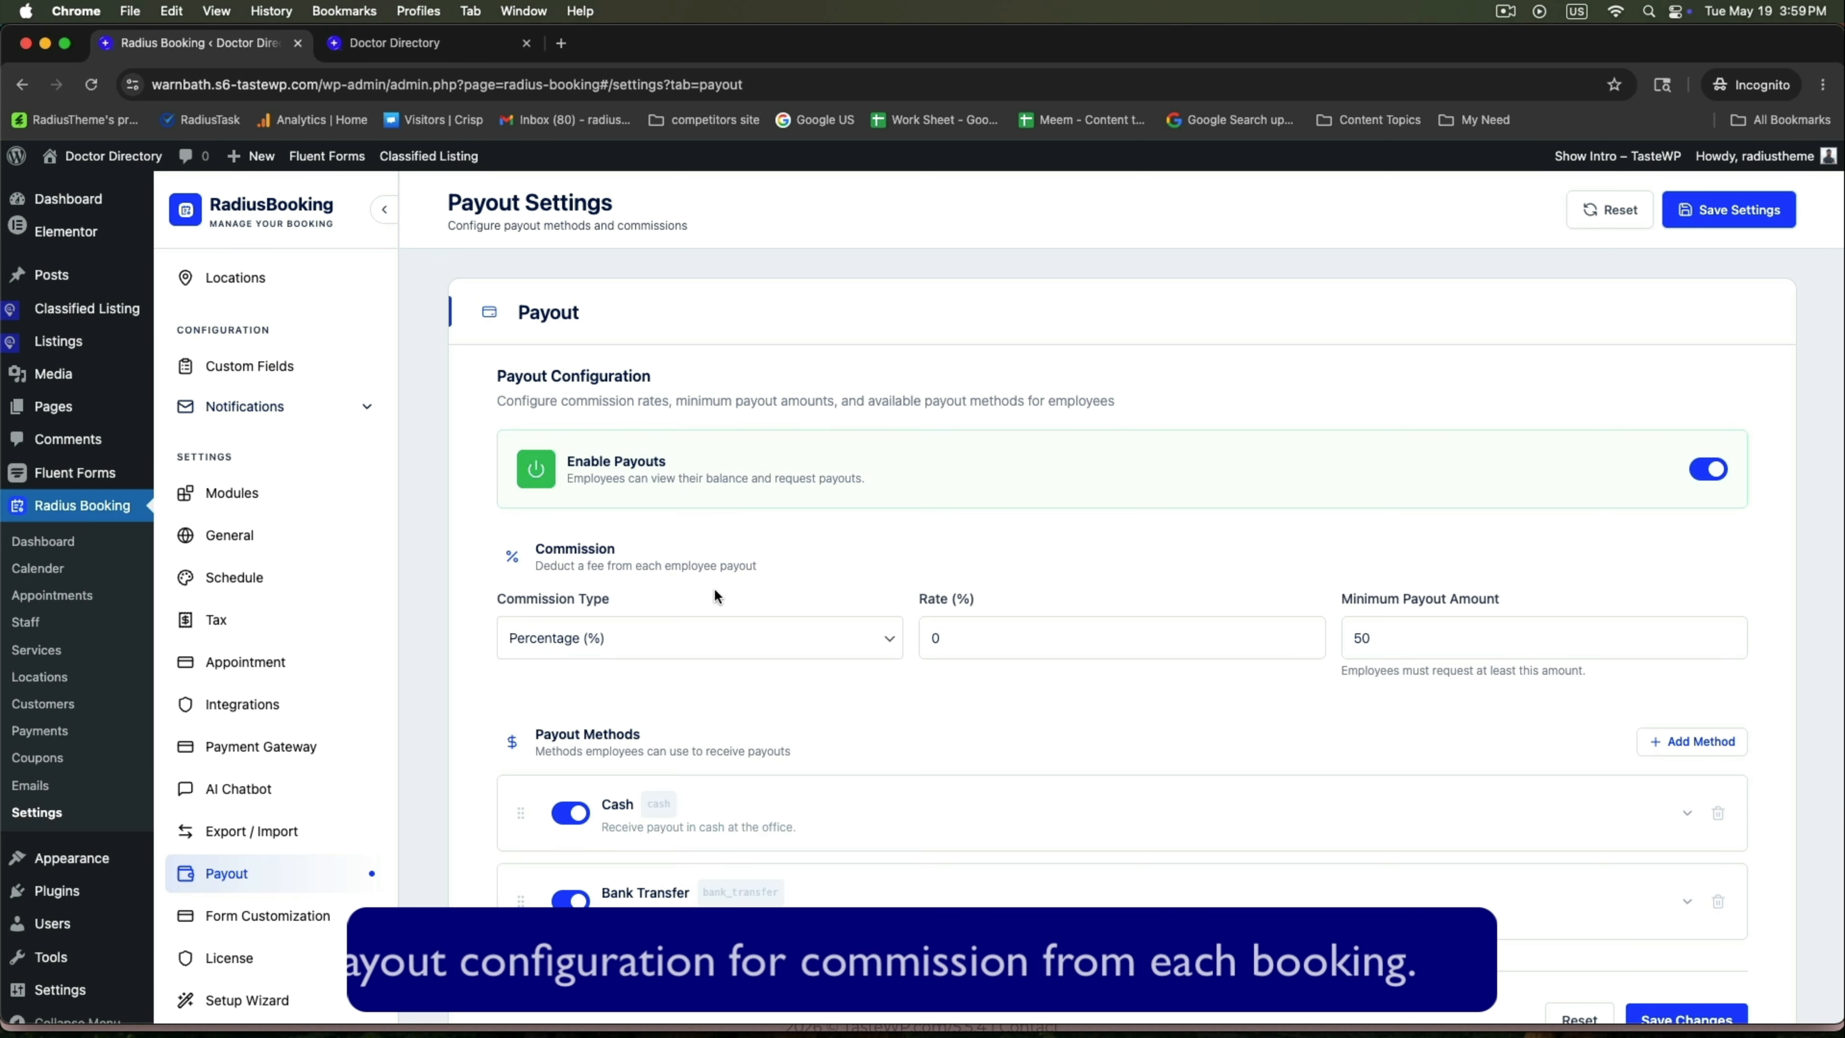
Set a Percentage commission at rate 10 with a 100 minimum payout amount.
double_click(613, 550)
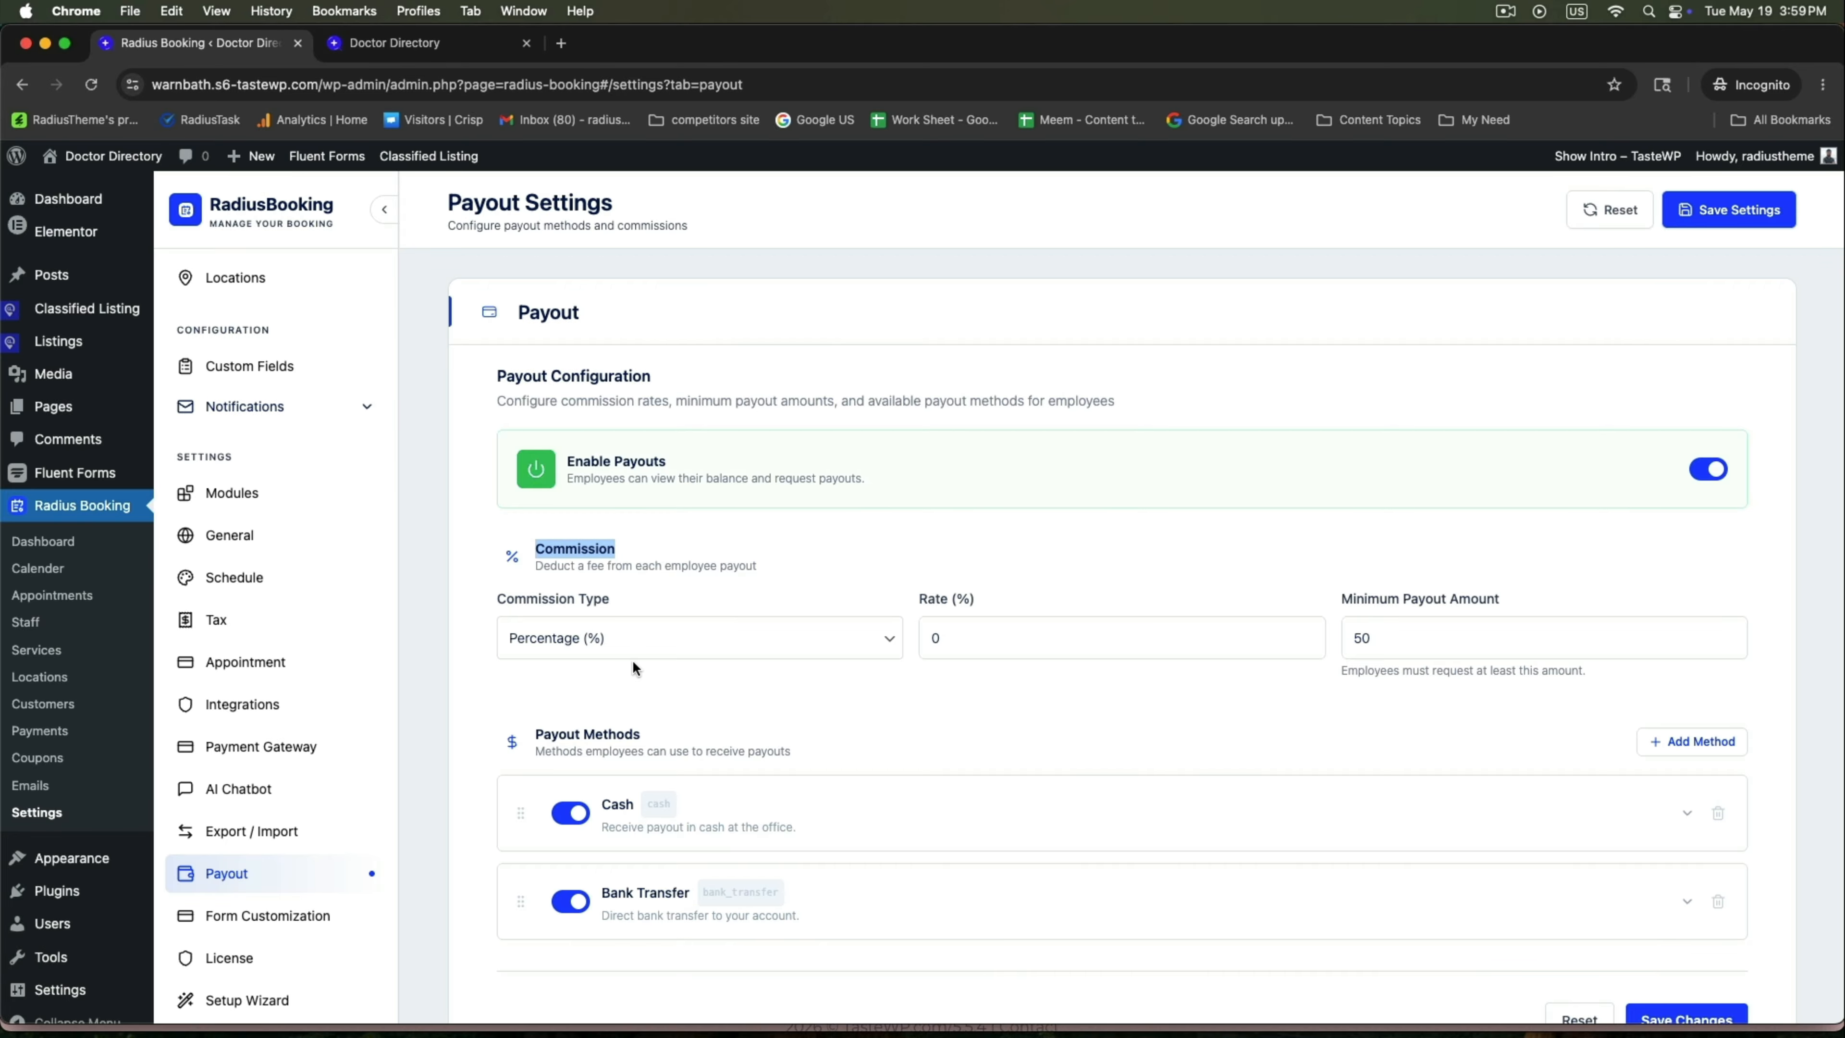
left_click(637, 639)
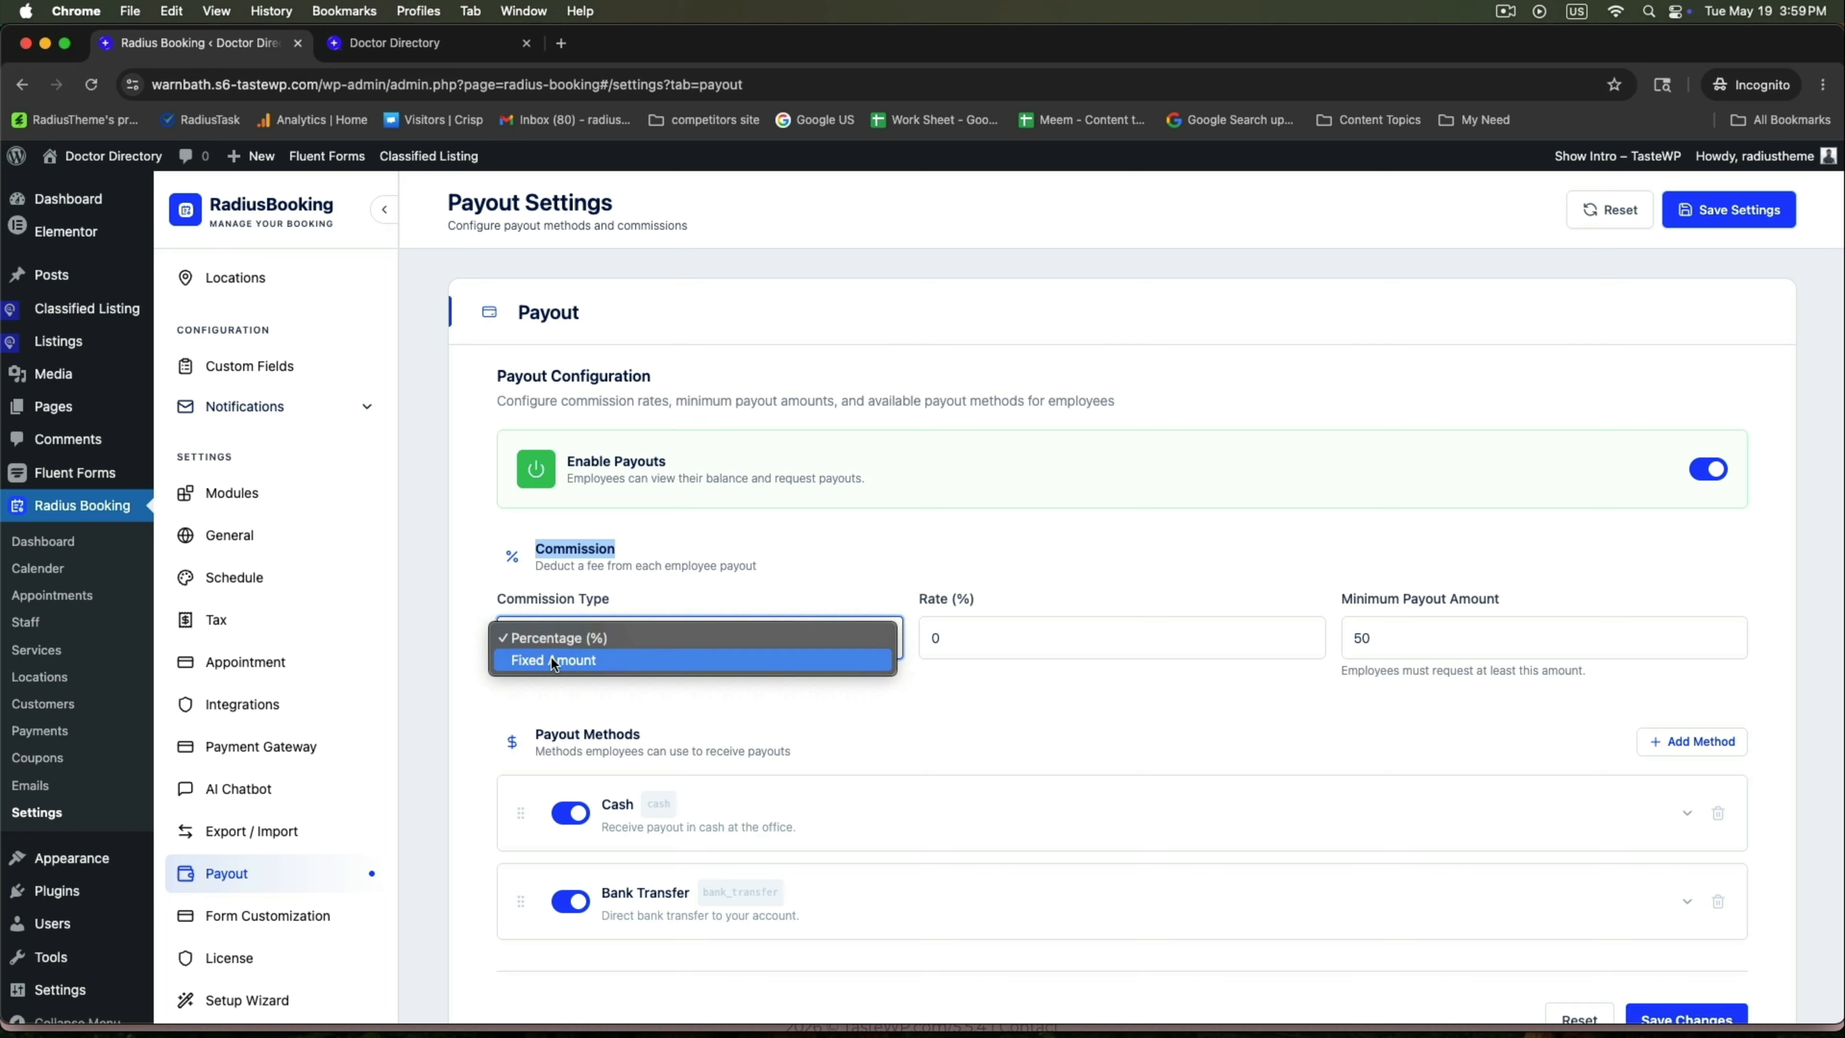
left_click(753, 637)
key("Tab")
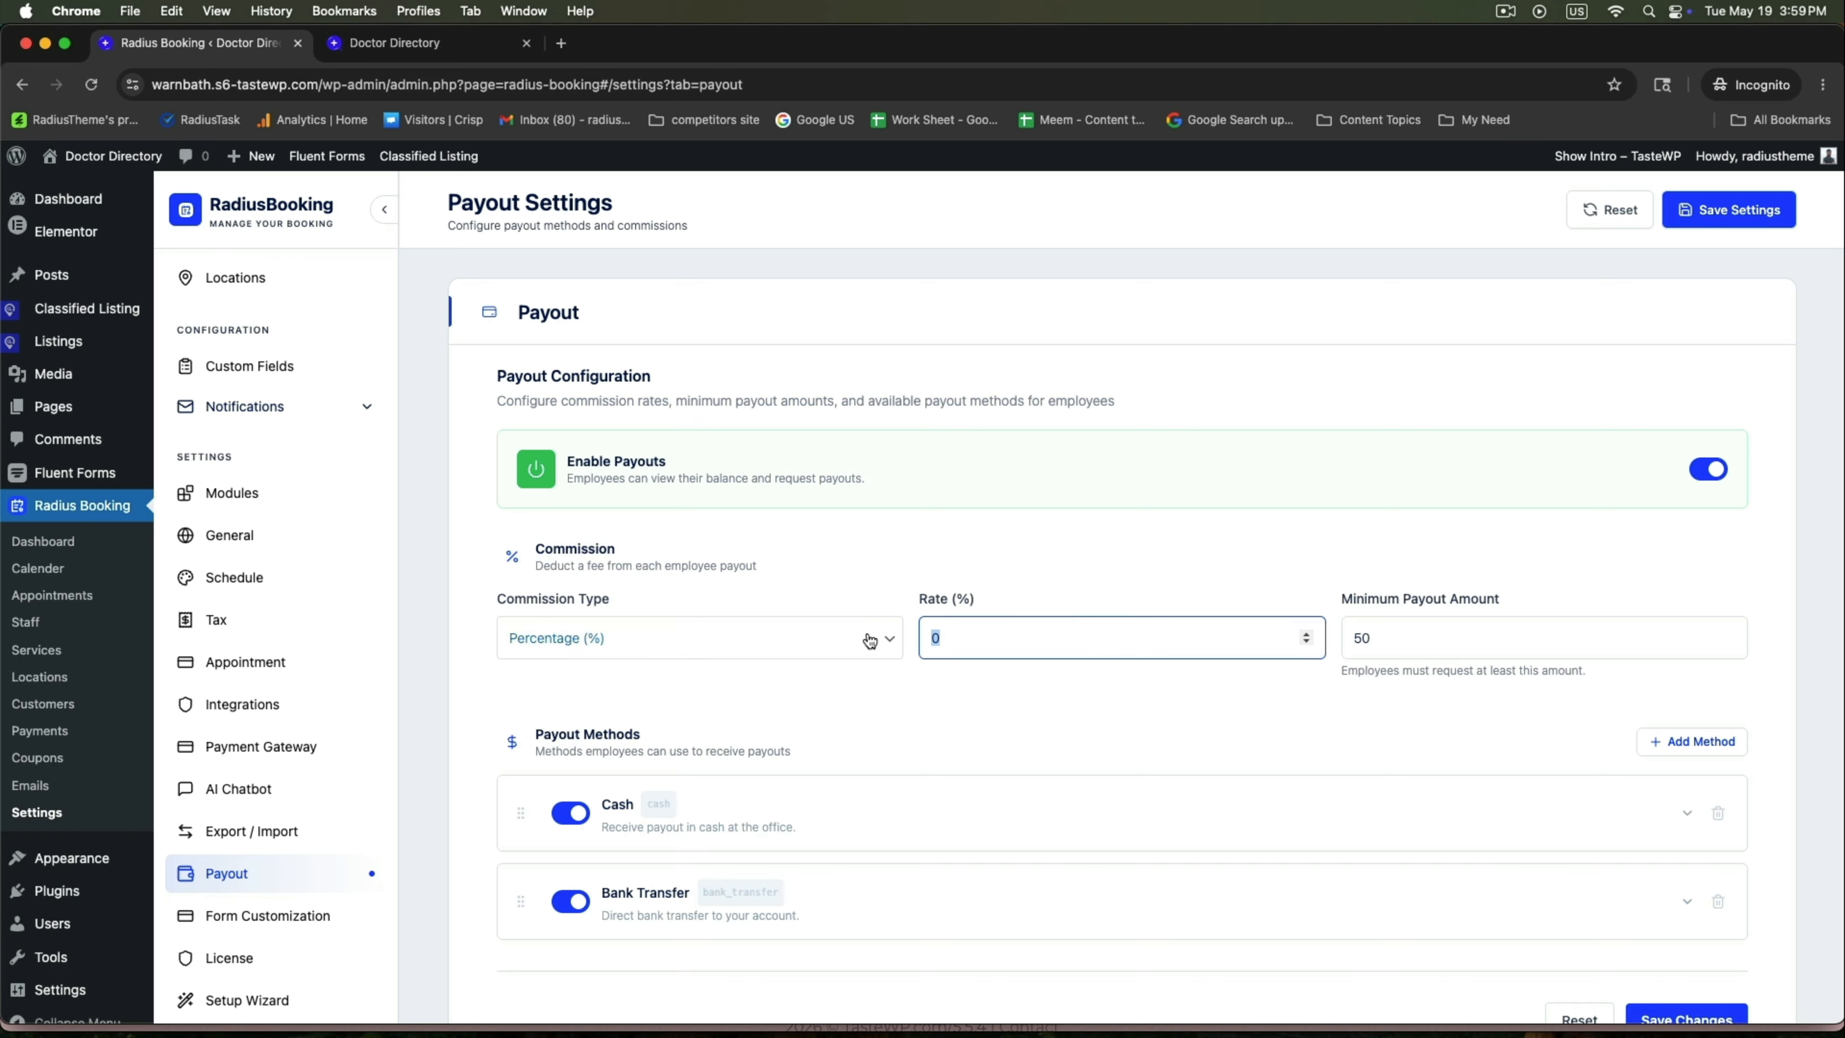
type("10")
key("Tab")
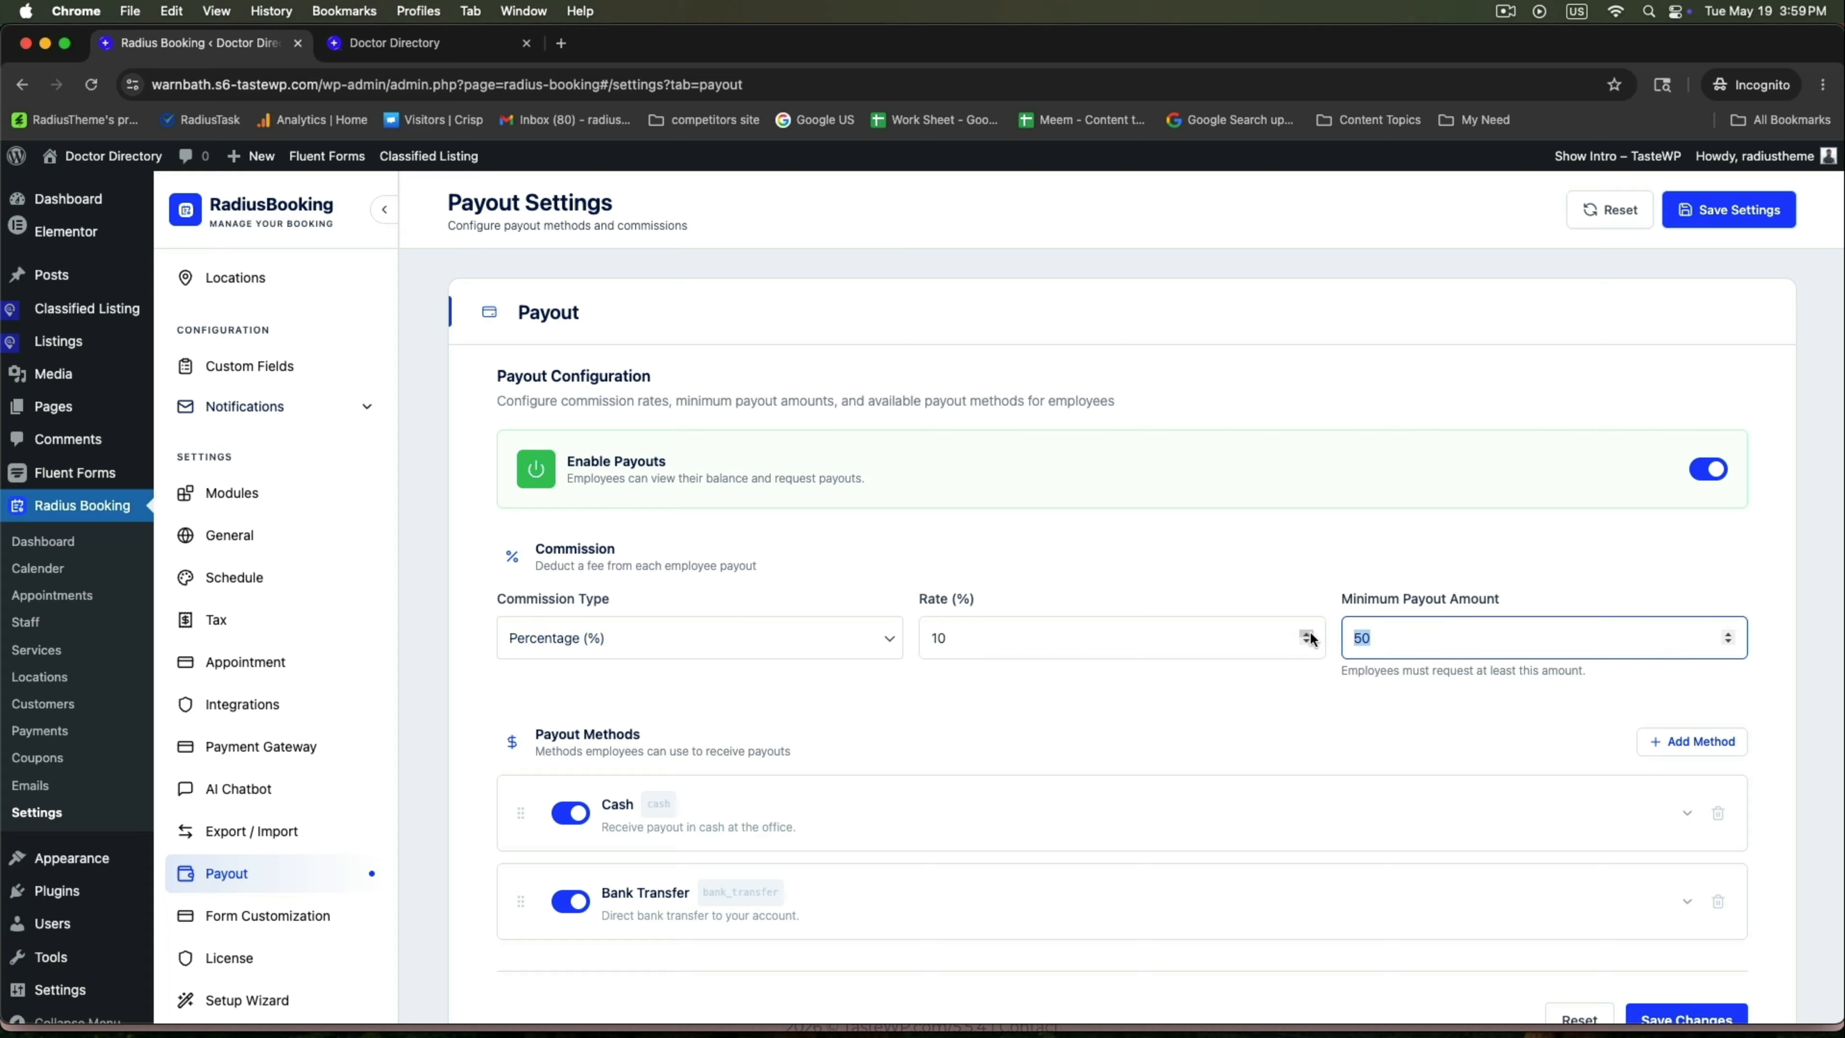
type("100")
left_click(1364, 567)
Review the Cash and Bank Transfer payout methods and save the payout settings.
scroll(1350, 584, "down", 3)
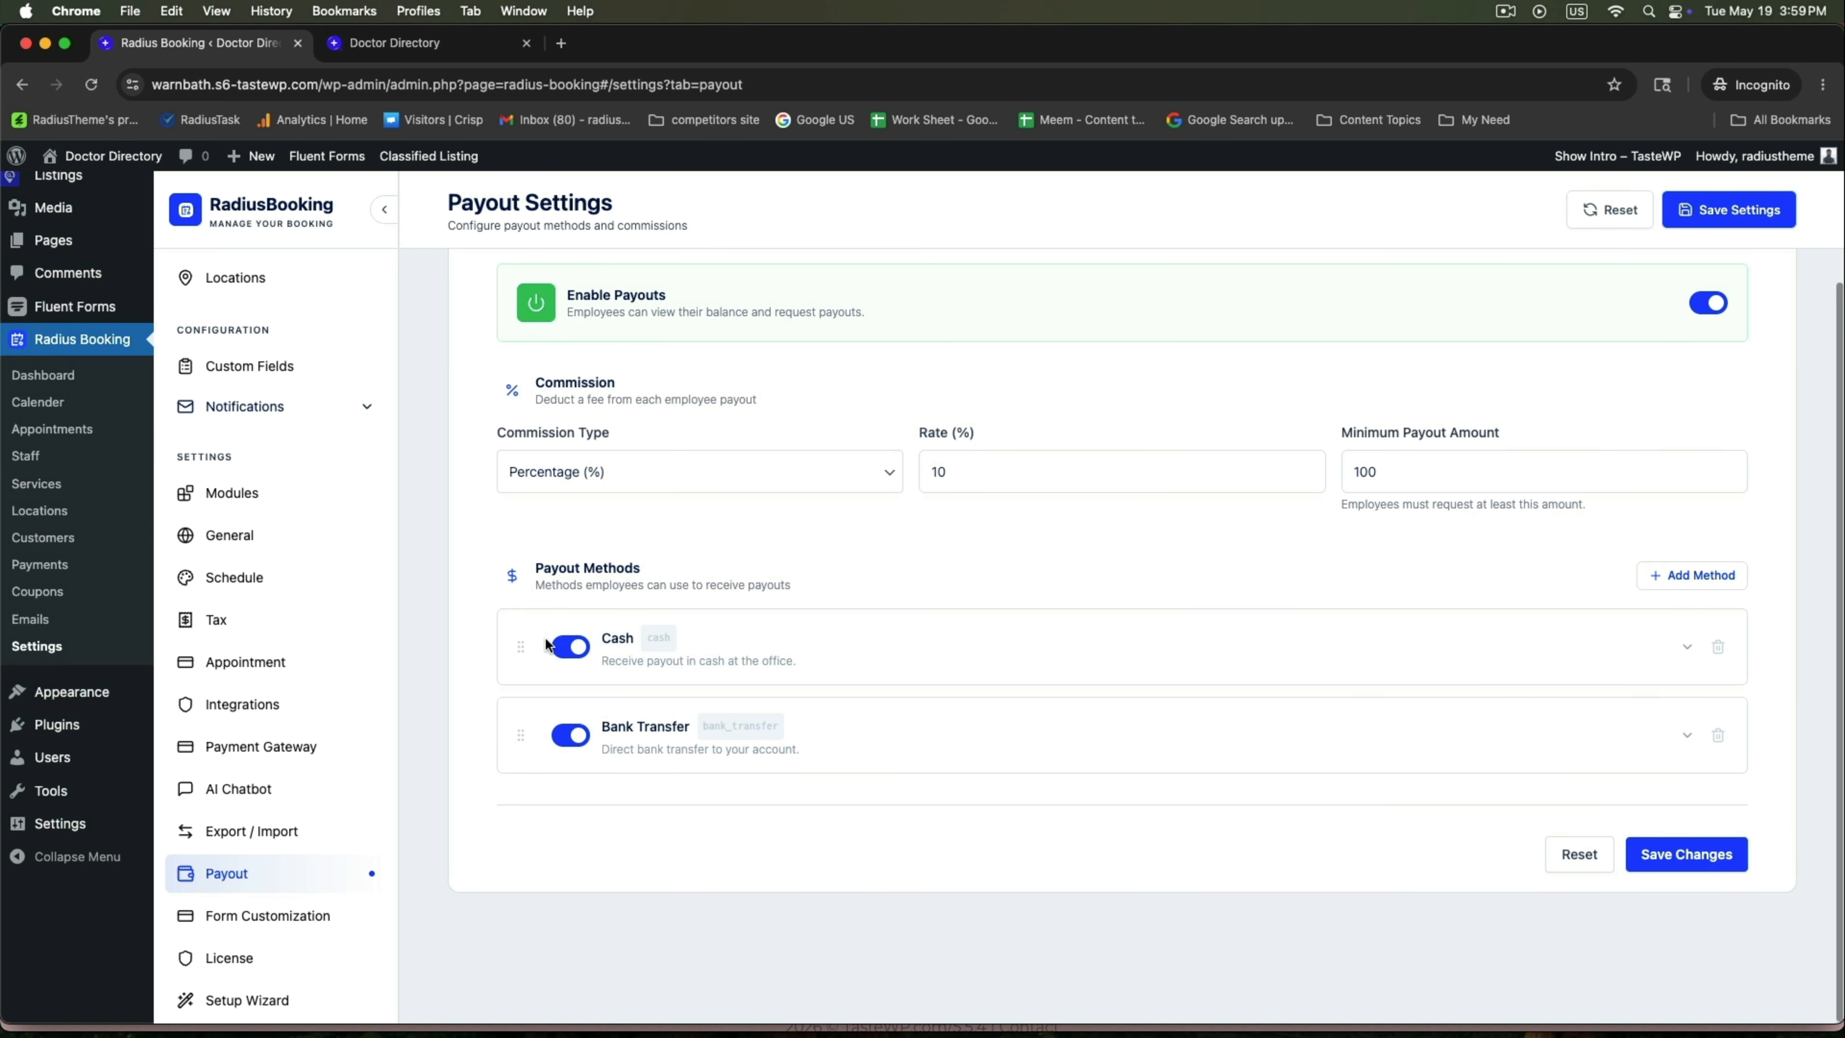
left_click(1683, 647)
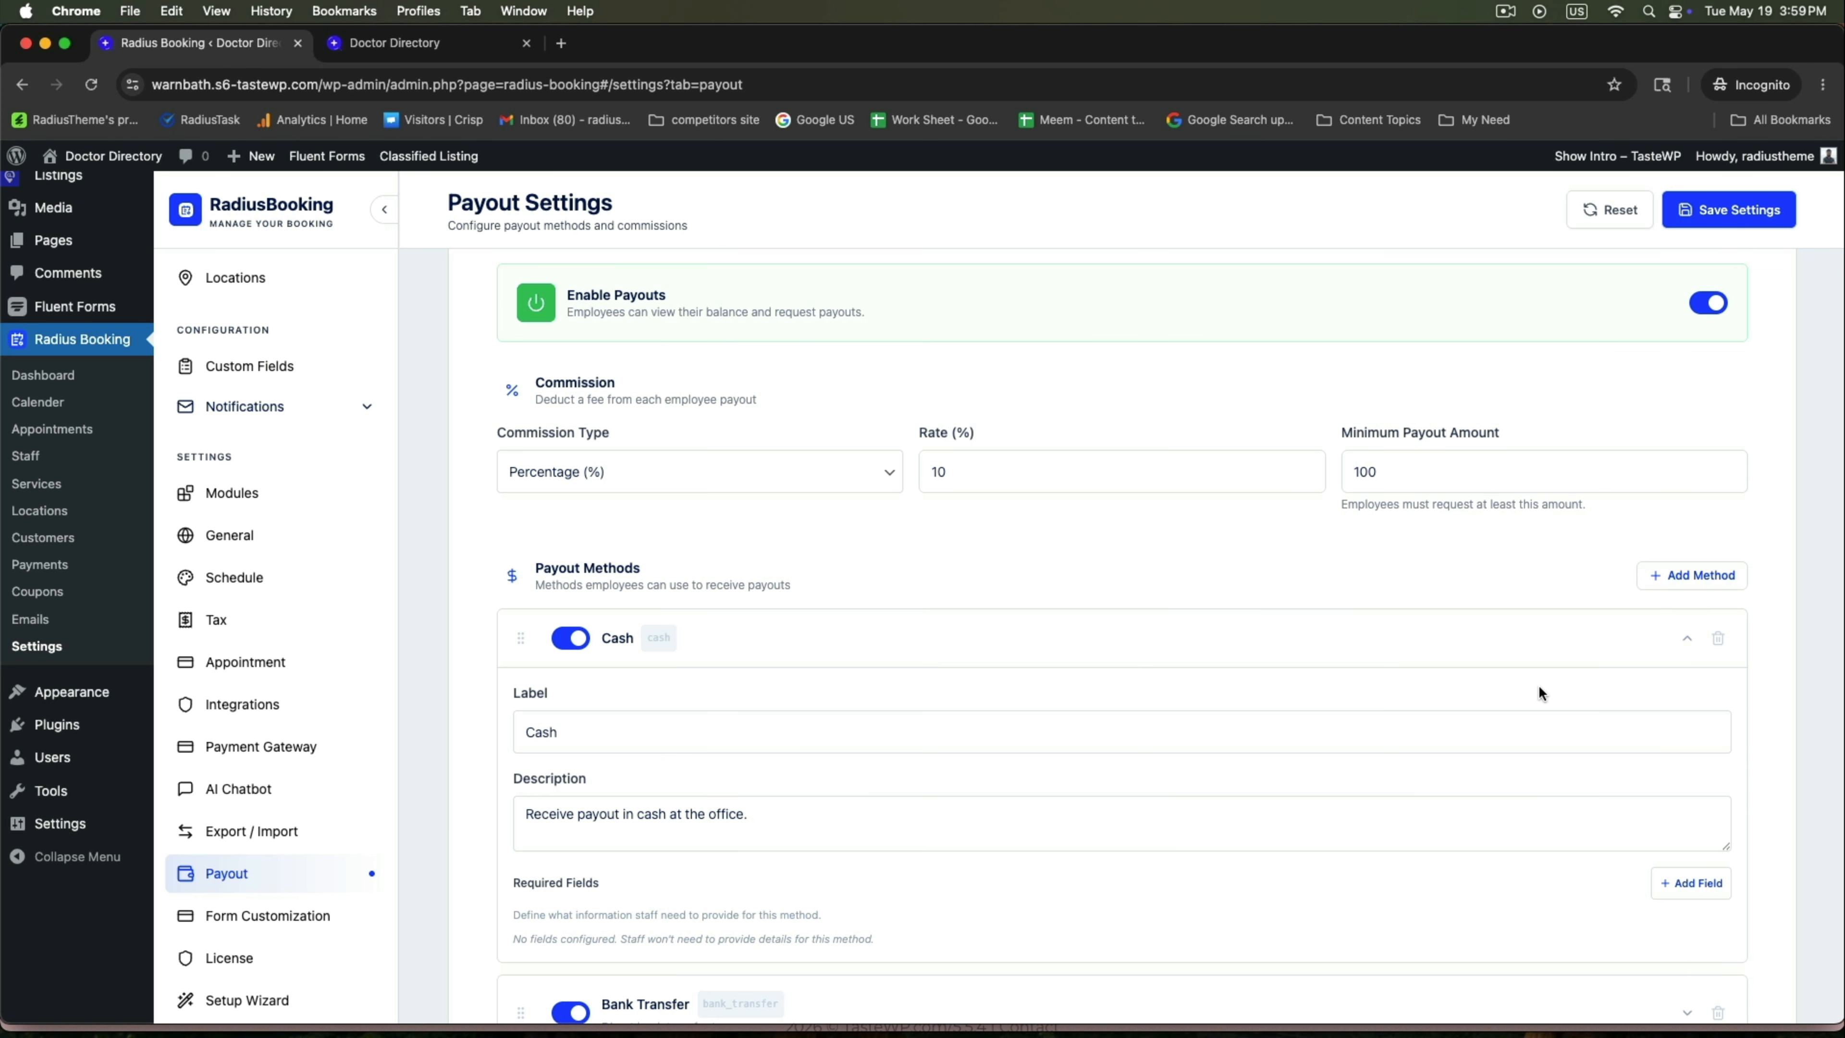
left_click(1674, 638)
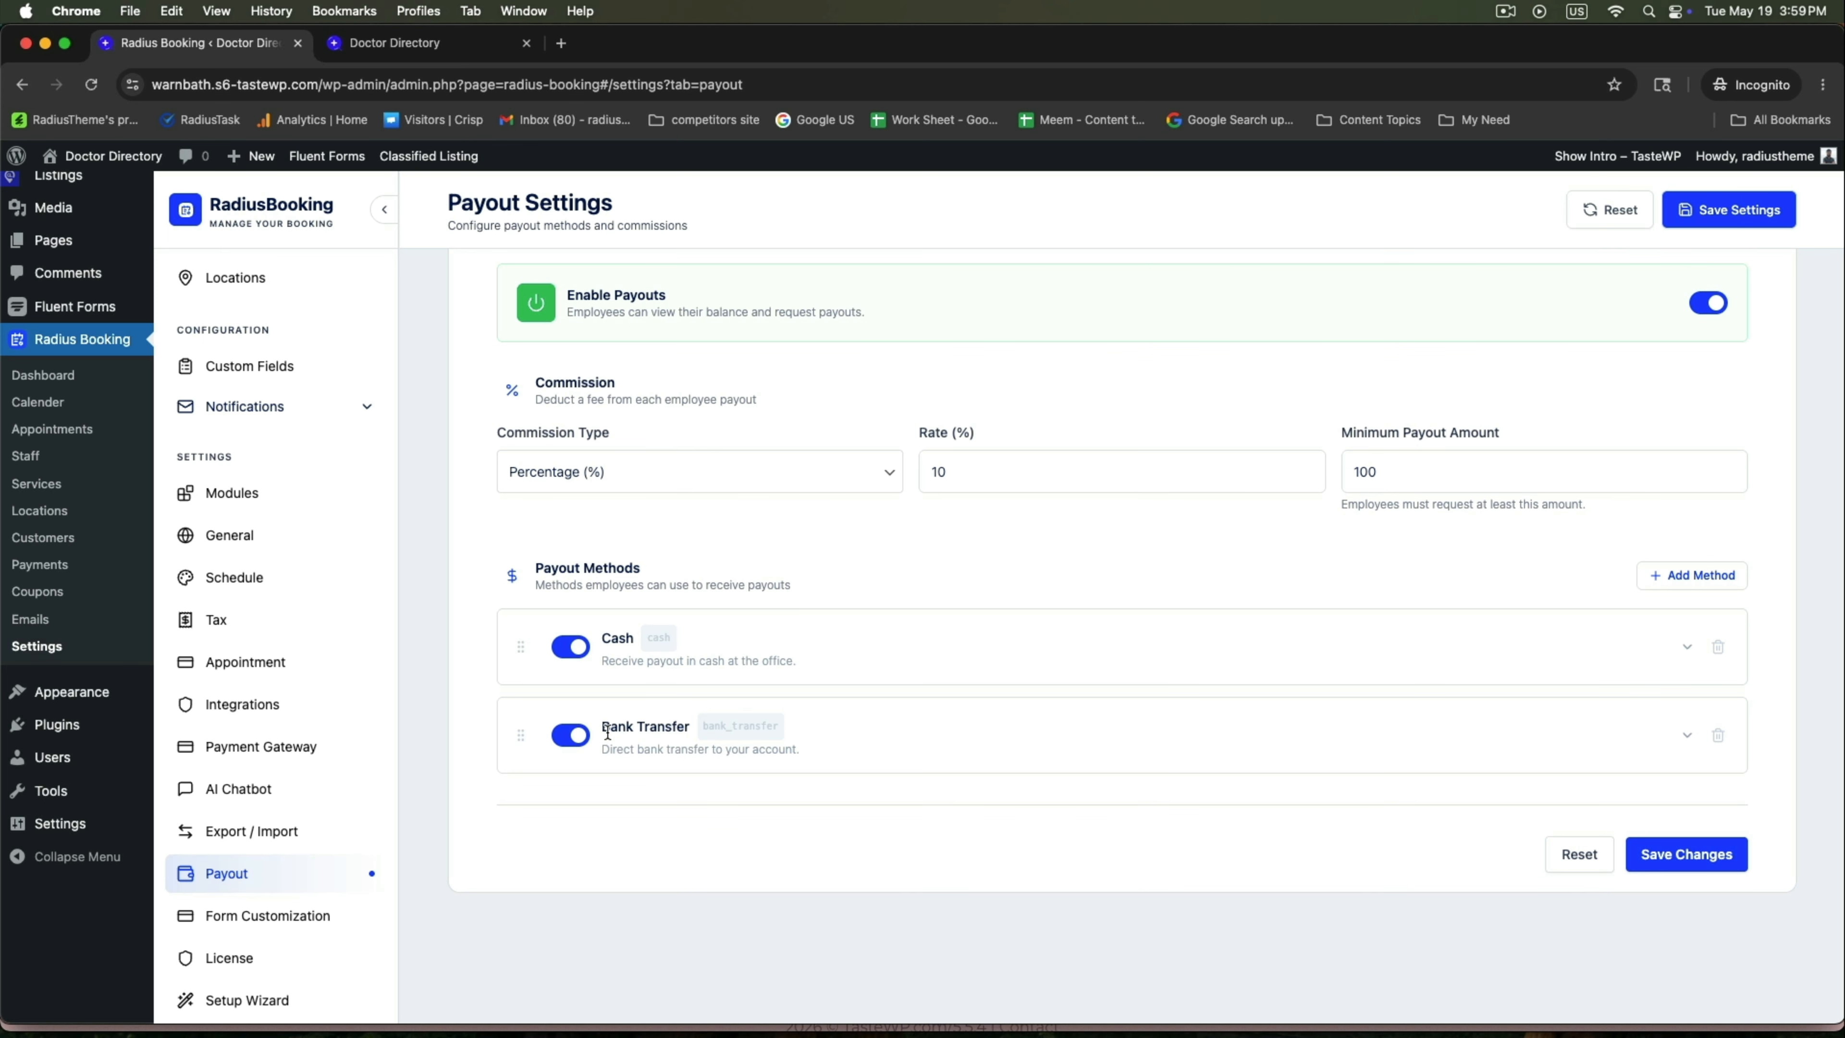
left_click(1682, 731)
scroll(608, 851, "down", 3)
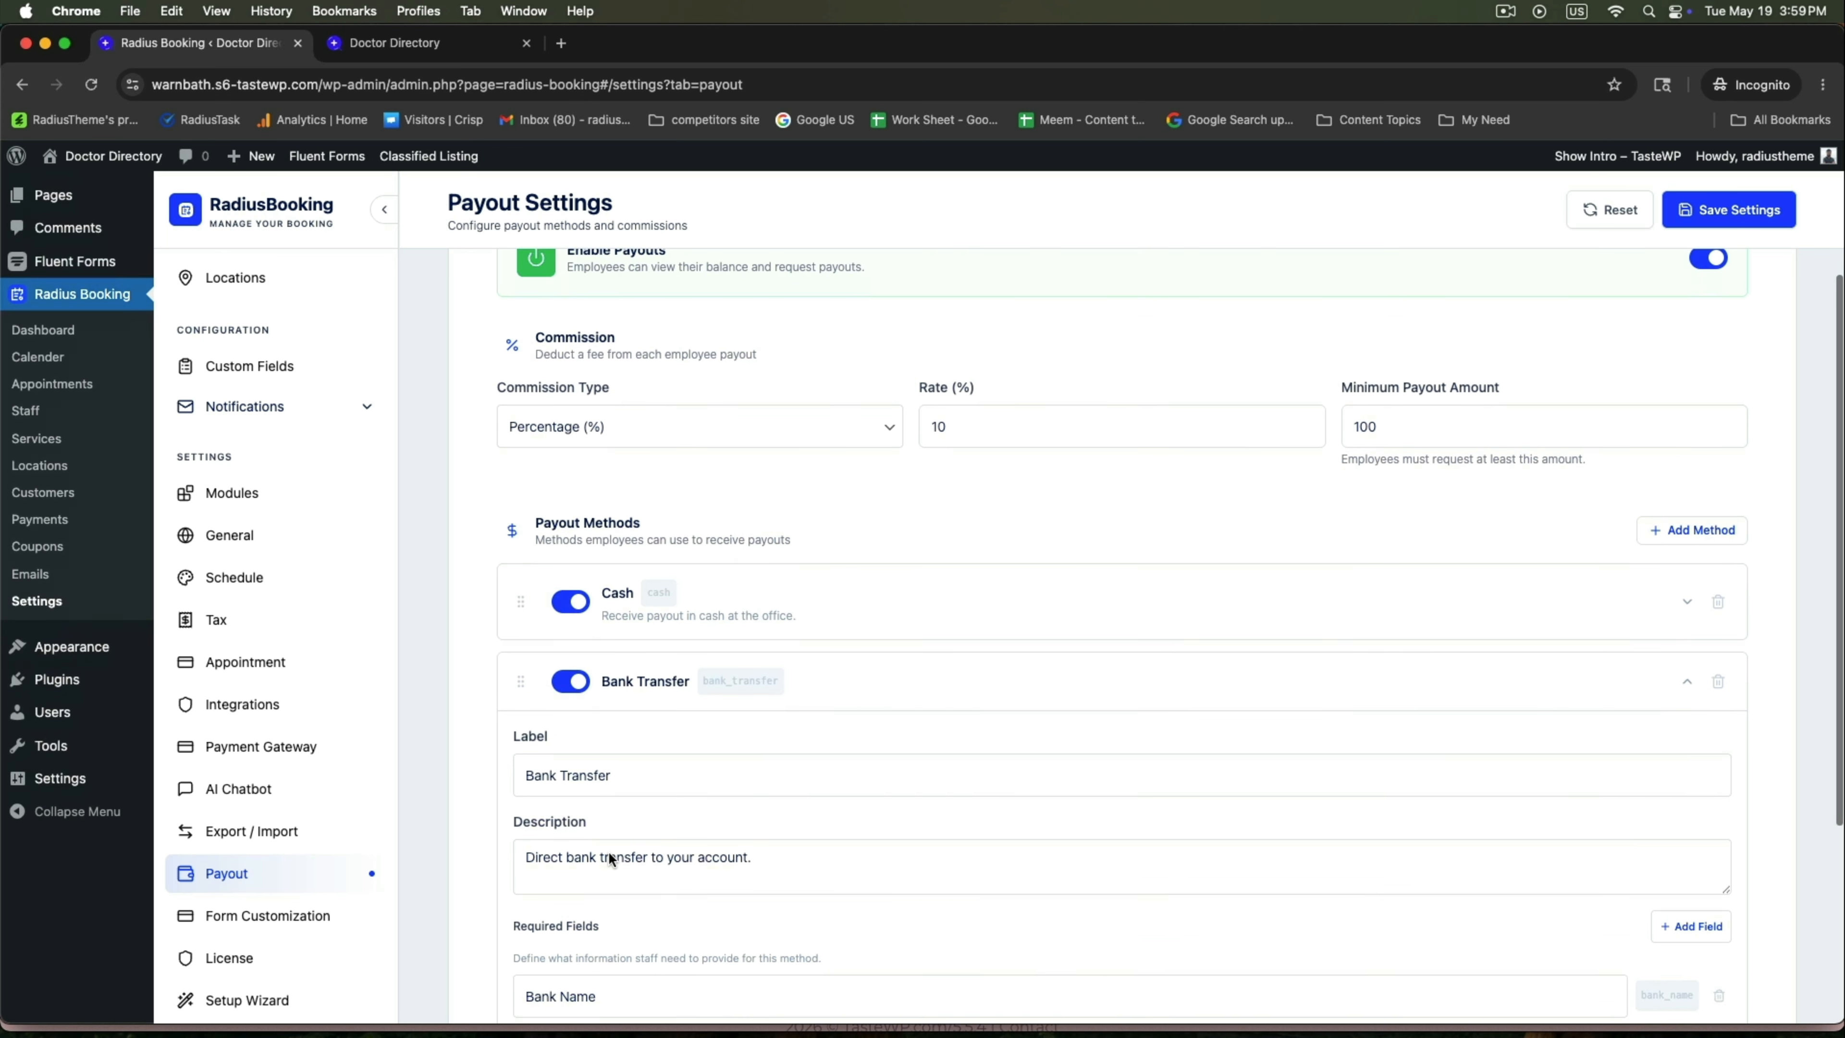
scroll(658, 870, "down", 2)
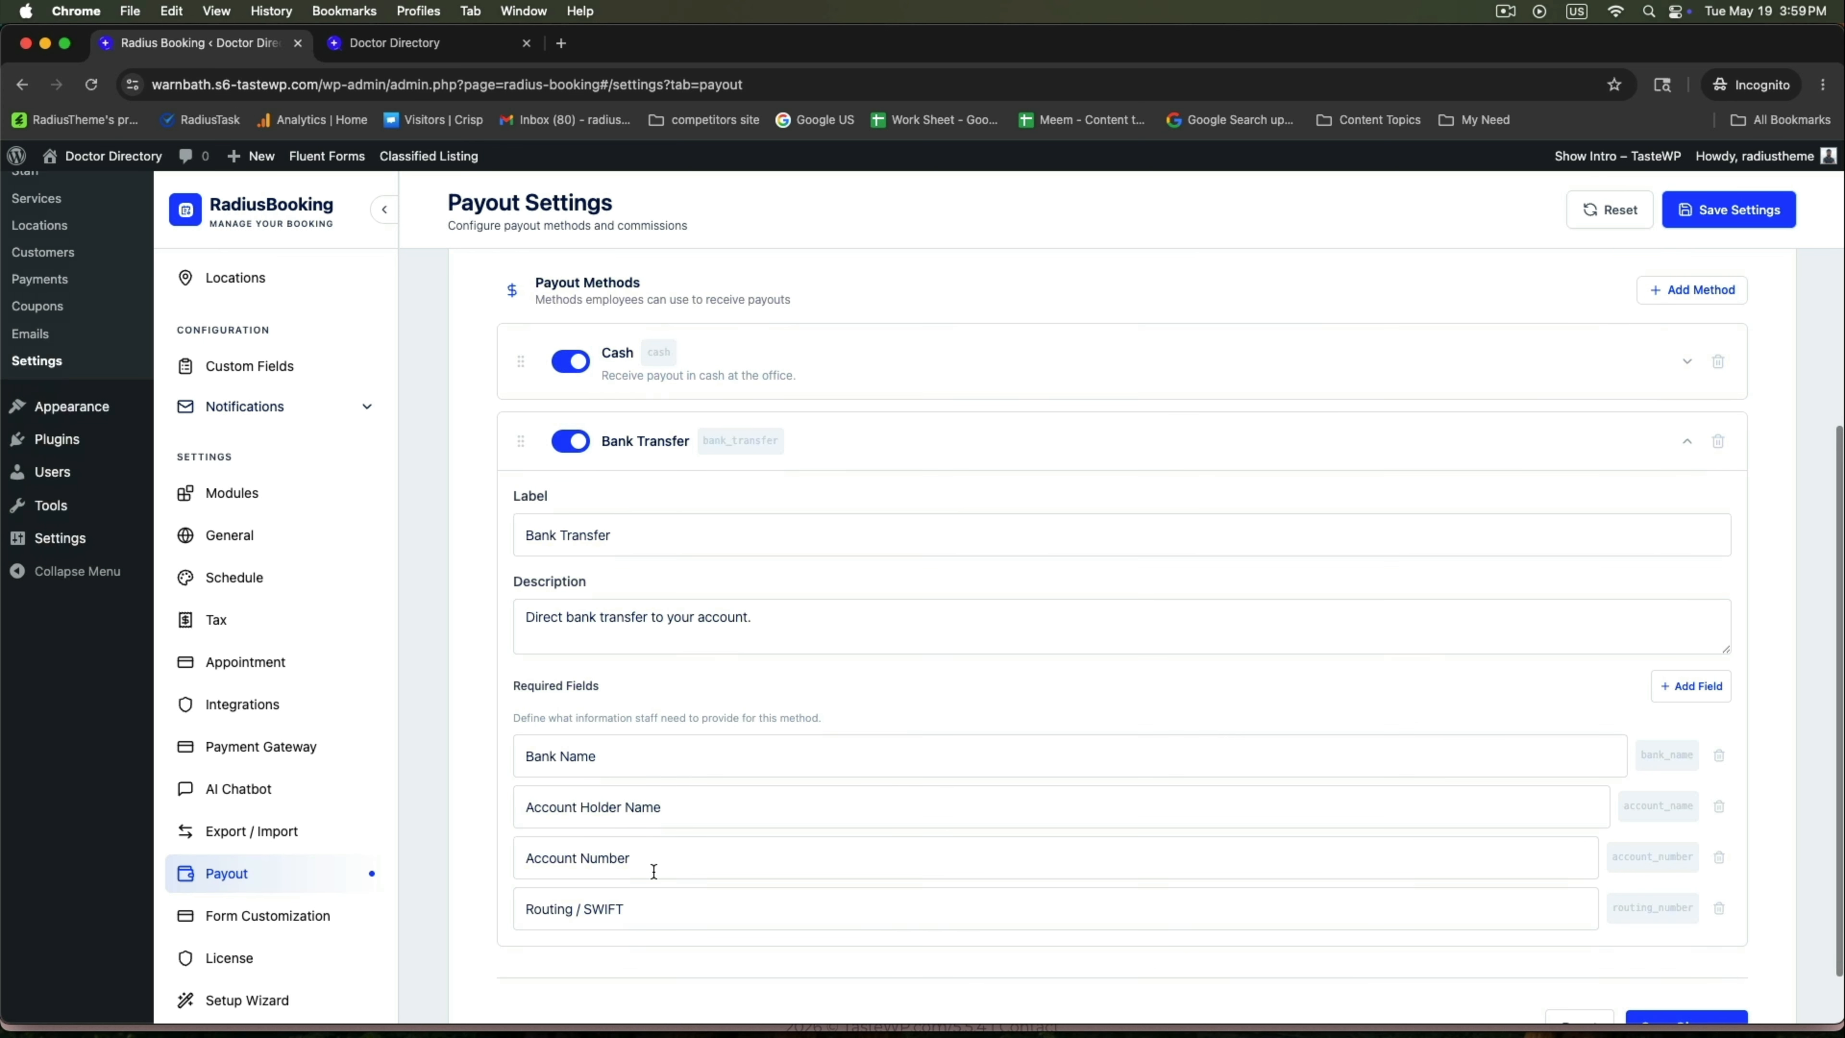
scroll(653, 870, "up", 4)
left_click(1684, 654)
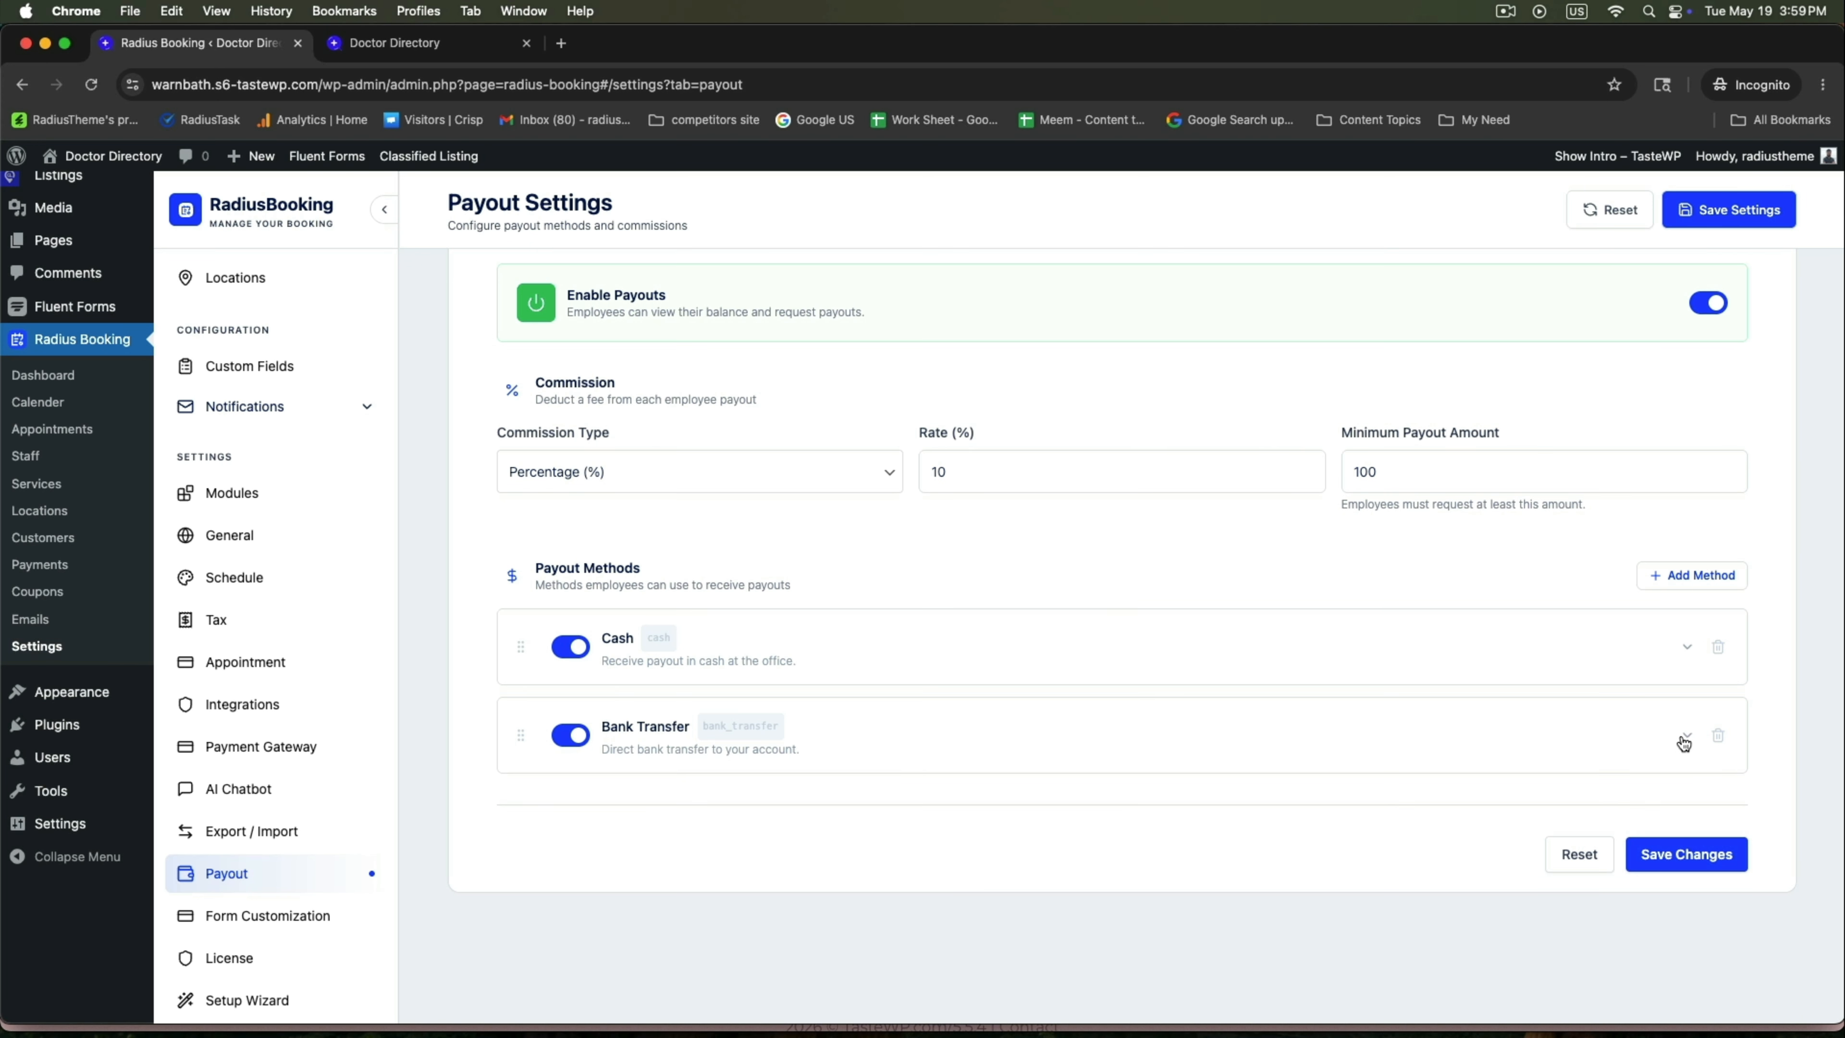
left_click(1674, 857)
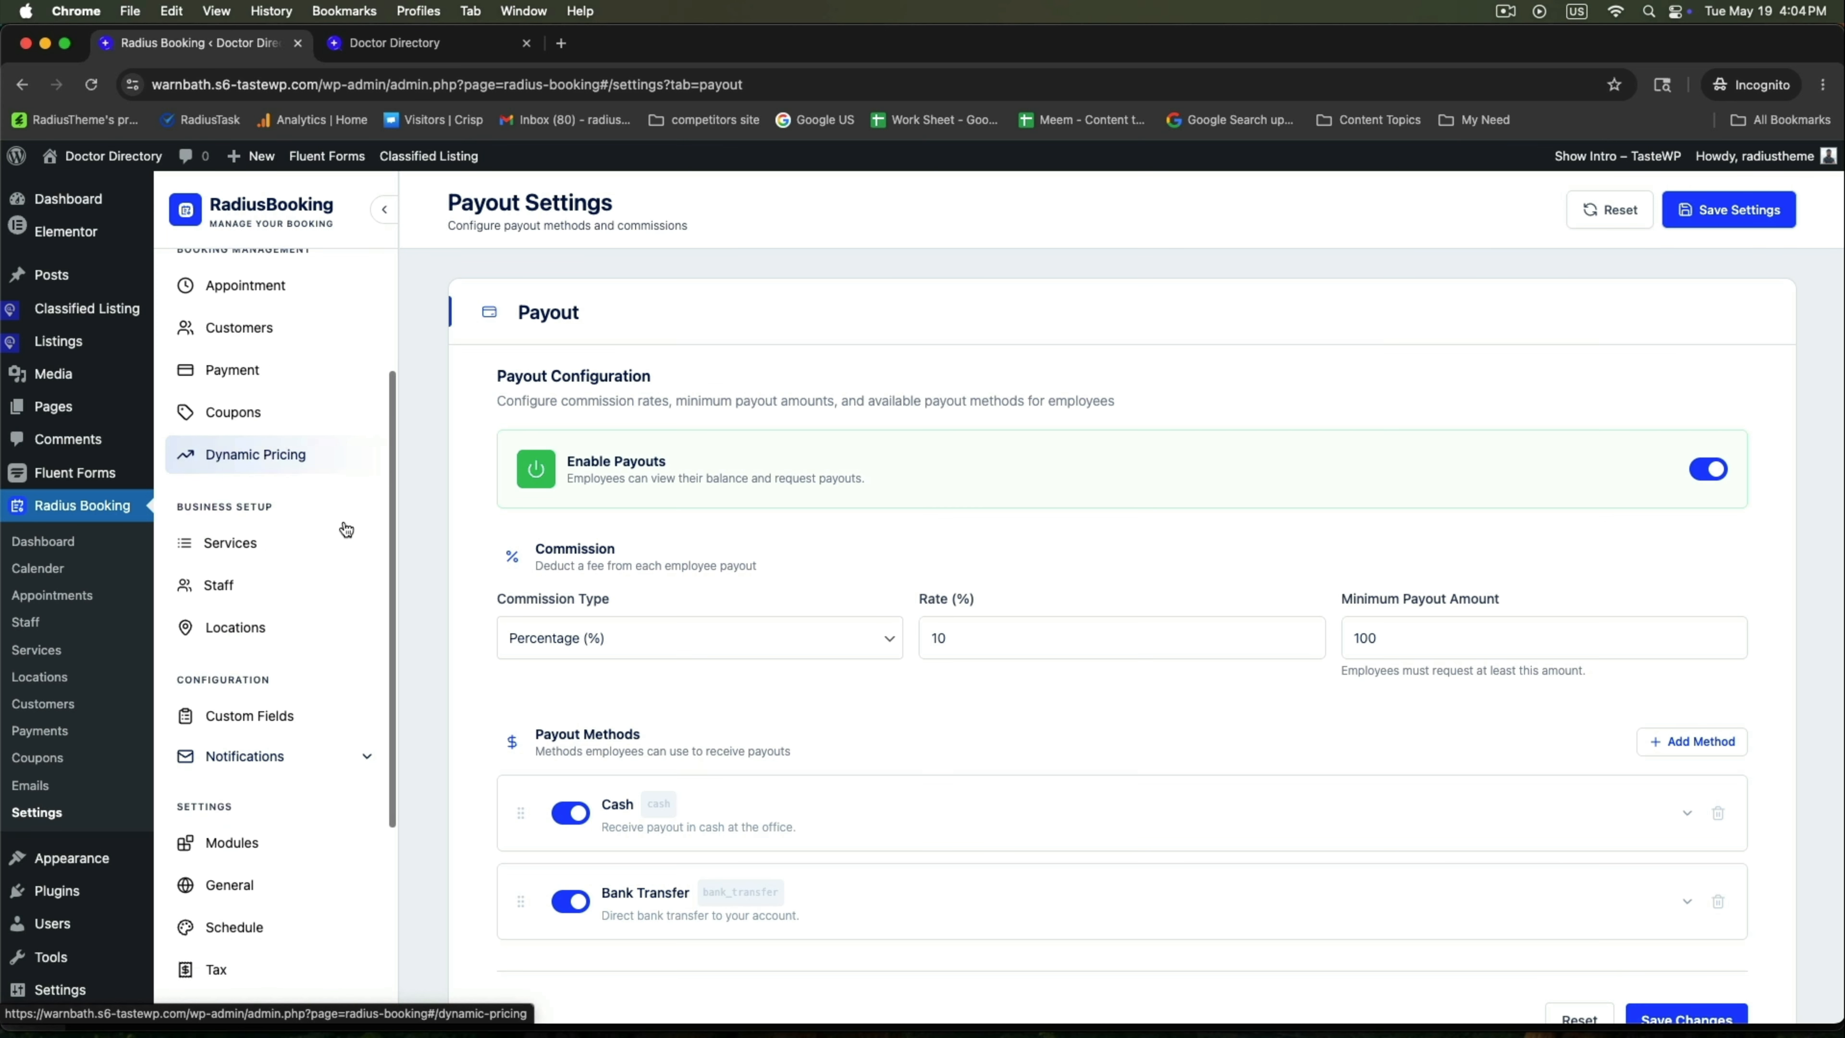
scroll(346, 529, "down", 5)
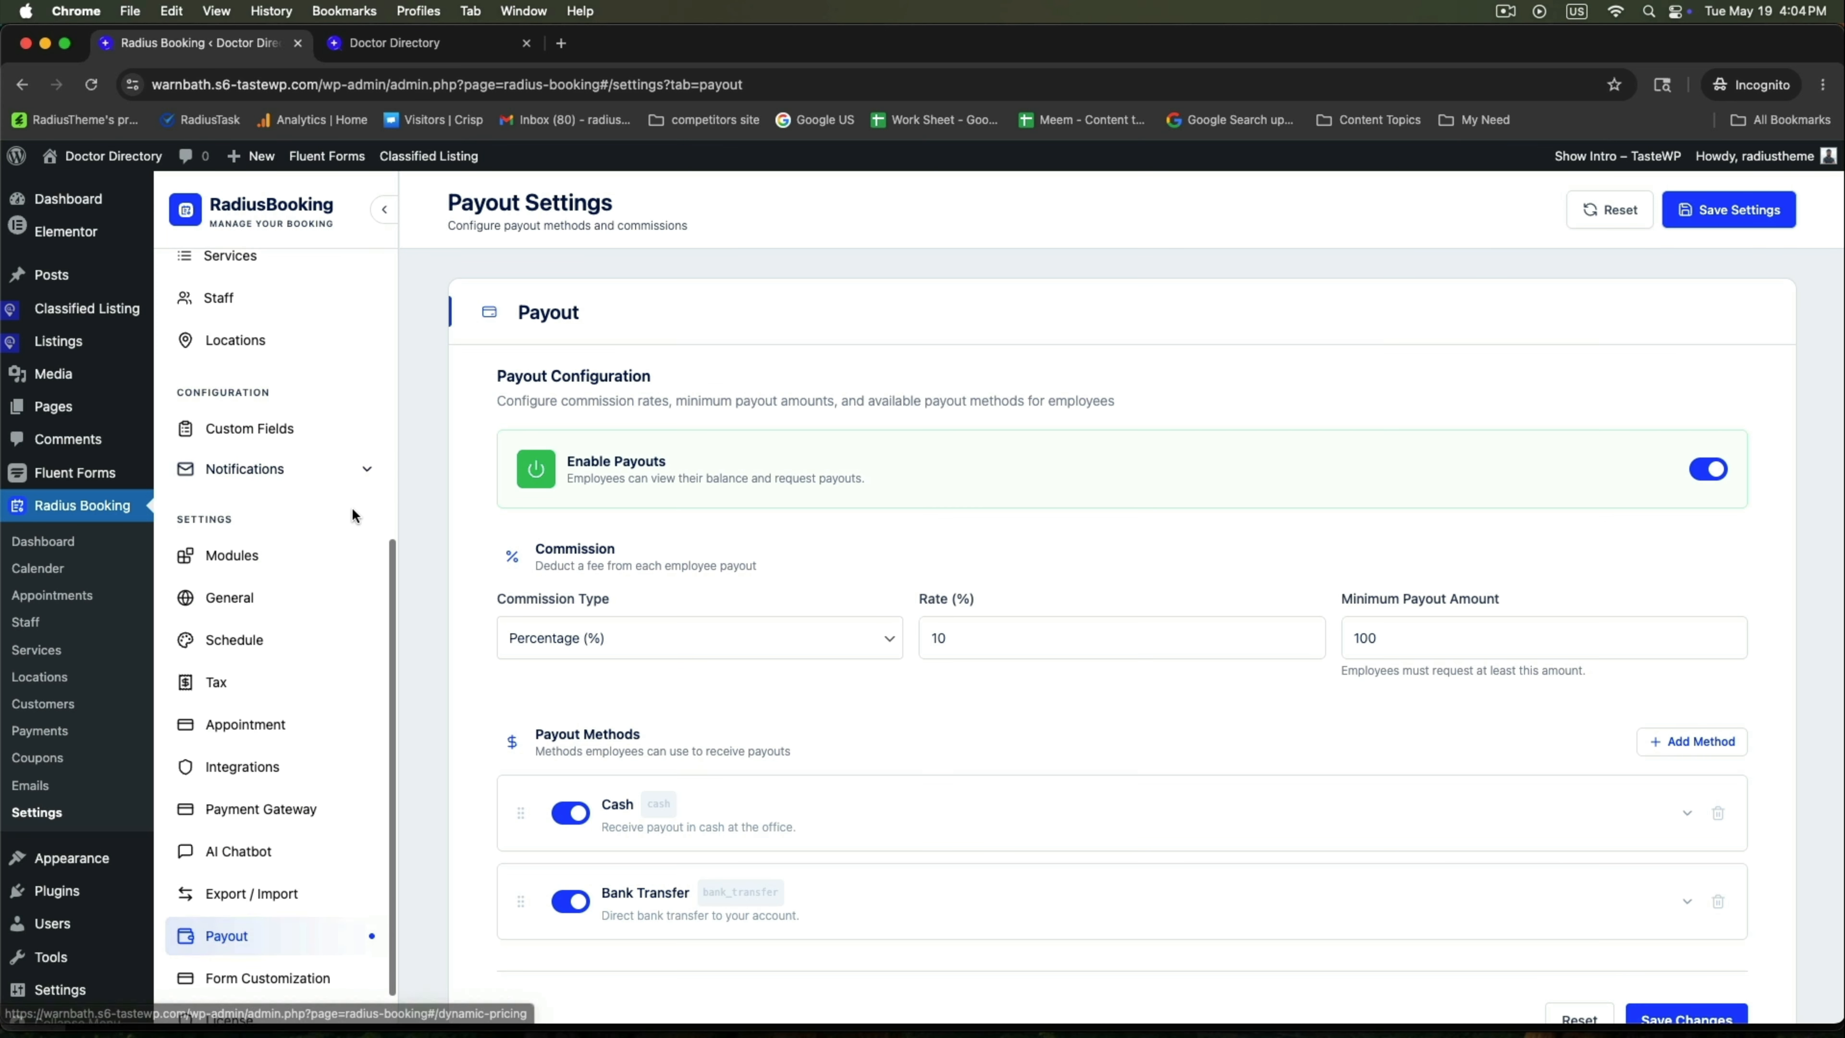
Go to Notifications > Emails and edit the Appointment Confirmed - Customer template.
left_click(243, 452)
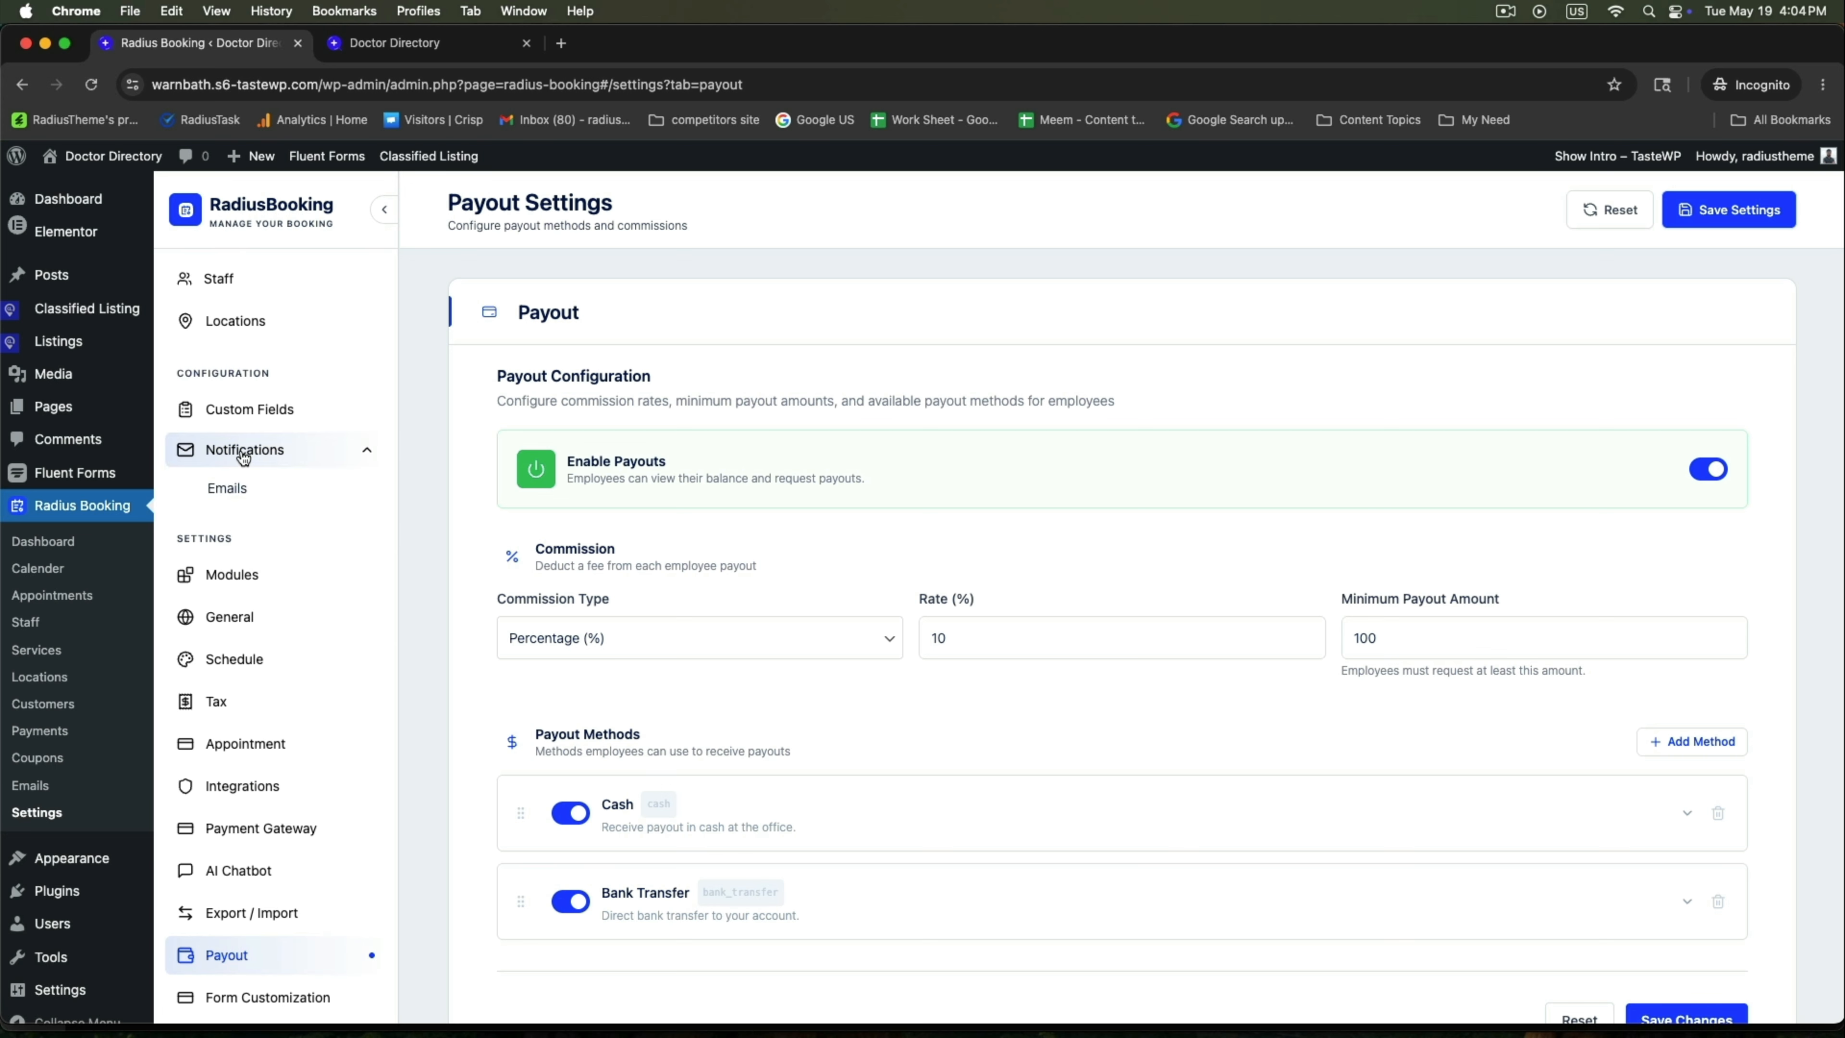
left_click(230, 493)
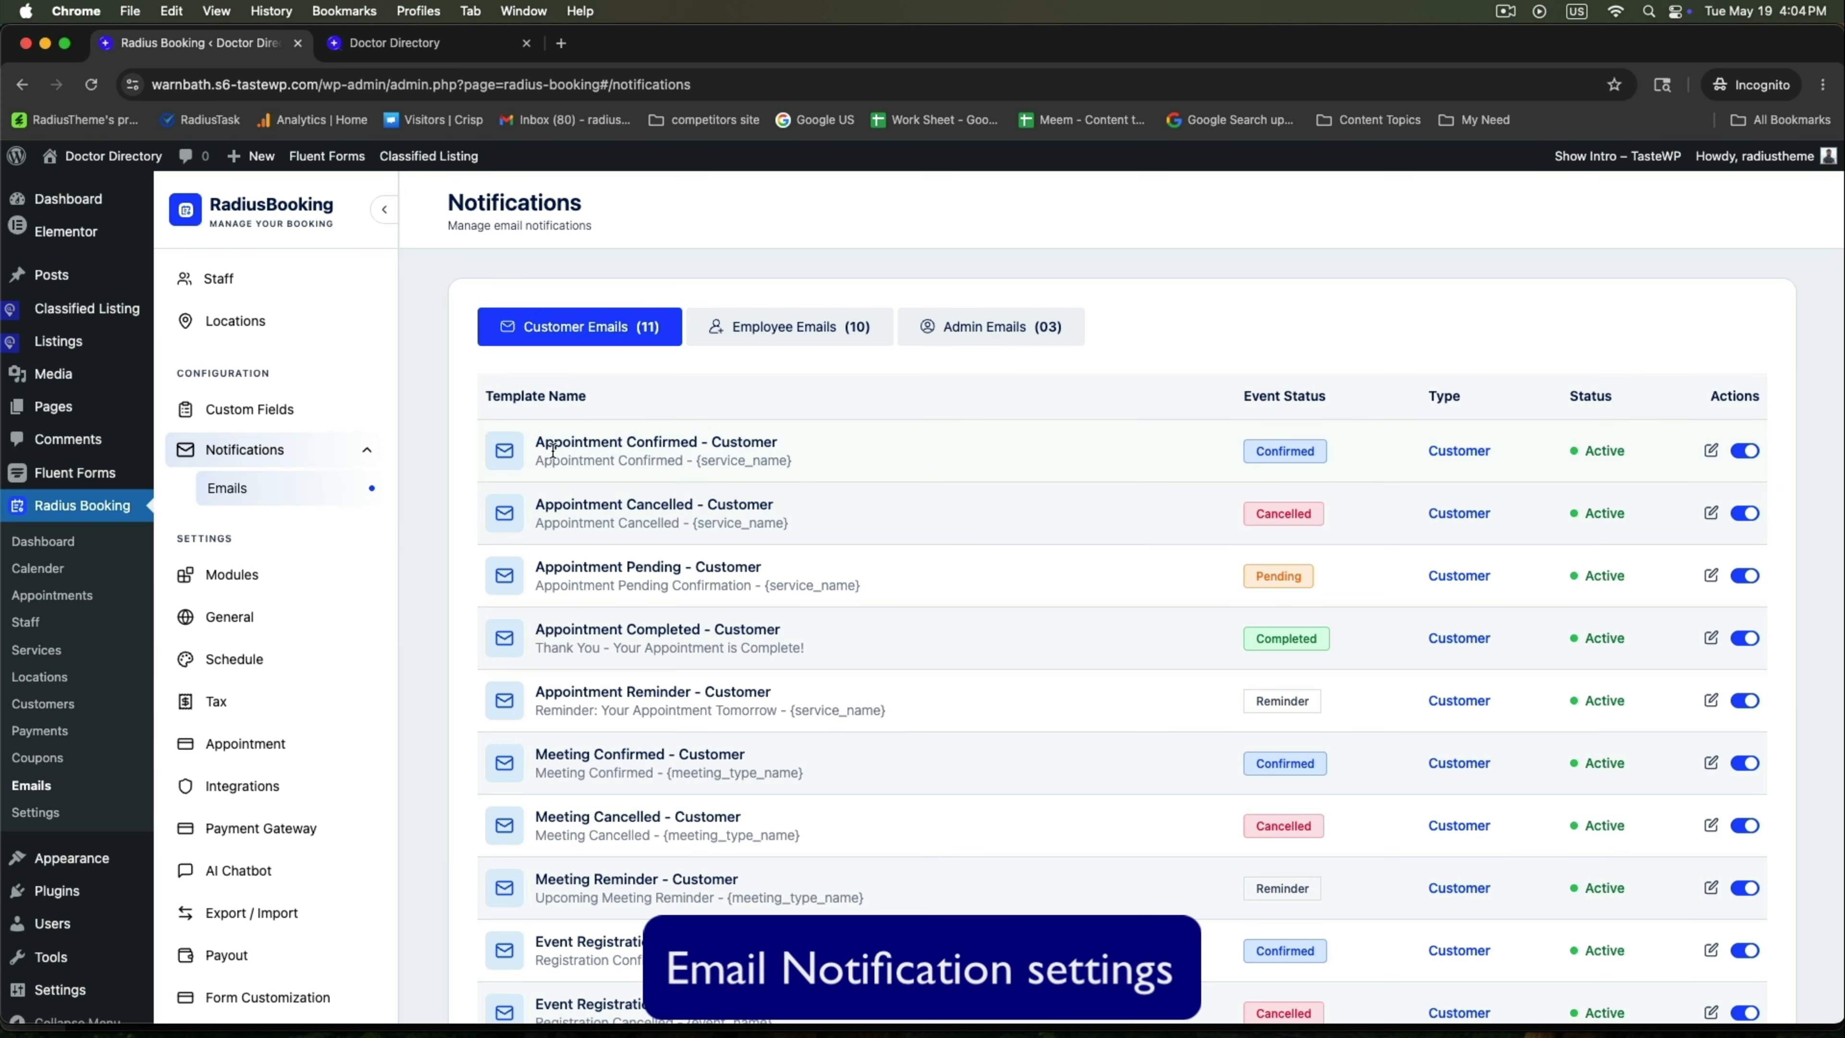
left_click_drag(545, 441, 799, 446)
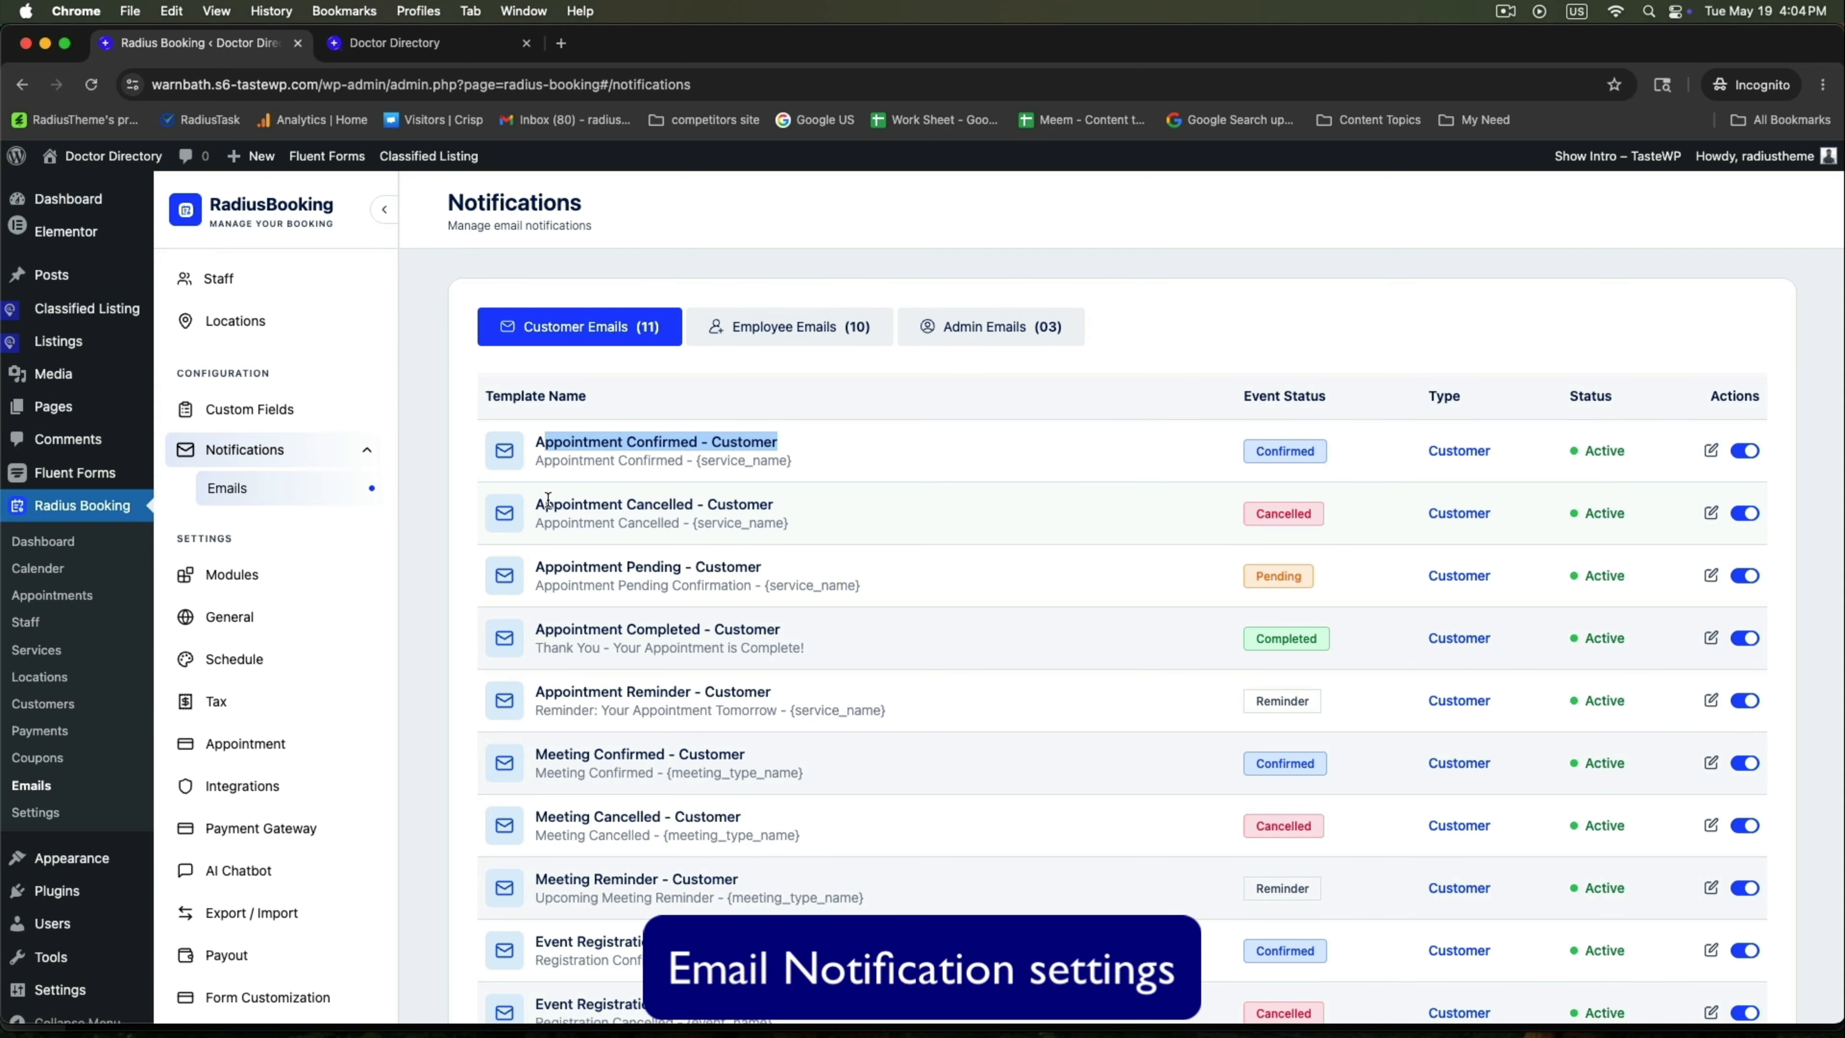
left_click_drag(548, 502, 831, 514)
left_click_drag(553, 567, 739, 565)
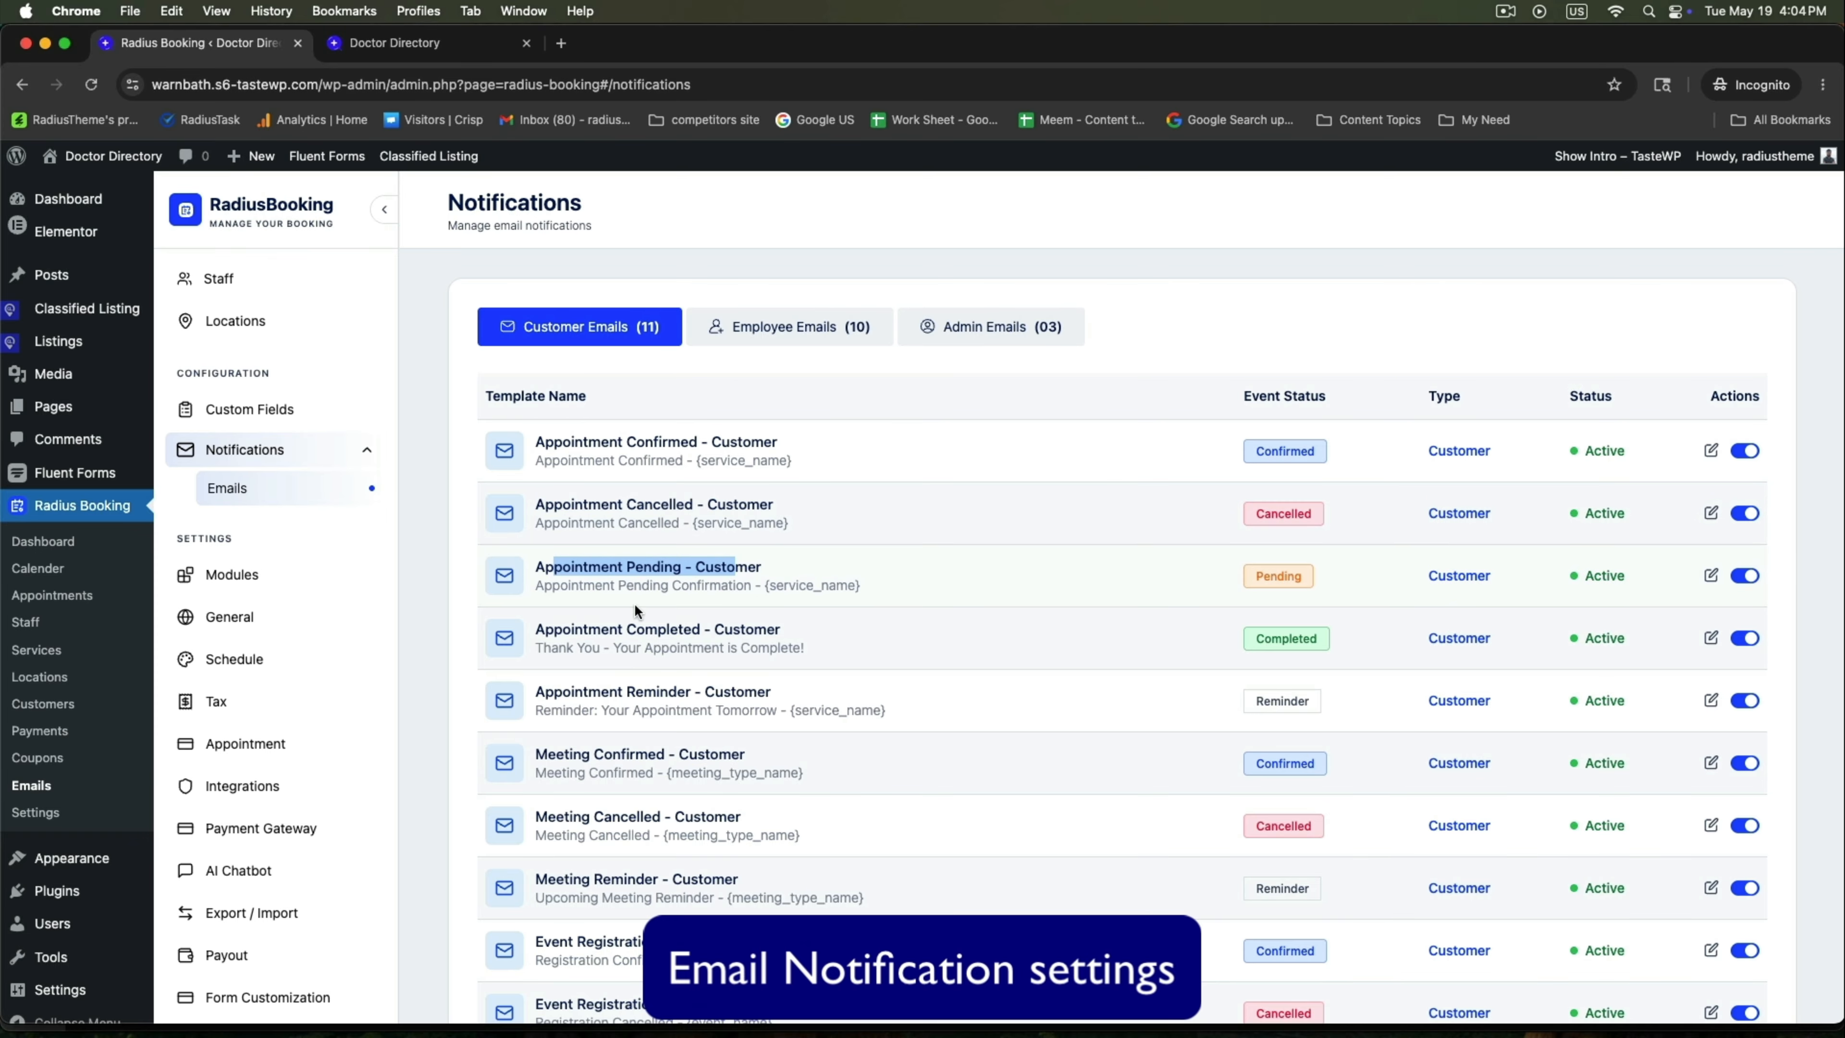
left_click_drag(579, 623, 810, 649)
left_click(851, 622)
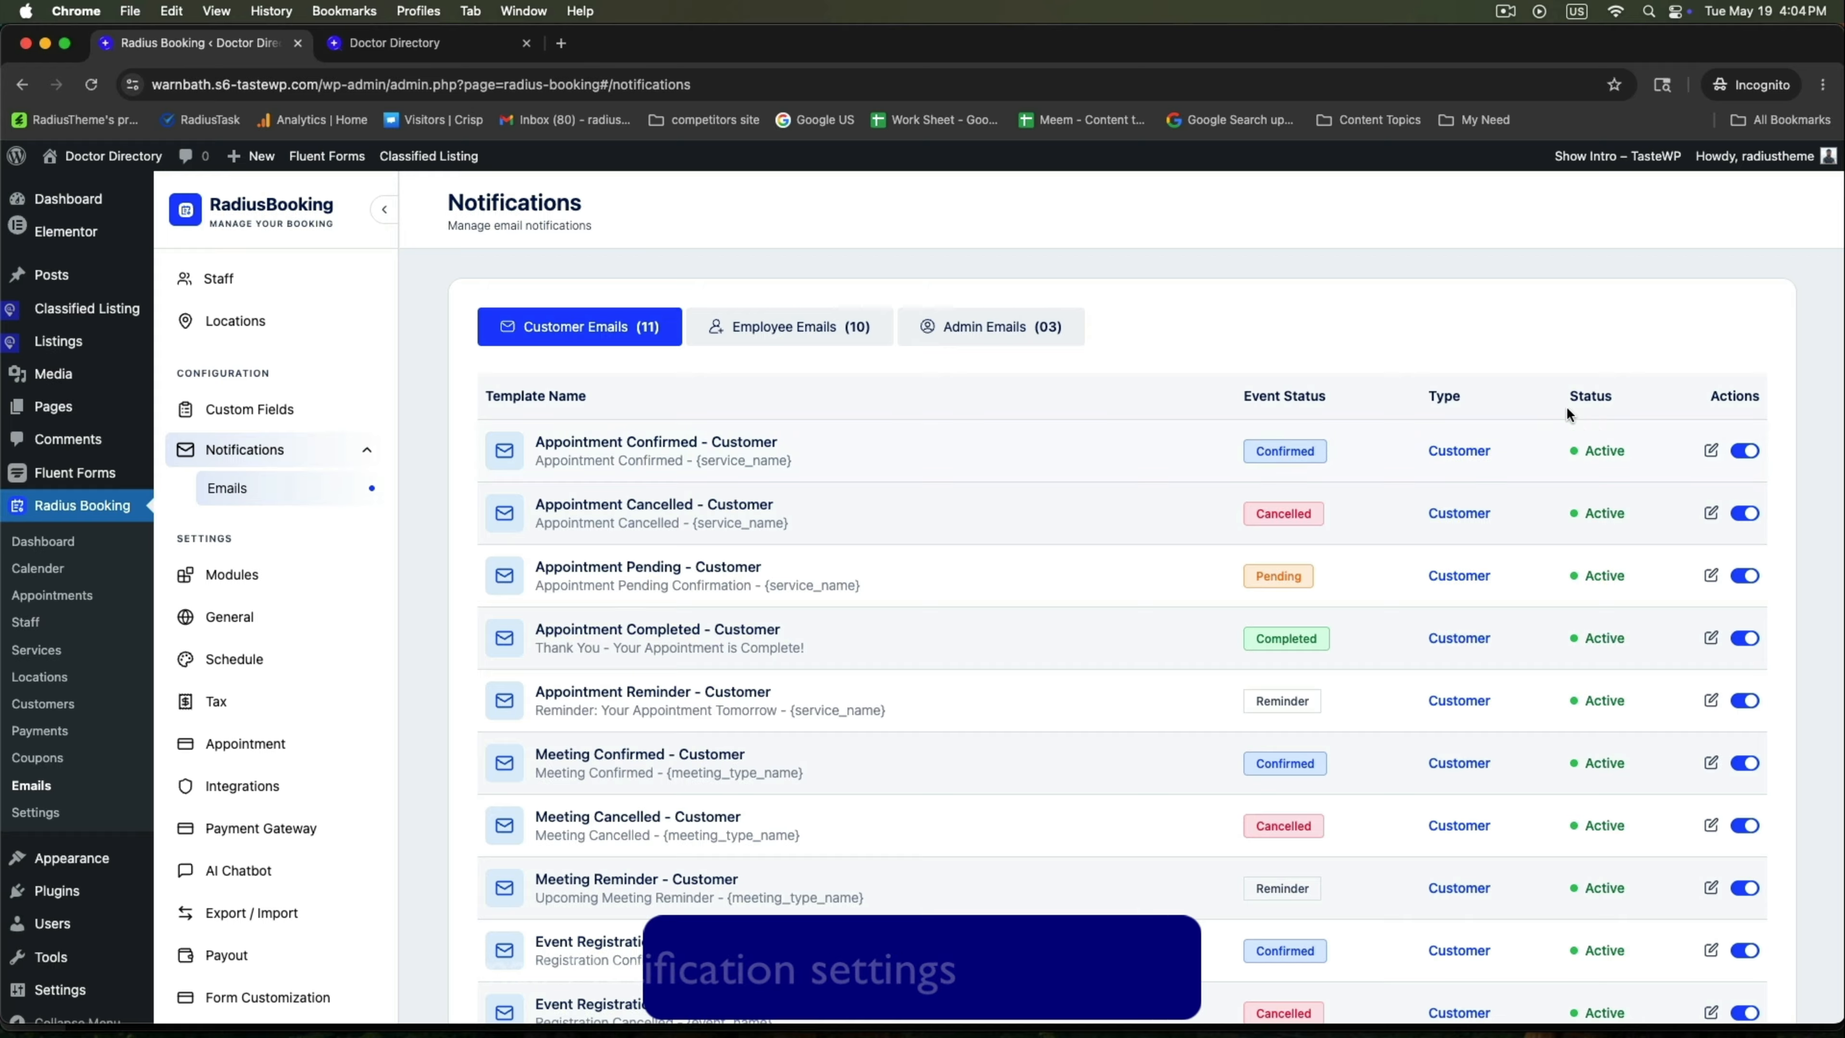
left_click(1712, 451)
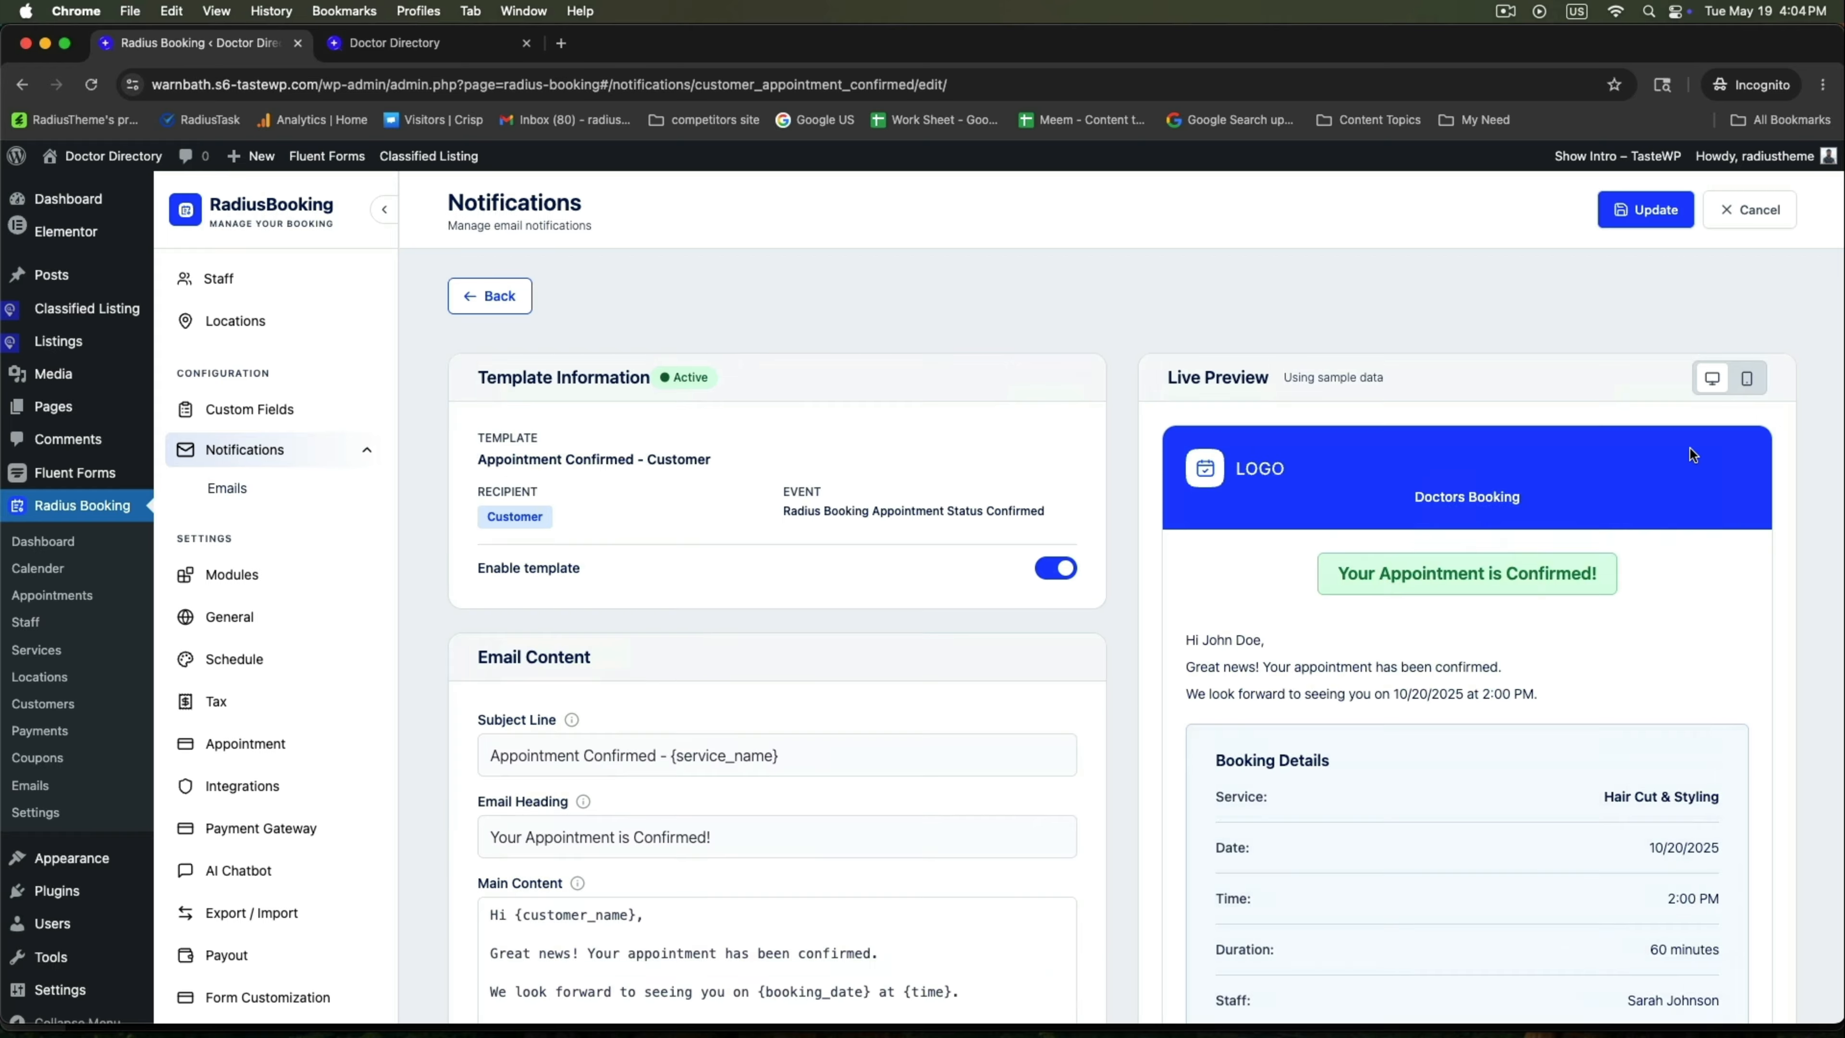
Look over the Appointment Confirmed template content and preview, then return to Customer Emails.
scroll(1581, 519, "down", 3)
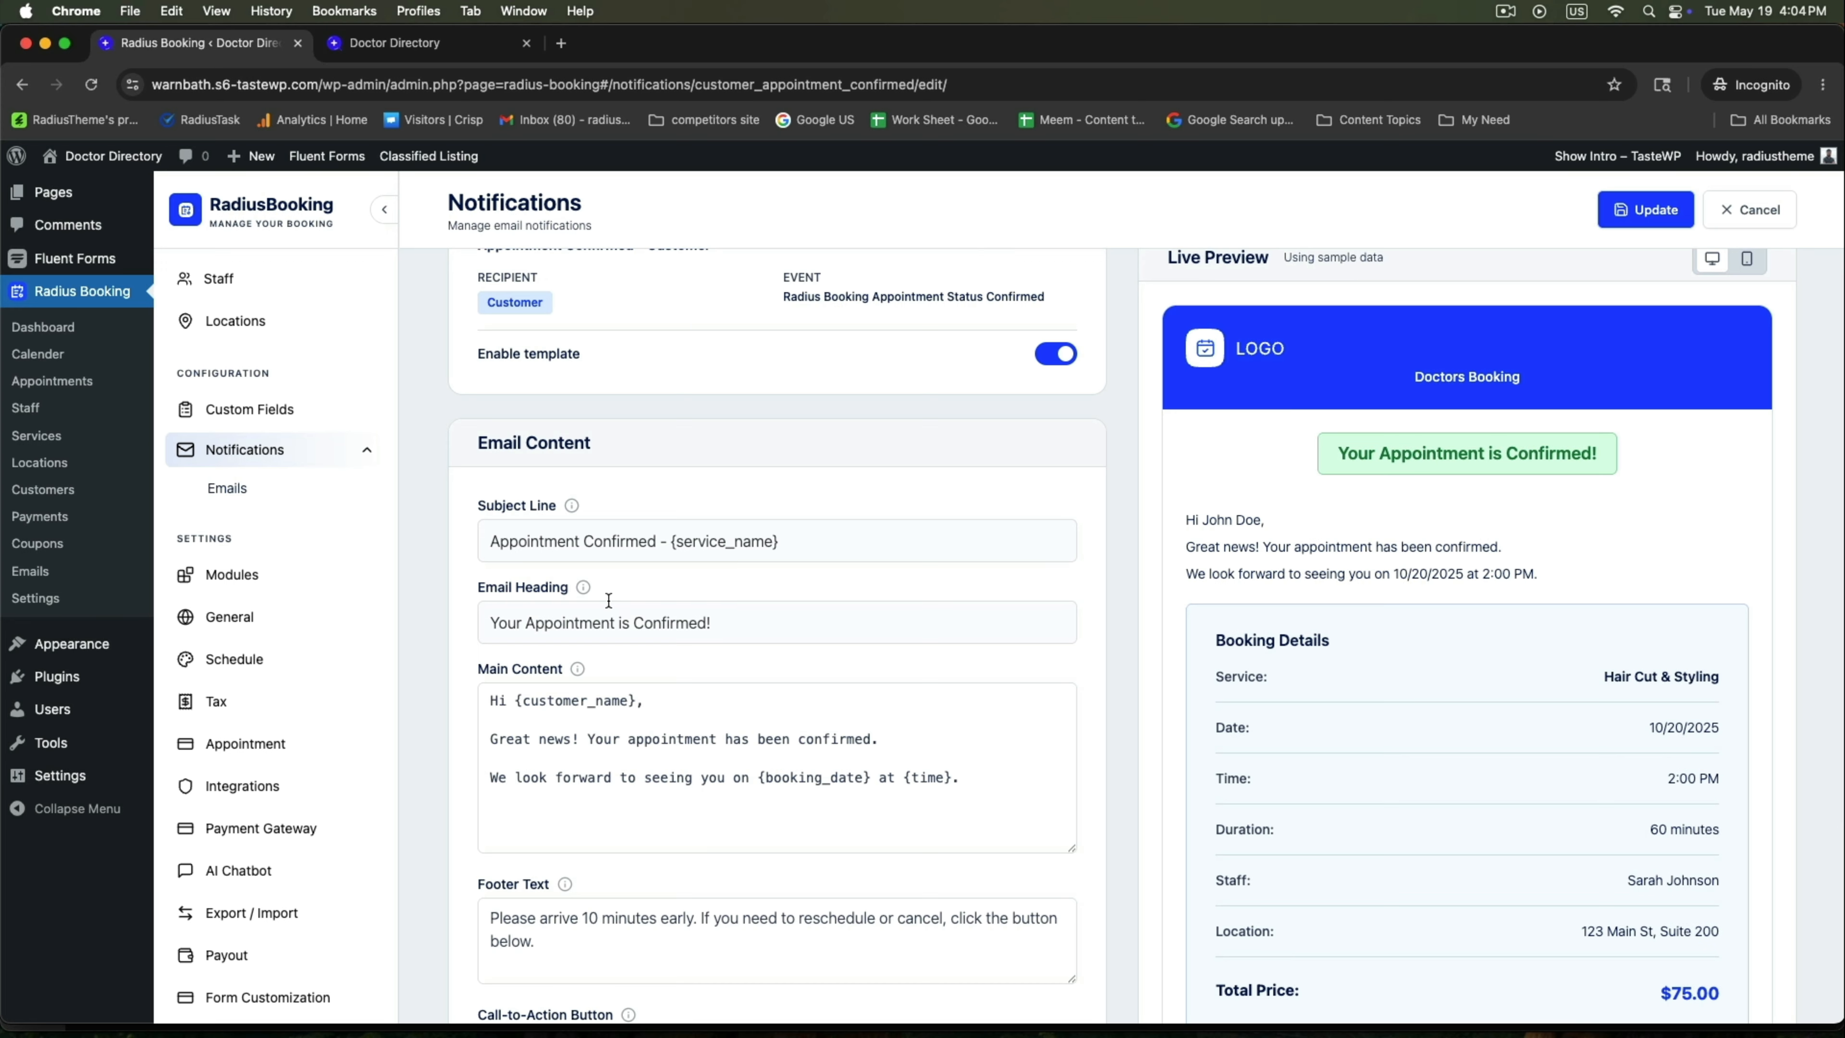
scroll(609, 600, "up", 3)
scroll(607, 598, "down", 8)
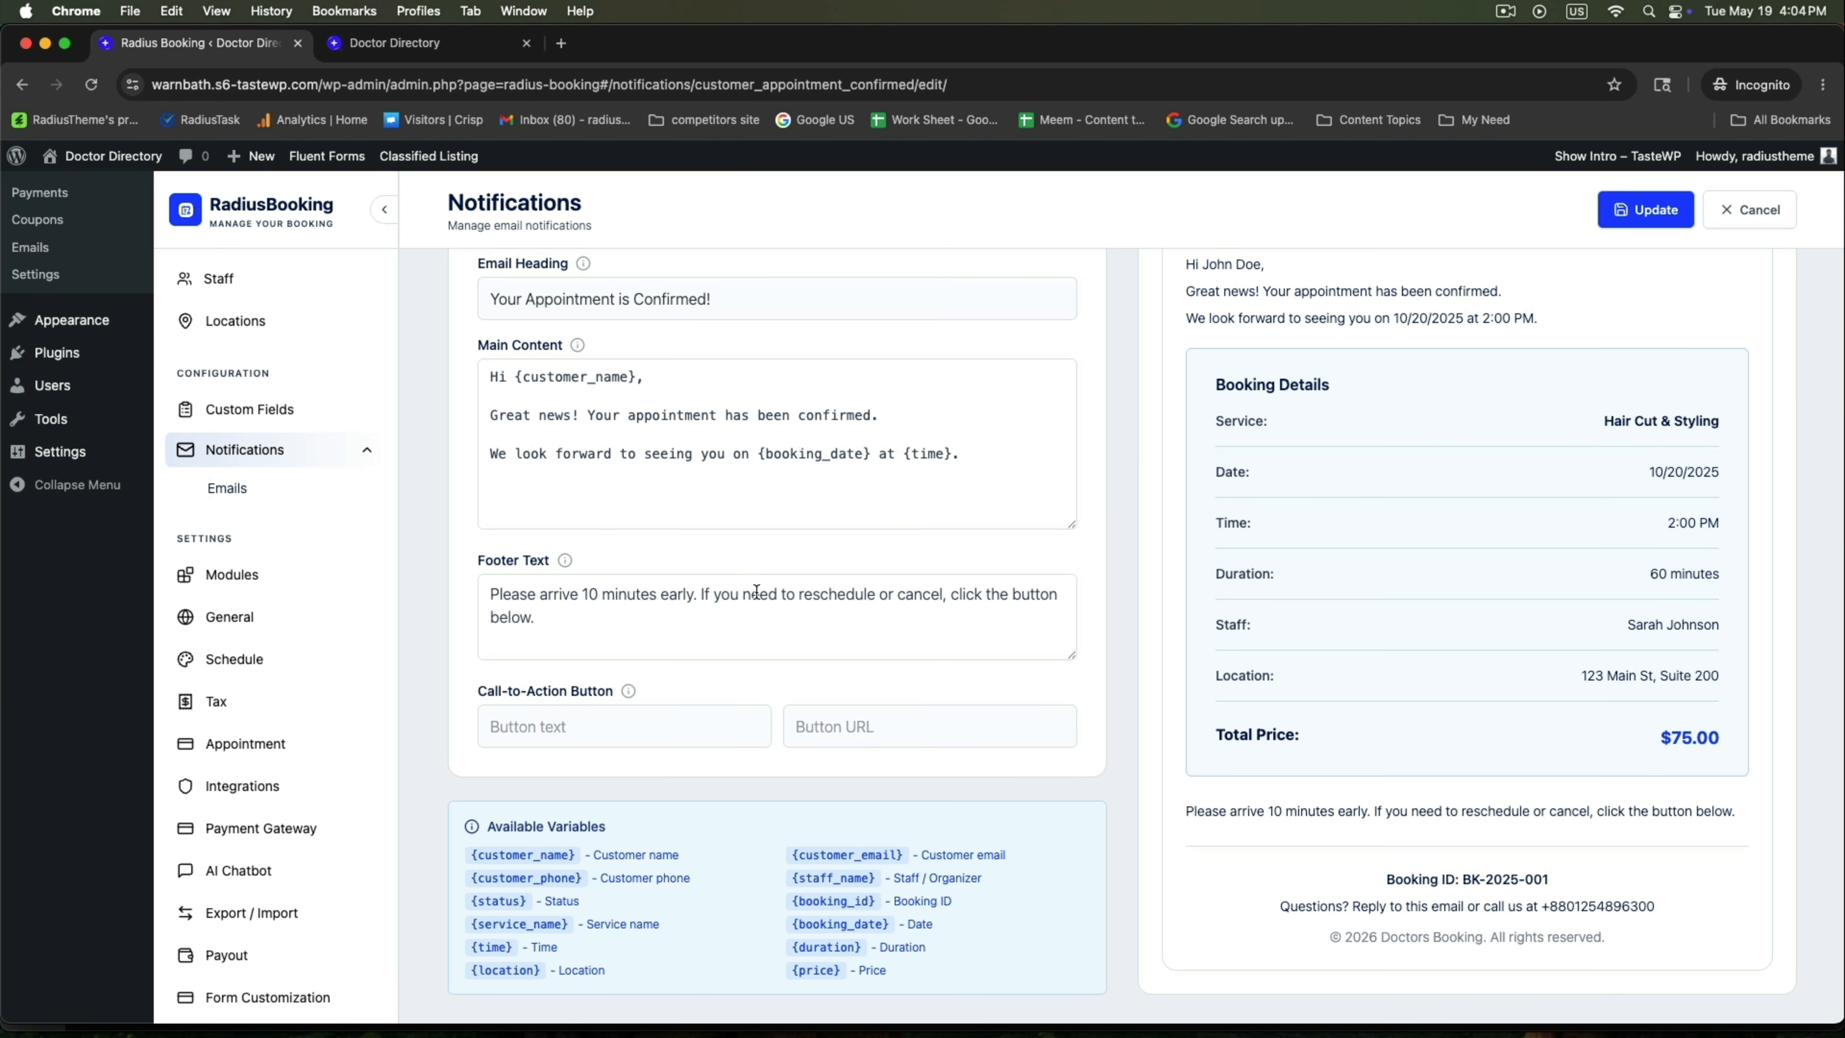
scroll(736, 575, "up", 5)
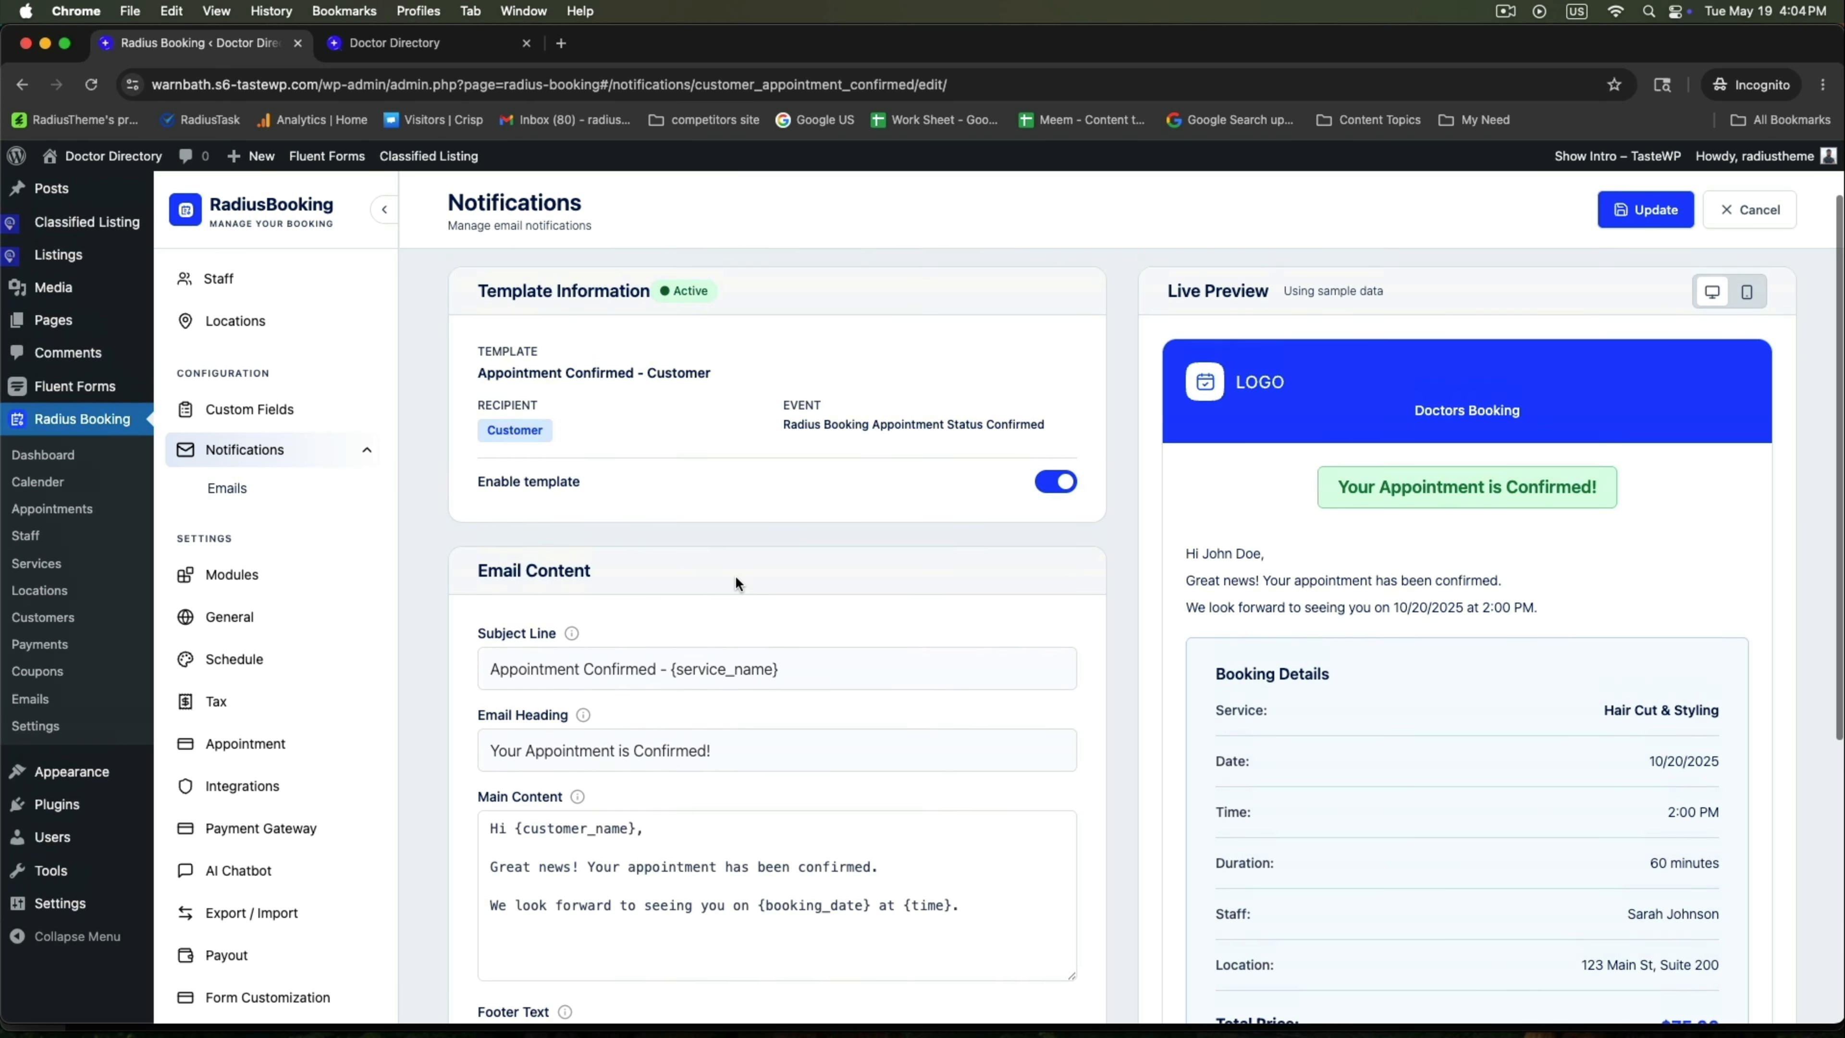
left_click(488, 298)
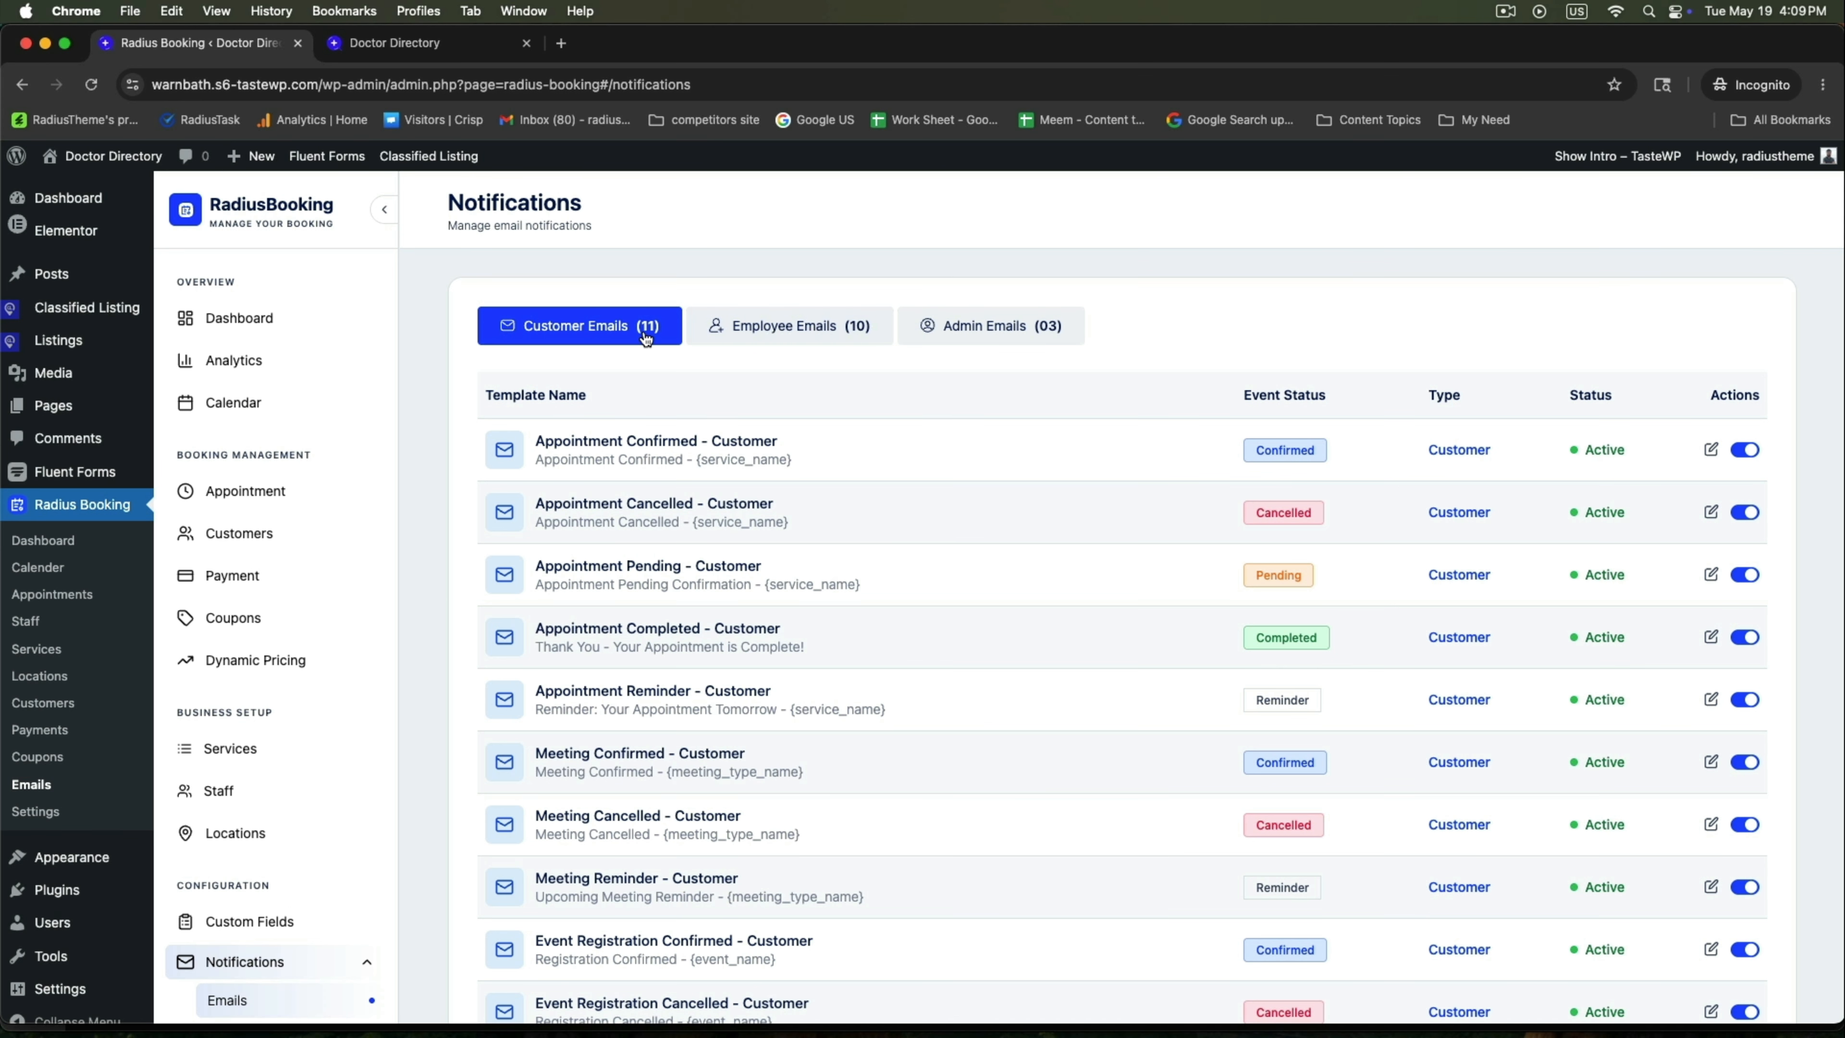
left_click(767, 327)
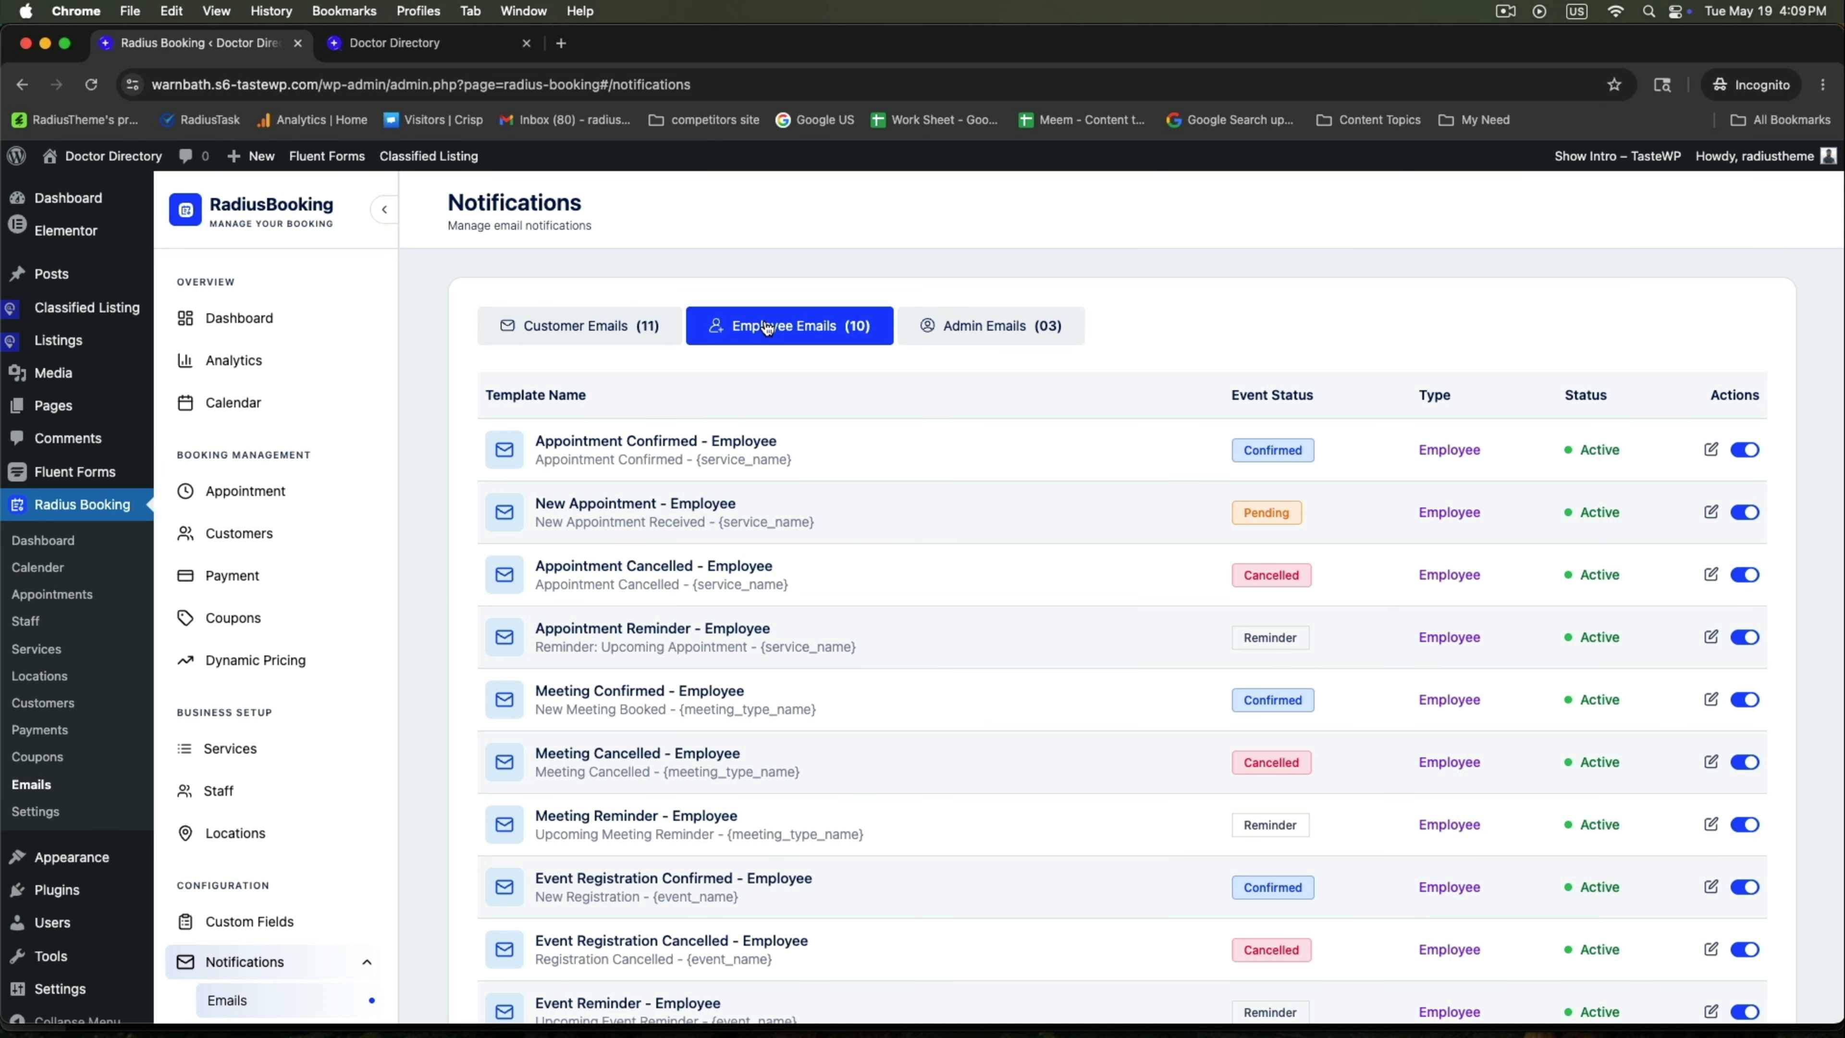
left_click(947, 336)
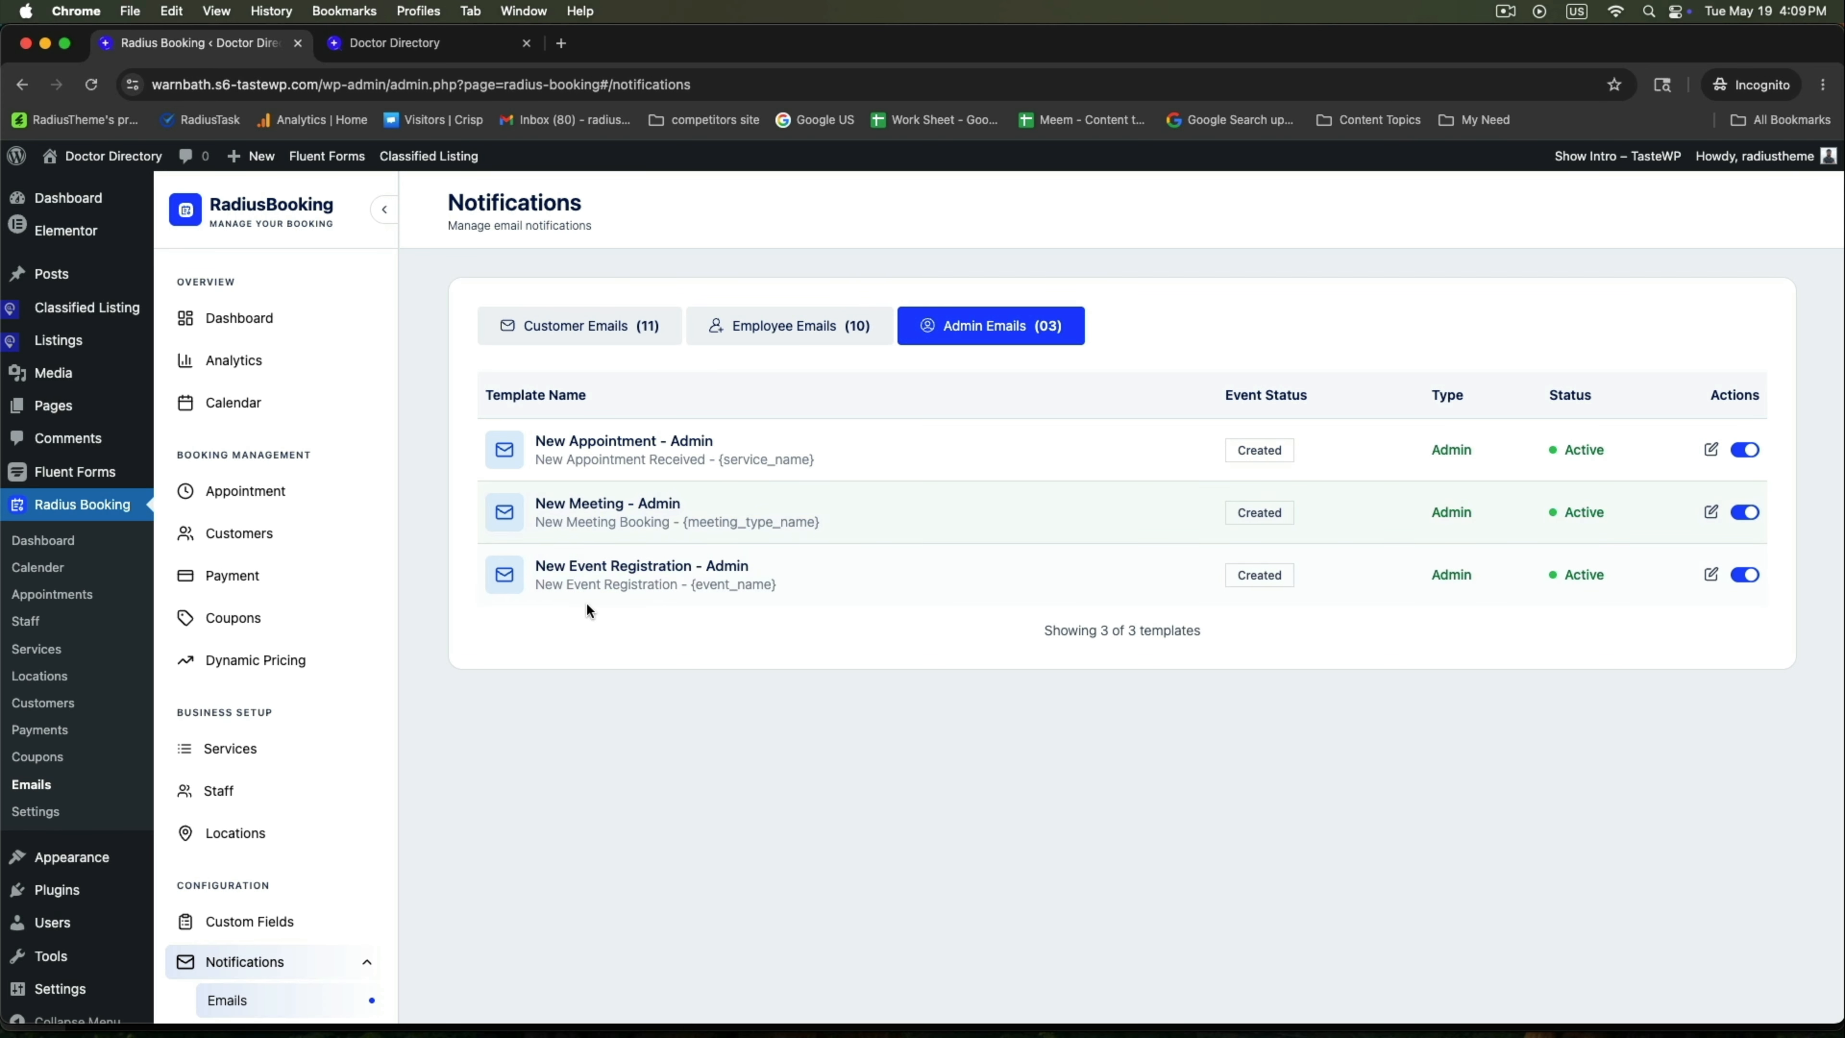
left_click(790, 333)
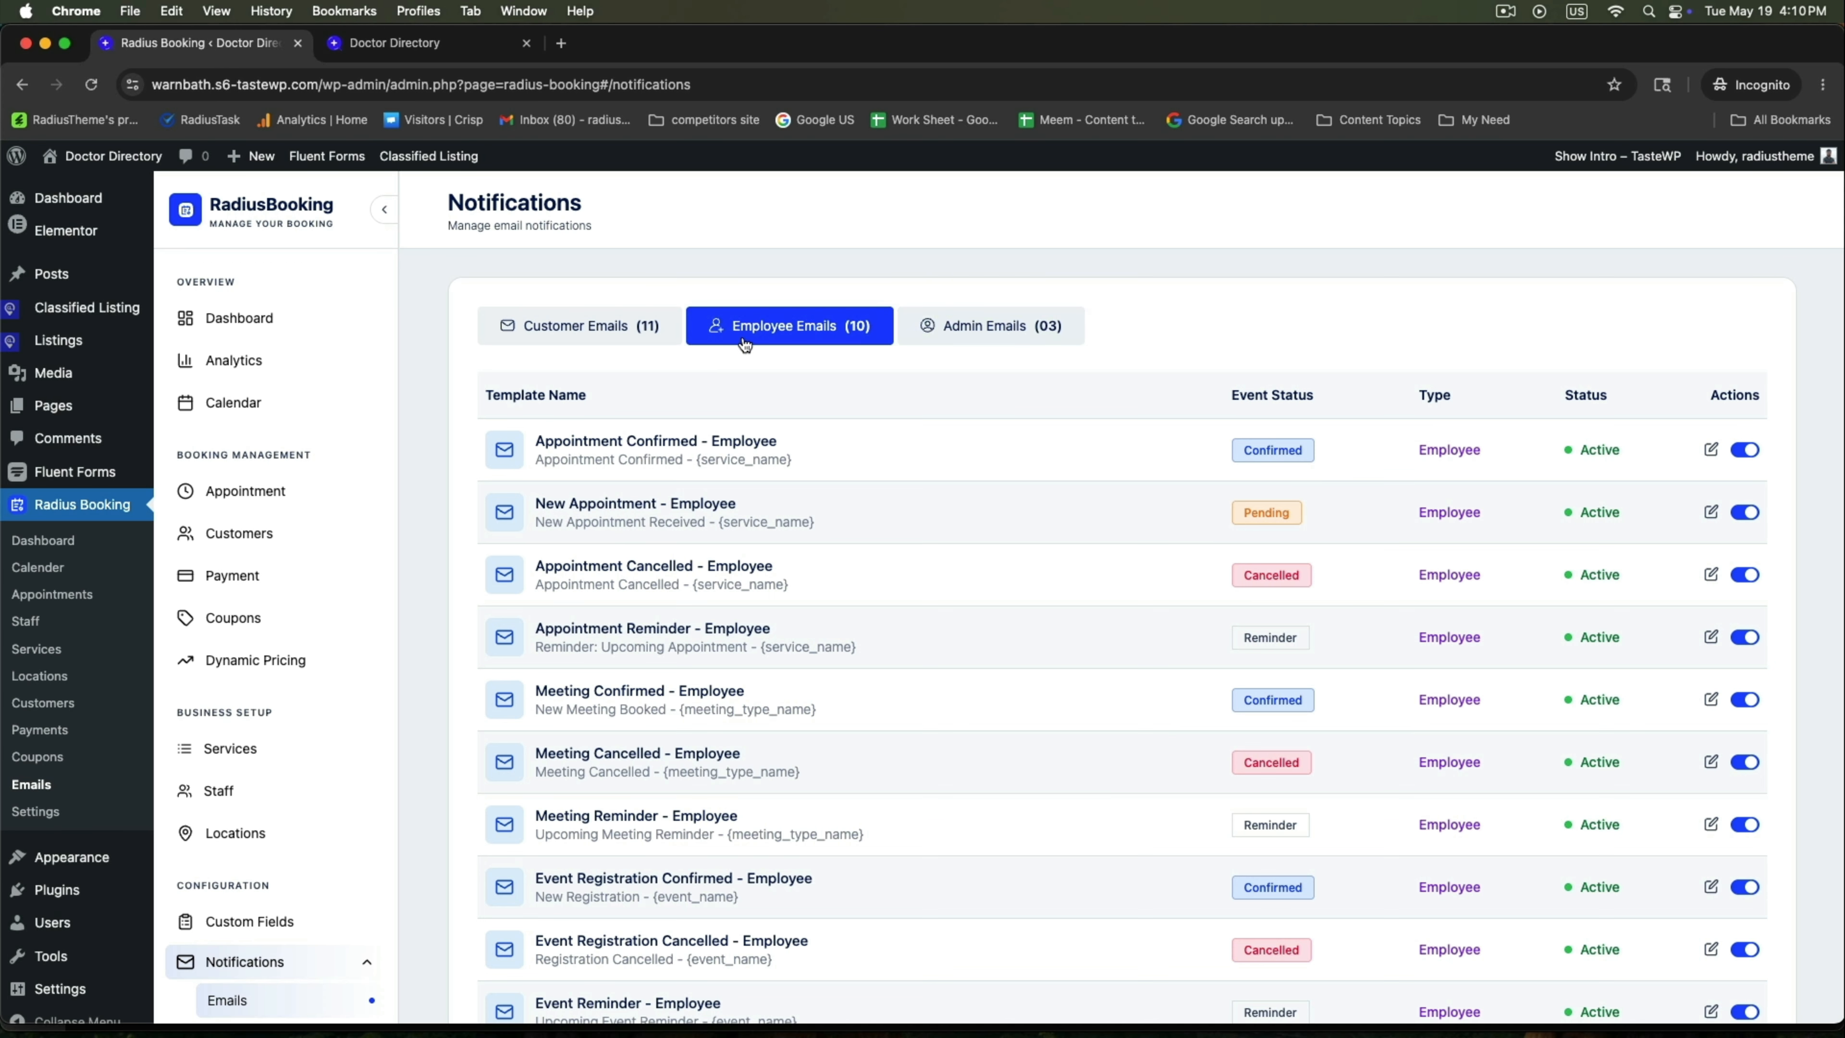
left_click(602, 333)
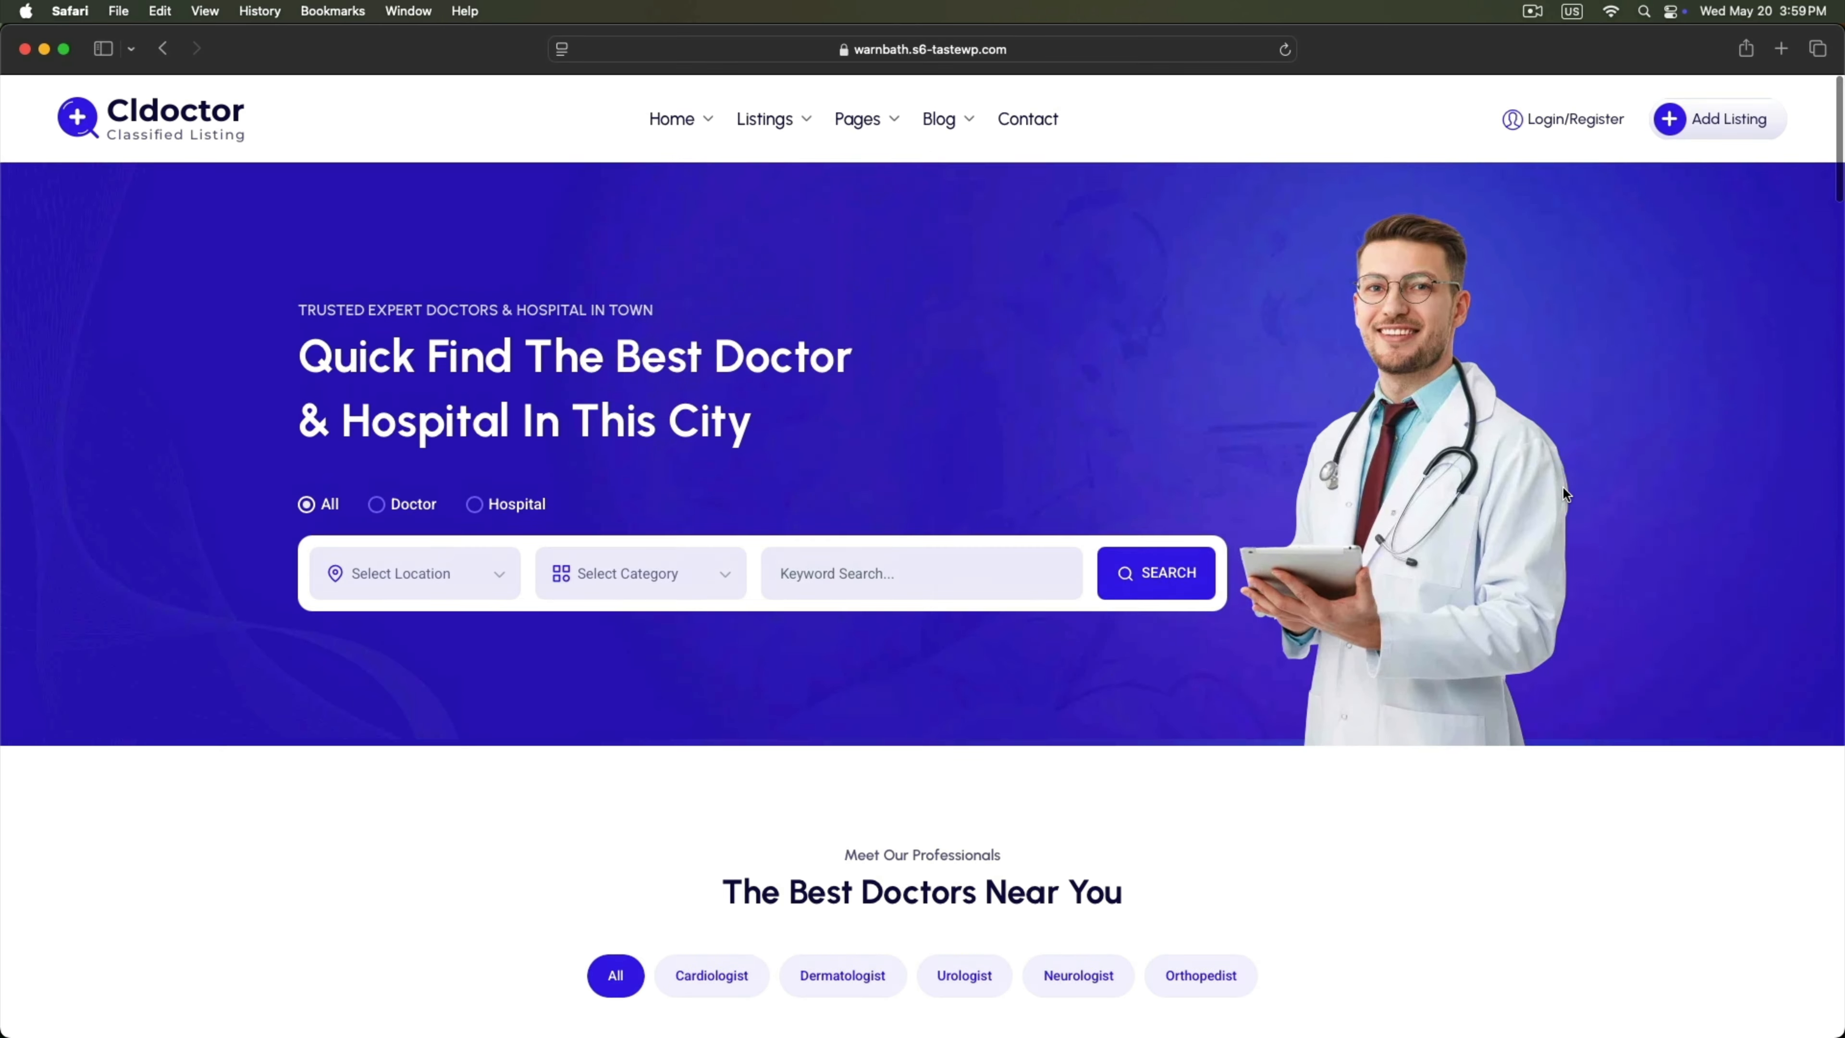
Start a new listing and go to the account registration page.
left_click(1725, 119)
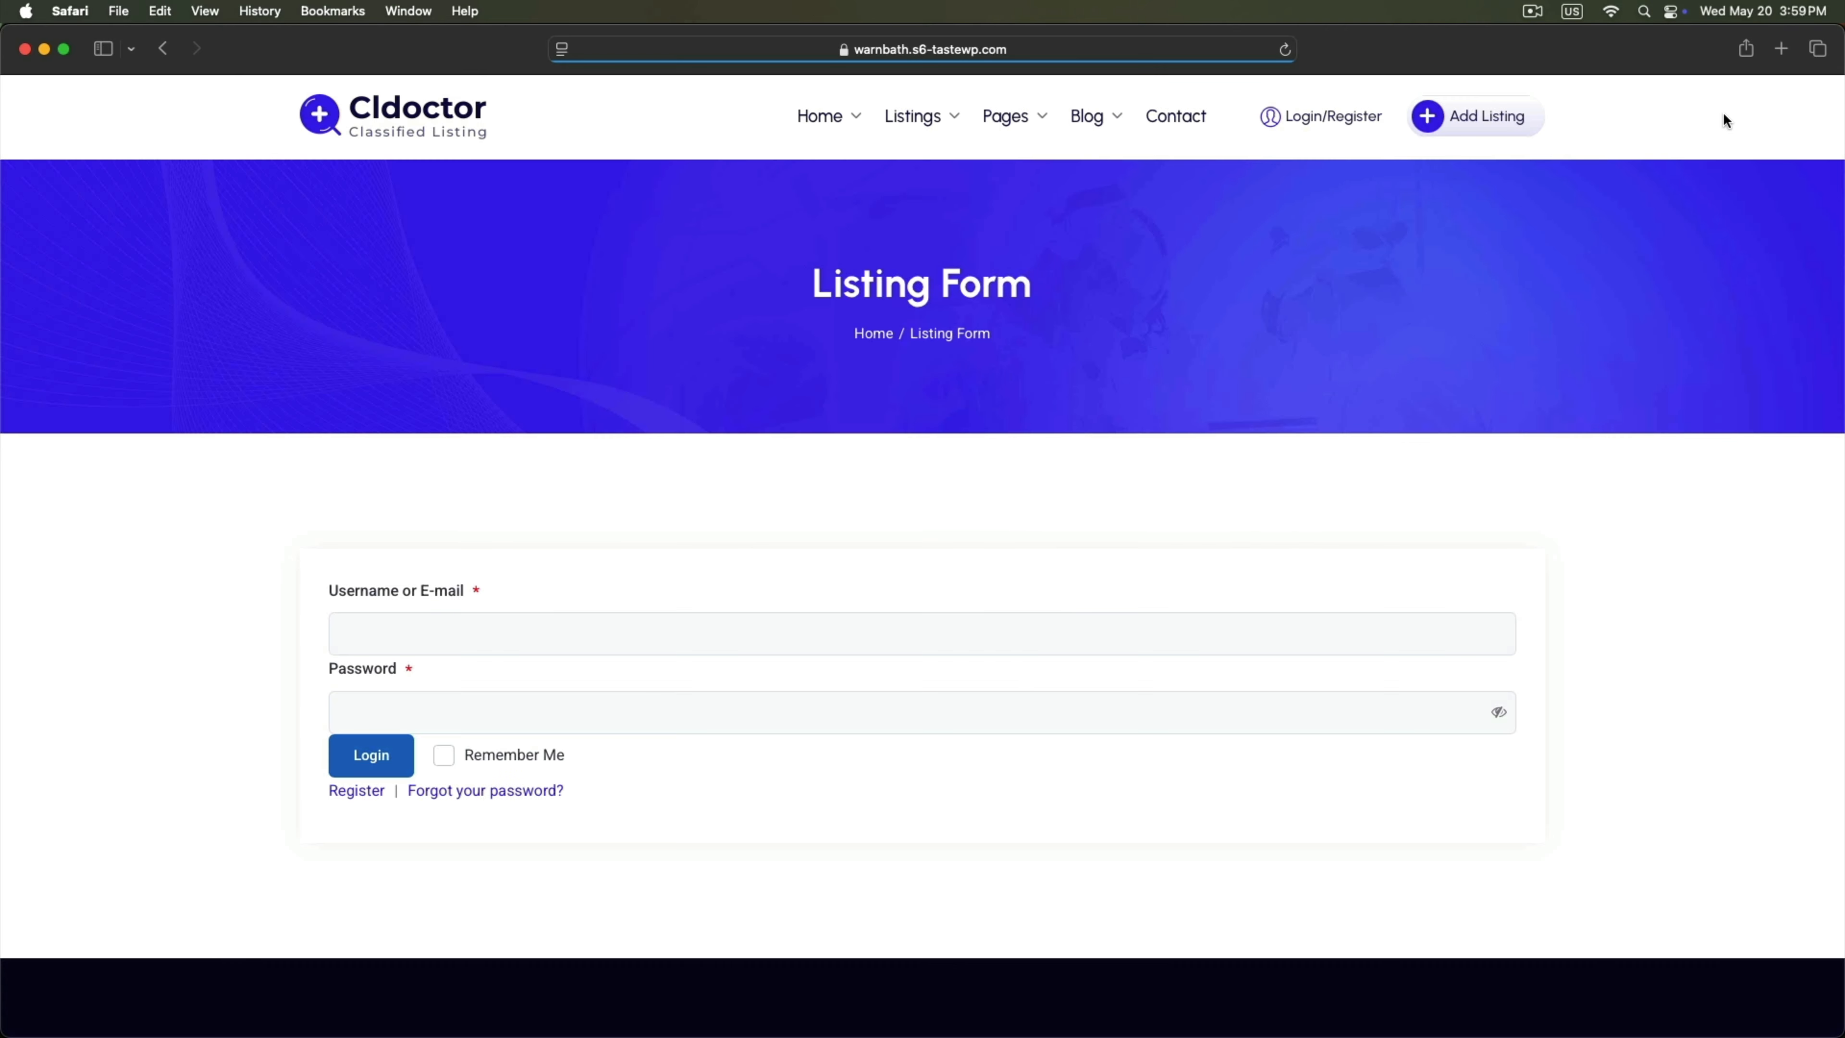
scroll(264, 574, "down", 5)
scroll(405, 650, "up", 3)
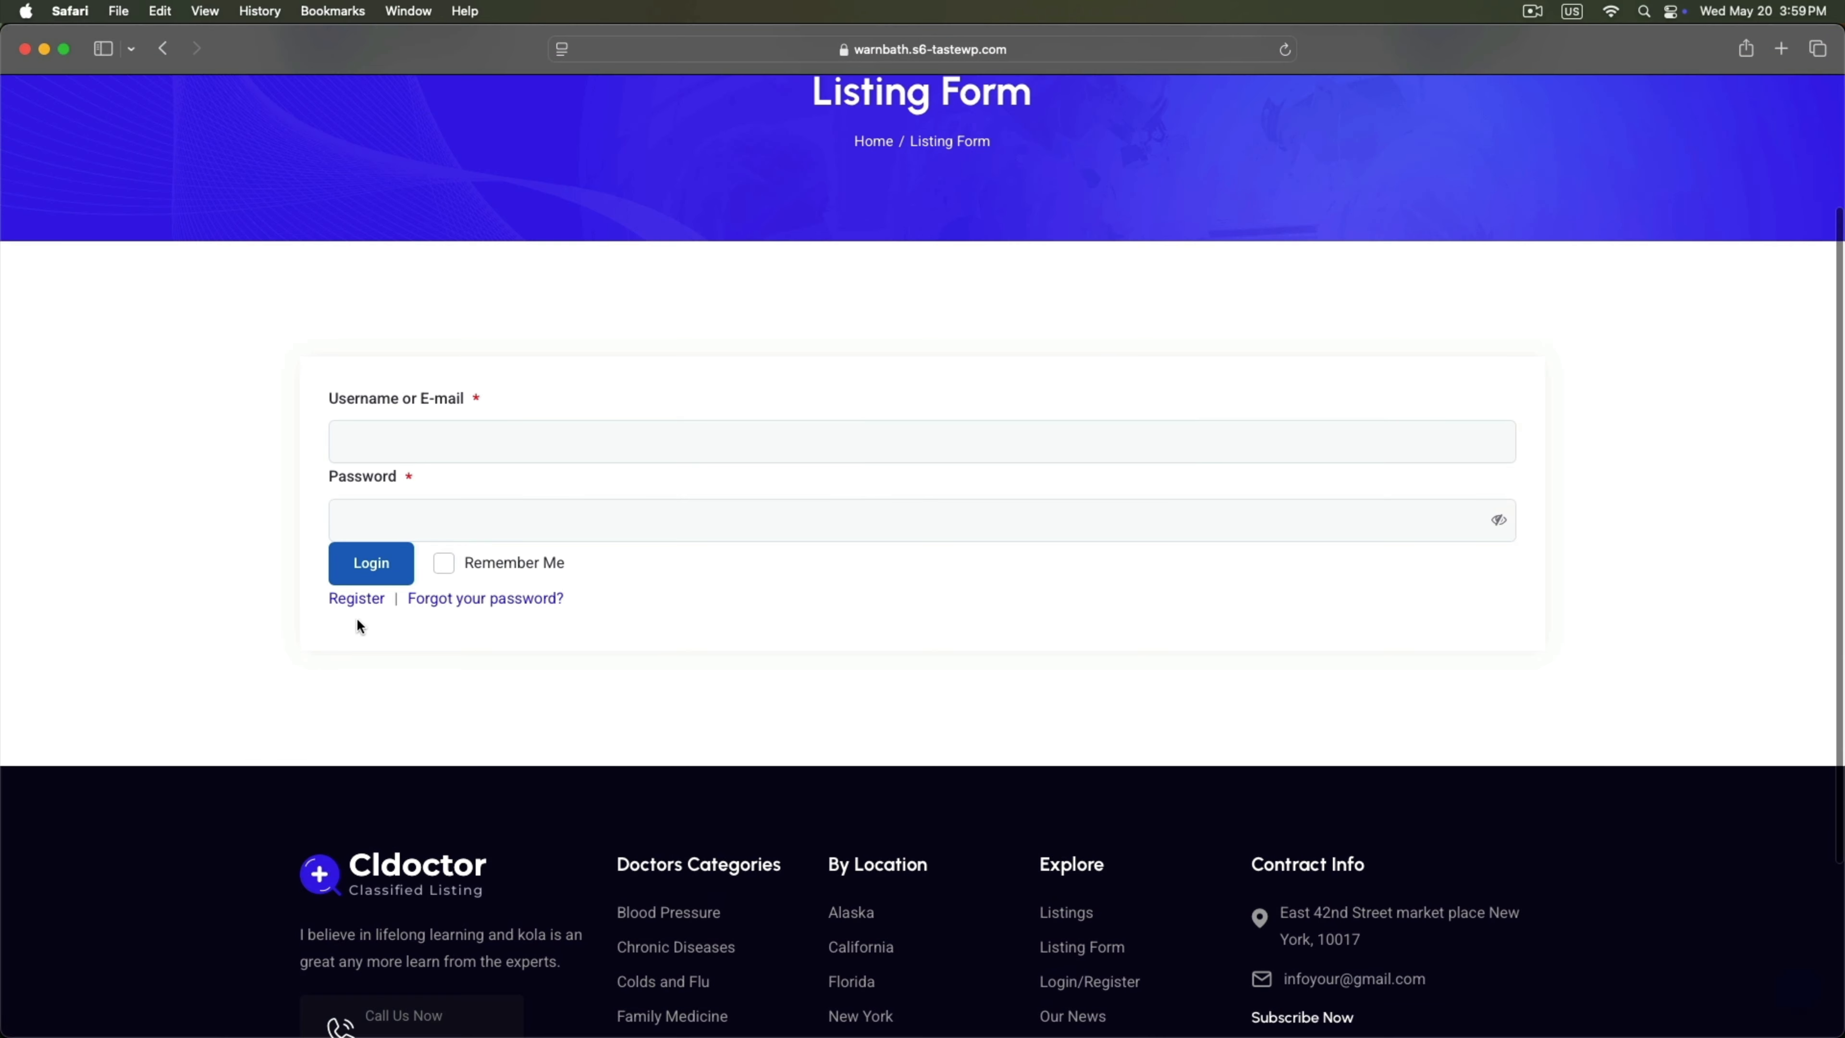
left_click(343, 603)
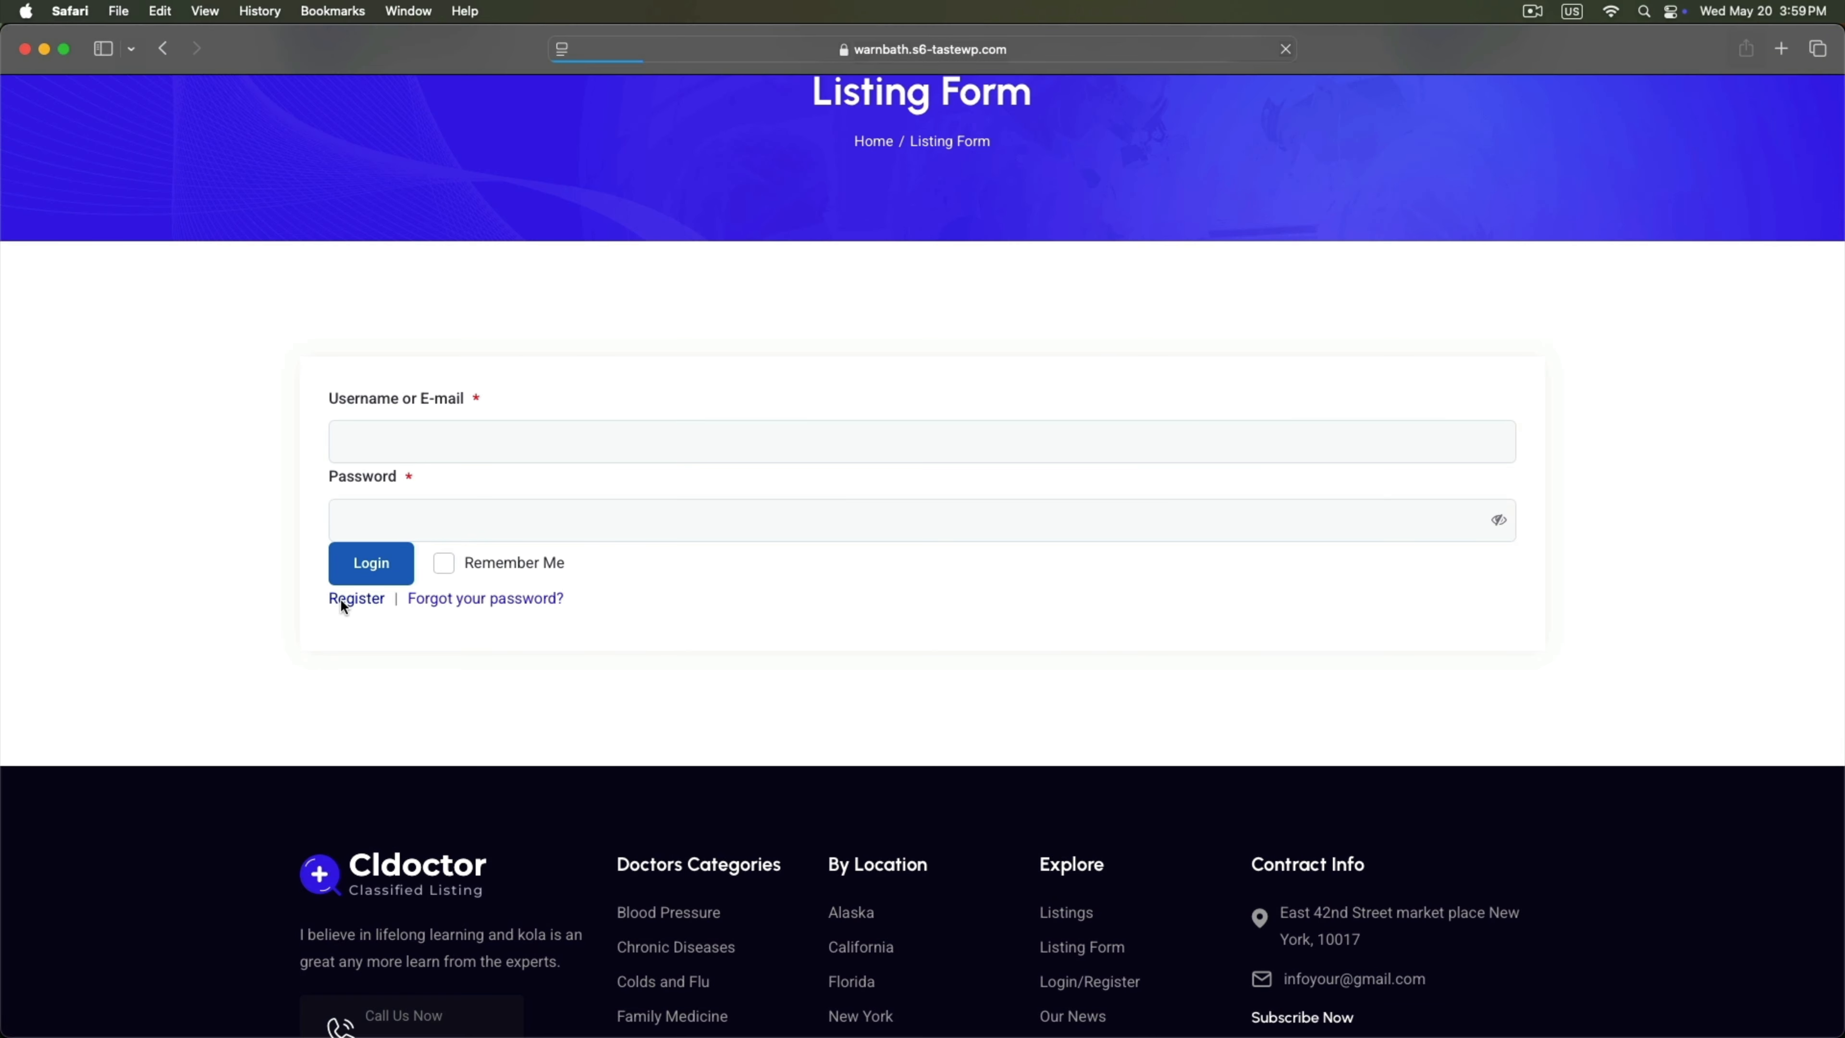
Fill in the first and last name on the registration form.
scroll(340, 599, "down", 3)
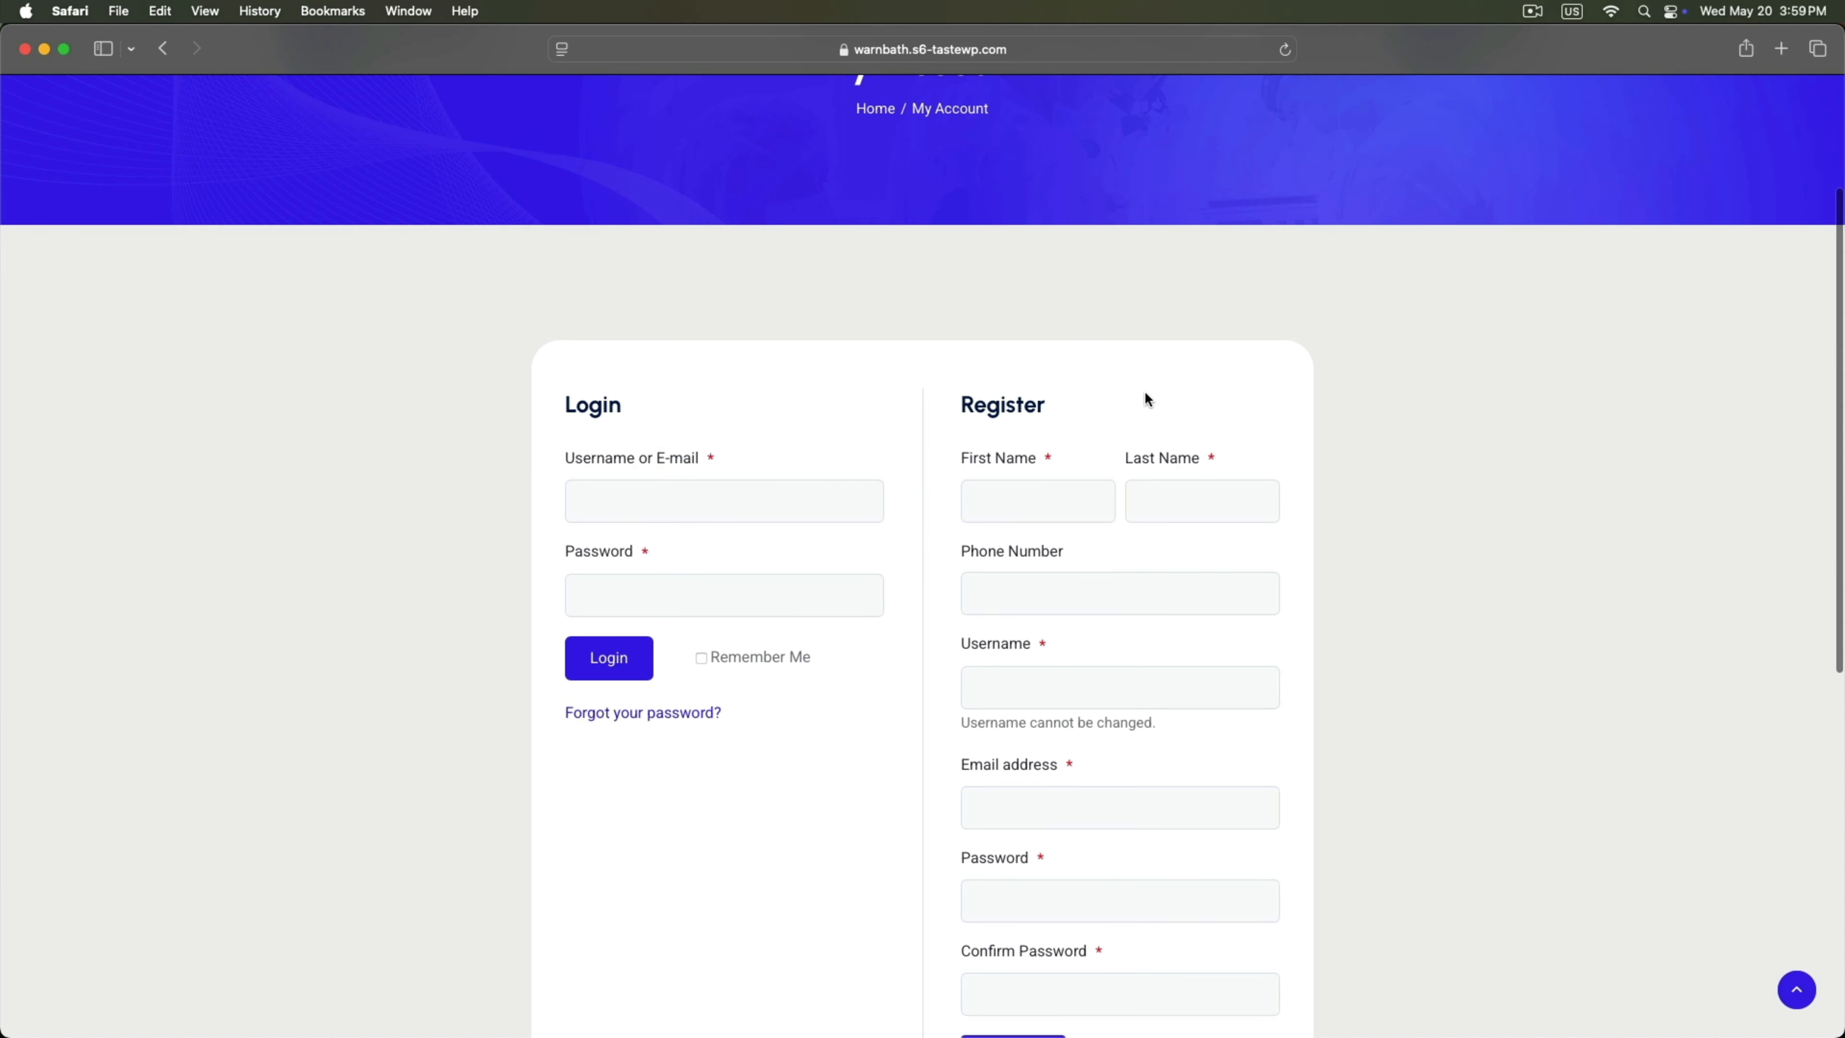
left_click(1033, 508)
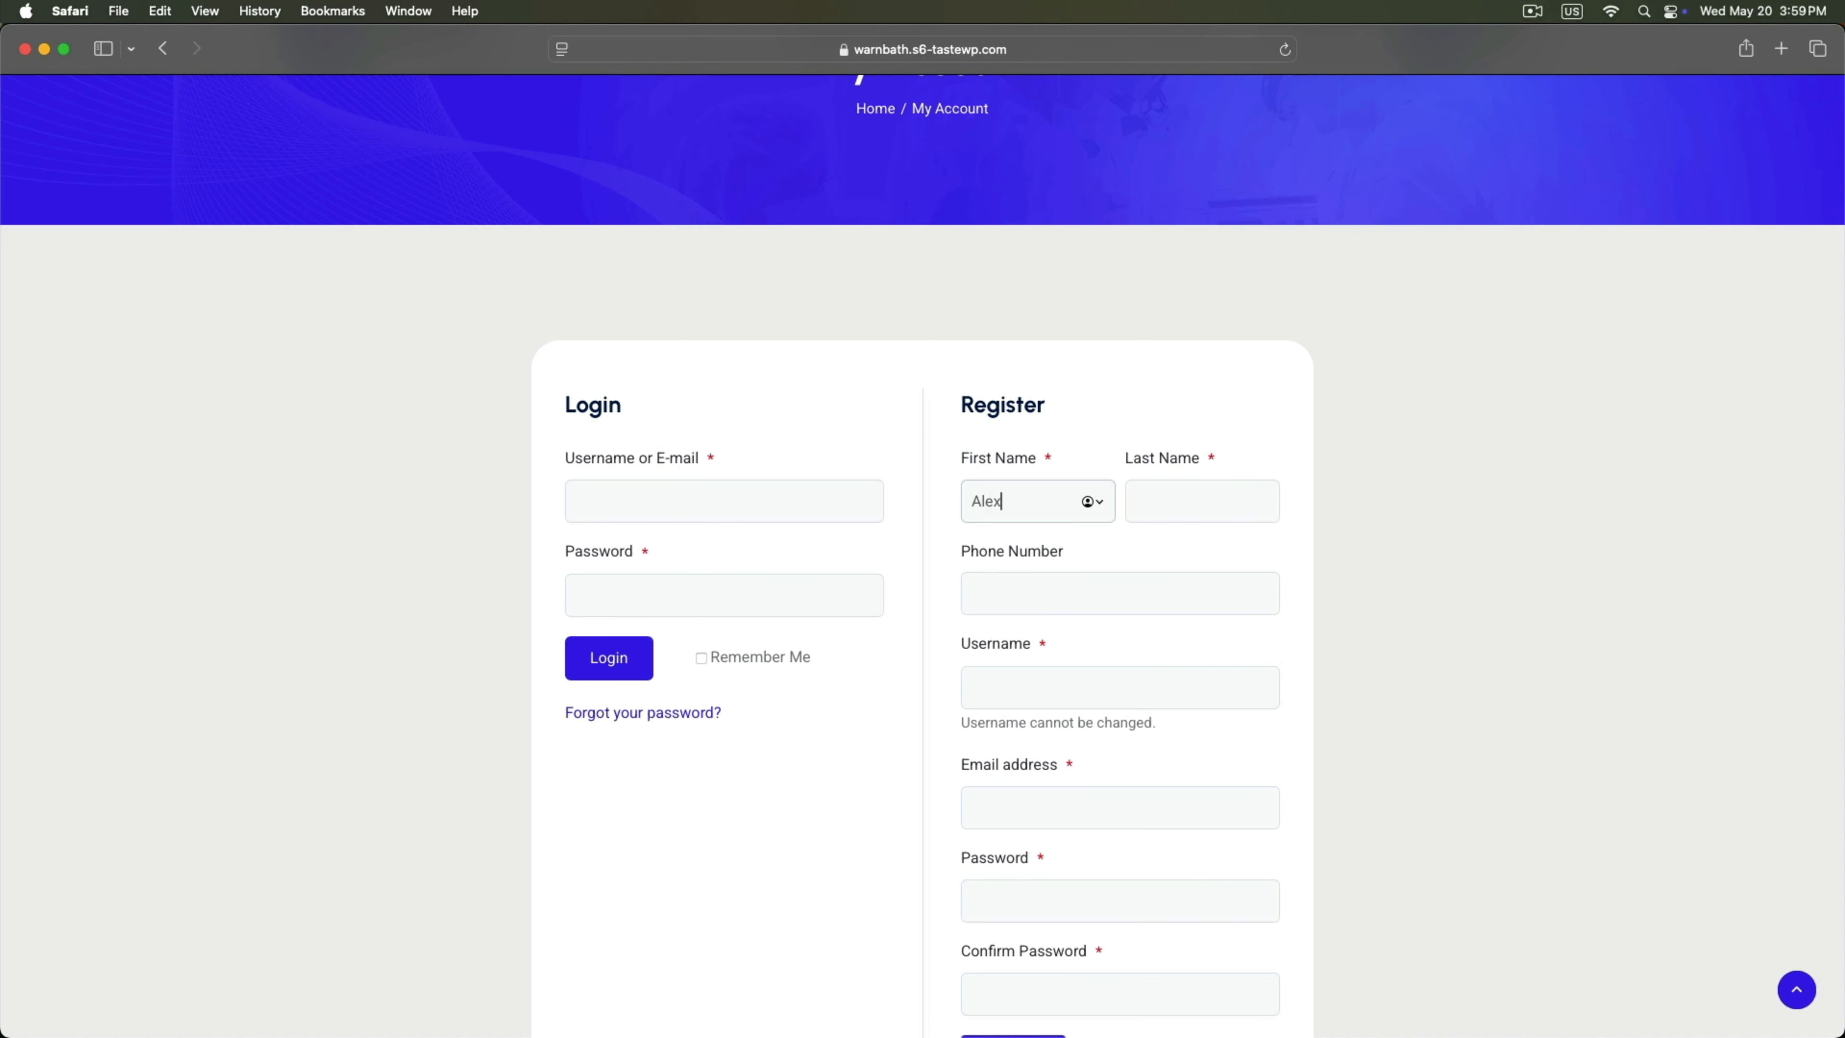
key("Tab")
type("alex")
scroll(996, 615, "down", 3)
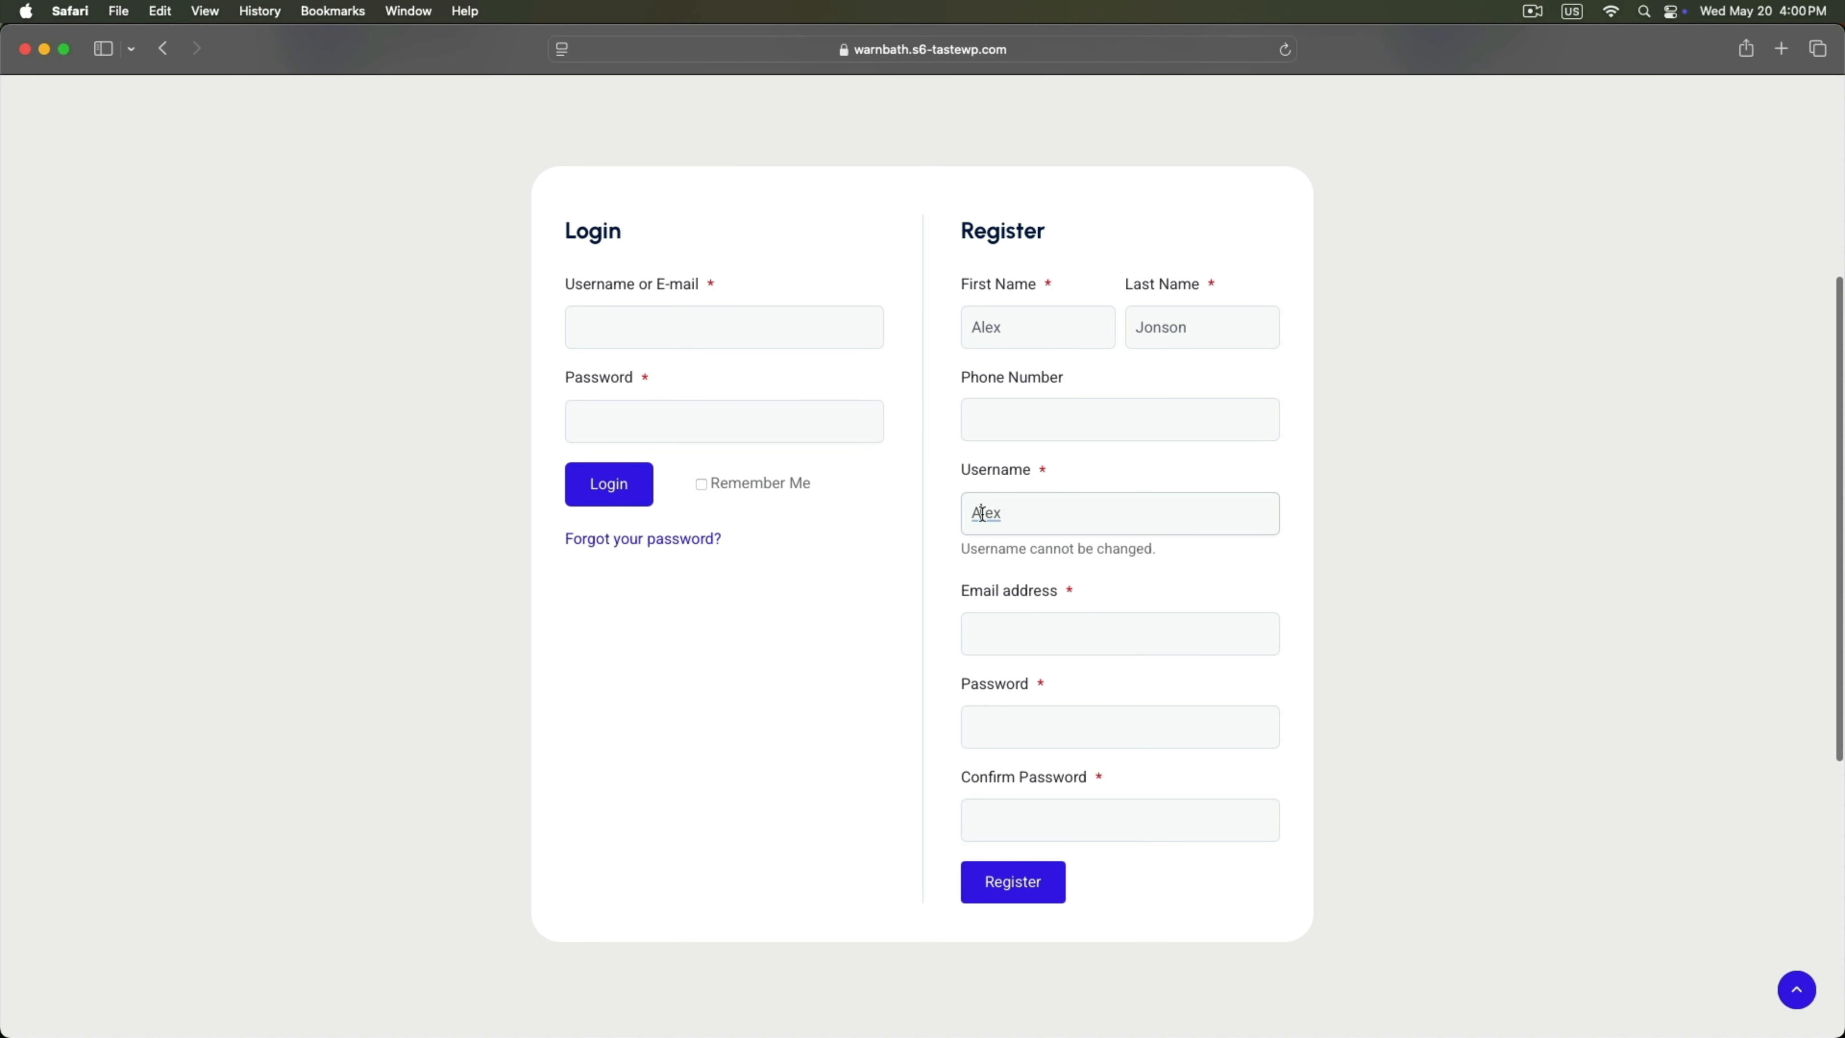
Enter the email, password and password confirmation, submit, and decline saving the password.
left_click(1006, 627)
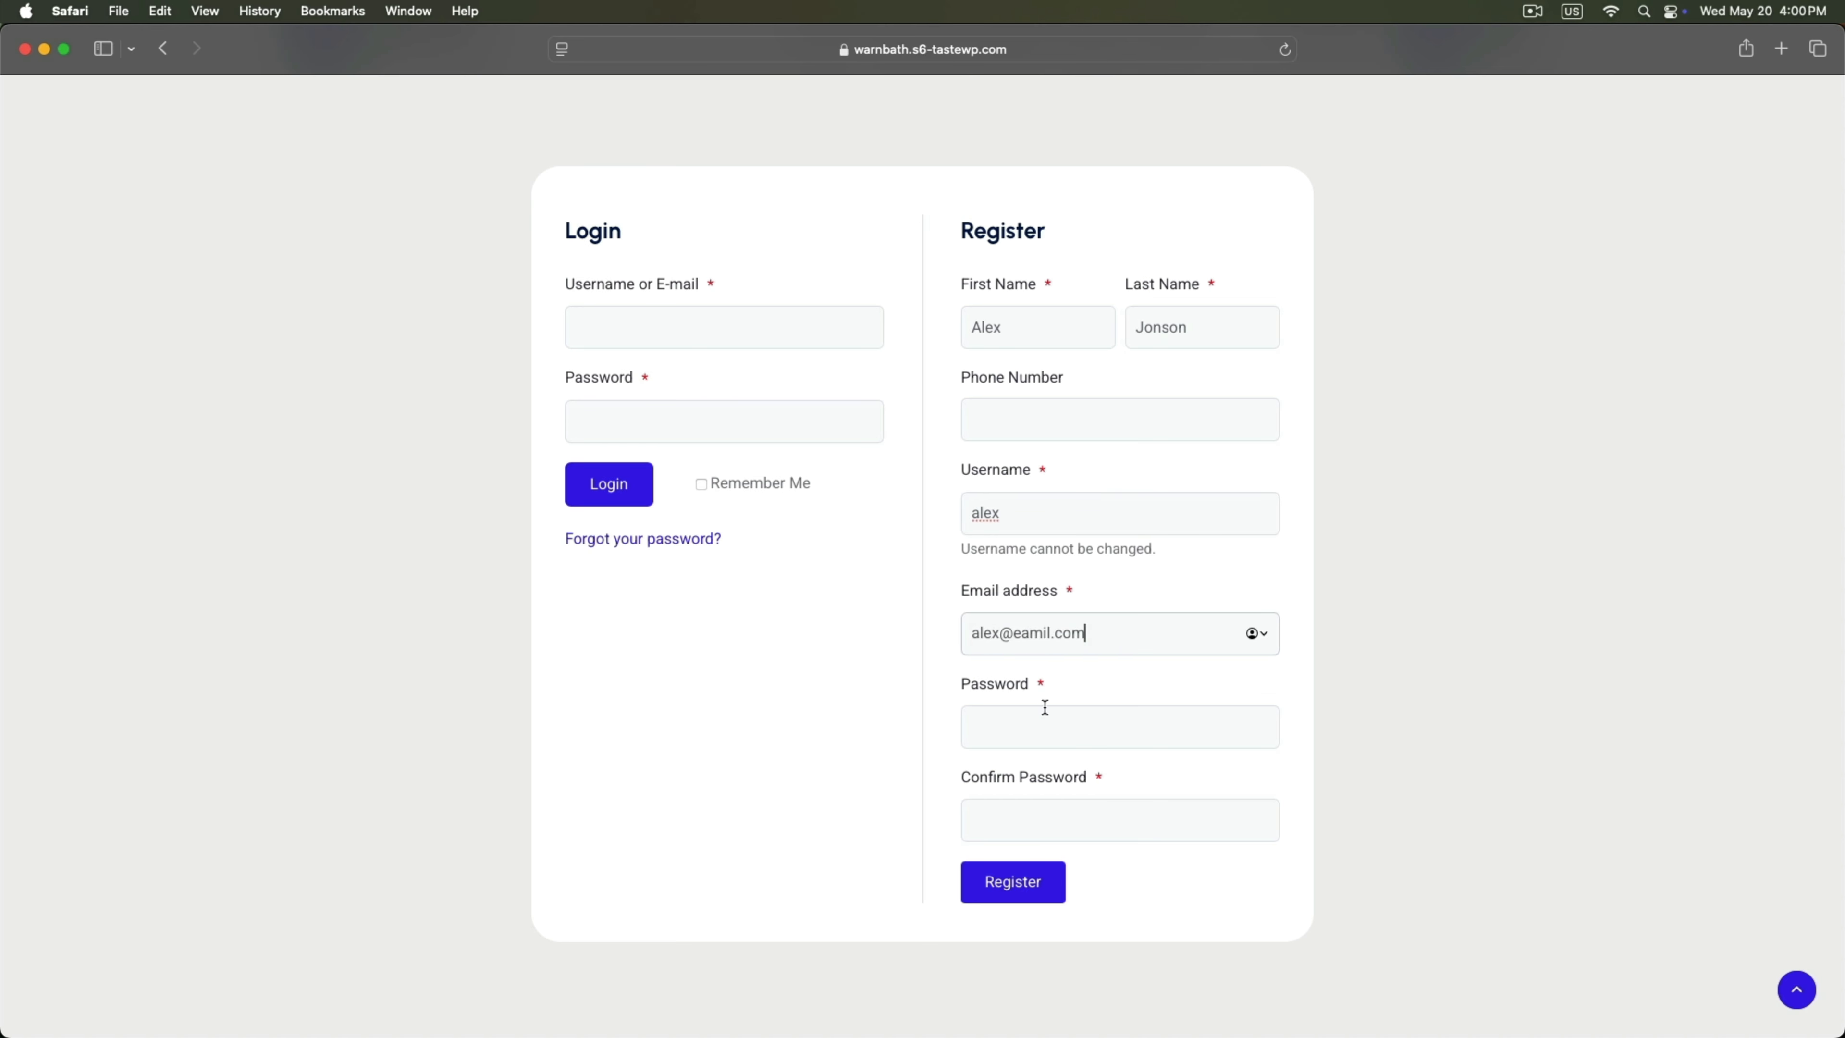
left_click(1034, 723)
type("1234")
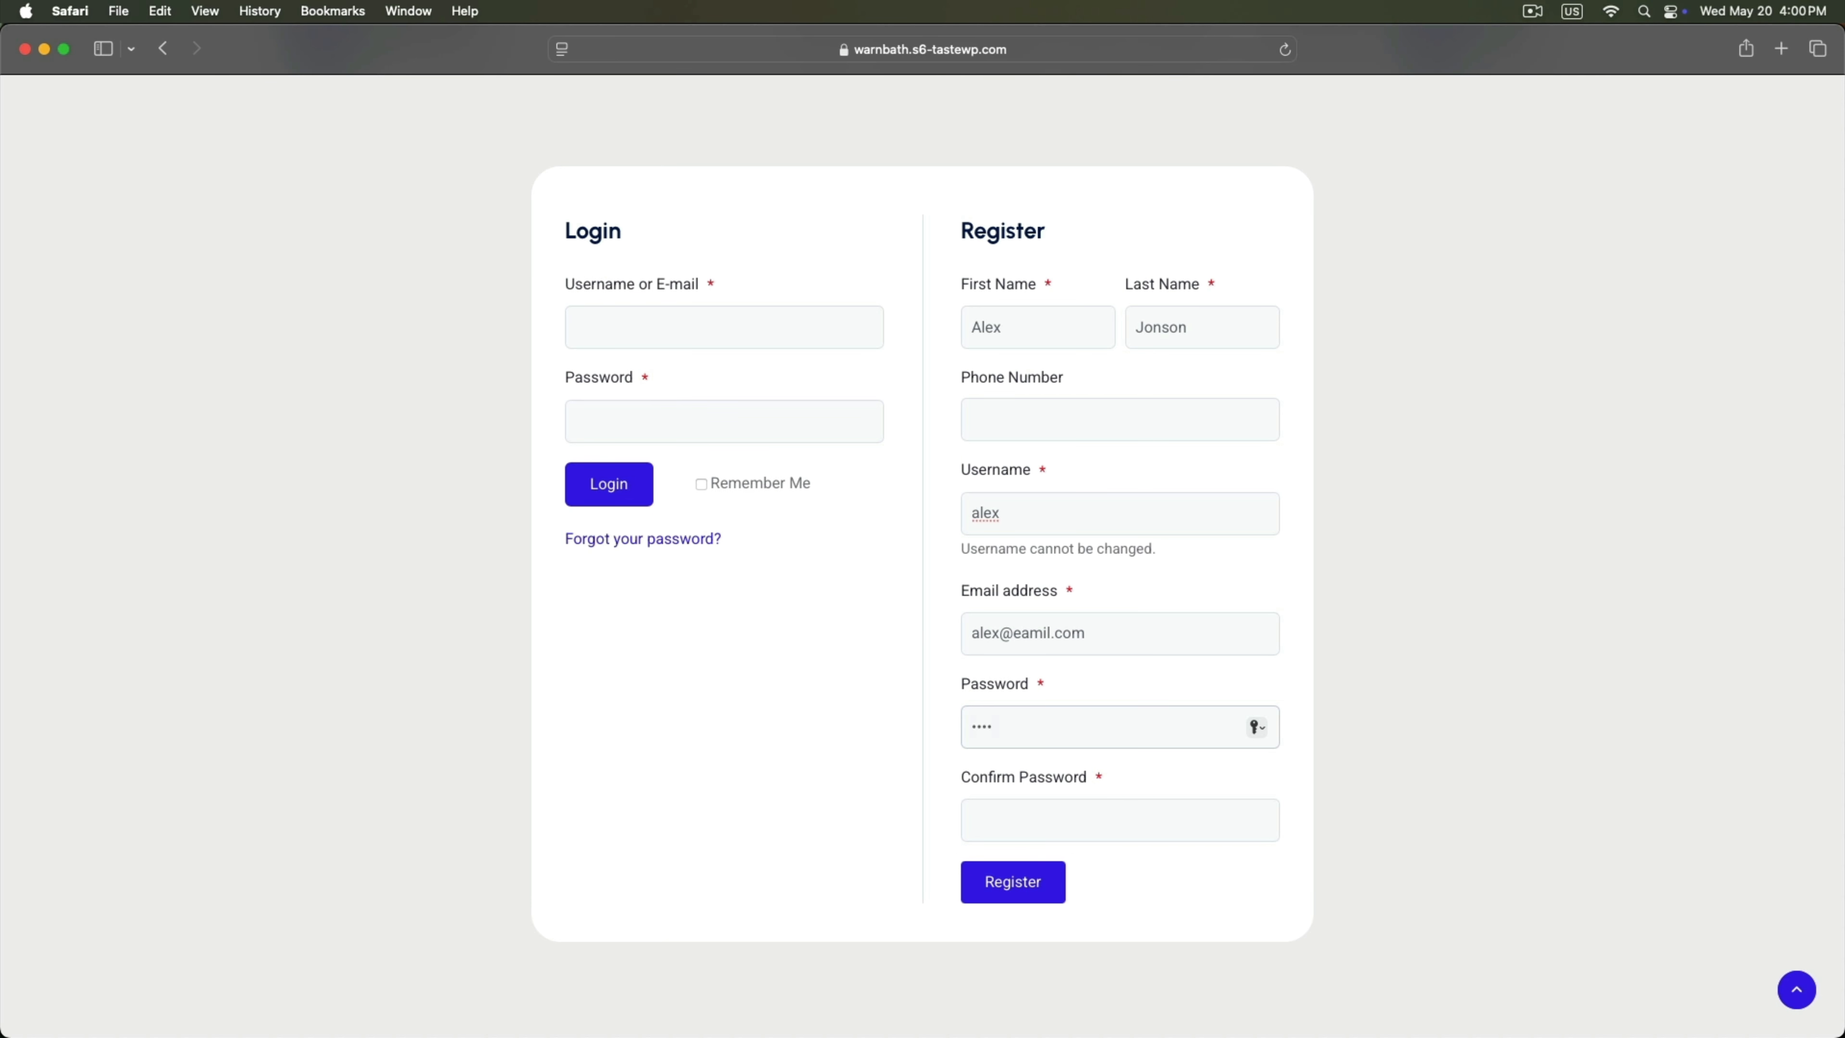
type("56")
key("Tab")
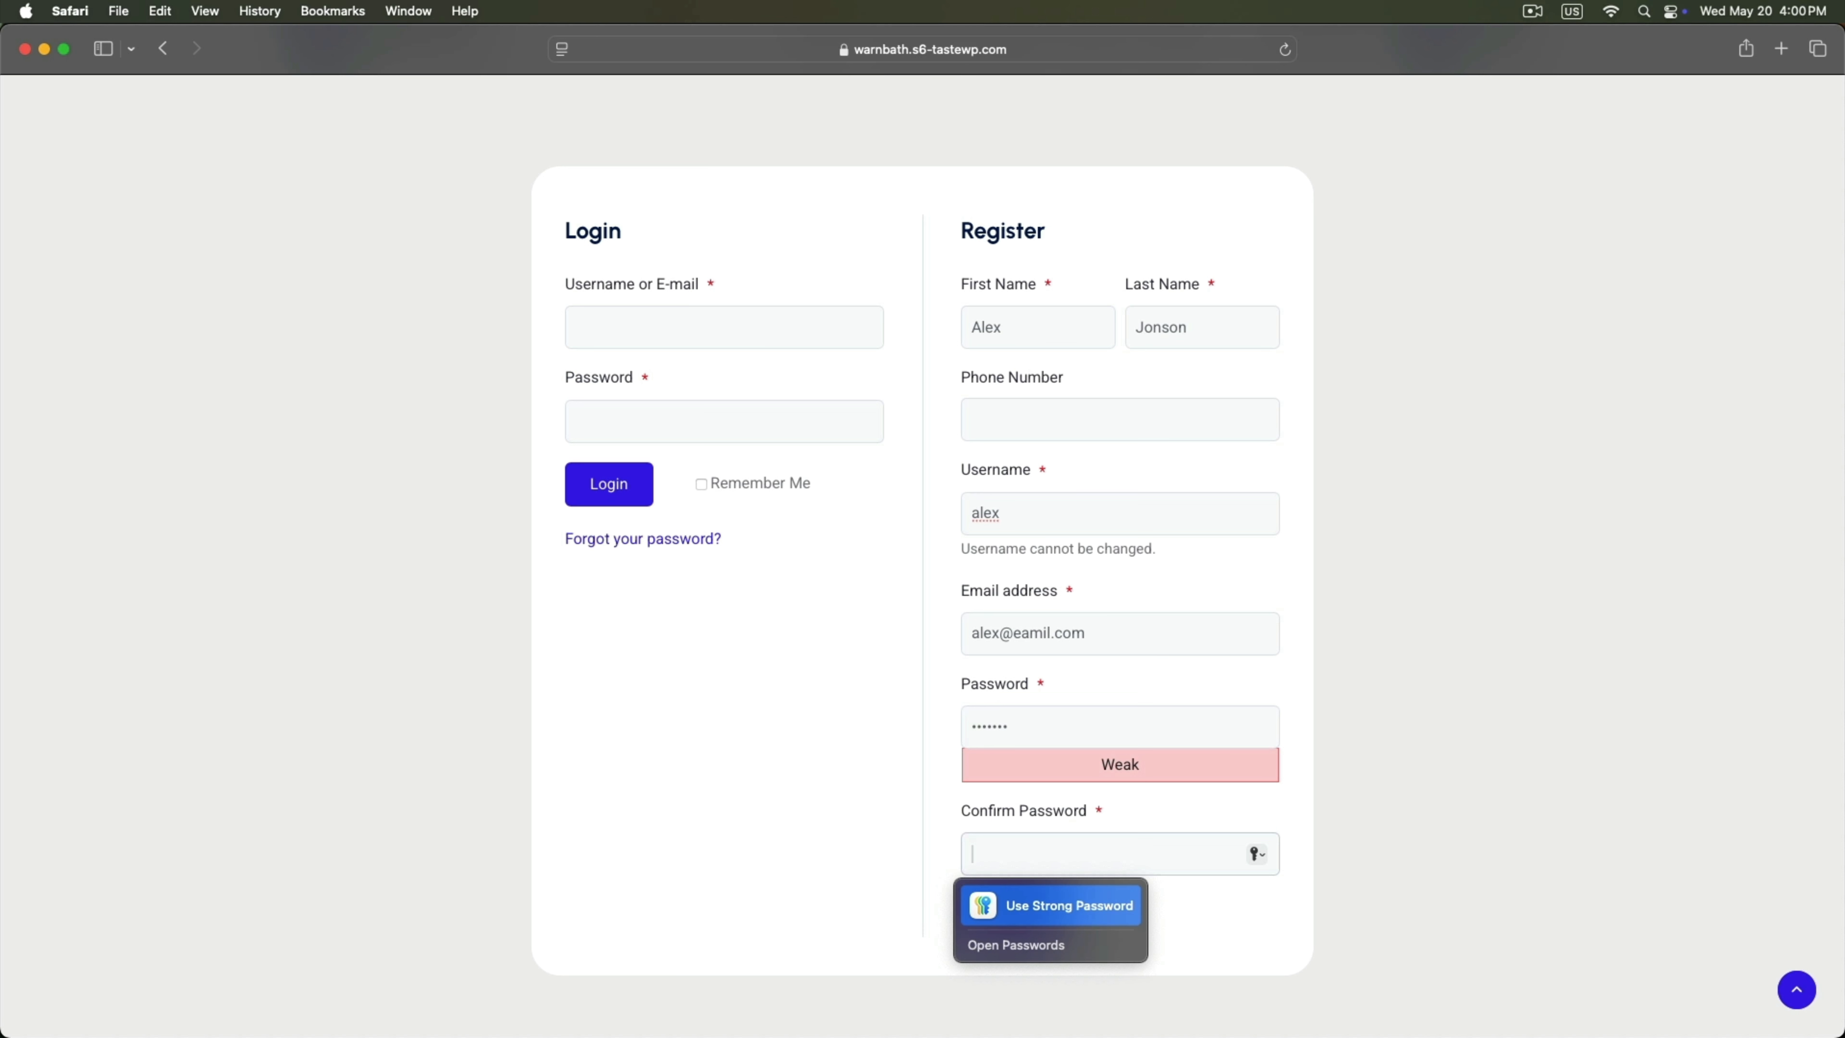
type("12")
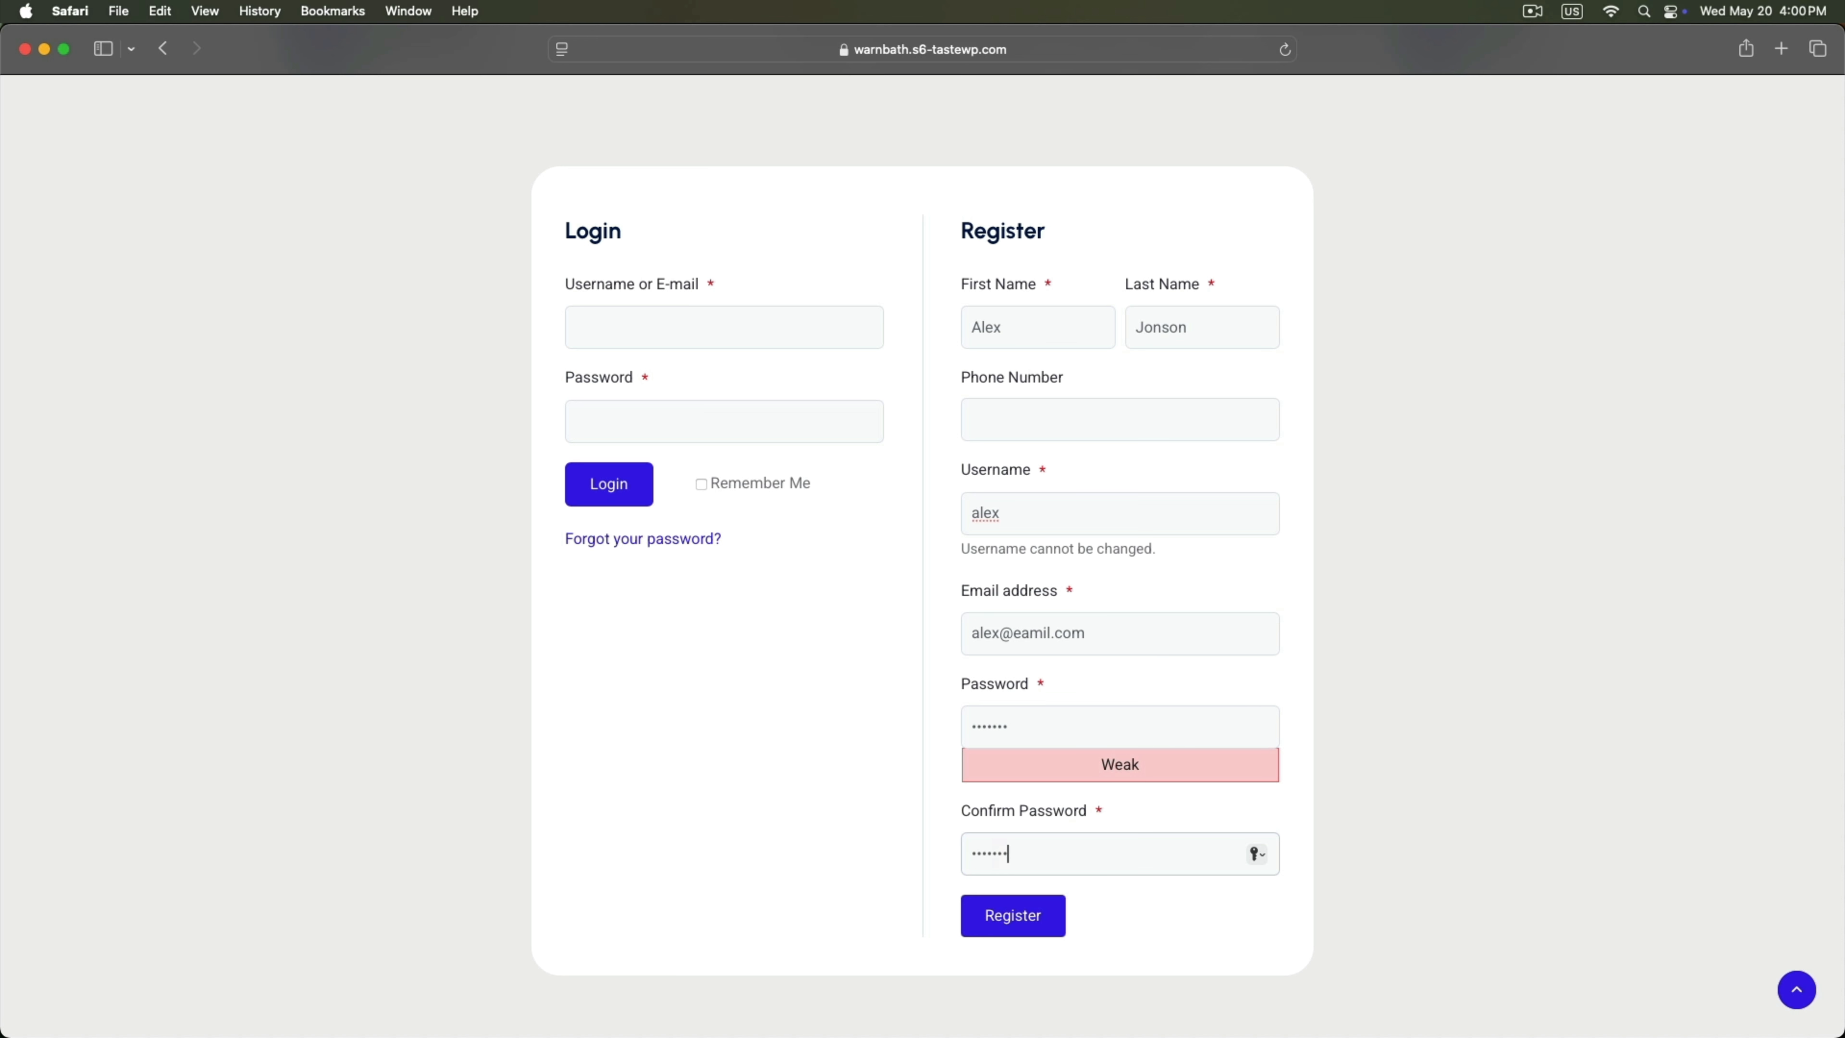
left_click(986, 912)
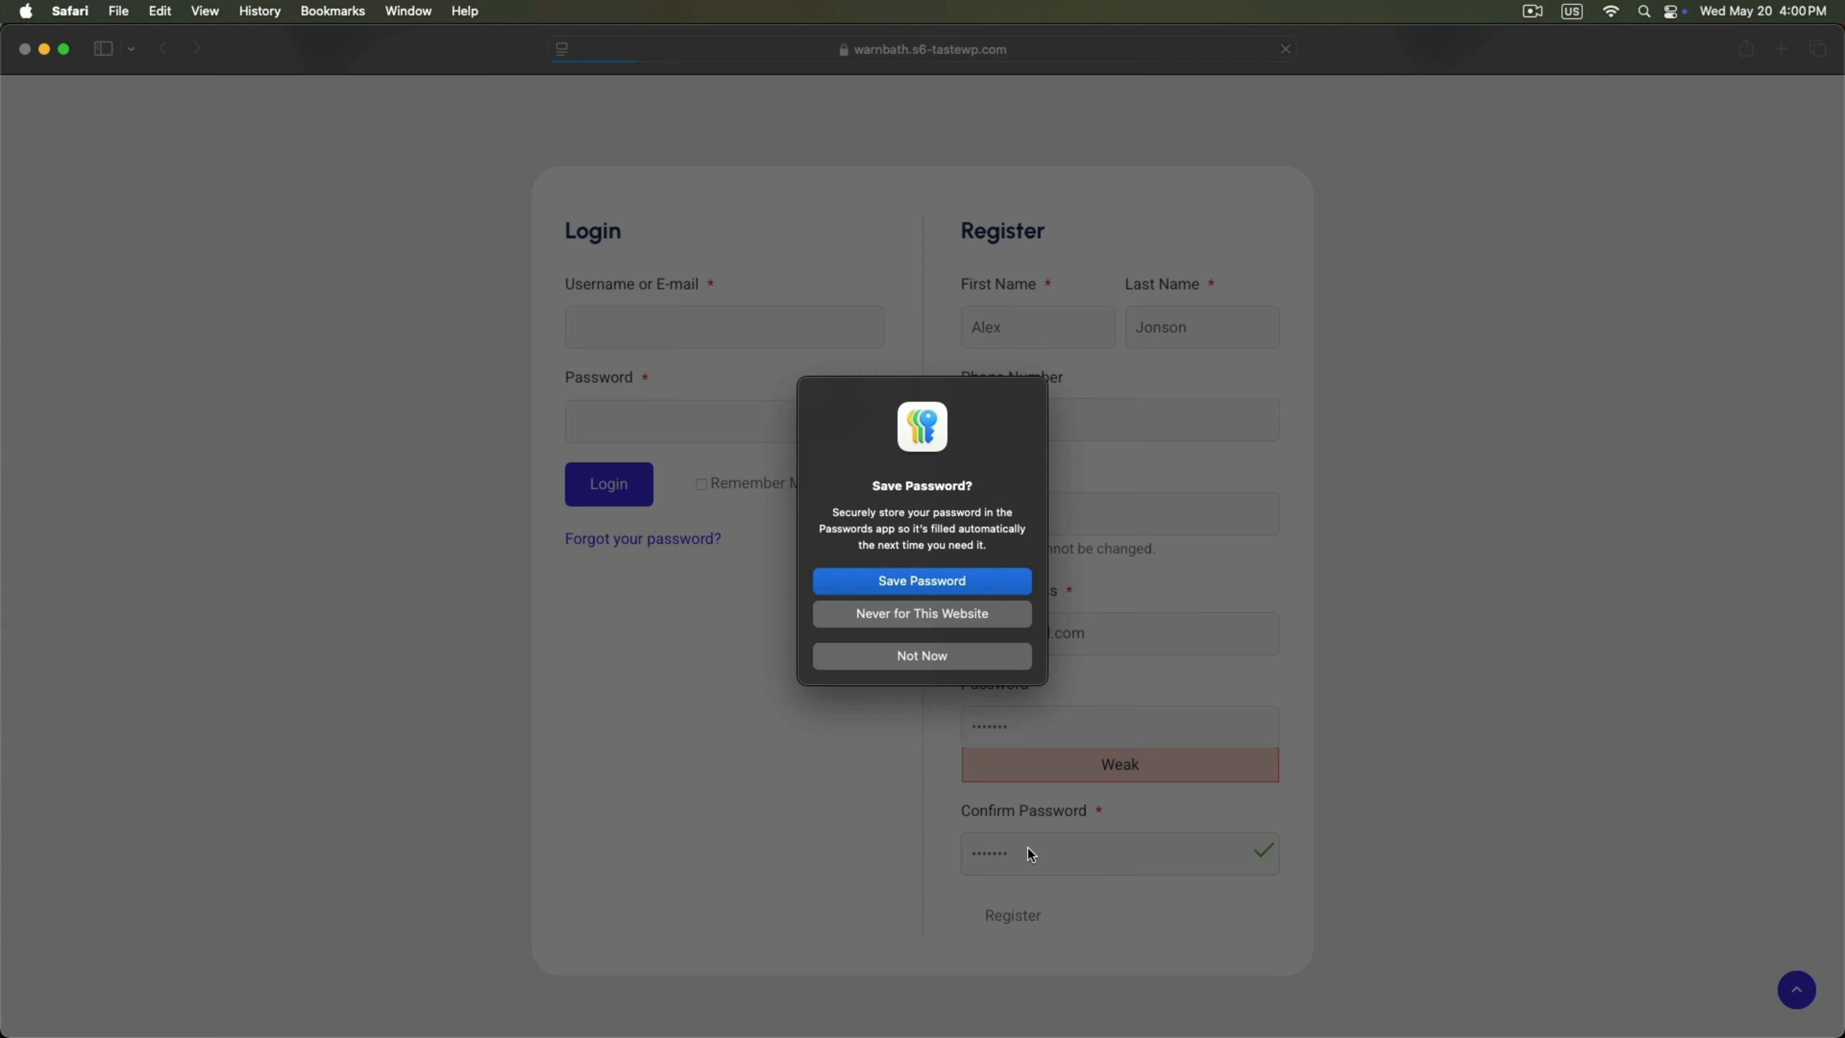
left_click(990, 666)
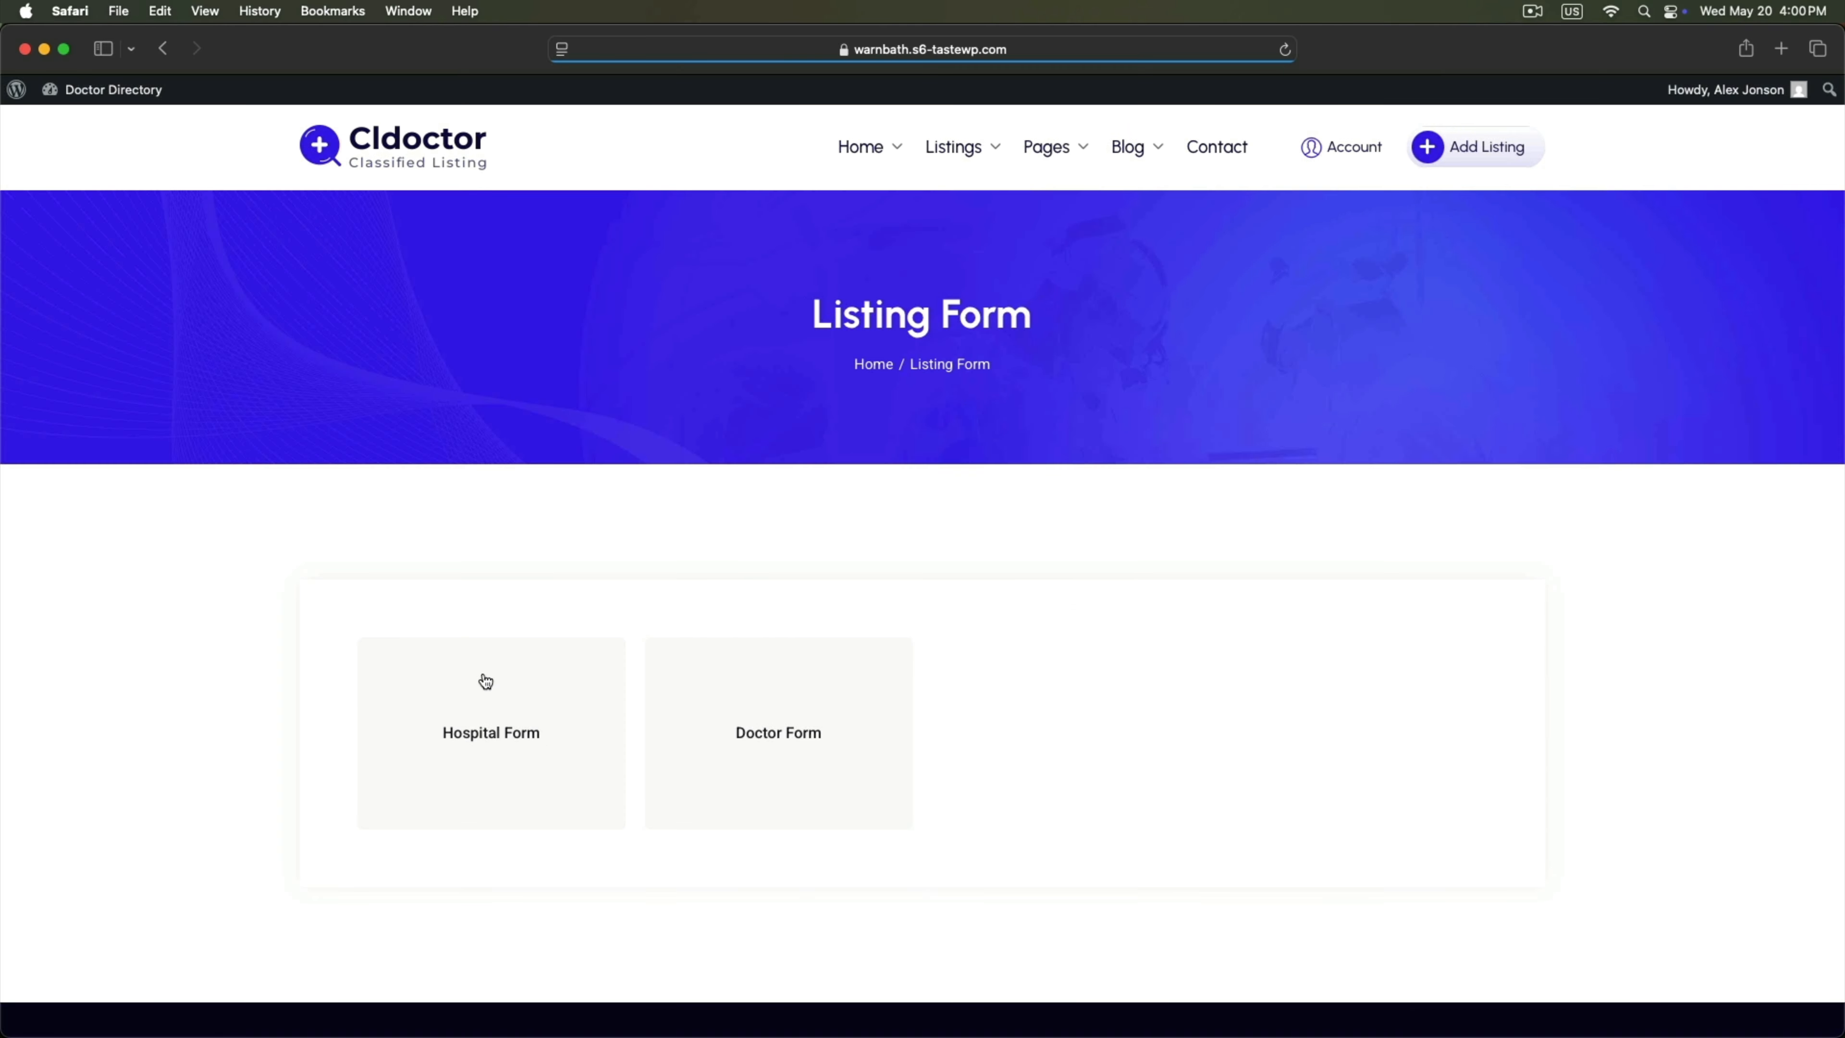
Choose the Doctor Form with listing type Doctor and category Medicine.
left_click(762, 715)
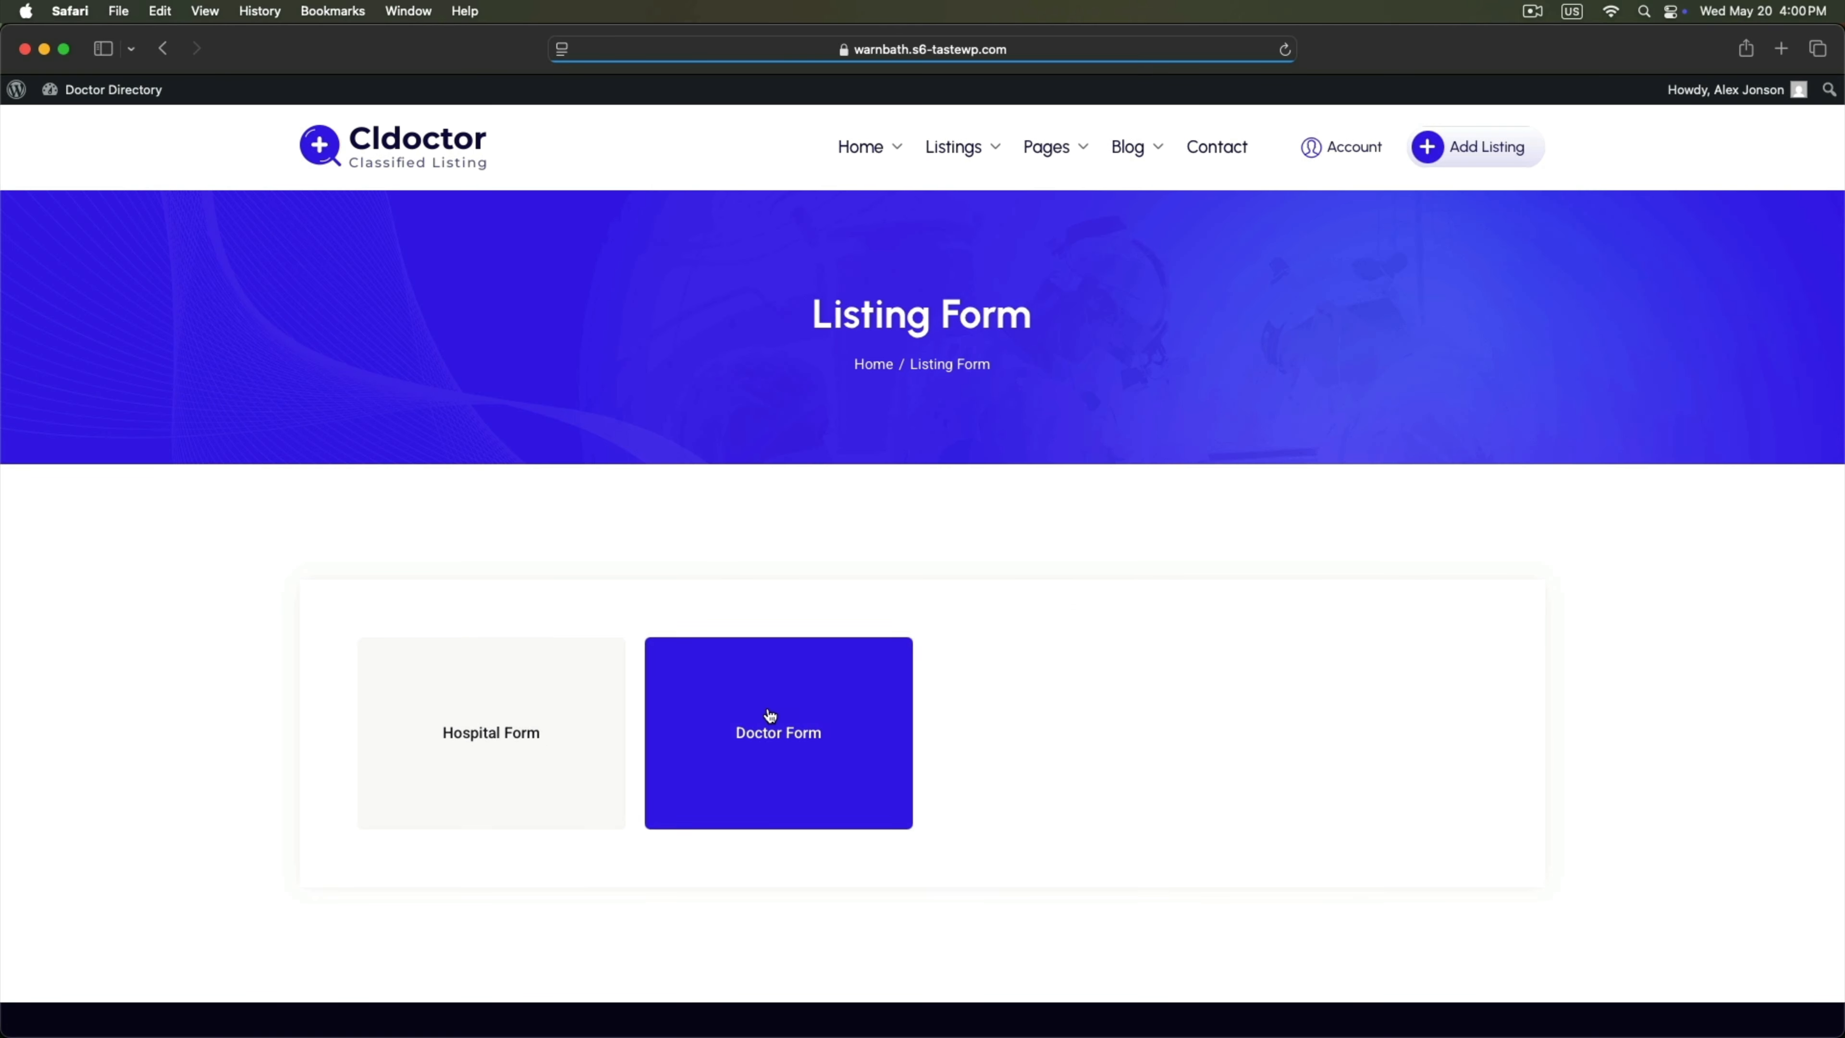
scroll(704, 730, "down", 5)
left_click(412, 347)
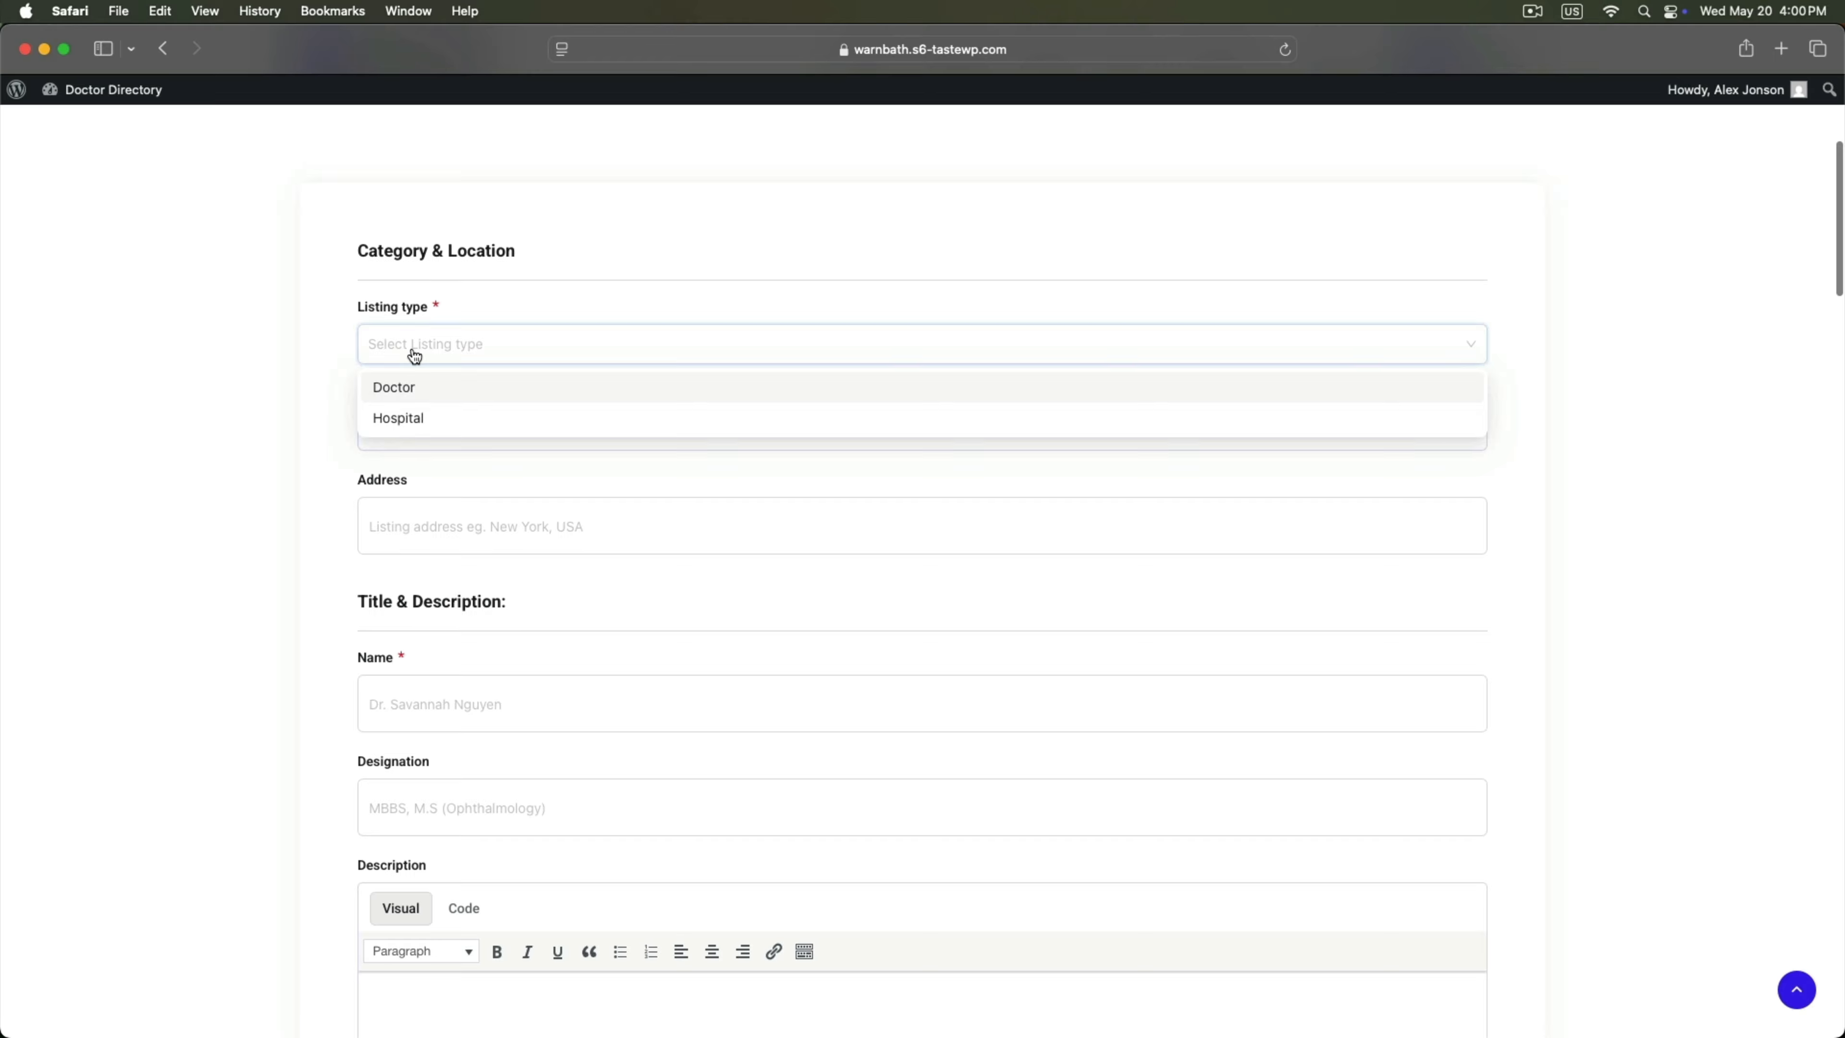
left_click(402, 386)
left_click(429, 427)
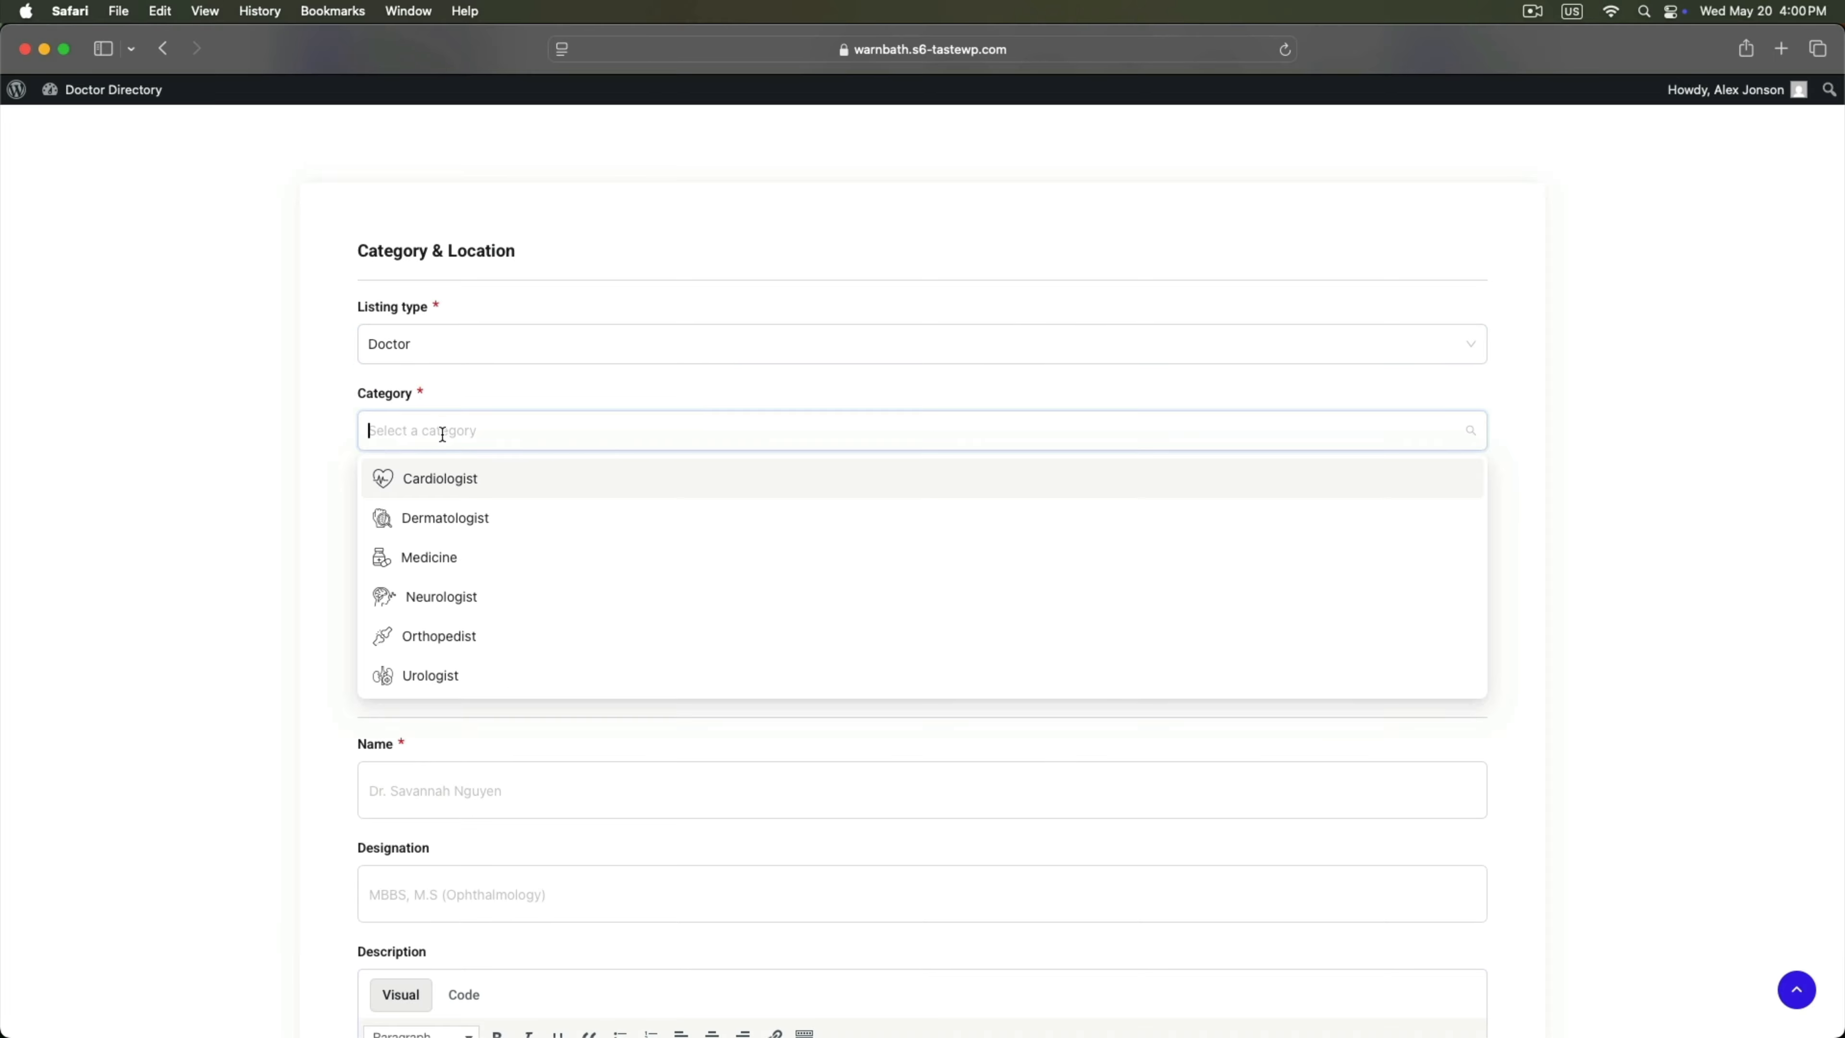
left_click(429, 554)
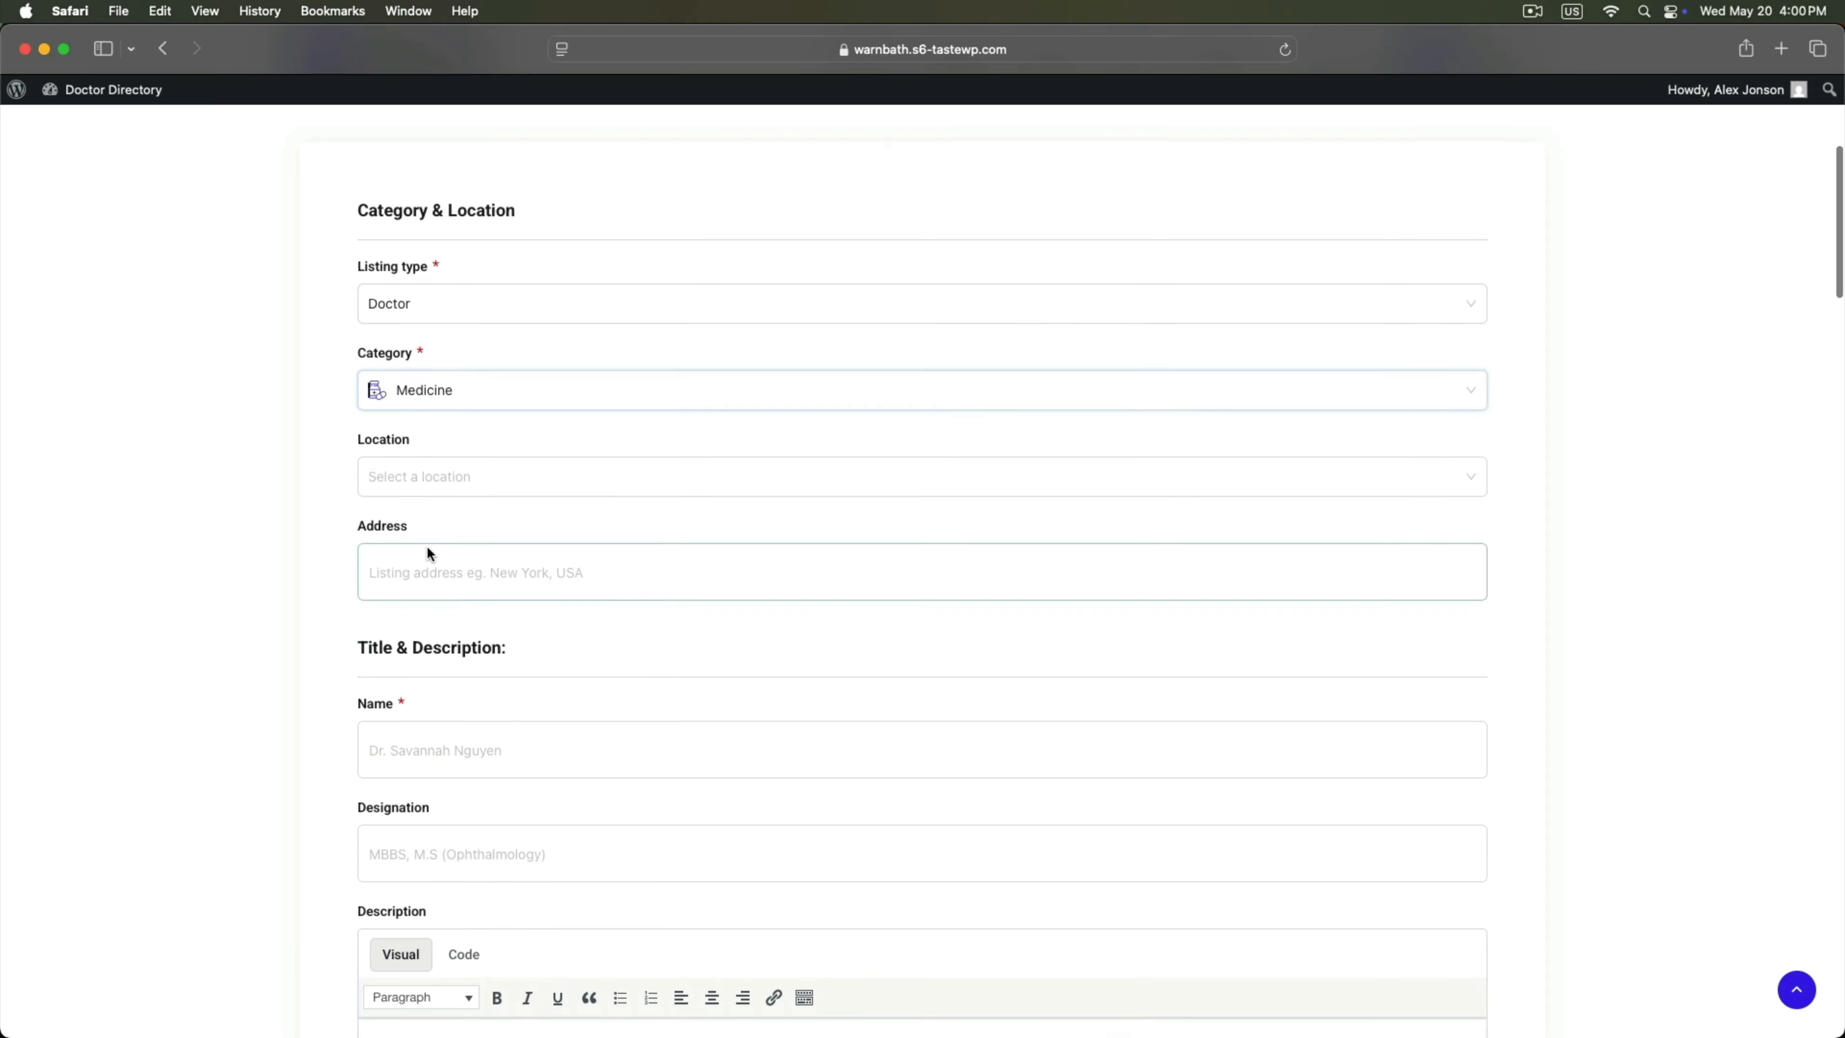
Set the location to California, Los Angeles and begin entering the listing address.
scroll(435, 472, "down", 3)
left_click(452, 322)
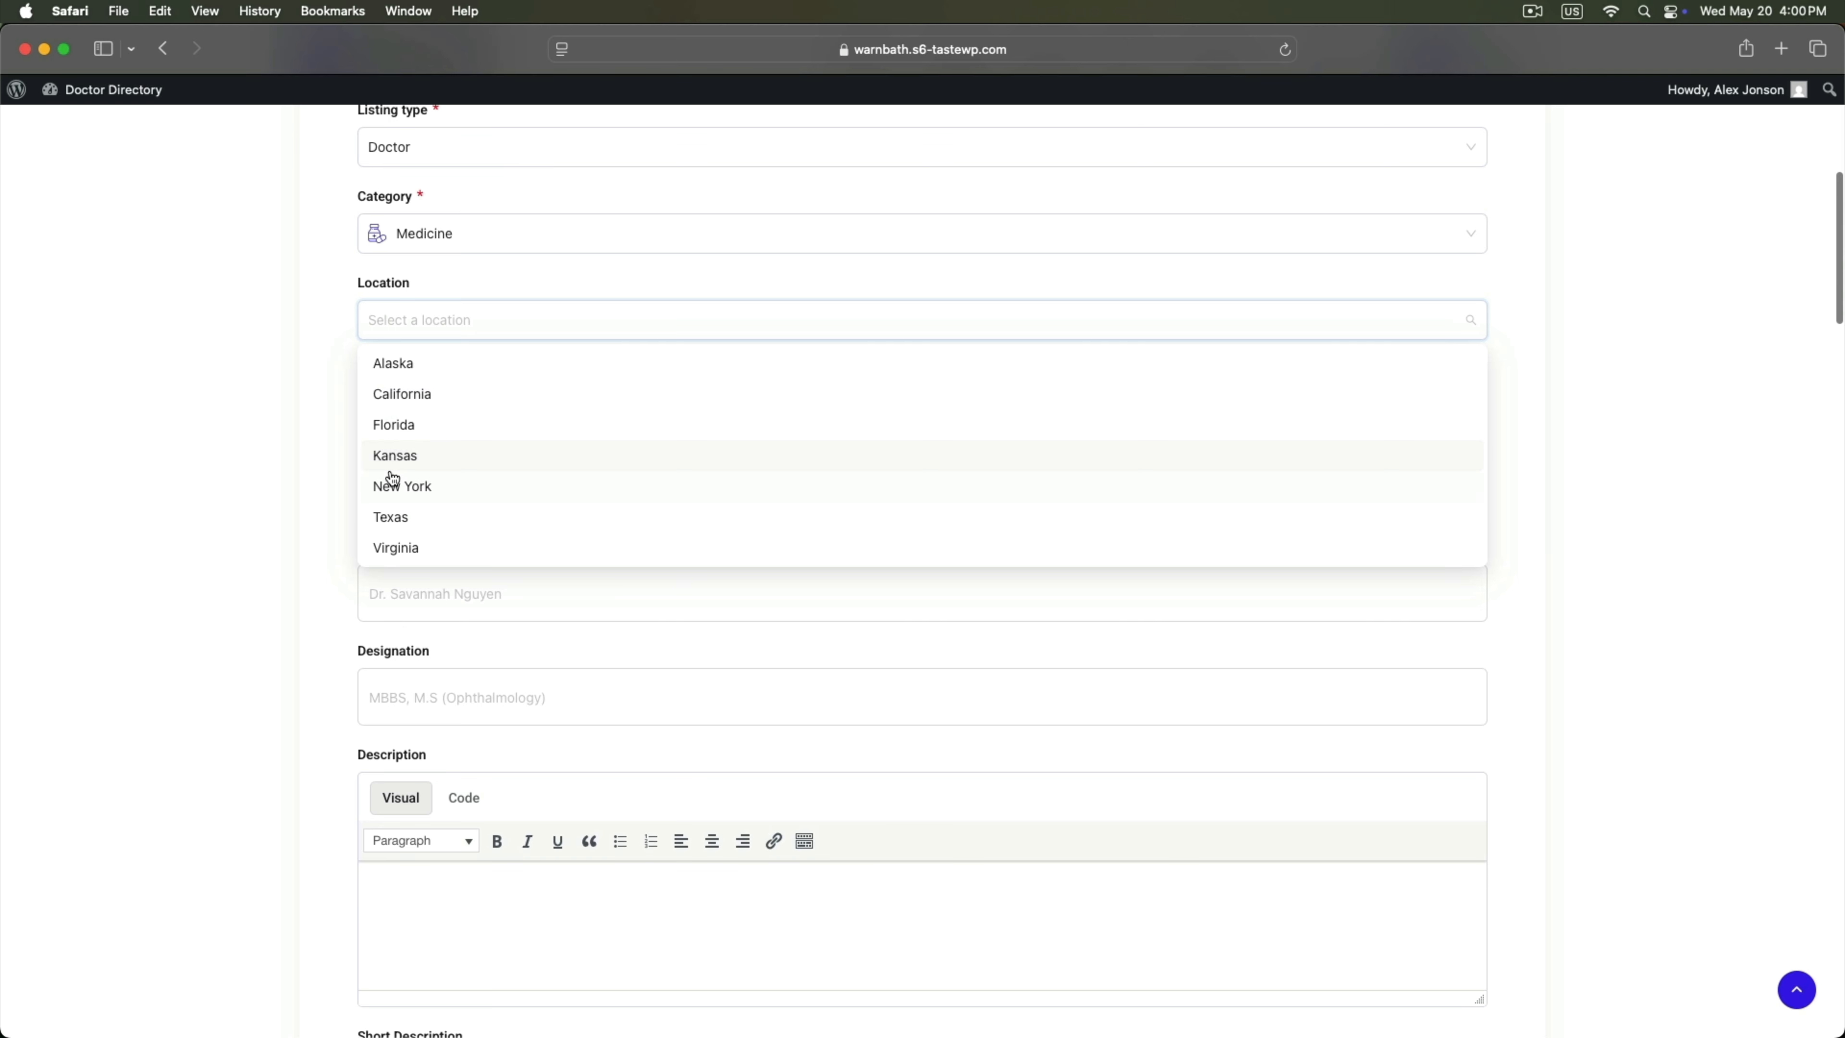
left_click(418, 395)
left_click(489, 186)
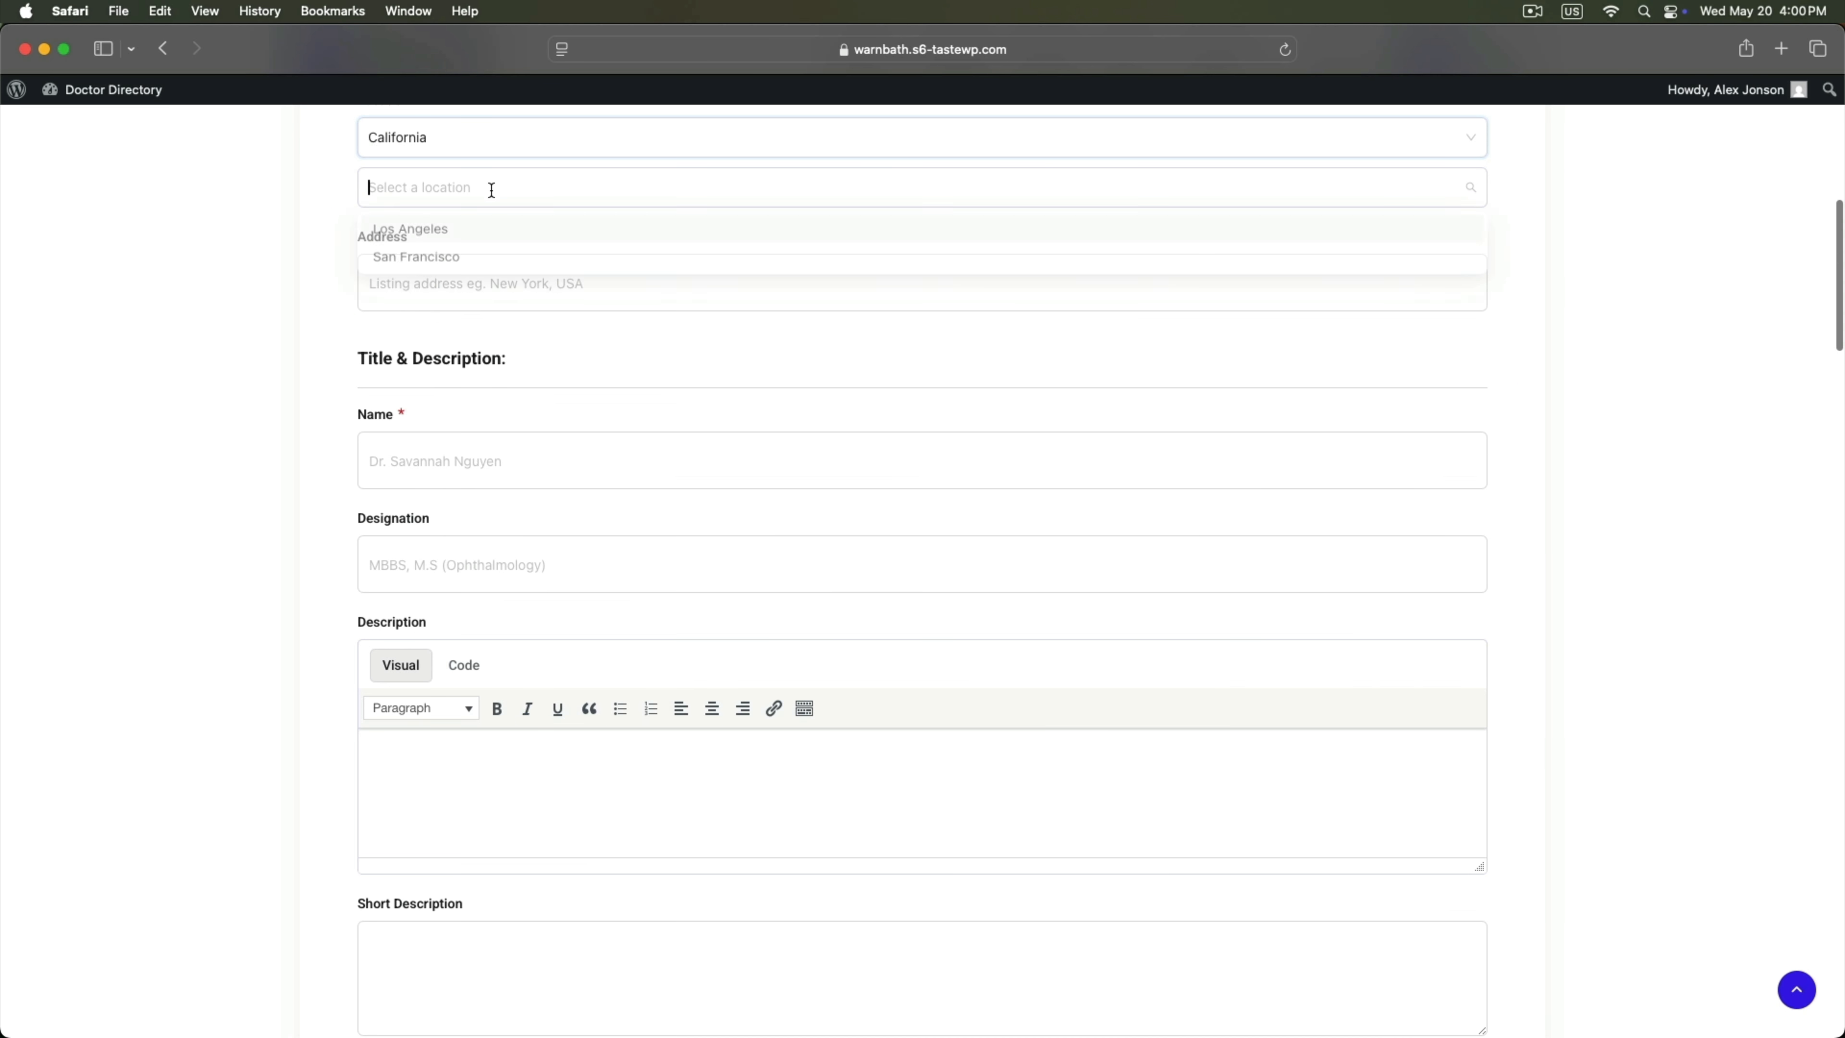
left_click(418, 231)
left_click(427, 277)
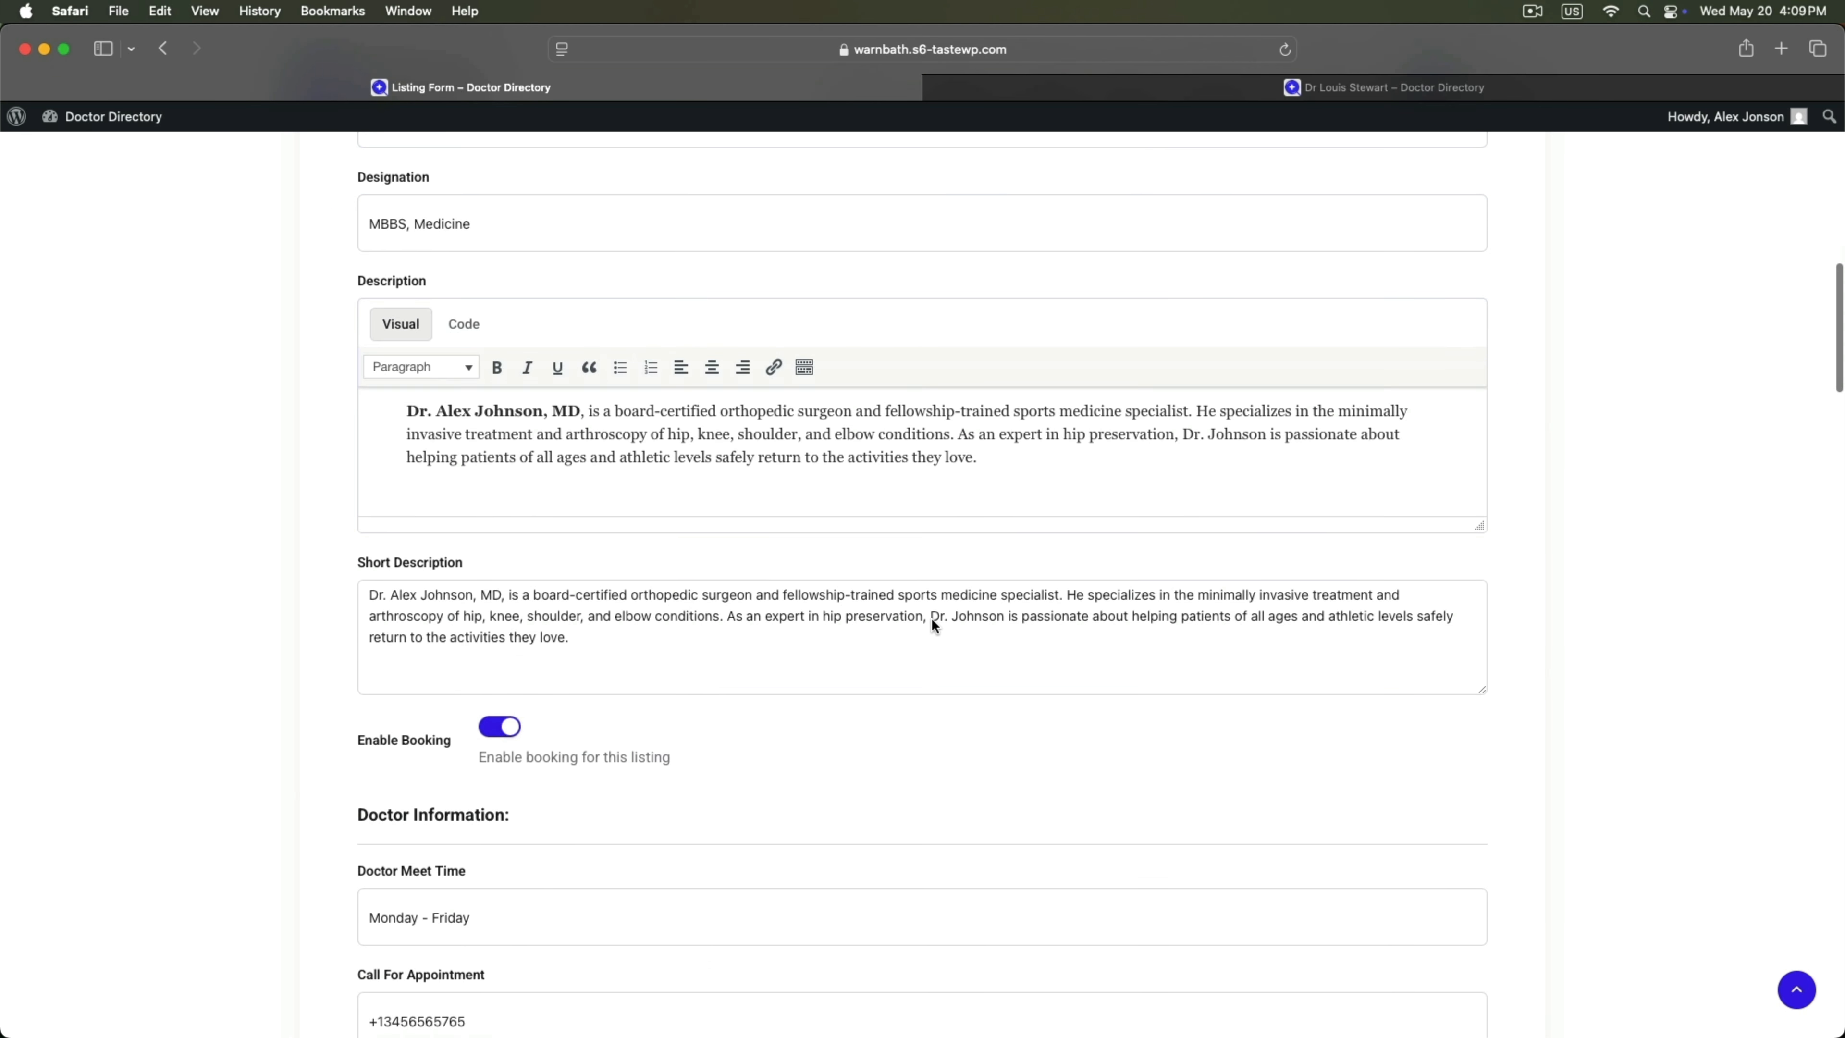
scroll(931, 617, "down", 15)
scroll(933, 625, "down", 20)
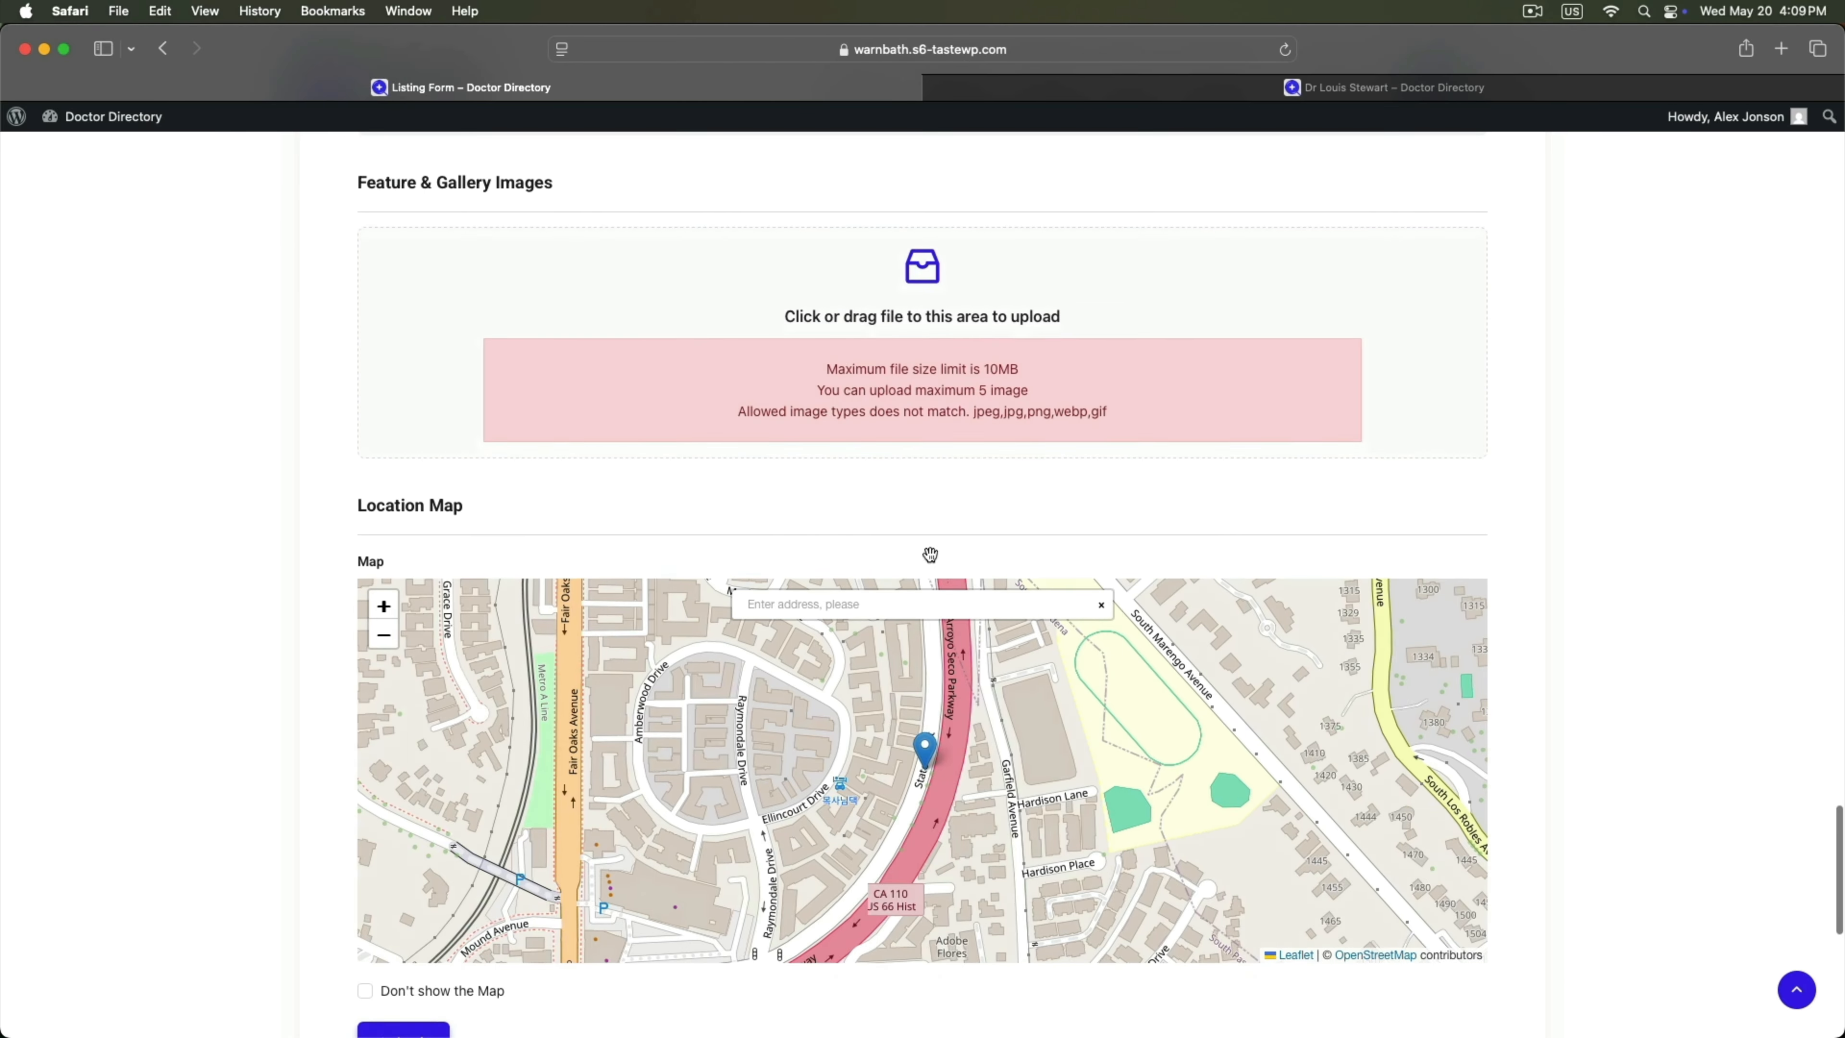
Upload the doctor's portrait PNG to the gallery and submit the listing.
scroll(778, 349, "up", 3)
left_click(766, 427)
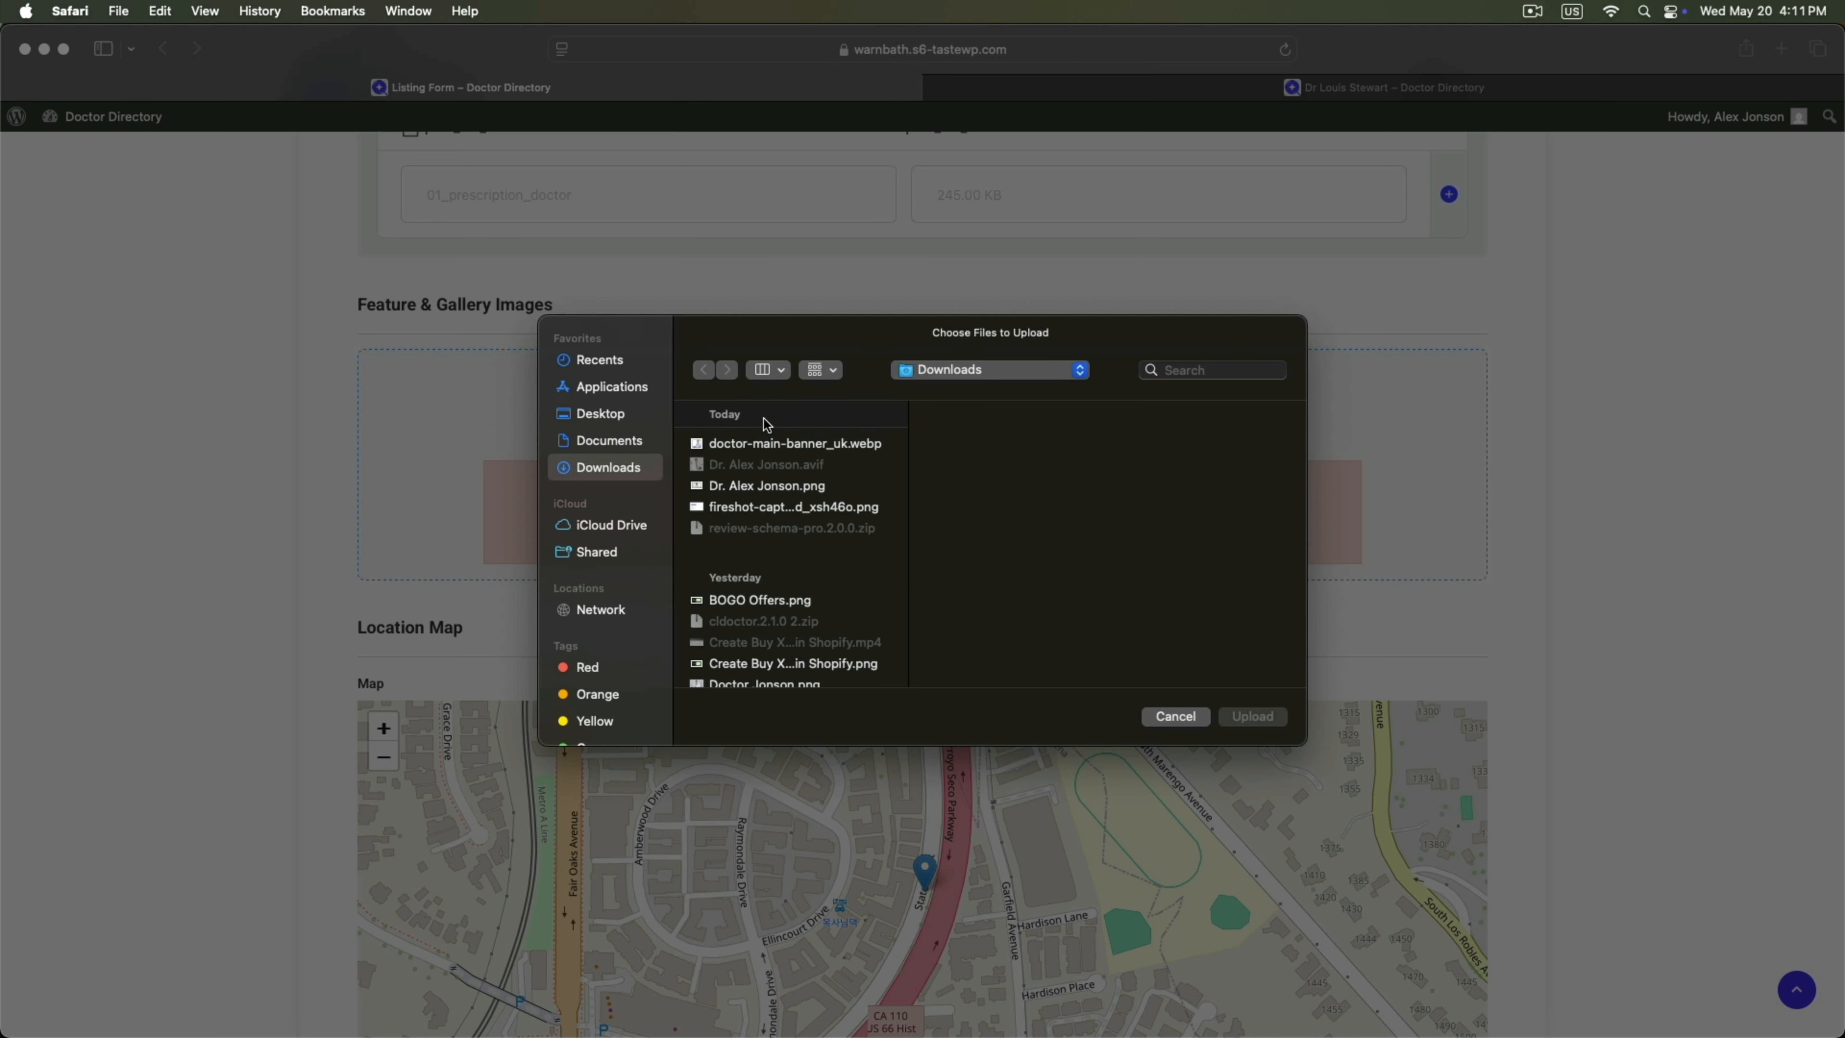
left_click(765, 487)
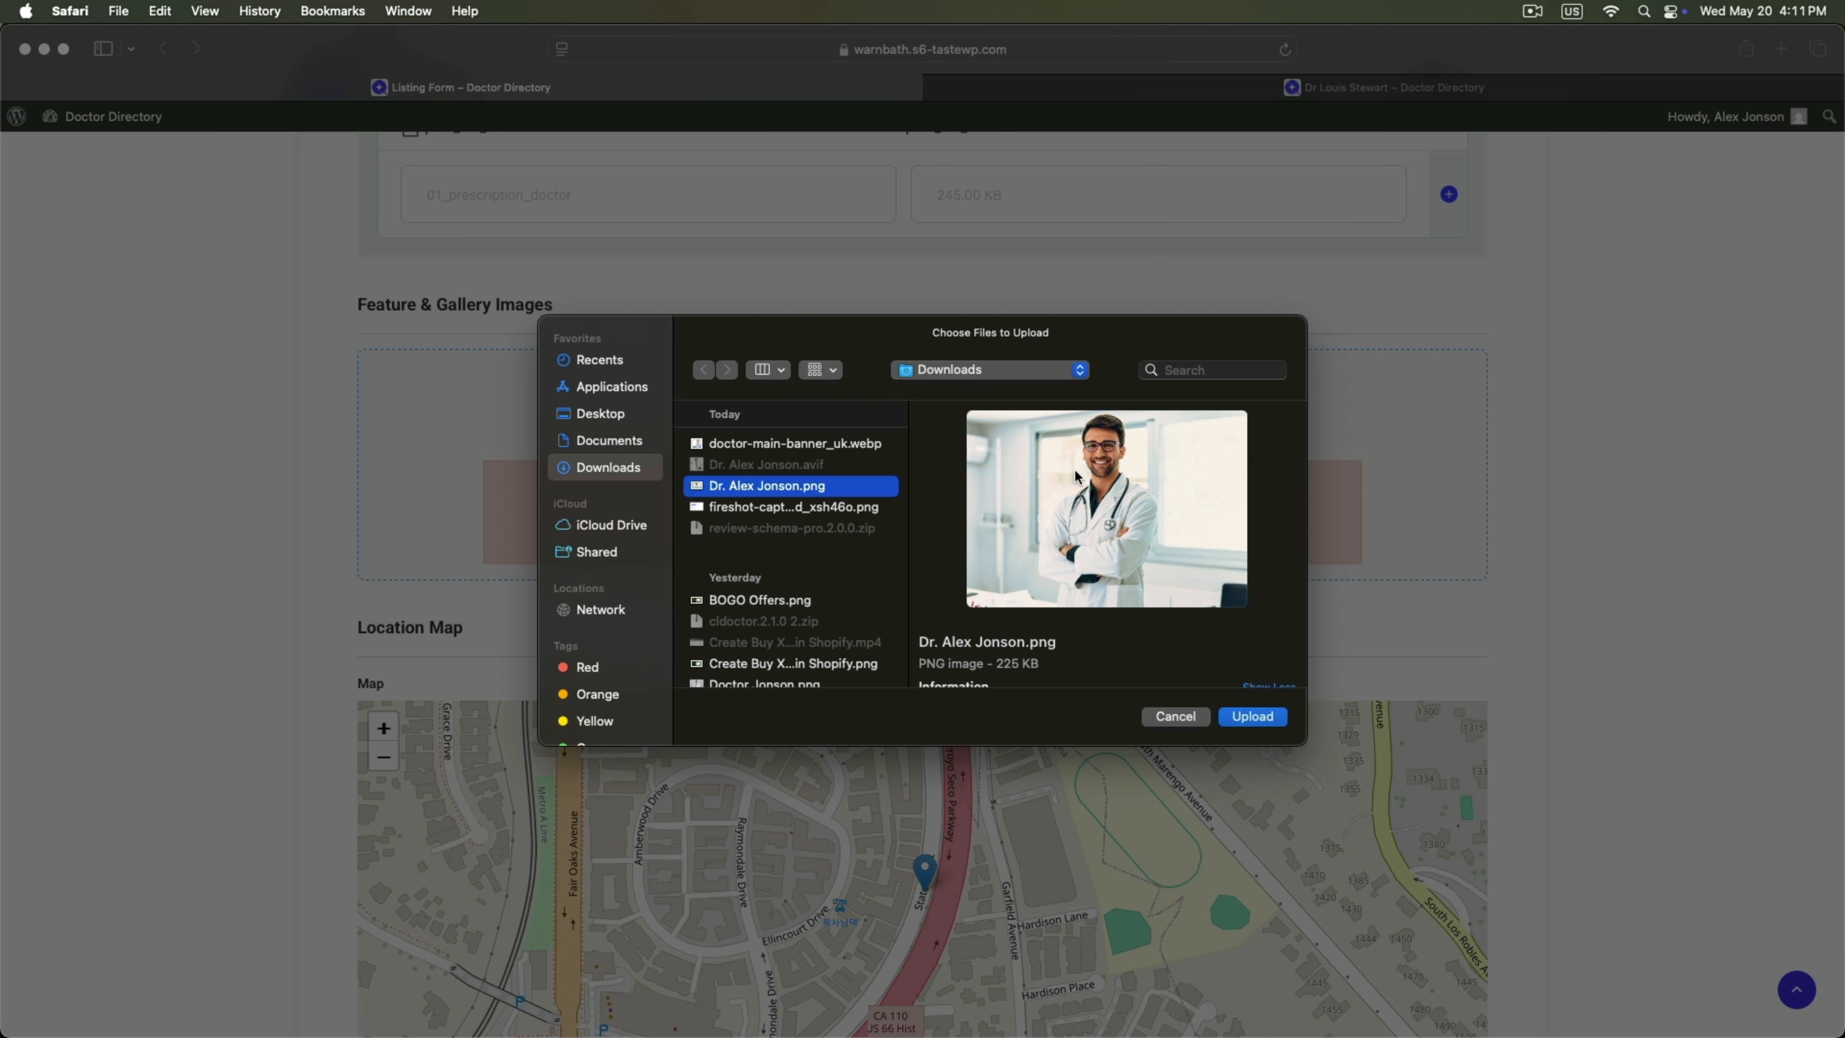
left_click(1234, 712)
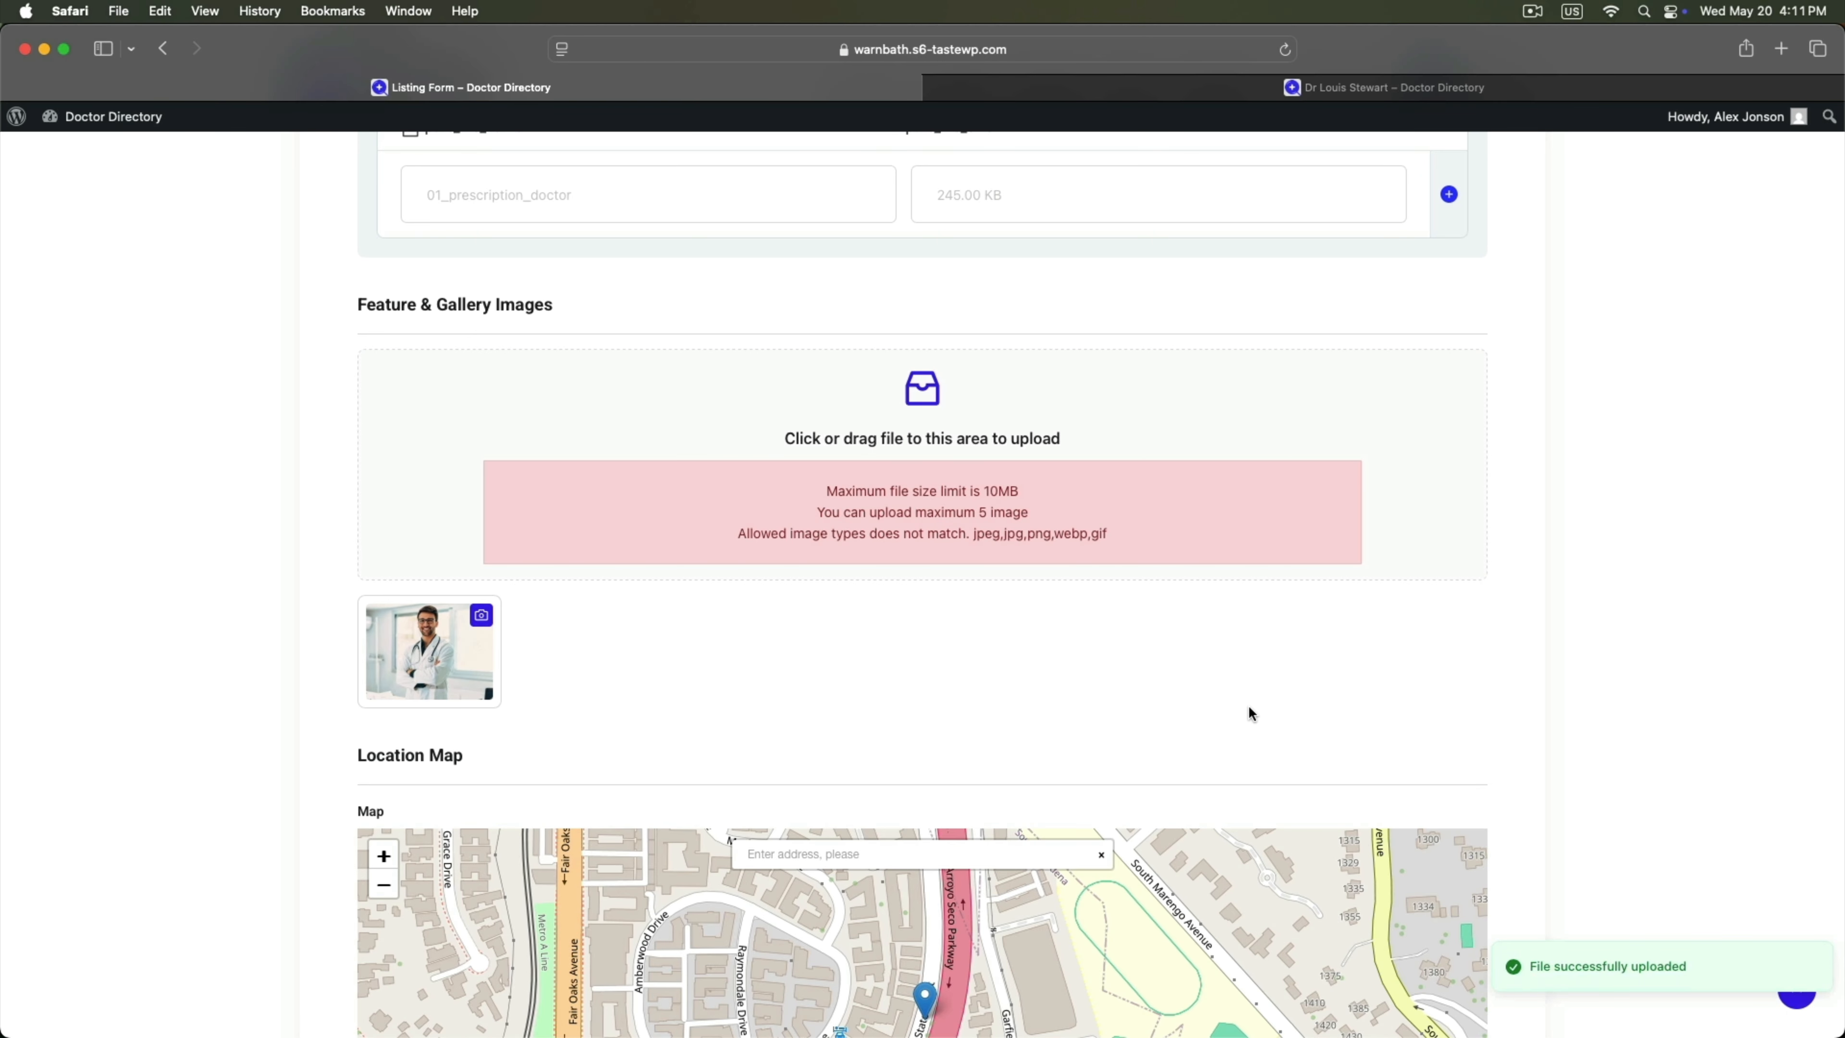
scroll(1248, 706, "down", 10)
left_click(402, 349)
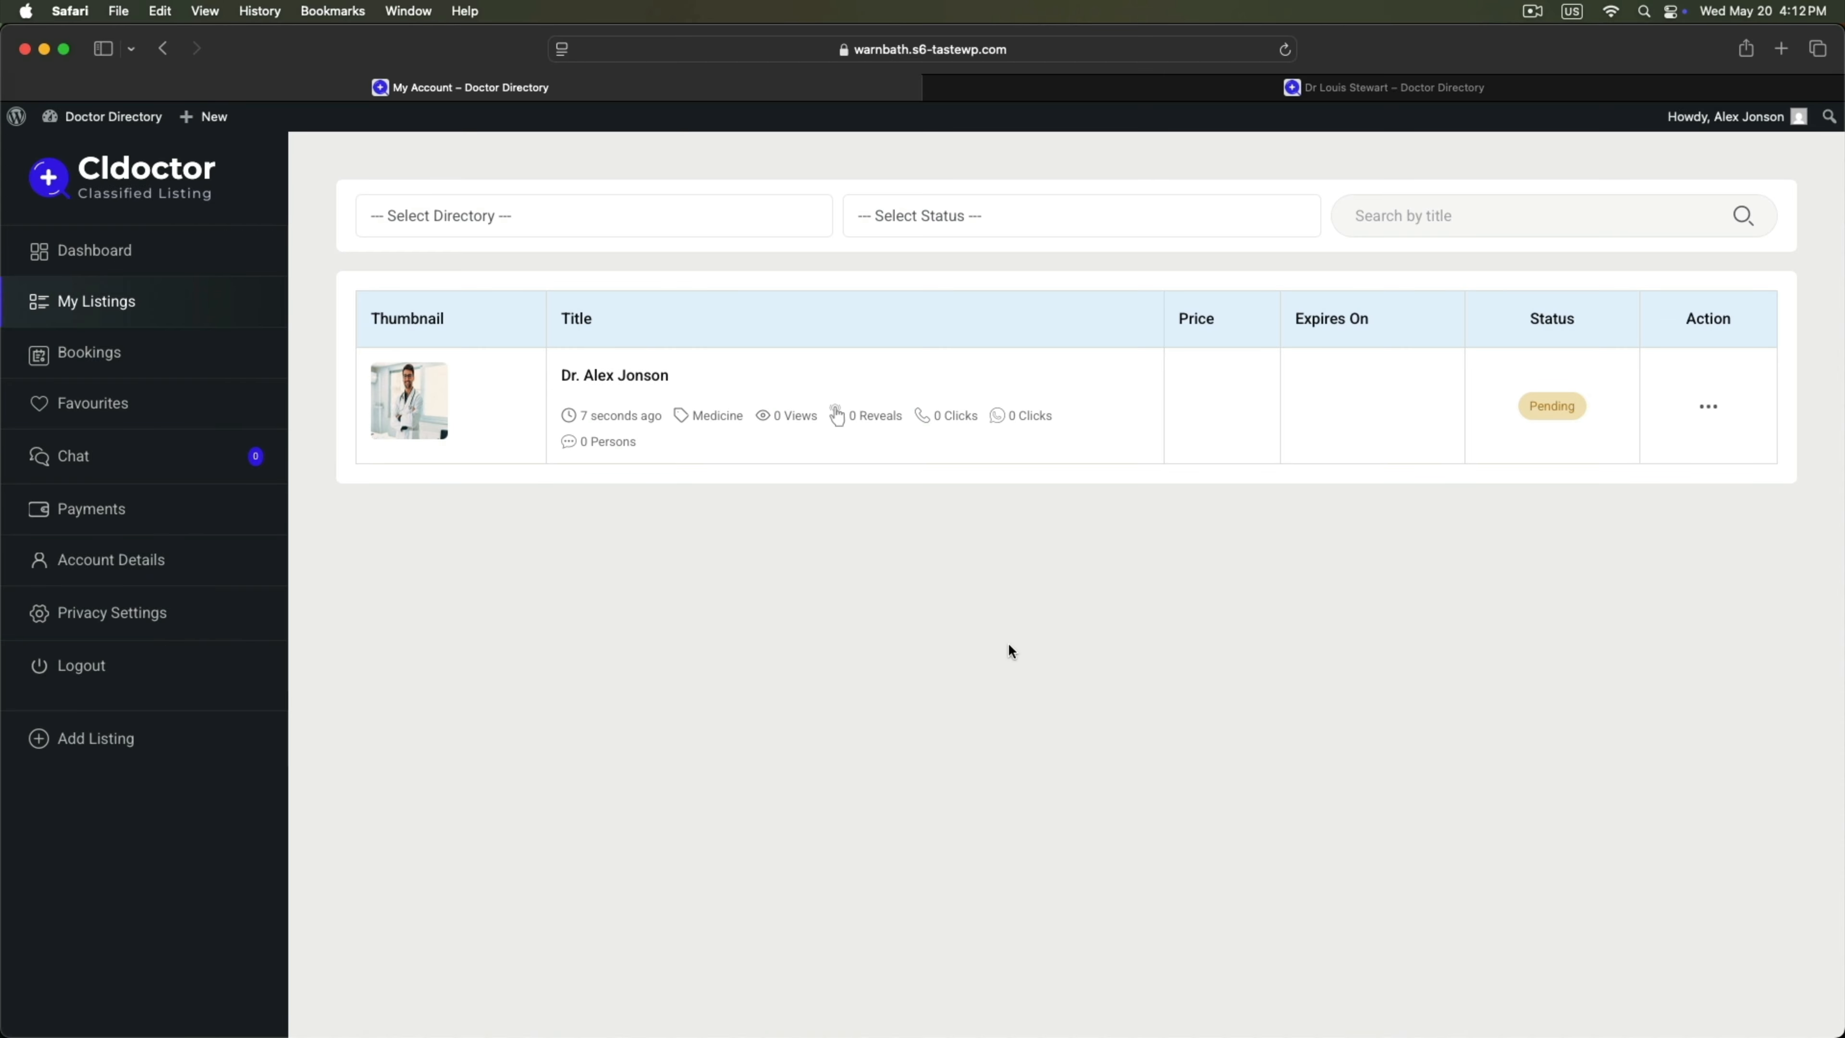
In wp-admin All Listings, Quick Edit the pending listing and set it to Published.
mouse_move(1057, 1034)
left_click(1255, 1011)
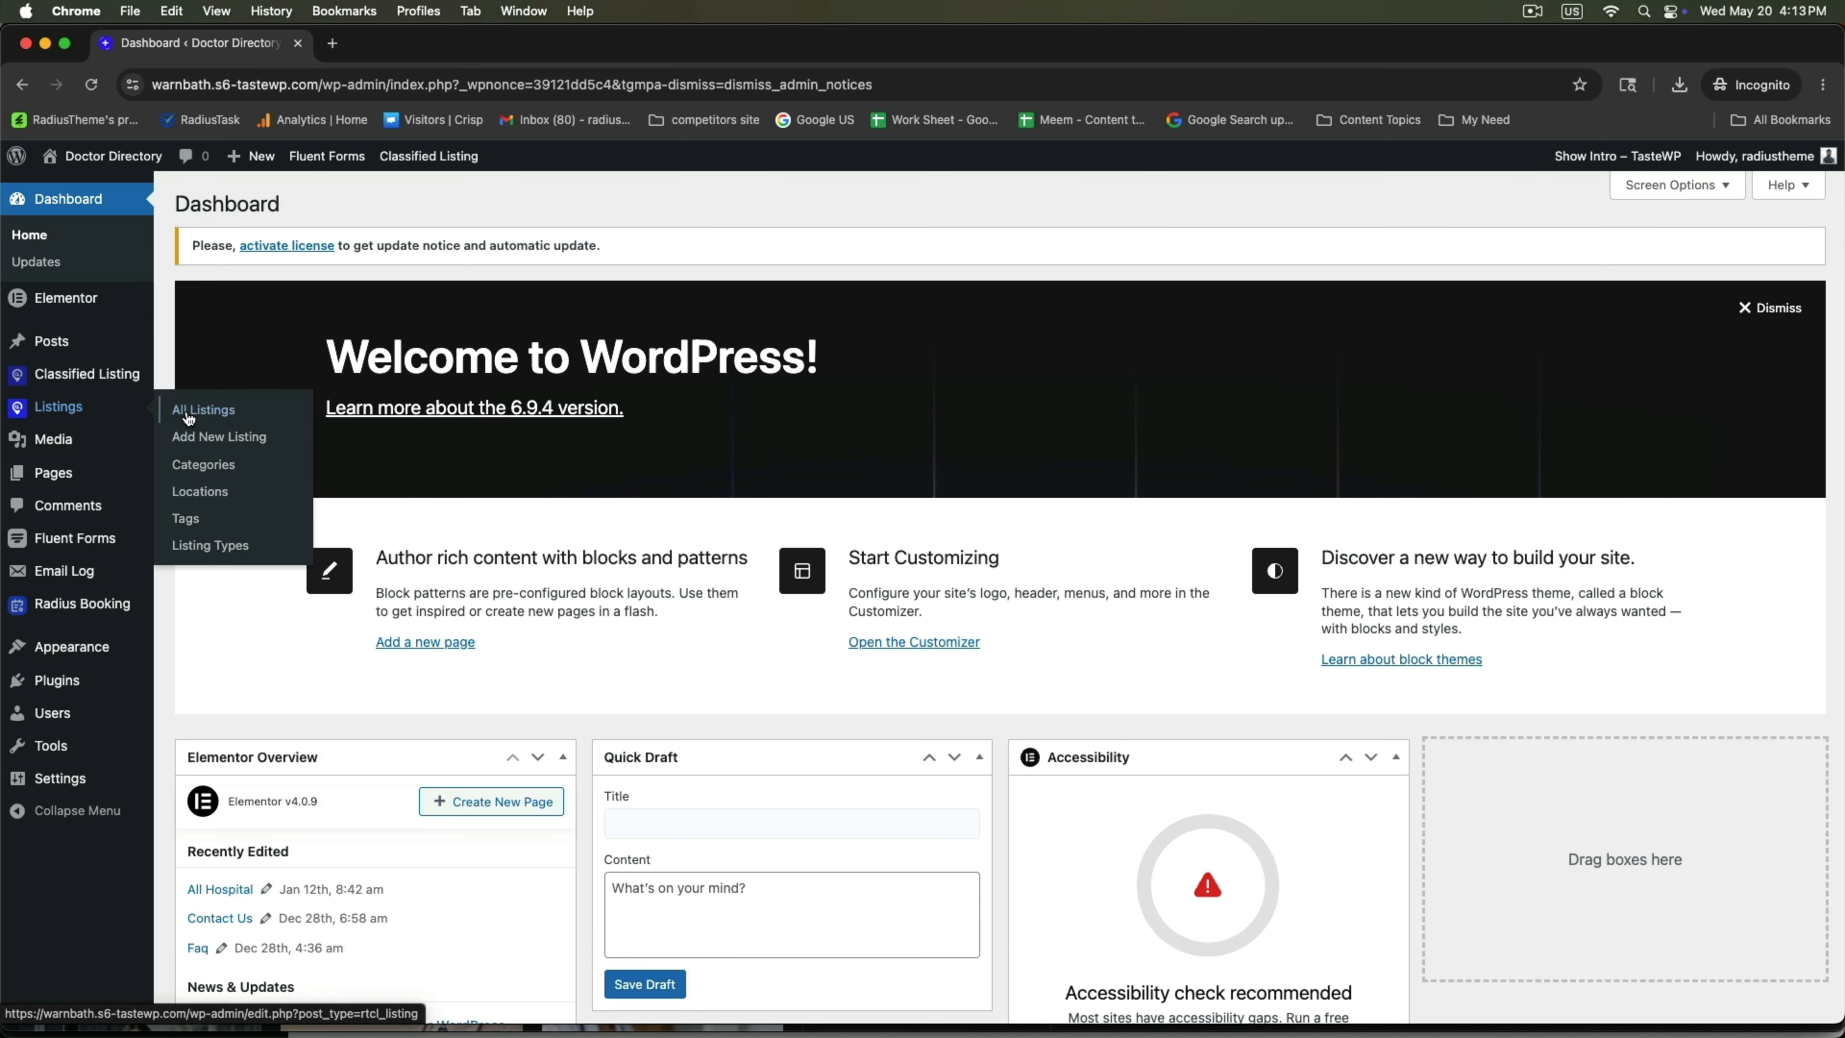
left_click(196, 413)
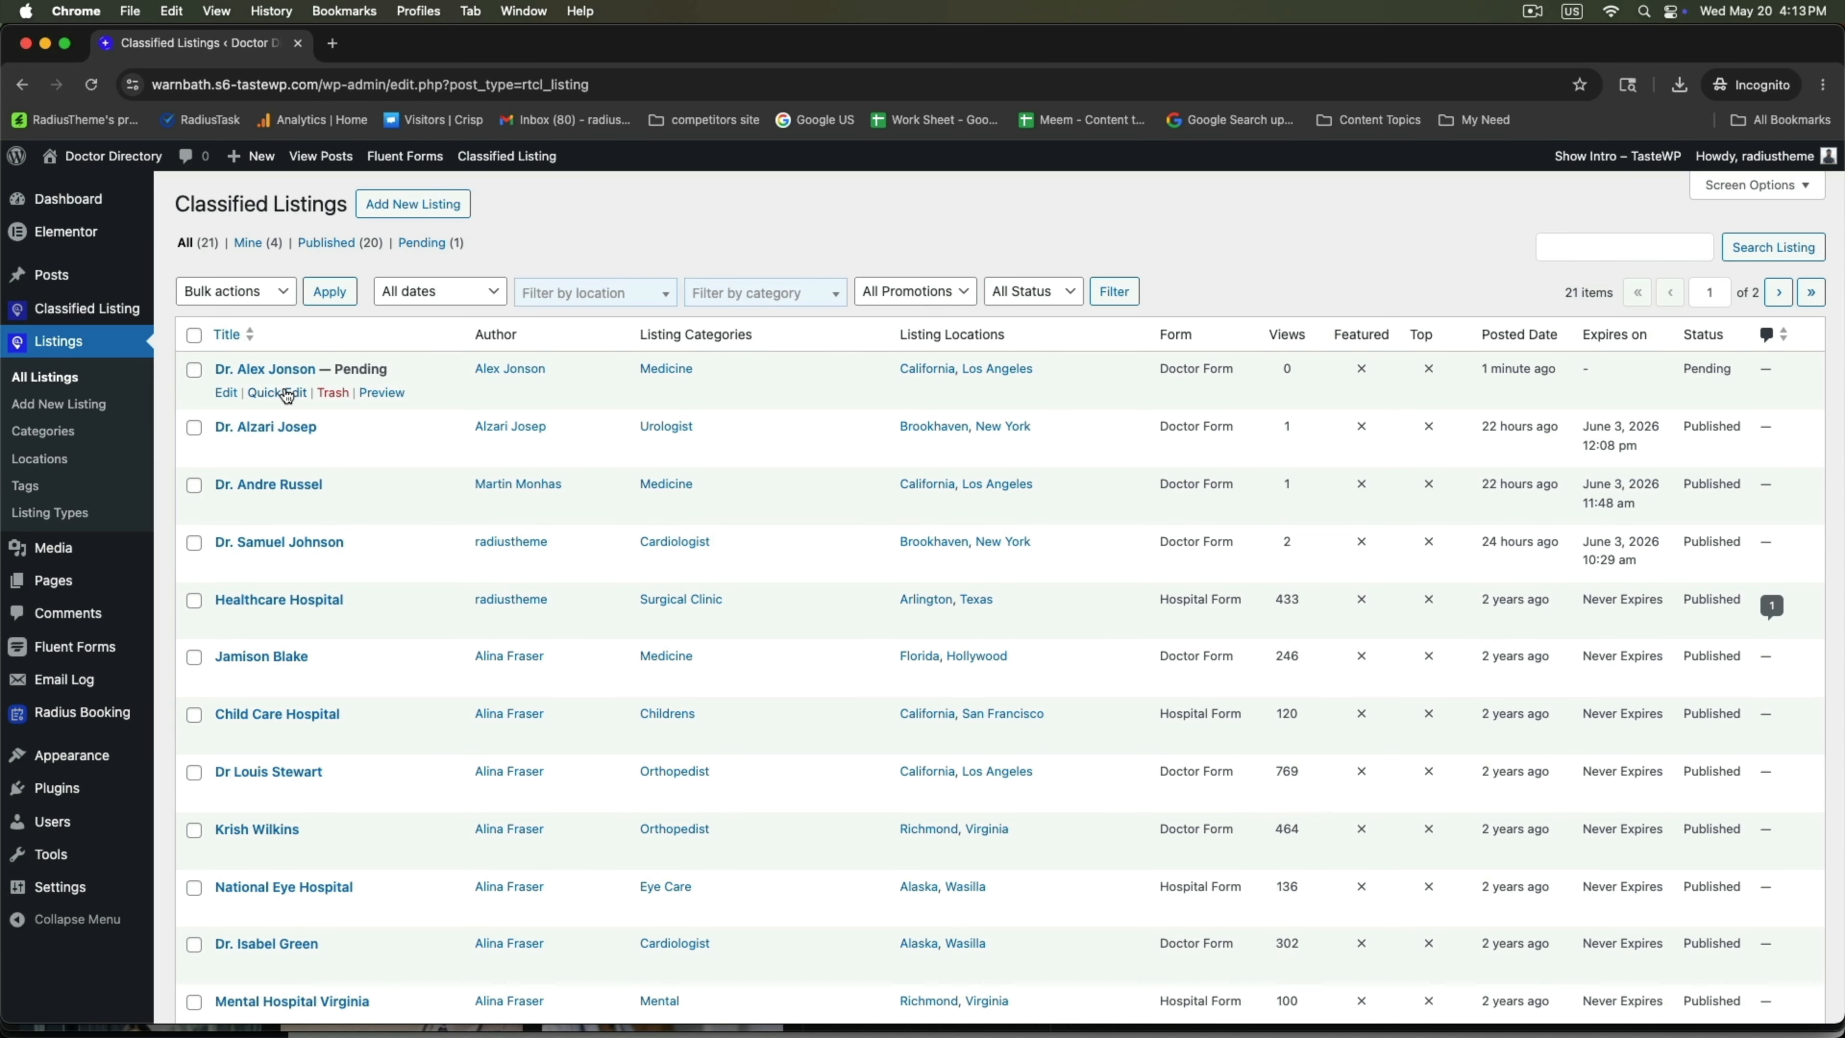
left_click(286, 393)
left_click(1107, 592)
left_click(1116, 574)
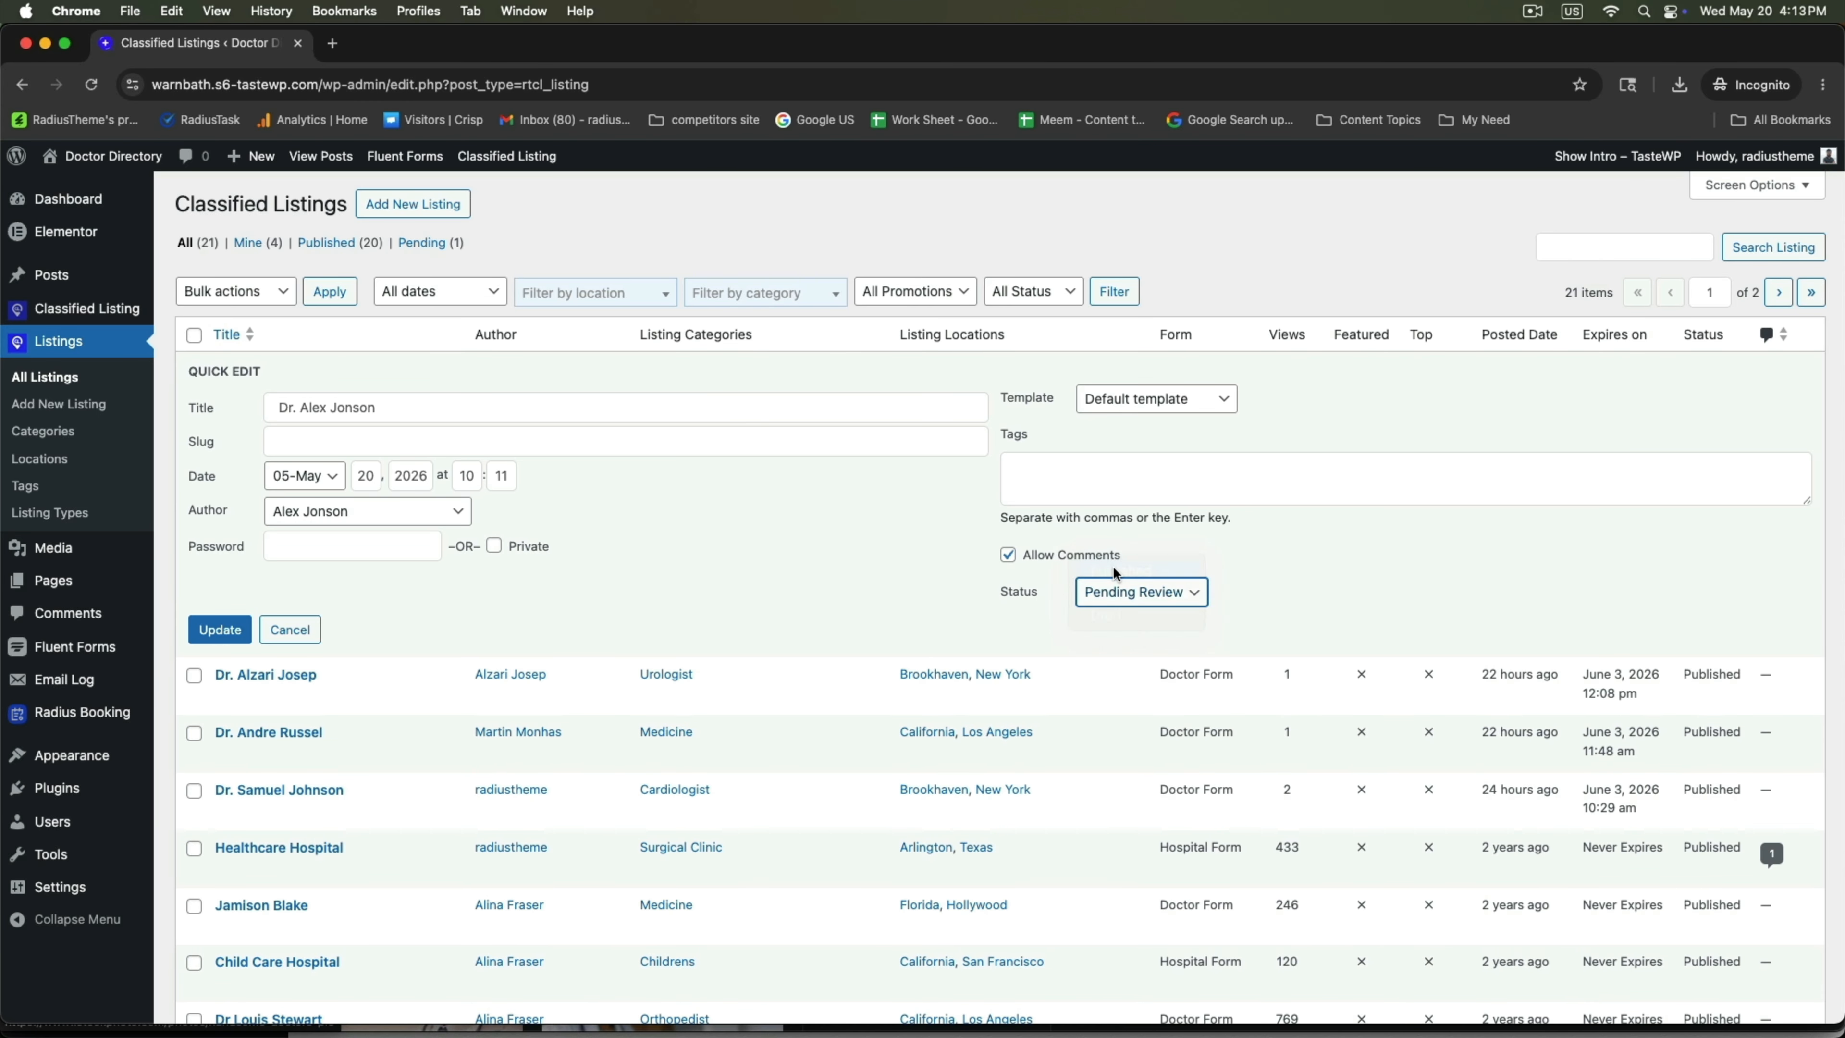
left_click(220, 630)
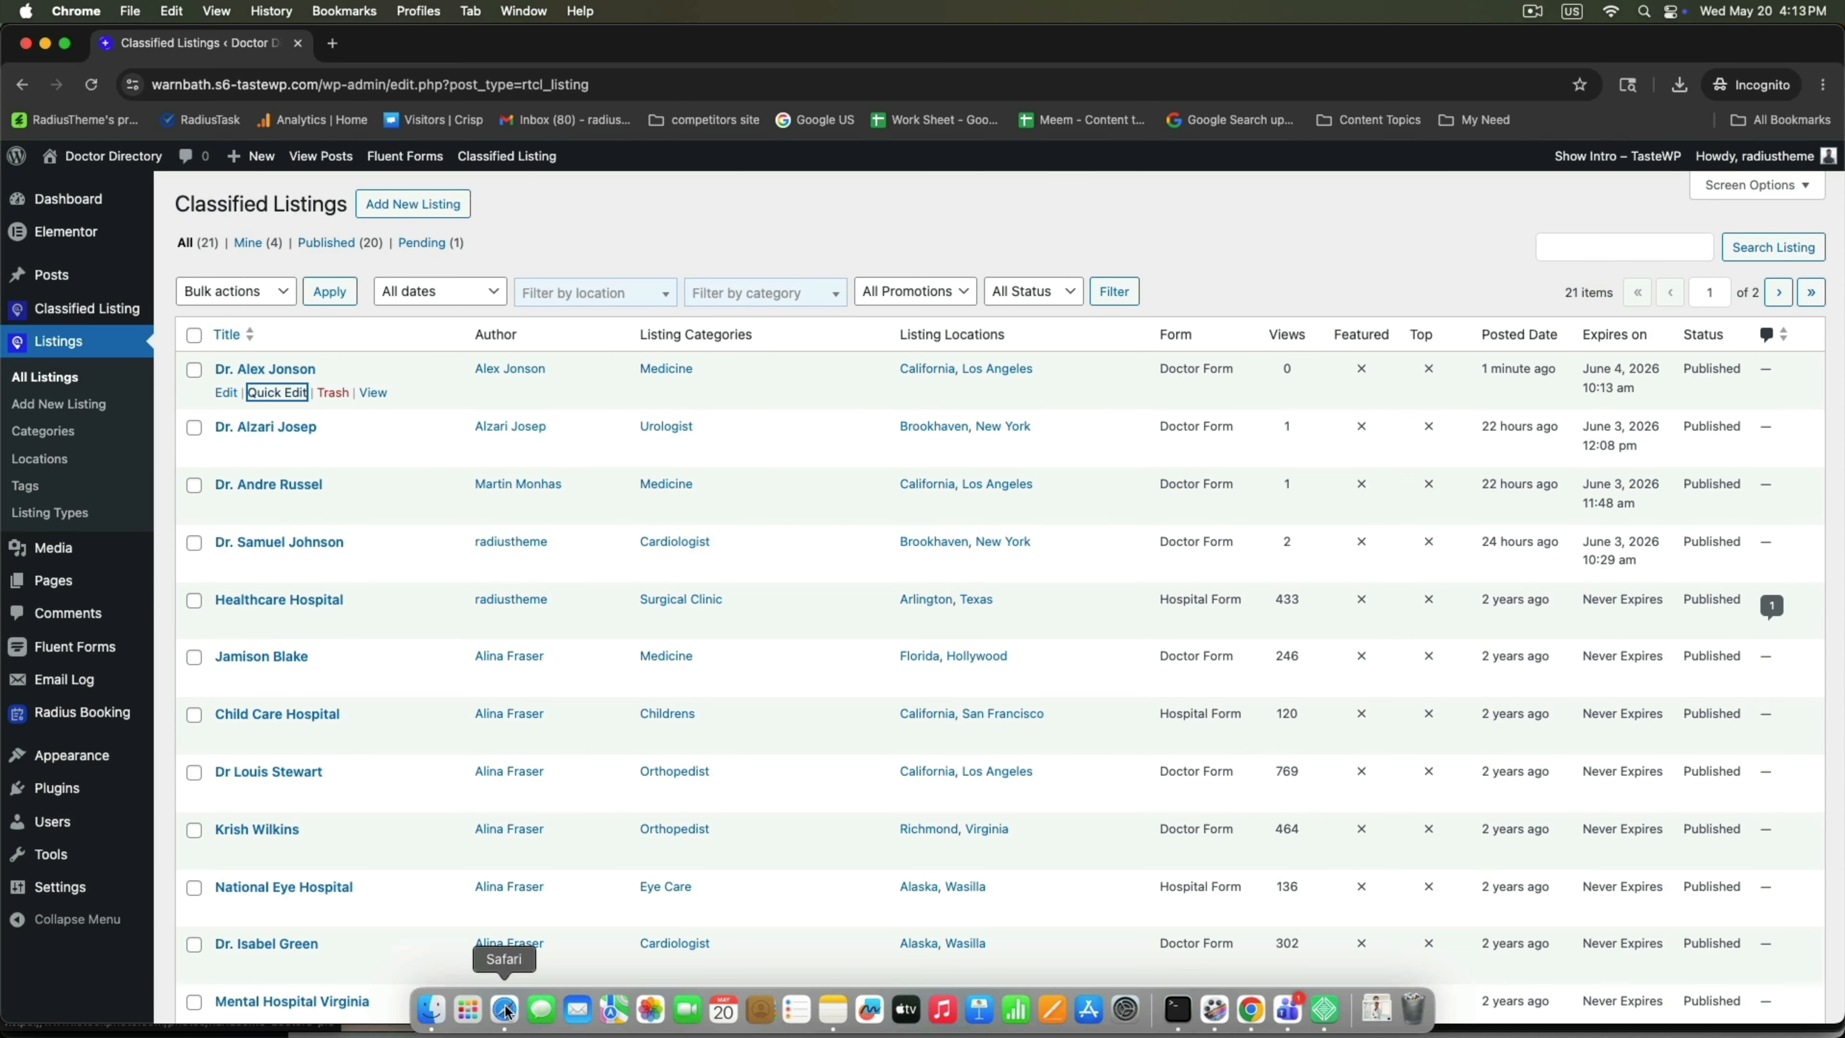
Reload the doctor's My Listings page to see the Published listing.
left_click(506, 1010)
right_click(841, 574)
left_click(903, 609)
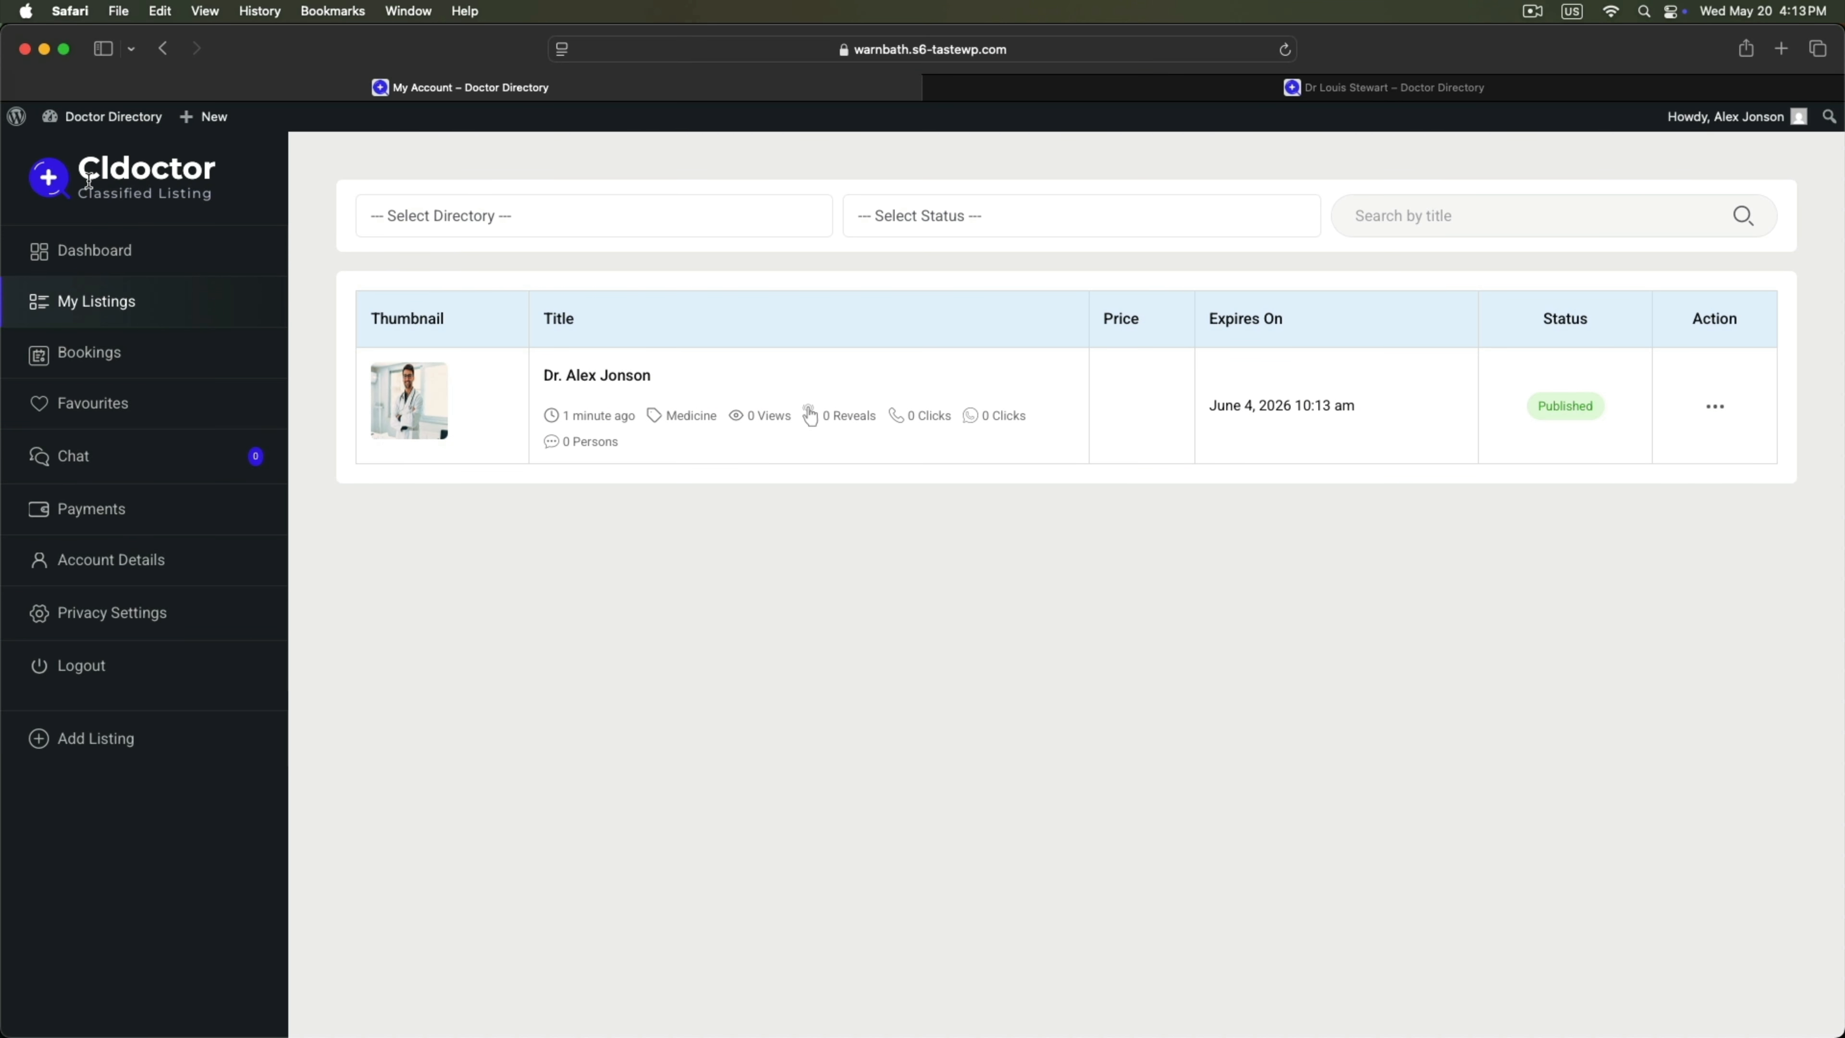
Open the new doctor's public Doctor Details page and start a booking with Book Now.
left_click(599, 375, "super")
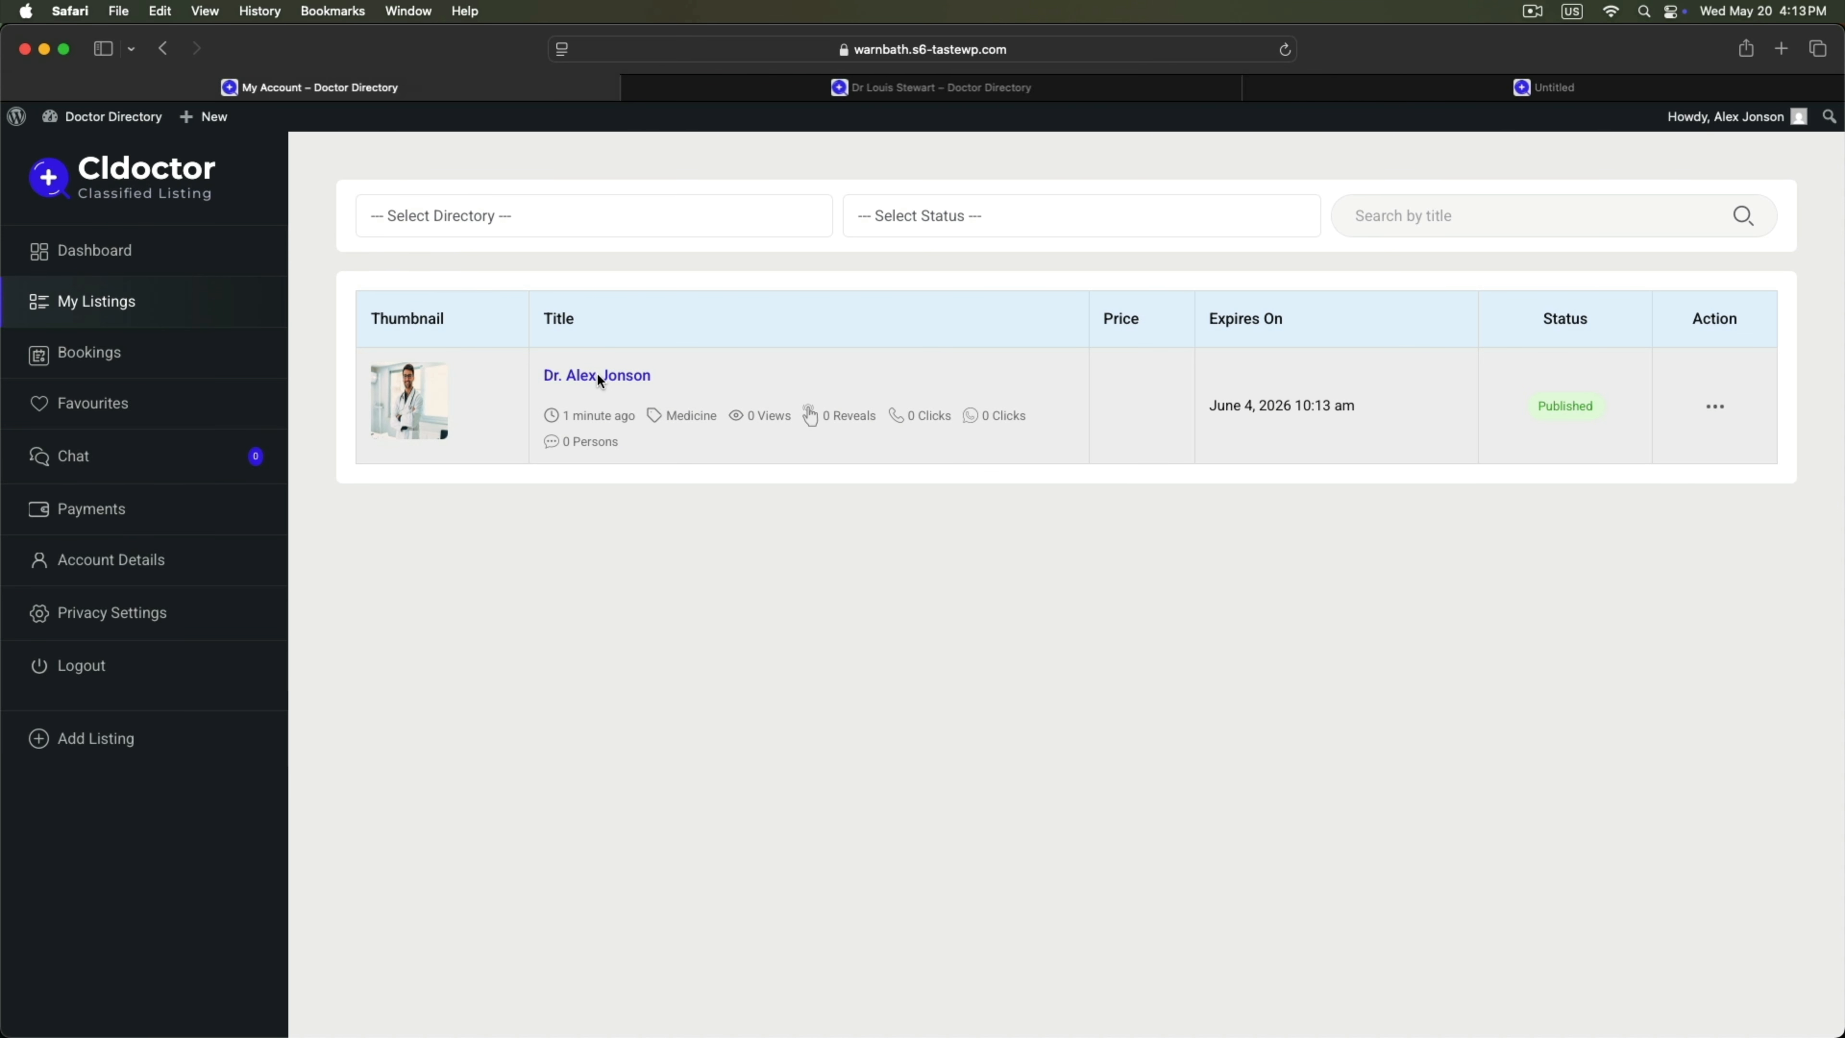
left_click(1416, 91)
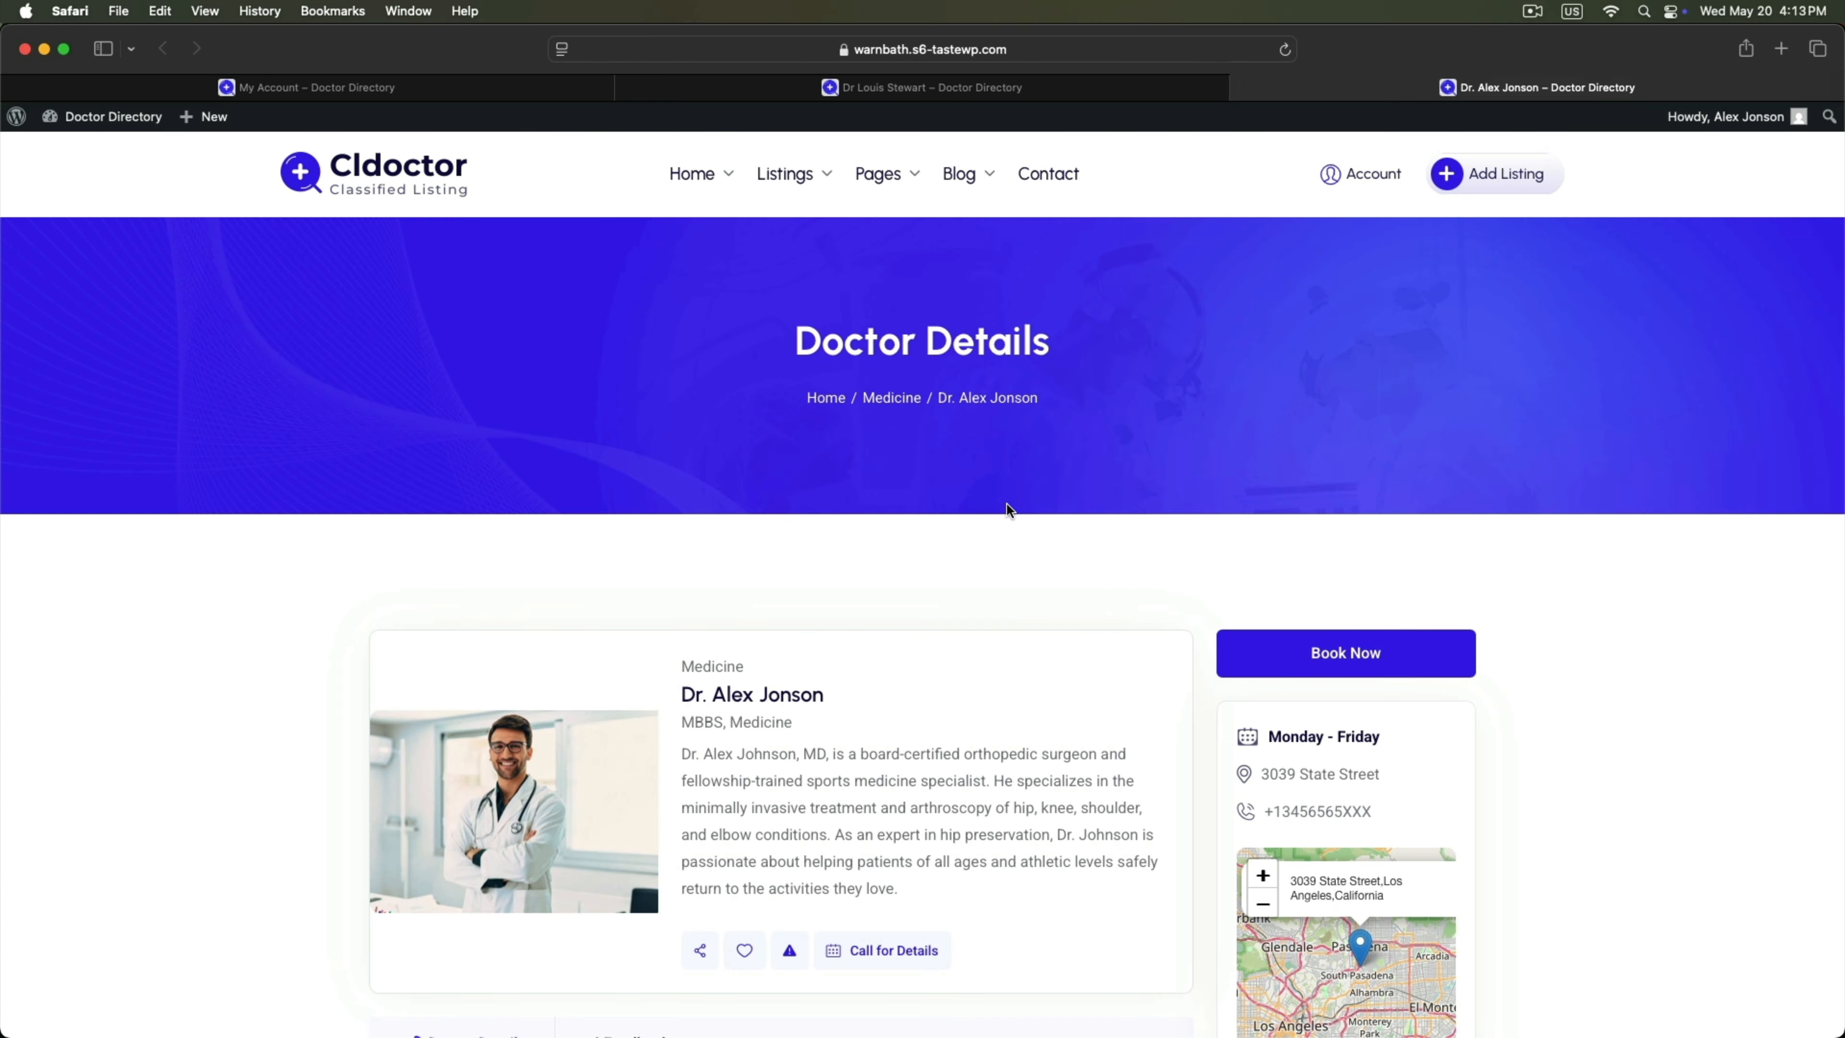
scroll(929, 555, "down", 10)
scroll(929, 558, "down", 15)
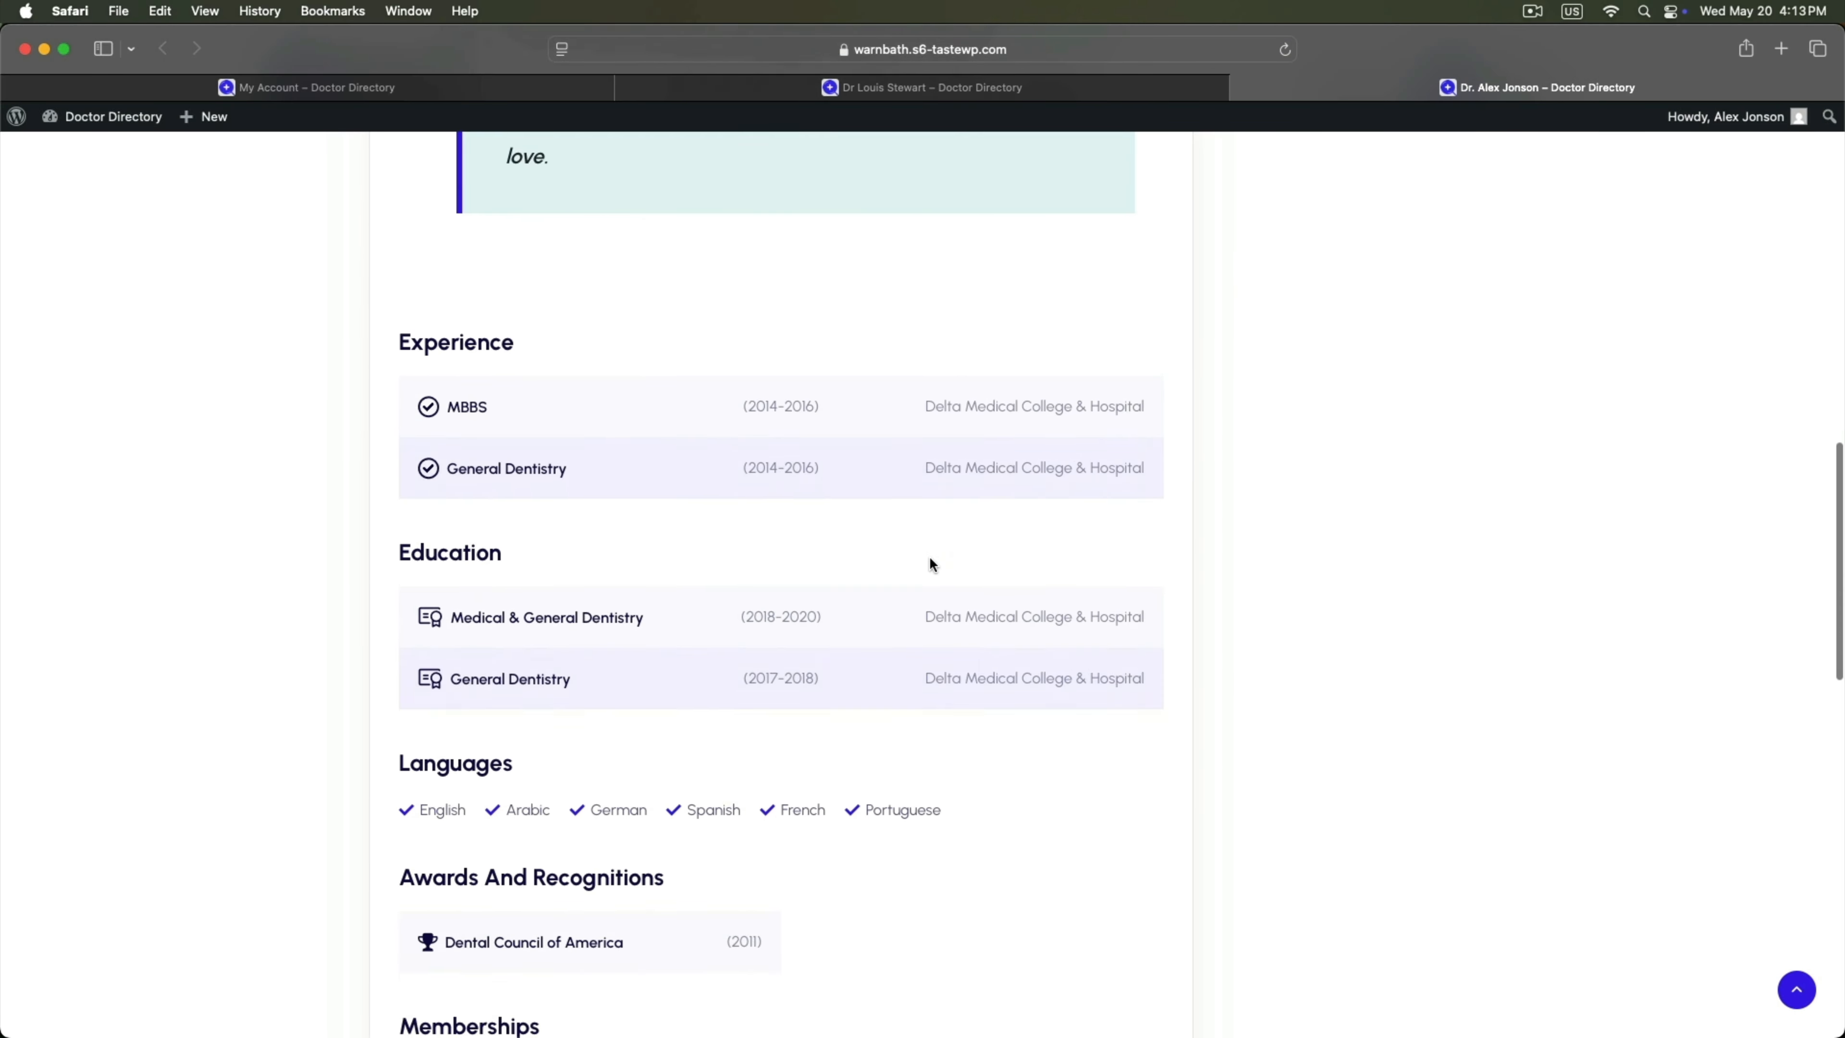
scroll(930, 558, "up", 20)
scroll(930, 555, "up", 4)
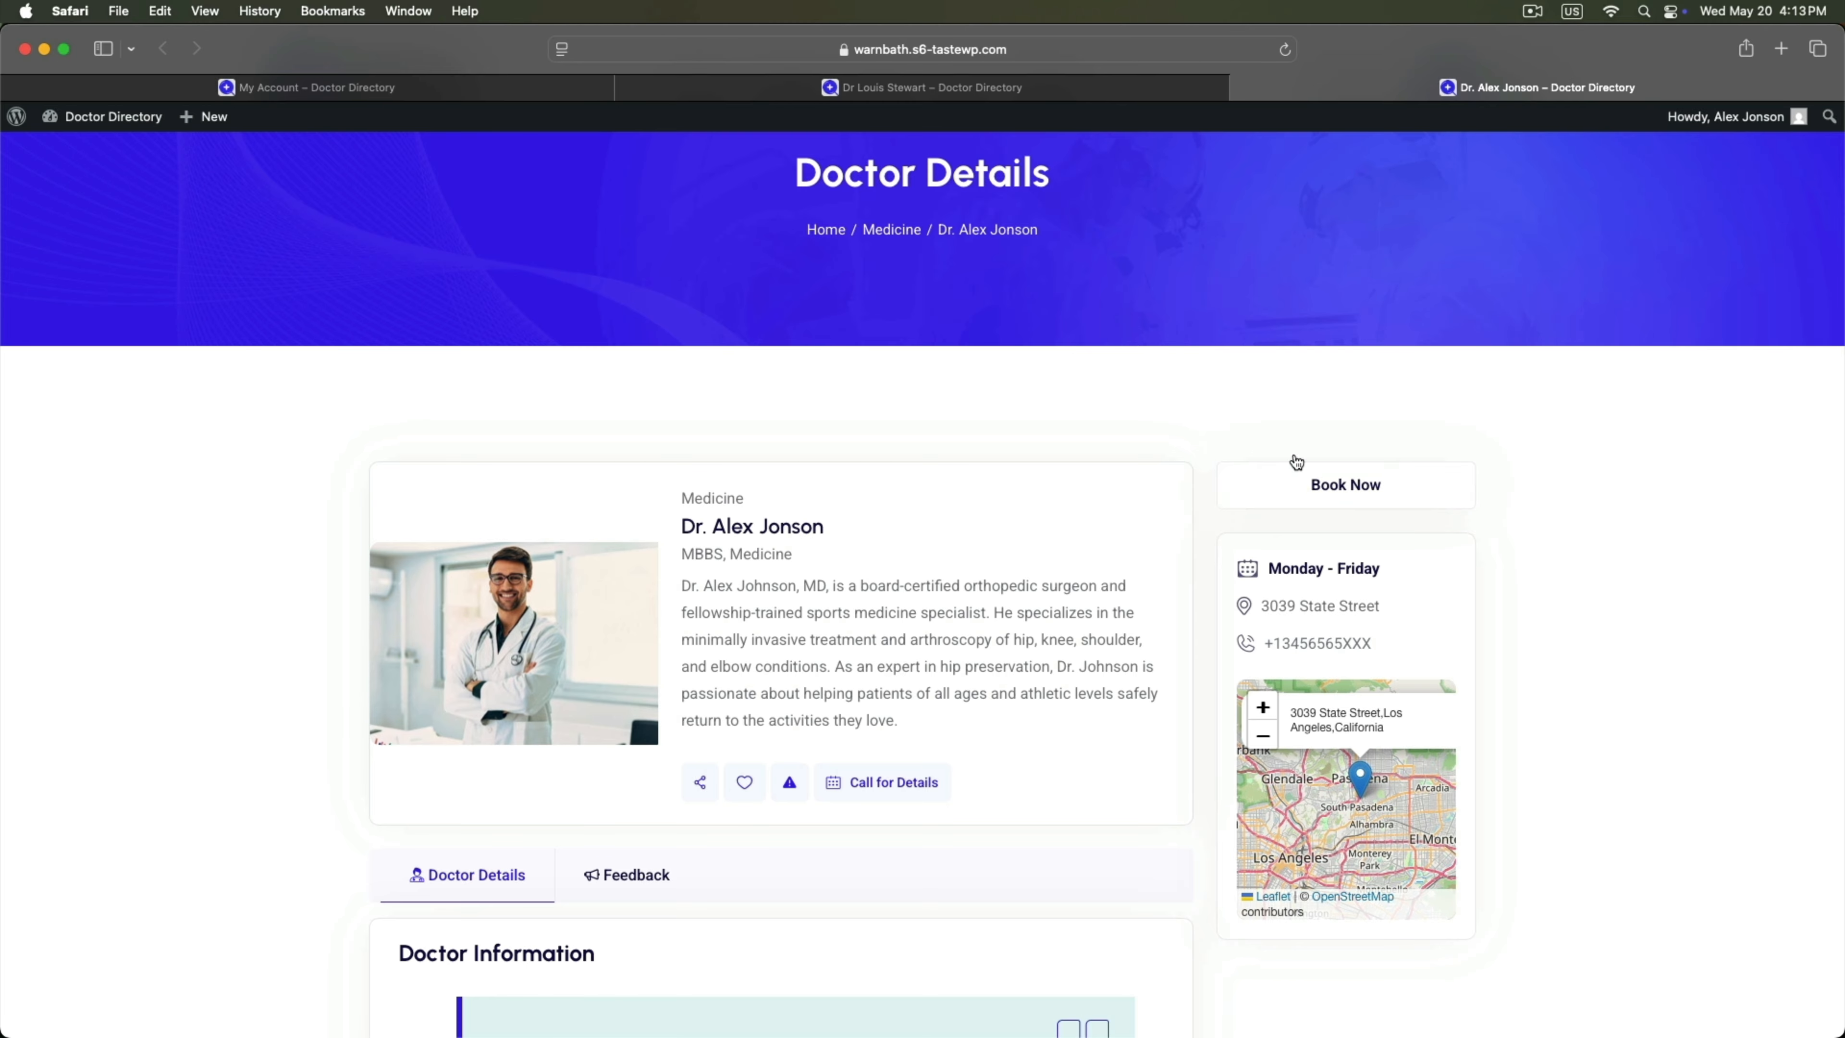
left_click(1322, 485)
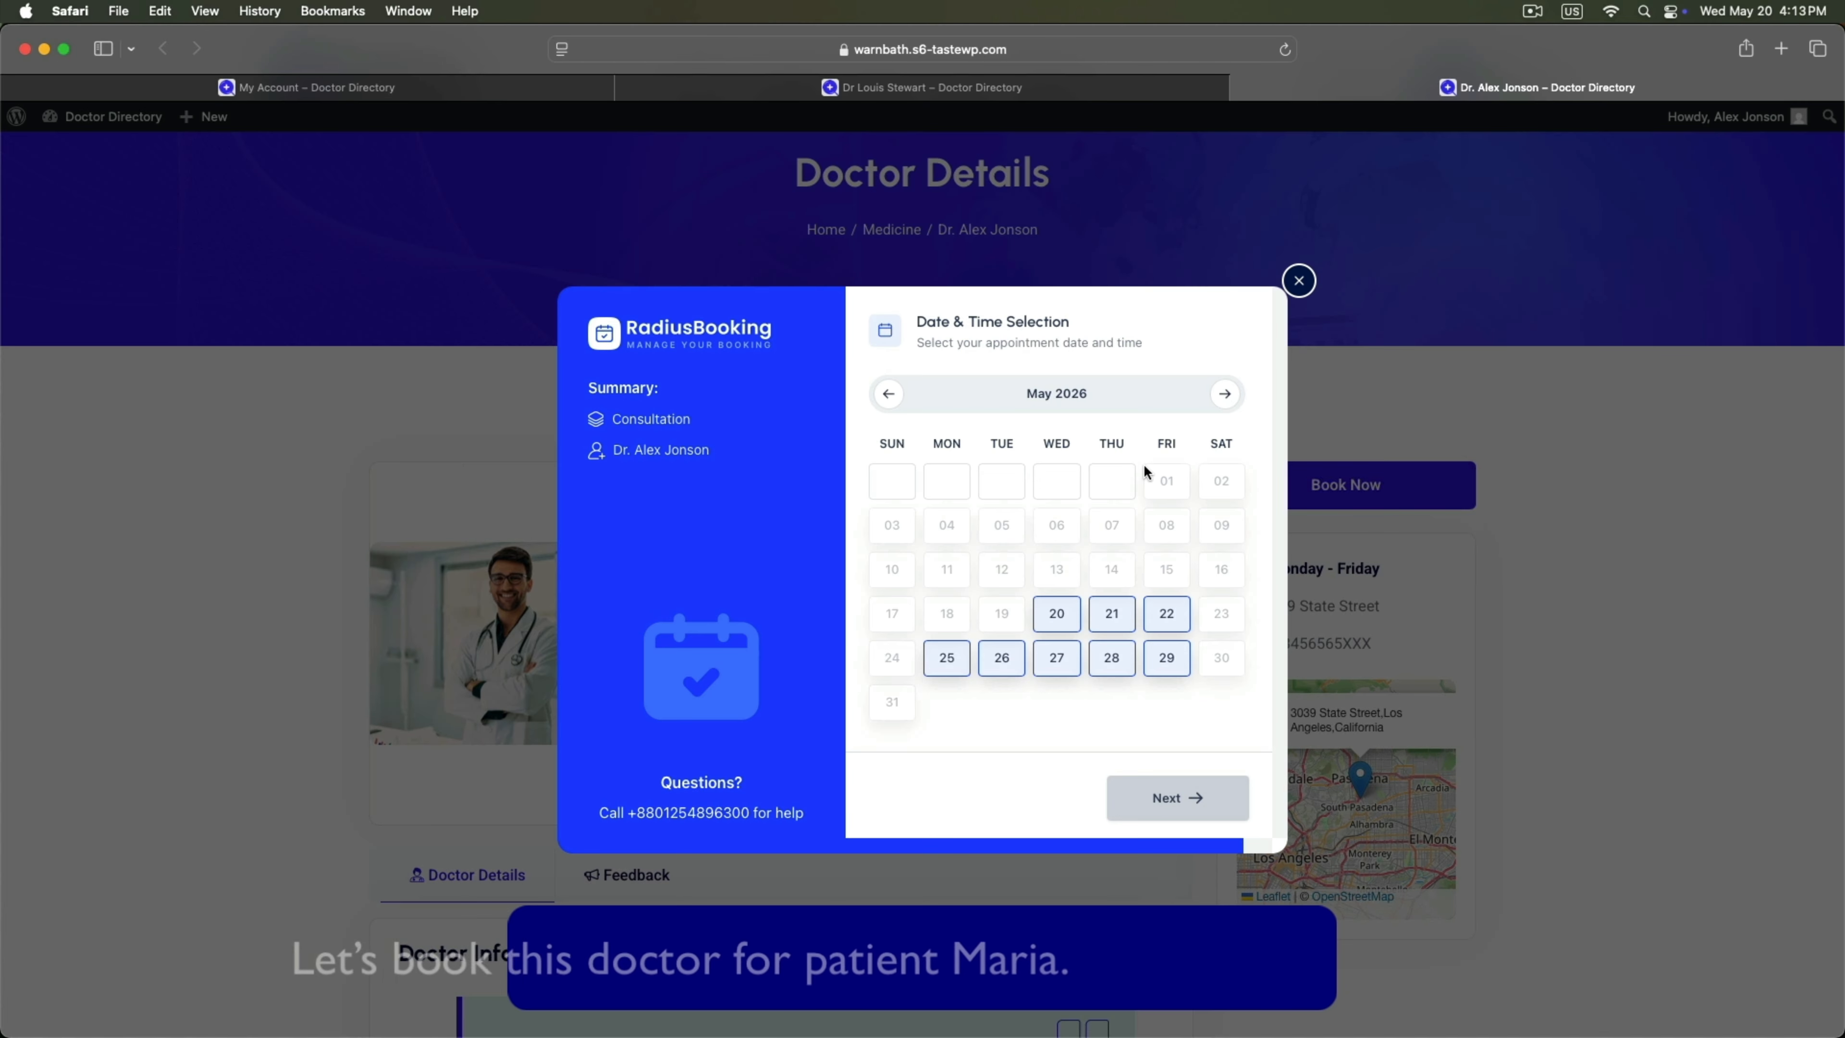
Choose 20 May 2026 at the 2:55 PM slot for the Consultation.
left_click(1059, 616)
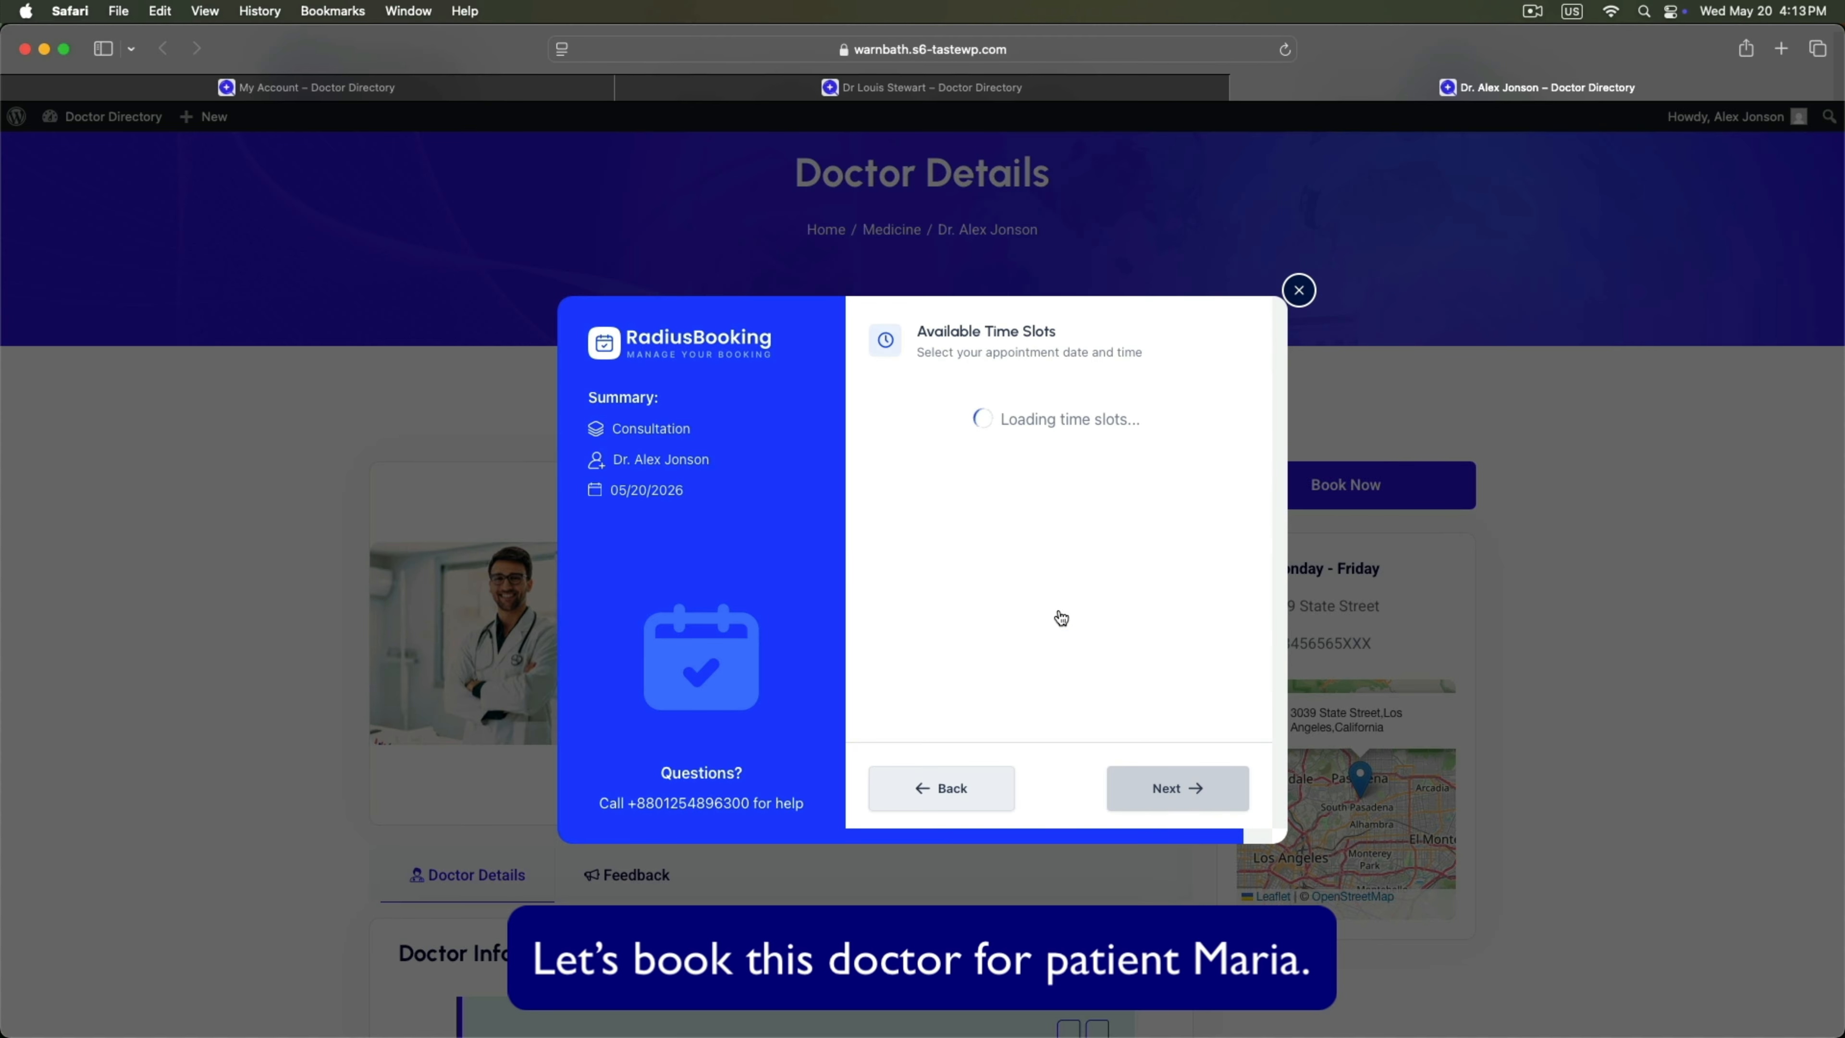
left_click(1140, 511)
left_click(1162, 817)
Enter the patient's full name, phone number and e-mail address.
left_click(1040, 401)
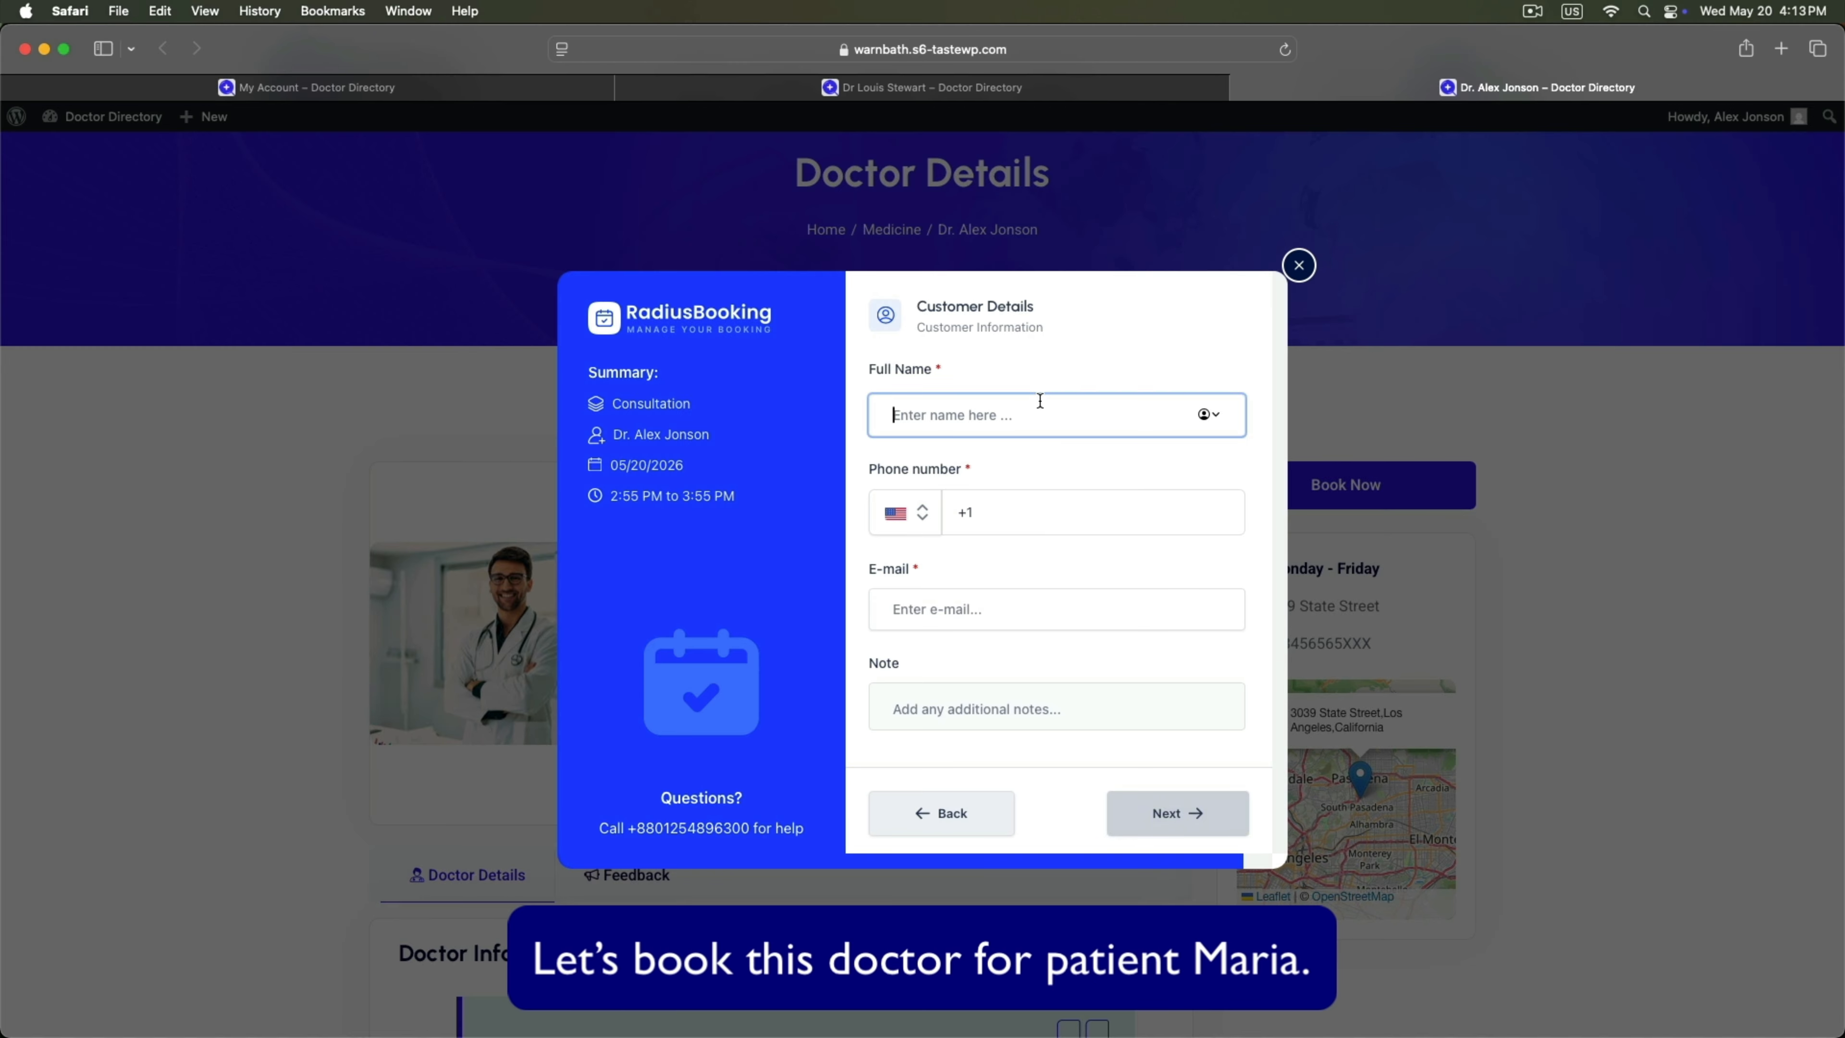
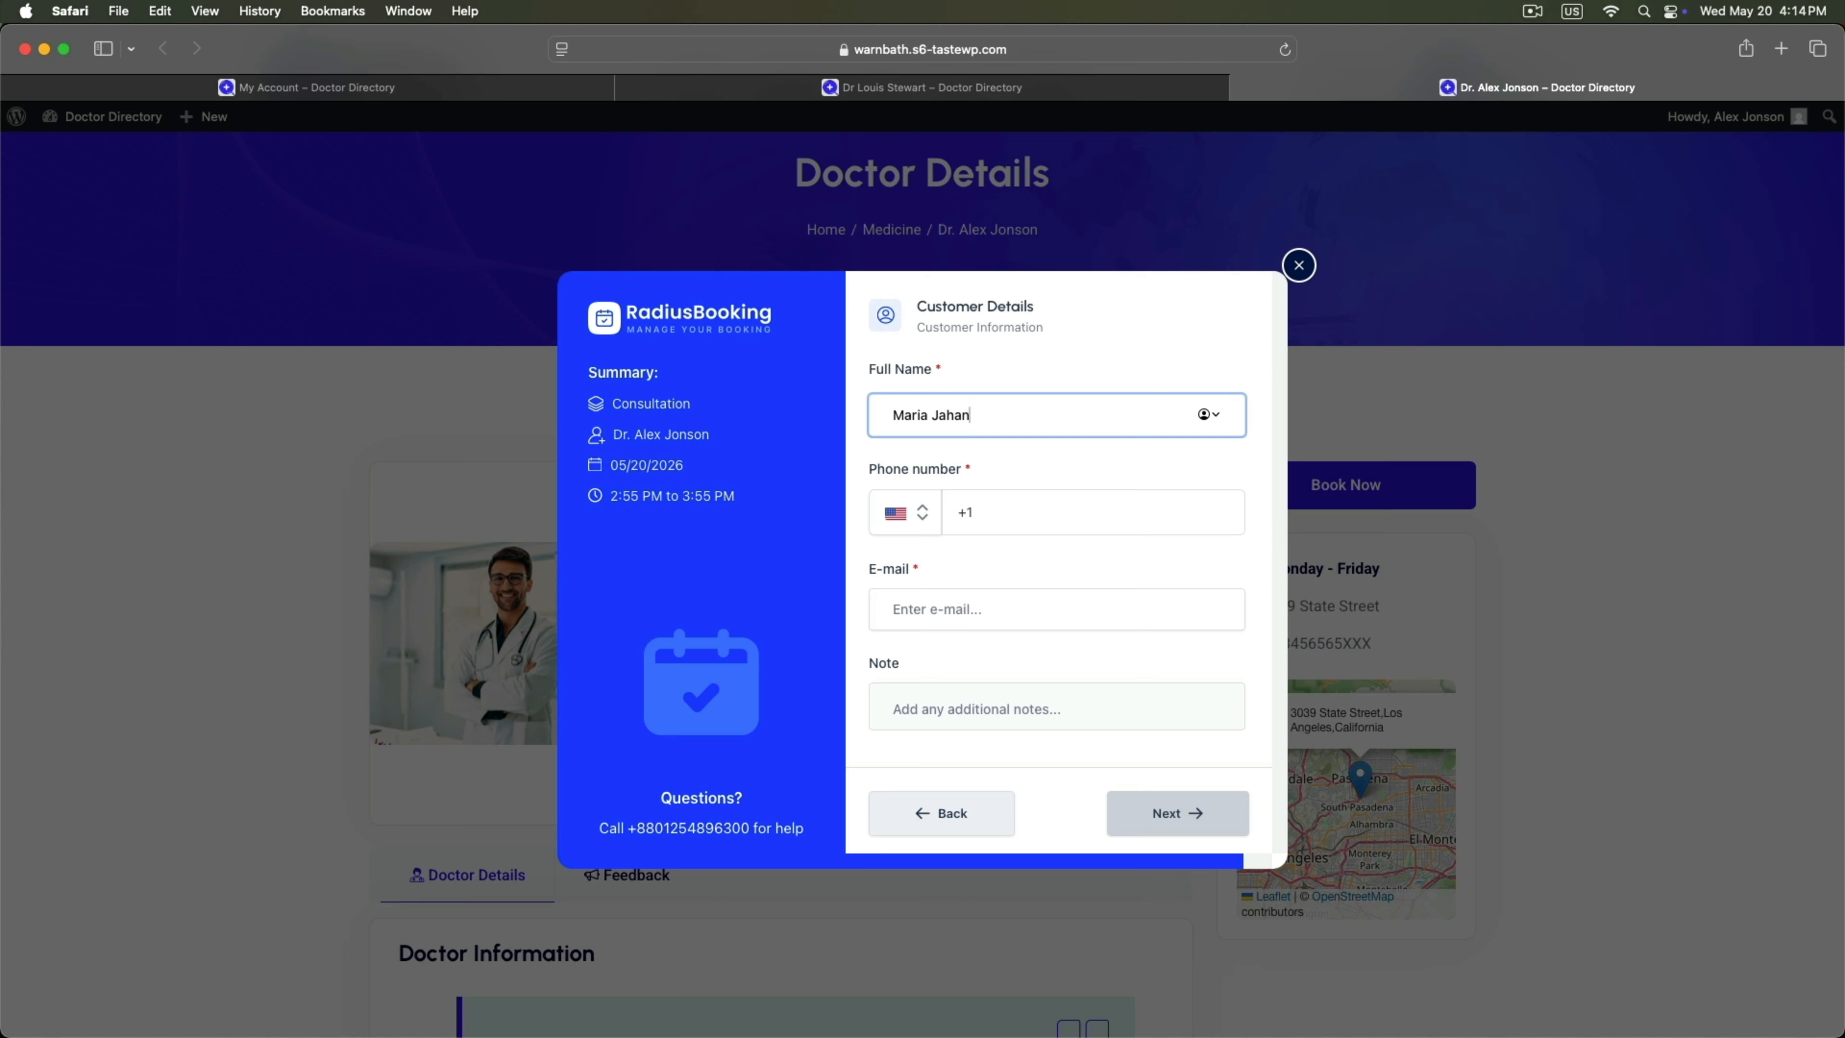
left_click(1007, 513)
left_click(1049, 553)
left_click(920, 601)
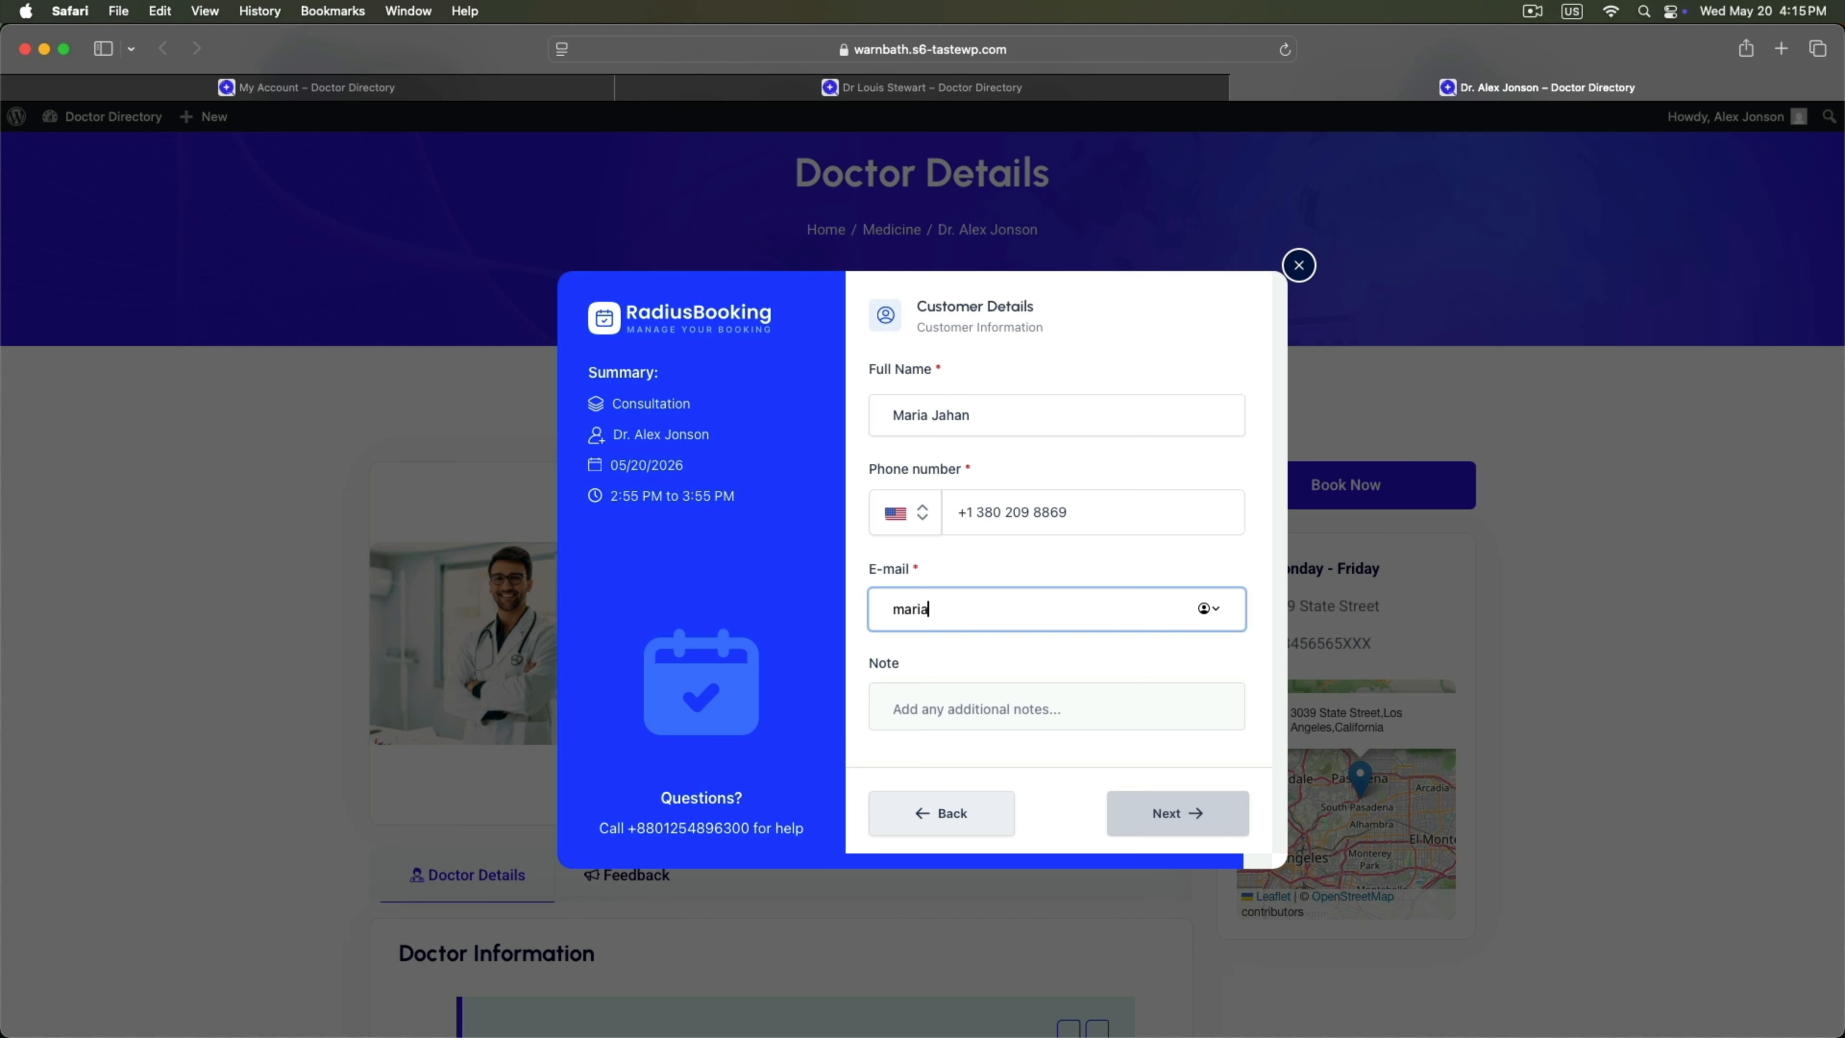
left_click(1169, 812)
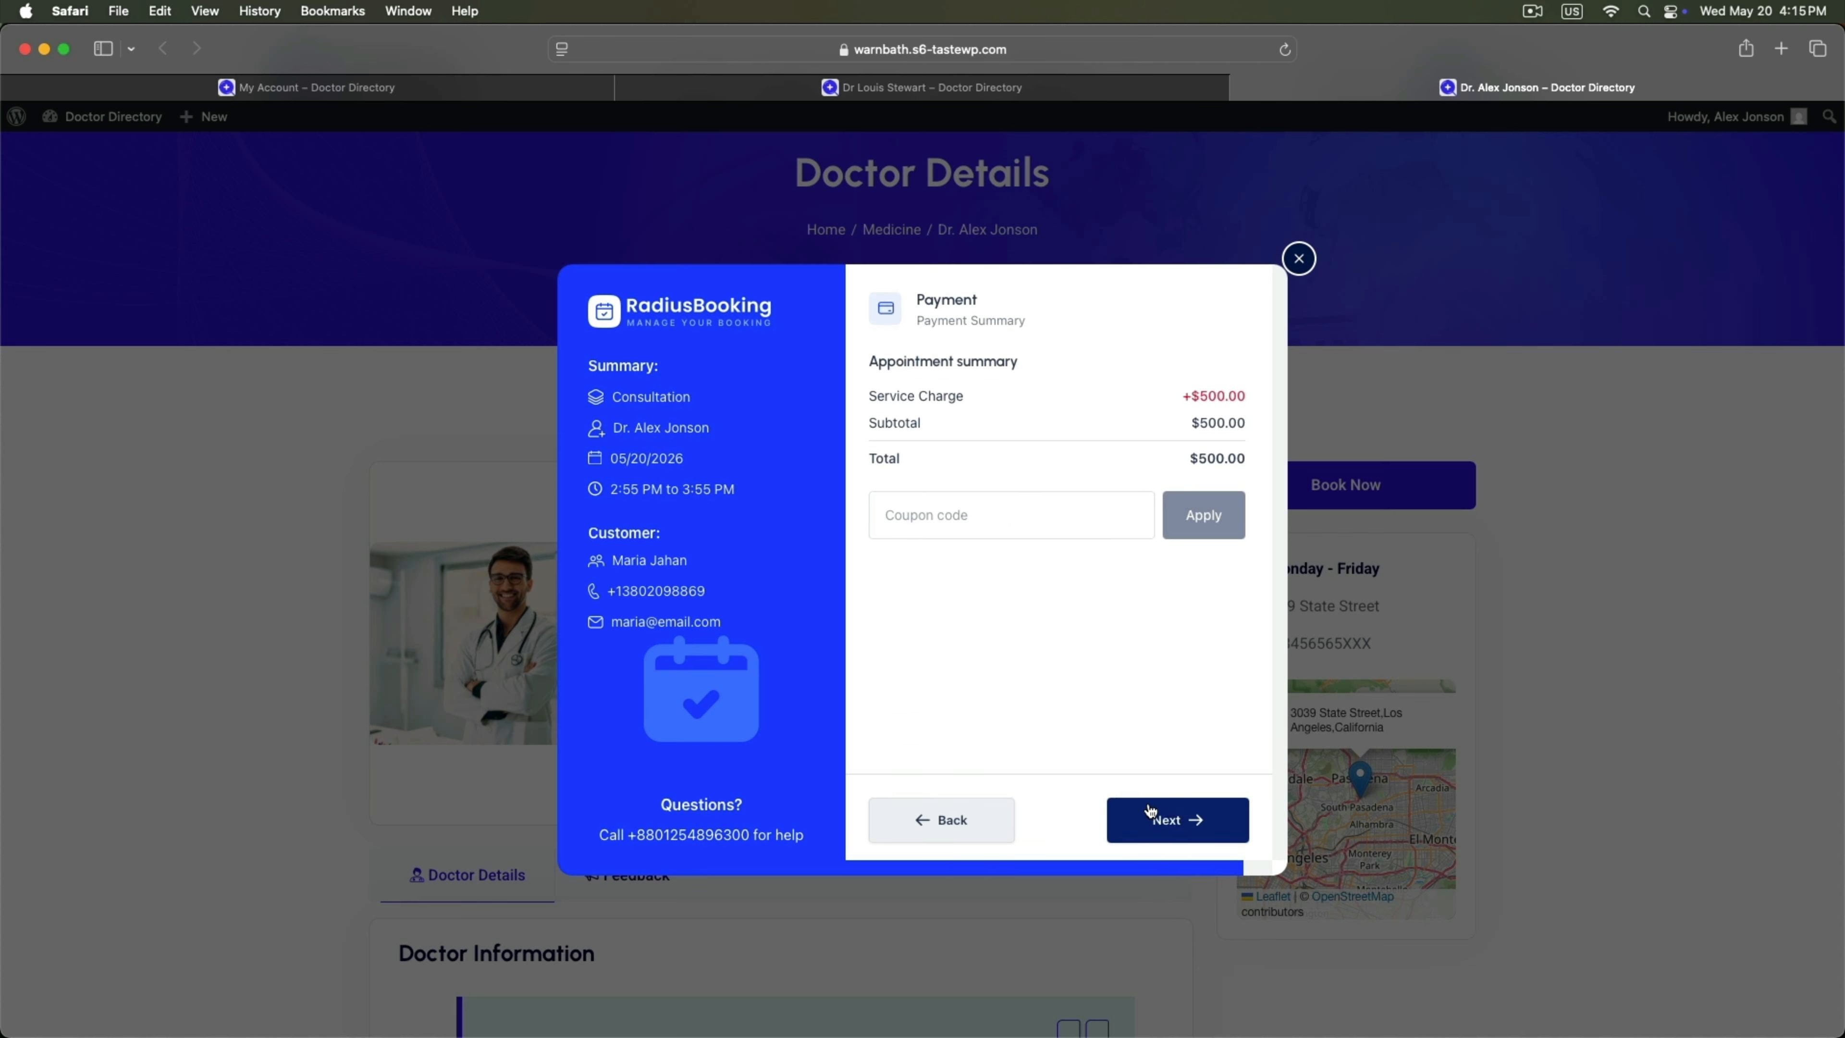
Check out the $500.00 booking with Pay on Cash at location.
left_click(1153, 821)
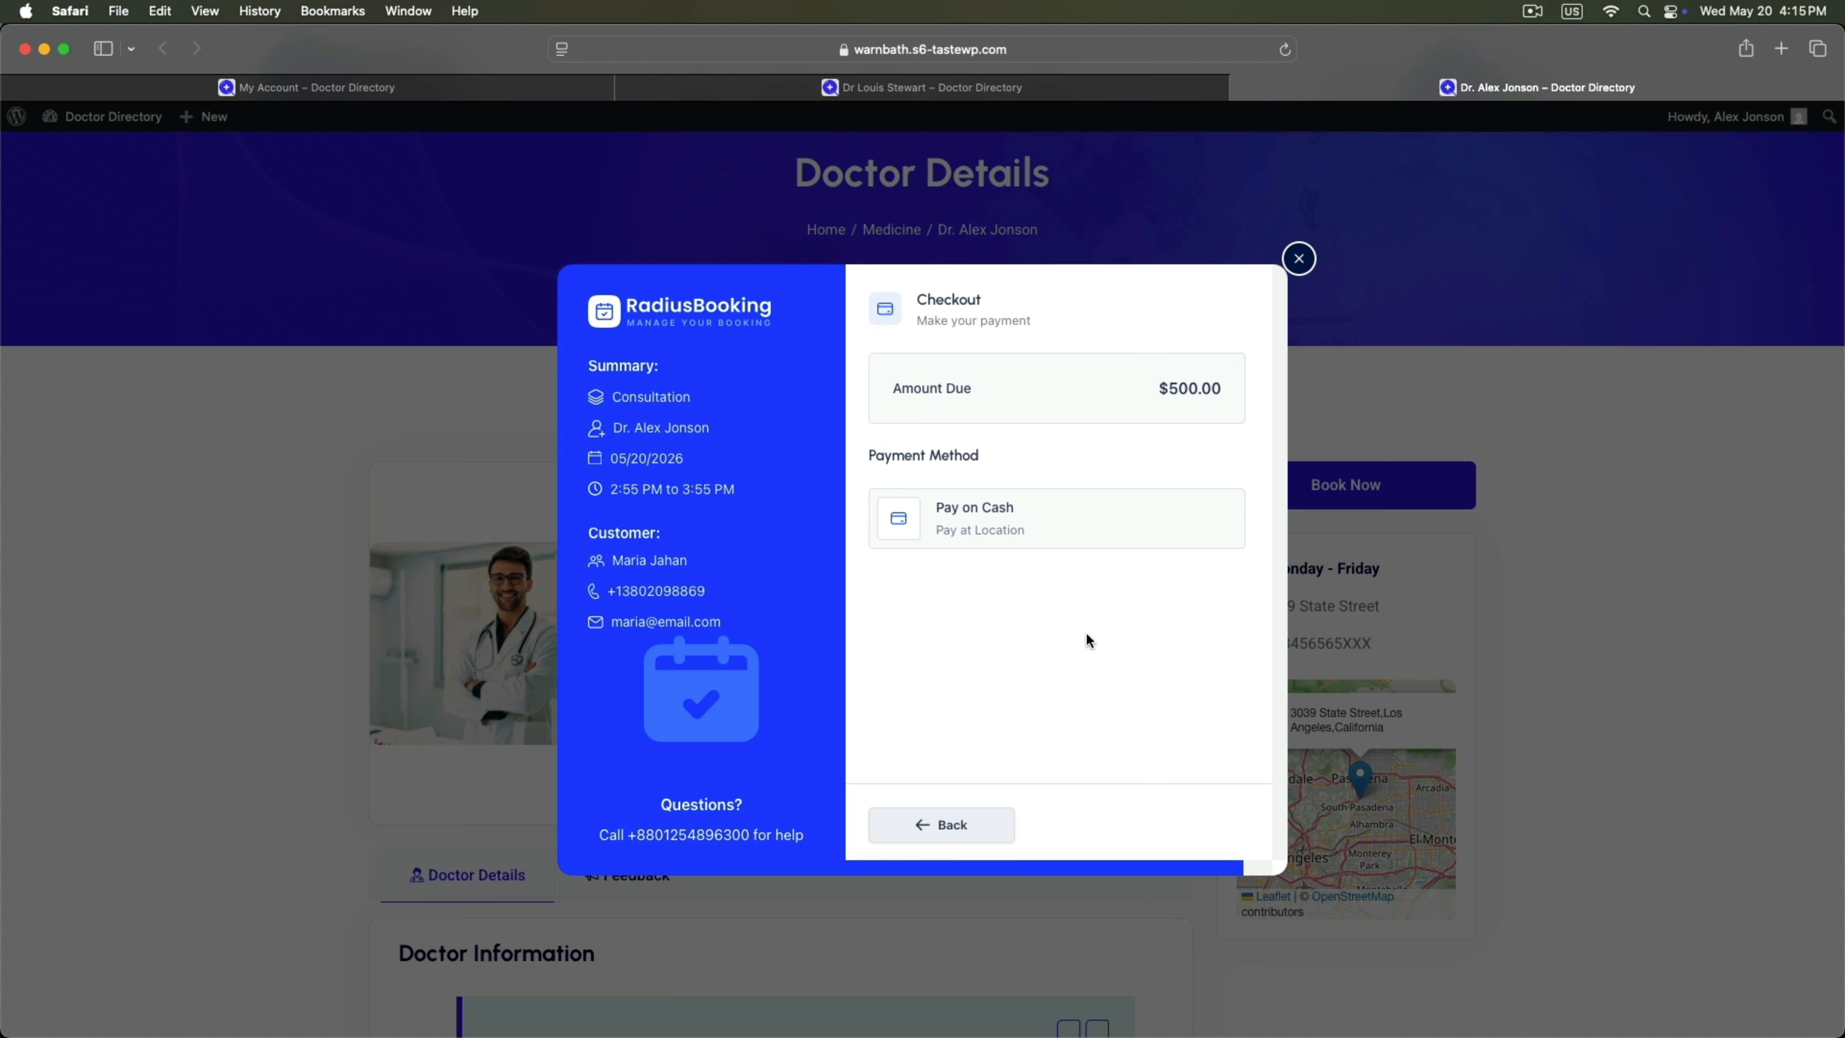
left_click(1025, 525)
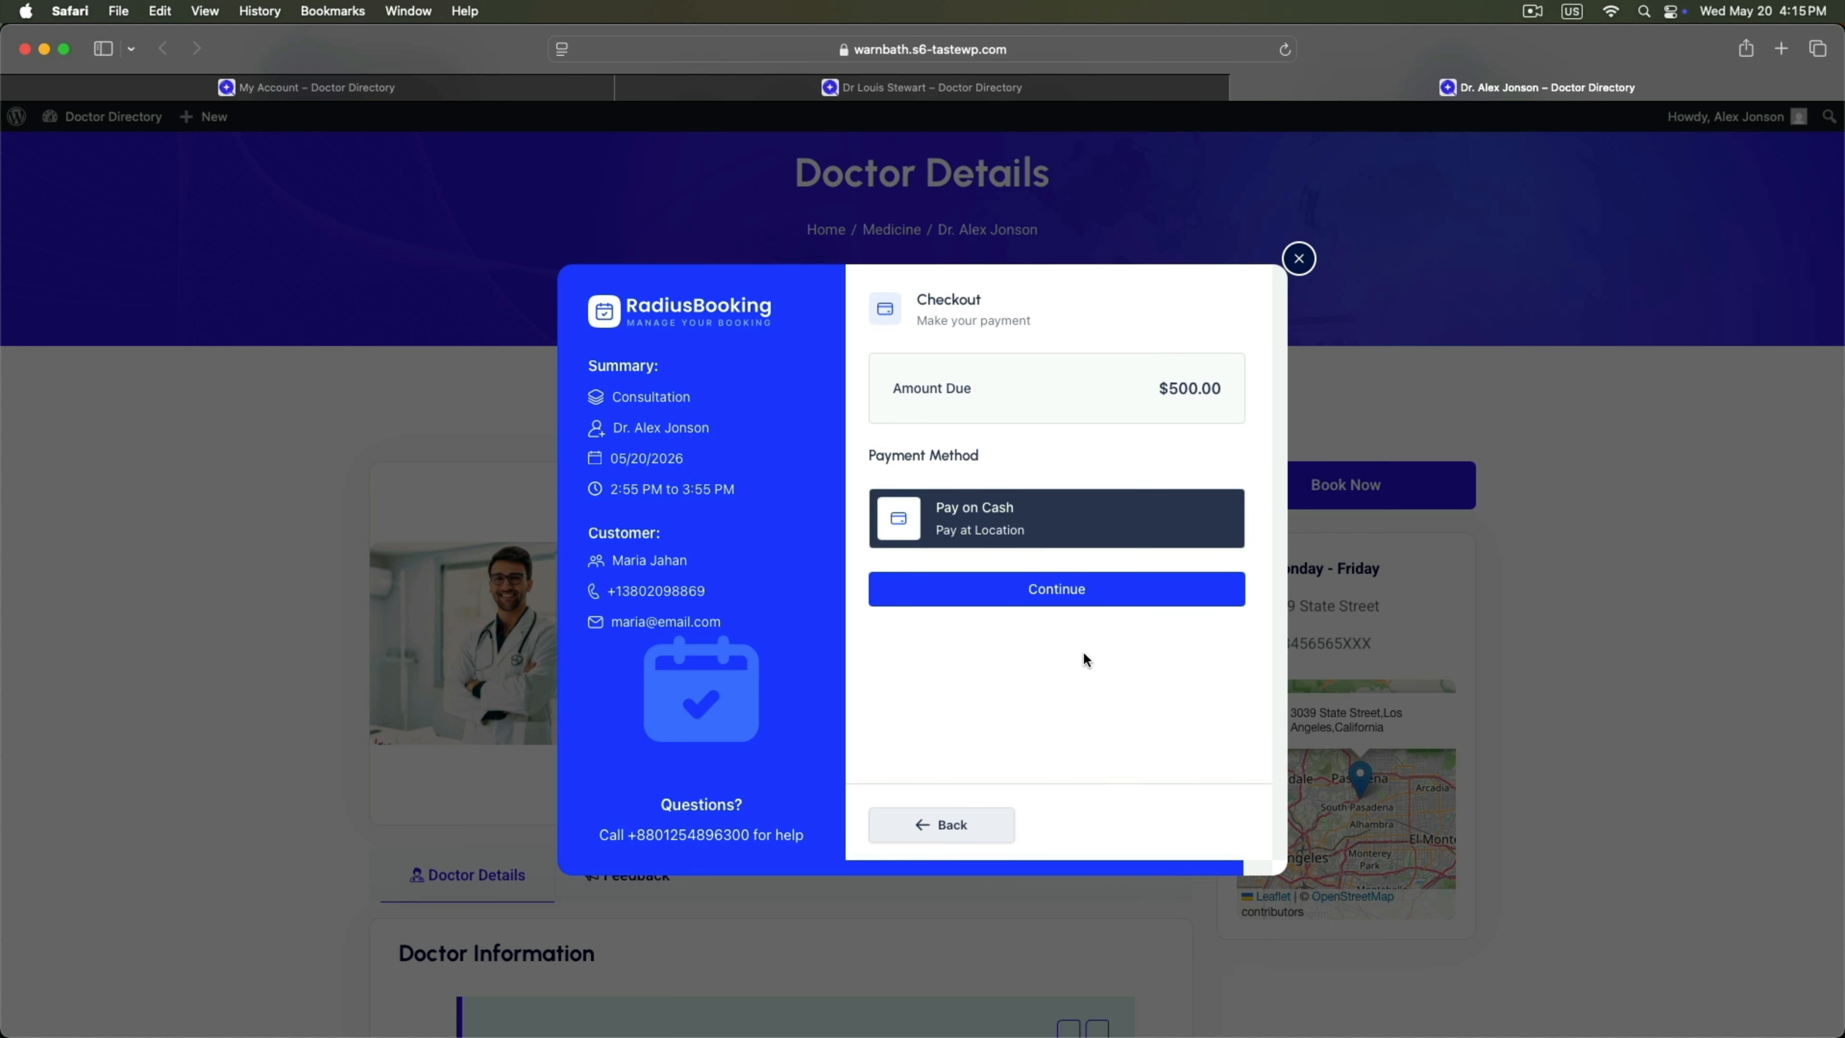
left_click(1070, 598)
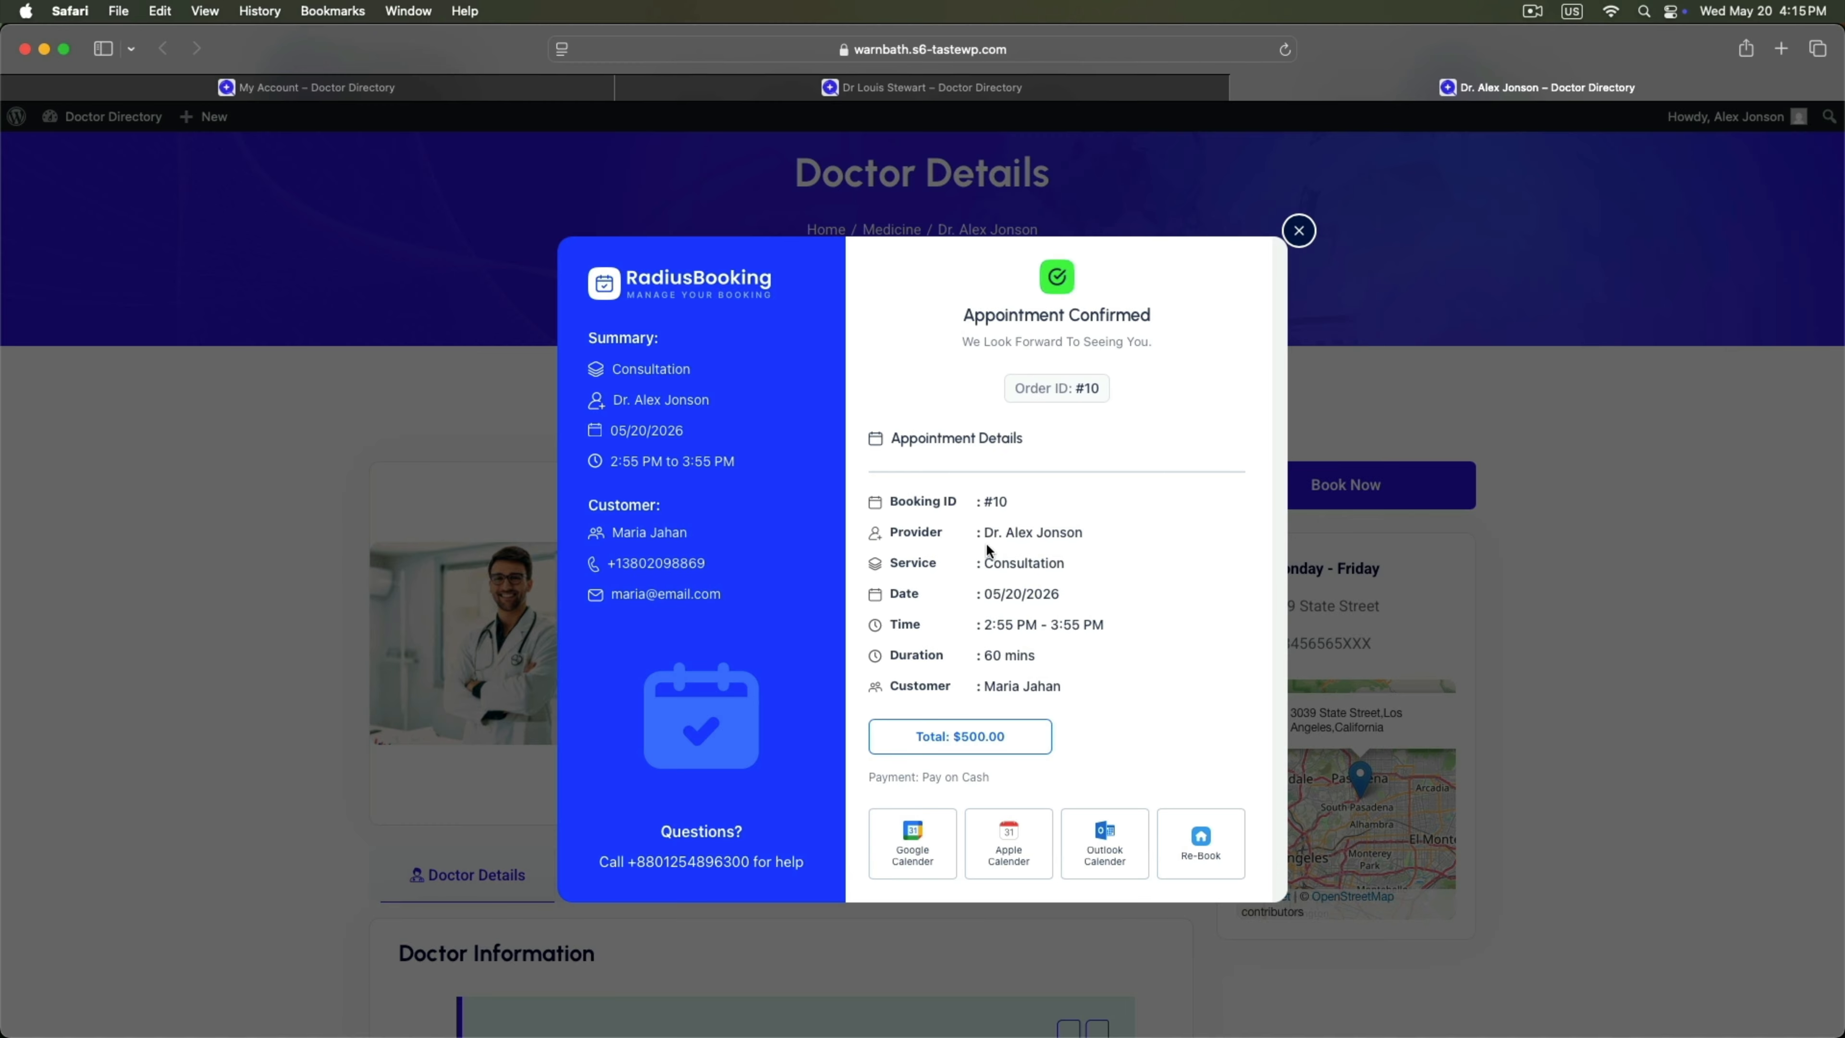
Review the provider, service, date, time and duration in the confirmation, then close it.
left_click_drag(988, 544, 1098, 526)
left_click_drag(988, 568, 1109, 591)
left_click_drag(990, 624, 1108, 624)
left_click_drag(986, 655, 1146, 680)
left_click(1145, 622)
left_click(1300, 233)
scroll(969, 421, "up", 3)
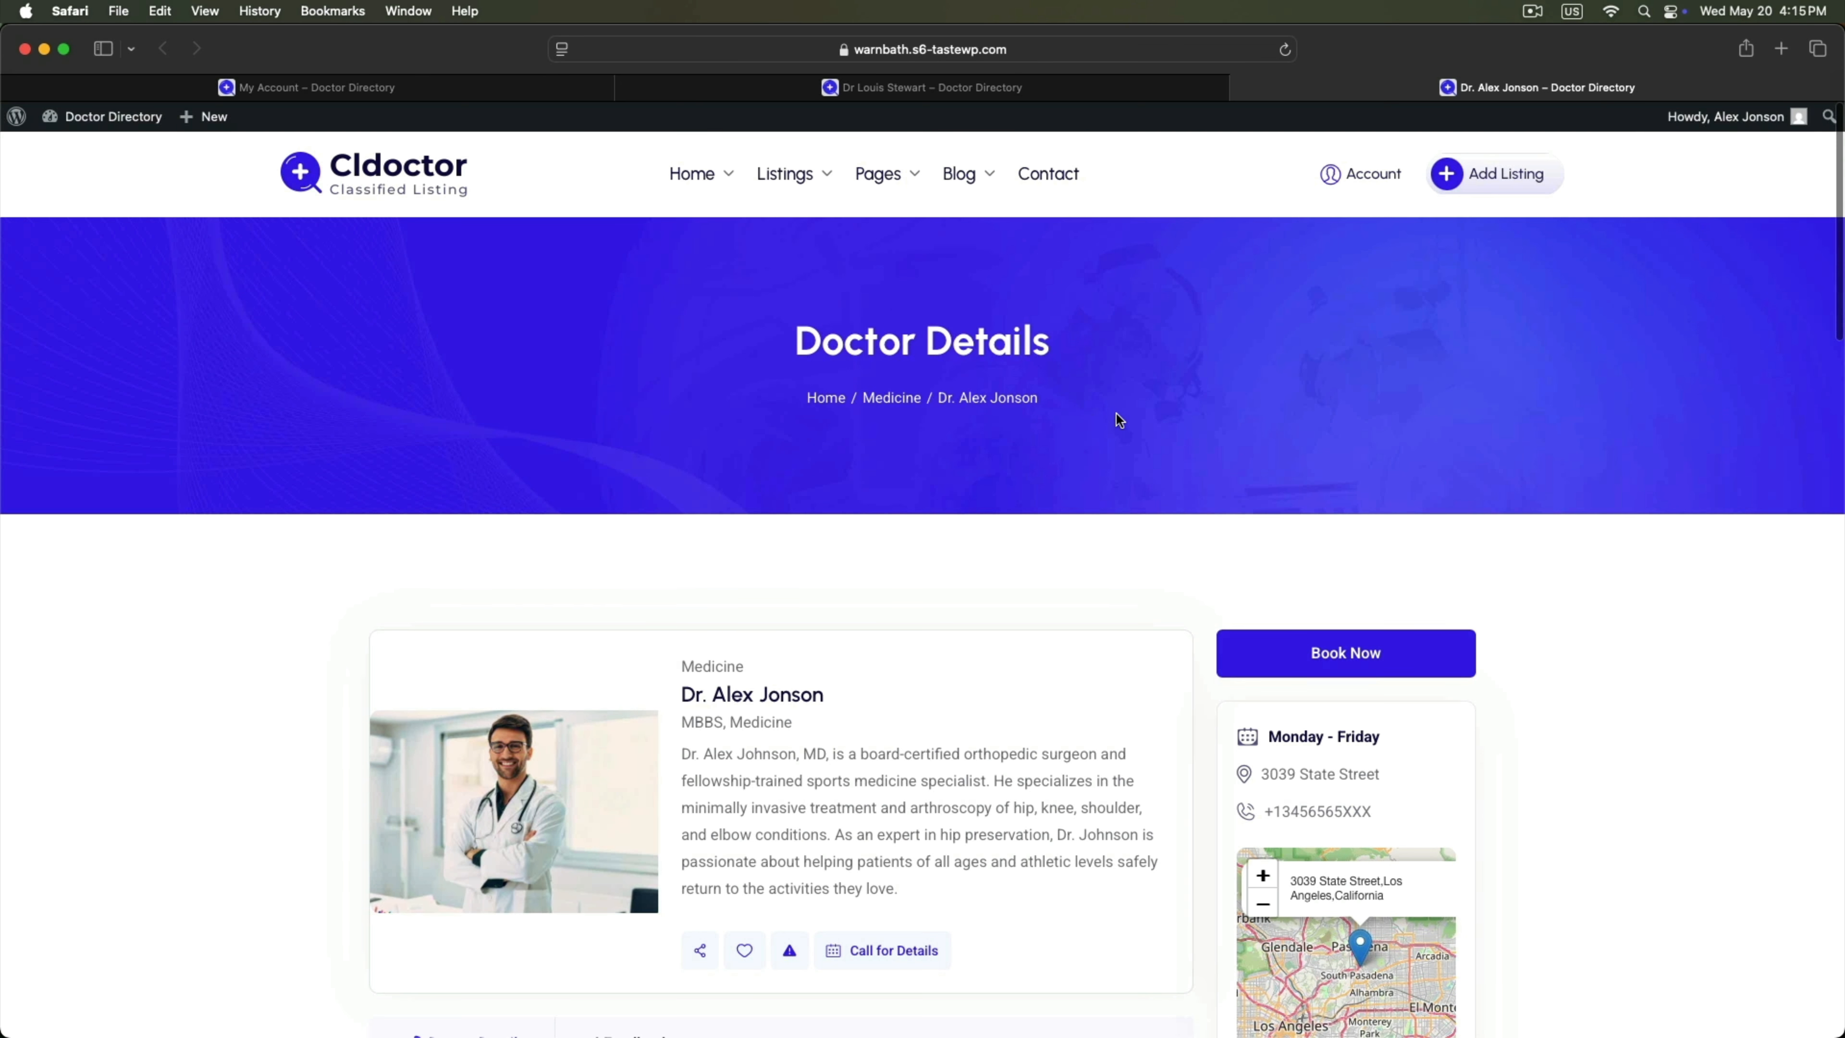
Go to Account > My Listings > Bookings and show the My Calendar view of appointments.
left_click(1336, 175)
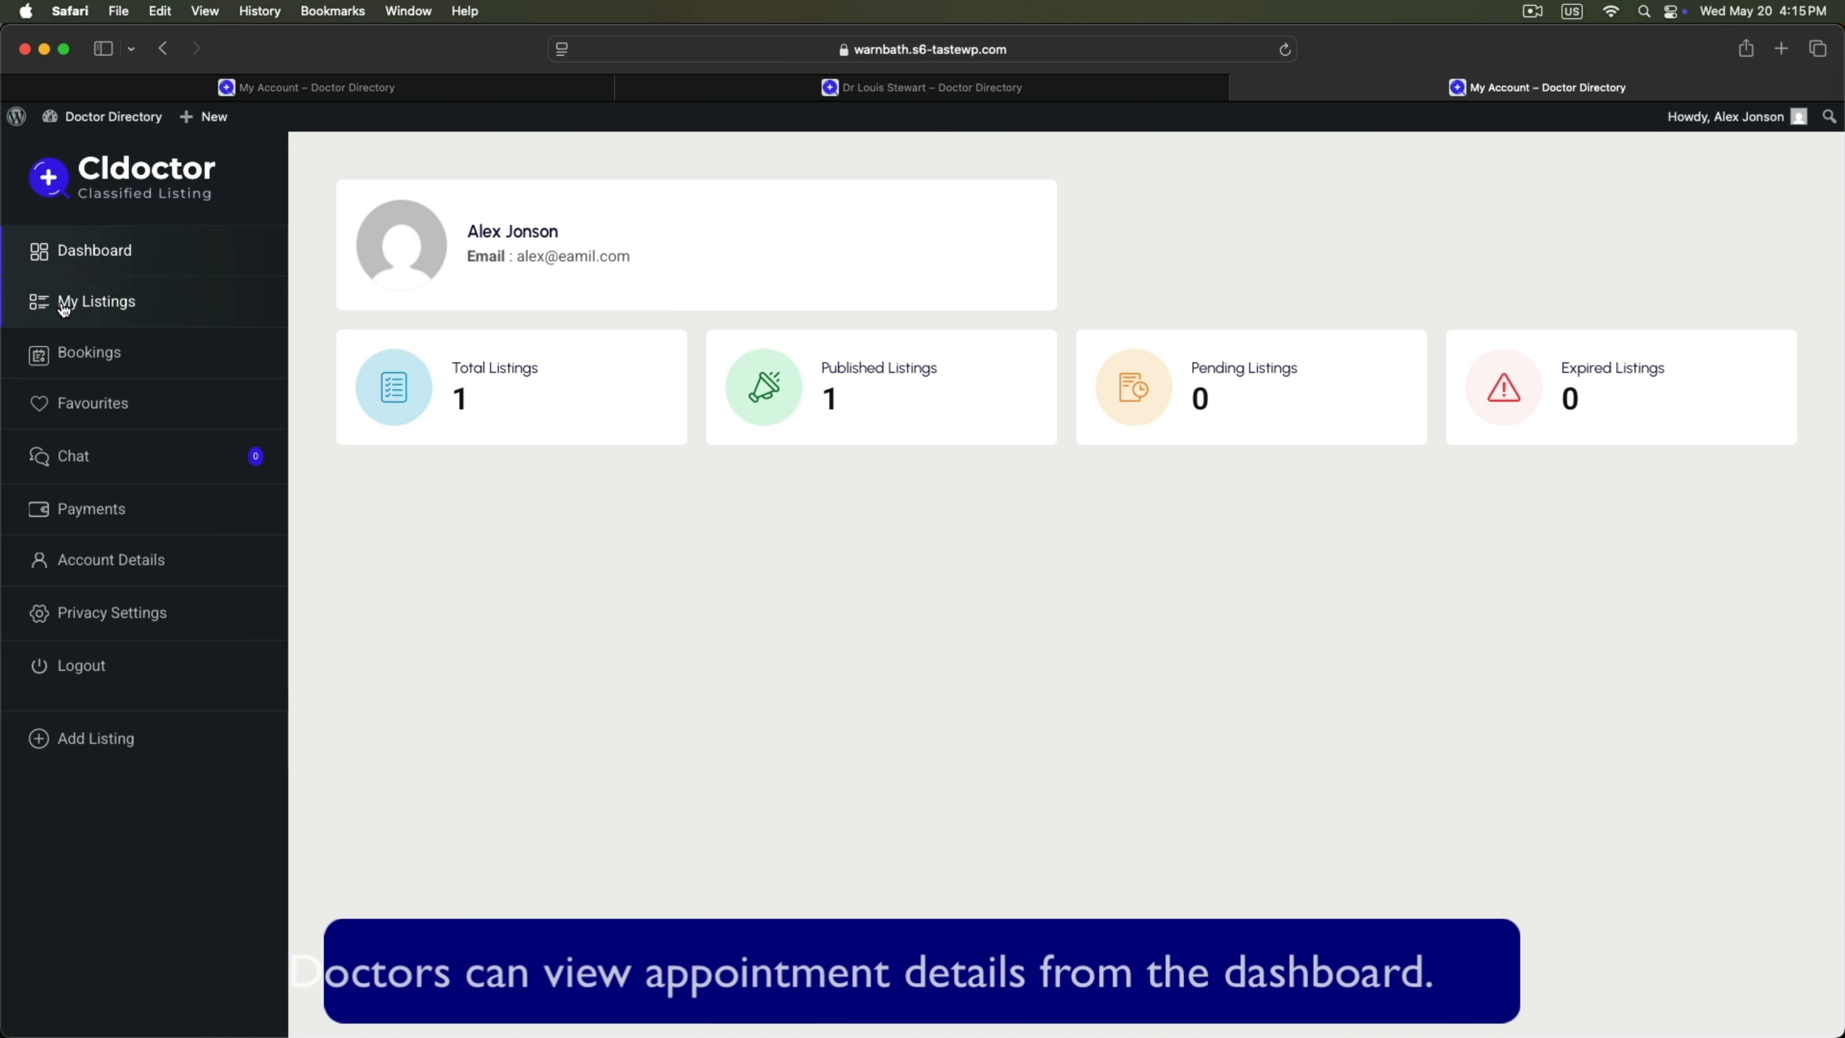
left_click(72, 303)
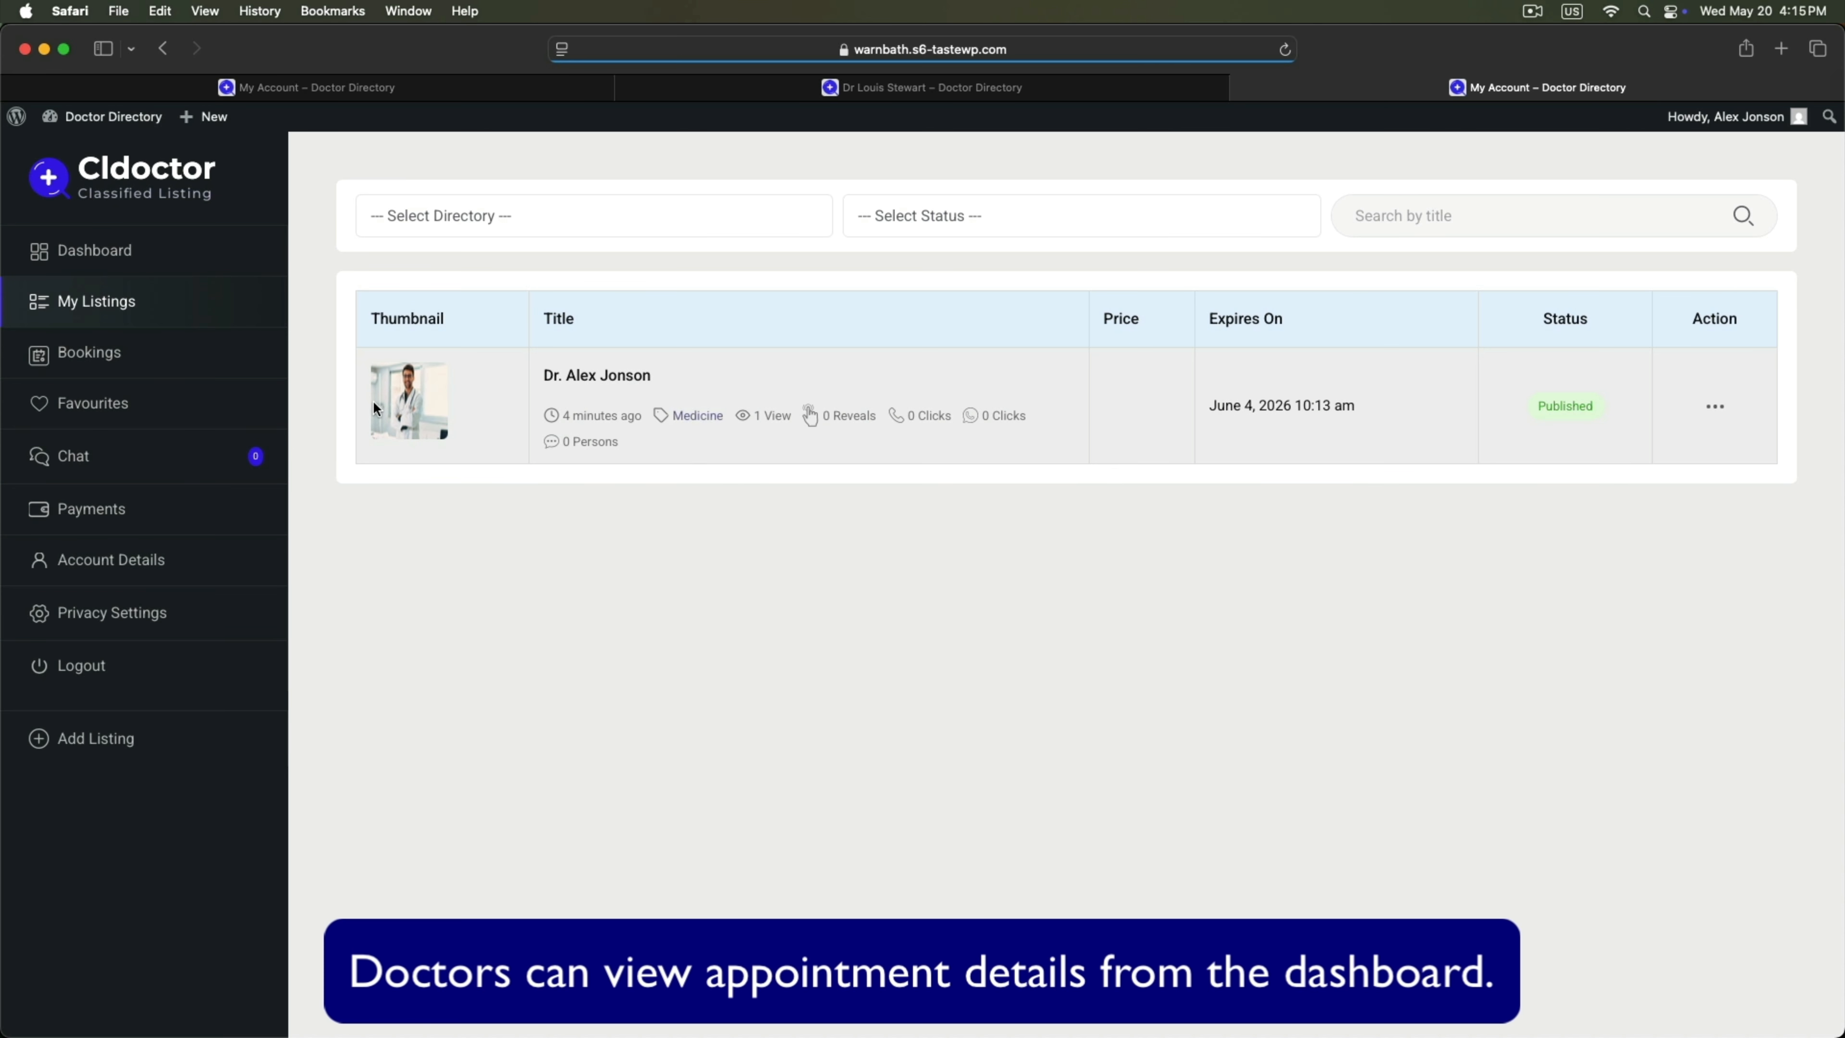
left_click(91, 352)
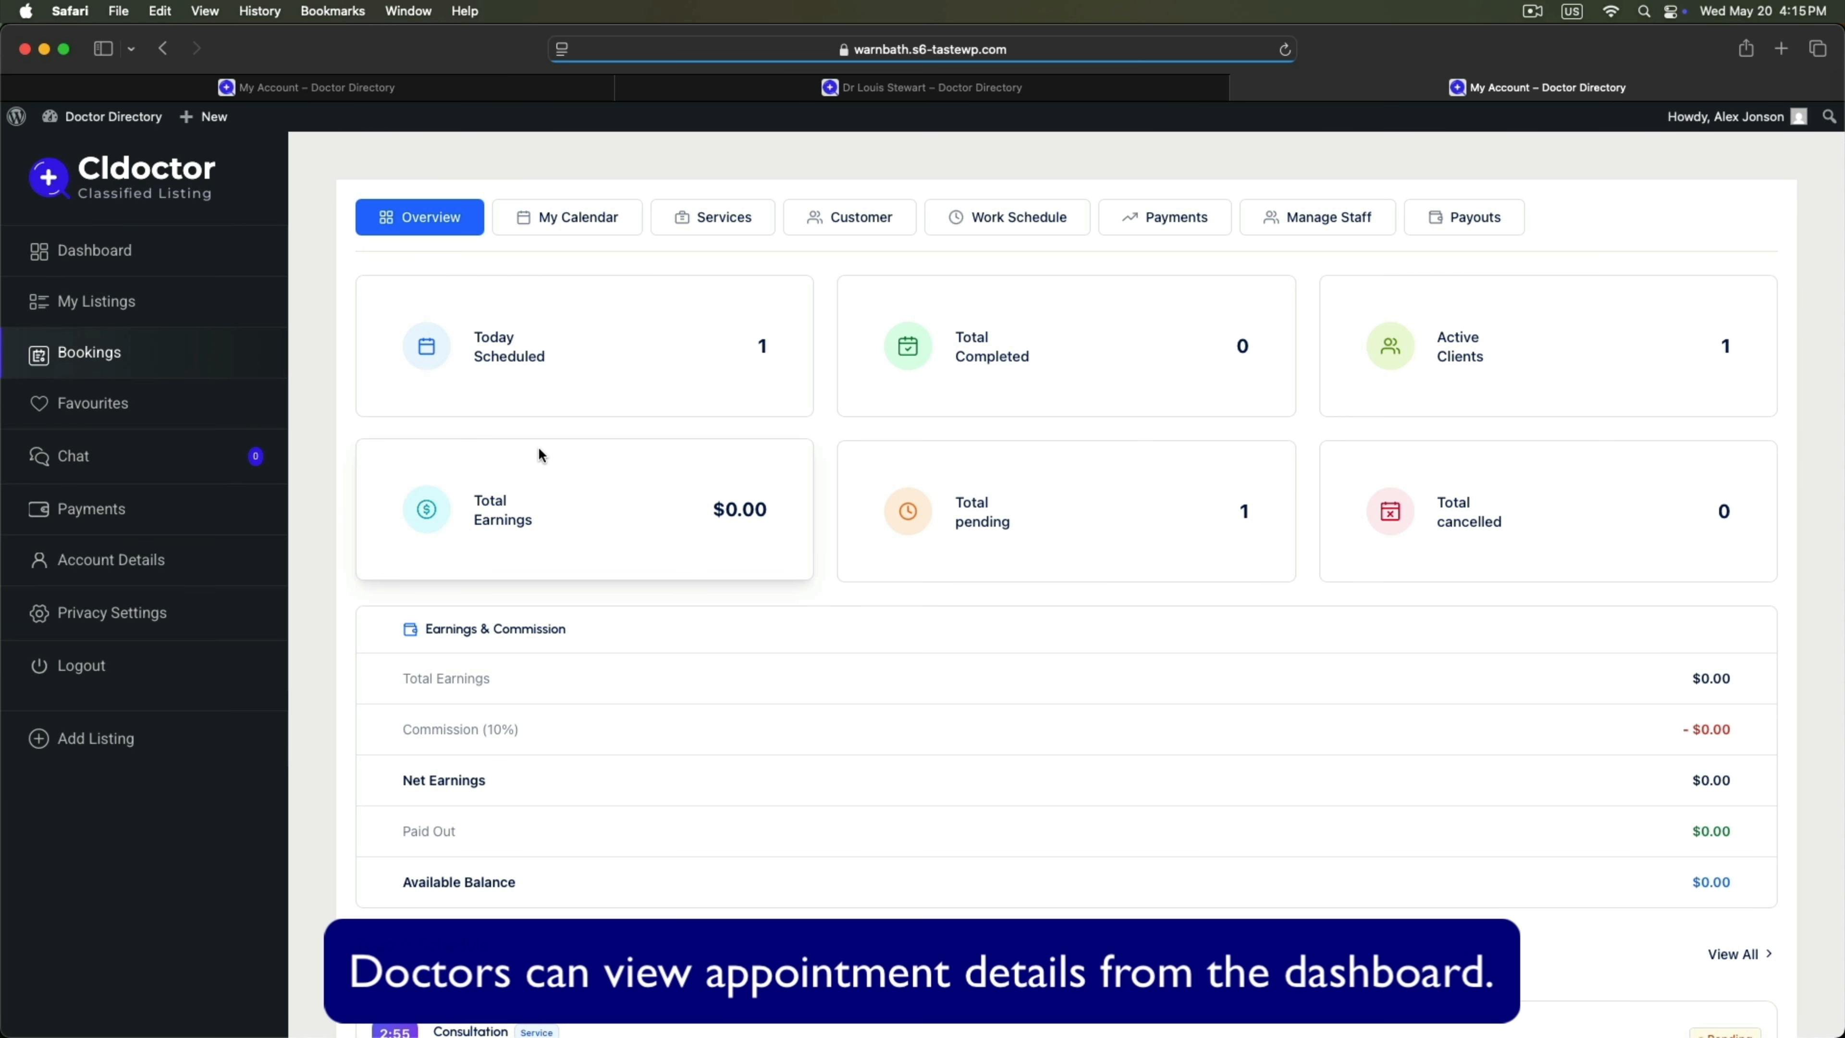
scroll(537, 445, "down", 3)
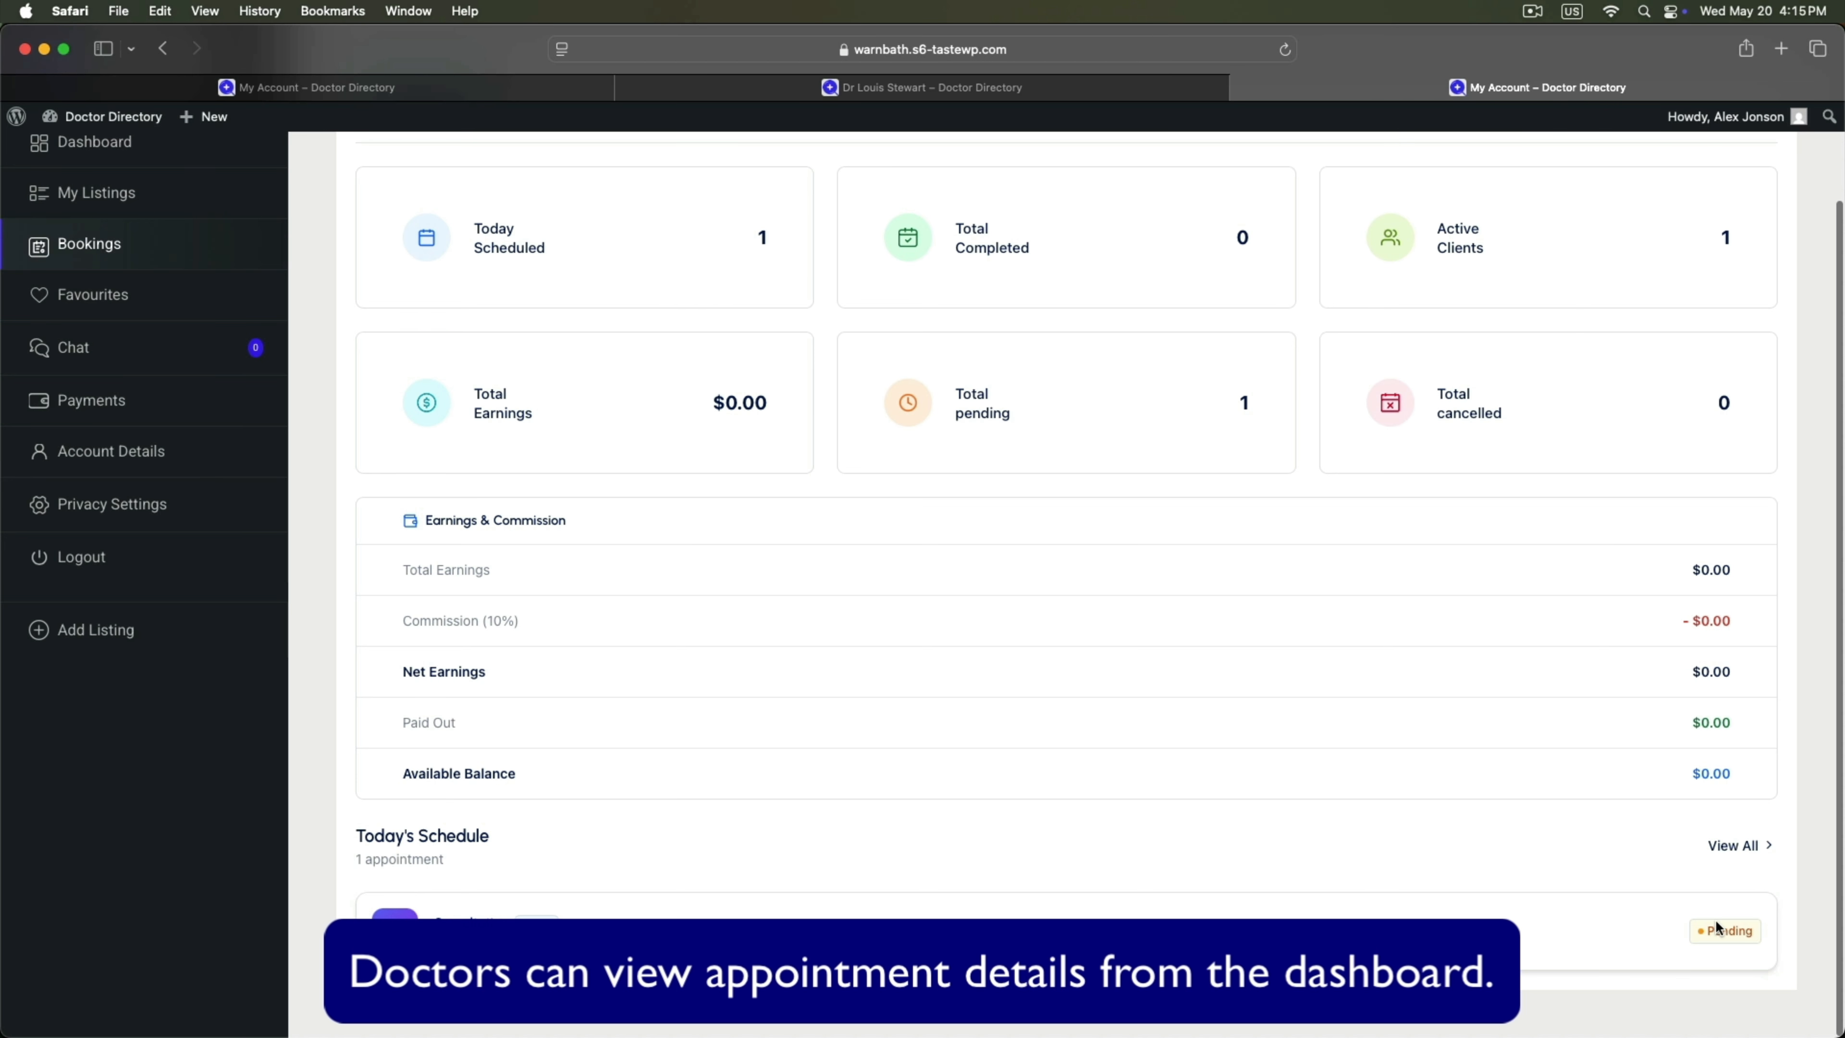
scroll(877, 753, "up", 3)
left_click(589, 225)
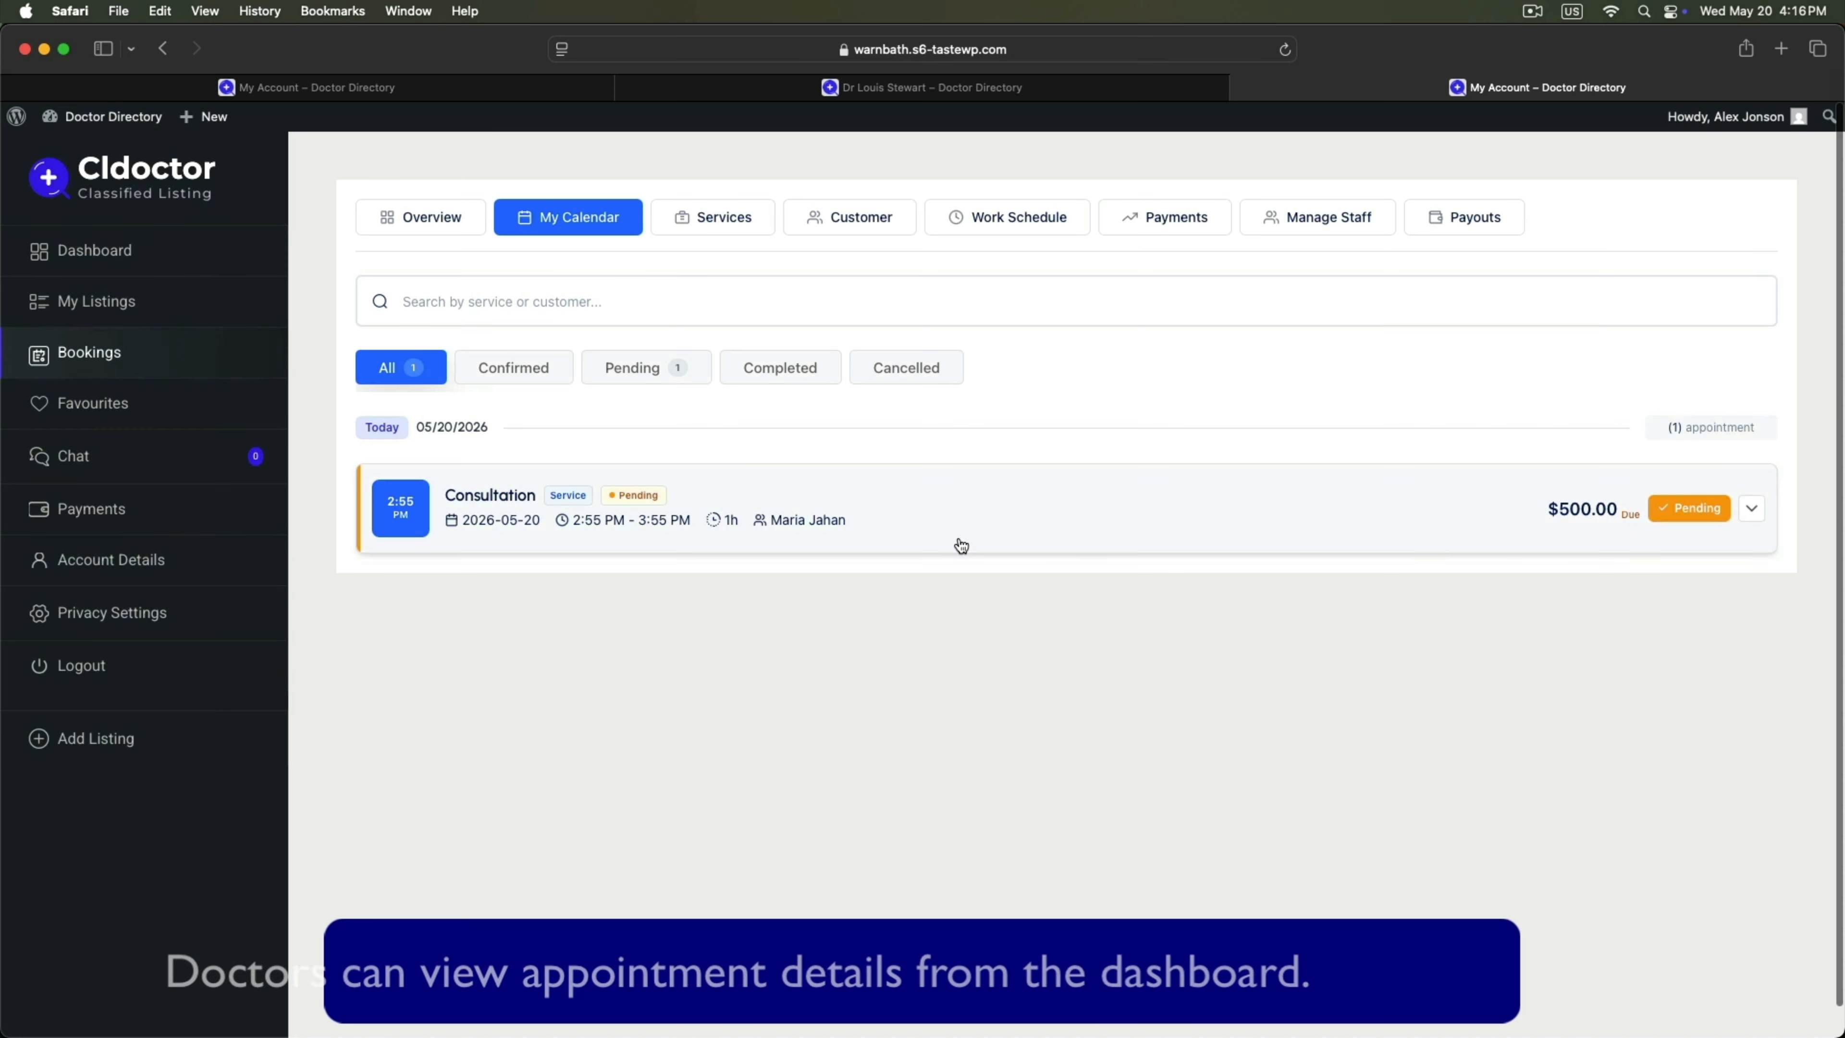
Review the 05/20/2026 booking's Details, Customer and Payment information.
left_click(495, 499)
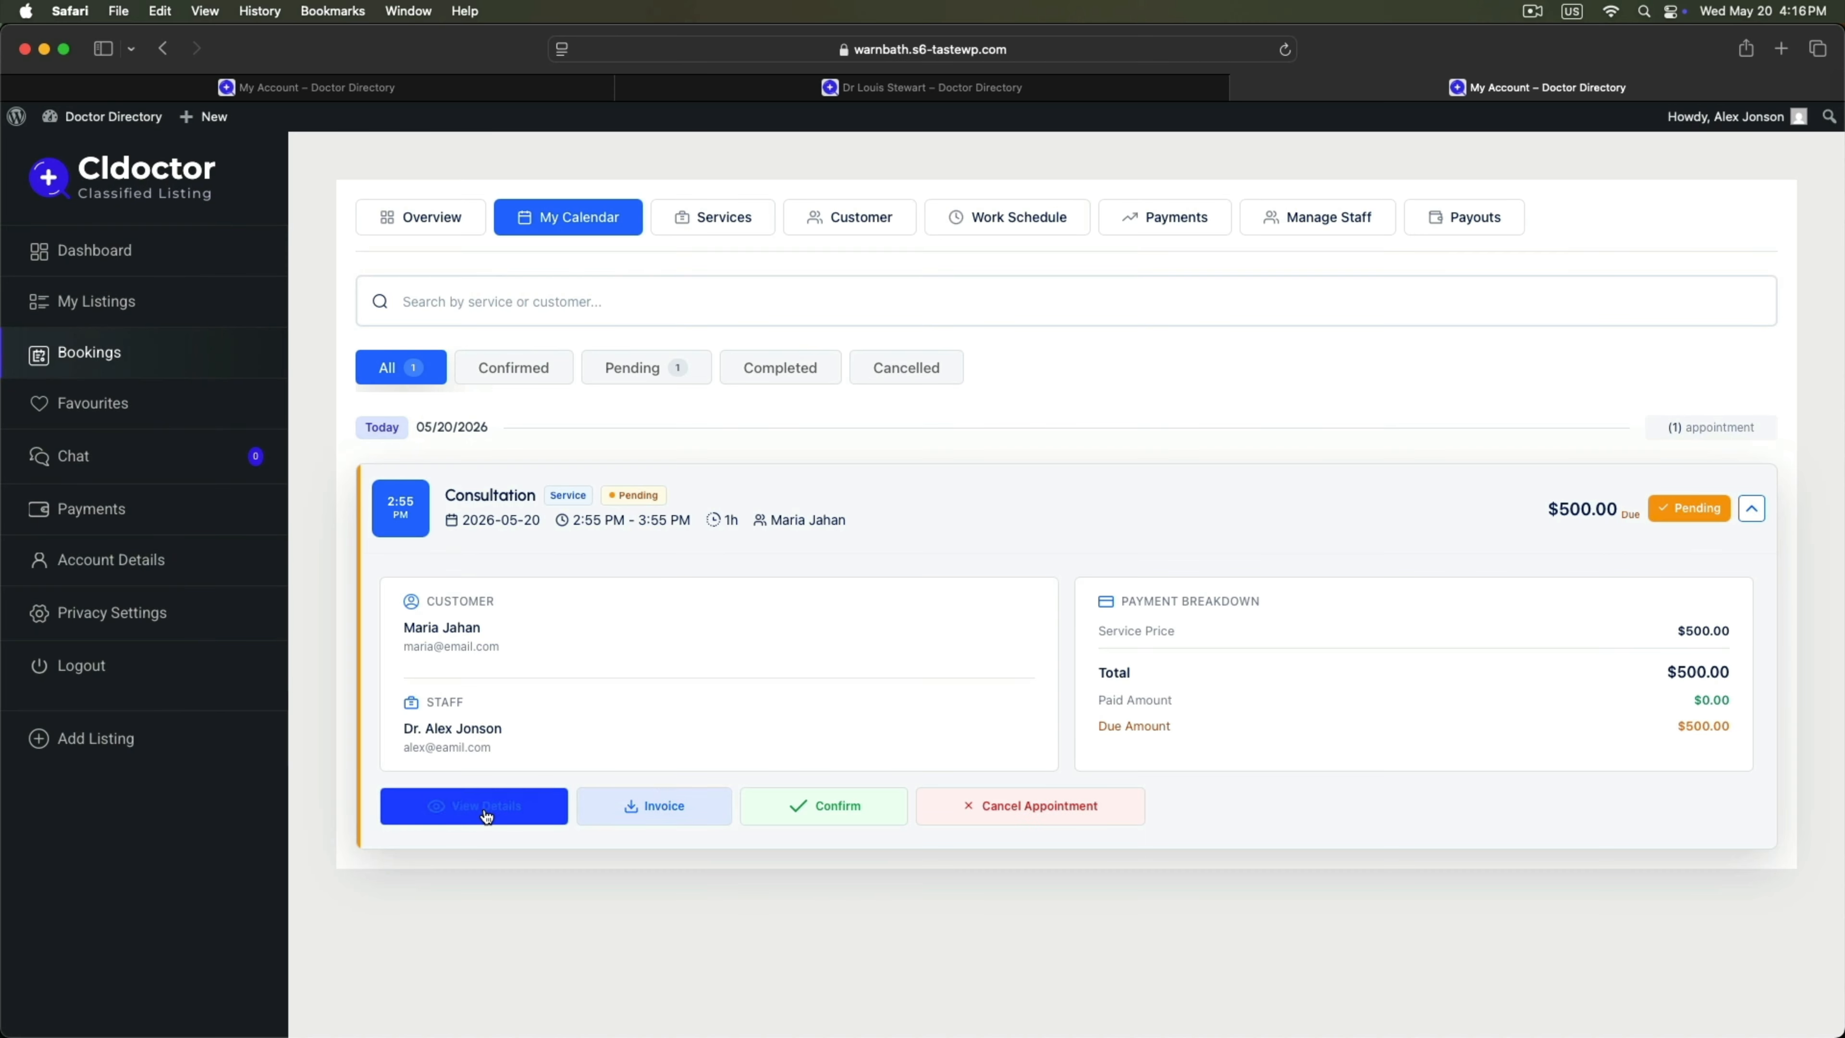
left_click(501, 811)
scroll(961, 728, "down", 5)
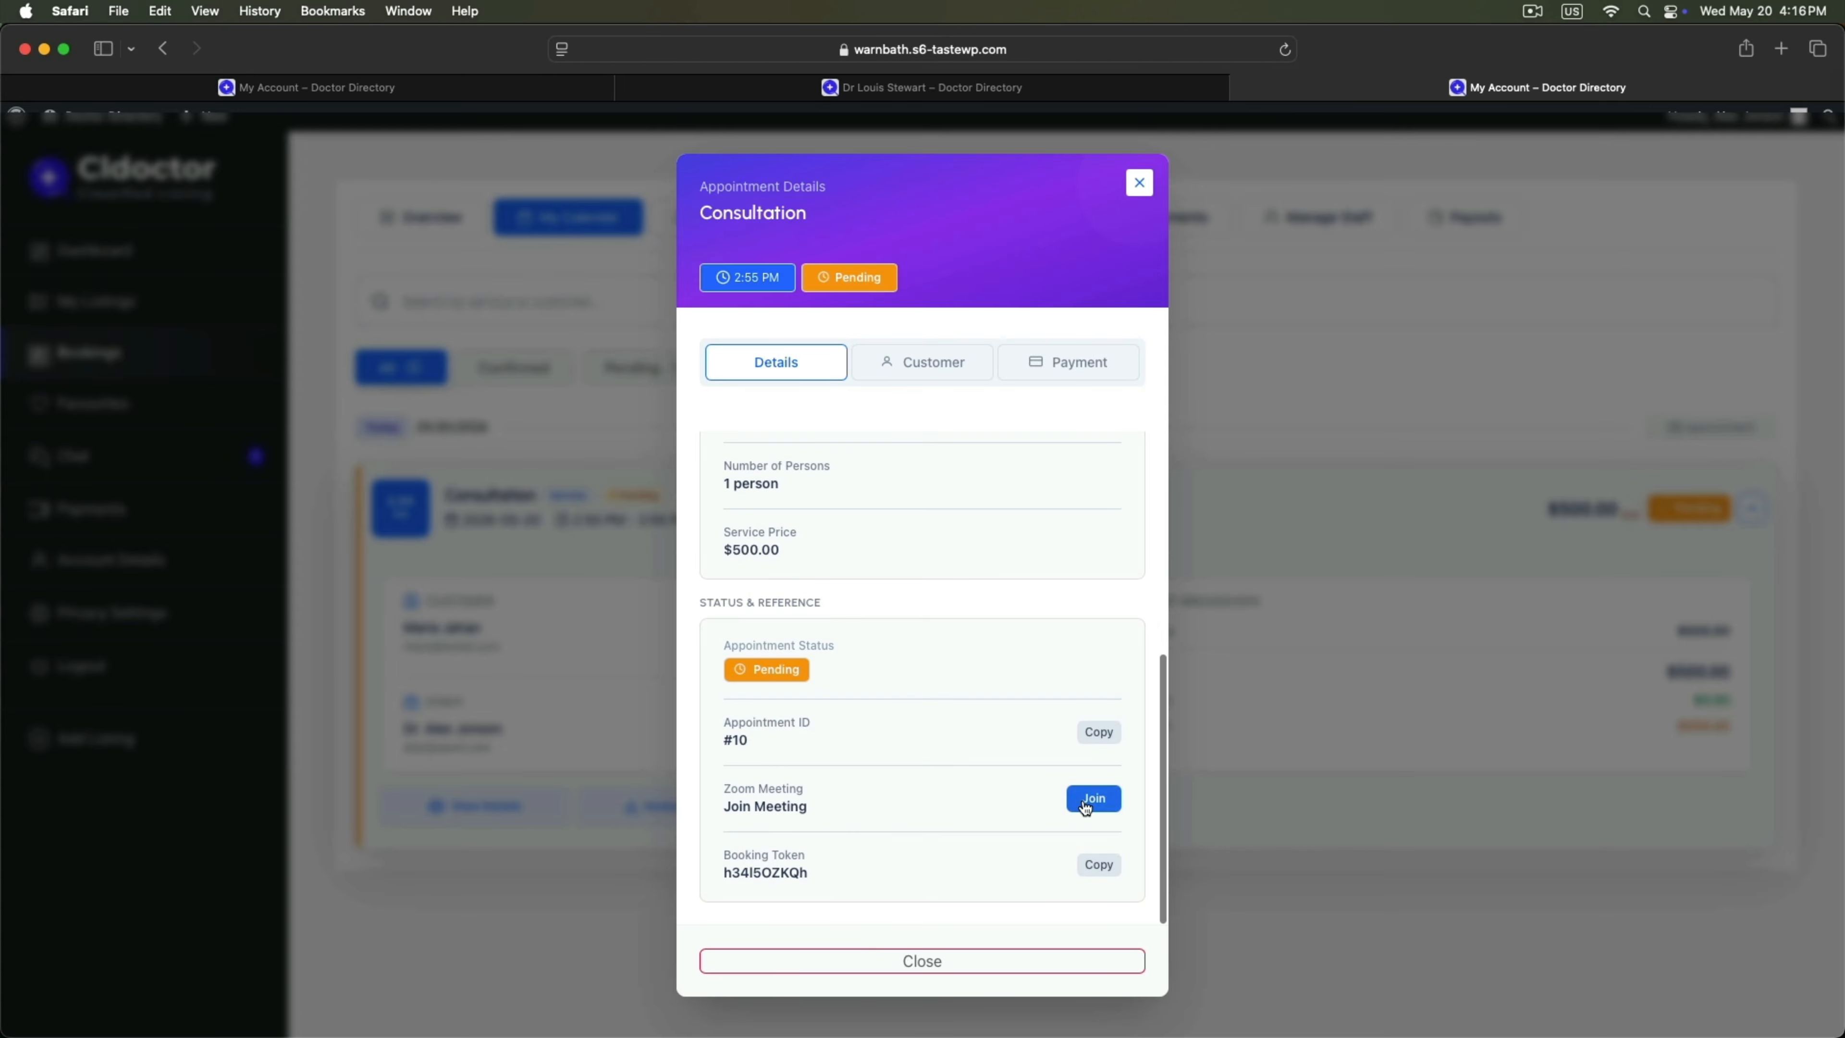
scroll(956, 698, "up", 5)
left_click(936, 362)
left_click_drag(792, 500, 989, 499)
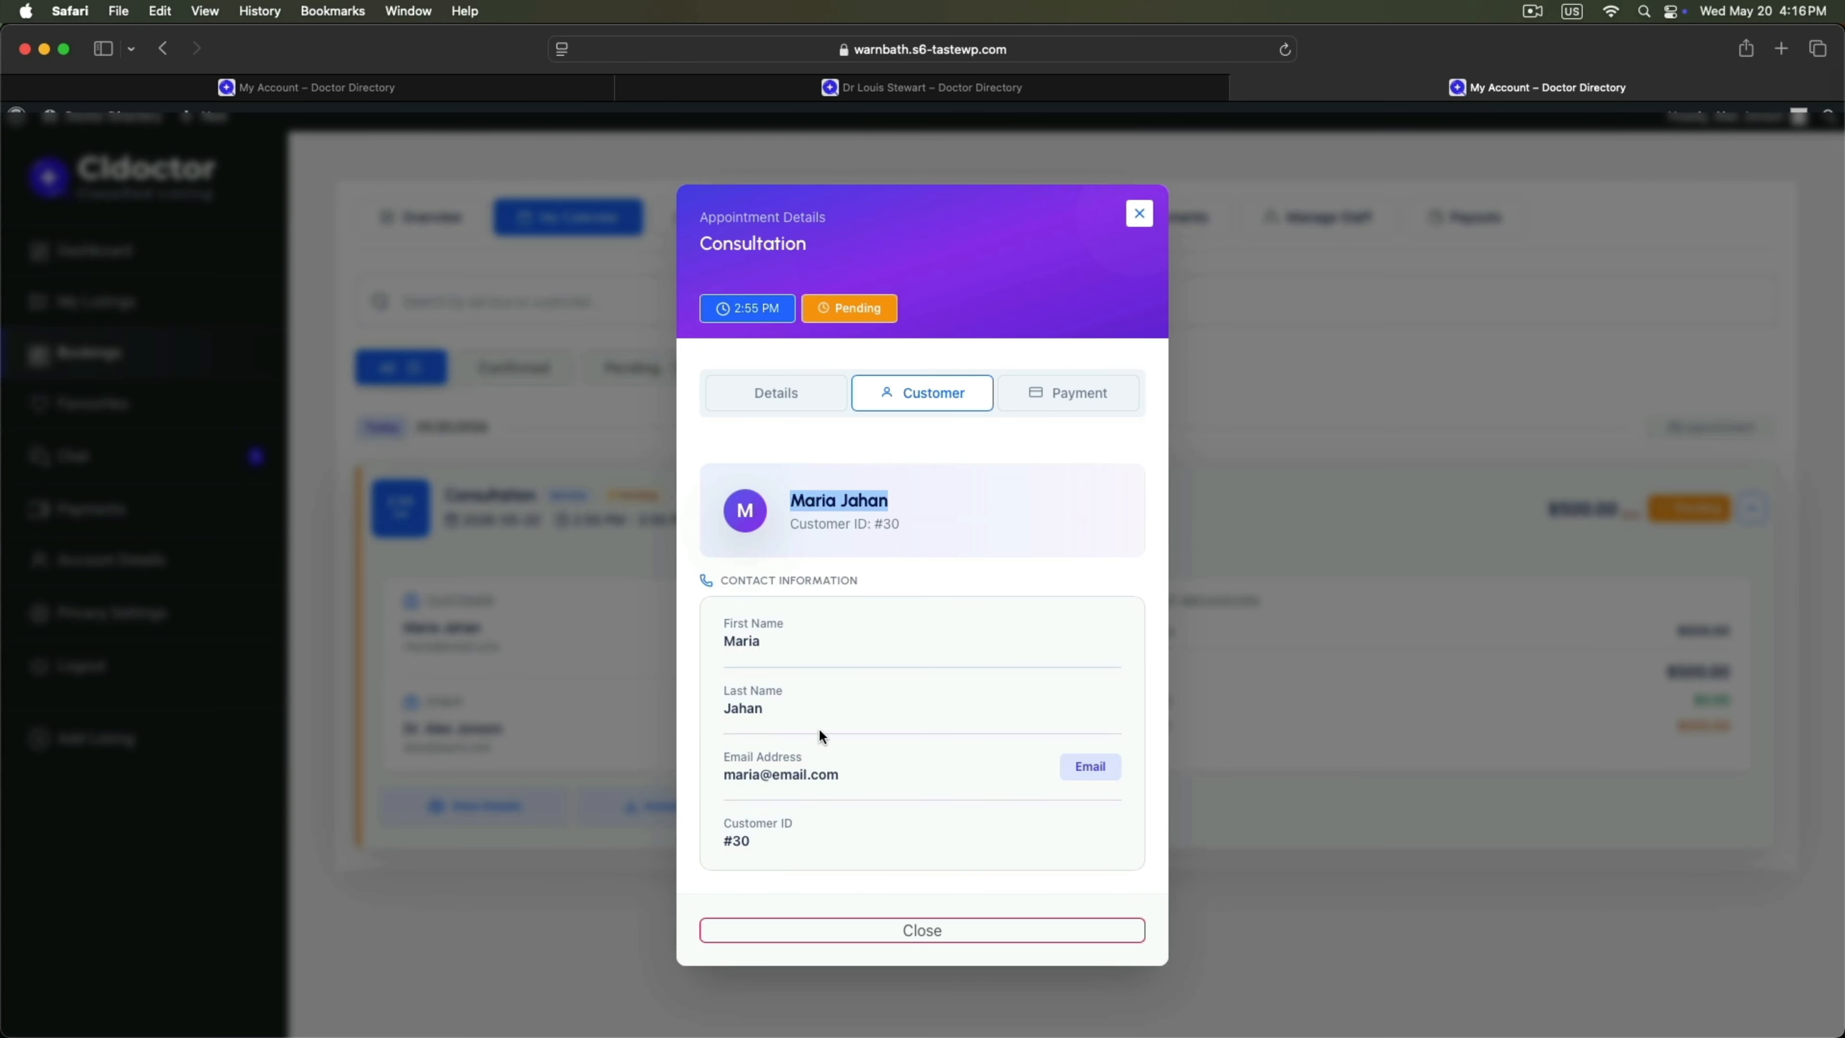
left_click(1076, 395)
scroll(943, 650, "down", 3)
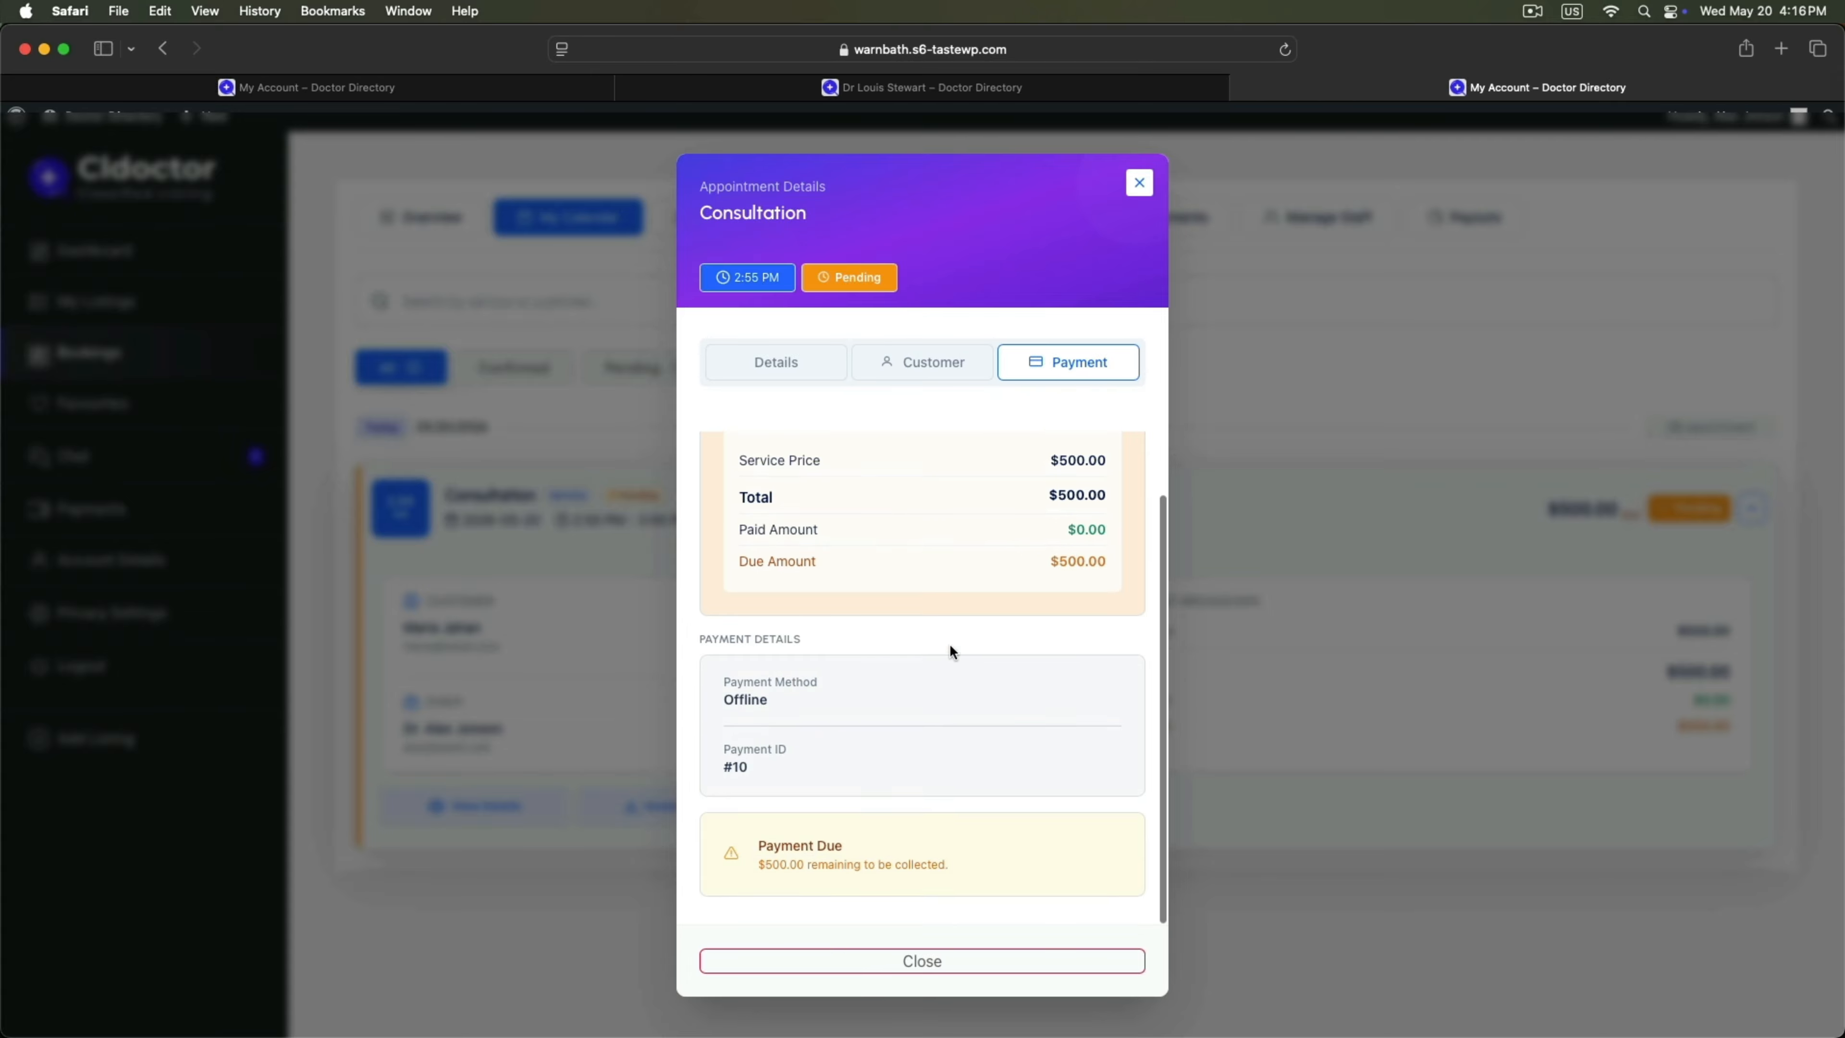
scroll(886, 658, "up", 2)
left_click(1139, 183)
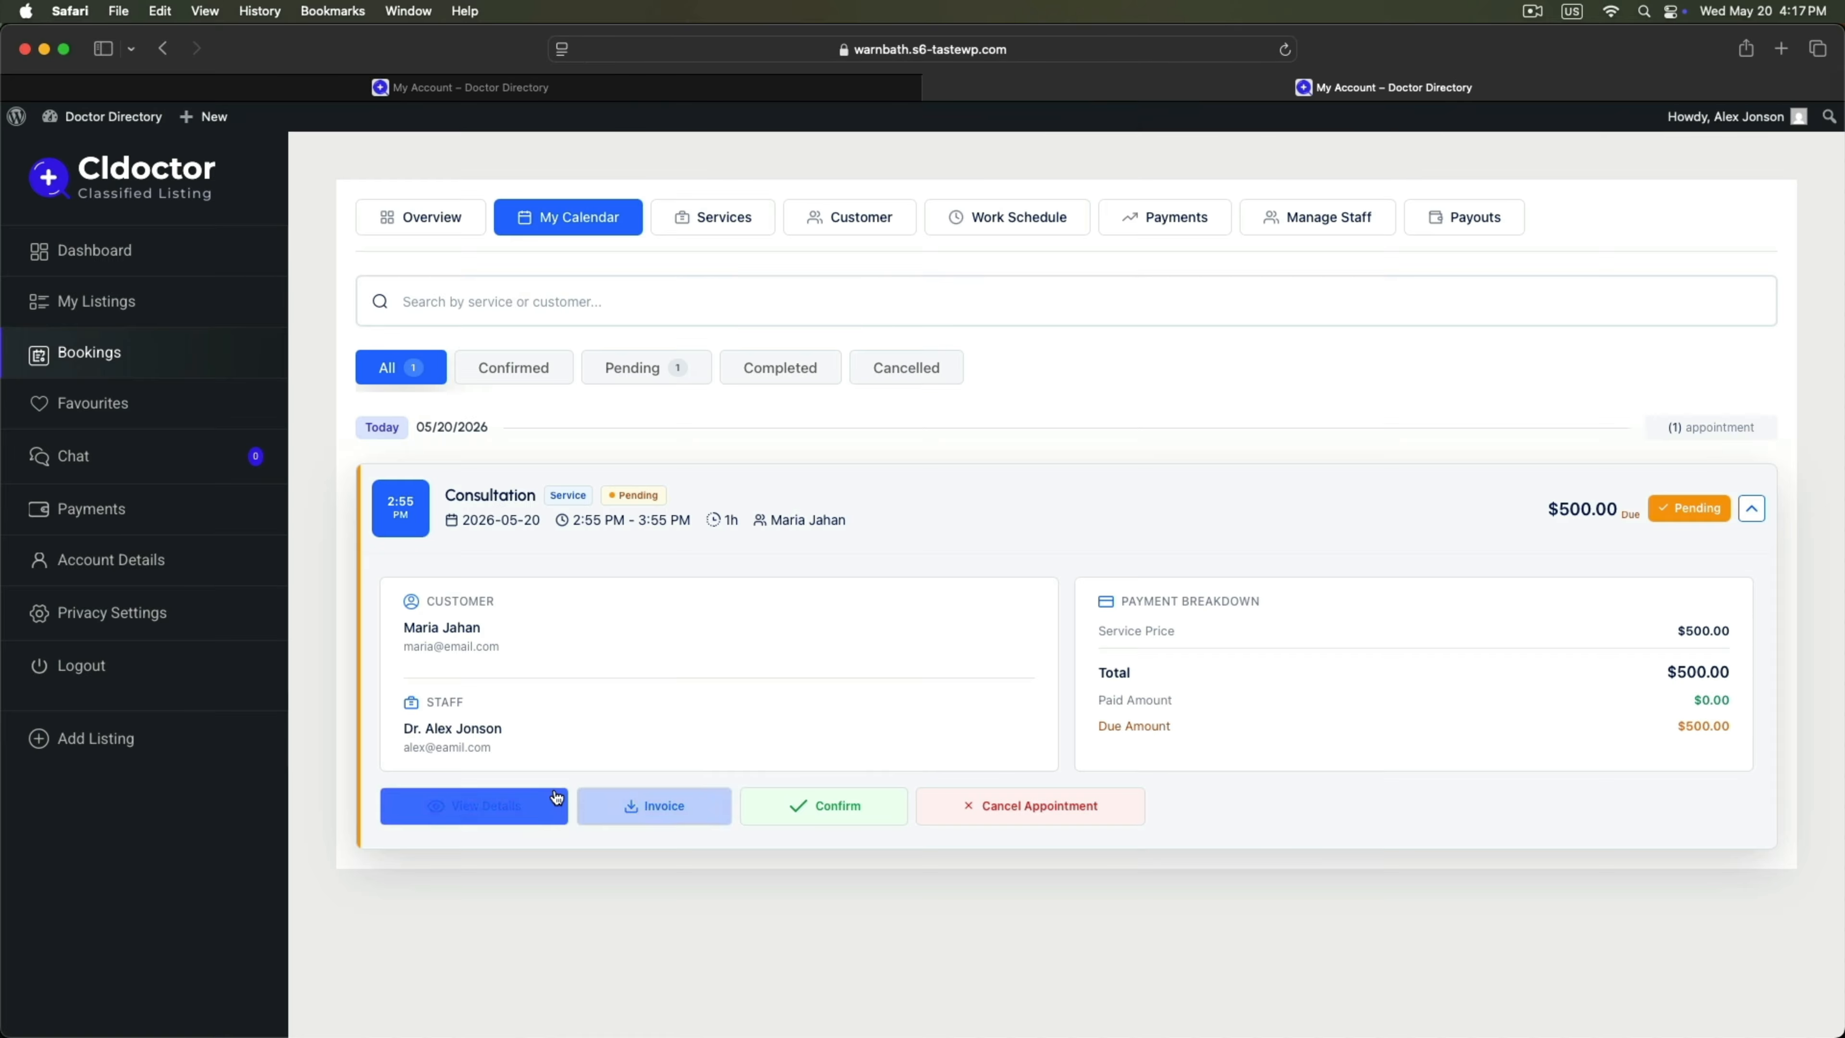
Confirm the 2:55 PM Consultation booking and collapse its card.
left_click(823, 808)
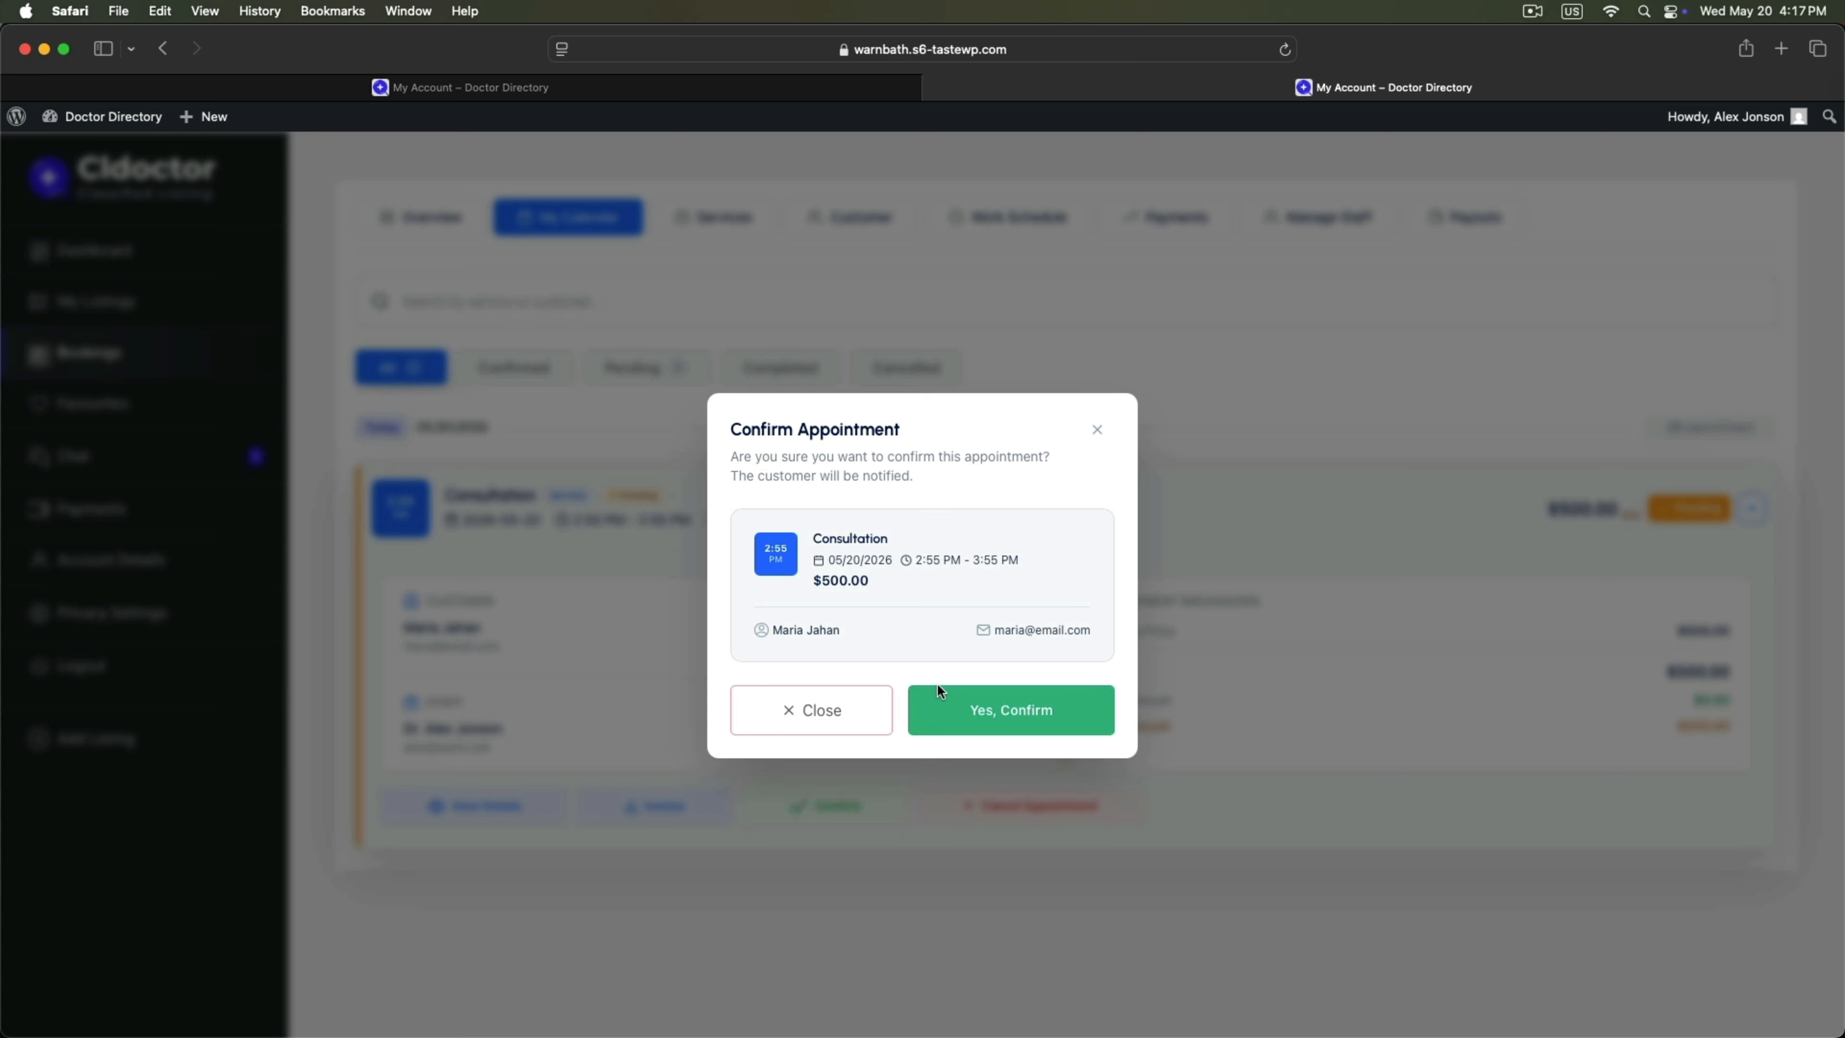
left_click(1070, 727)
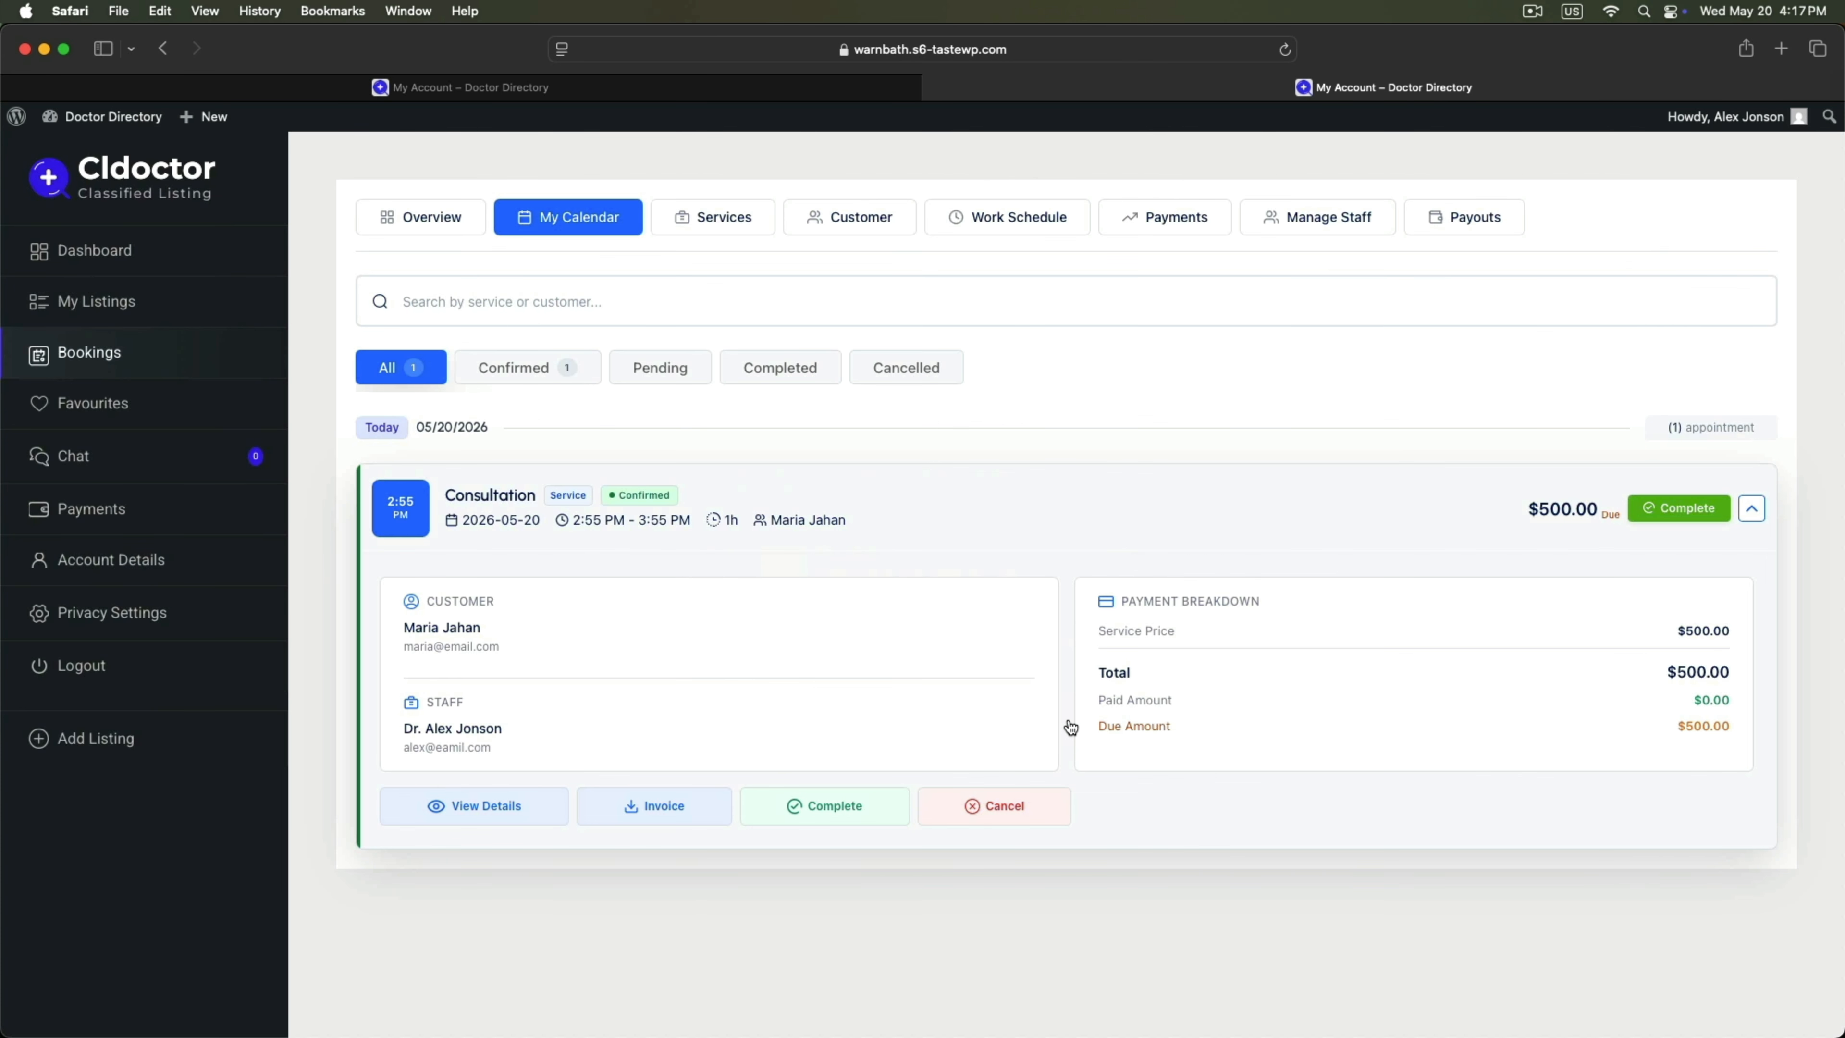
left_click(1741, 504)
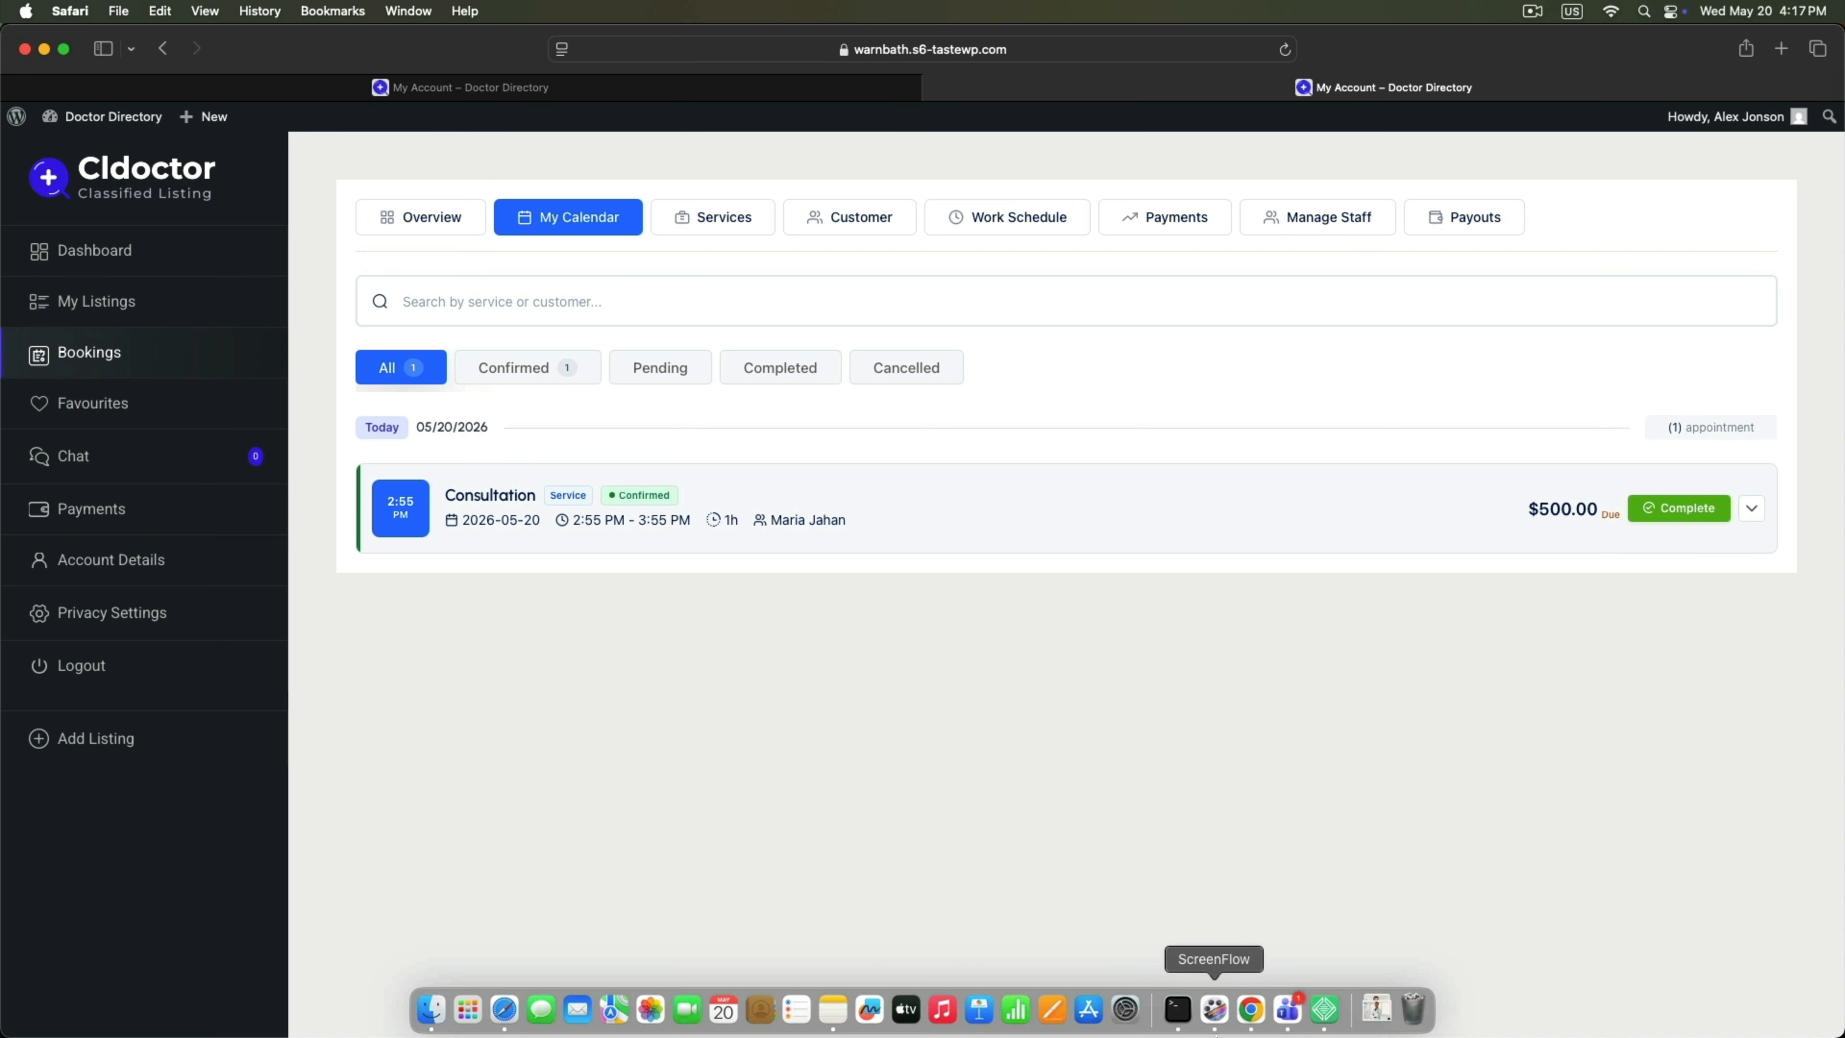
In the admin RadiusBooking appointments list, open the new booking's details page.
left_click(1250, 1008)
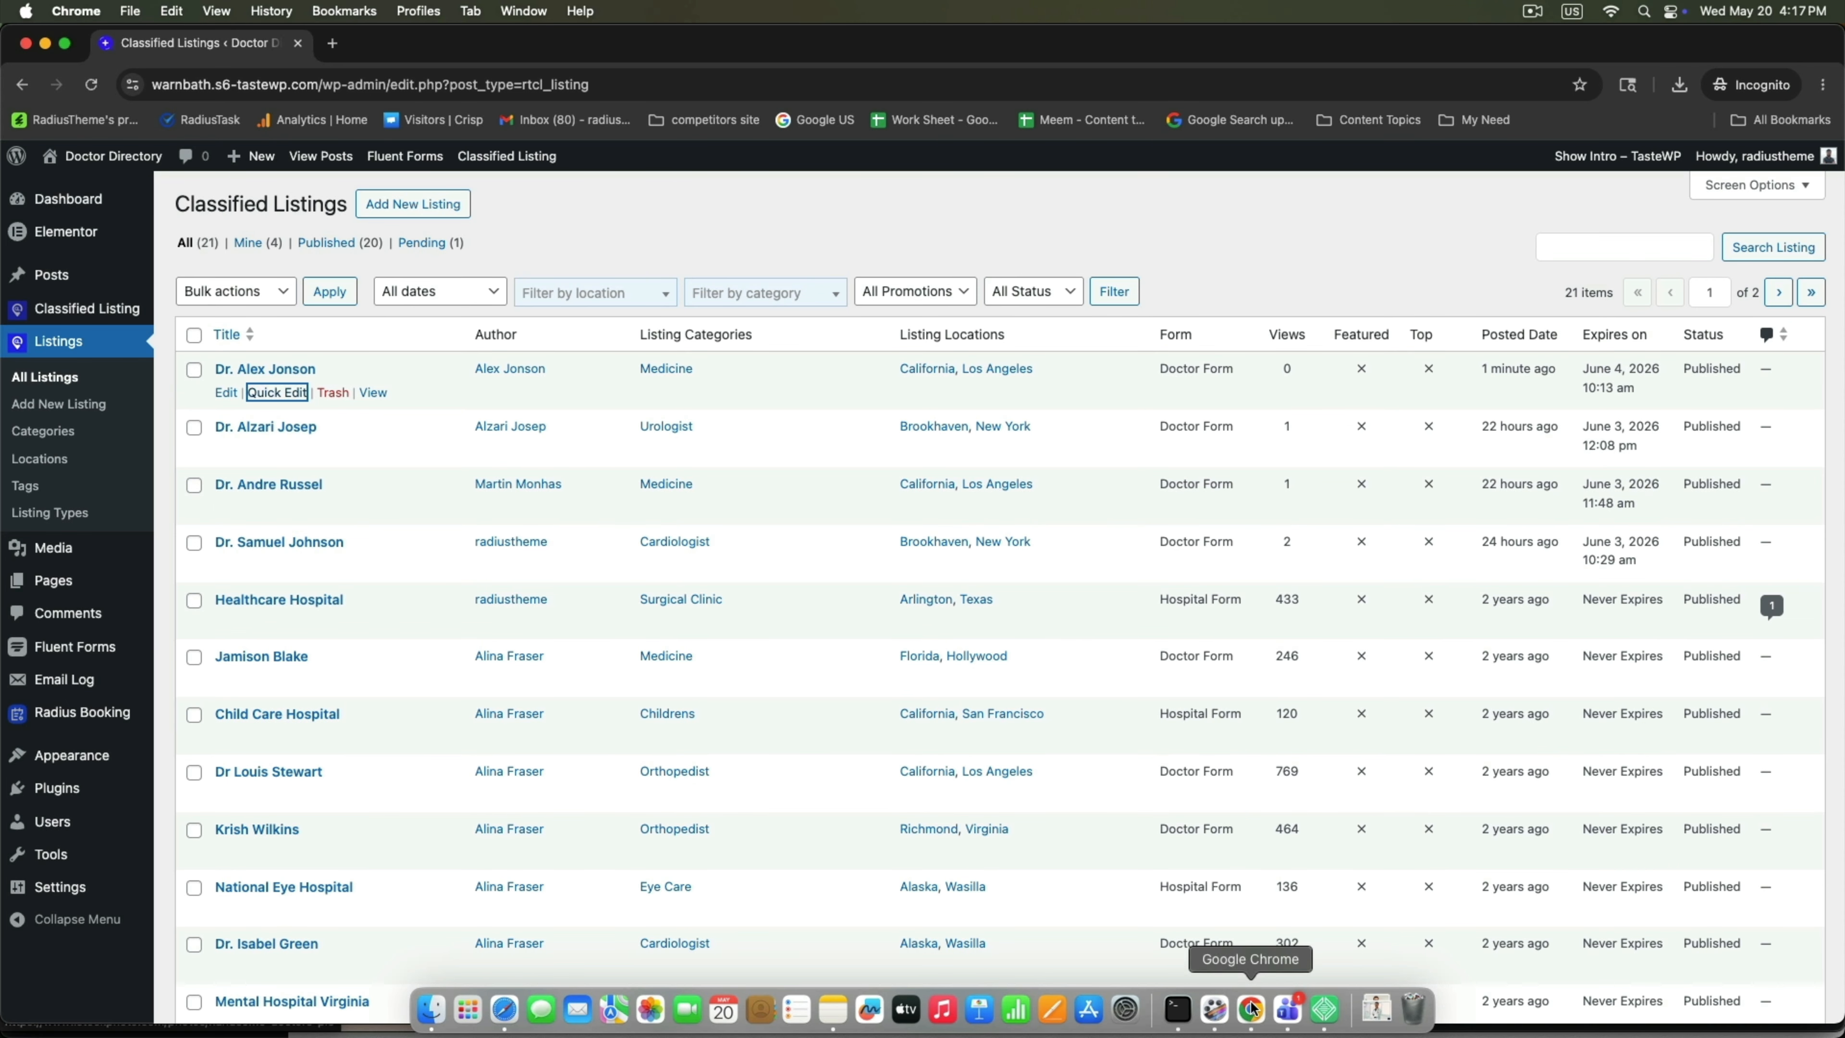
mouse_move(114, 721)
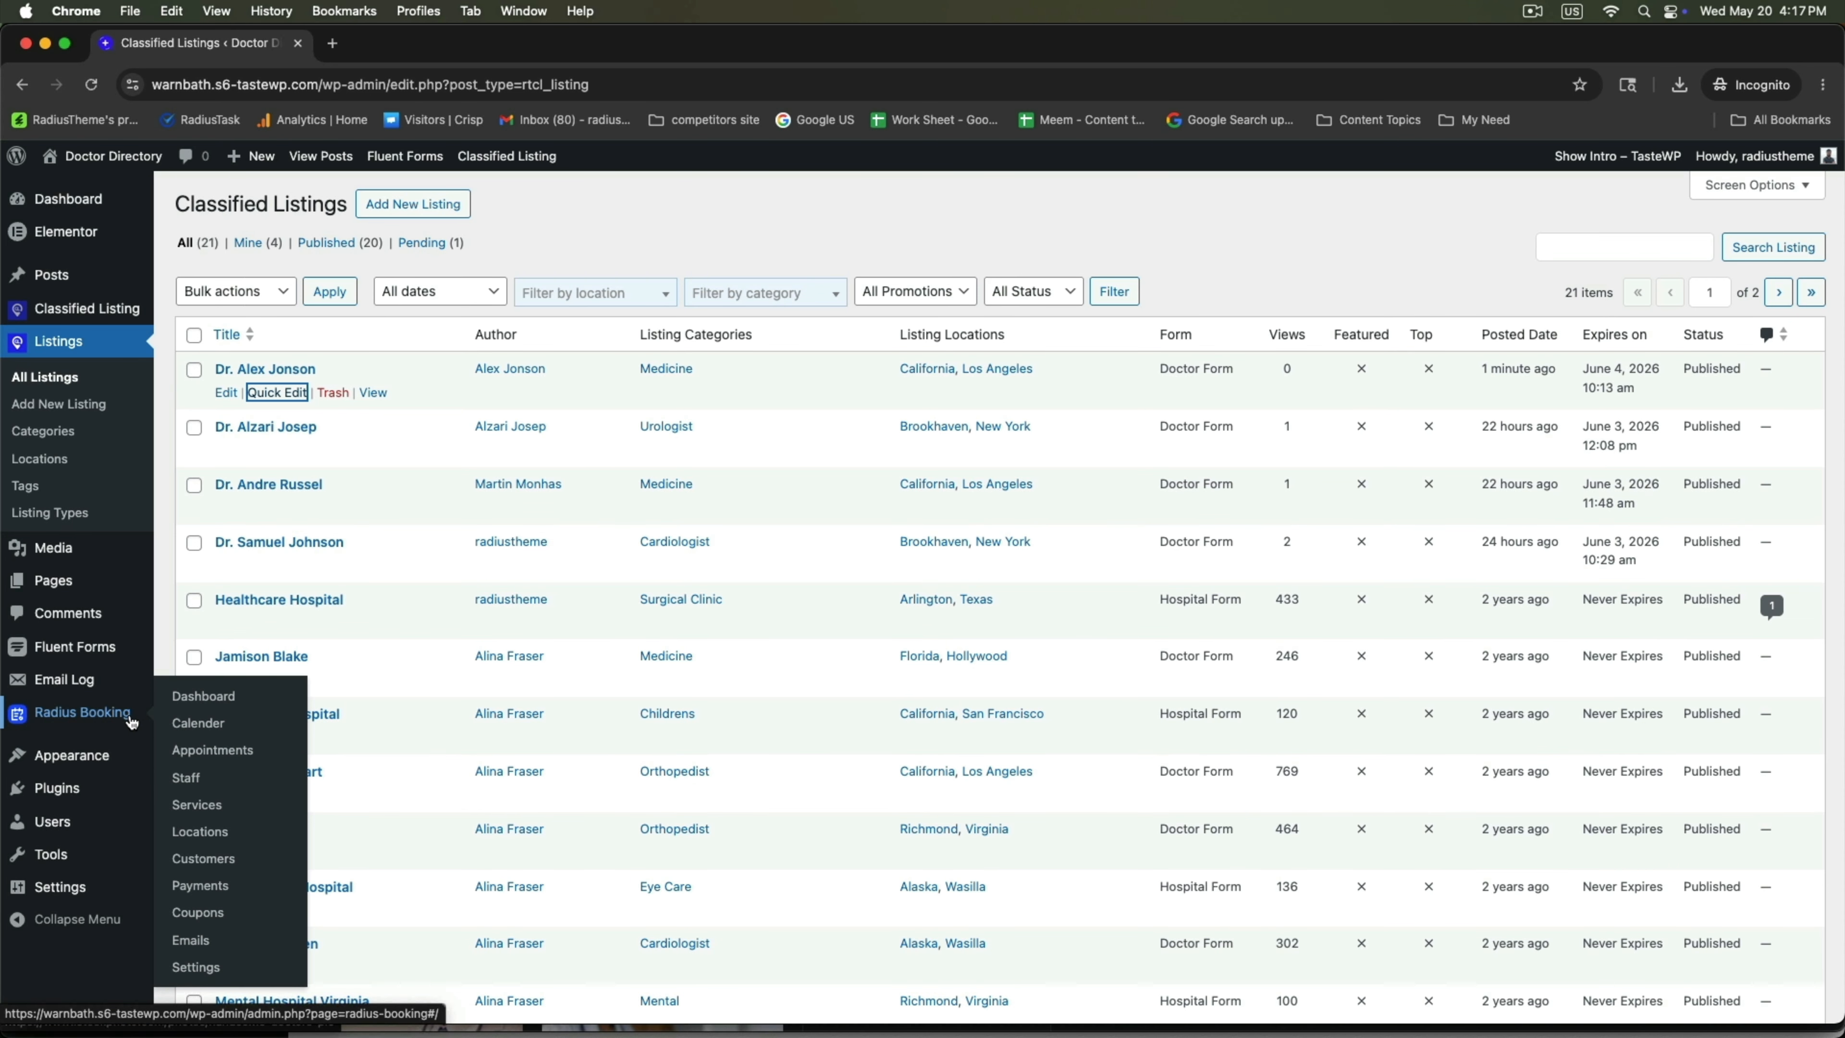
left_click(208, 699)
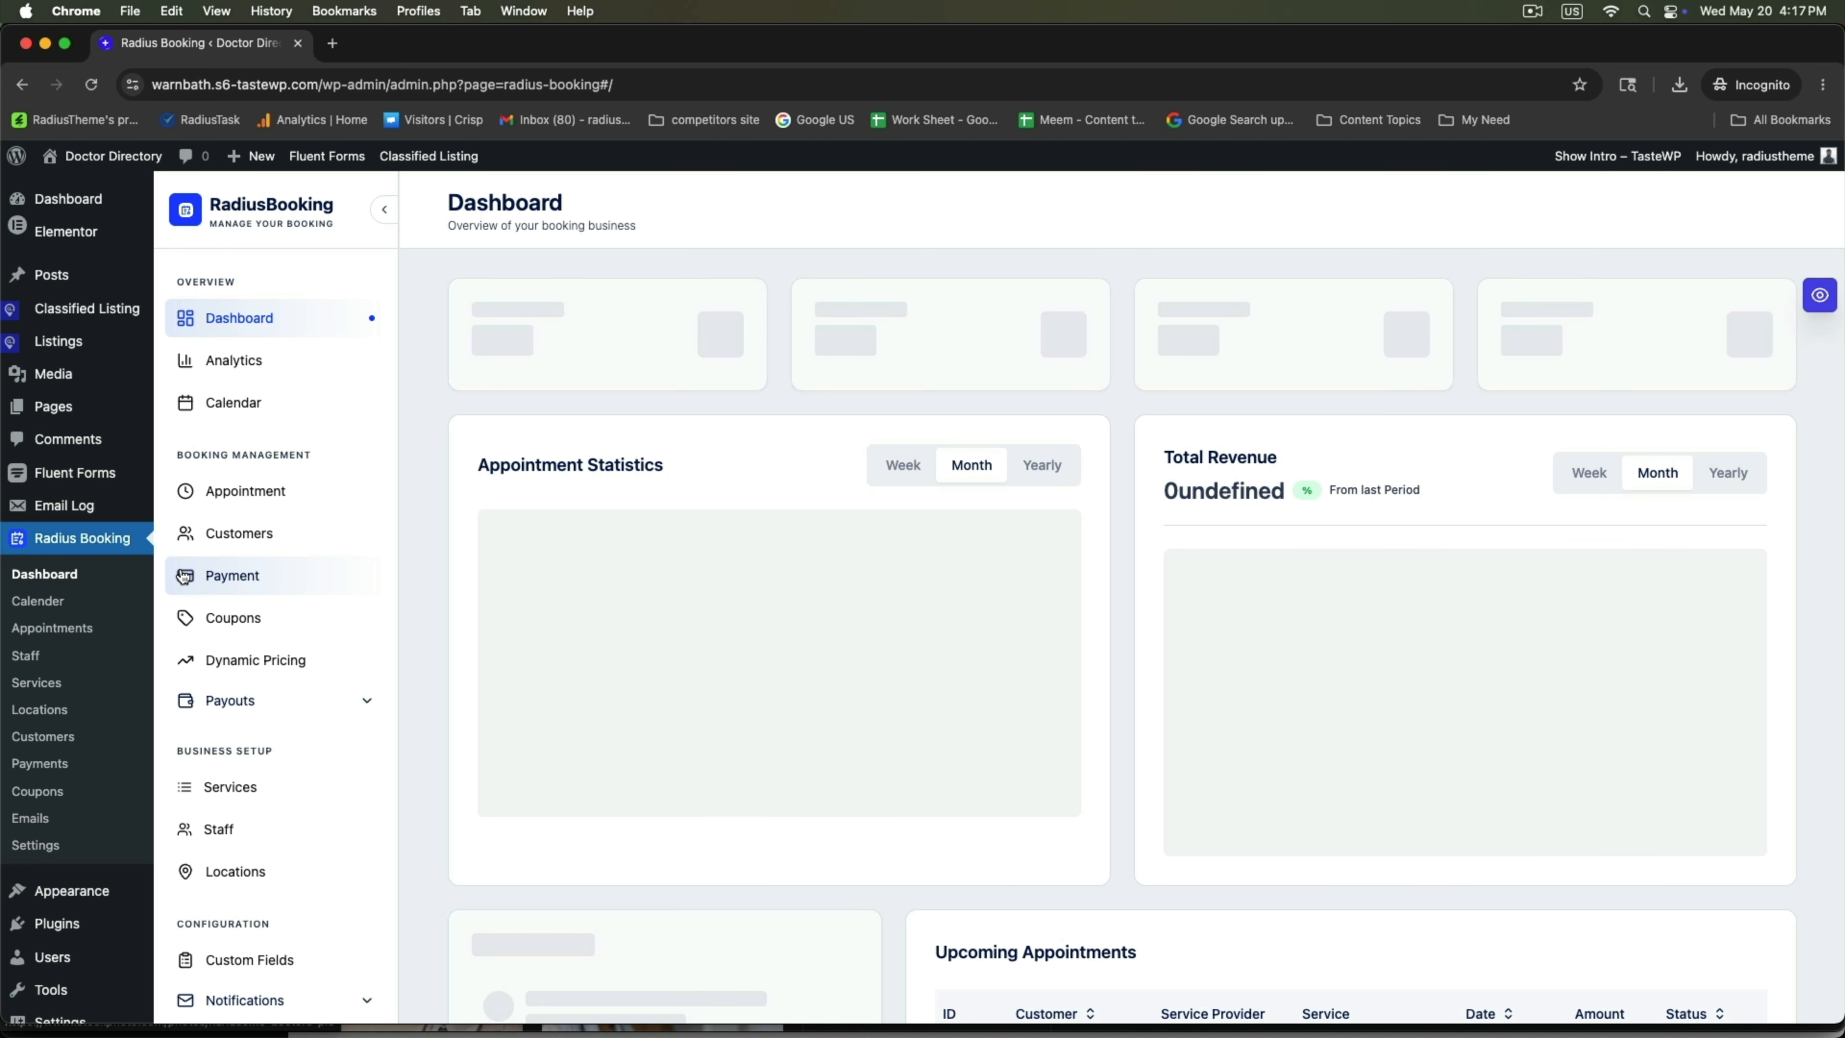
left_click(242, 491)
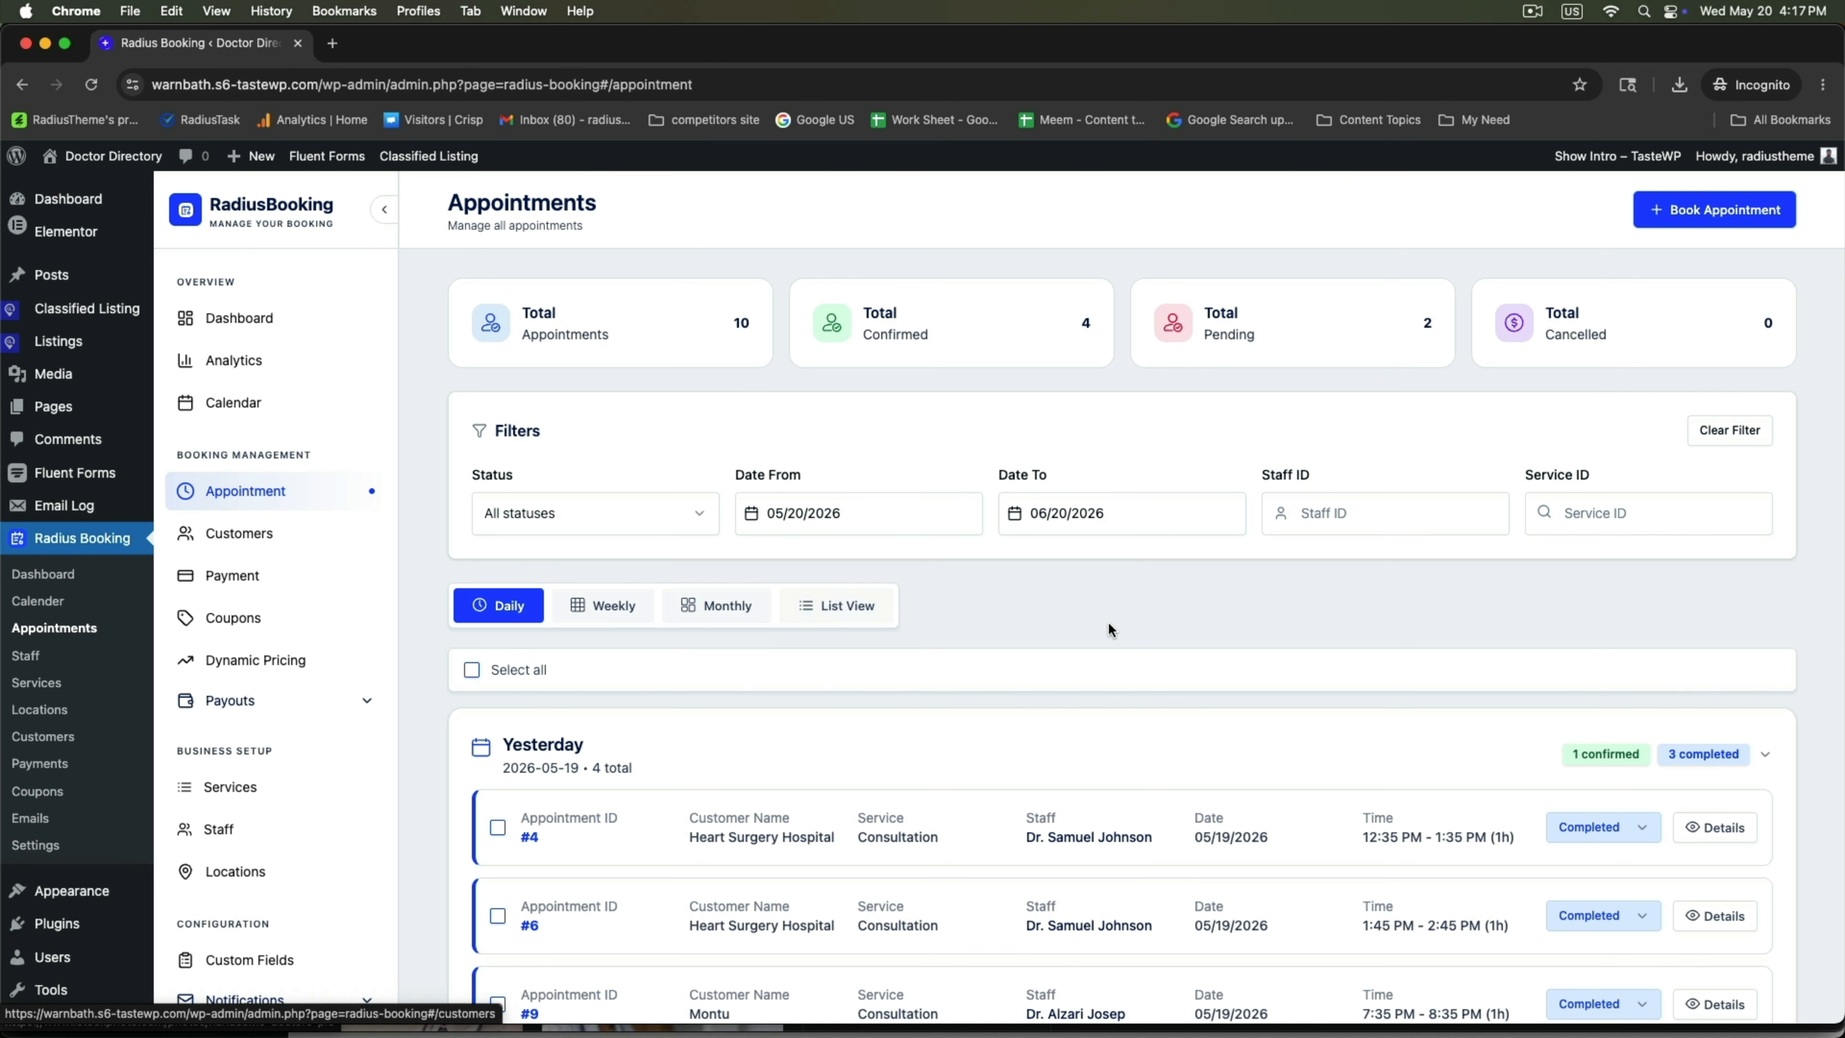
scroll(1097, 625, "down", 4)
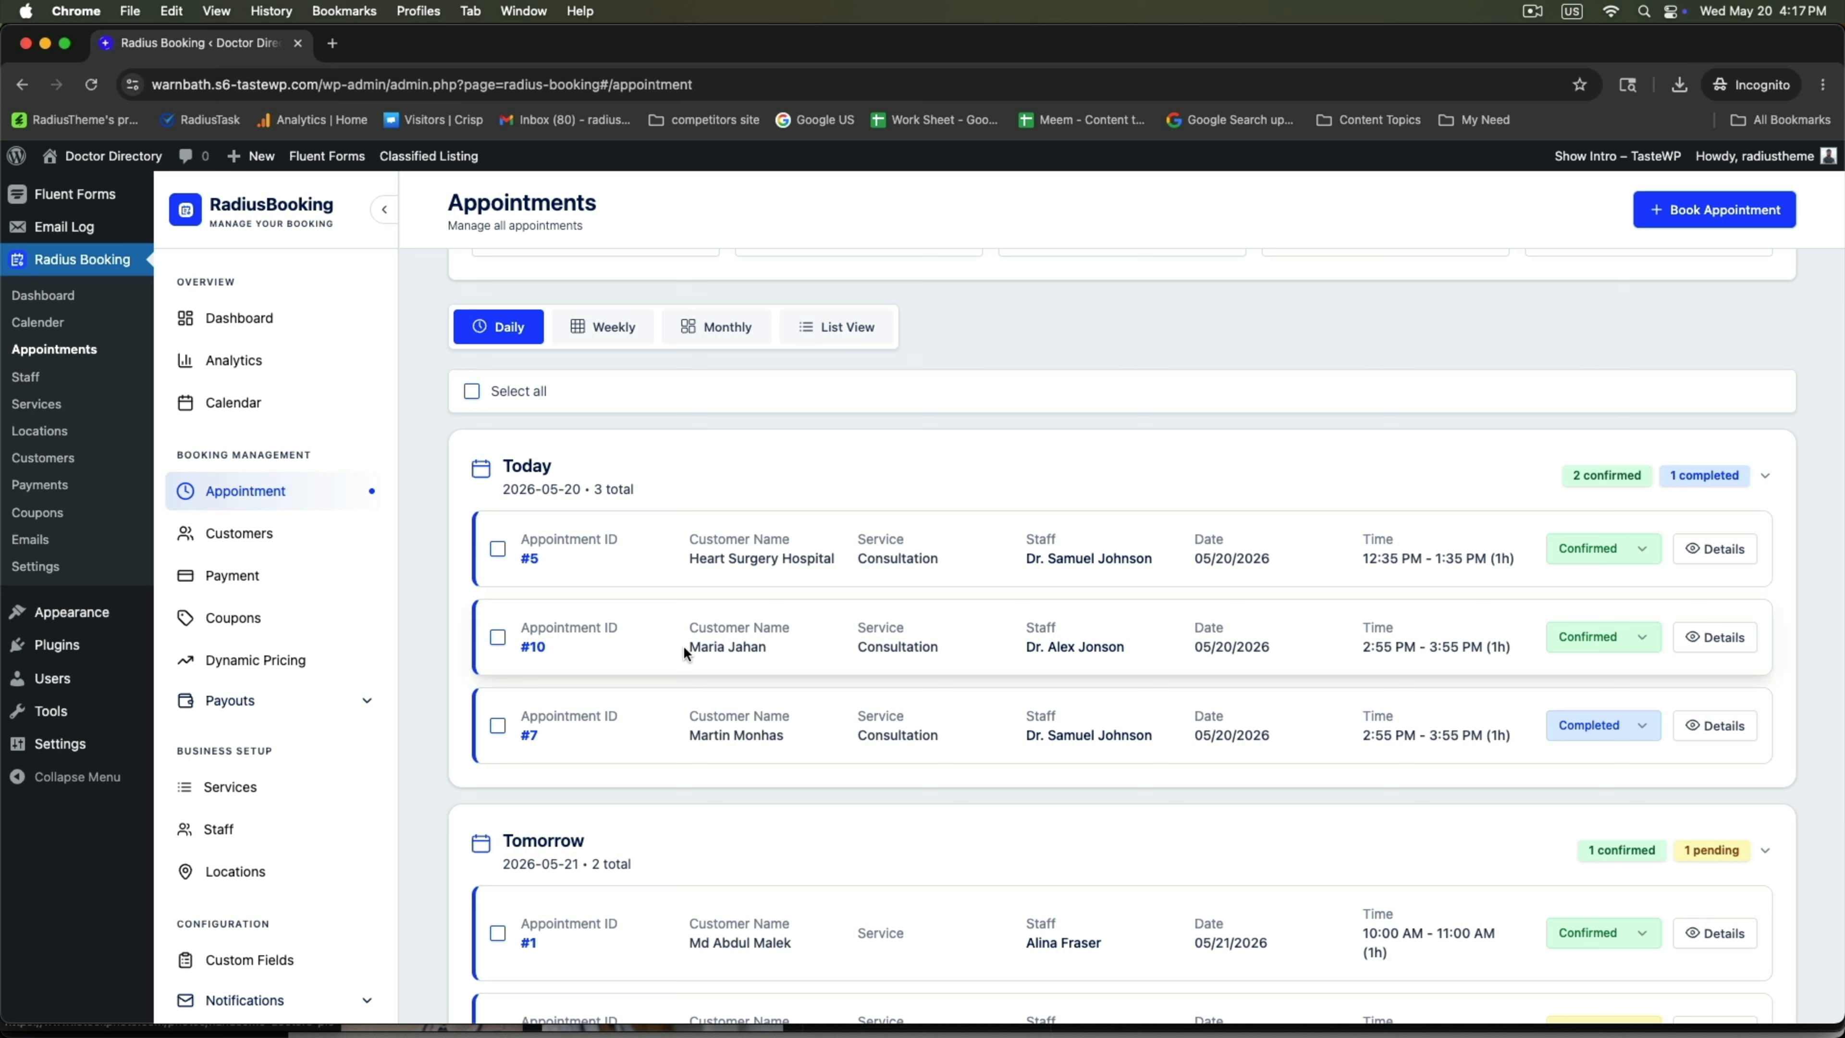
left_click_drag(685, 647, 768, 647)
left_click_drag(1024, 646, 1125, 647)
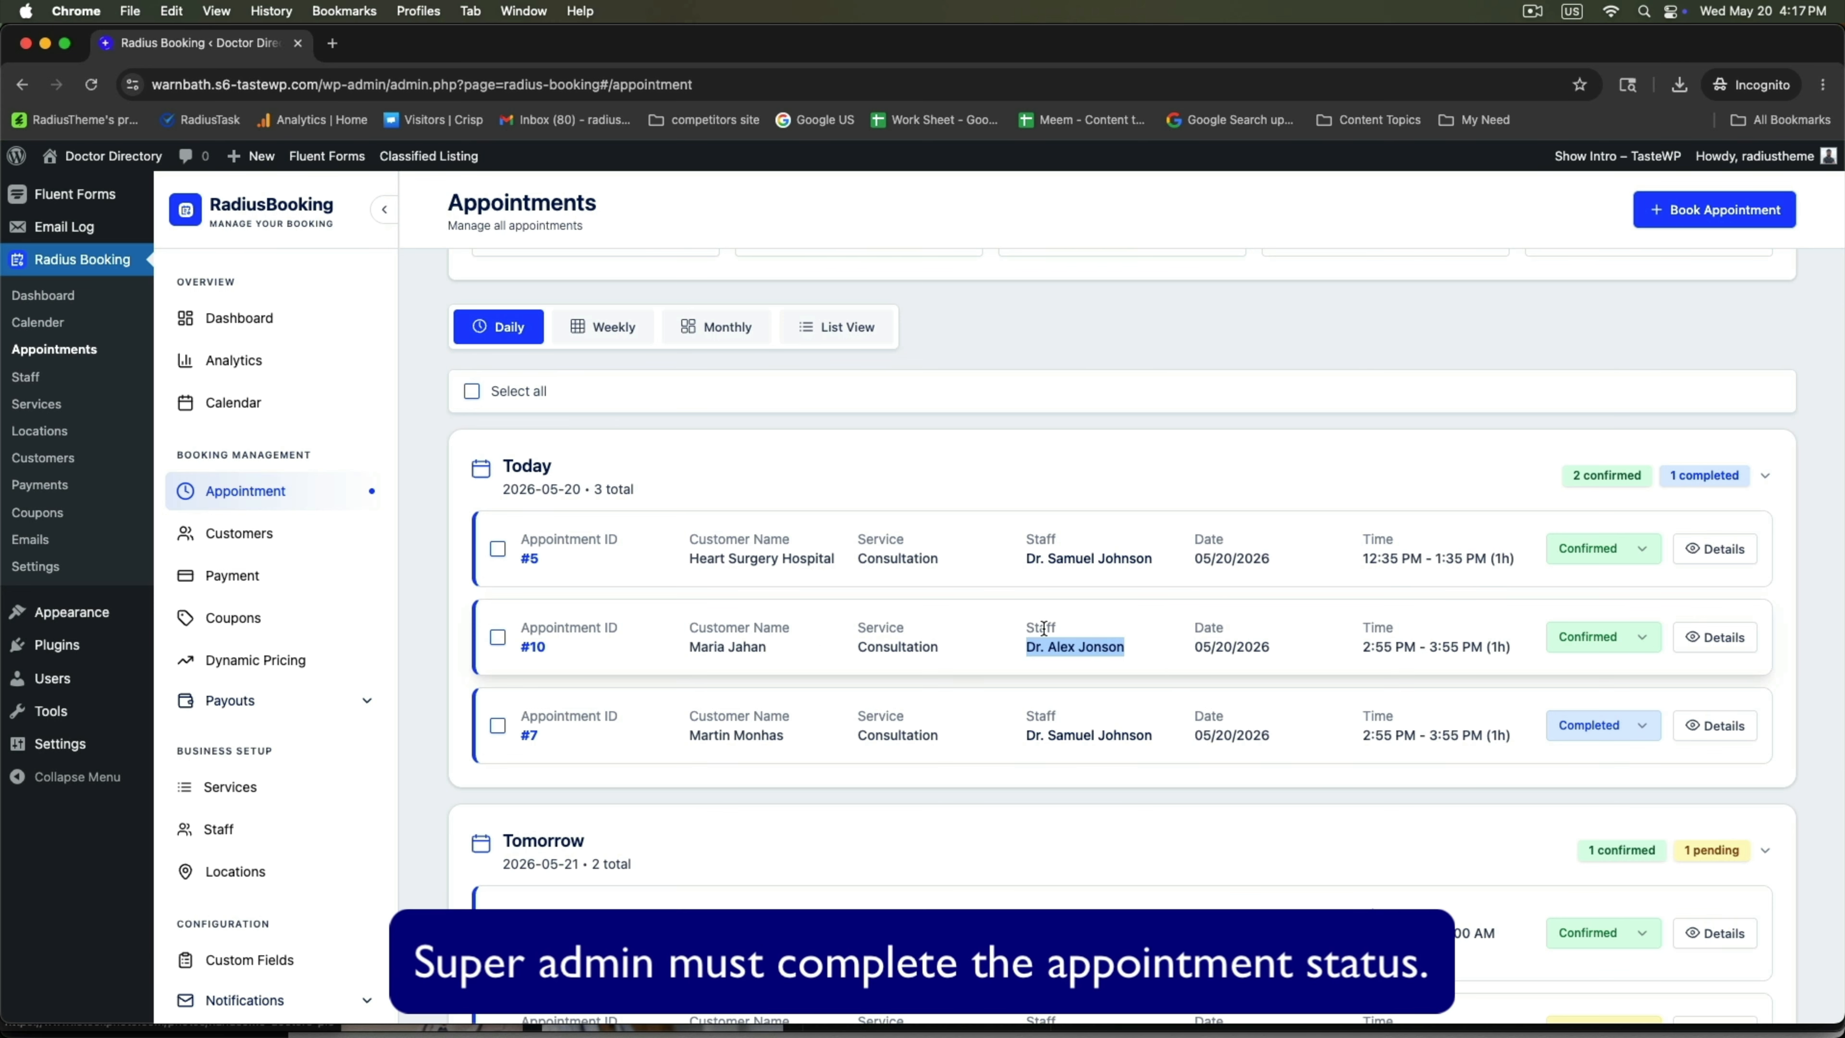
left_click(1701, 640)
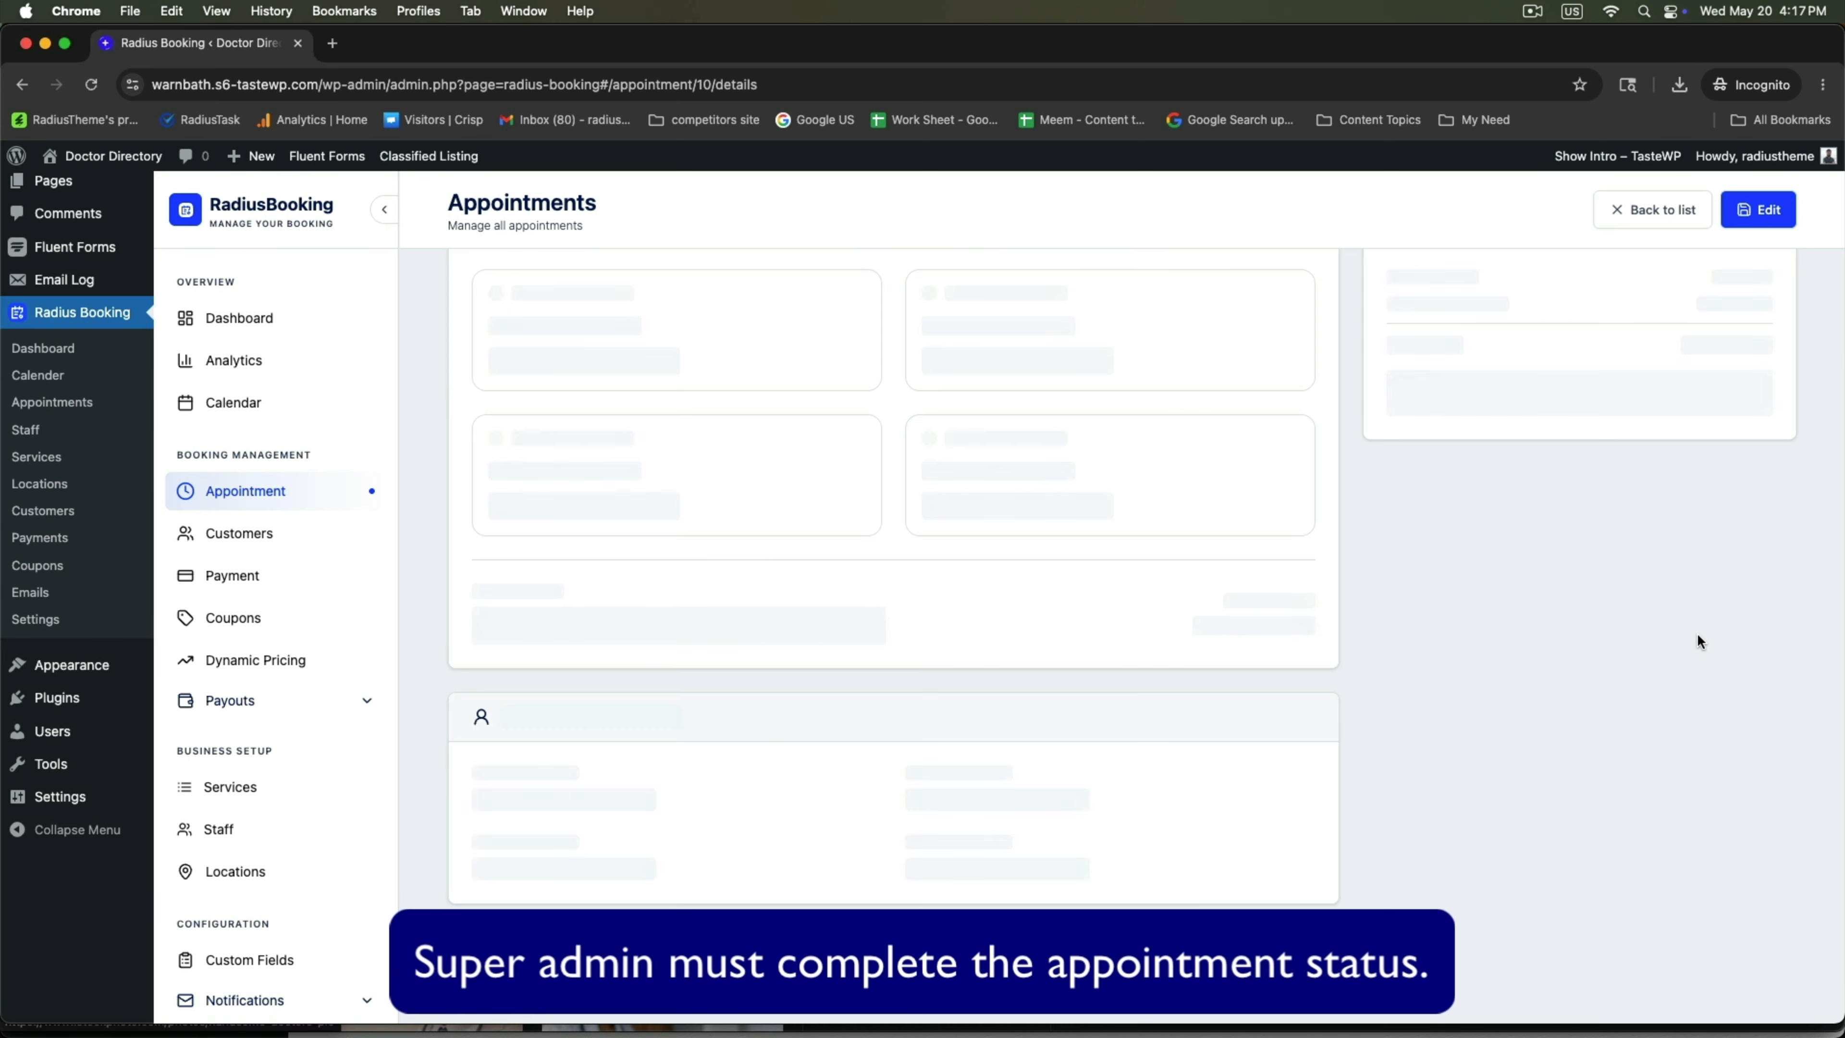
scroll(1700, 642, "up", 3)
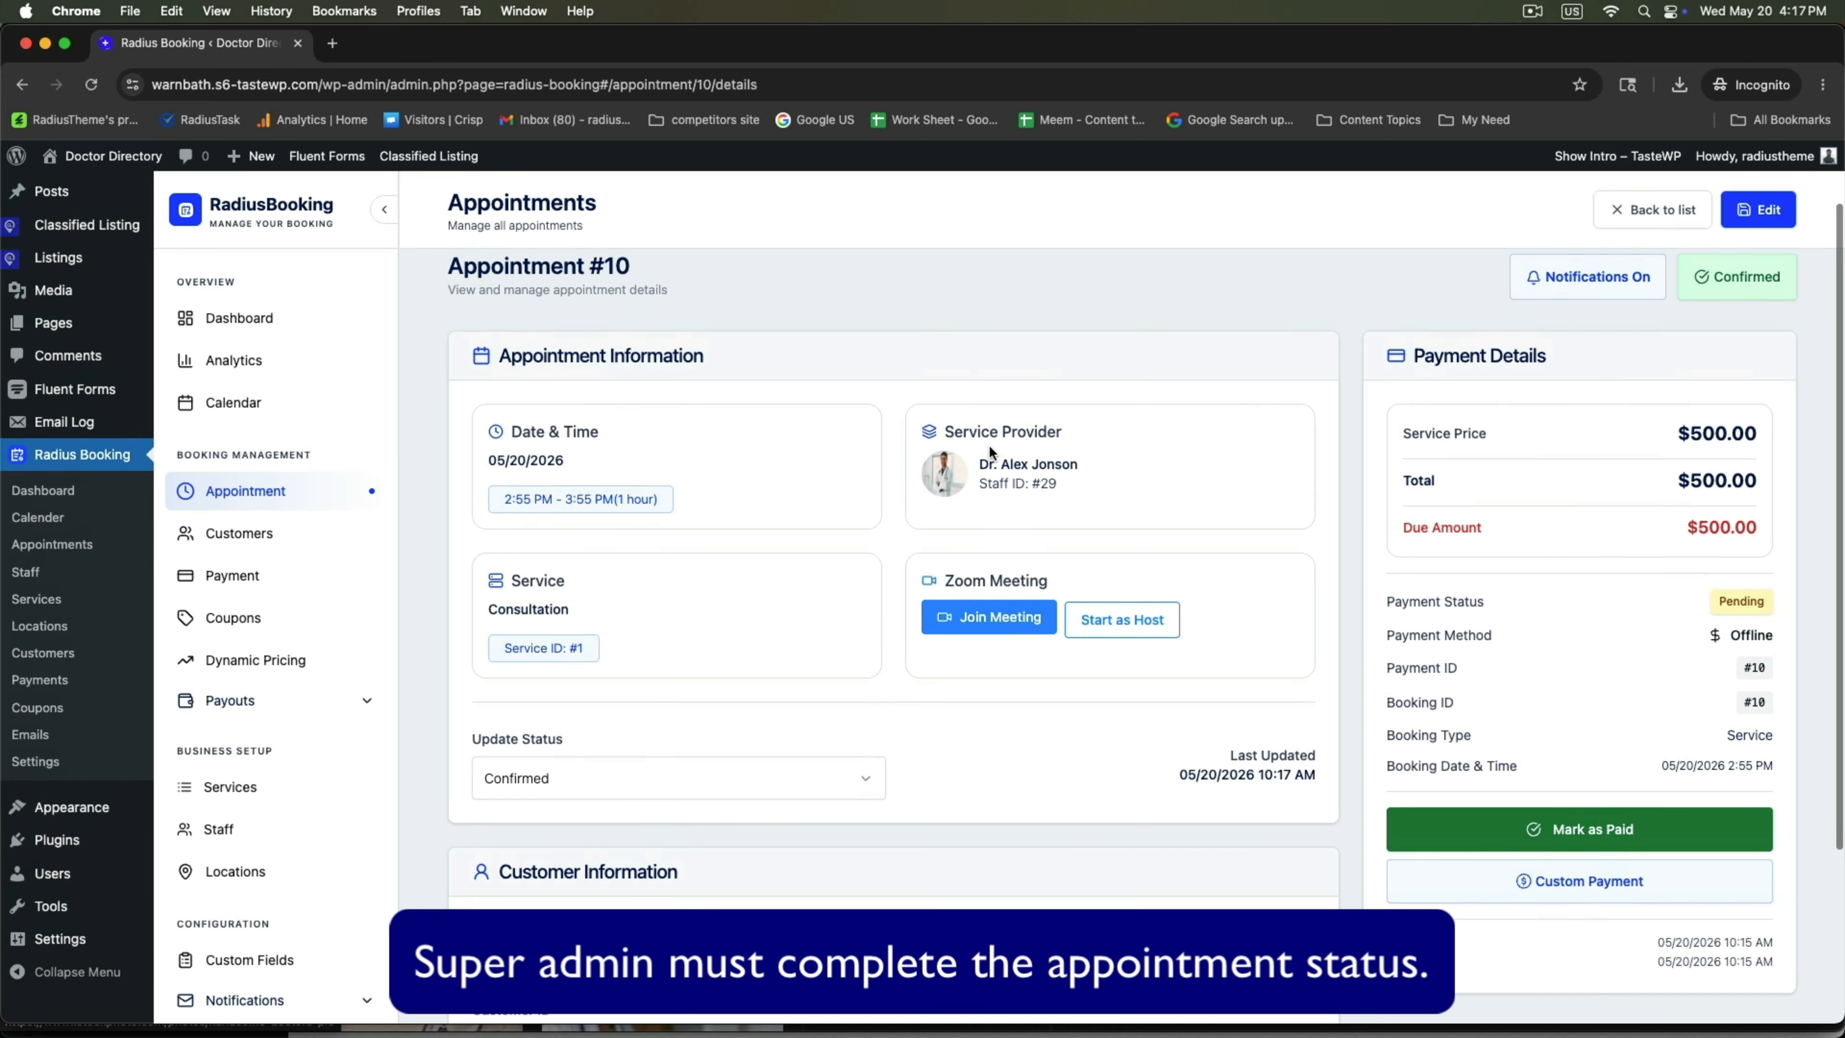
left_click_drag(950, 433, 1126, 467)
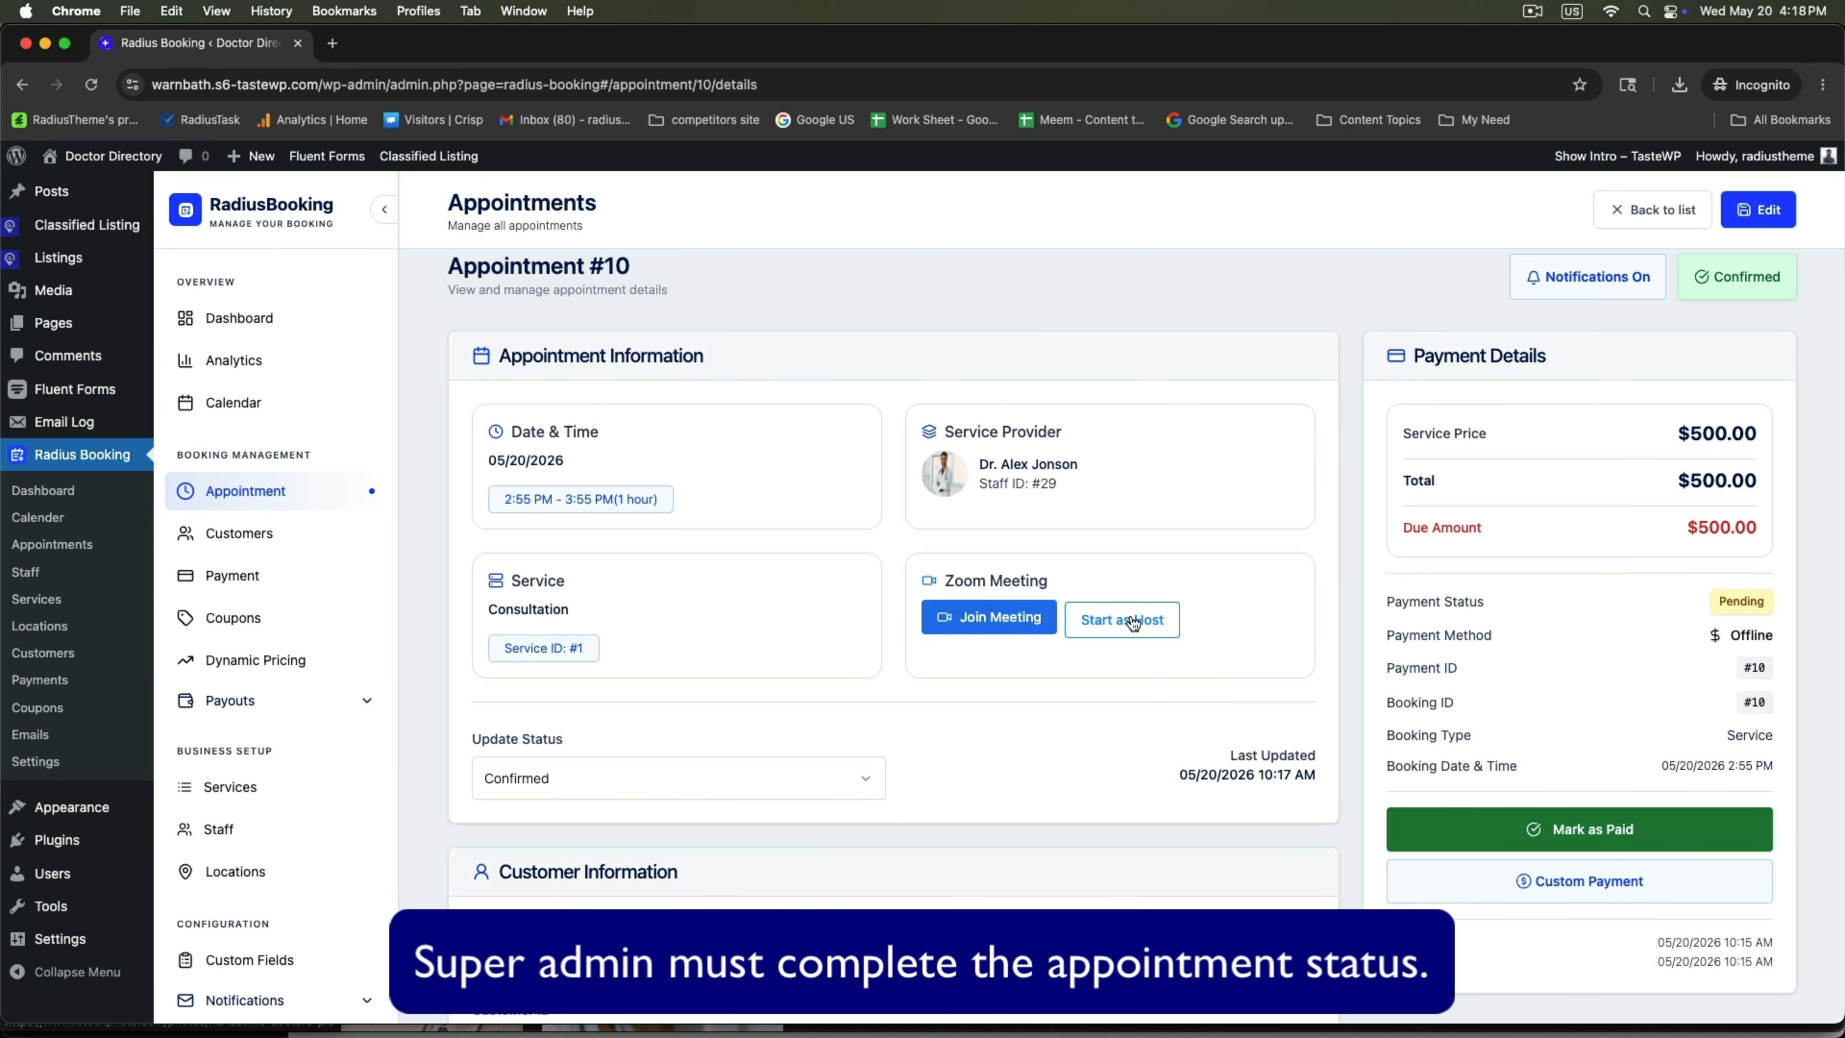
scroll(943, 683, "down", 3)
scroll(1546, 766, "up", 2)
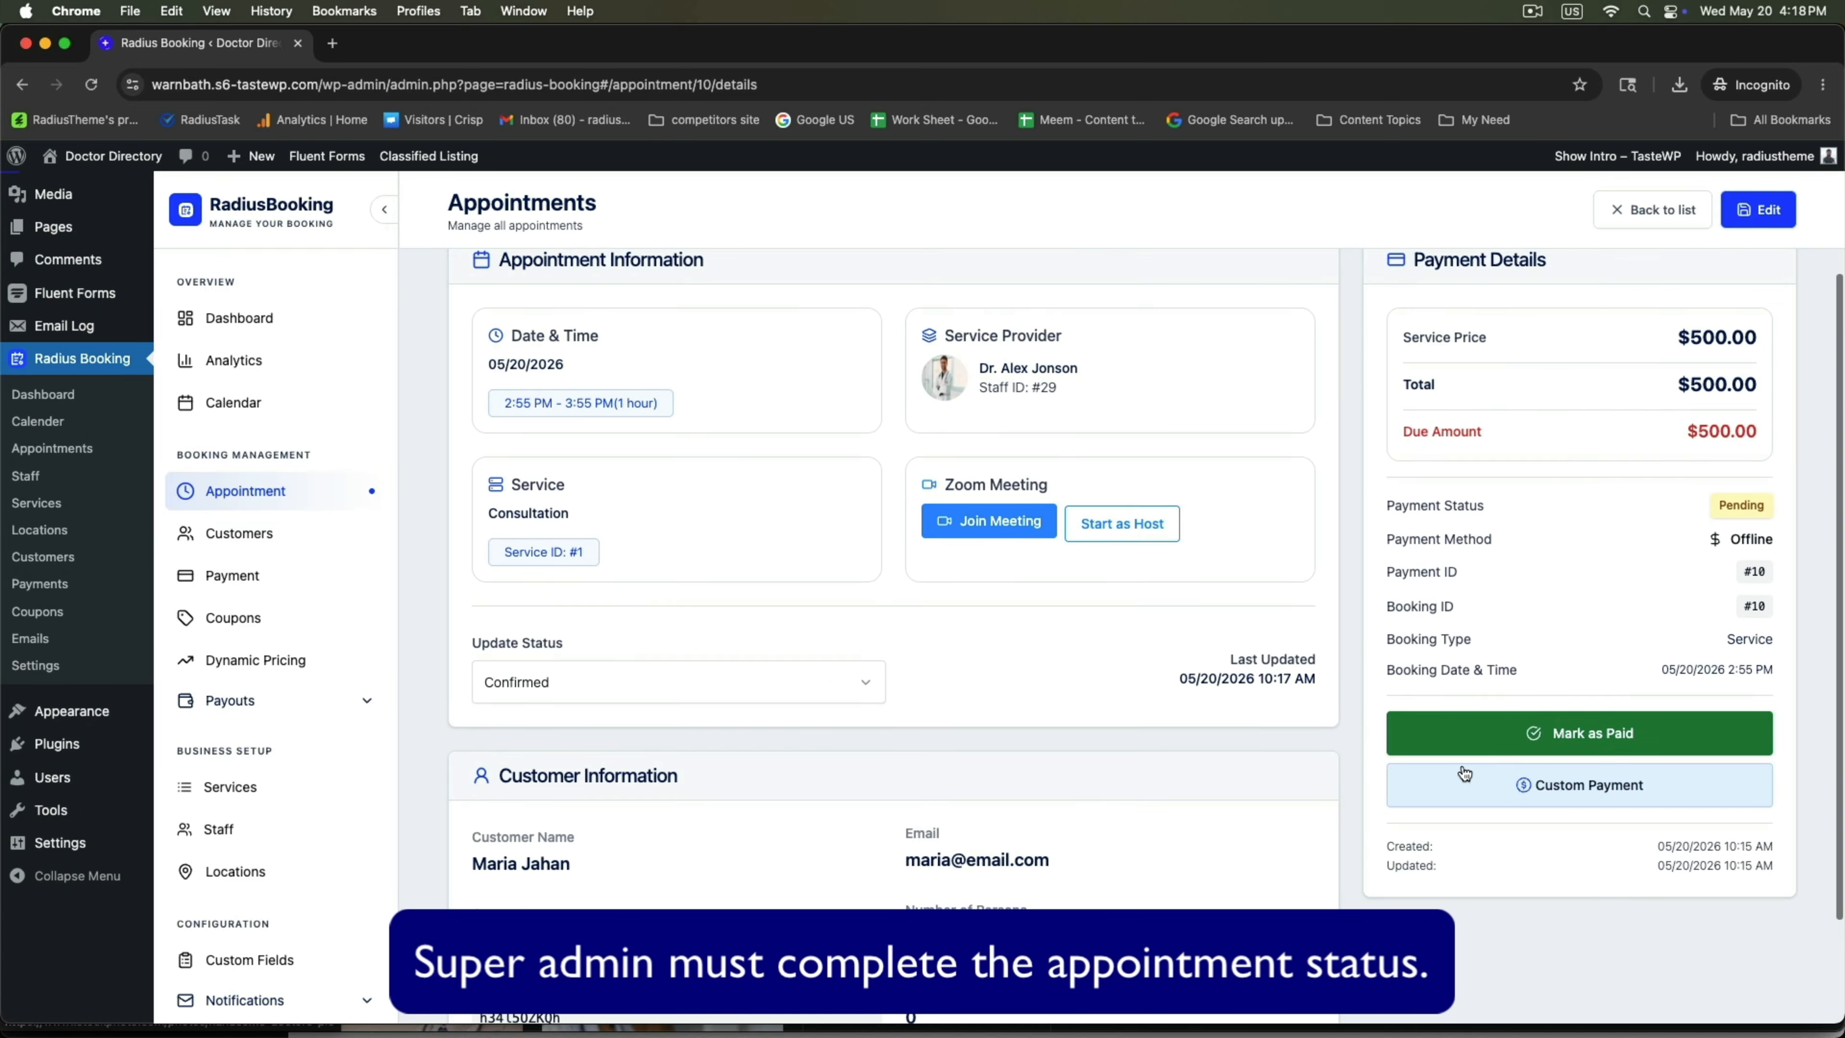
Mark the $500 payment as Paid and set the appointment status to Completed.
left_click(1567, 734)
left_click(687, 691)
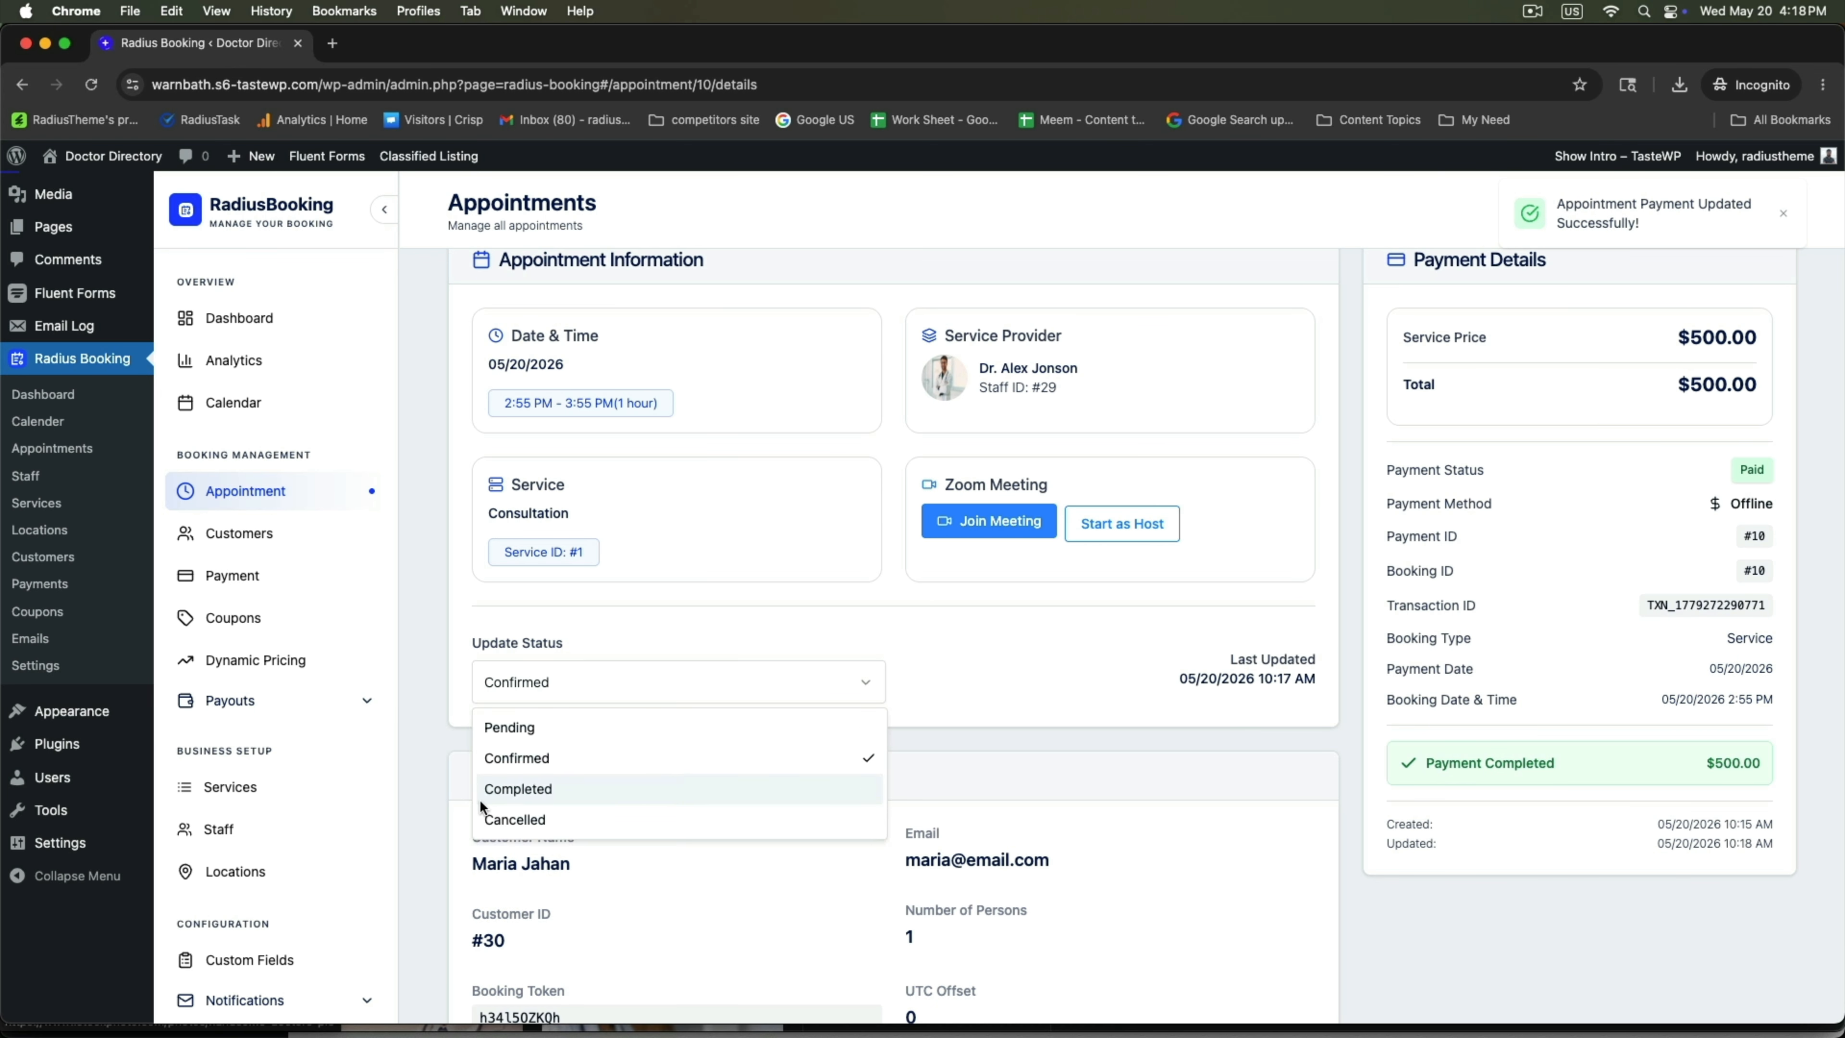
left_click(519, 787)
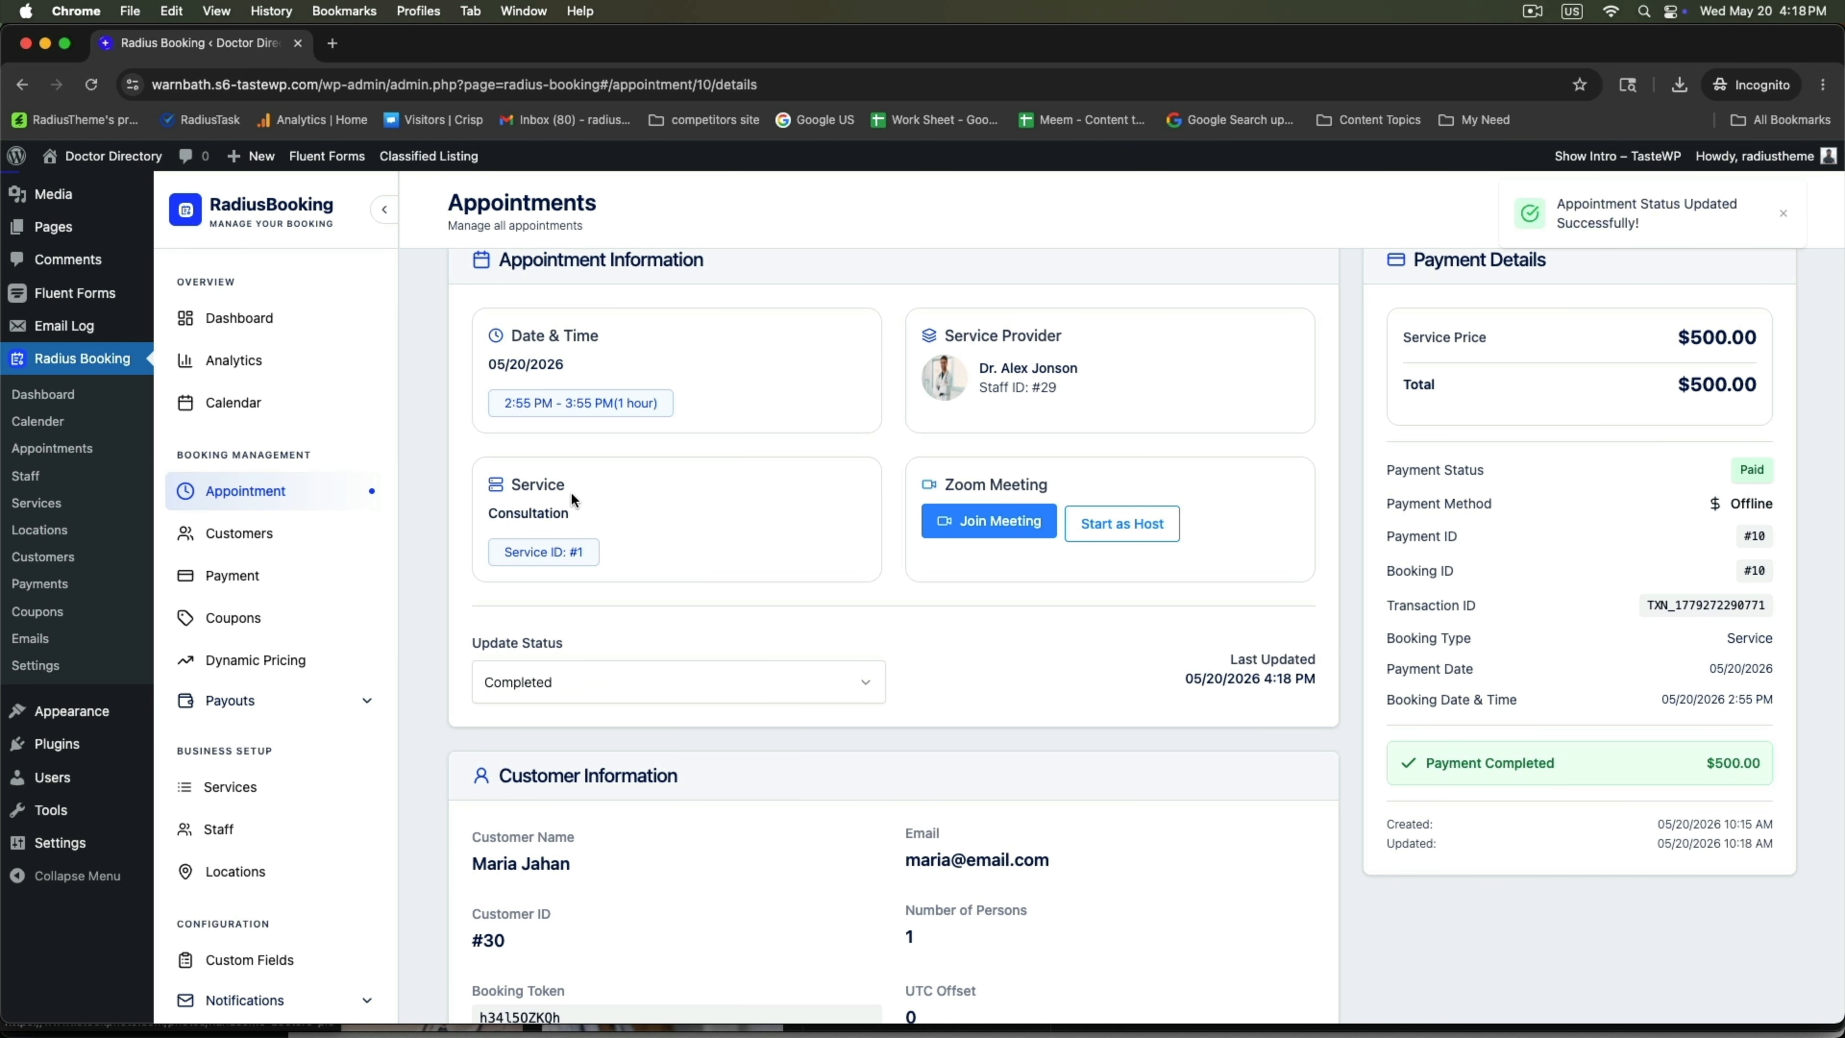
Open the RadiusBooking Payments list and preview the invoice for paid payment #10.
left_click(234, 577)
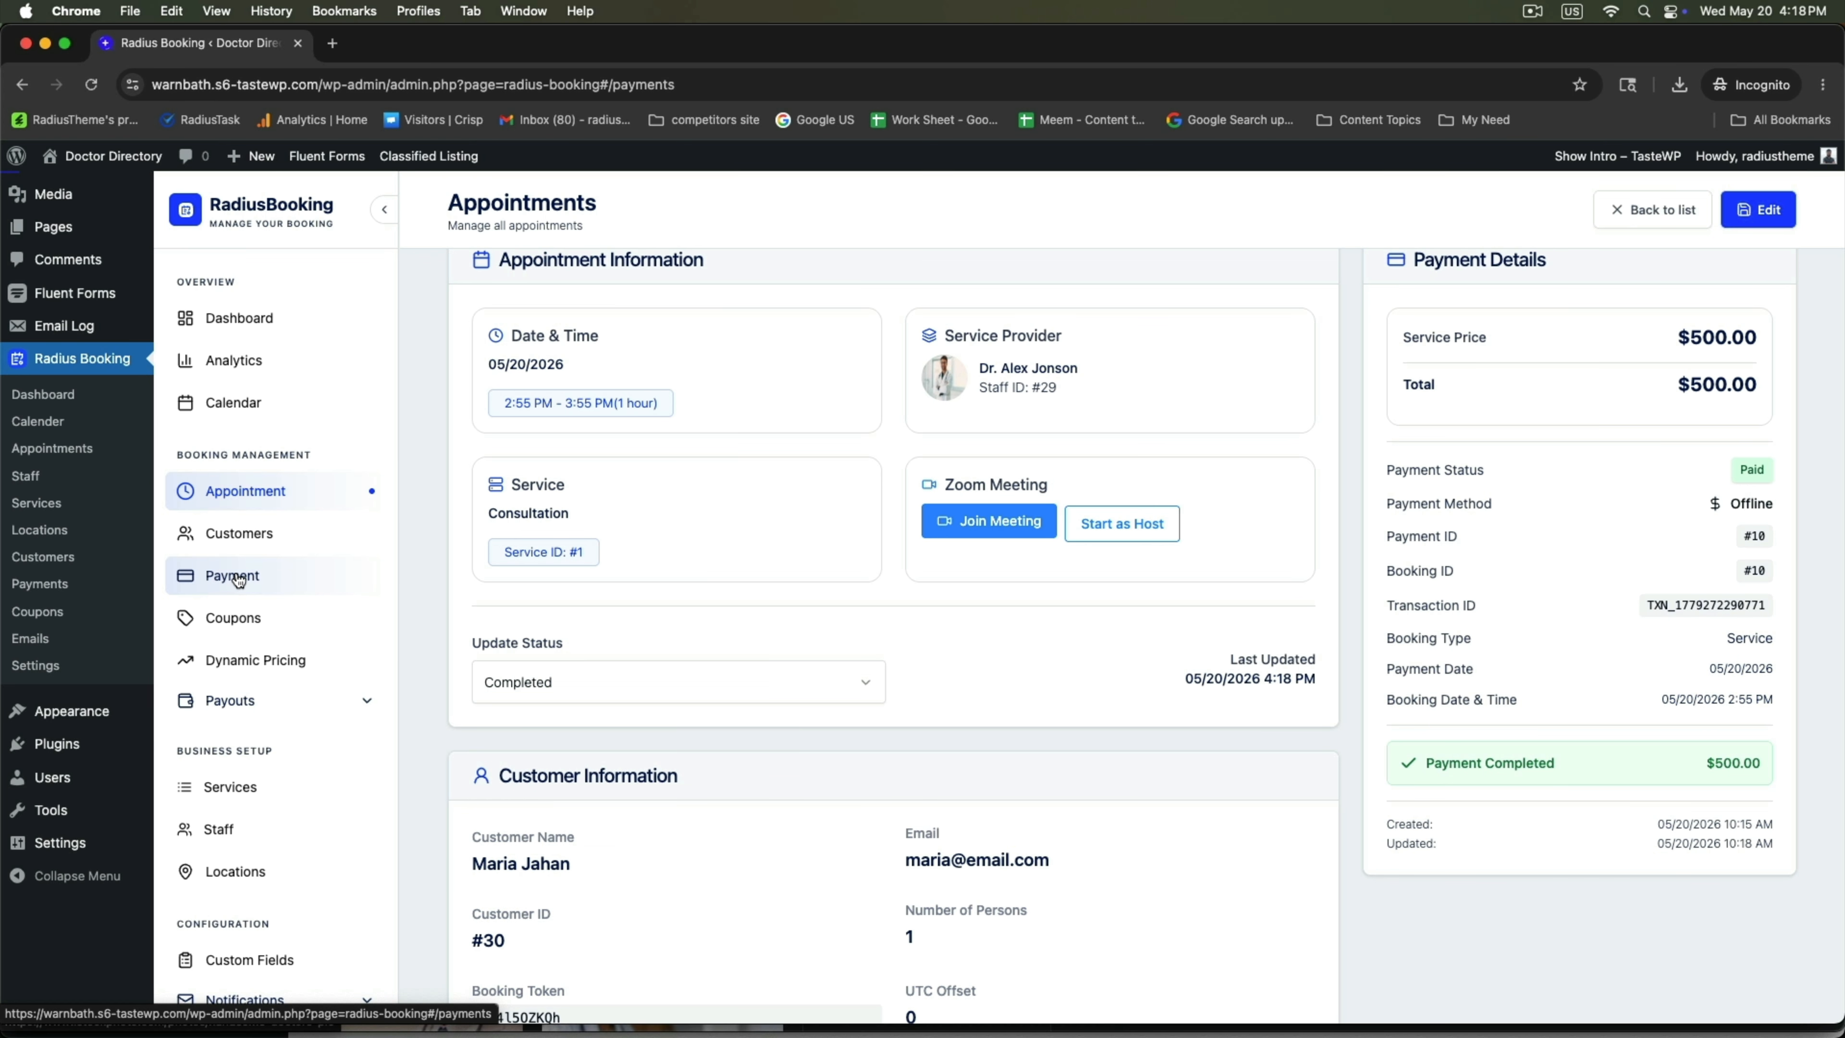
scroll(738, 601, "up", 3)
left_click_drag(732, 561, 537, 552)
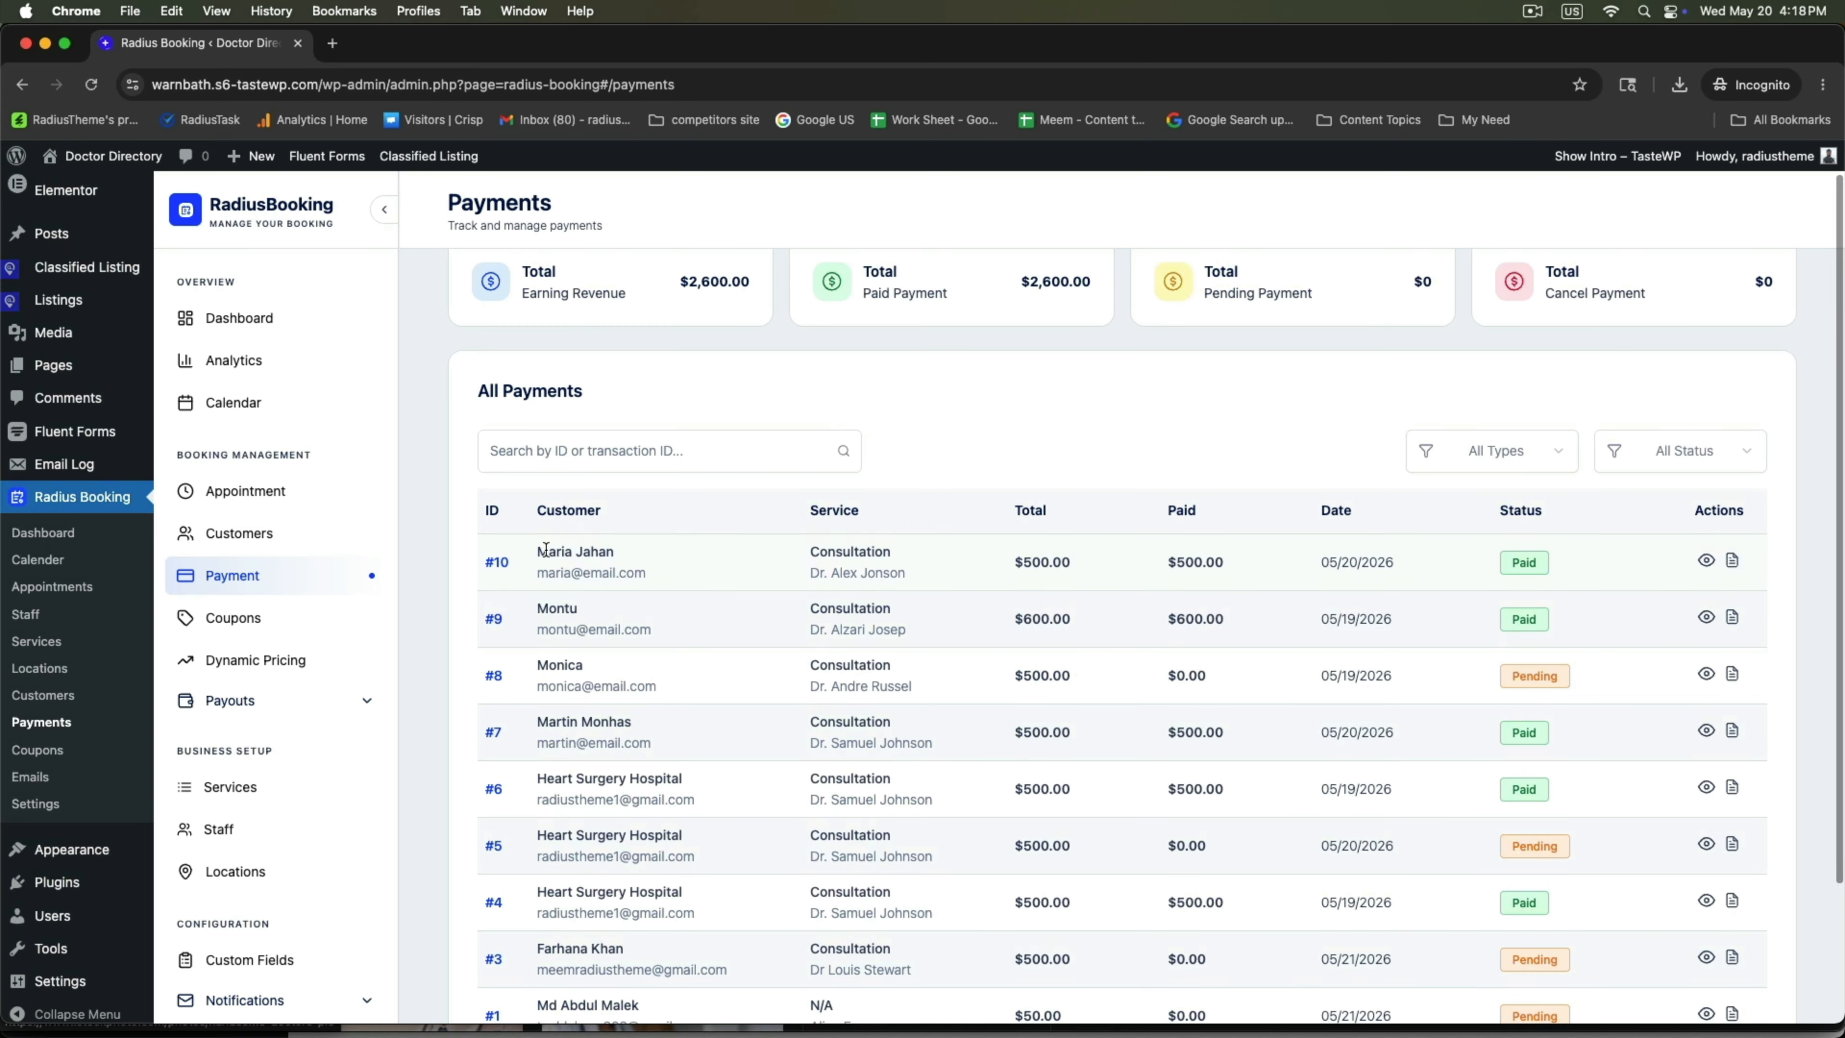
left_click(1734, 561)
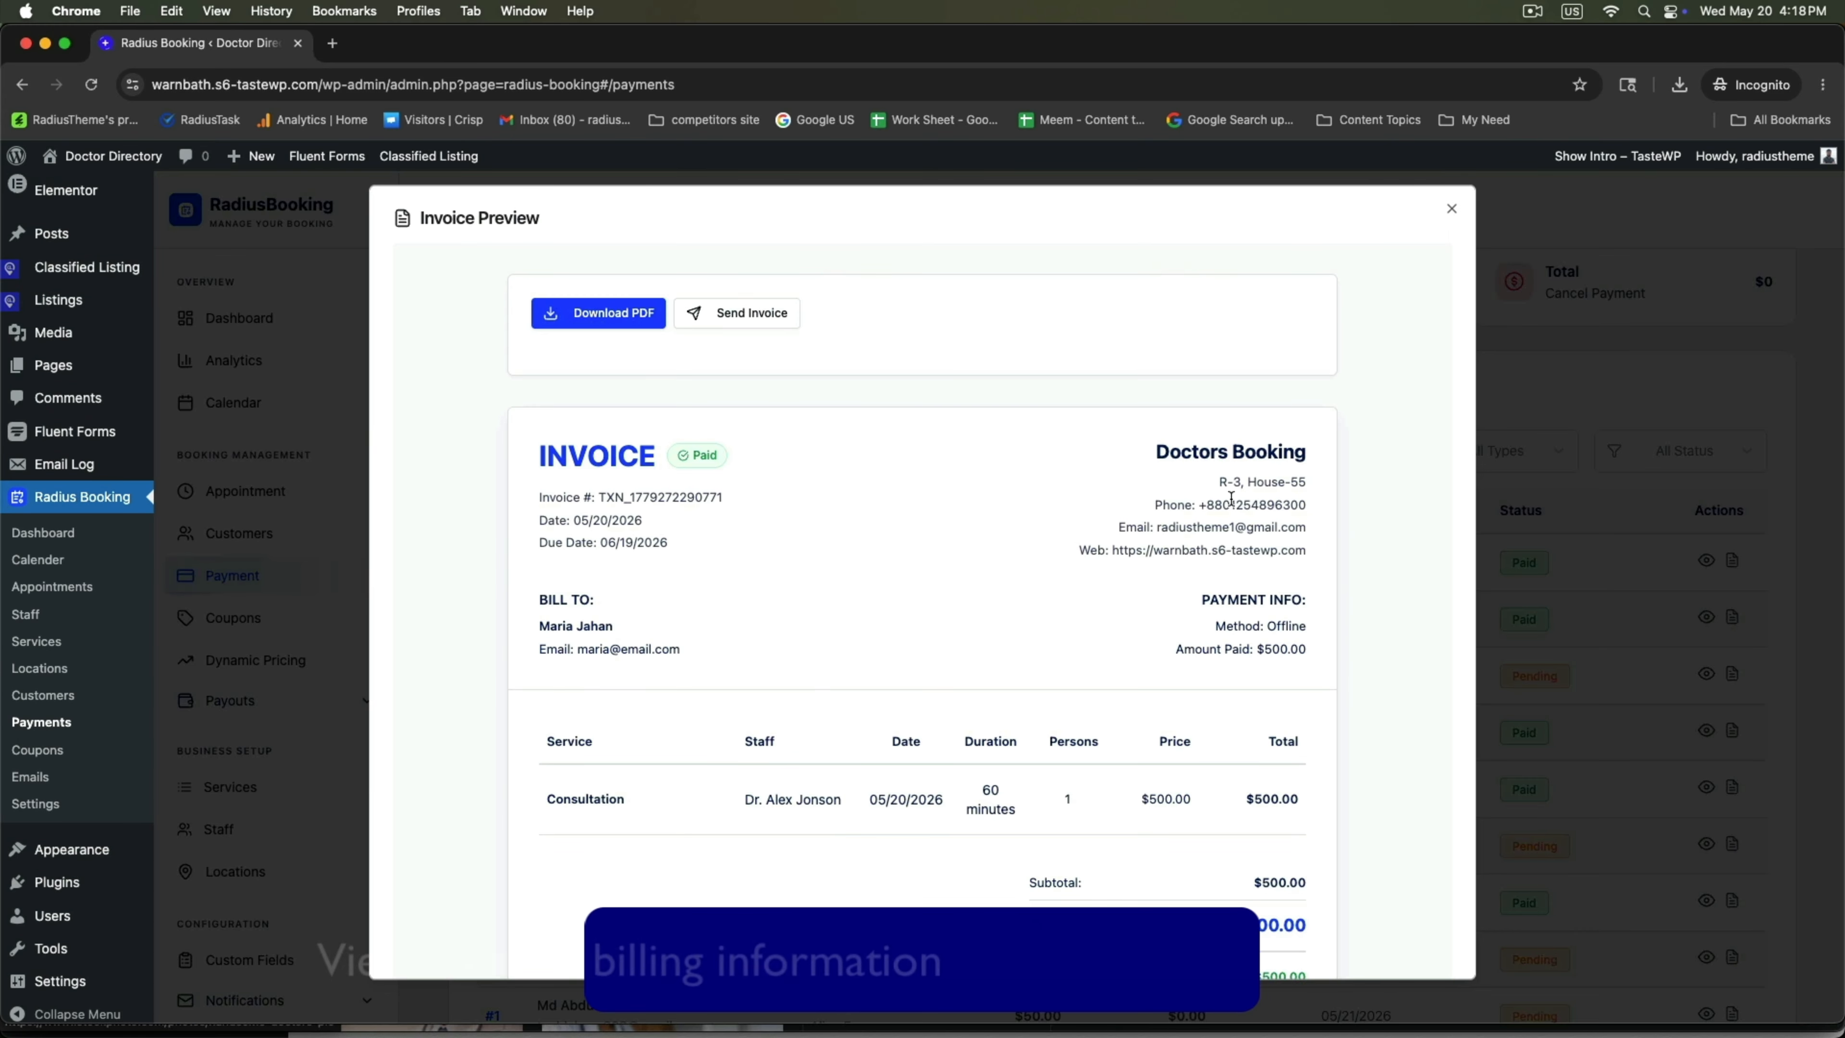
left_click_drag(536, 593, 1019, 634)
scroll(668, 683, "down", 3)
left_click(627, 629)
left_click_drag(1139, 628, 1321, 627)
scroll(909, 616, "down", 2)
scroll(1162, 462, "up", 4)
scroll(1180, 548, "down", 4)
left_click(1609, 521)
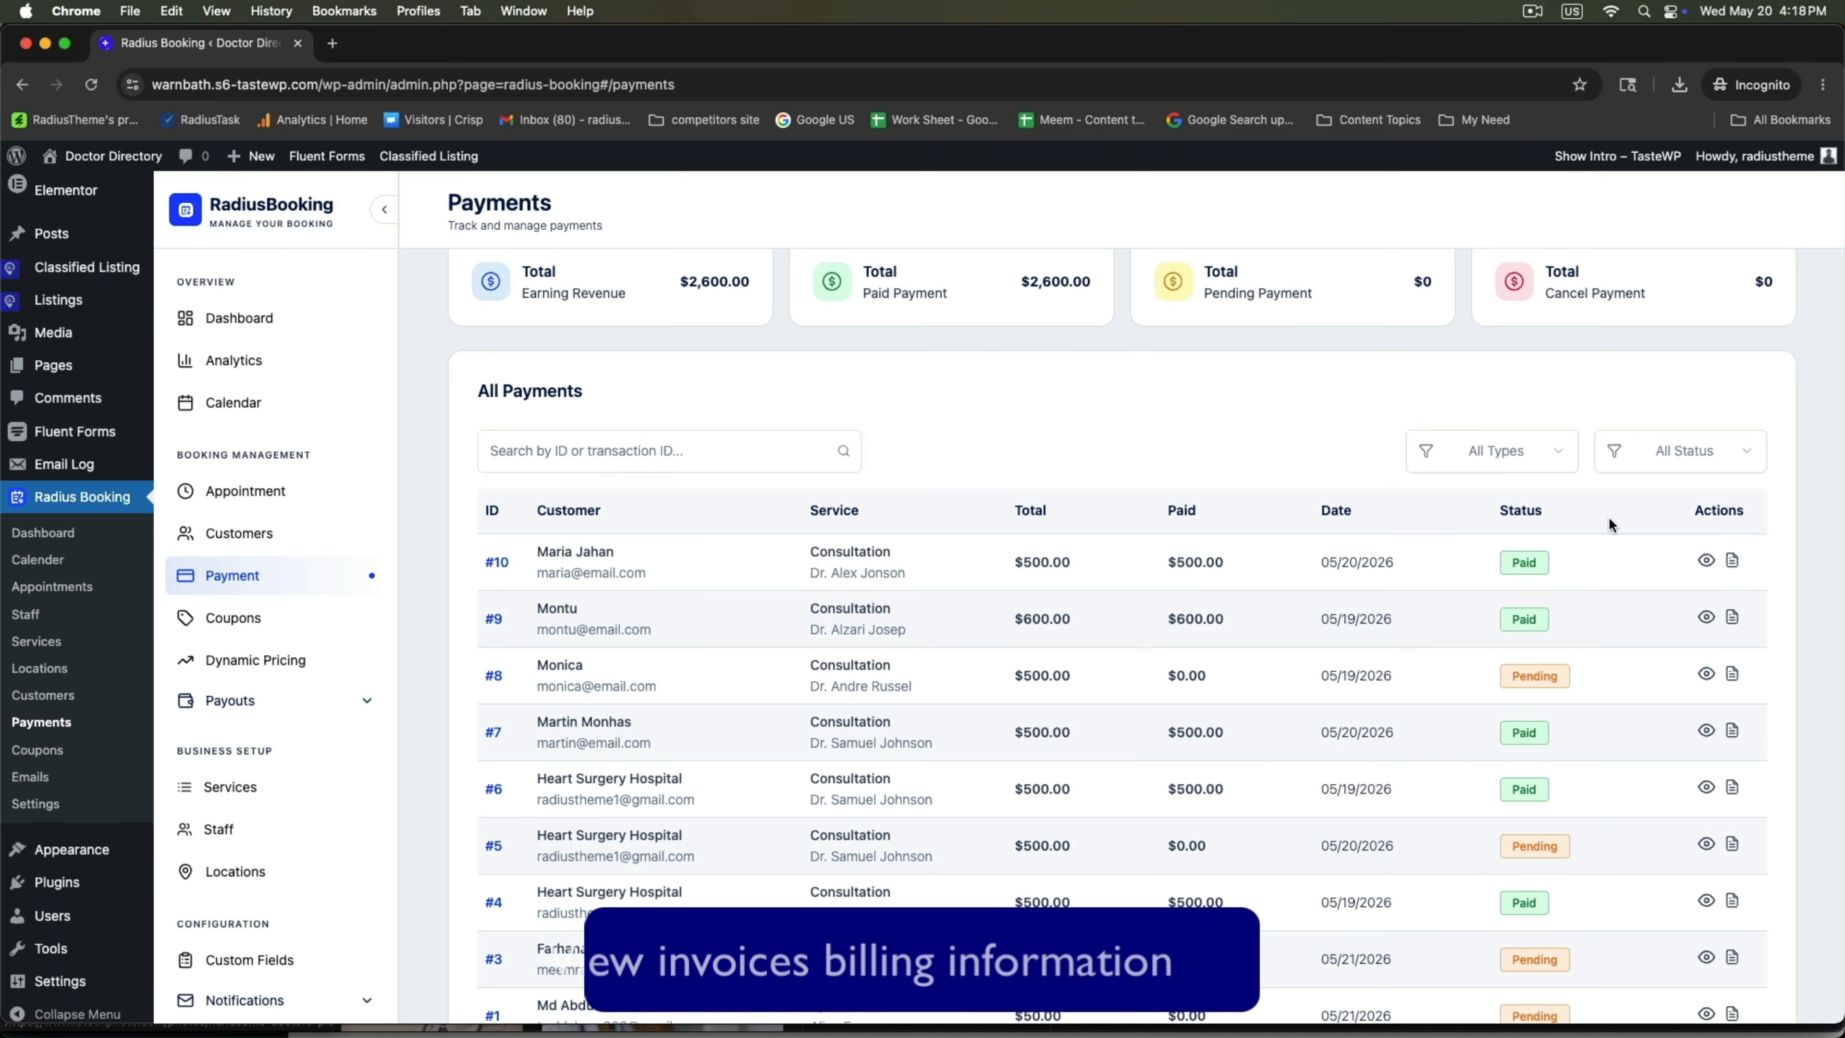
Reload the doctor's dashboard in Safari and check its Total Earnings.
mouse_move(364, 1035)
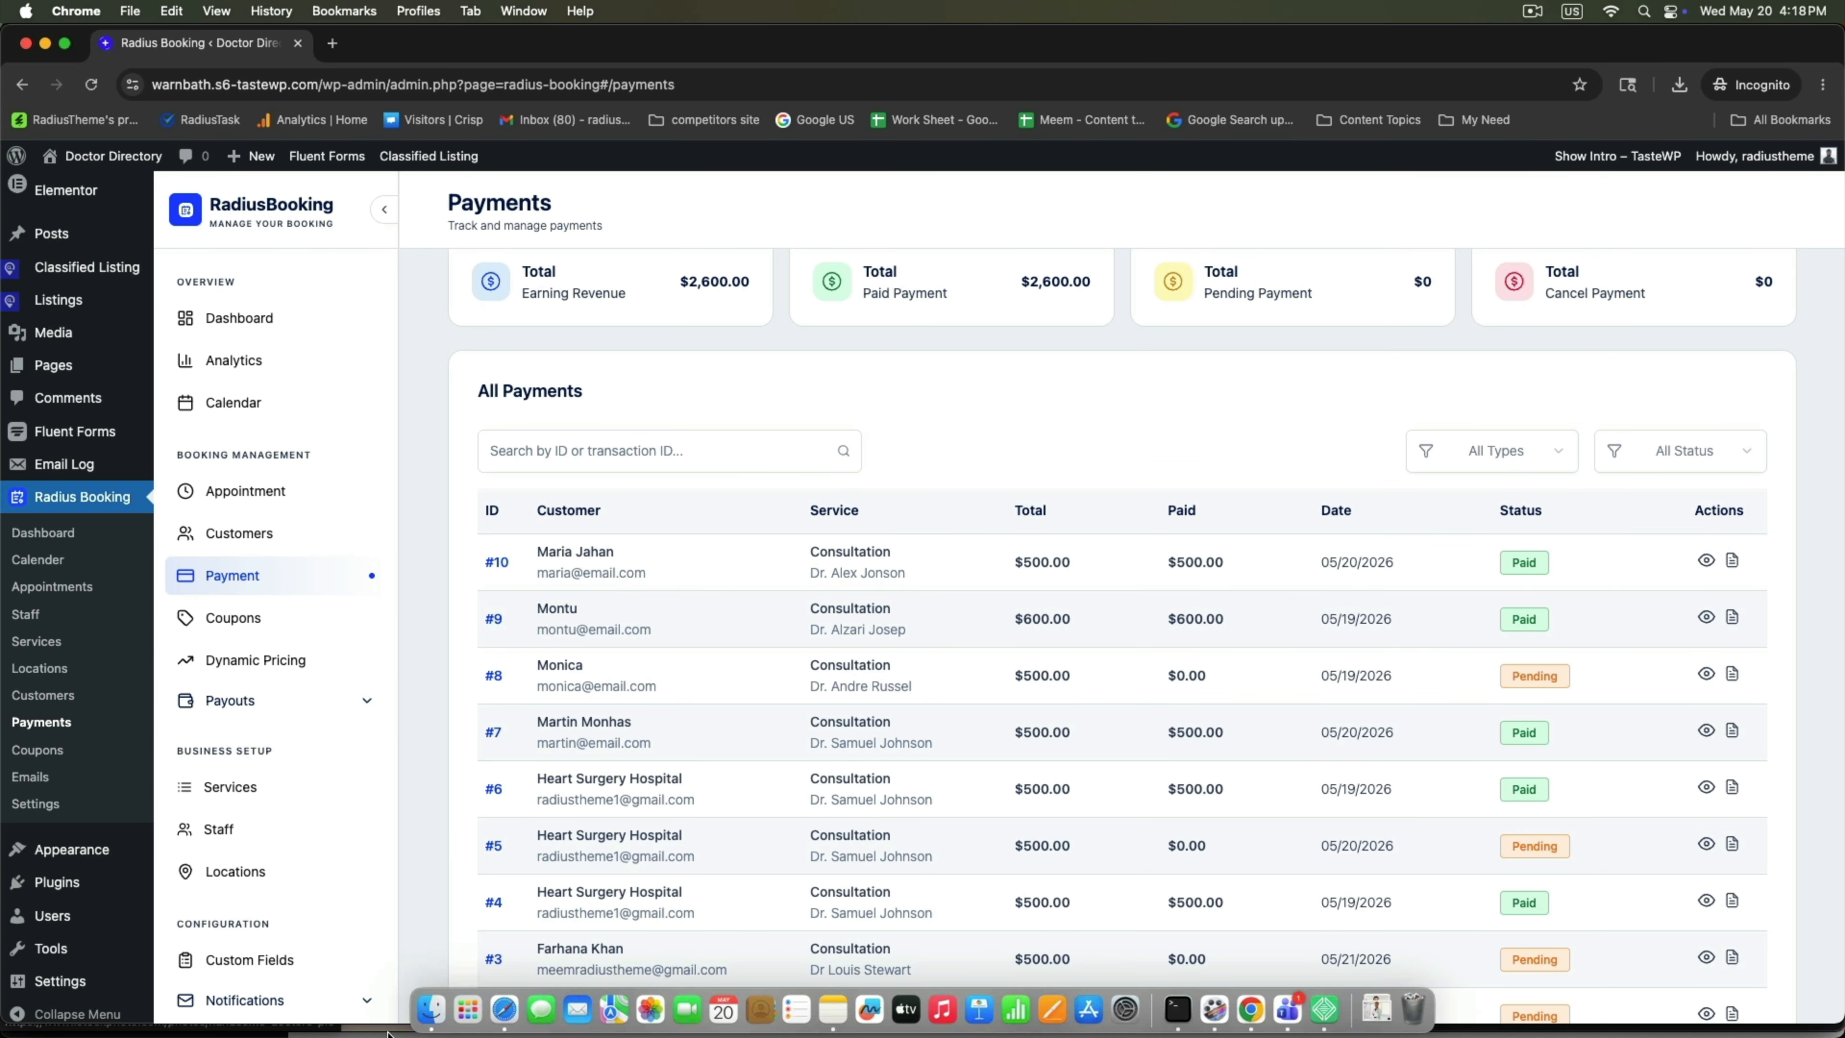
left_click(504, 1008)
right_click(602, 678)
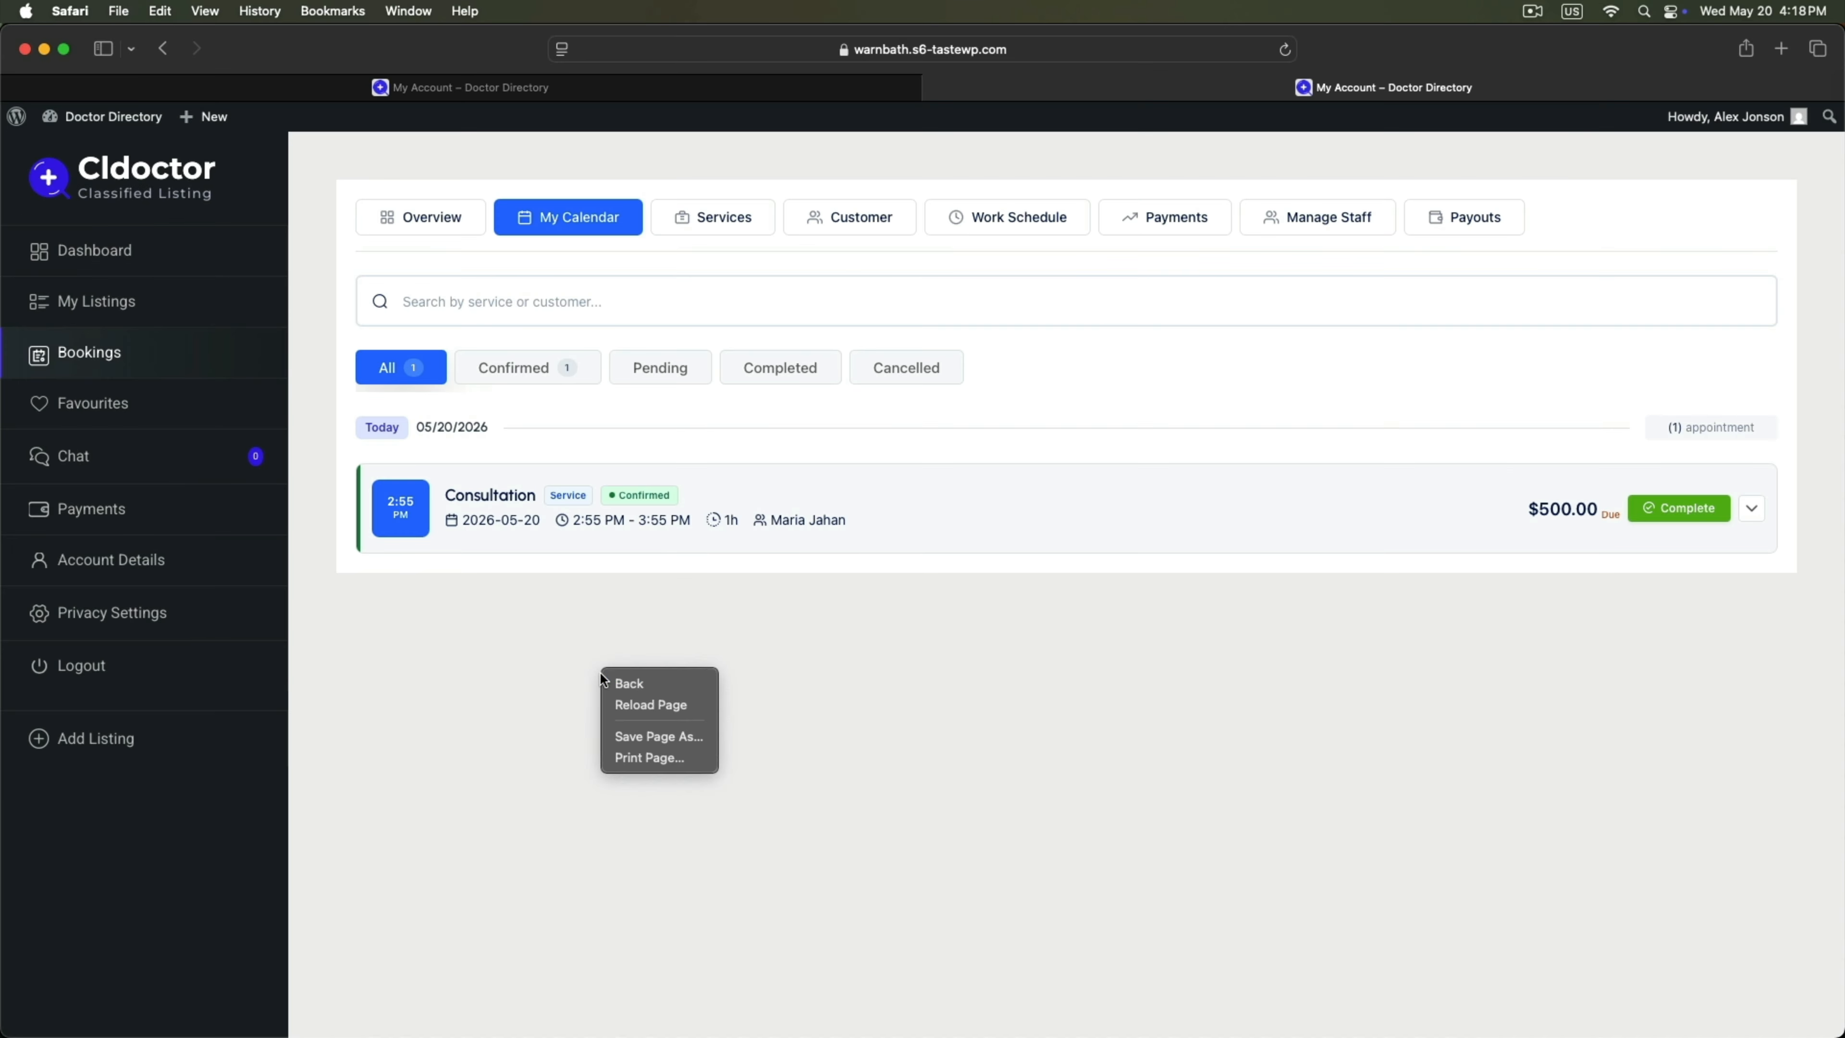
left_click(640, 705)
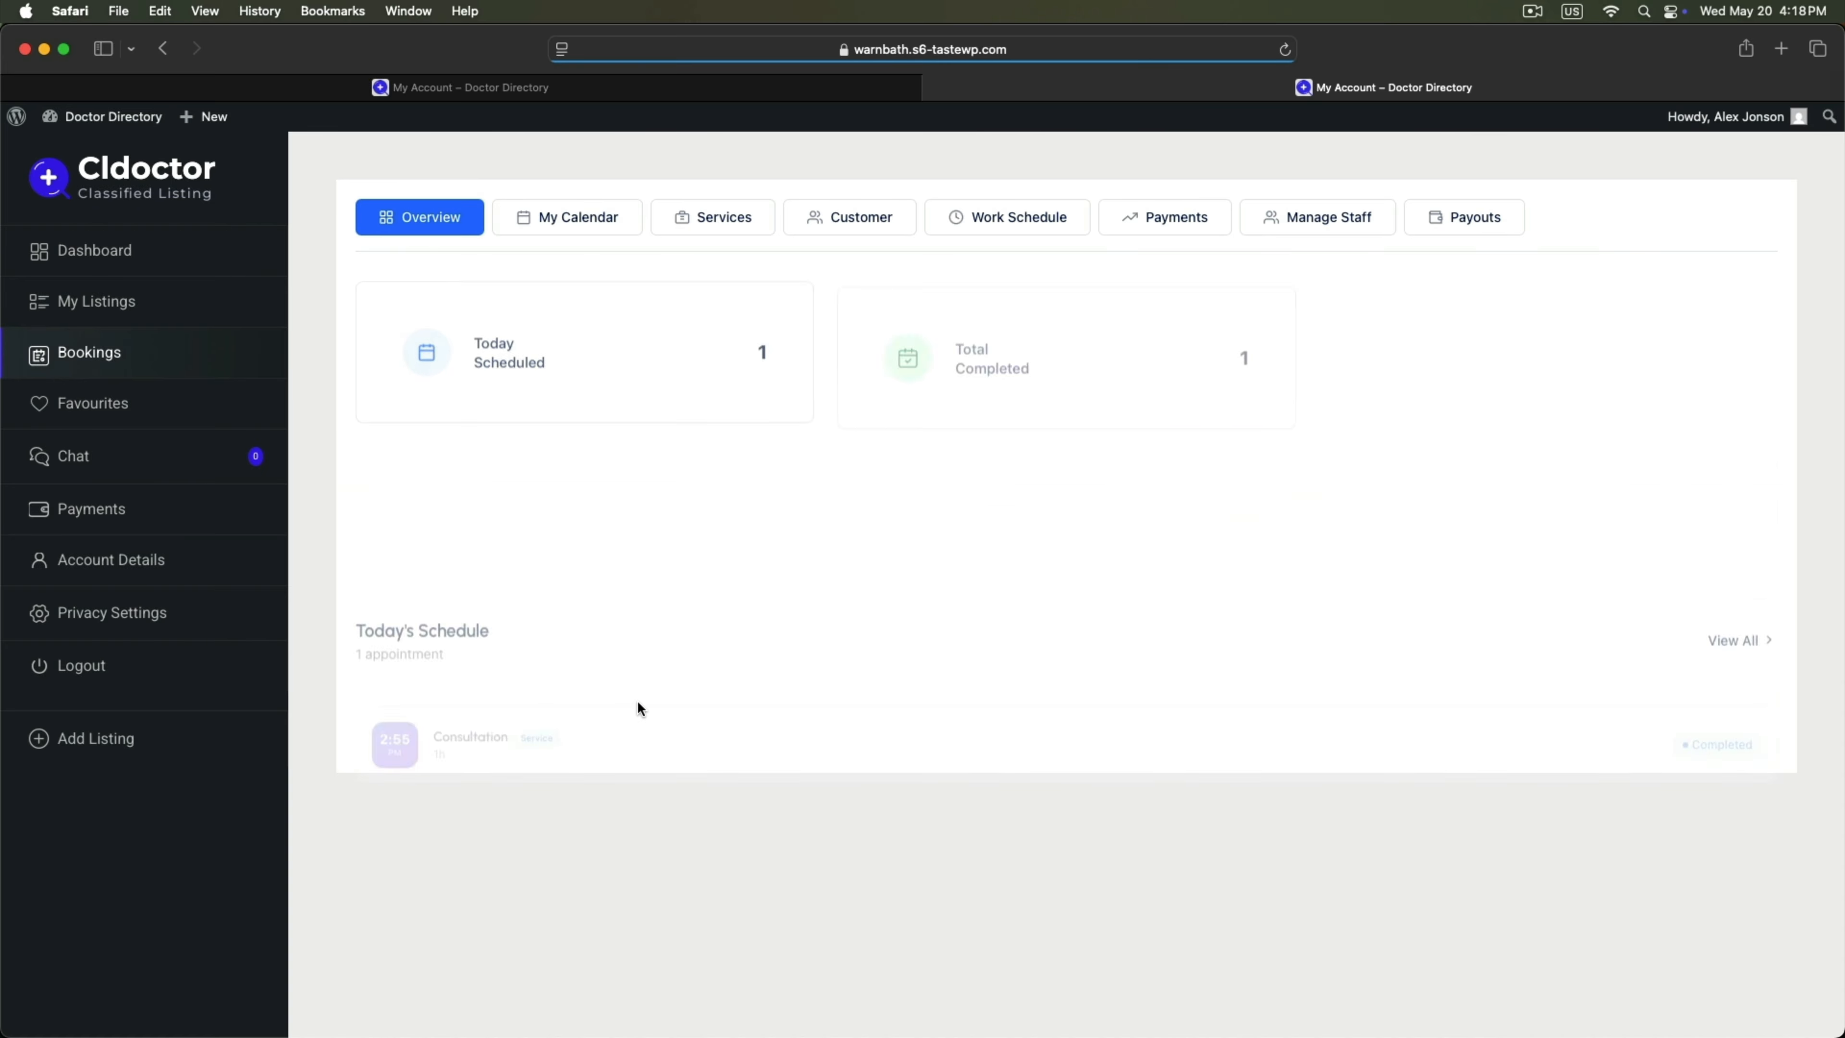
scroll(518, 465, "down", 2)
scroll(520, 476, "up", 2)
scroll(519, 476, "down", 1)
scroll(520, 476, "up", 2)
scroll(520, 476, "down", 2)
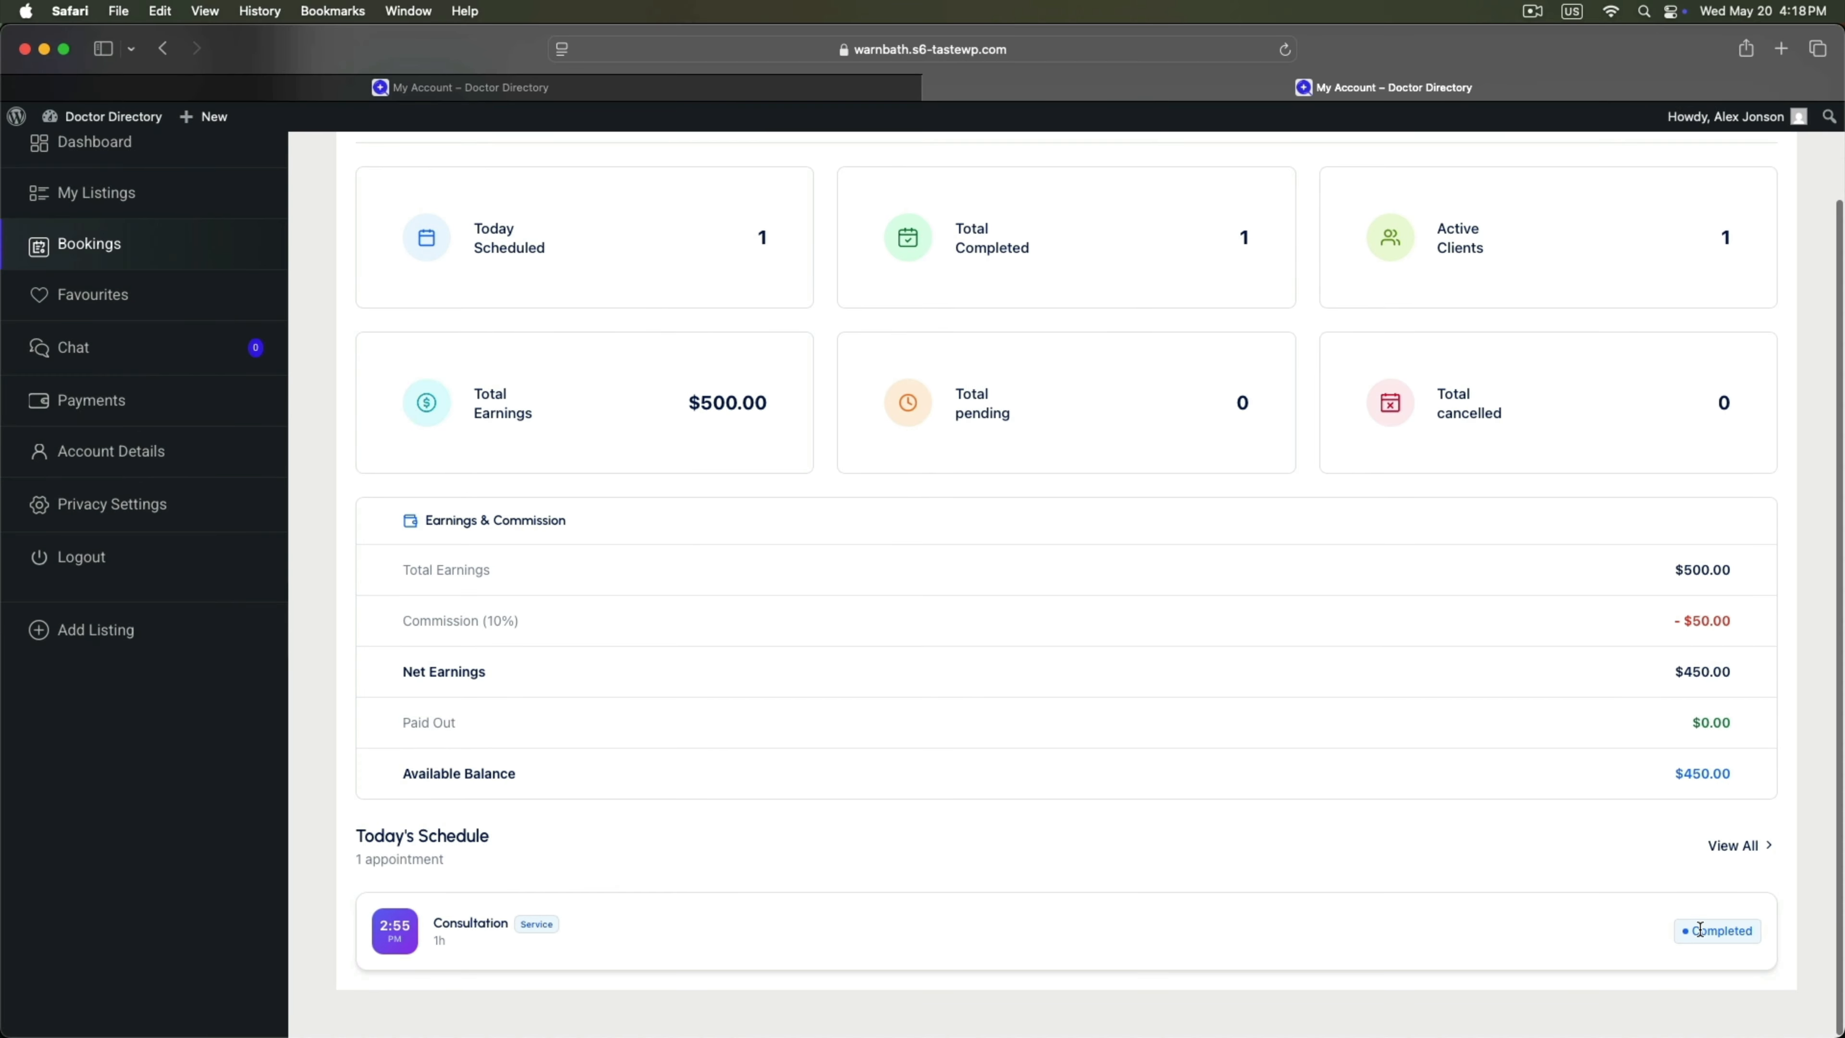
scroll(482, 466, "up", 2)
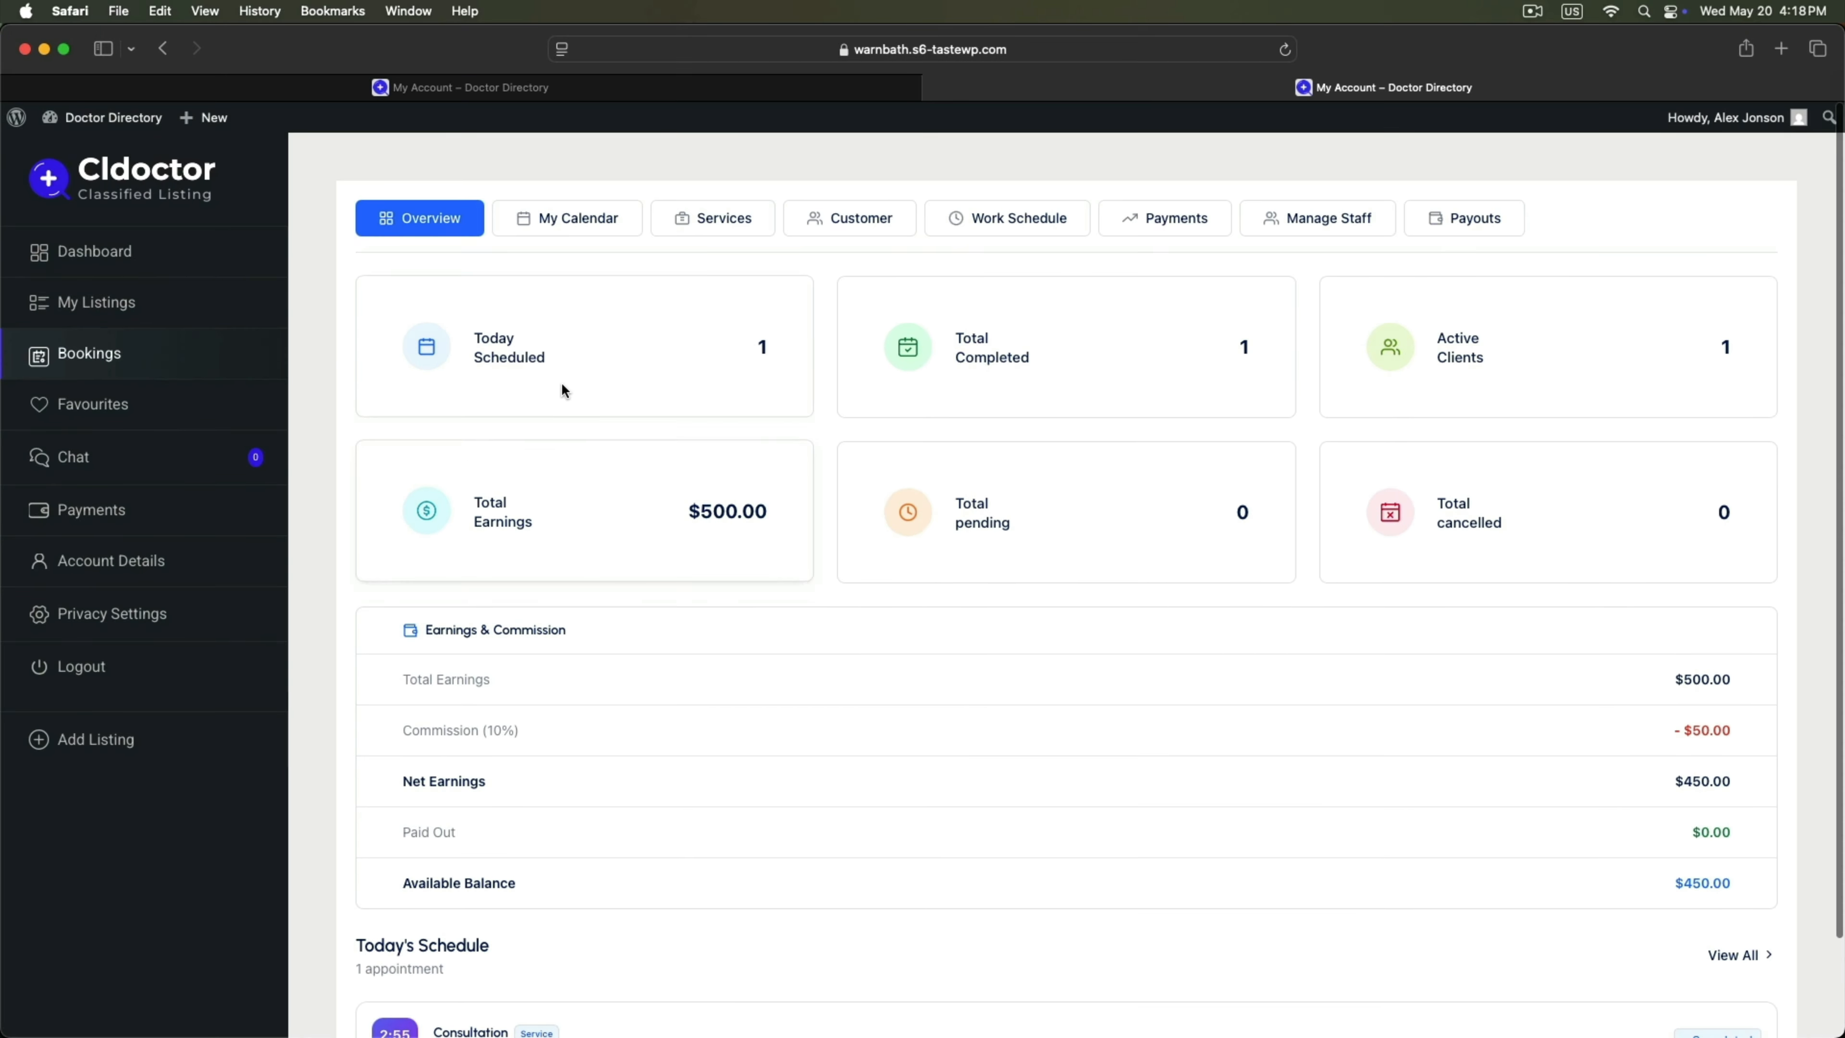
left_click_drag(481, 501, 598, 543)
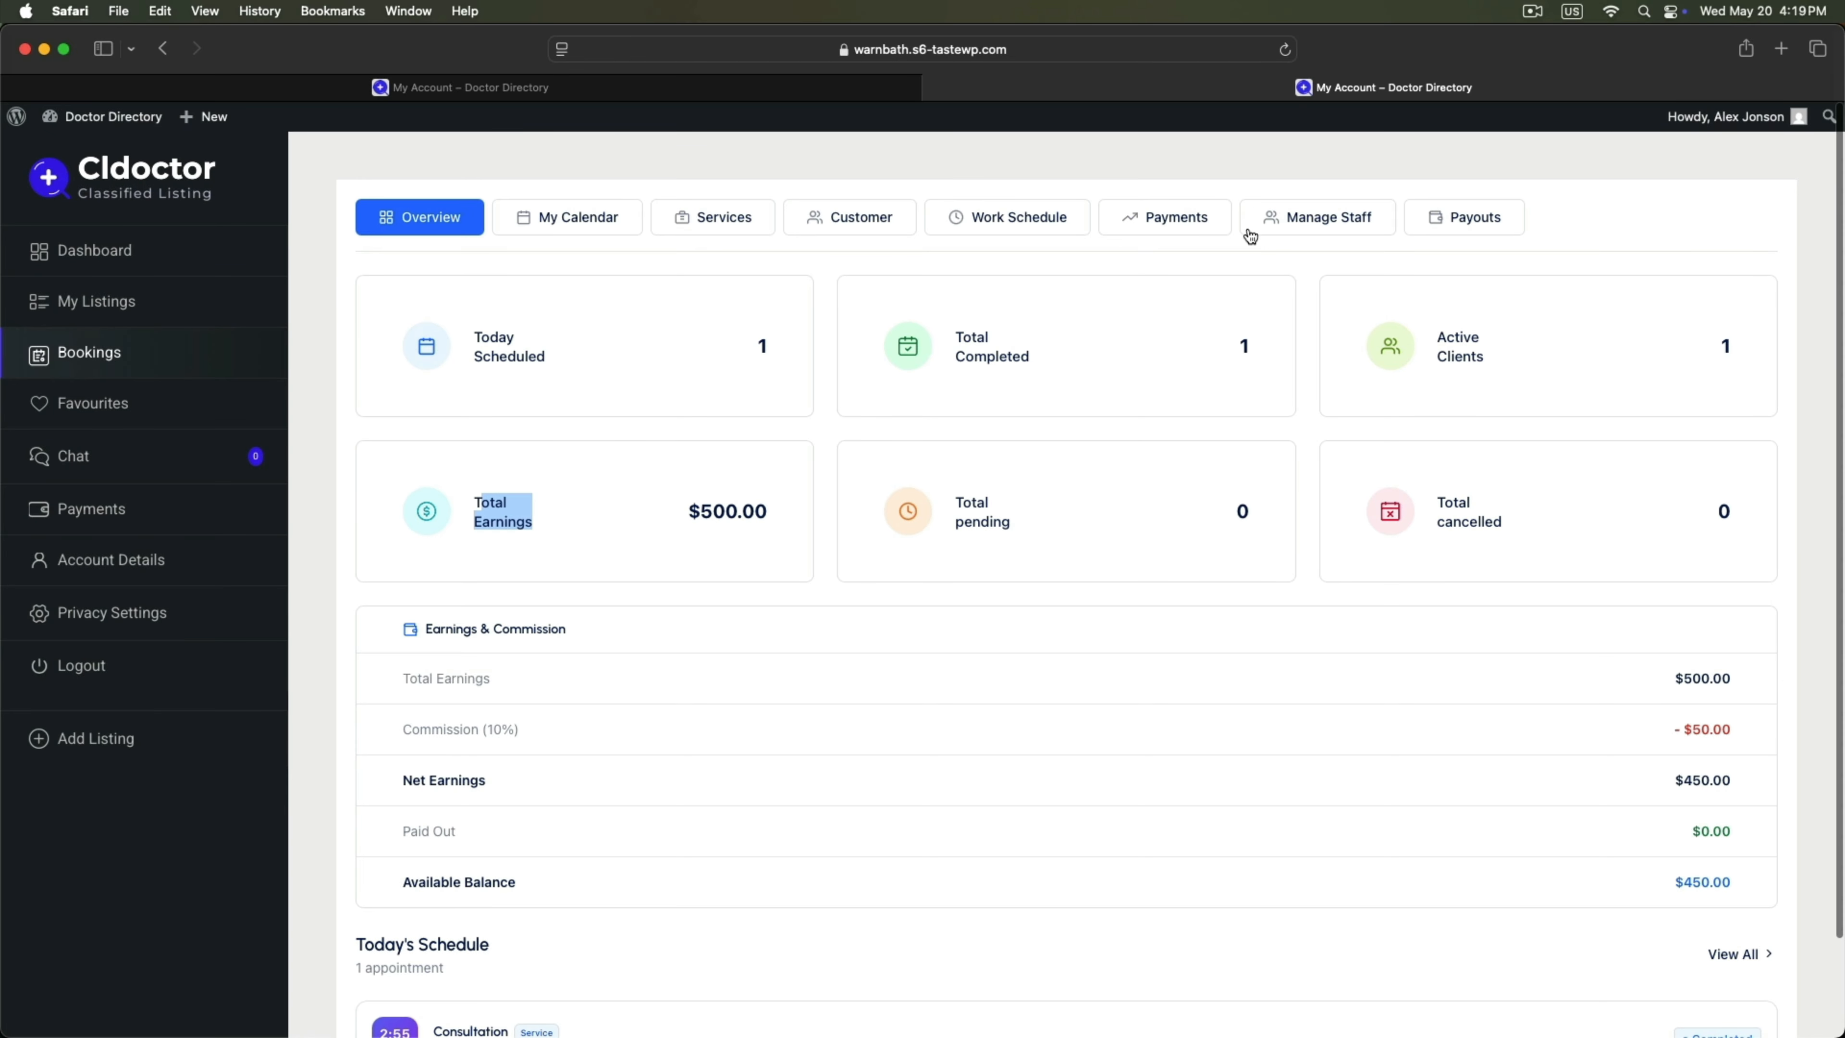
Browse the Services, Payments and Payouts tabs, checking $500.00 total and $450.00 net earnings.
left_click(685, 226)
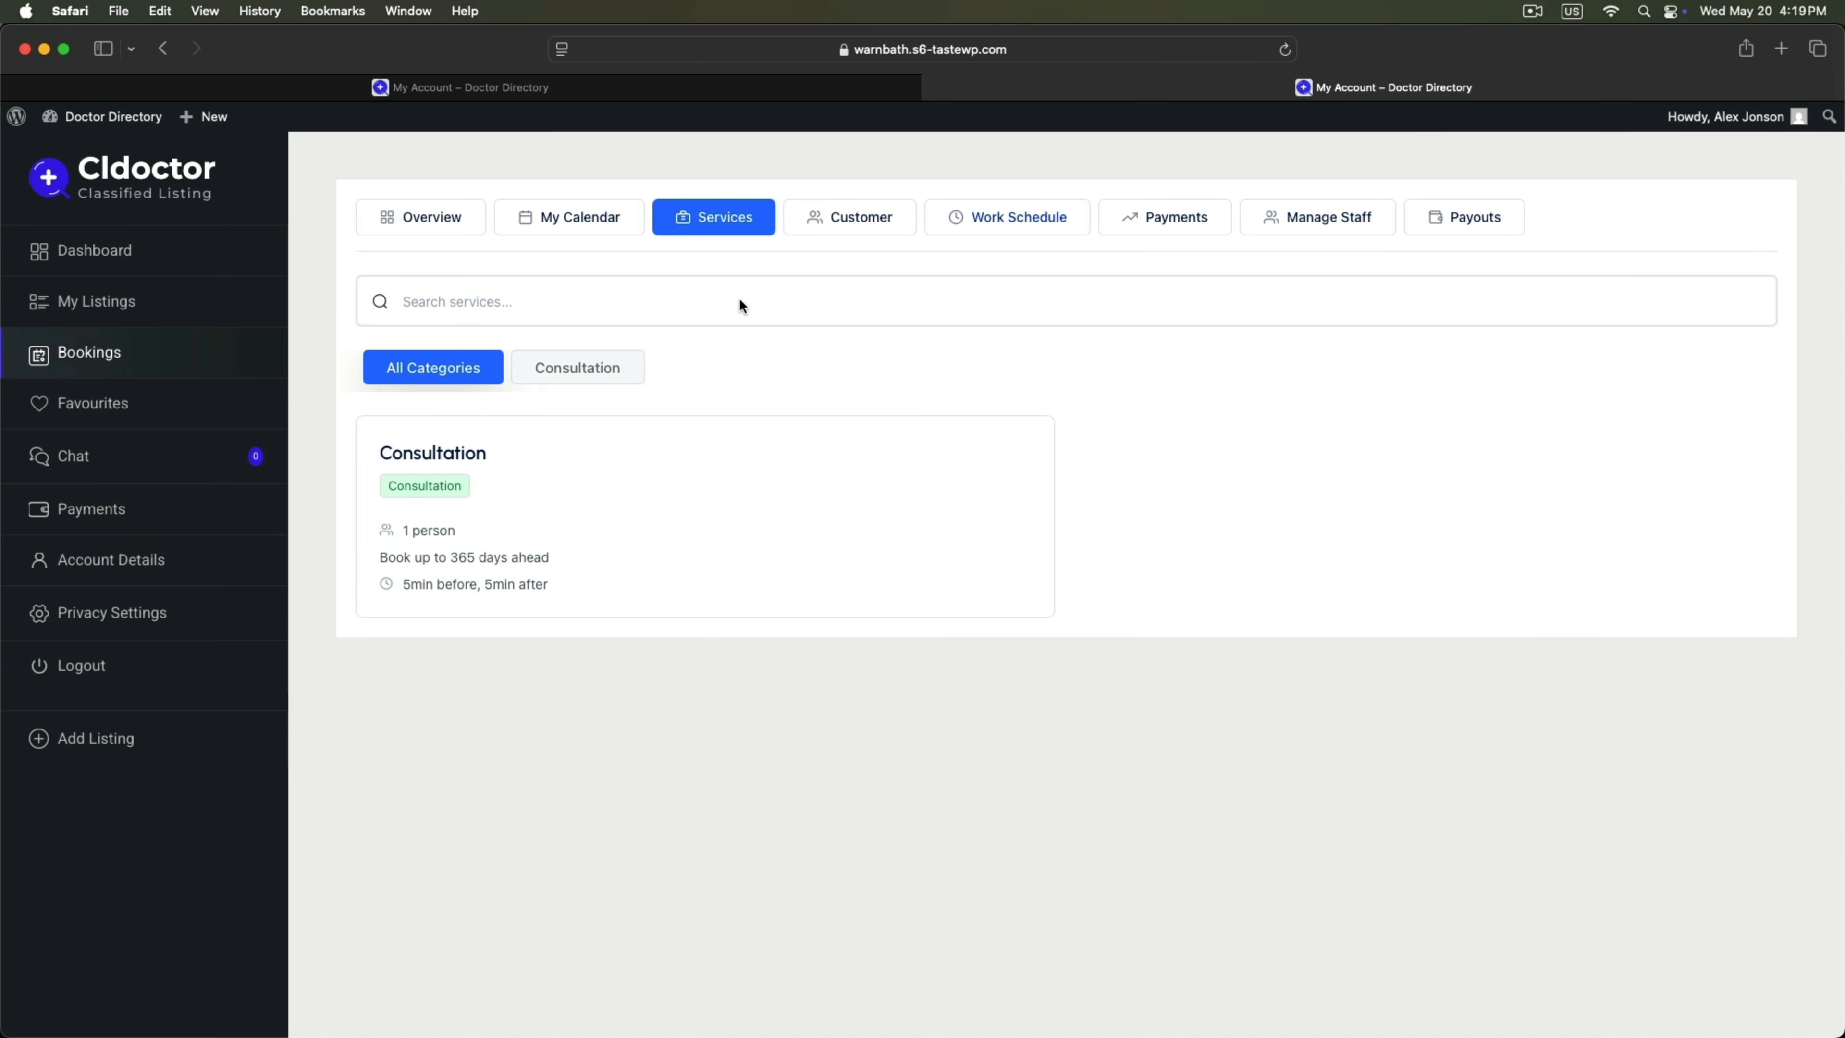
left_click(1482, 226)
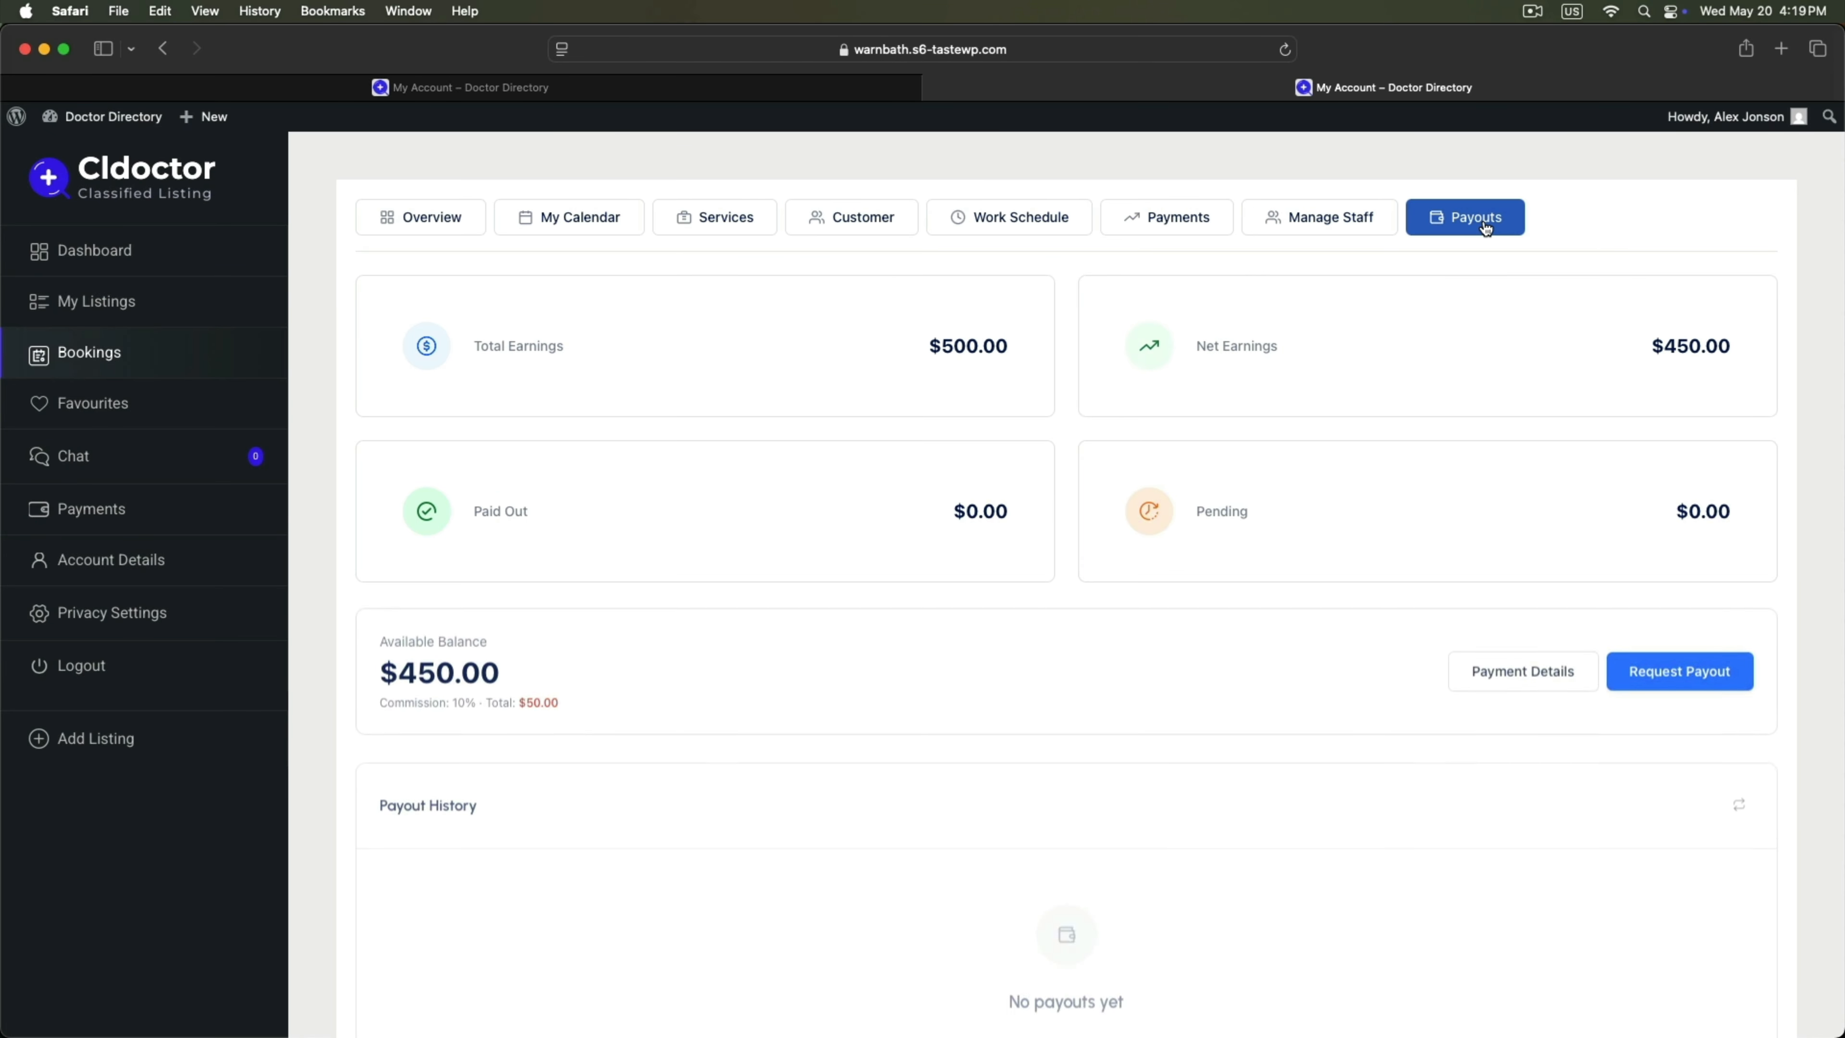
left_click(1198, 225)
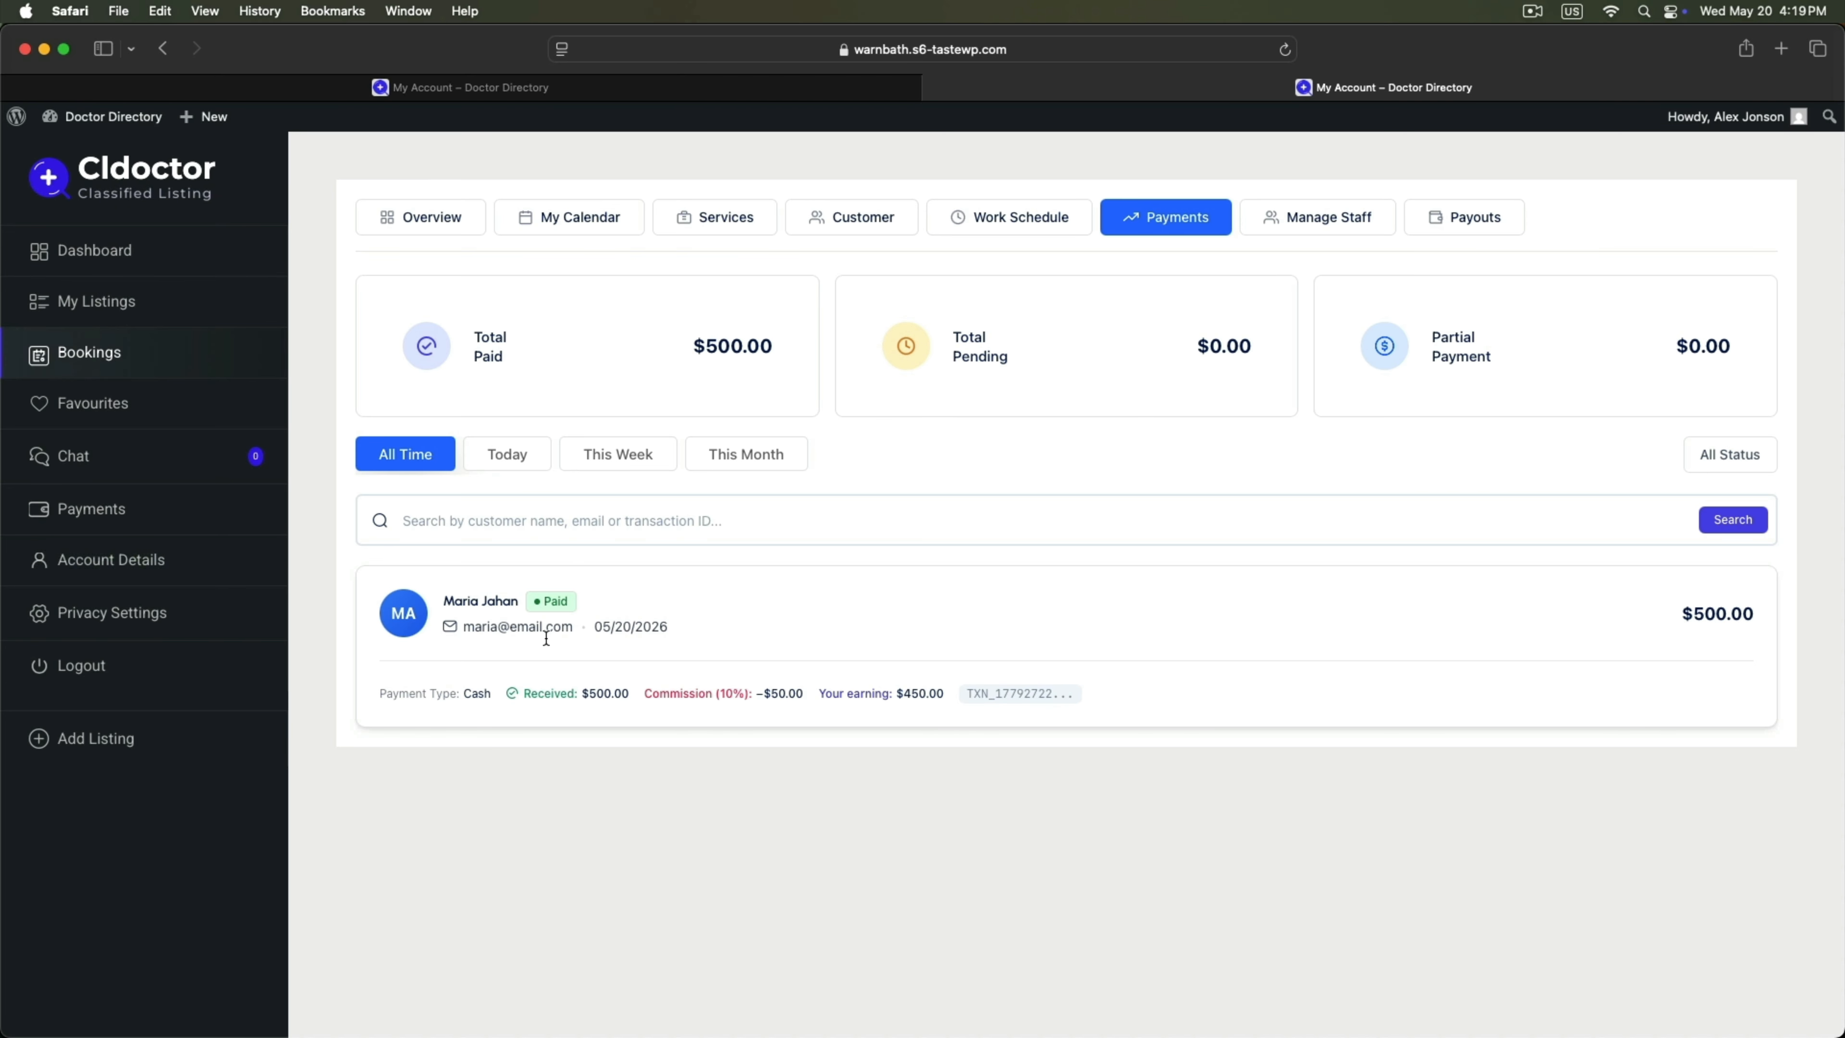
left_click(1465, 228)
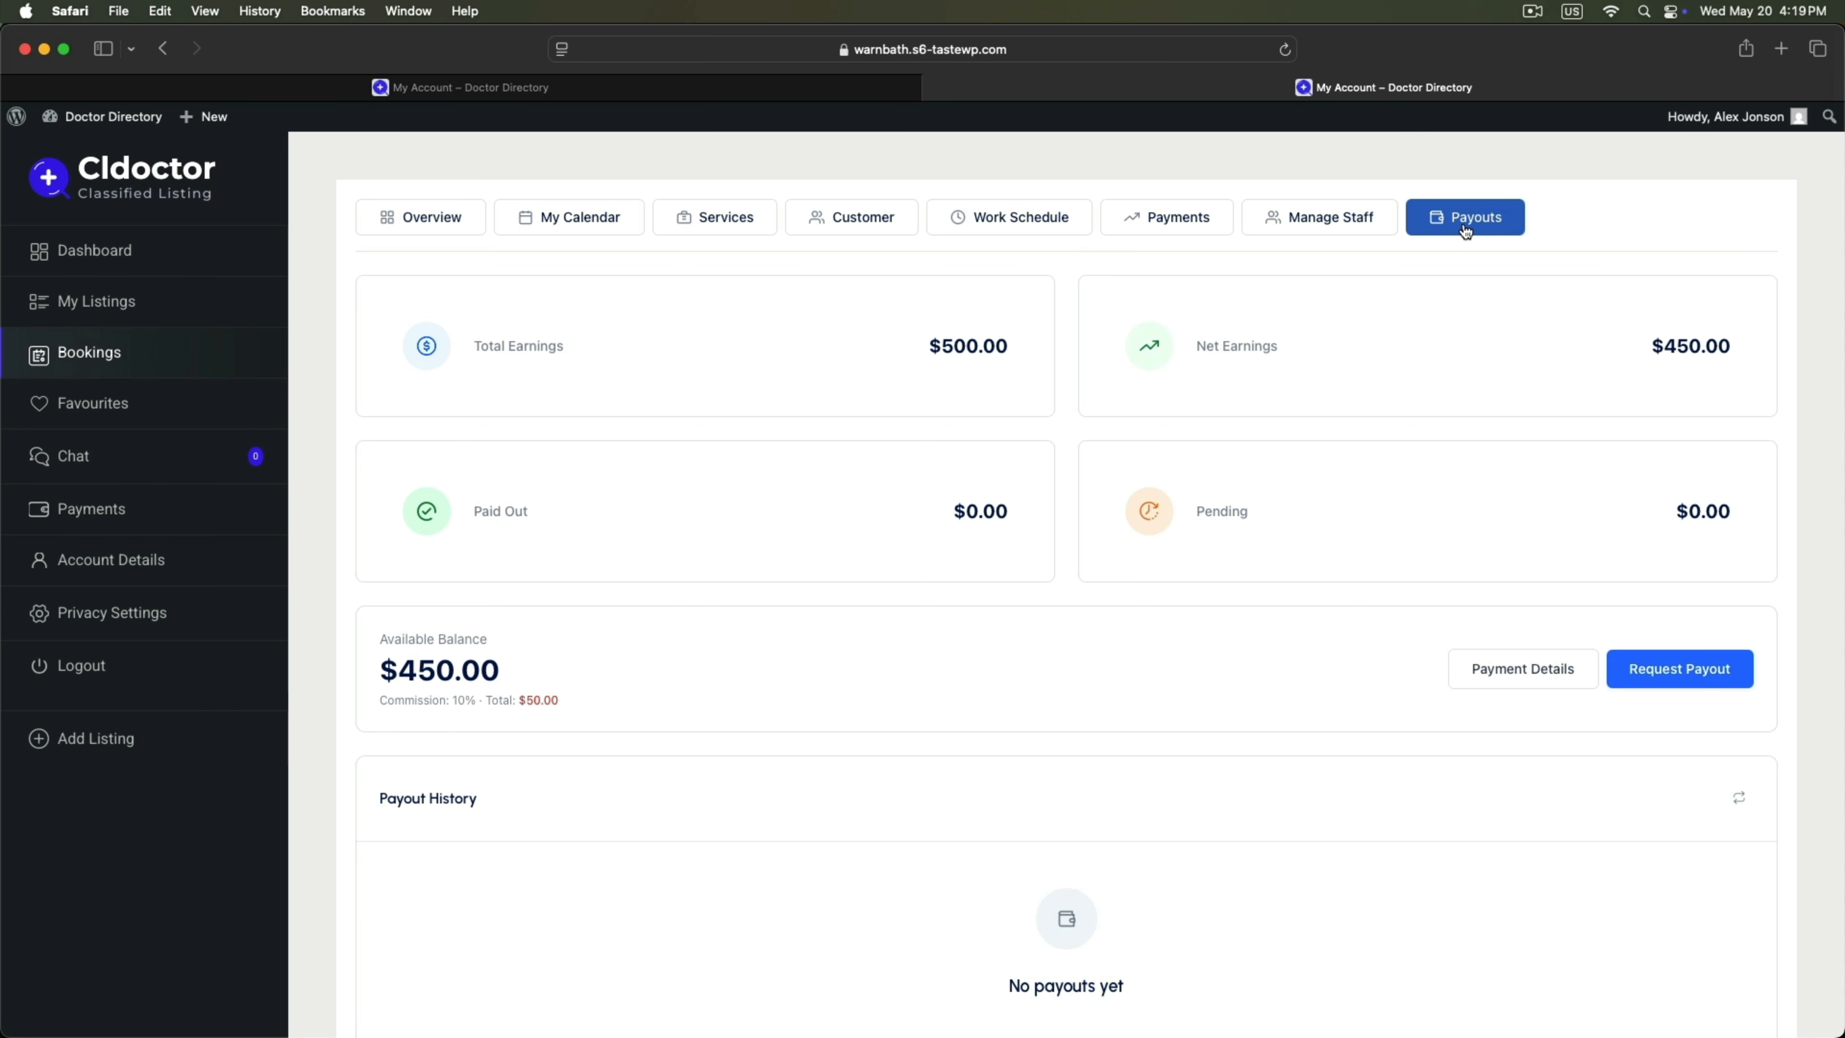
scroll(1066, 658, "down", 2)
scroll(1066, 657, "up", 2)
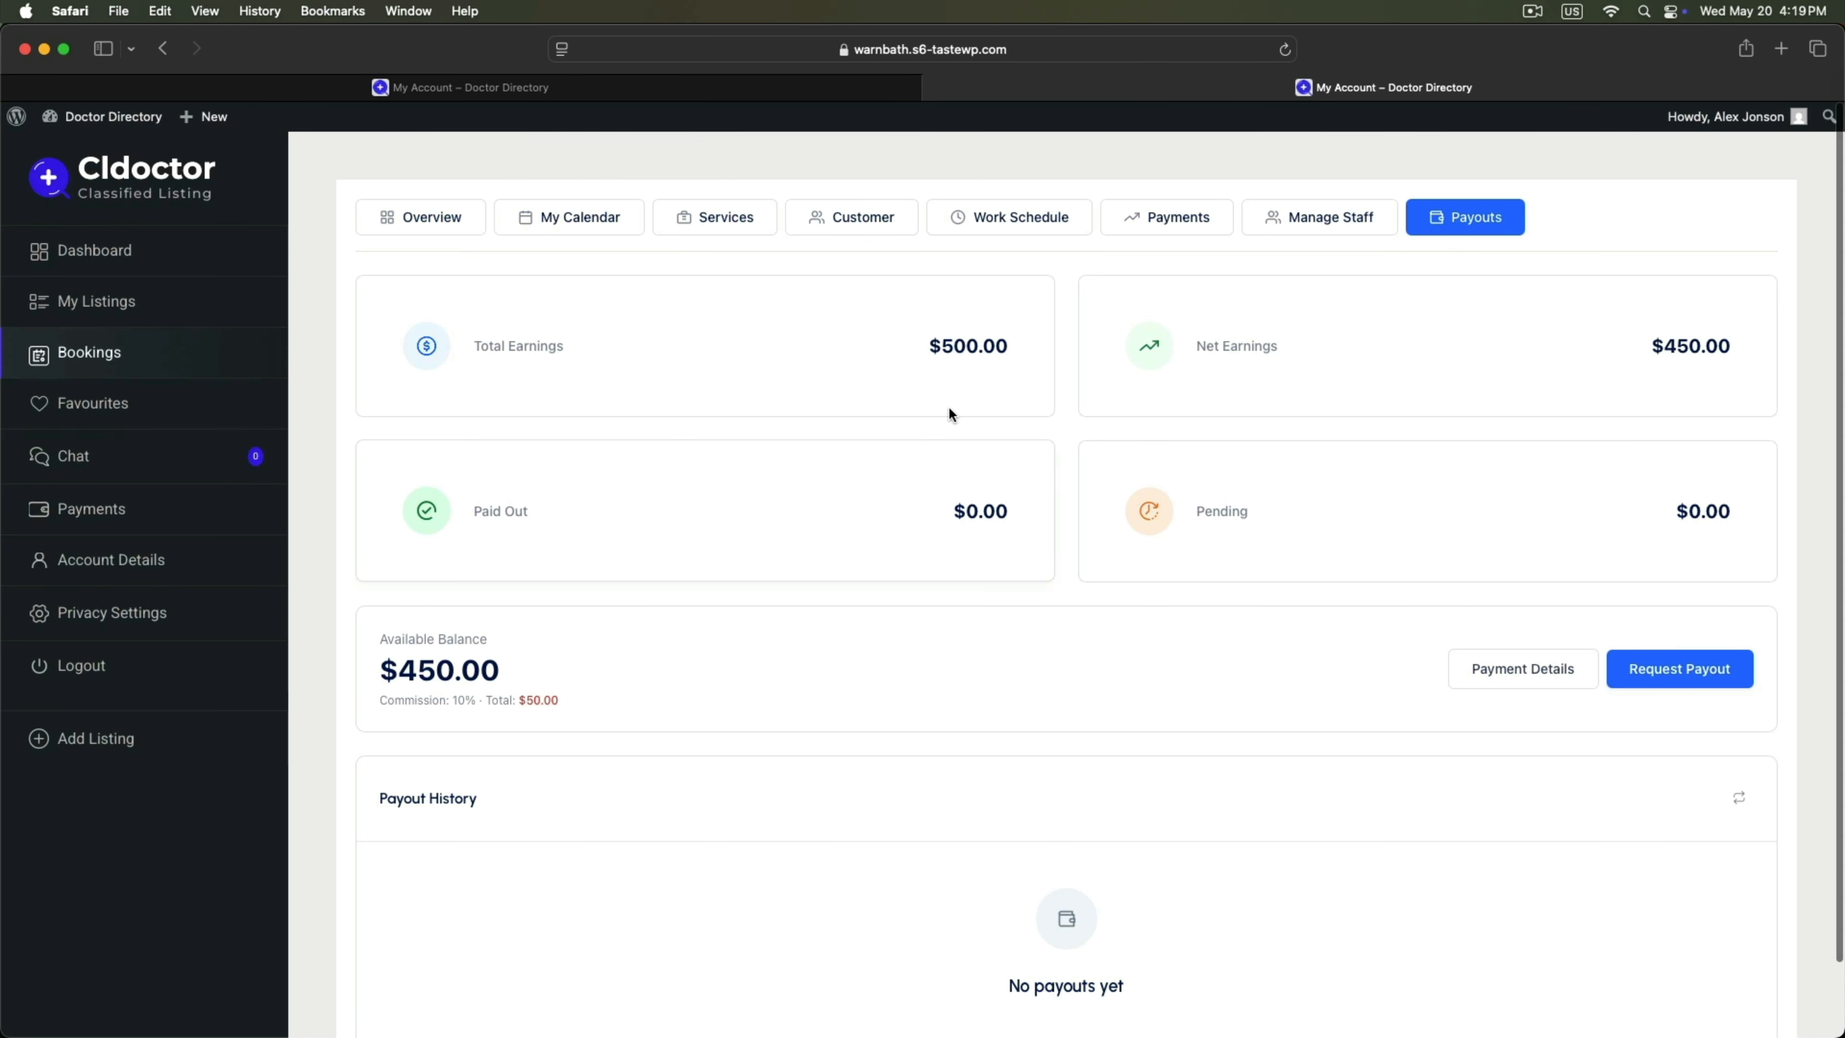
left_click_drag(469, 346, 1031, 349)
left_click(1249, 345)
left_click_drag(1249, 345, 1740, 343)
left_click(1657, 371)
Submit a $300 cash payout request with the note 'Need'.
left_click(1644, 670)
scroll(840, 762, "down", 5)
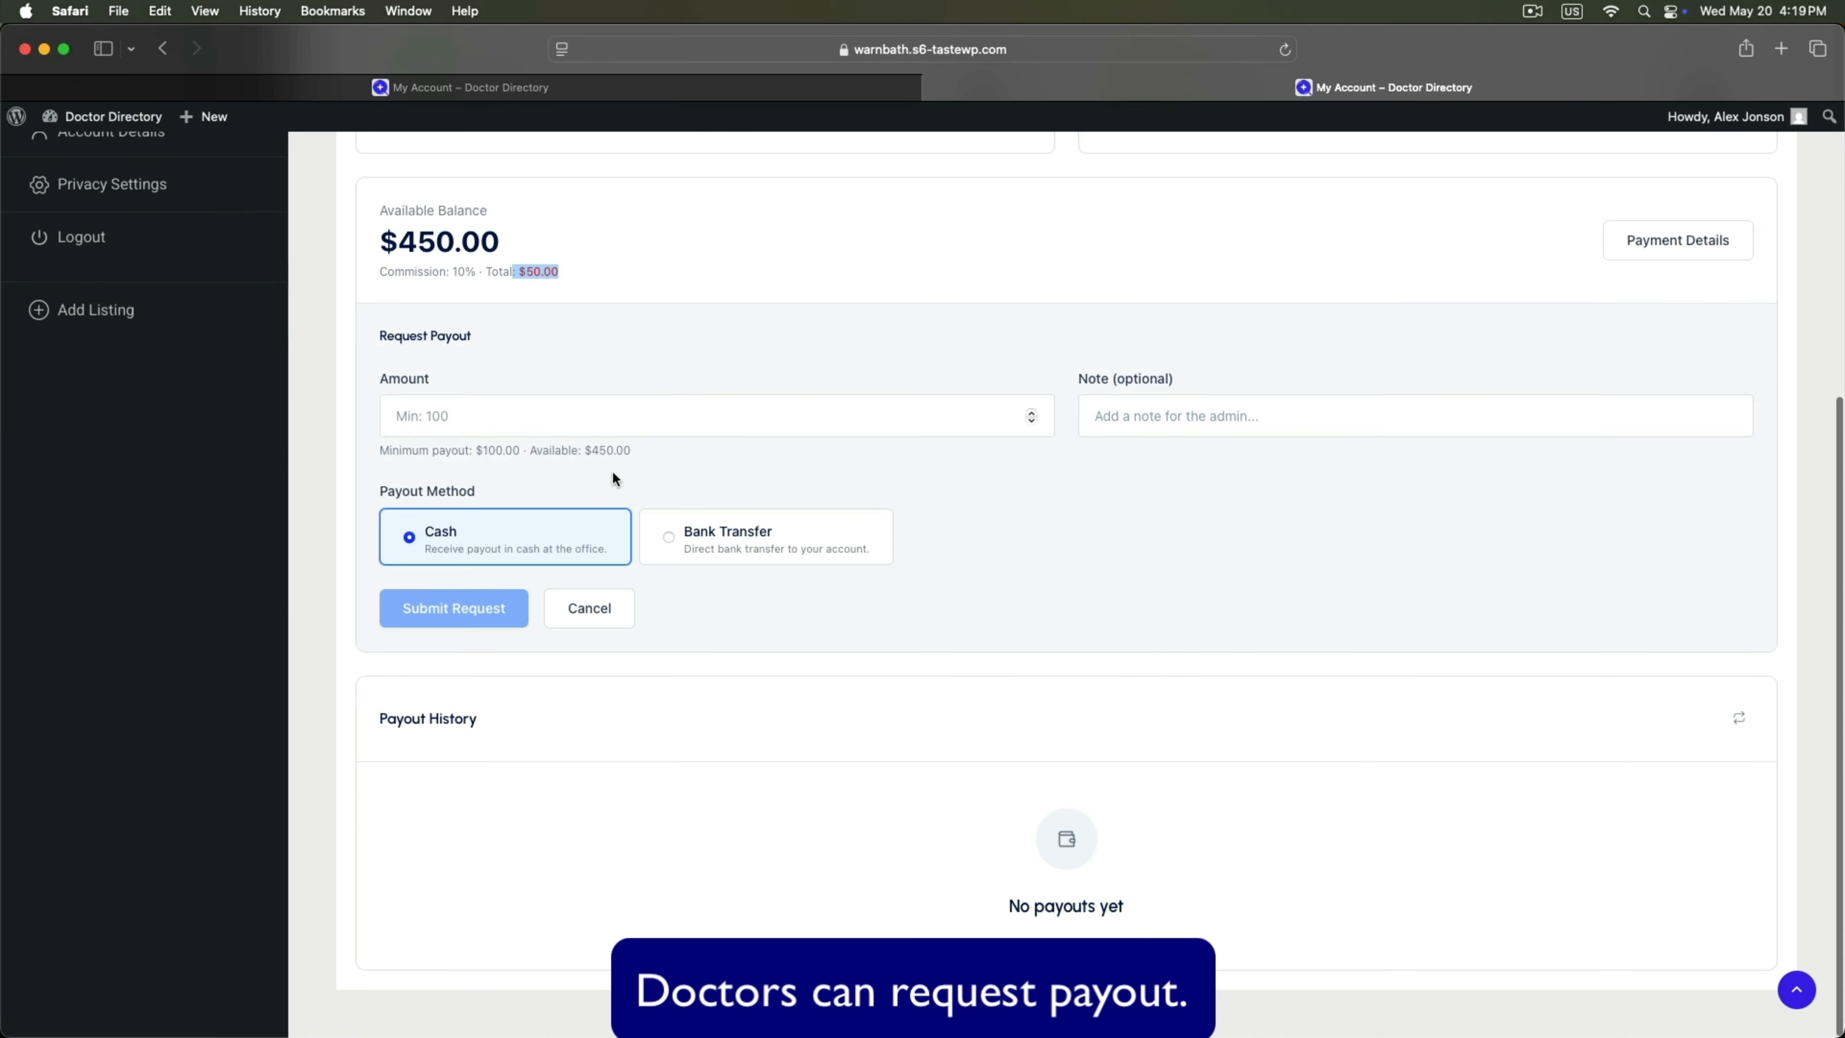
left_click(598, 416)
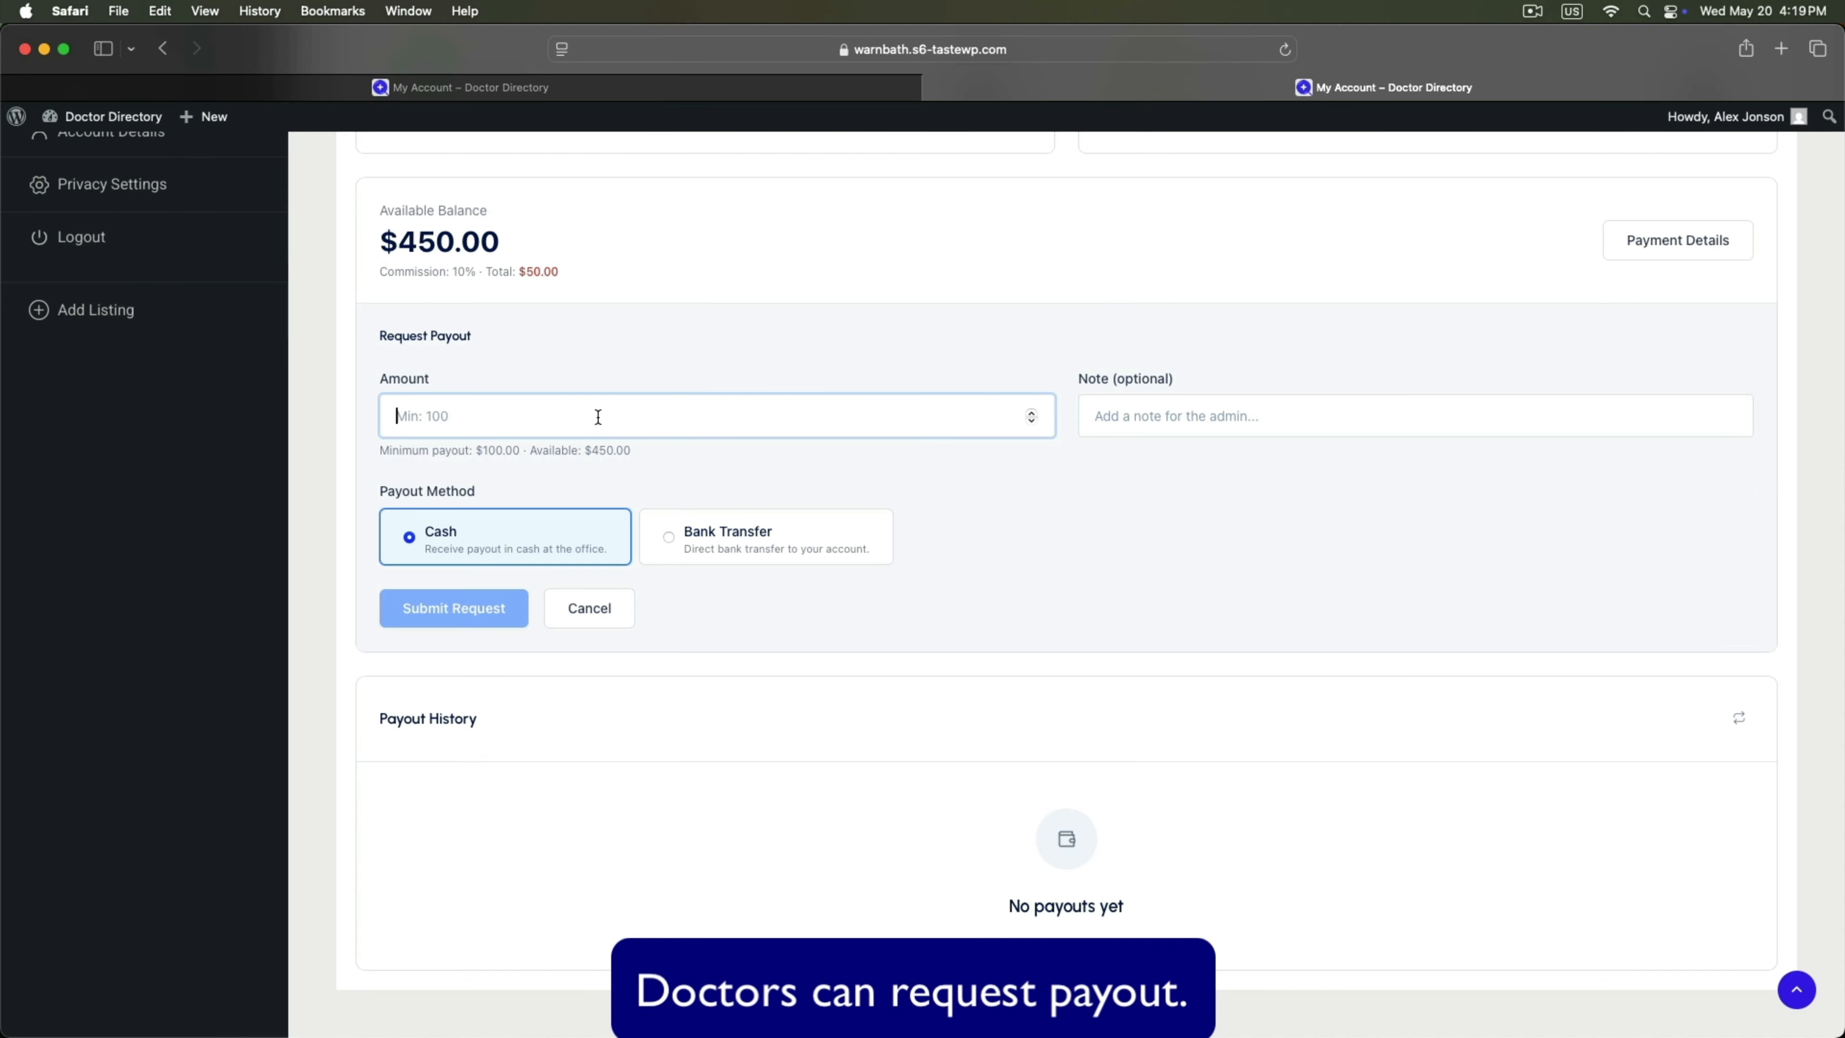
type("300")
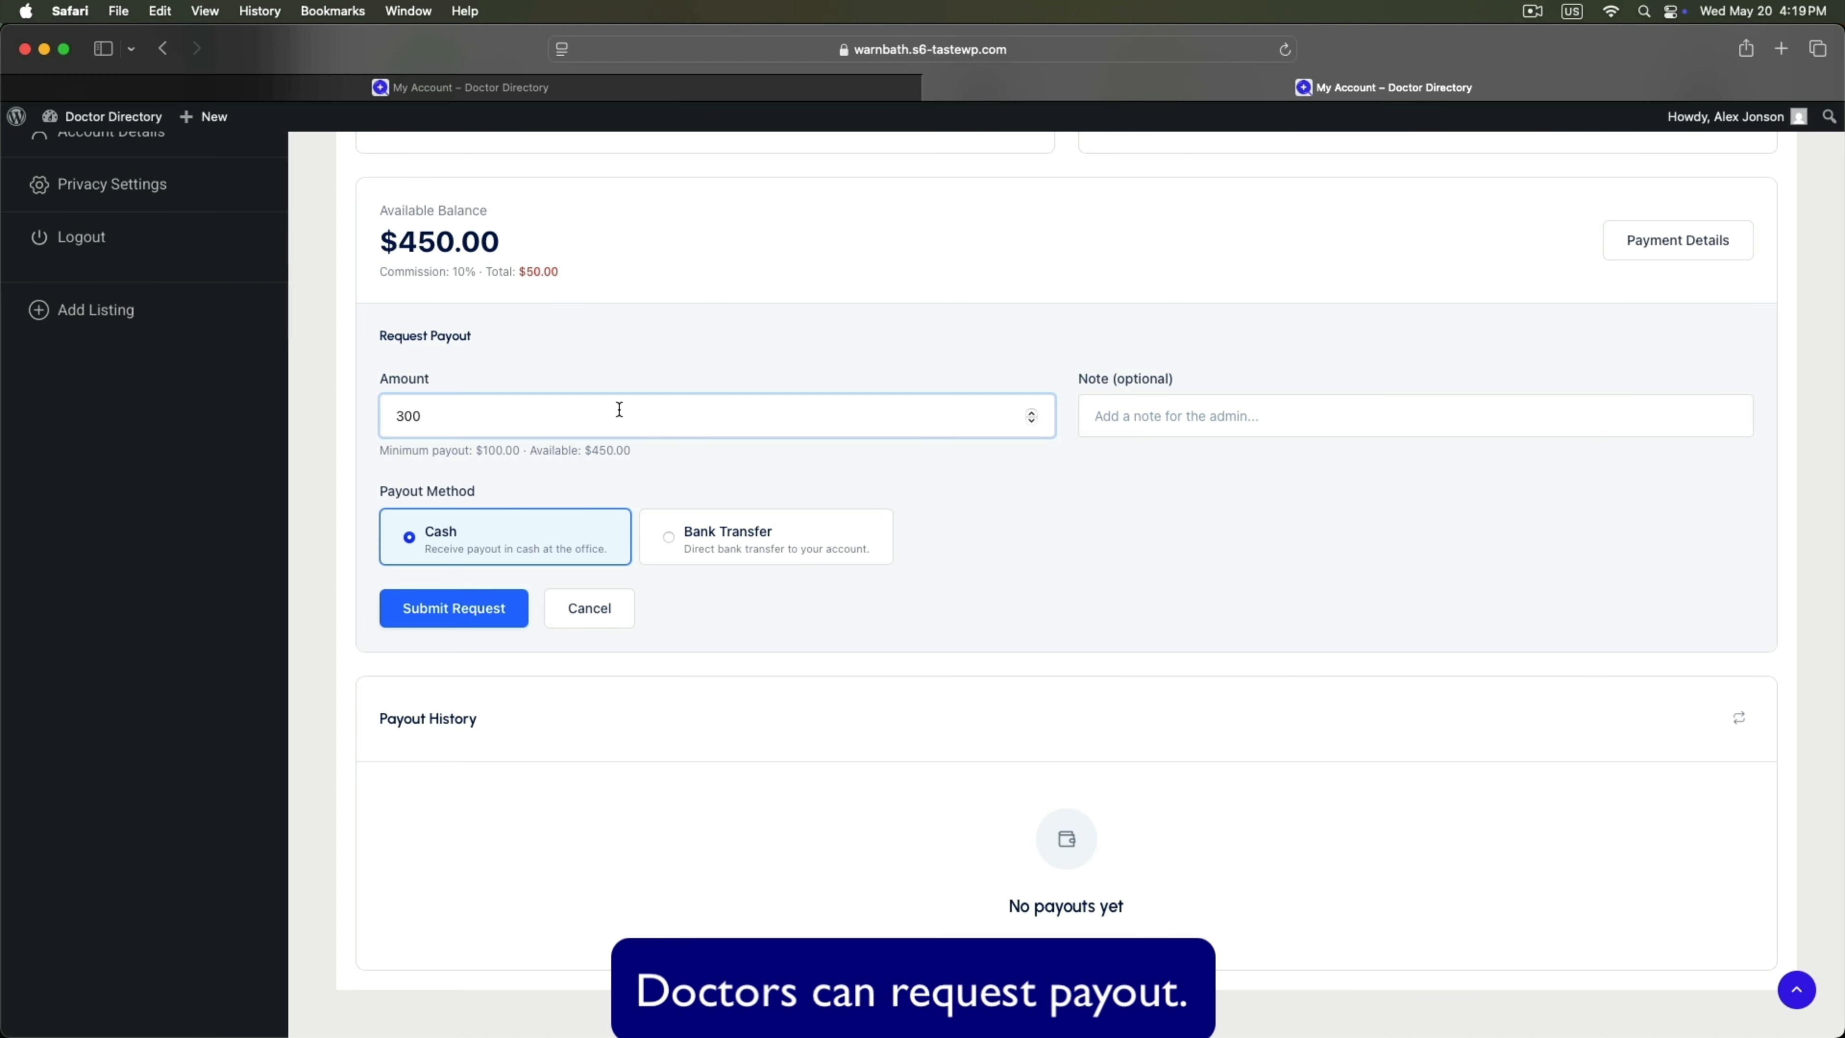
left_click(1170, 418)
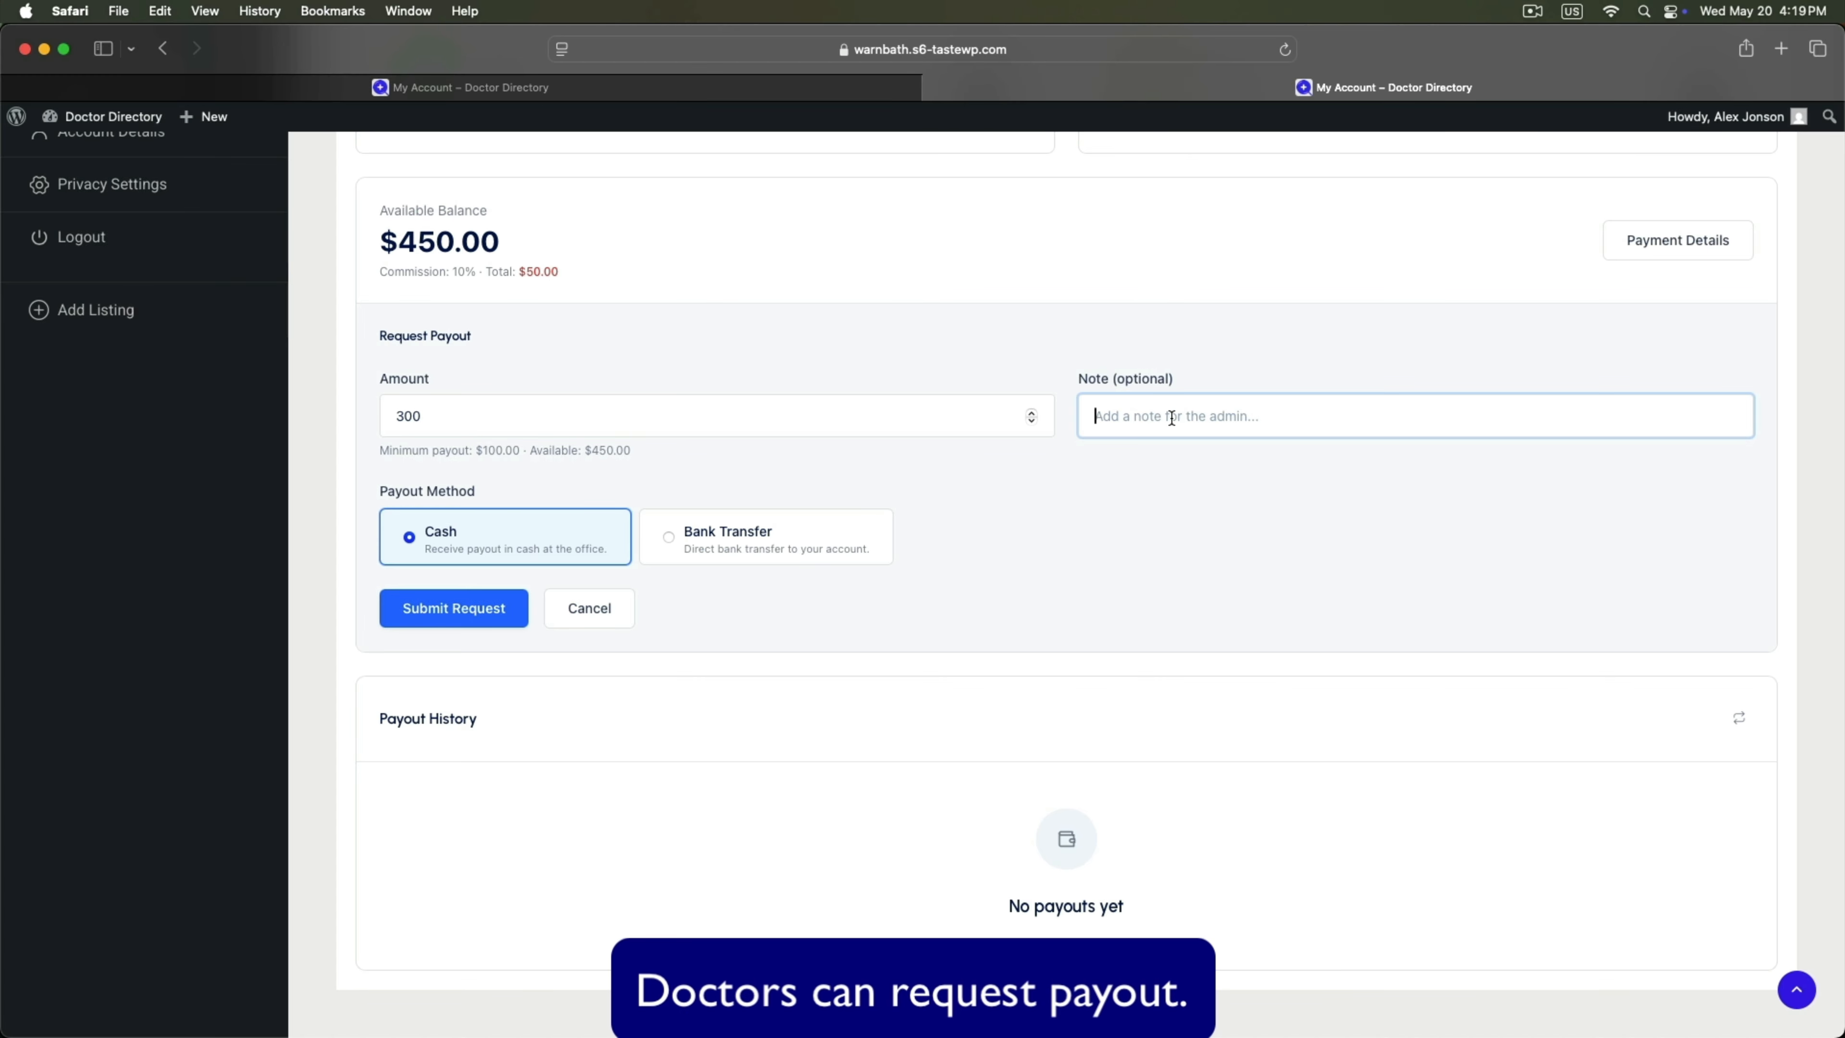
type("Need Payments")
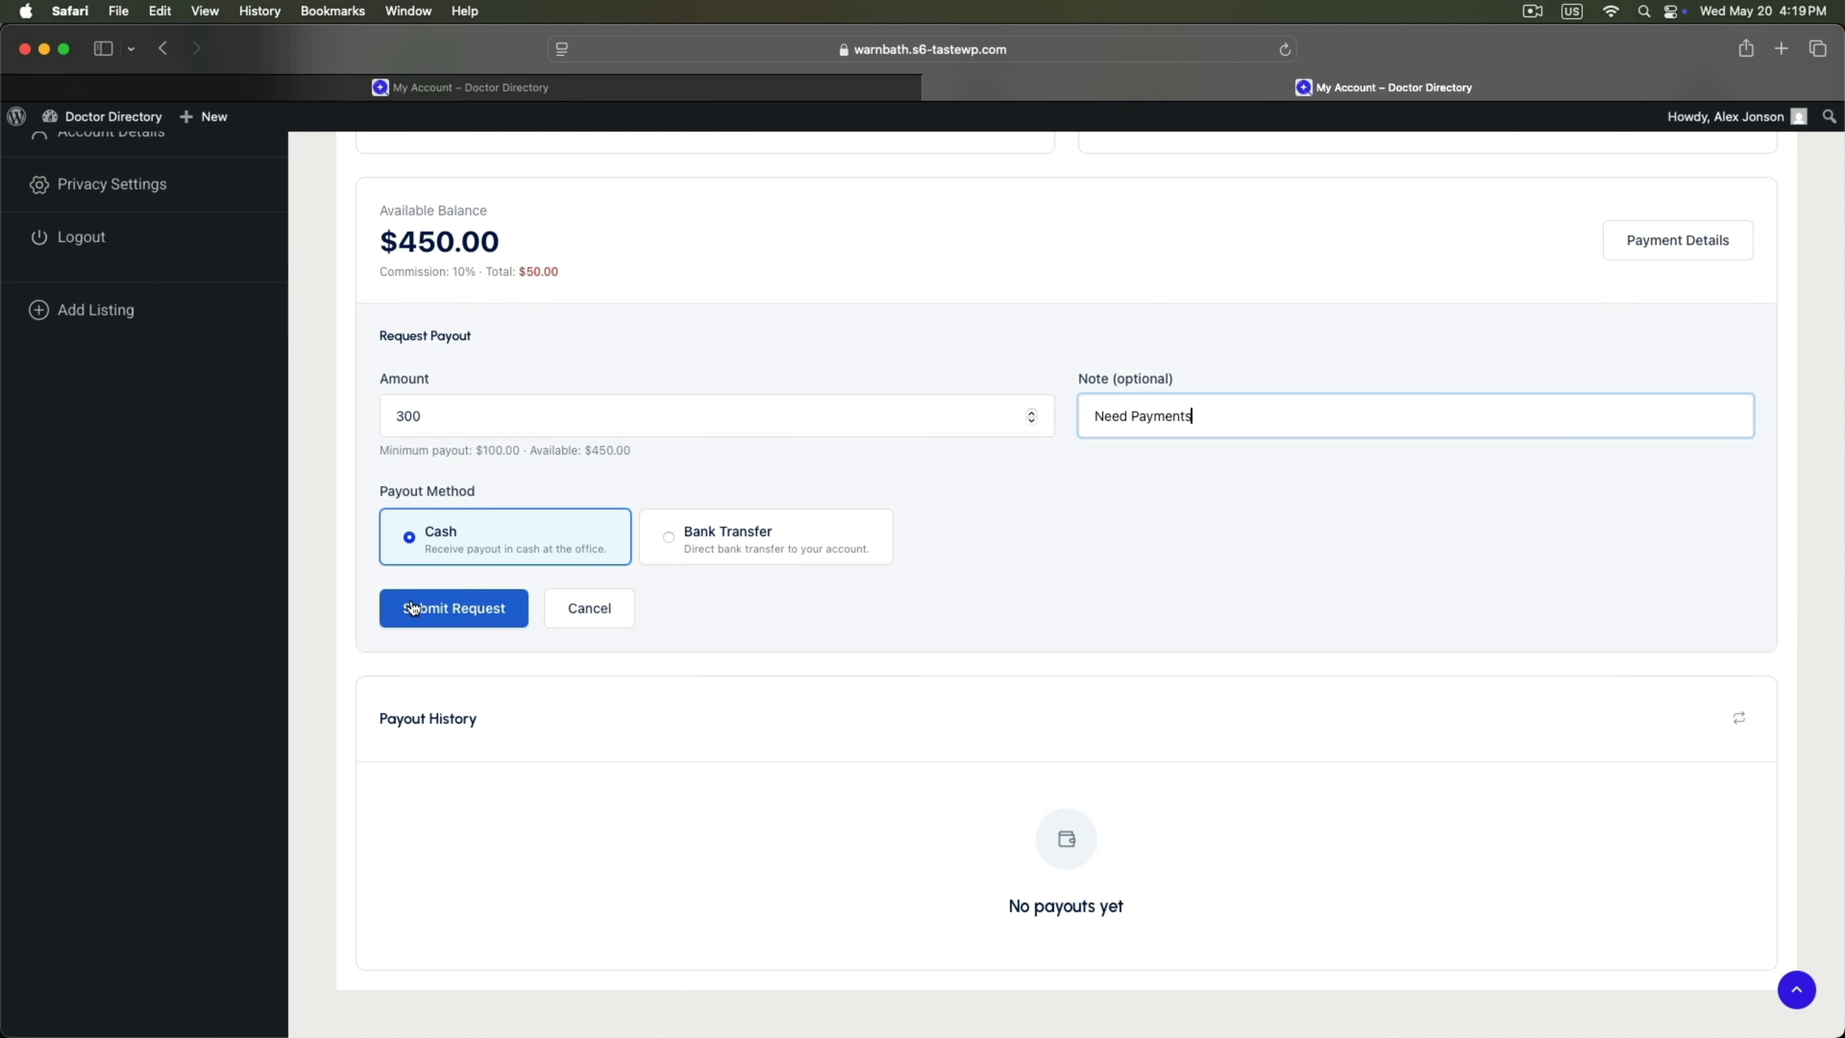
left_click(706, 537)
left_click(536, 539)
left_click(430, 609)
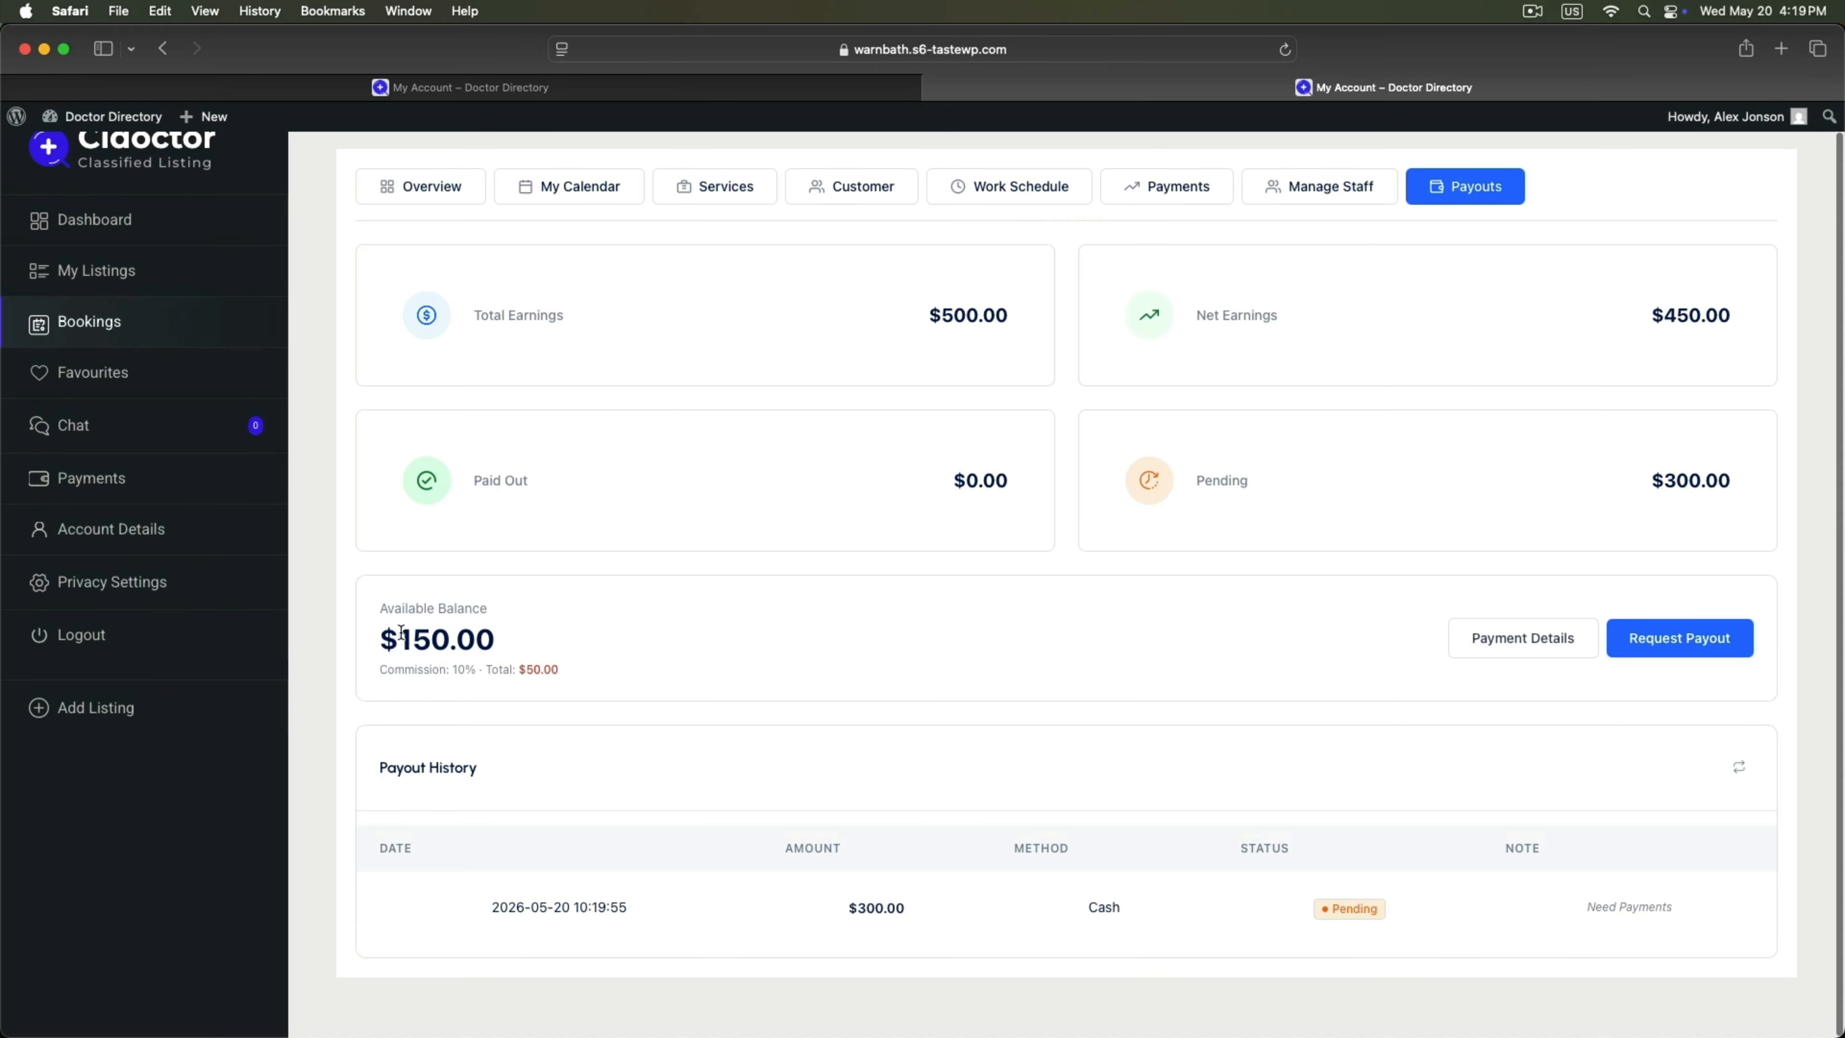
Check the $300.00 Pending request and reduced available balance, then return to the admin site.
left_click_drag(383, 609, 594, 613)
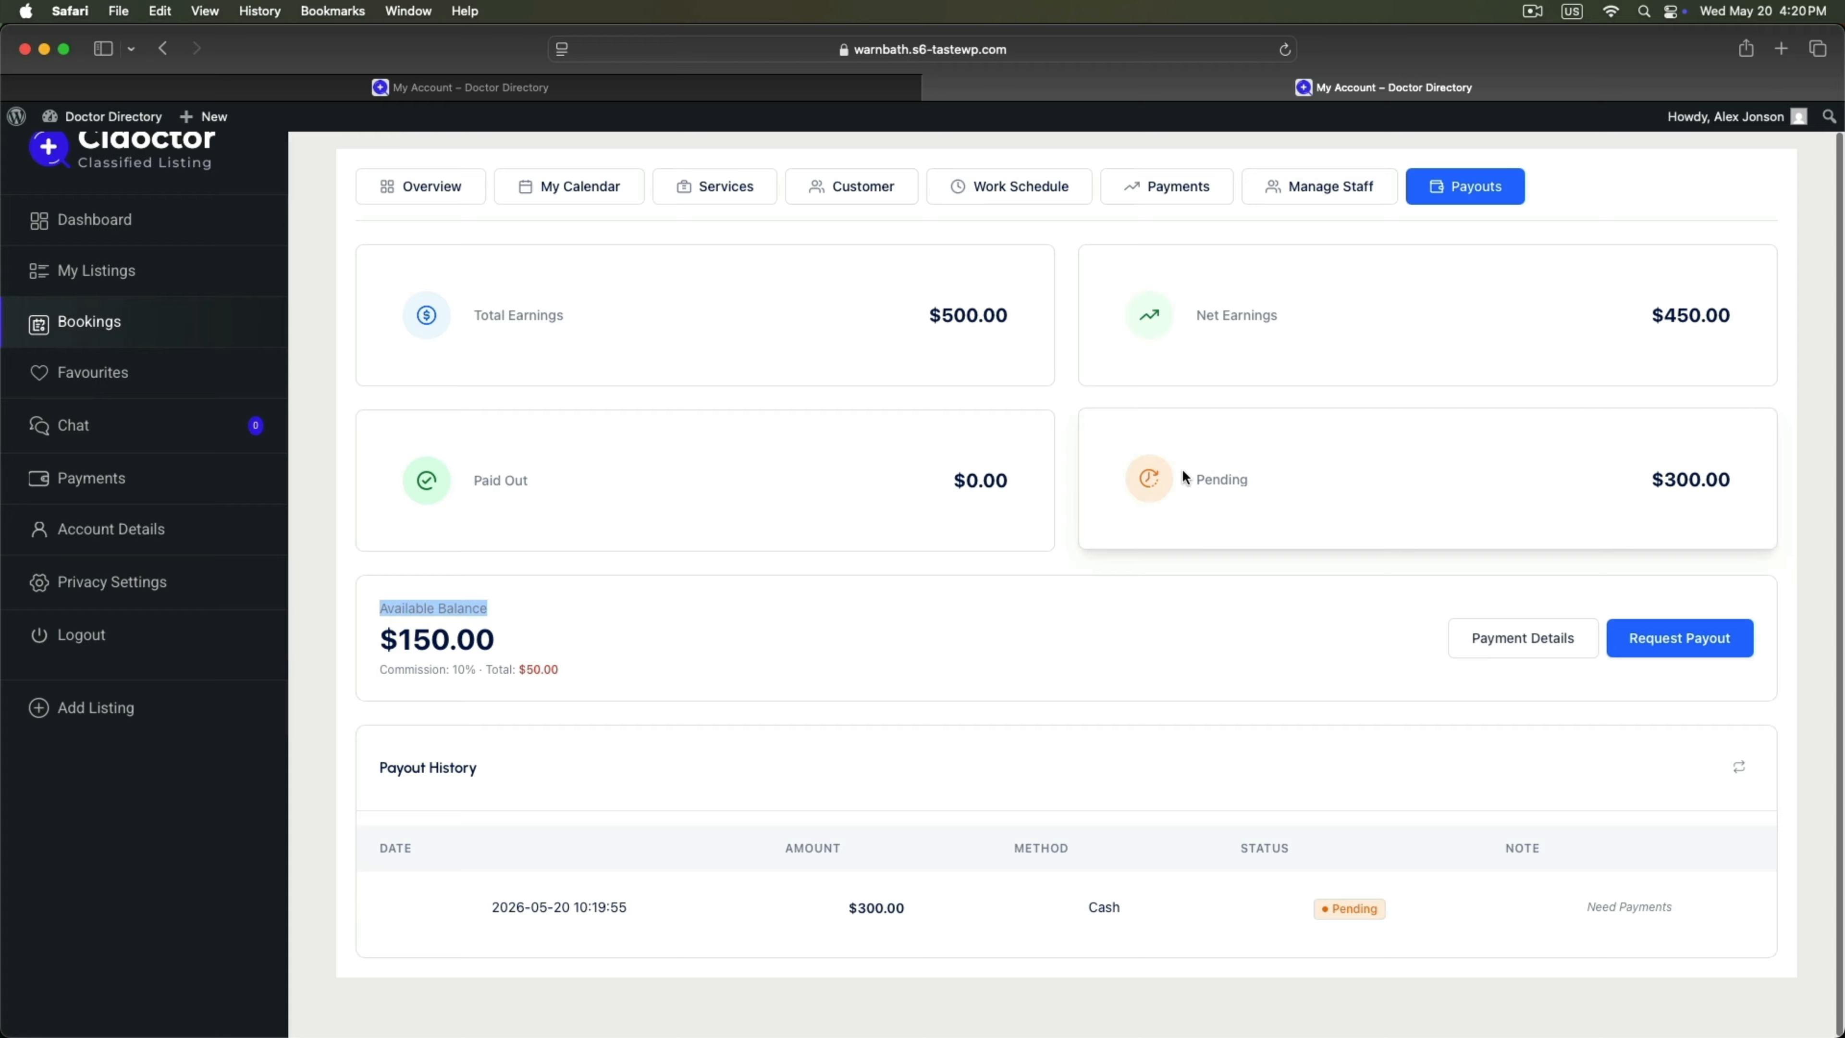
left_click_drag(1211, 478, 1432, 468)
left_click_drag(1646, 479, 1737, 481)
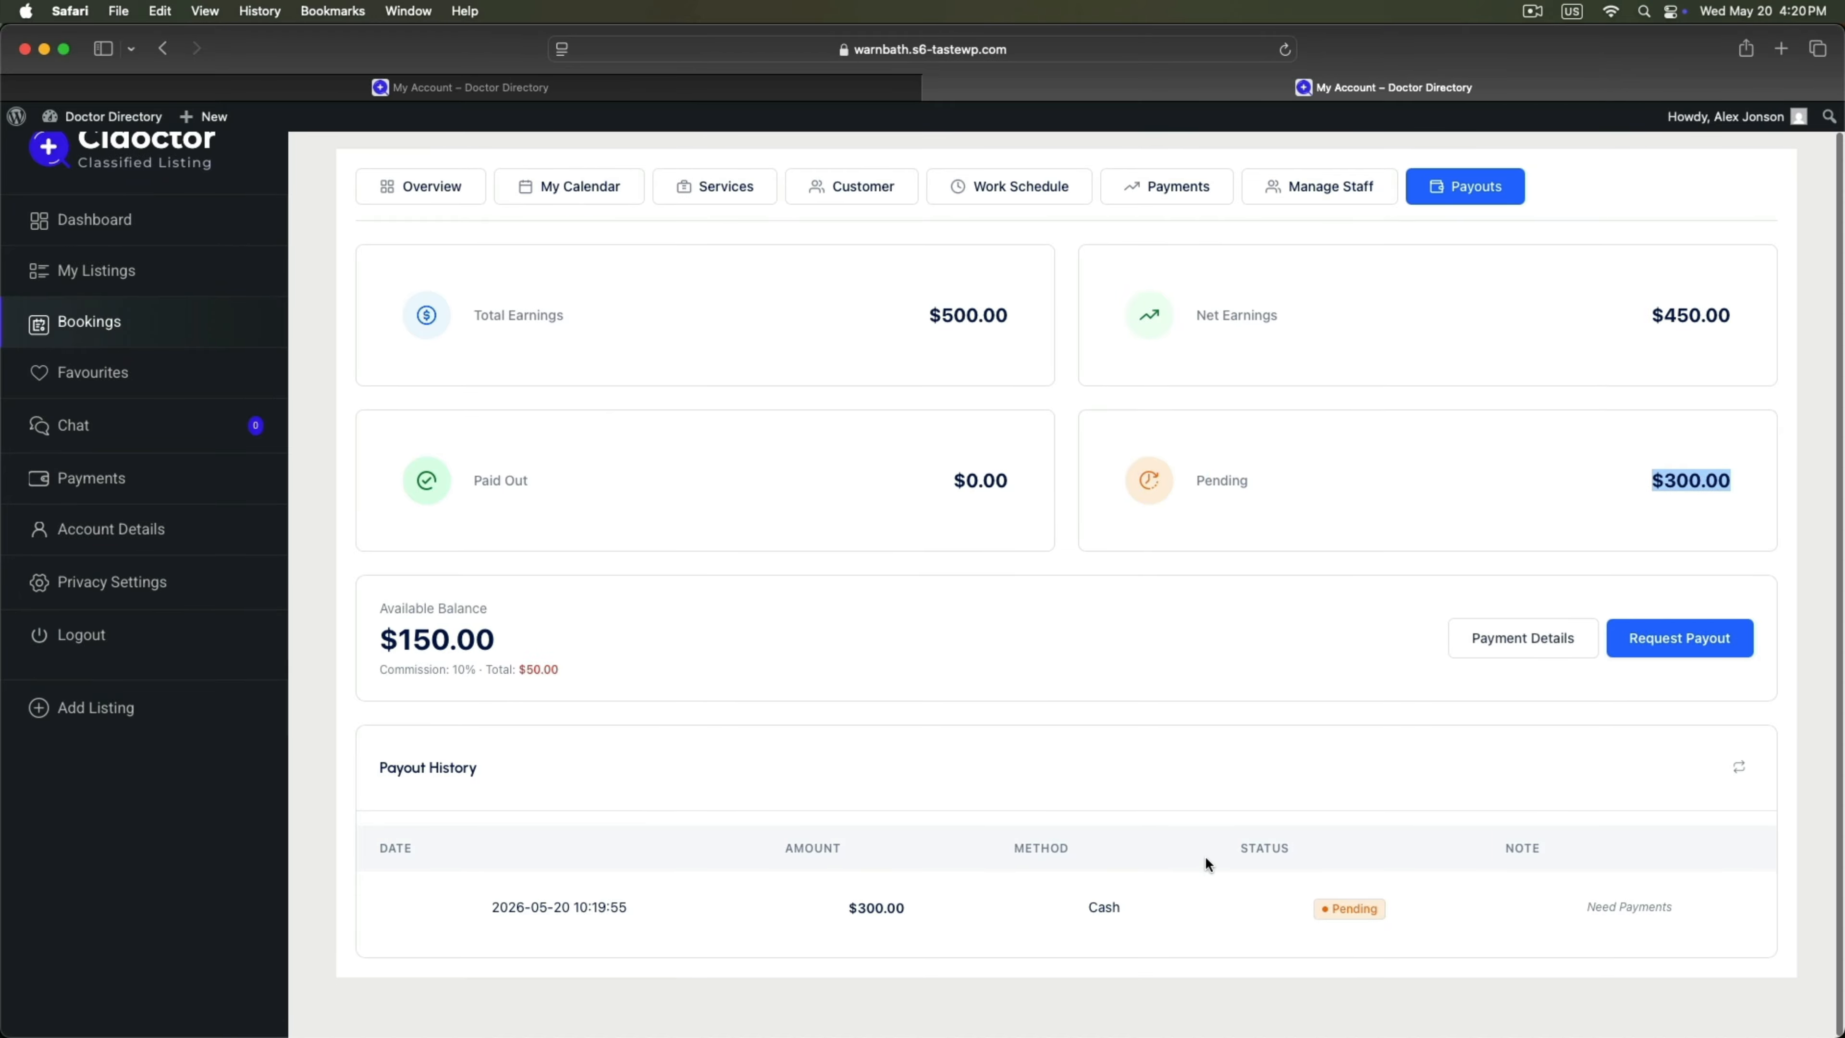
scroll(1205, 863, "up", 1)
scroll(1206, 863, "down", 1)
mouse_move(981, 1024)
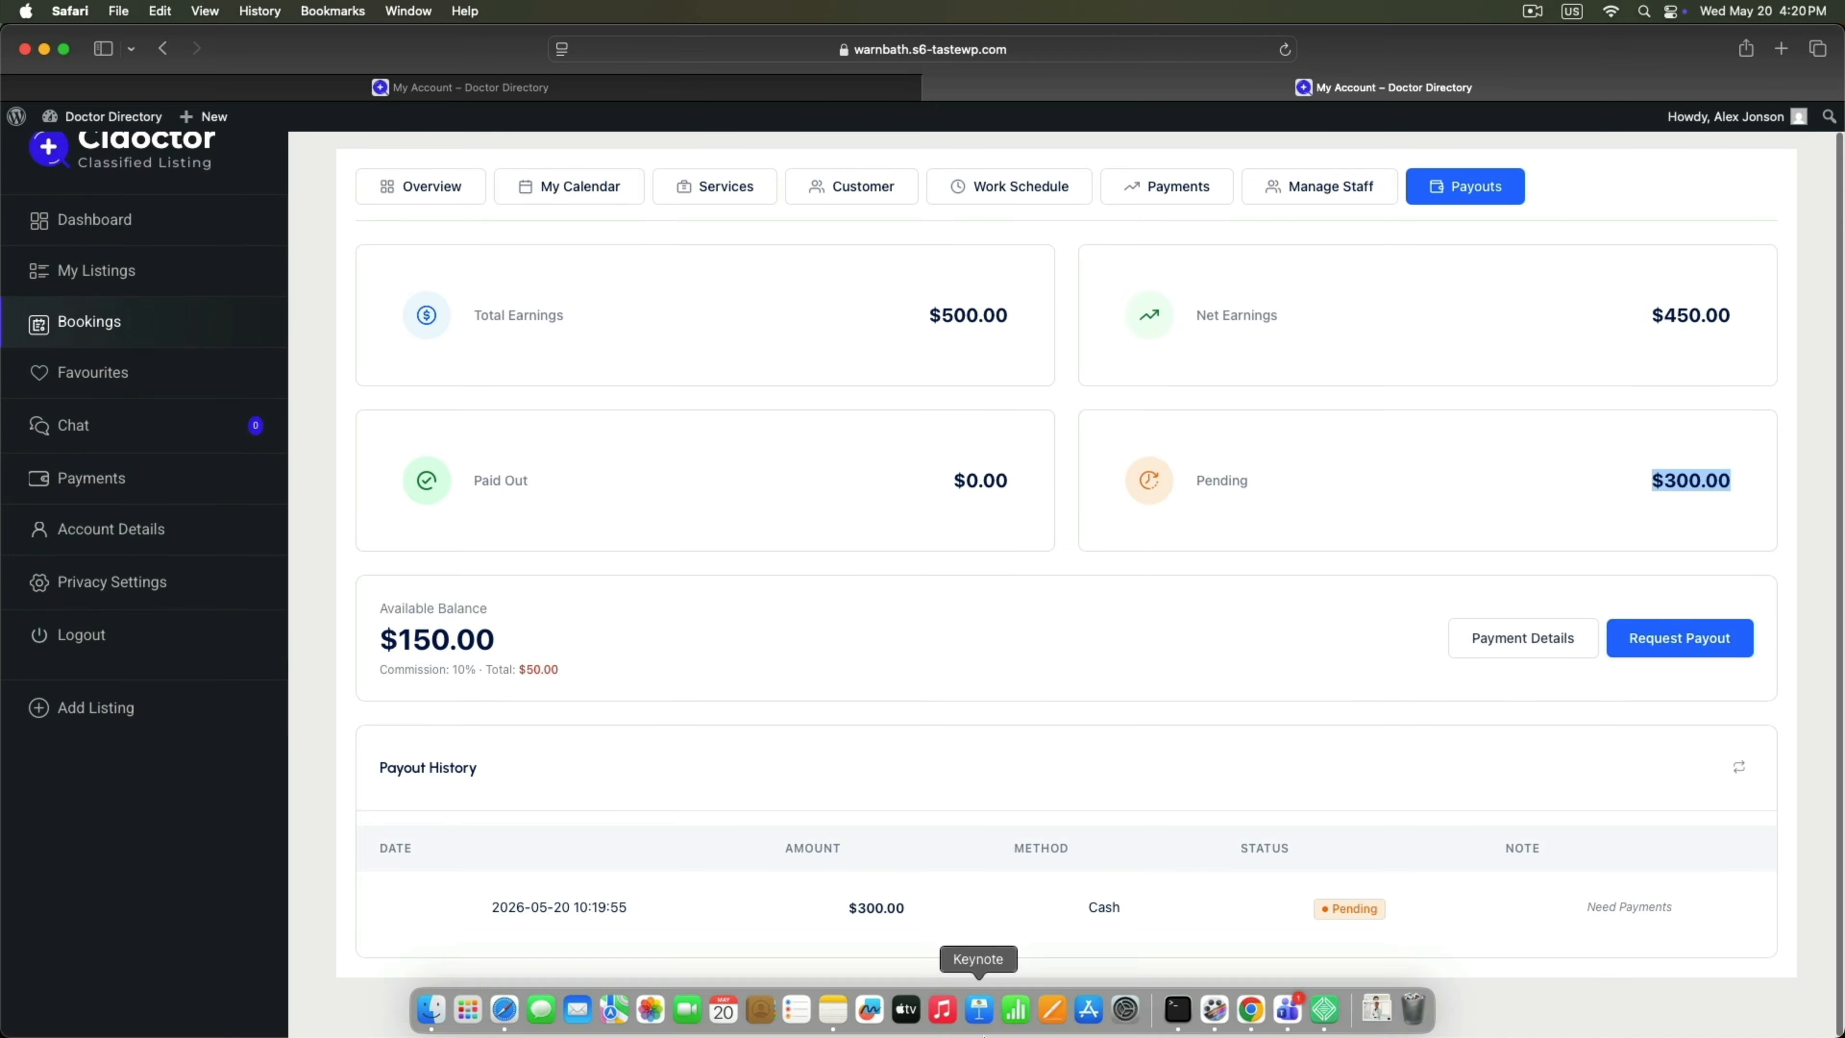
left_click(1244, 1008)
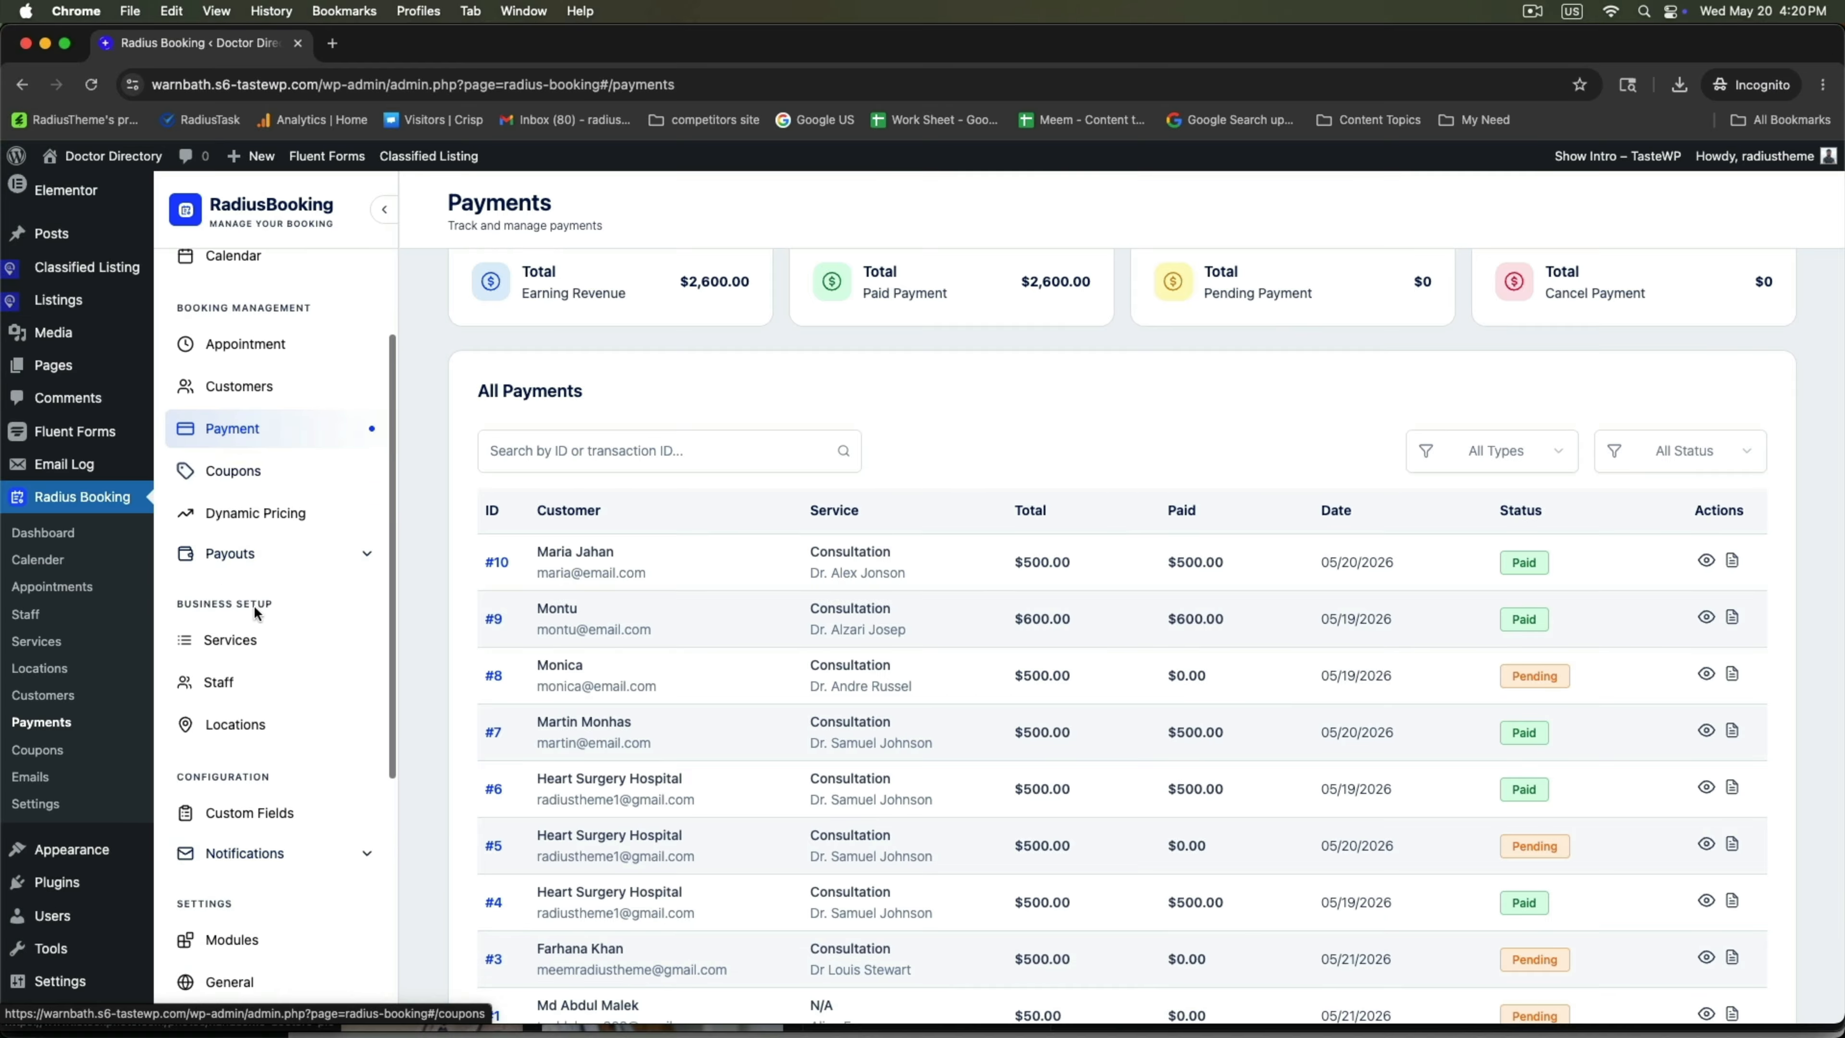
In RadiusBooking > Payouts, set payout request #3 to Processing.
scroll(254, 609, "down", 1)
left_click(234, 530)
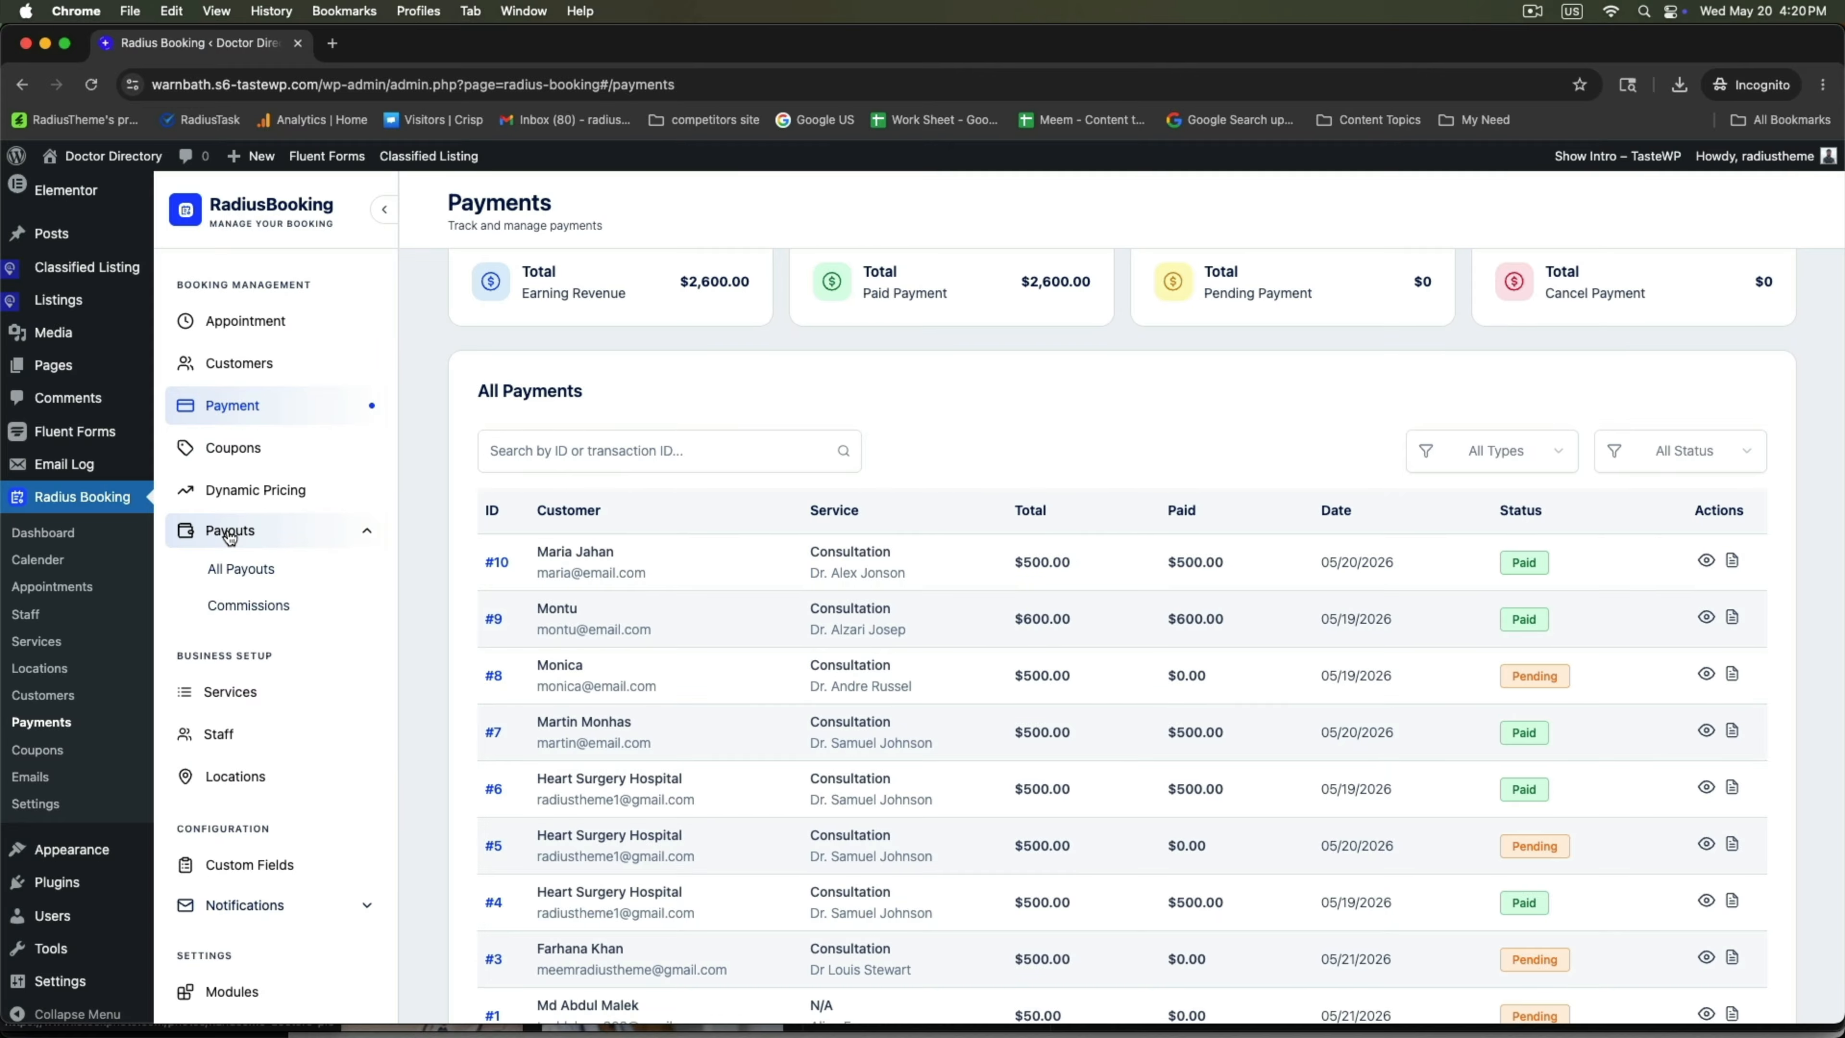
left_click(232, 569)
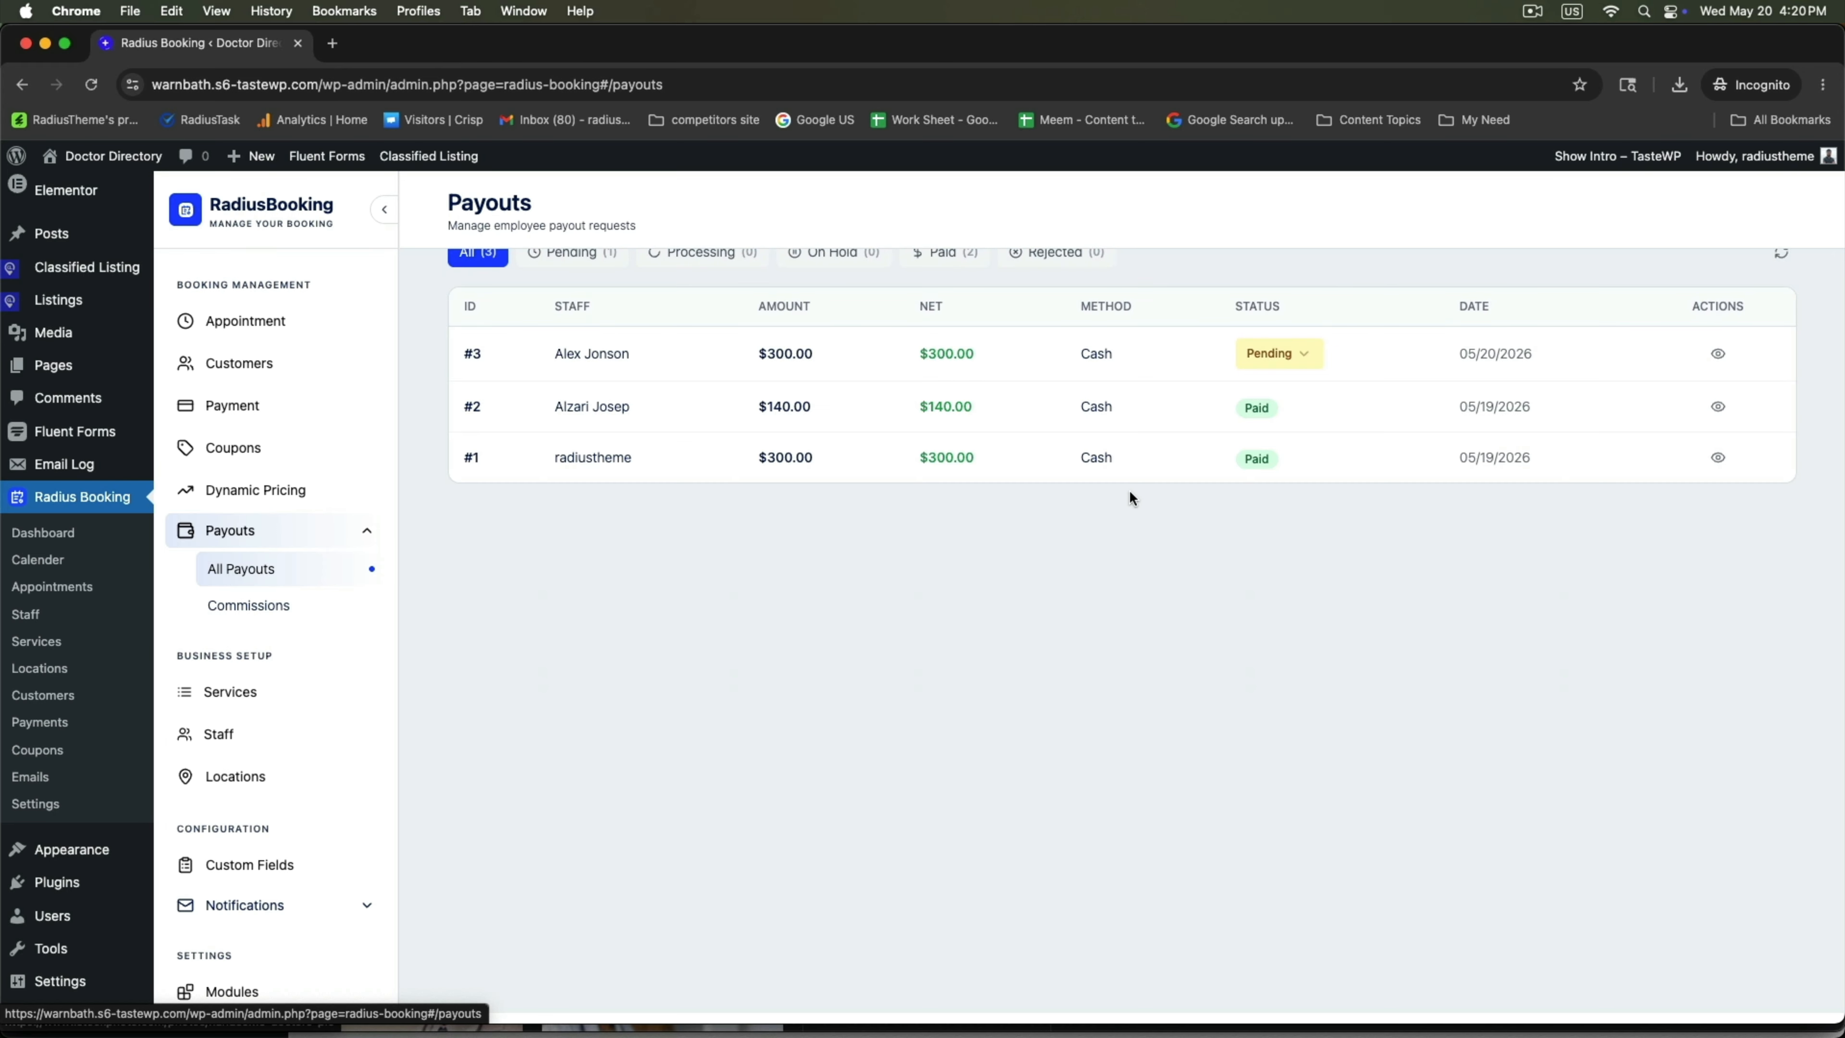
scroll(1130, 497, "up", 1)
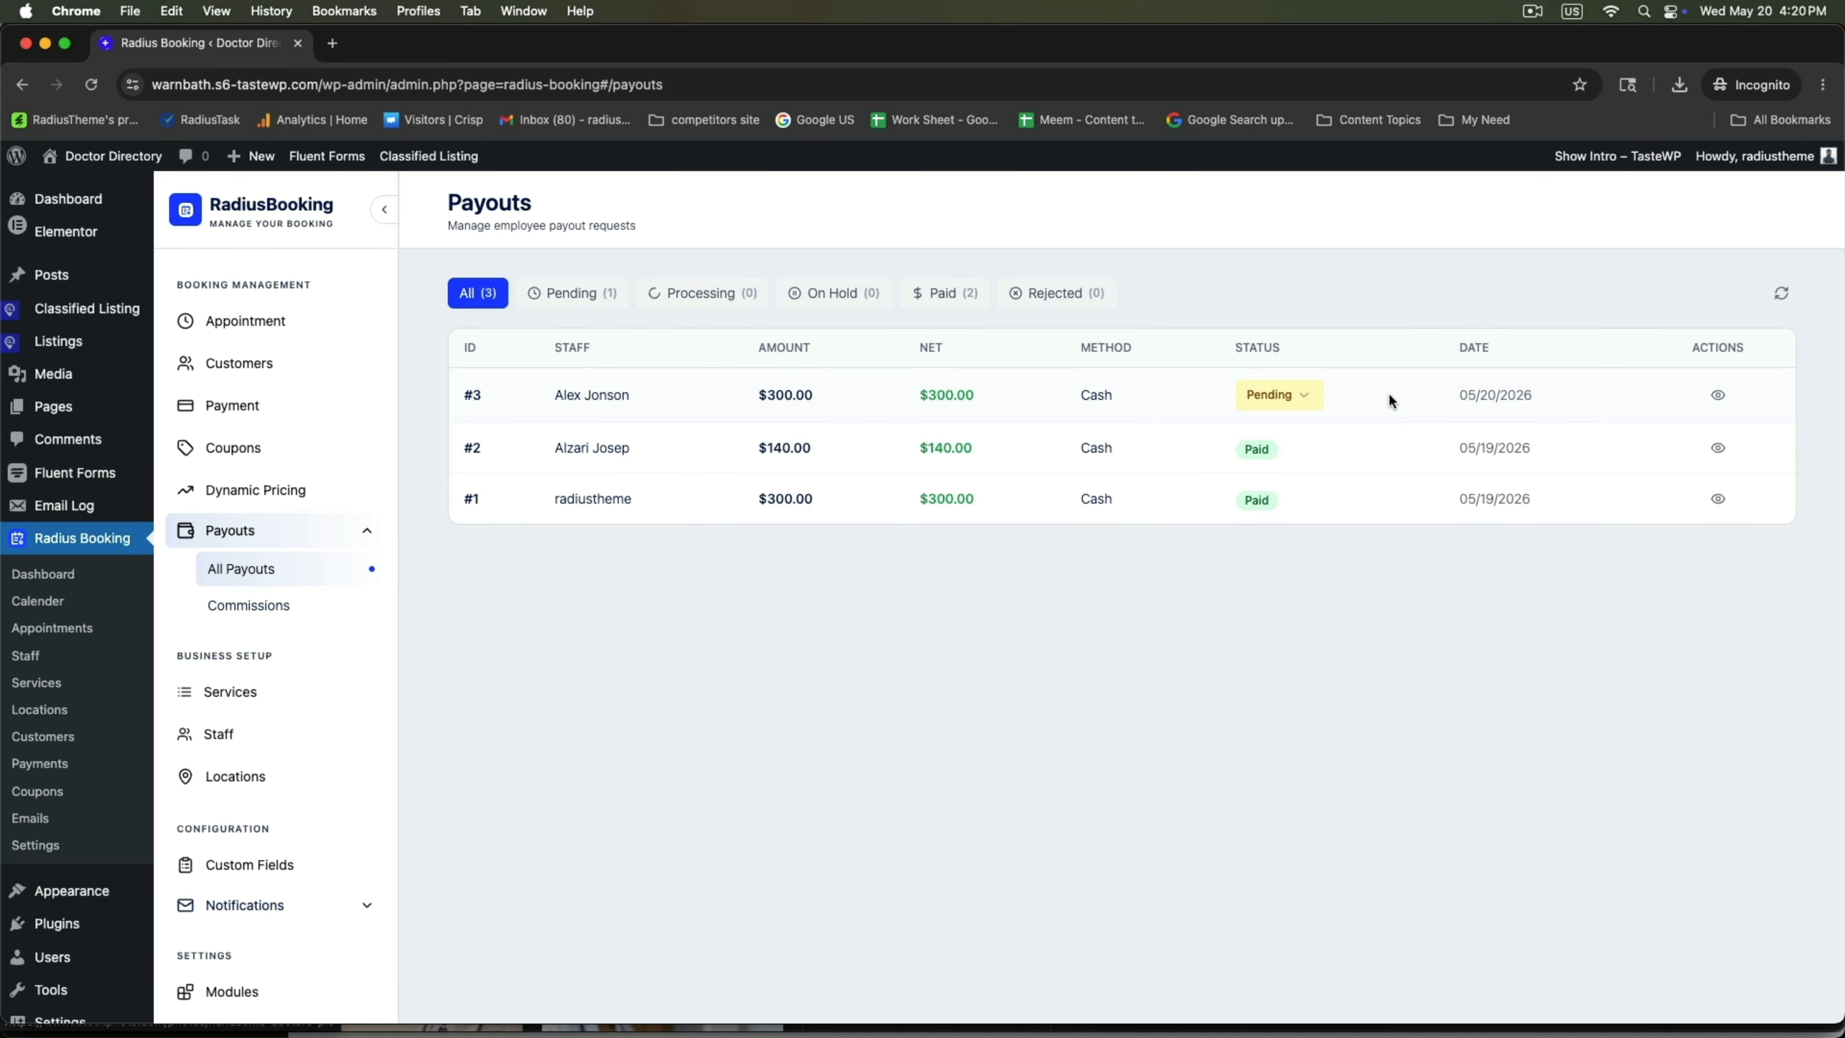
left_click(1299, 401)
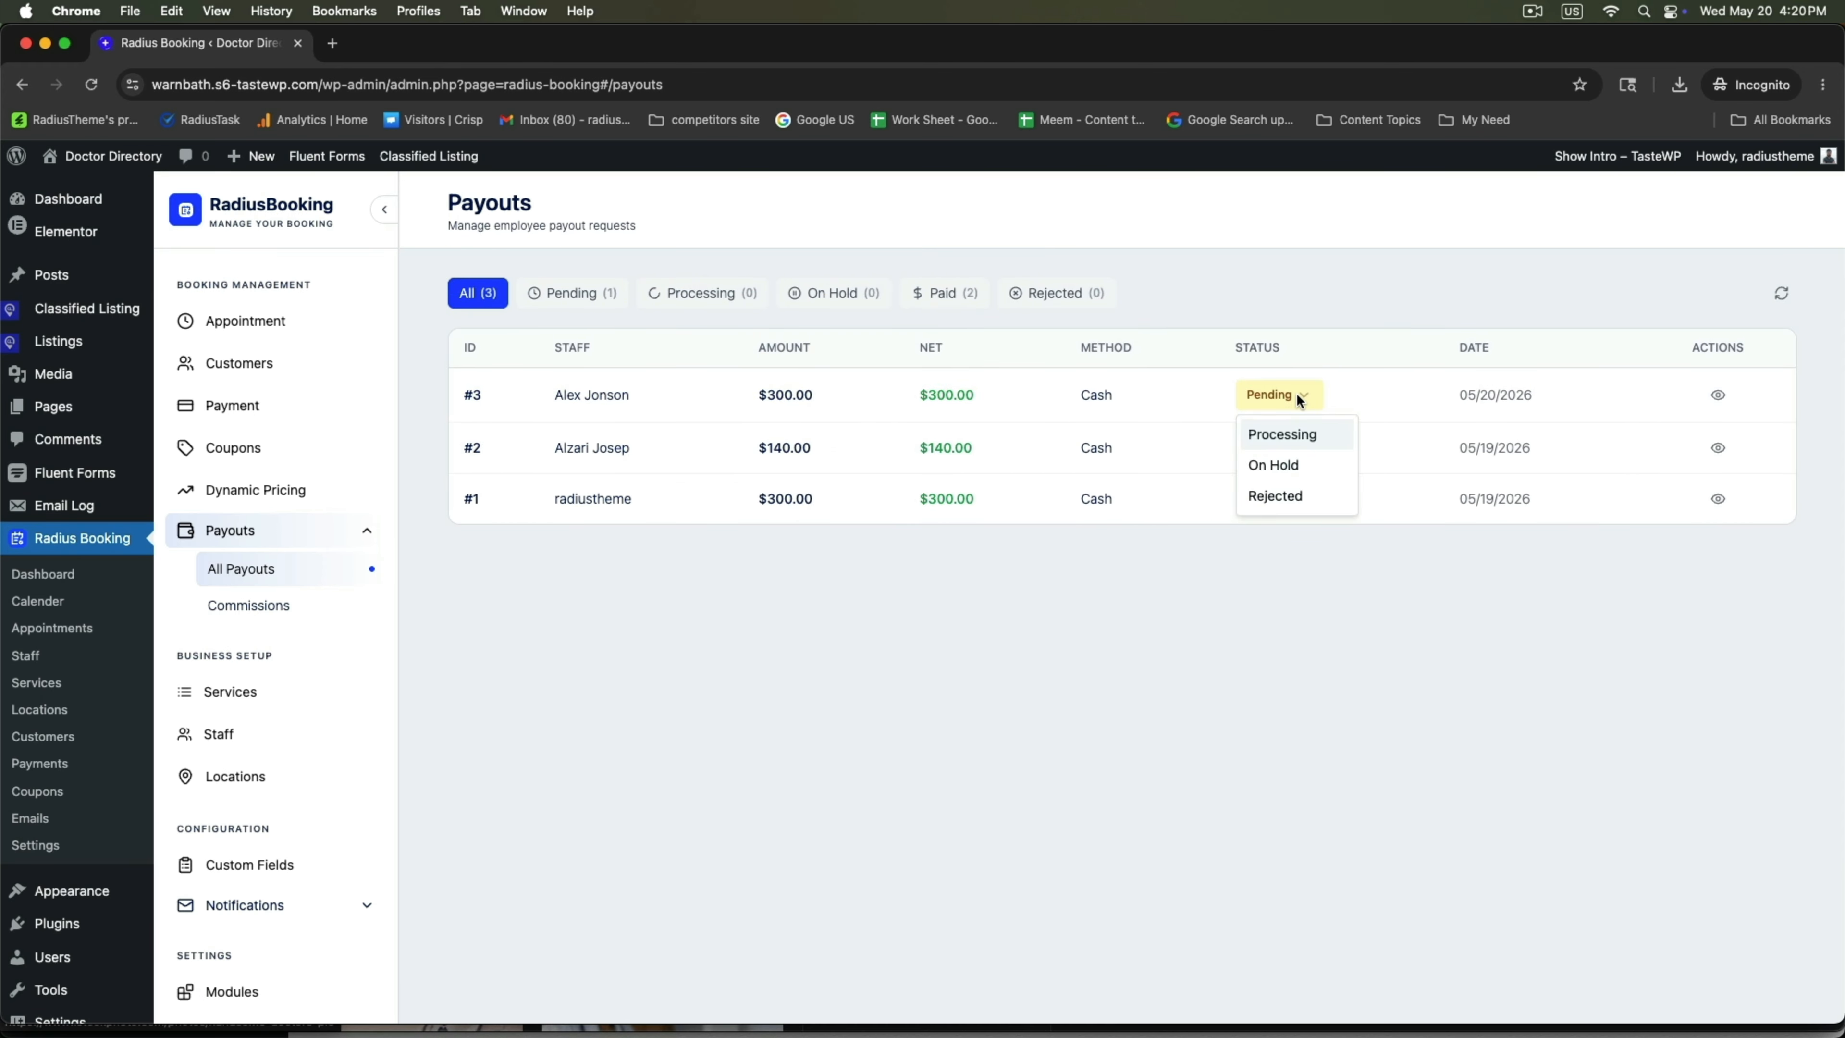
left_click(1281, 434)
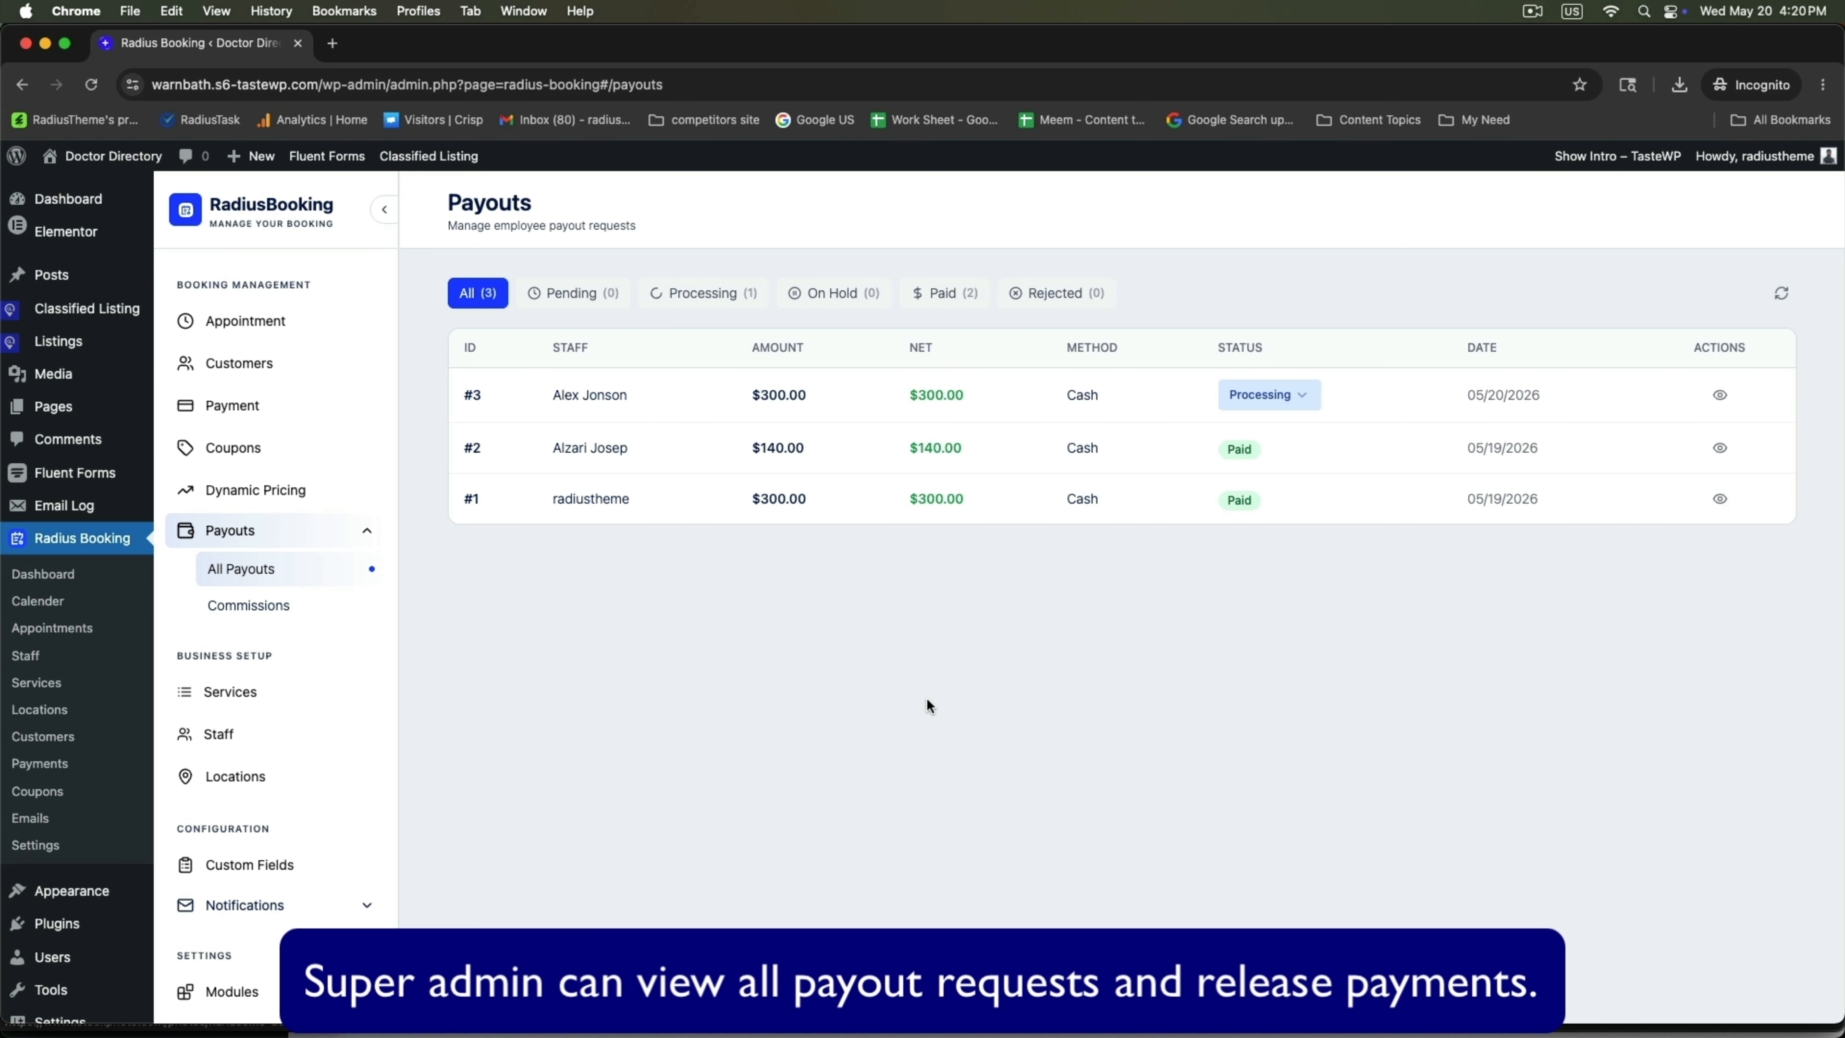
Reload the doctor's payouts page to show the request as Processing.
left_click(872, 1006)
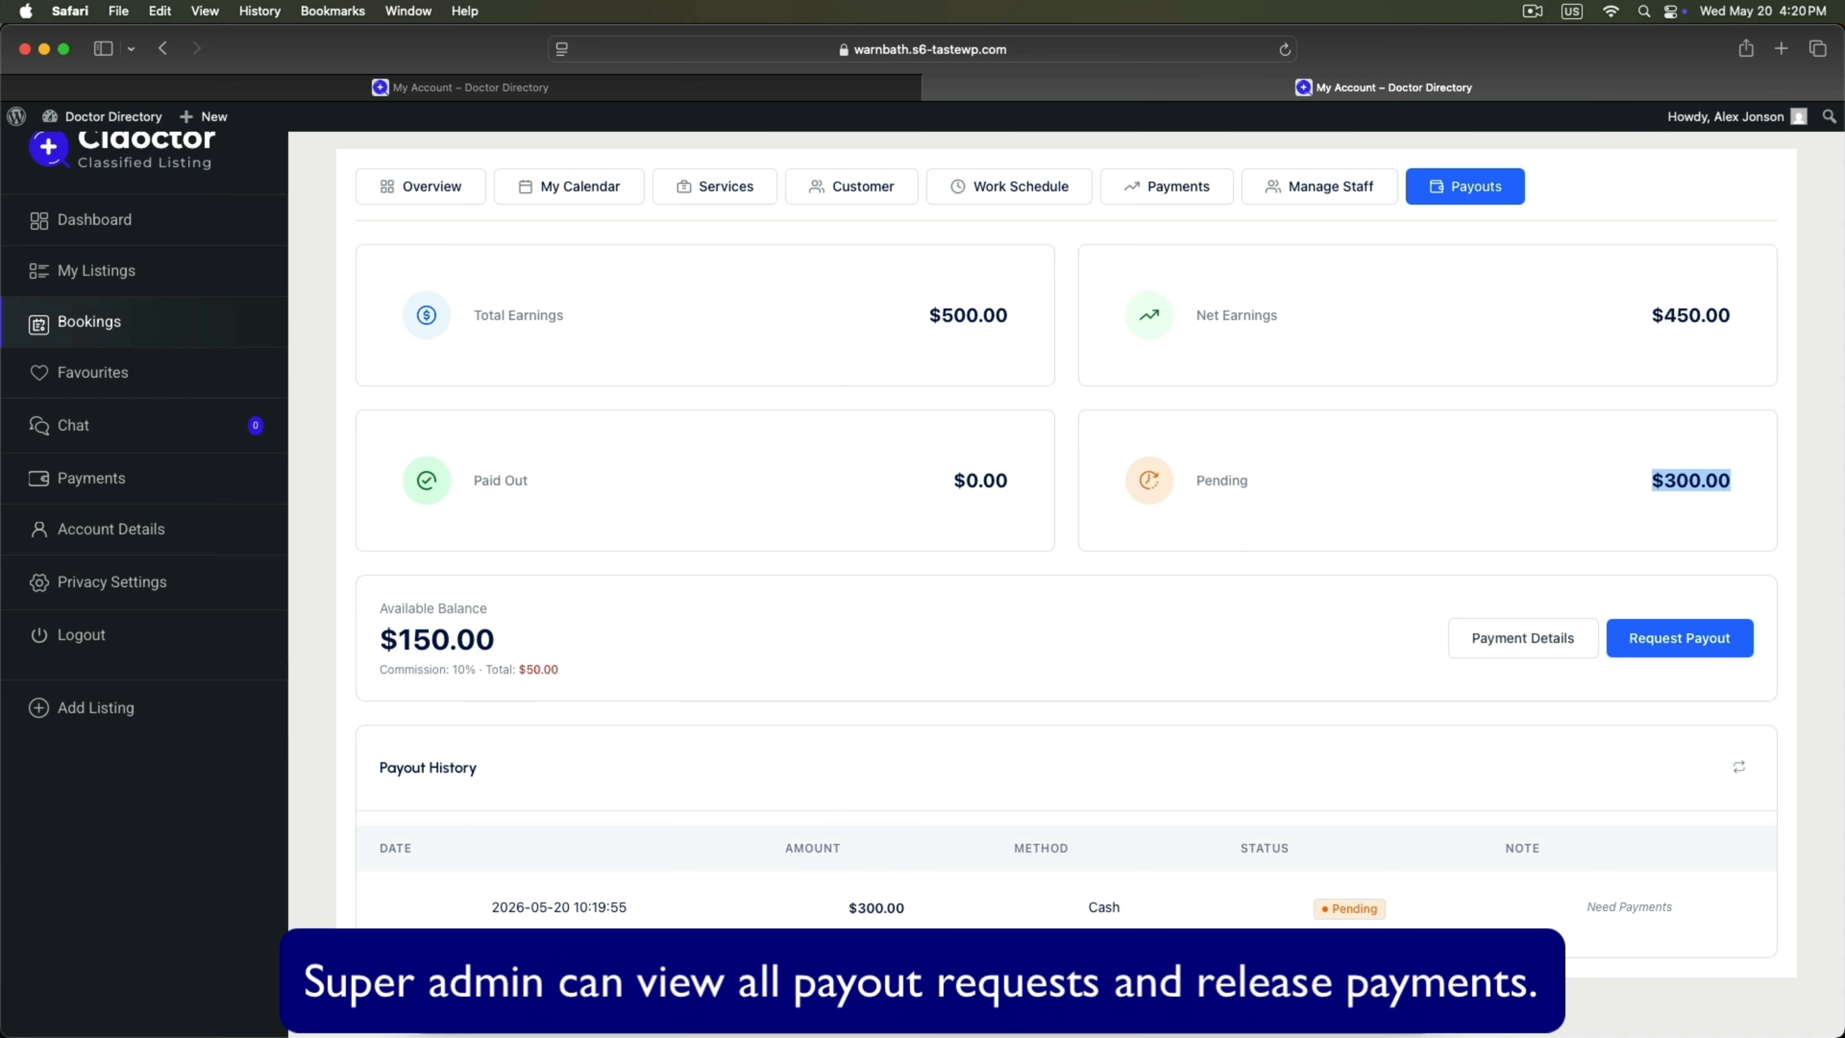
right_click(906, 679)
left_click(930, 709)
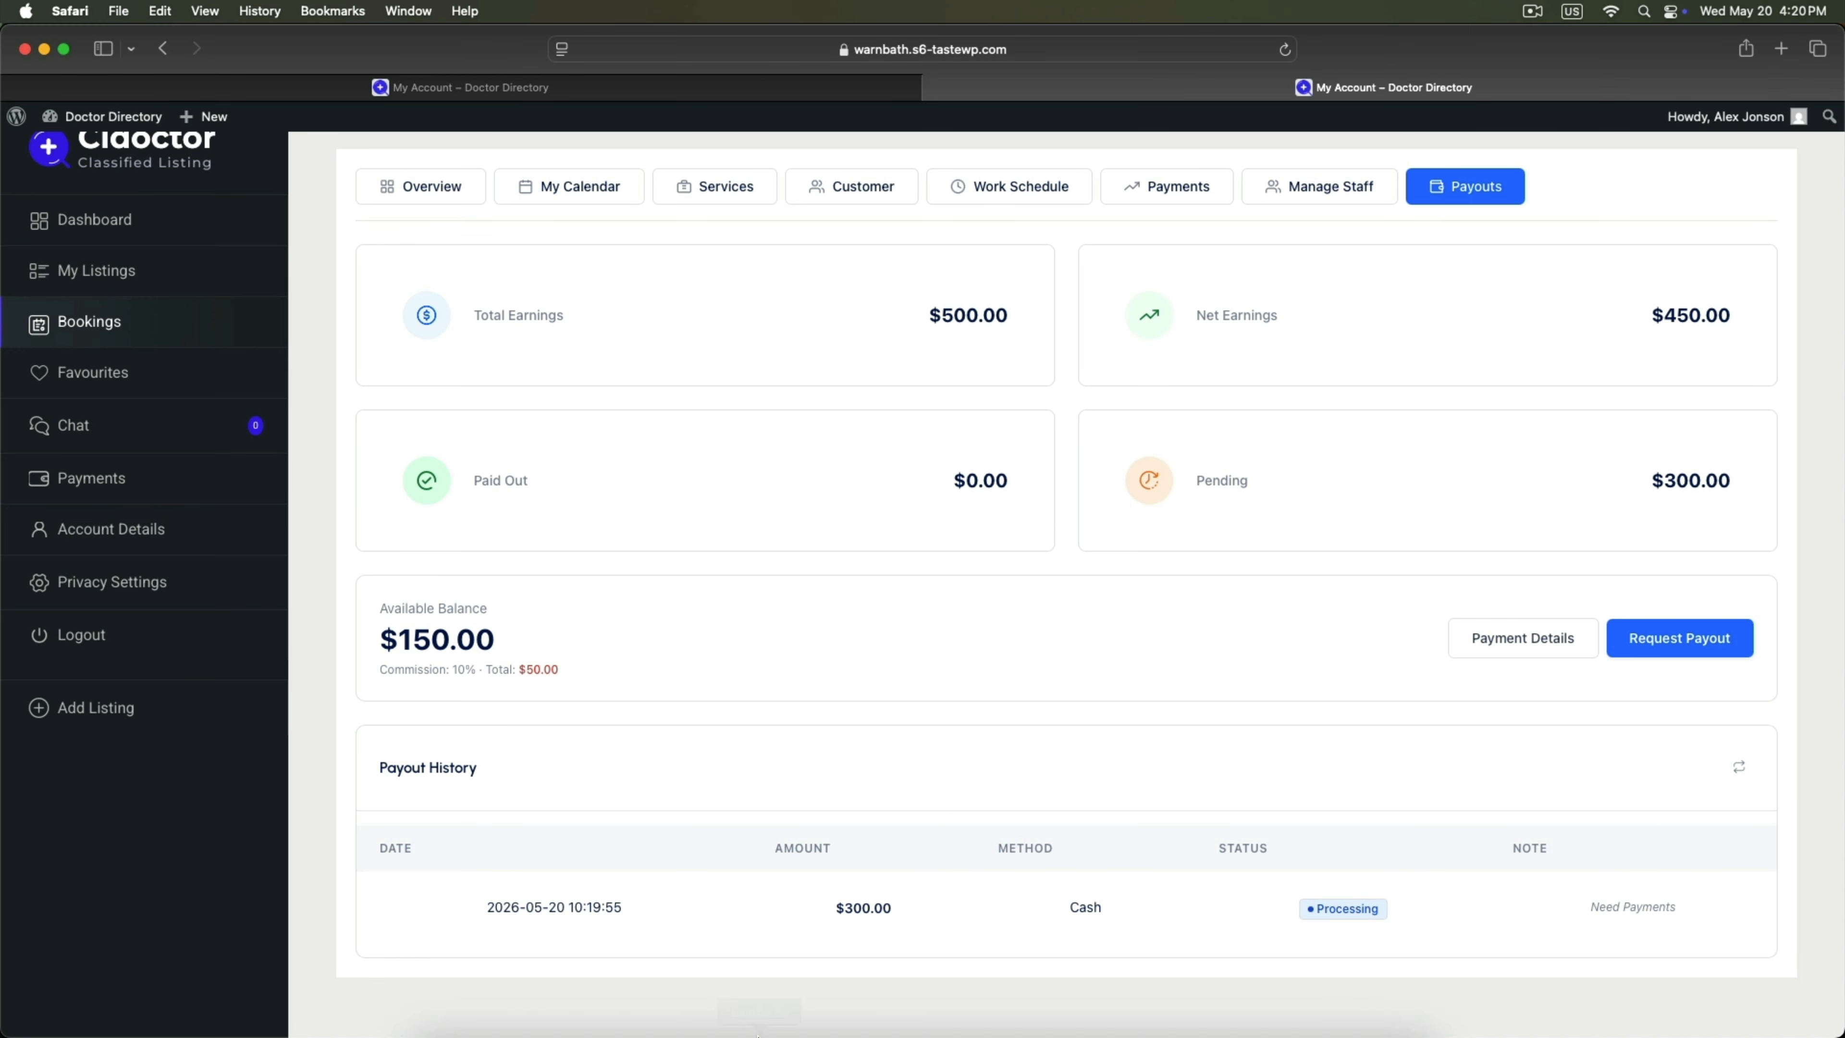
Set payout request #3's status to Paid in the admin list.
left_click(1250, 1024)
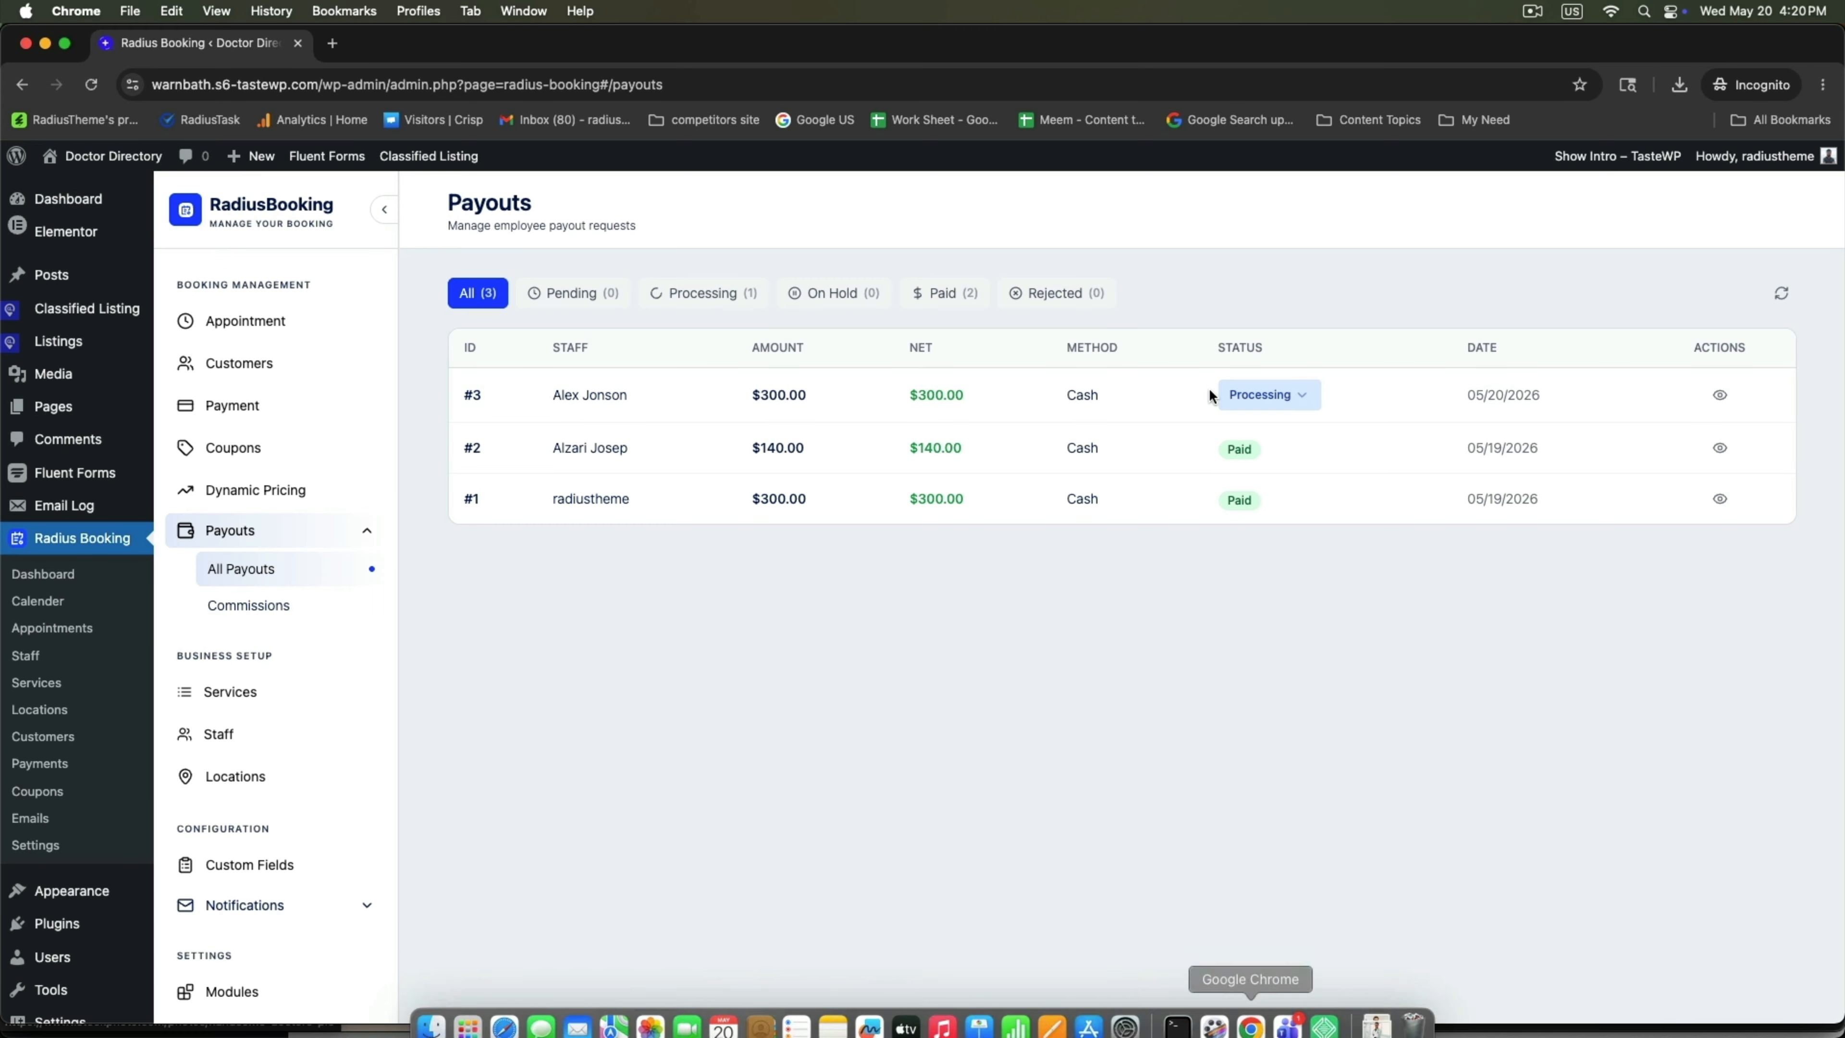
left_click(1309, 393)
left_click(1248, 435)
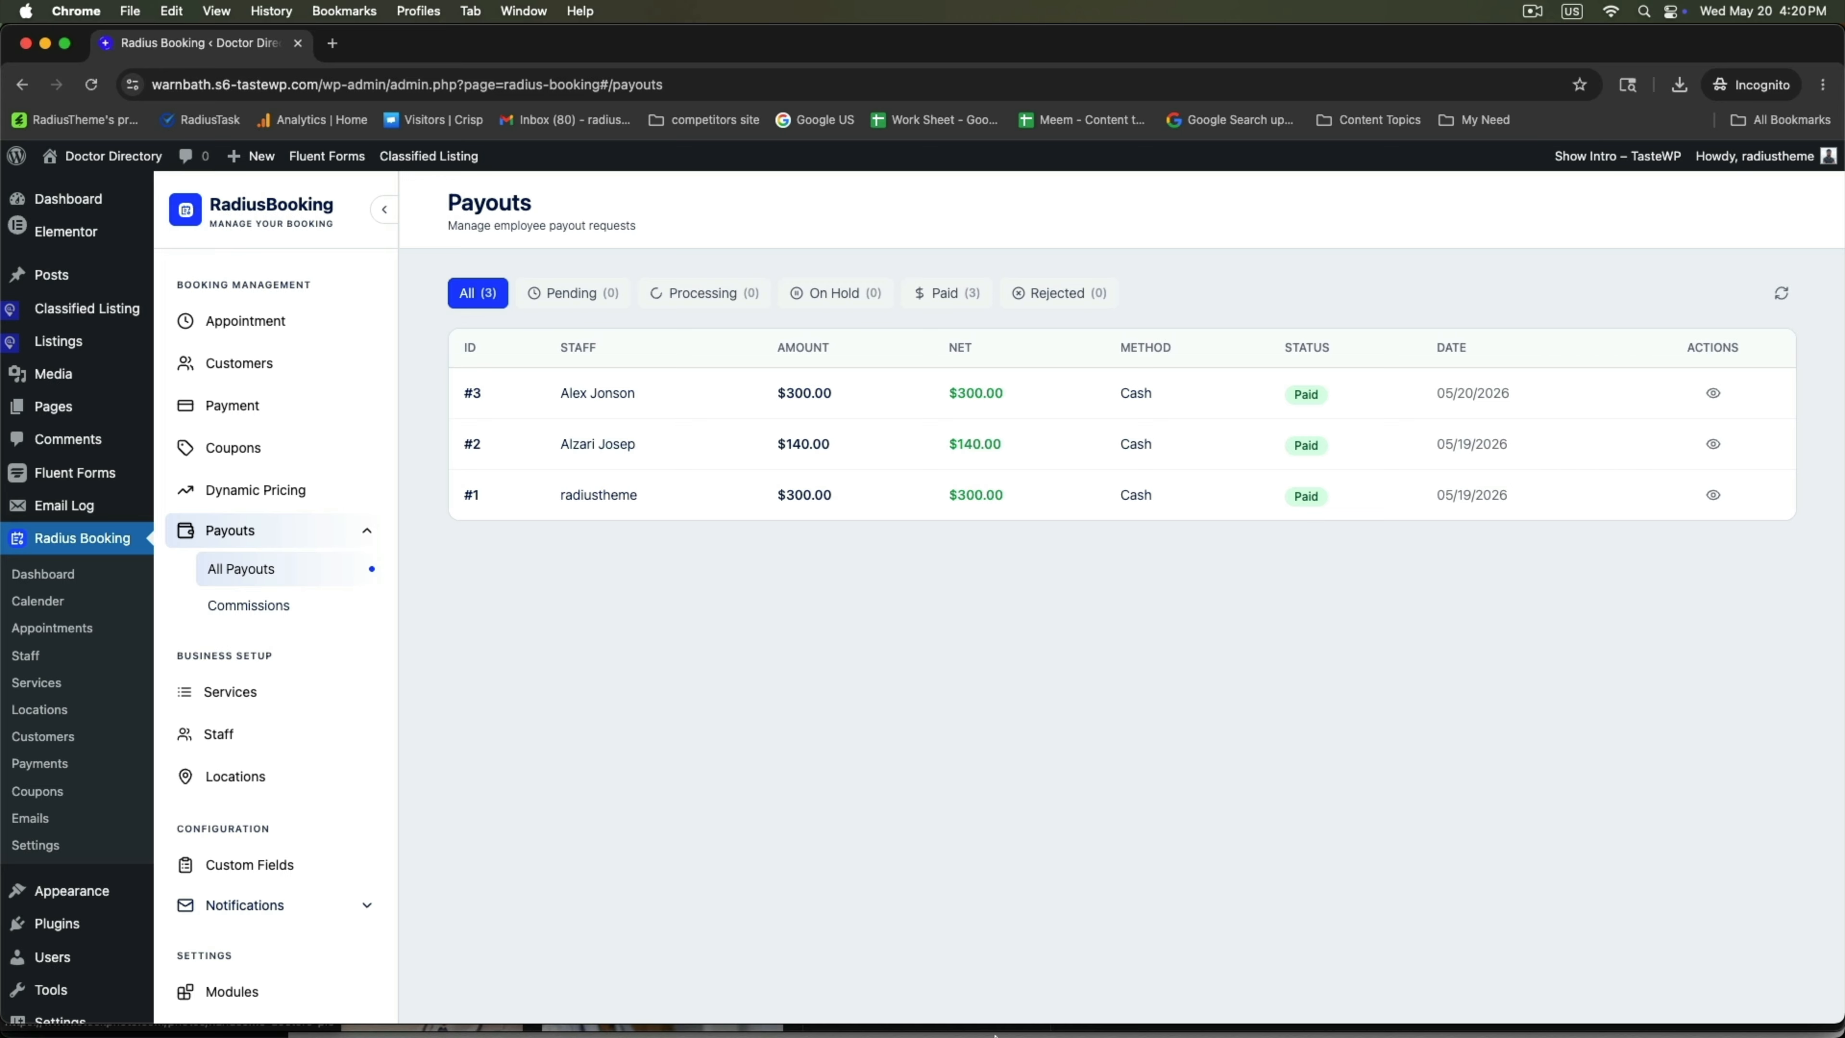
left_click(504, 1008)
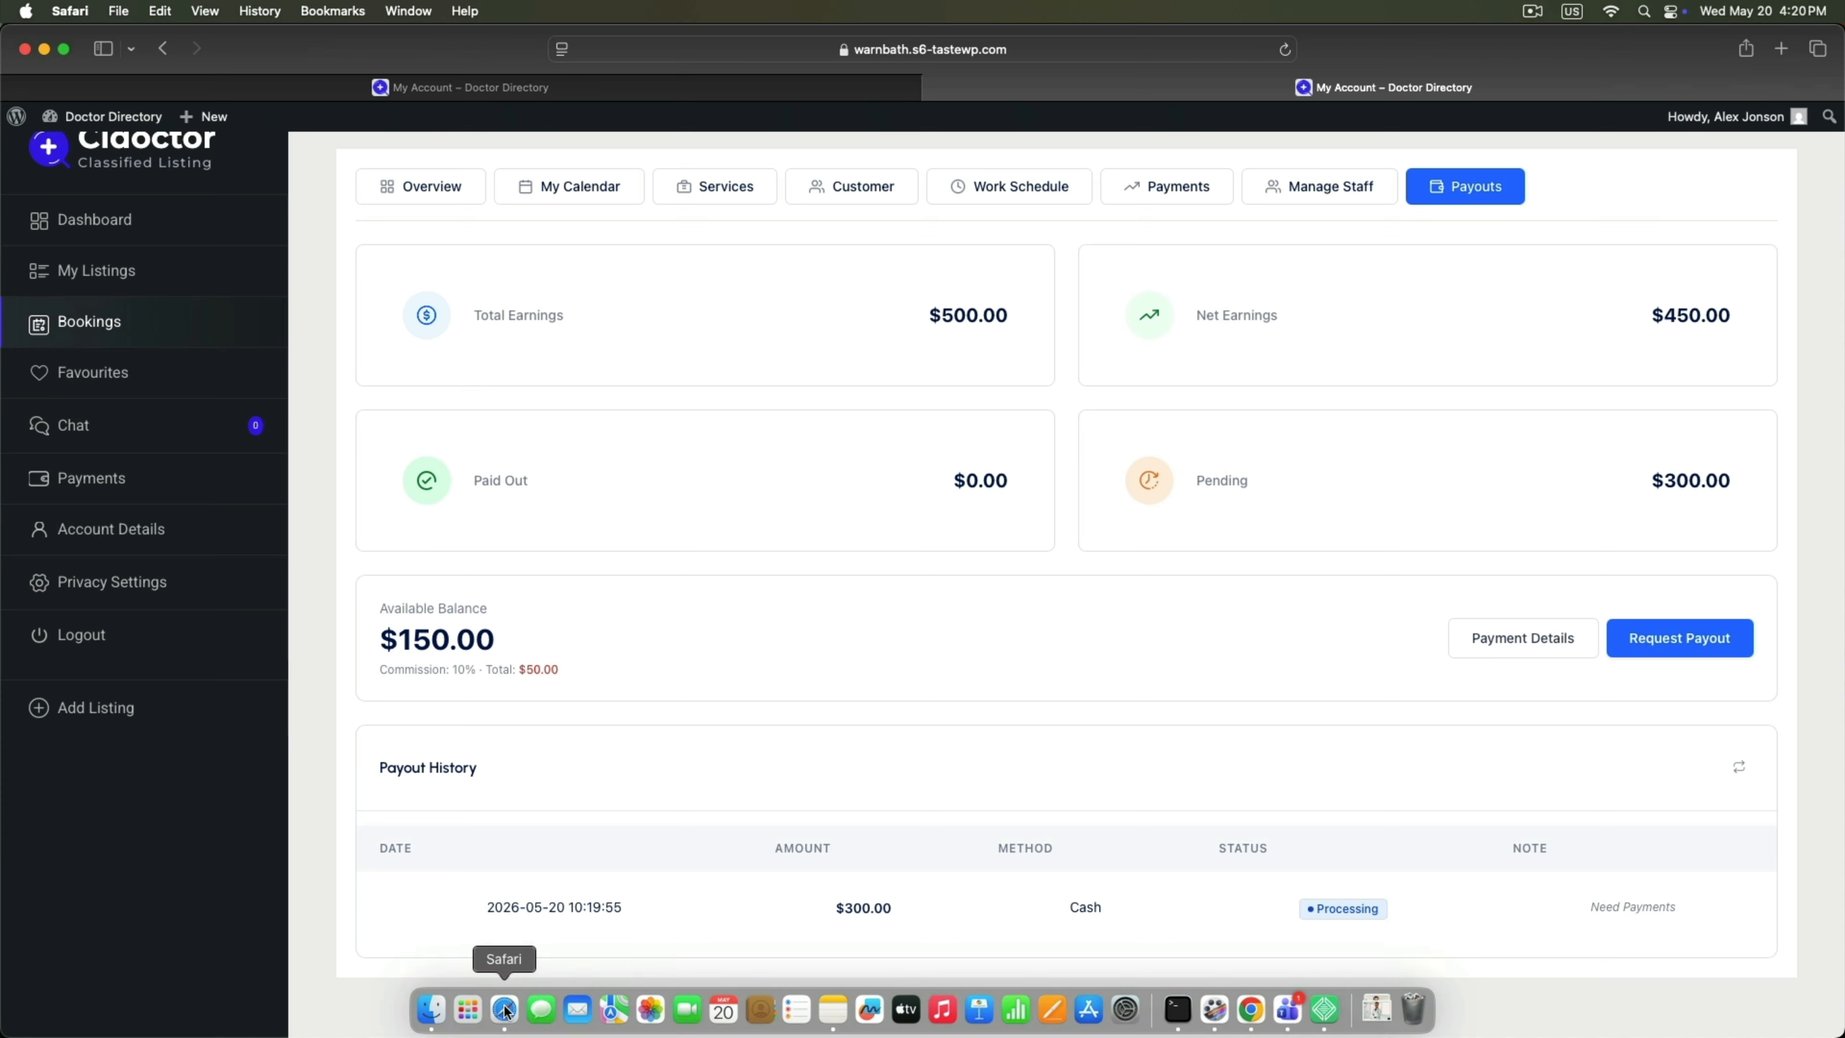
Reload the doctor's Payouts tab to verify $300.00 paid out and $150.00 available.
right_click(335, 672)
left_click(363, 703)
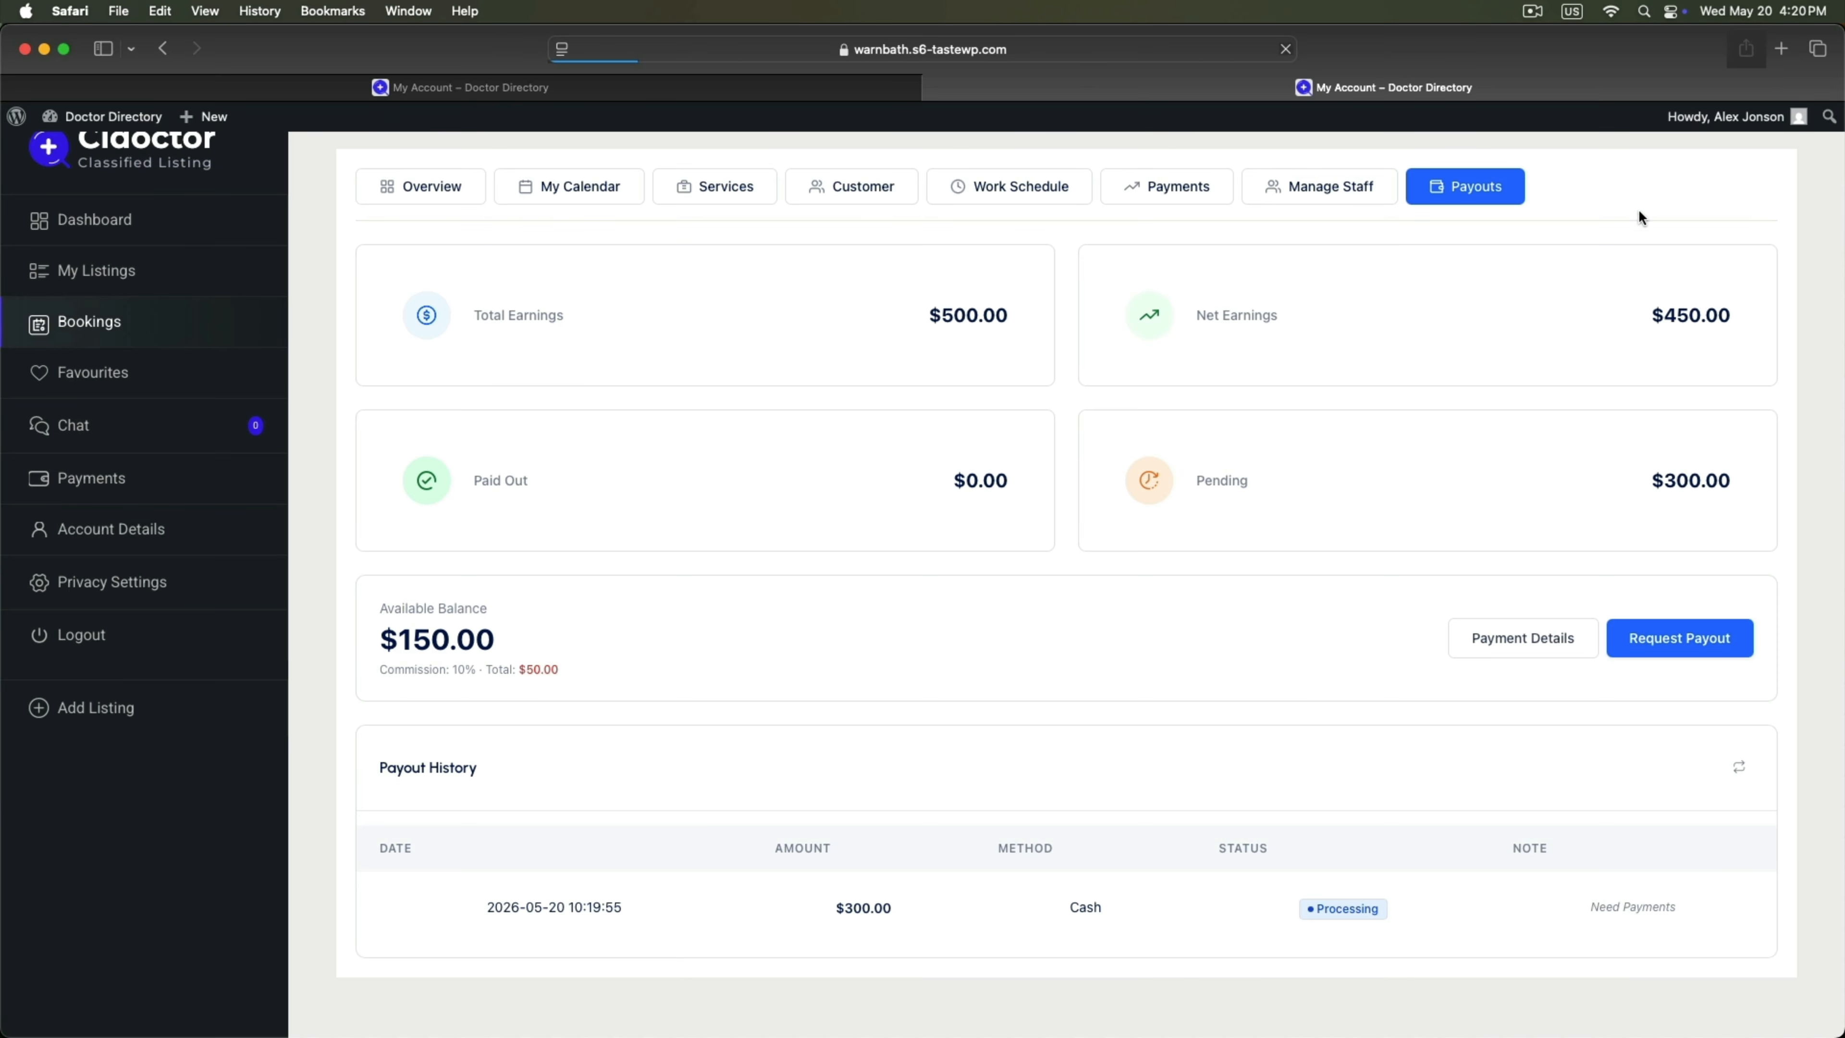
left_click(1470, 186)
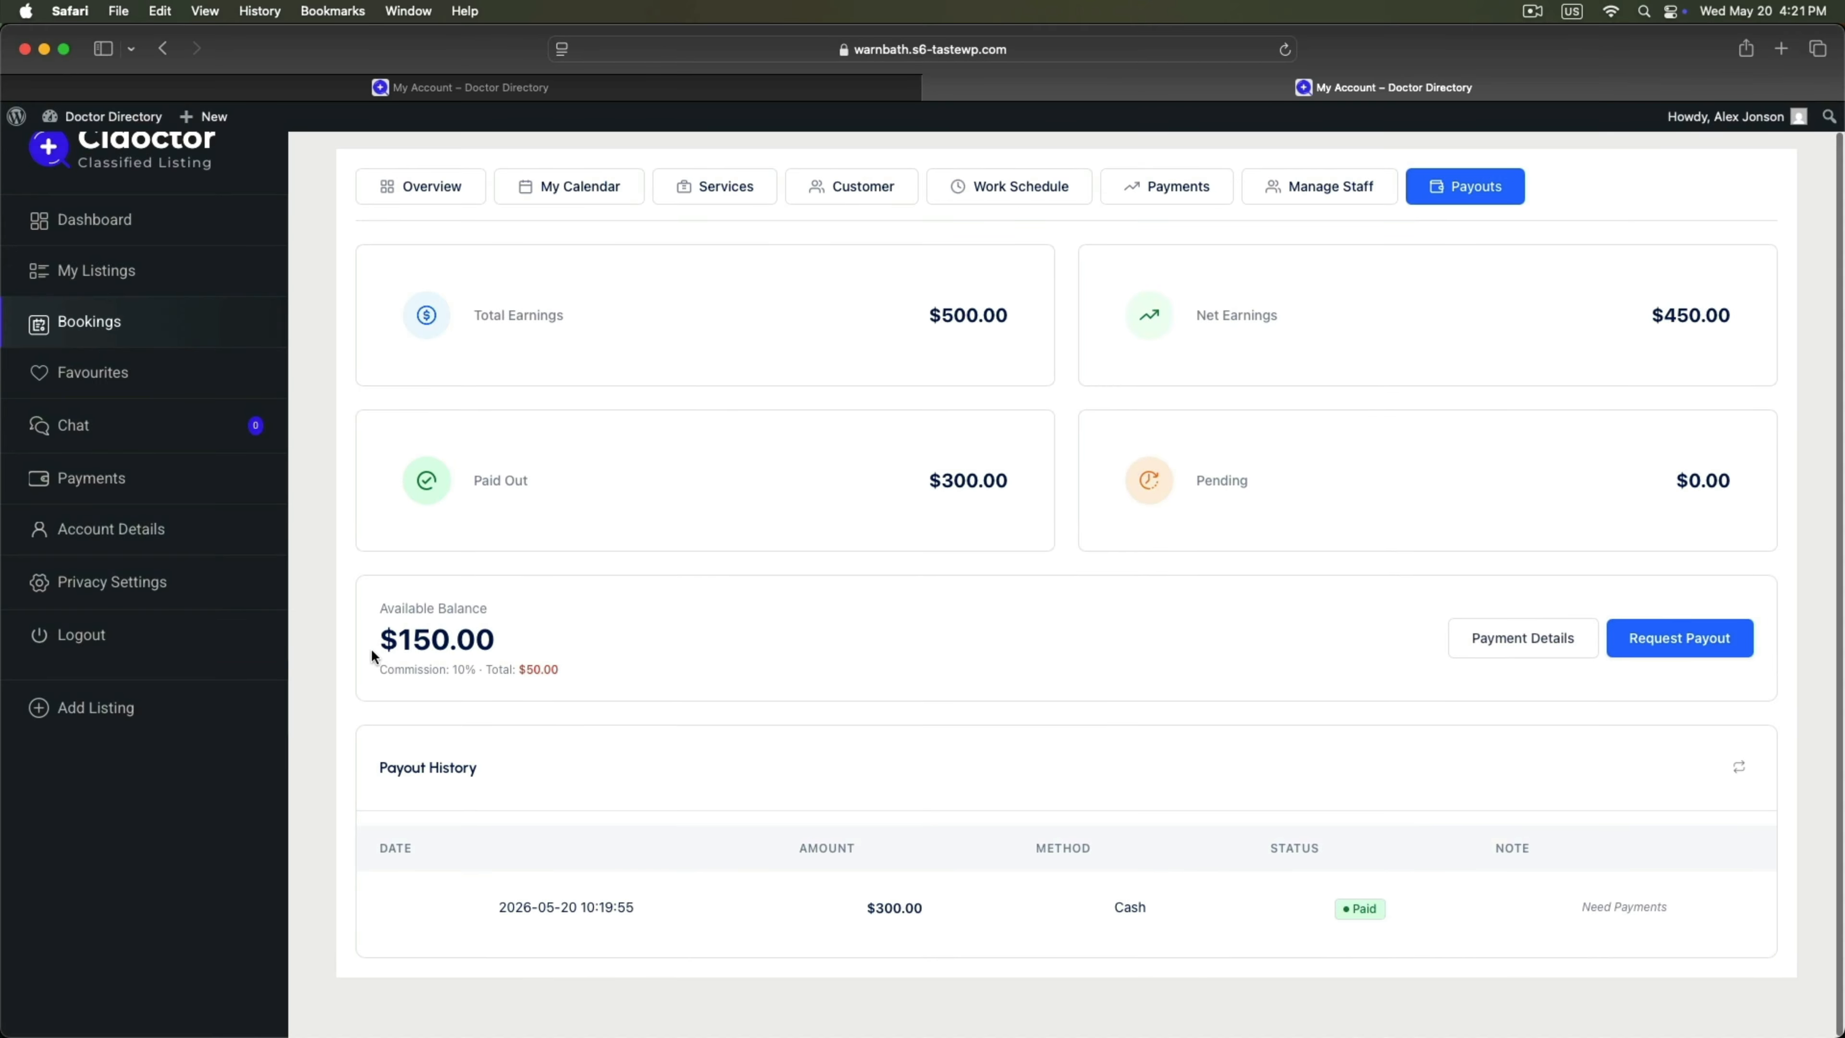
left_click_drag(927, 481, 1017, 479)
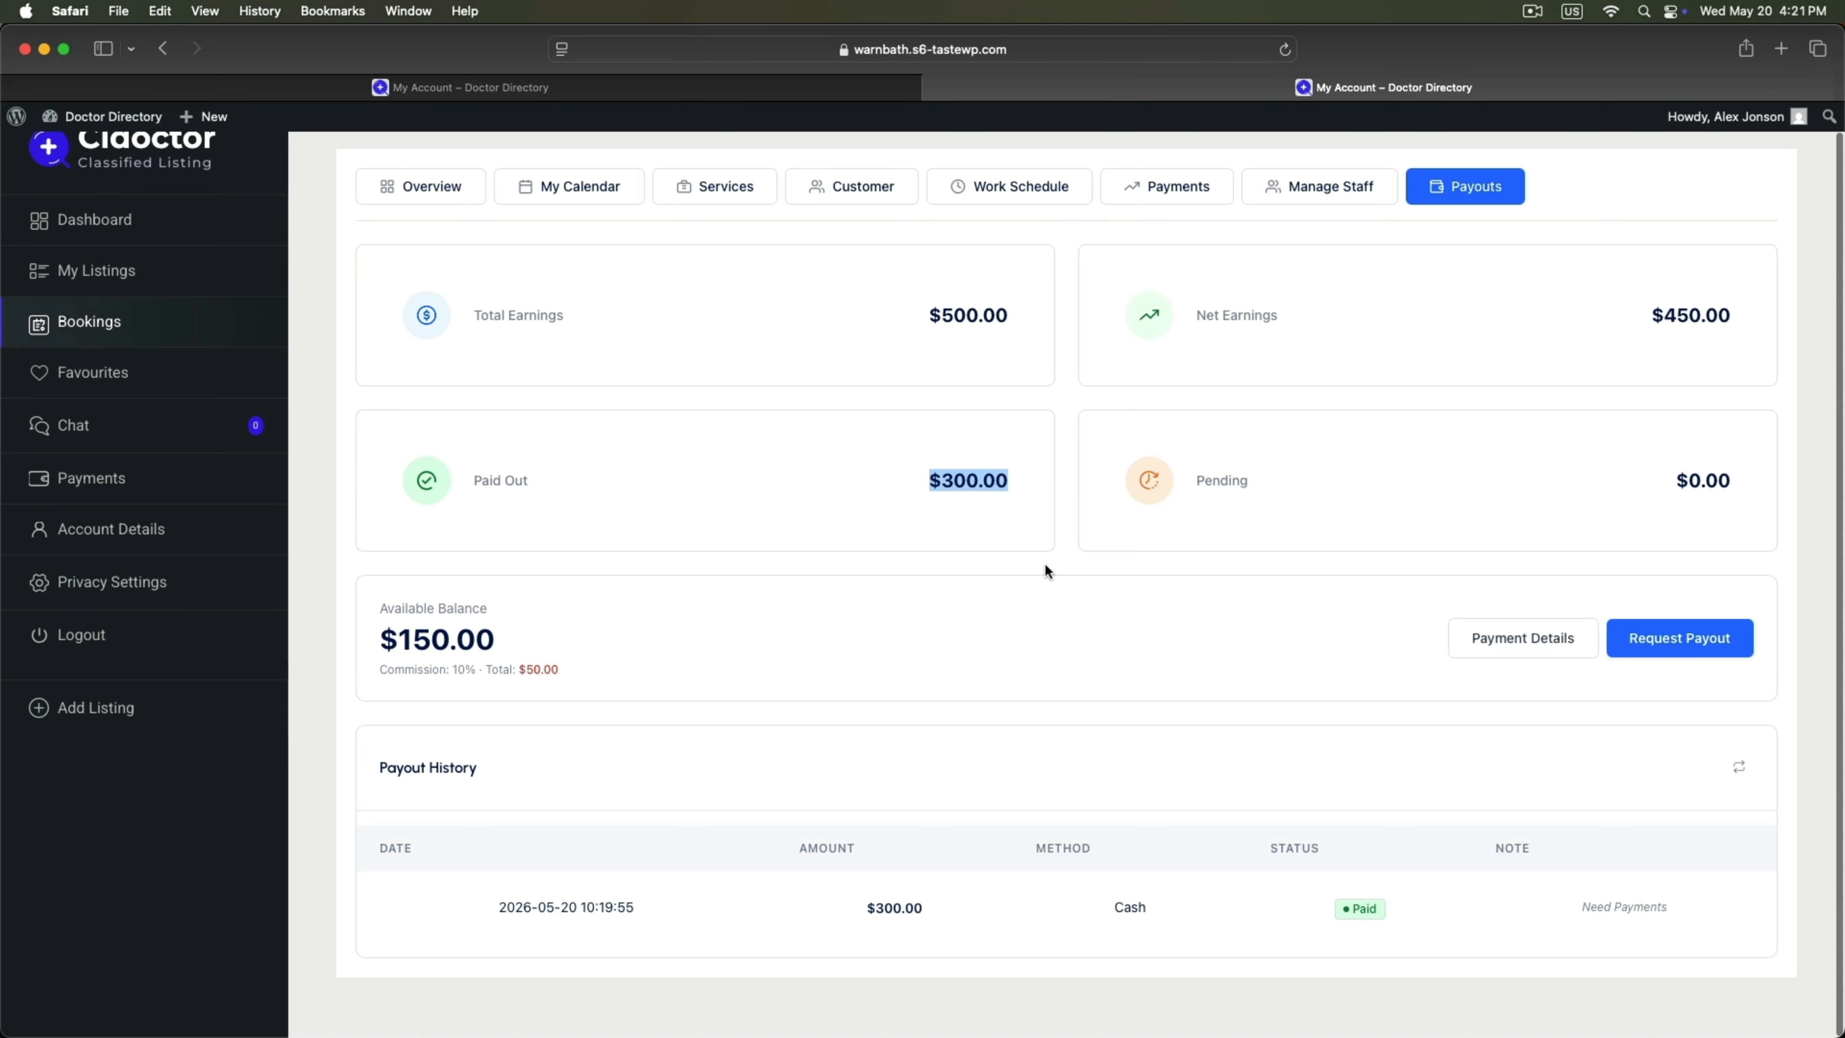
left_click(641, 623)
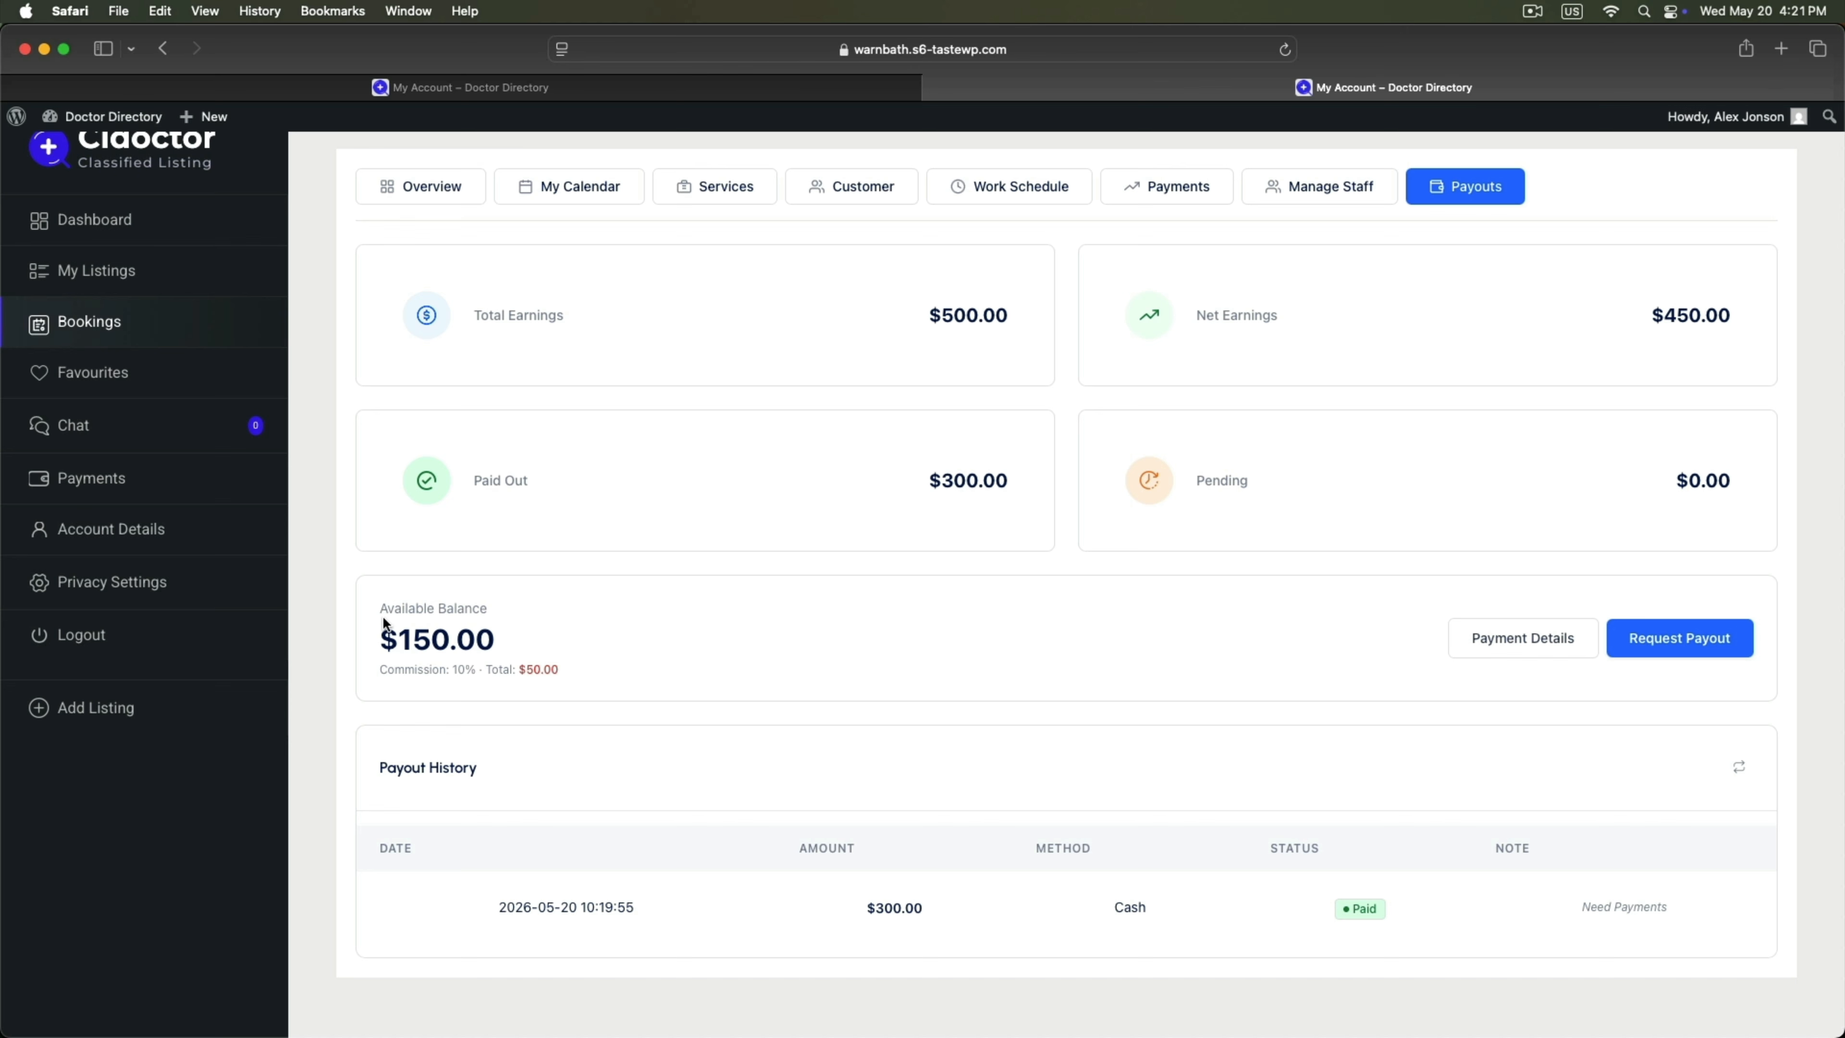
left_click_drag(384, 623, 525, 625)
left_click(715, 654)
scroll(668, 710, "up", 1)
mouse_move(1106, 1020)
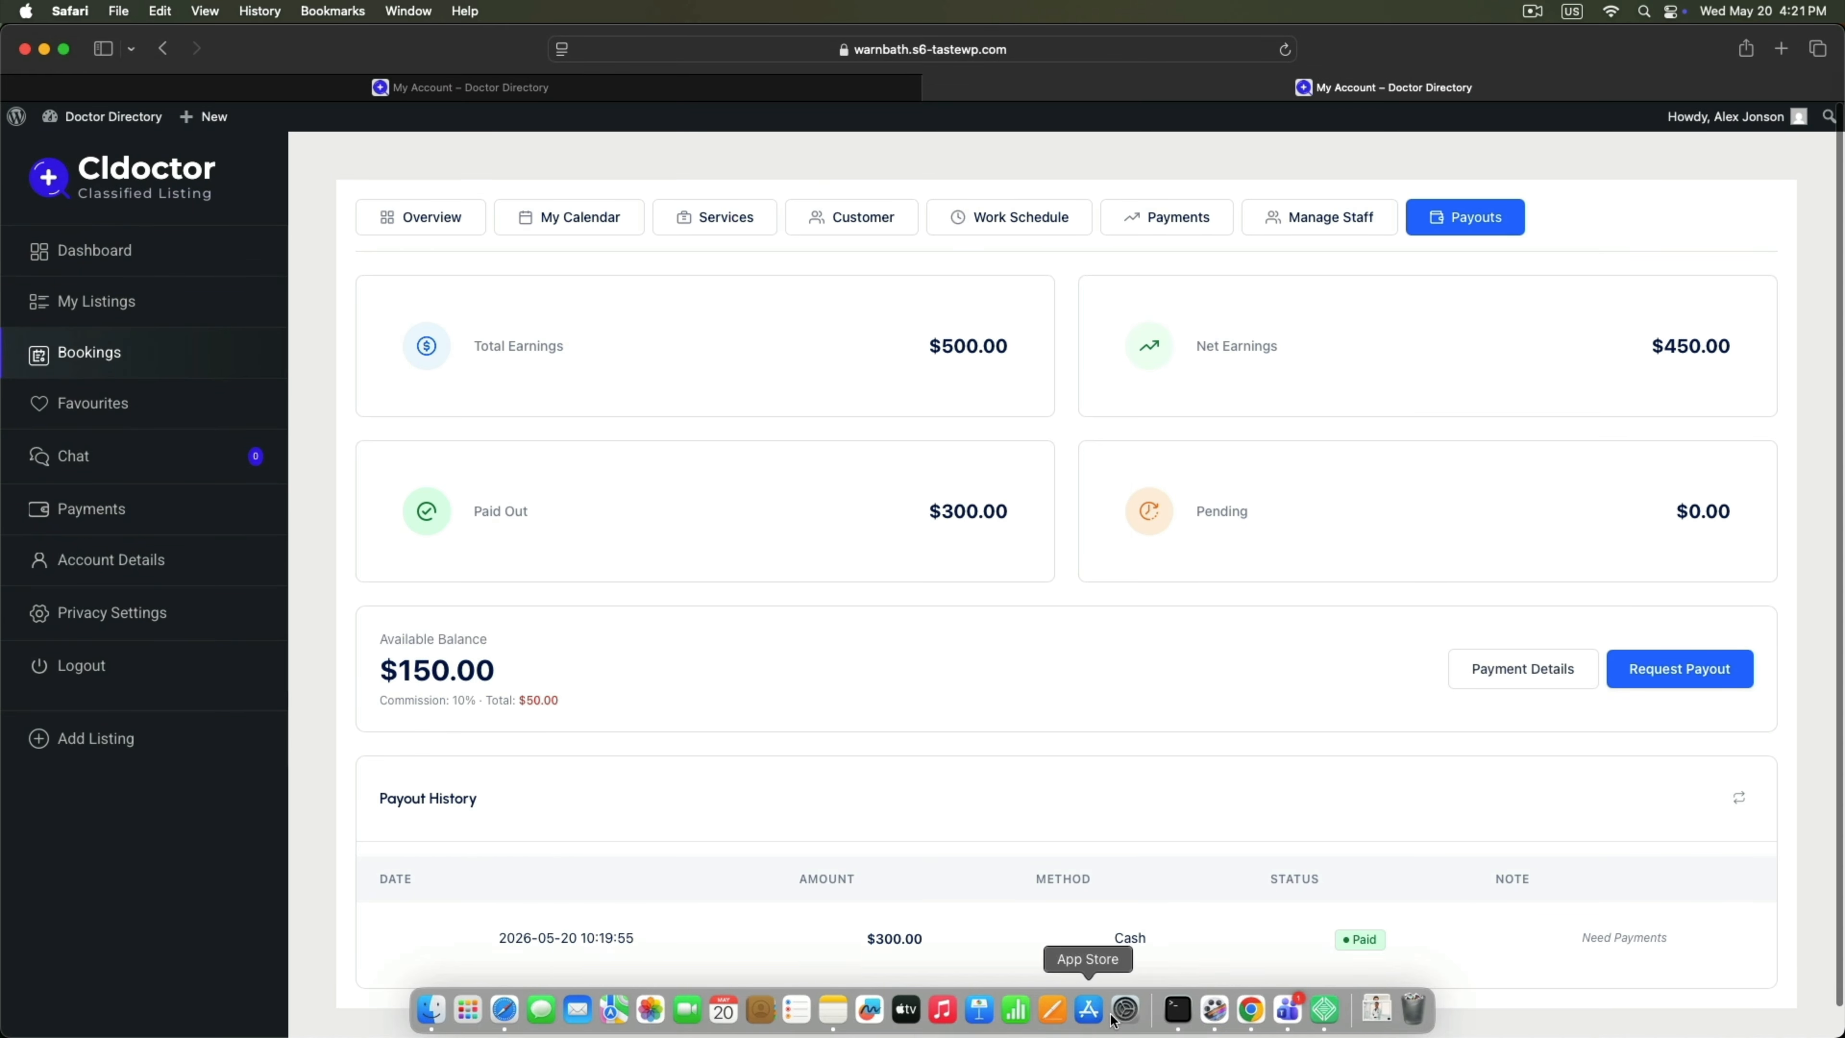
left_click(1250, 1009)
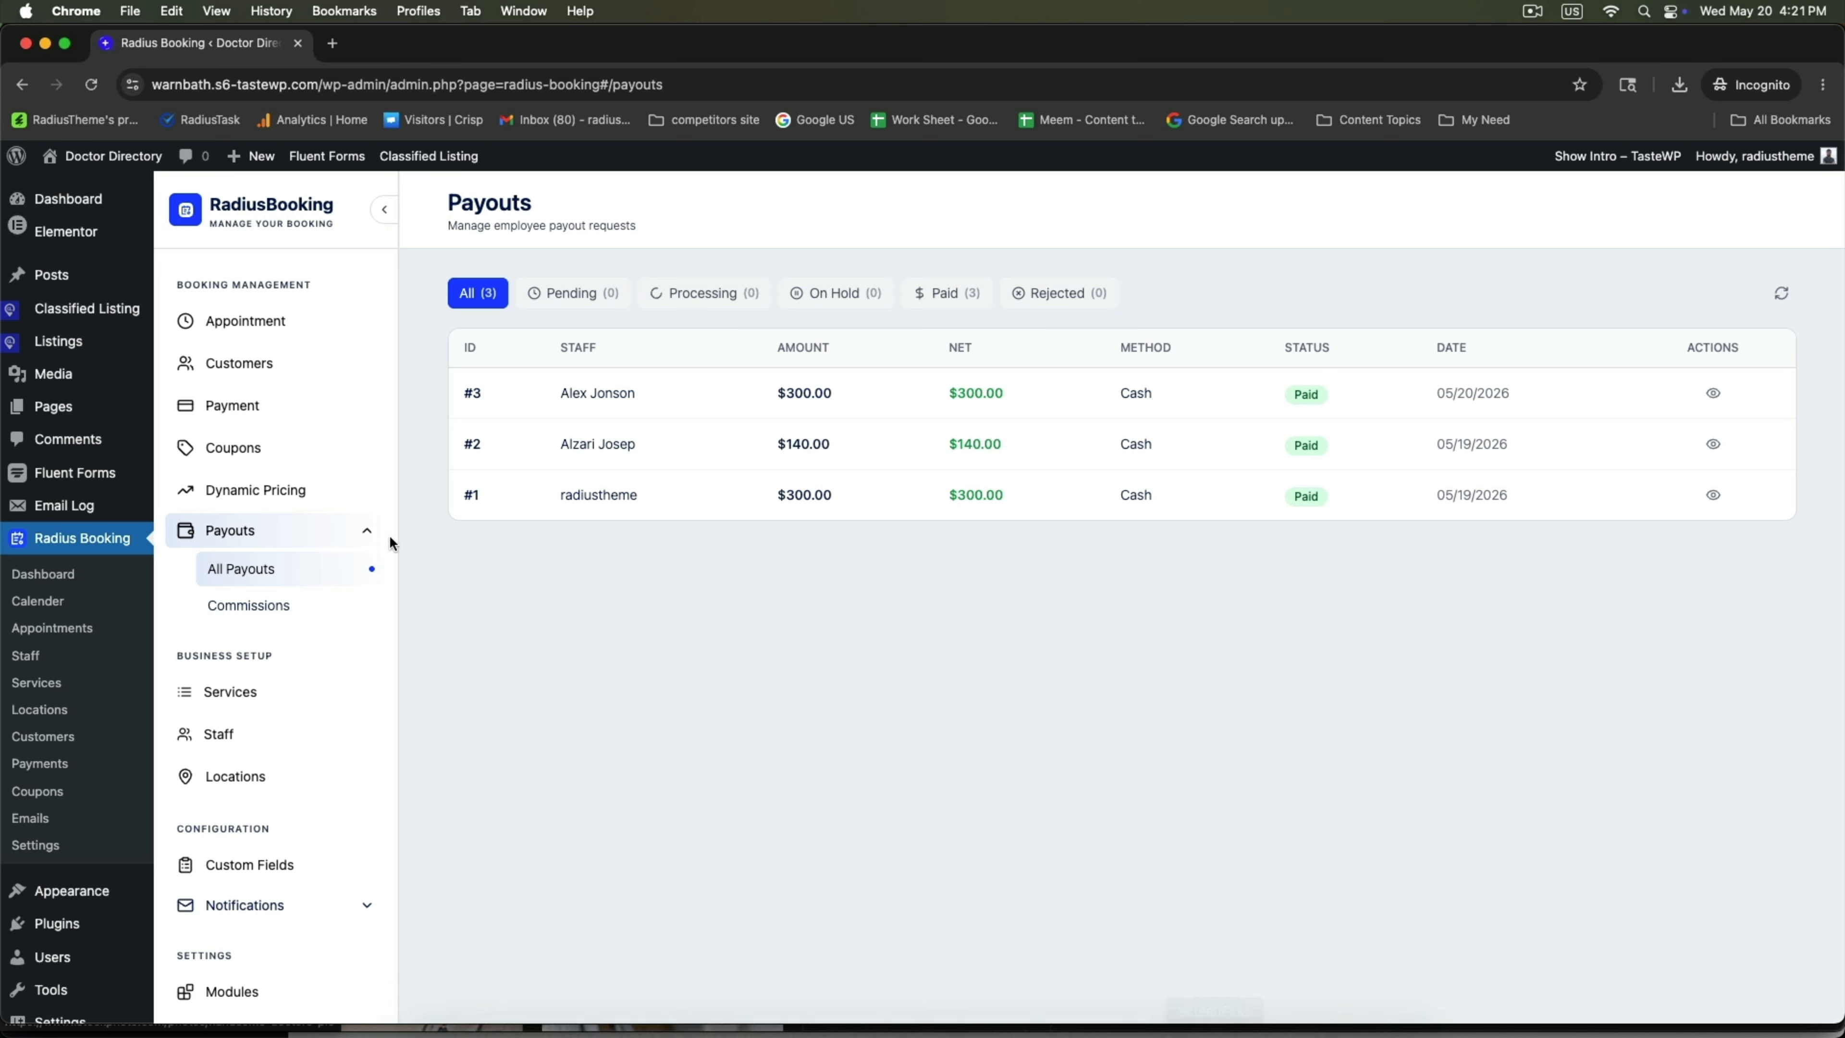
Review the Commissions report, checking the first booking's amounts and the $50.00 commissions on later bookings.
left_click(258, 613)
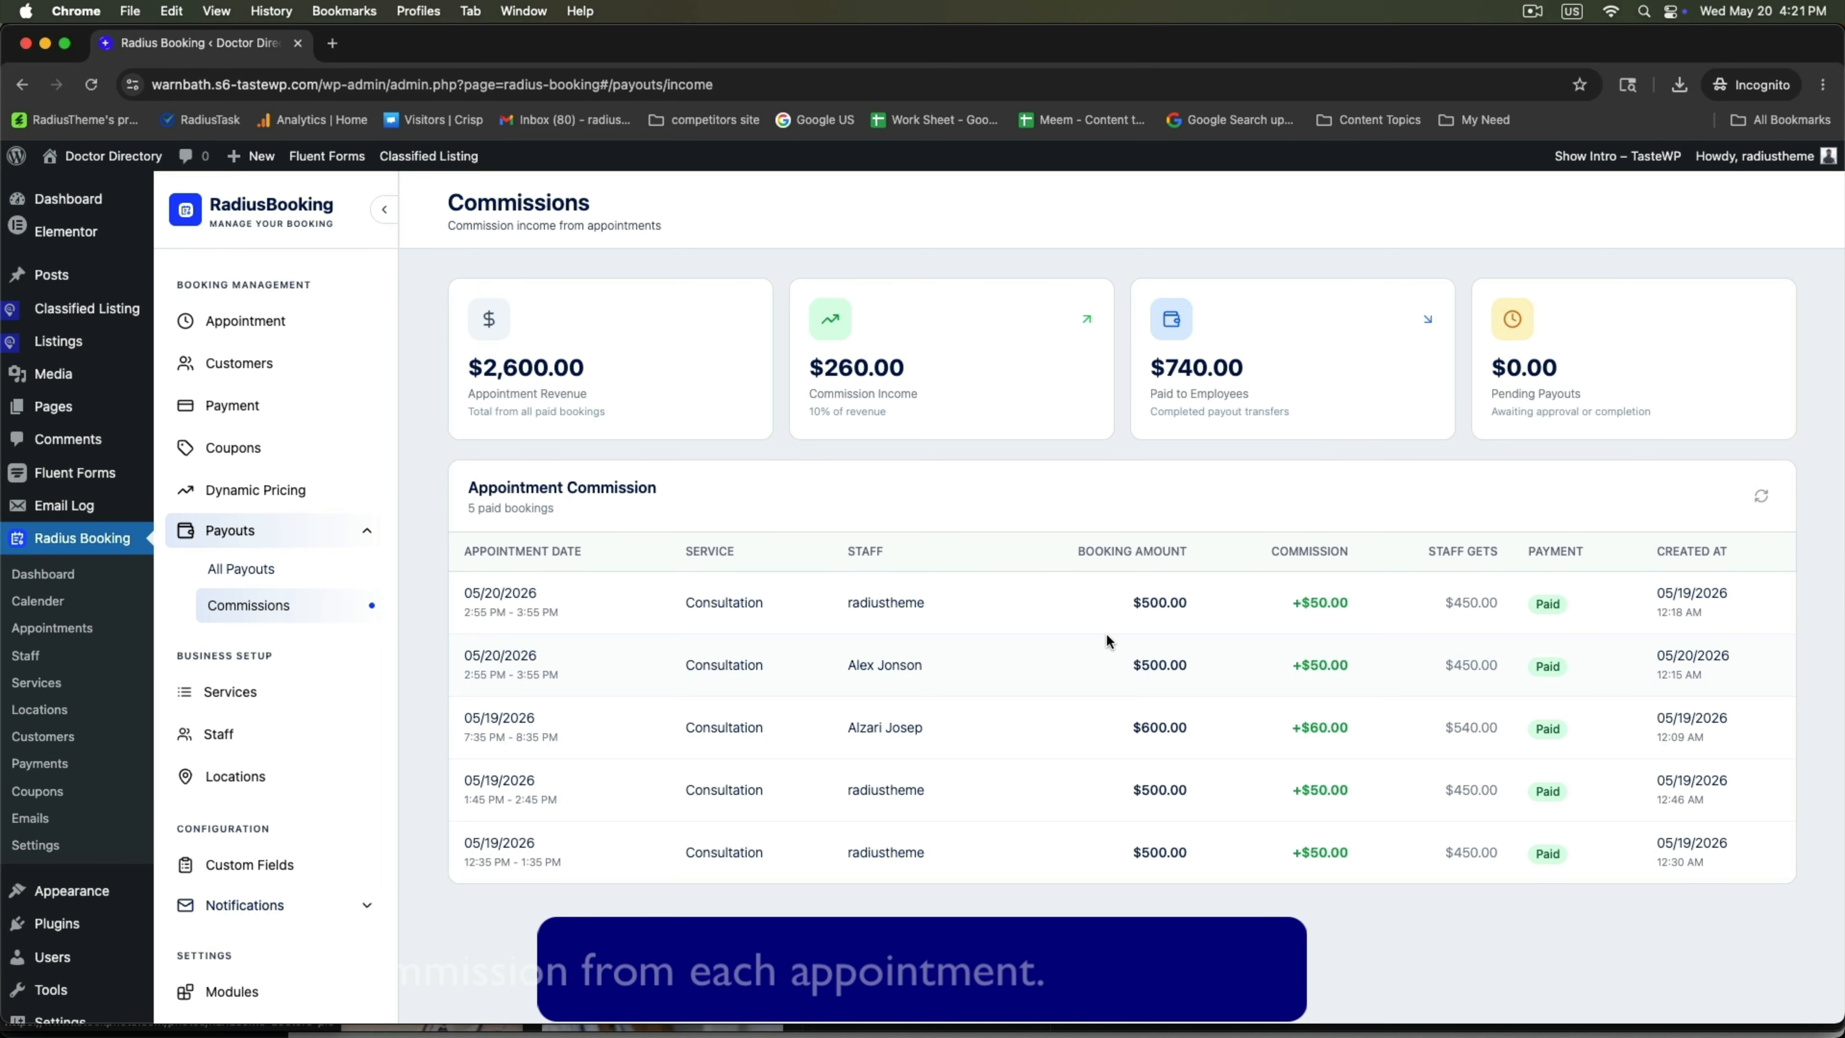
scroll(1106, 640, "down", 2)
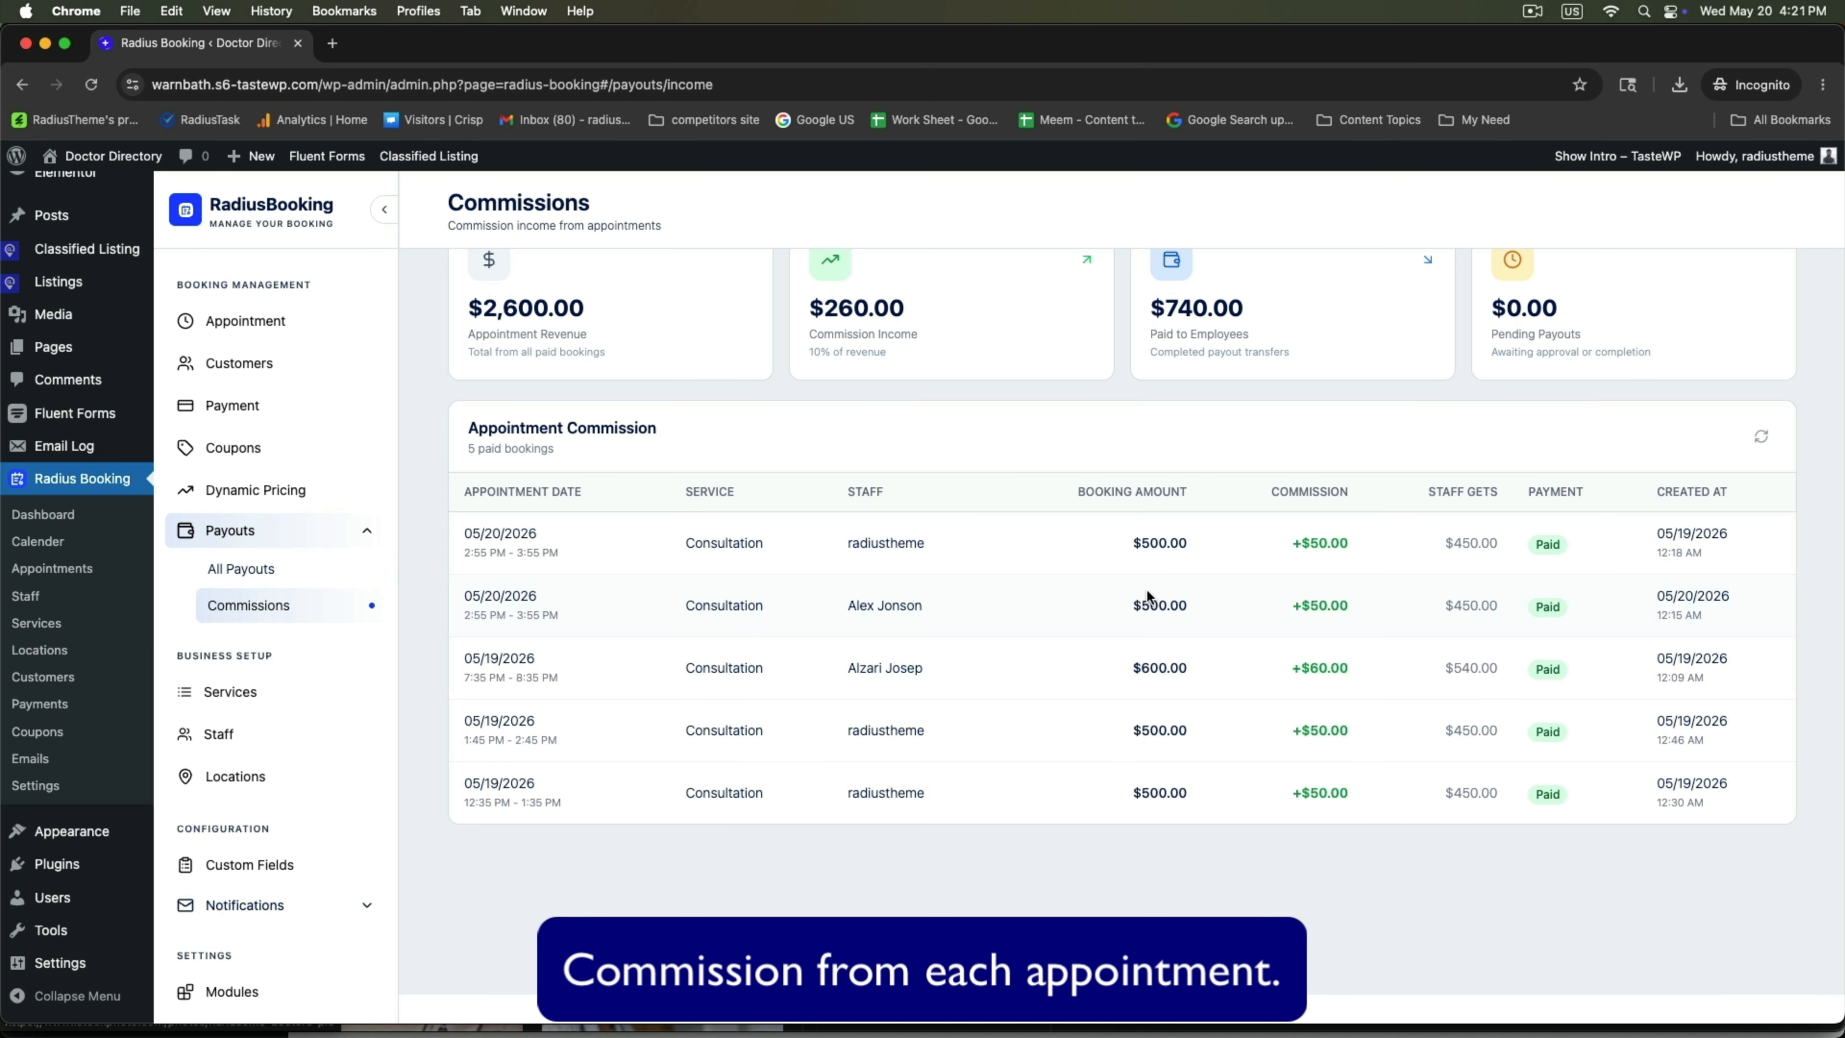
left_click_drag(1204, 538, 1525, 541)
left_click(1553, 541)
left_click(1304, 668)
left_click_drag(1293, 730, 1382, 732)
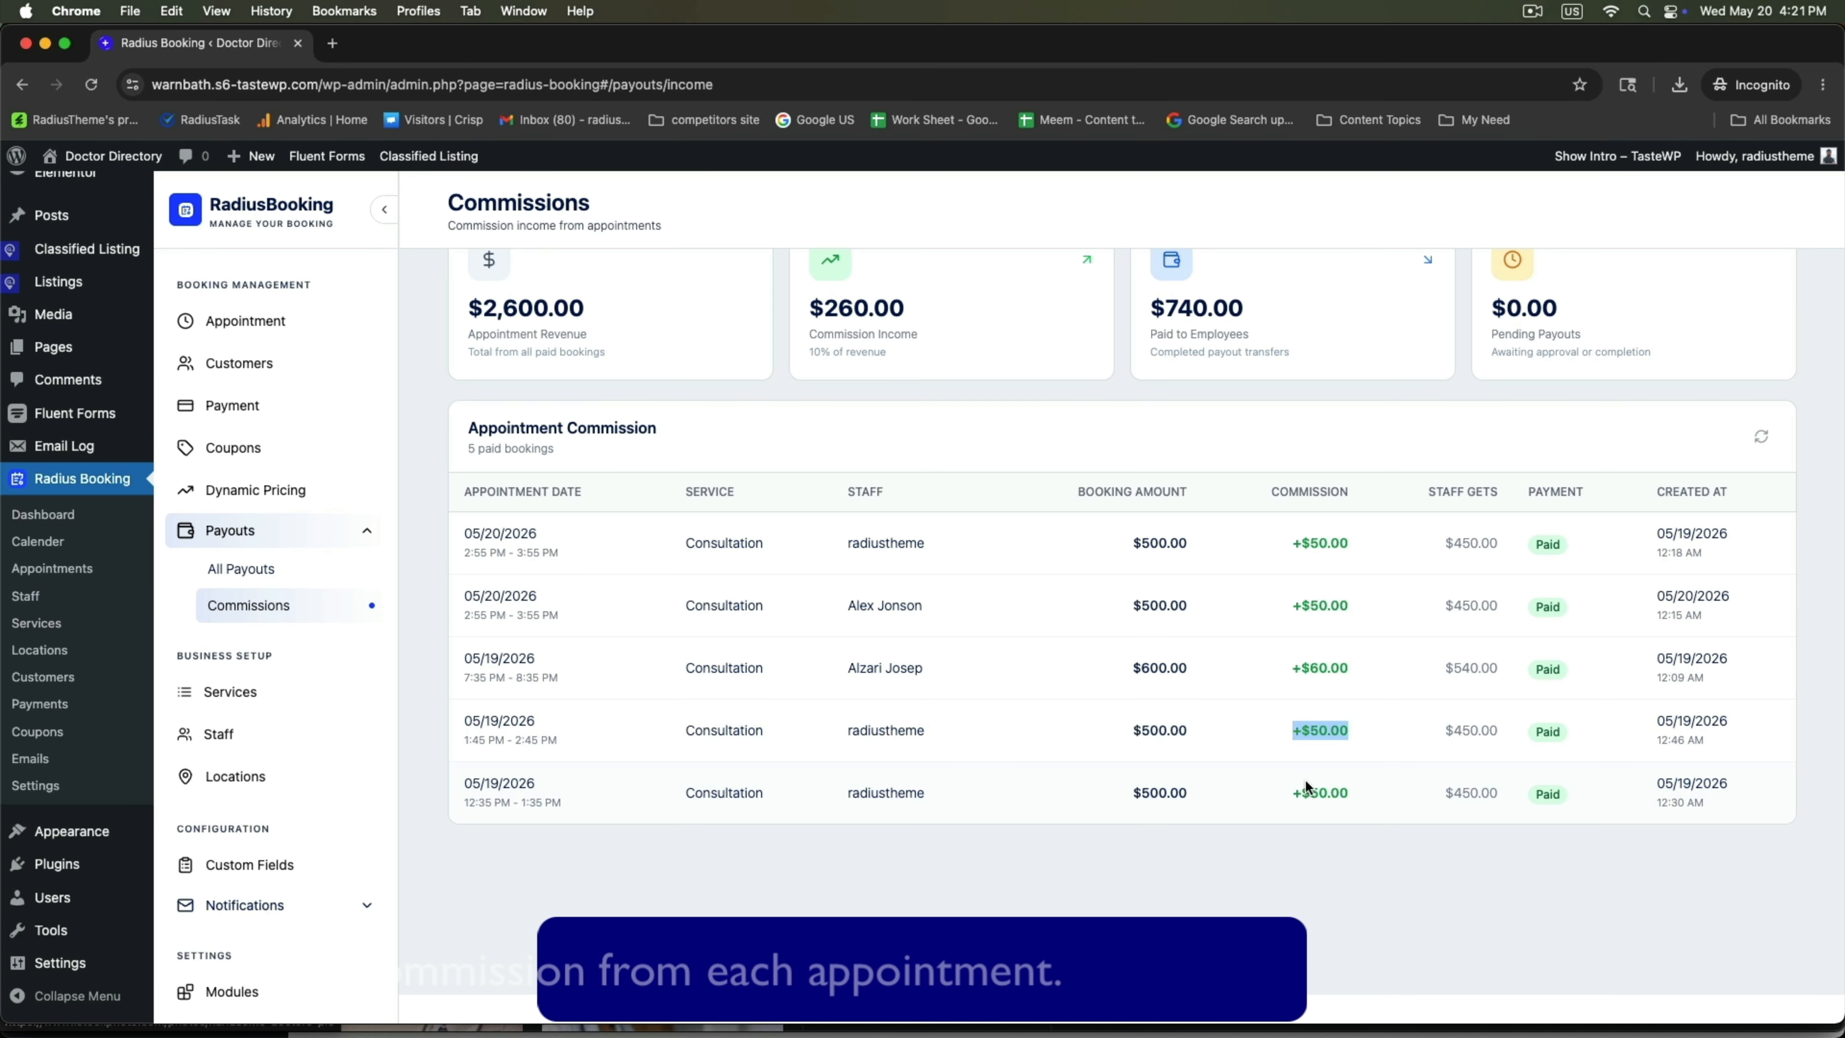
left_click_drag(1303, 790, 1352, 792)
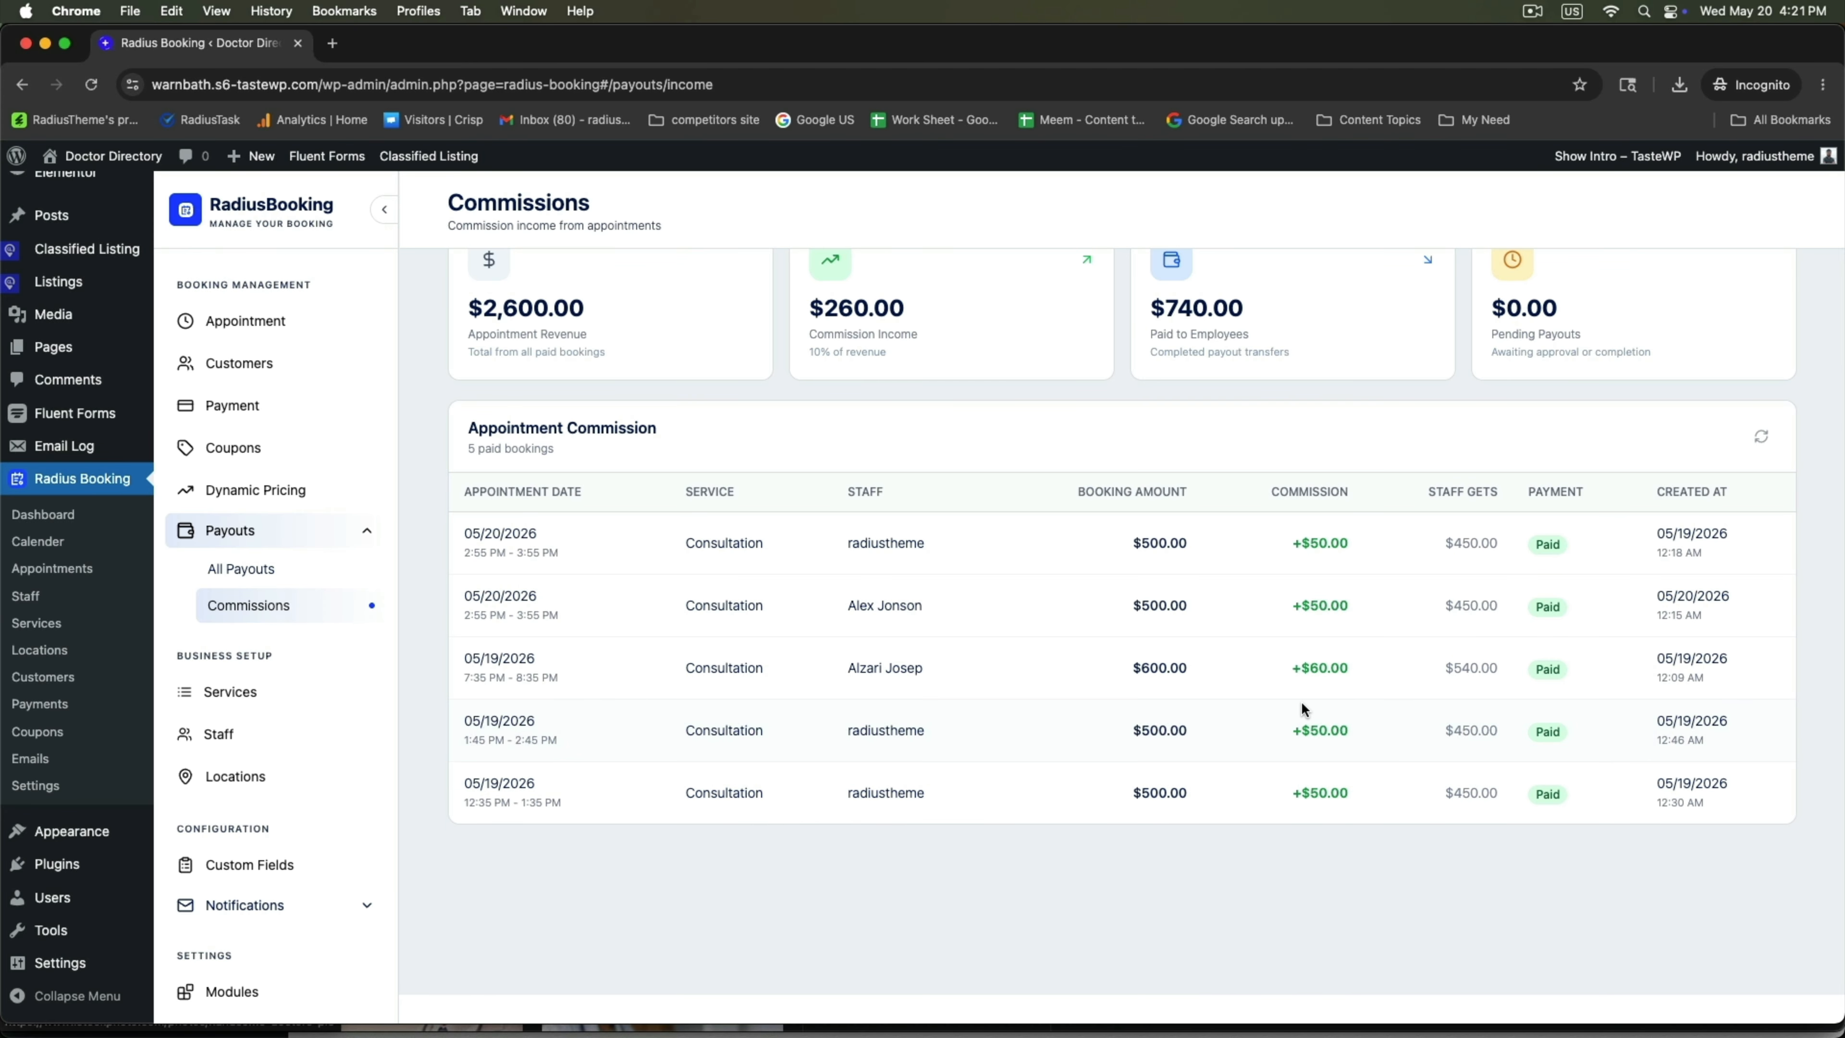
Check the staff member on payout #2 in All Payouts, then return to the doctor's dashboard window.
left_click(242, 572)
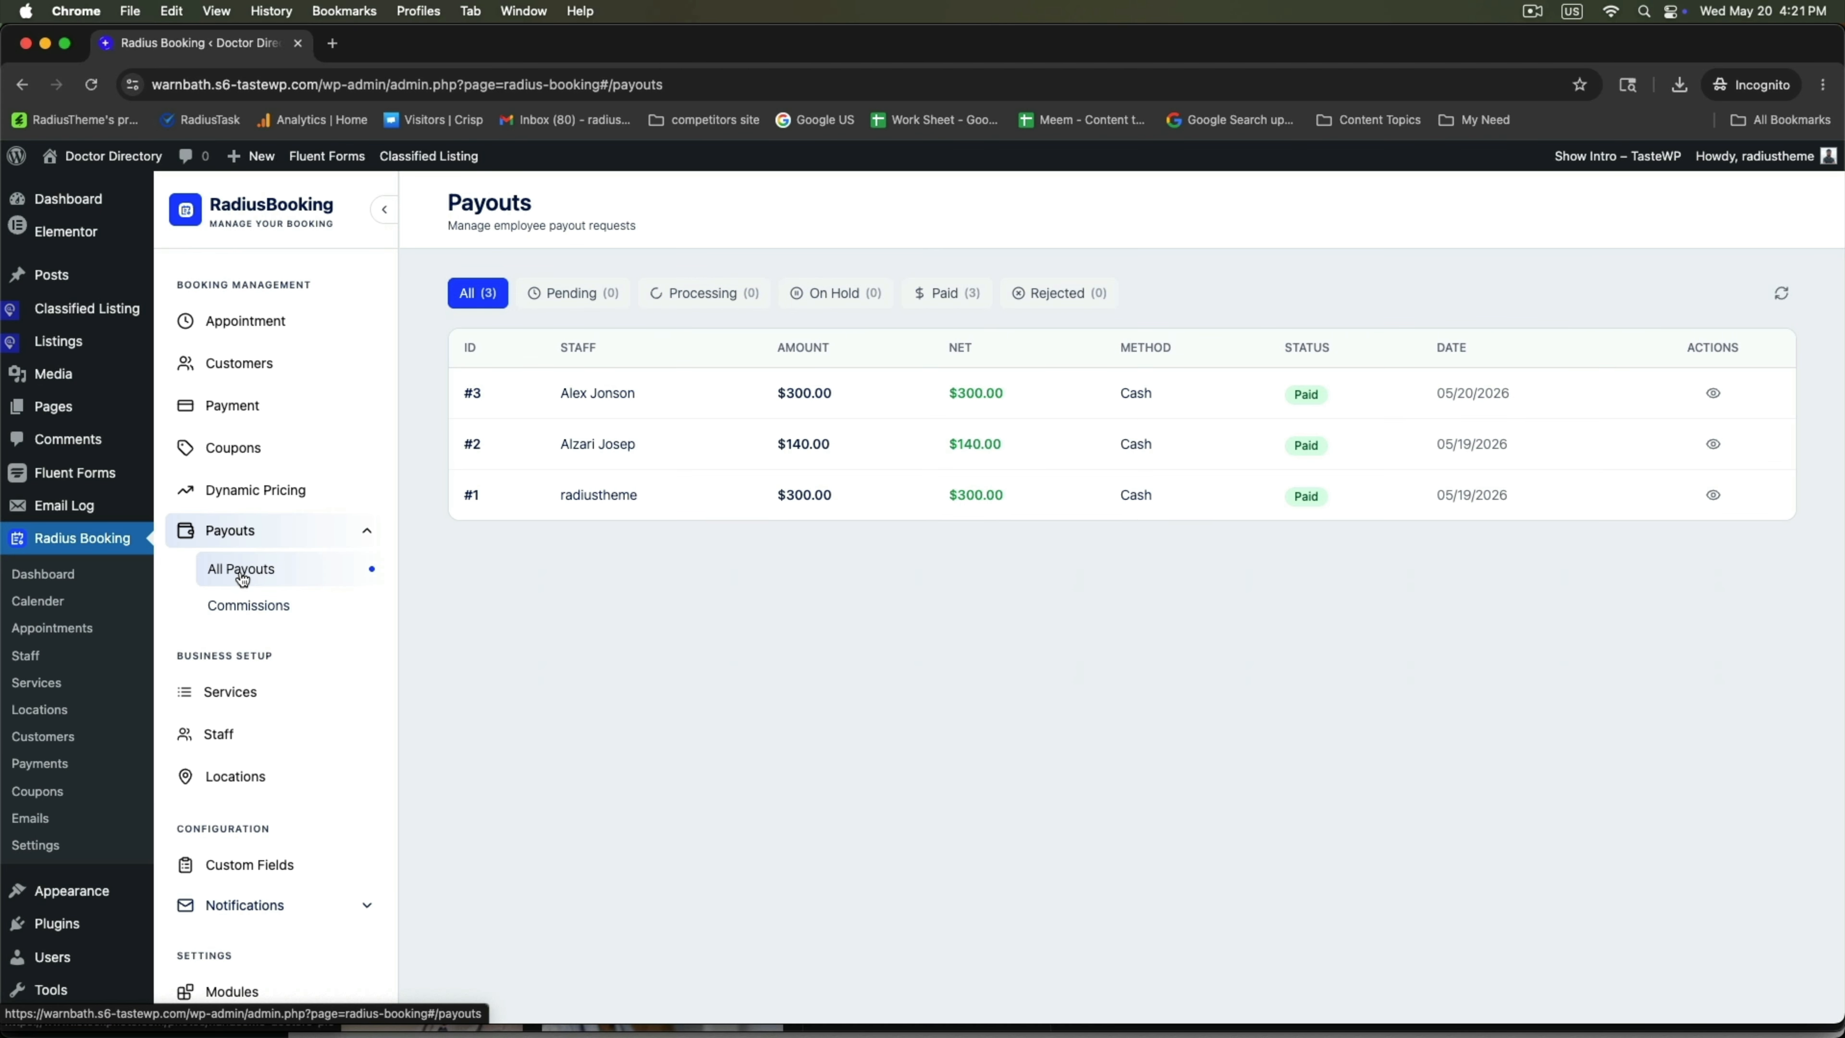
left_click_drag(565, 444, 635, 444)
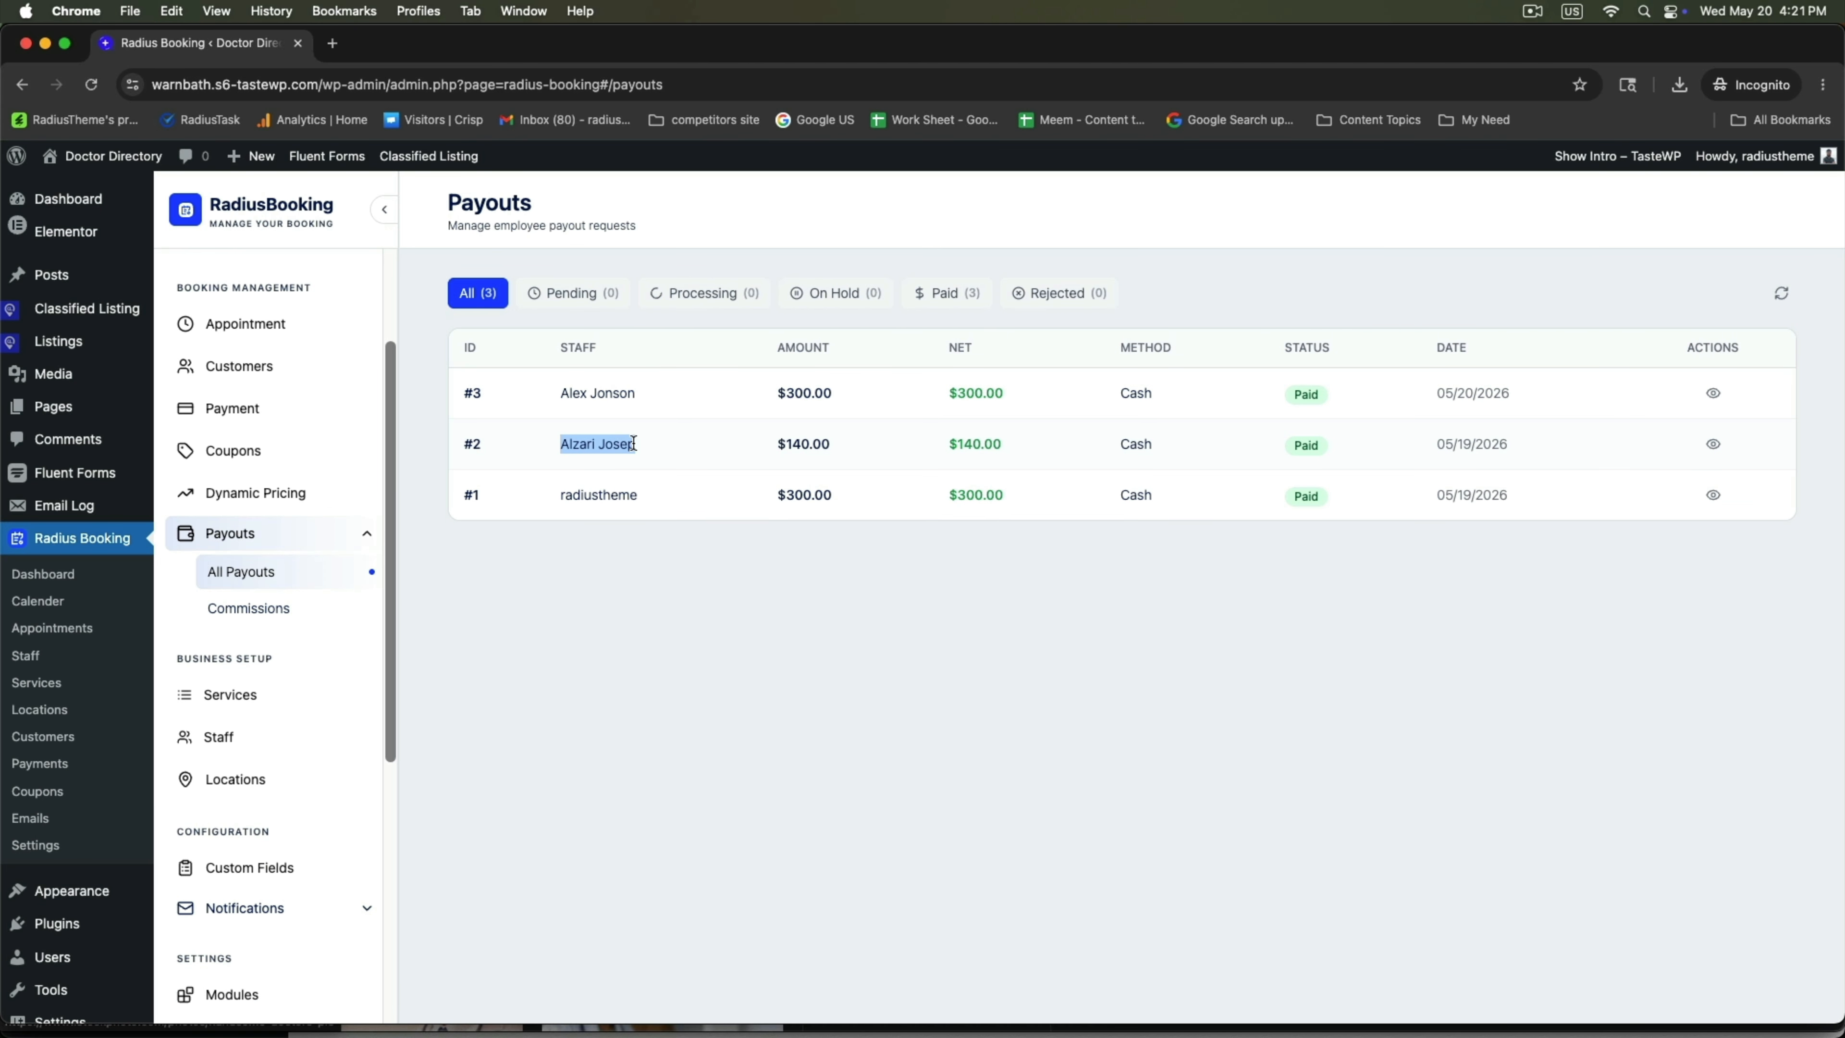
left_click(1358, 591)
left_click(506, 1017)
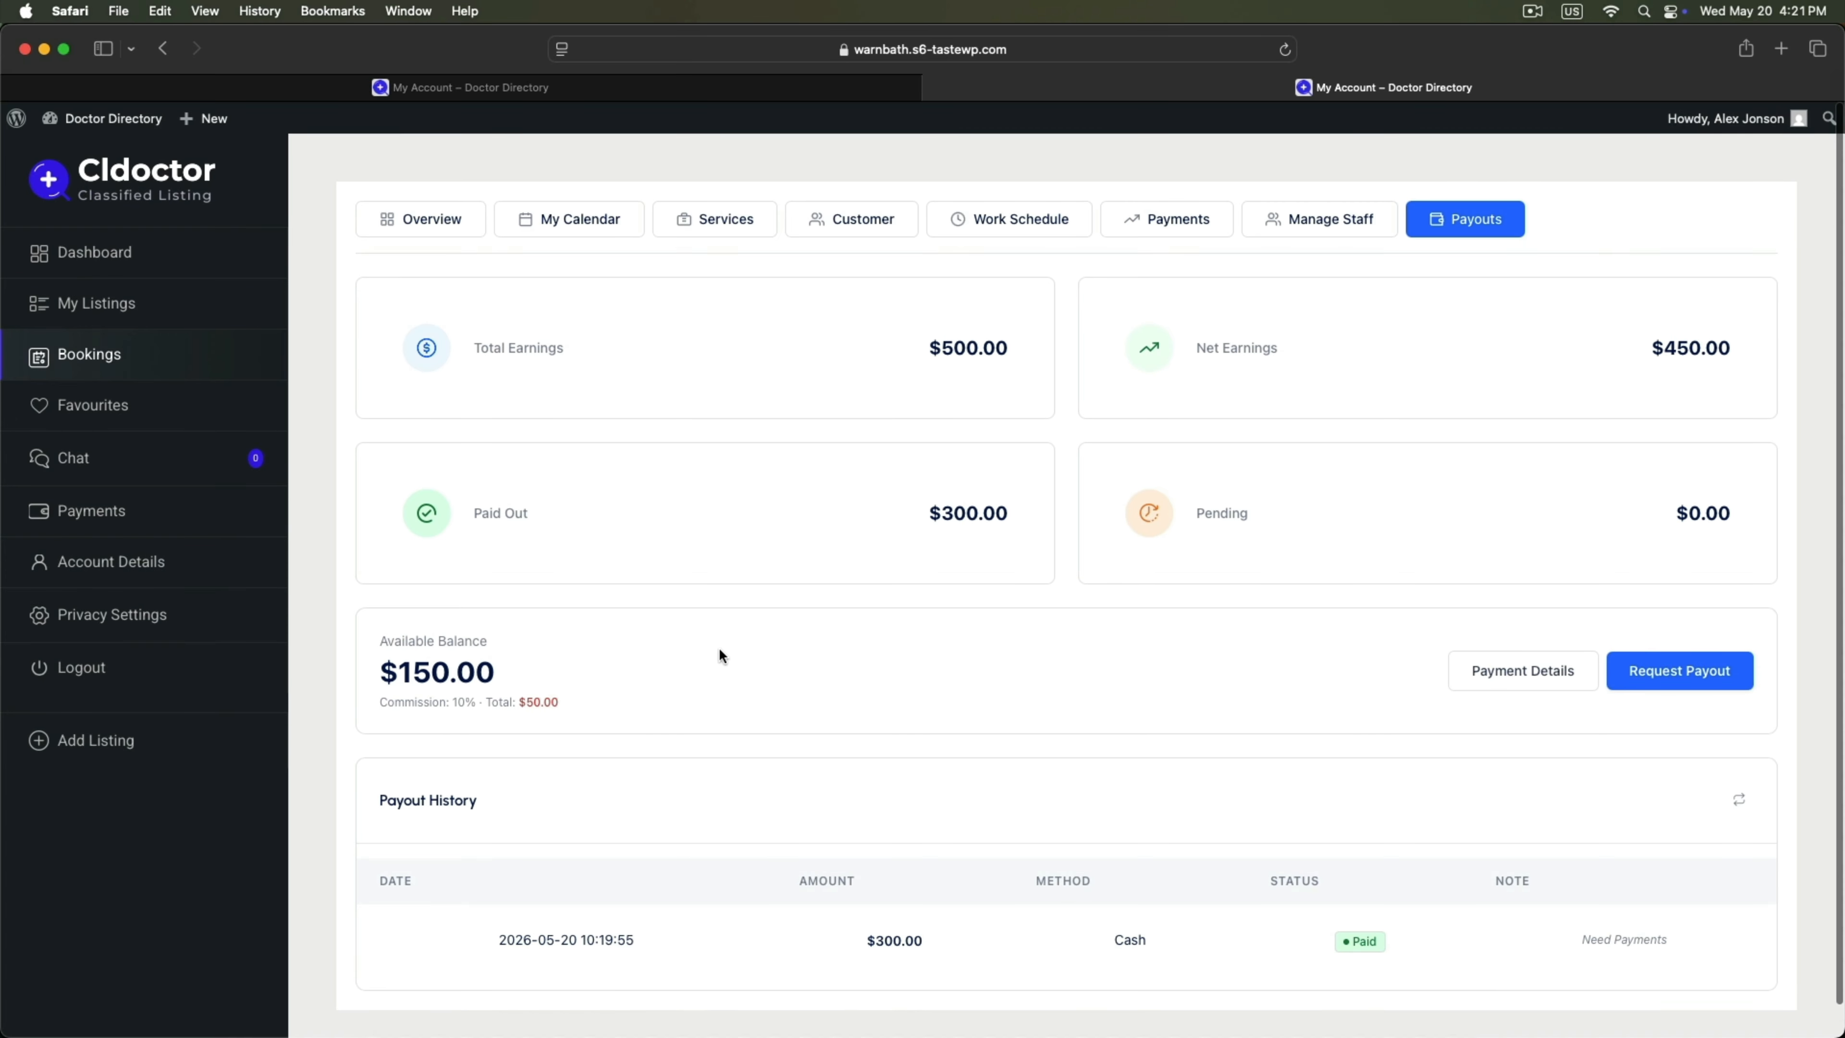
Check the doctor's Earnings & Commission panel: $500 earned, $50 commission, $450 net, $300 paid, $150 available.
left_click(456, 231)
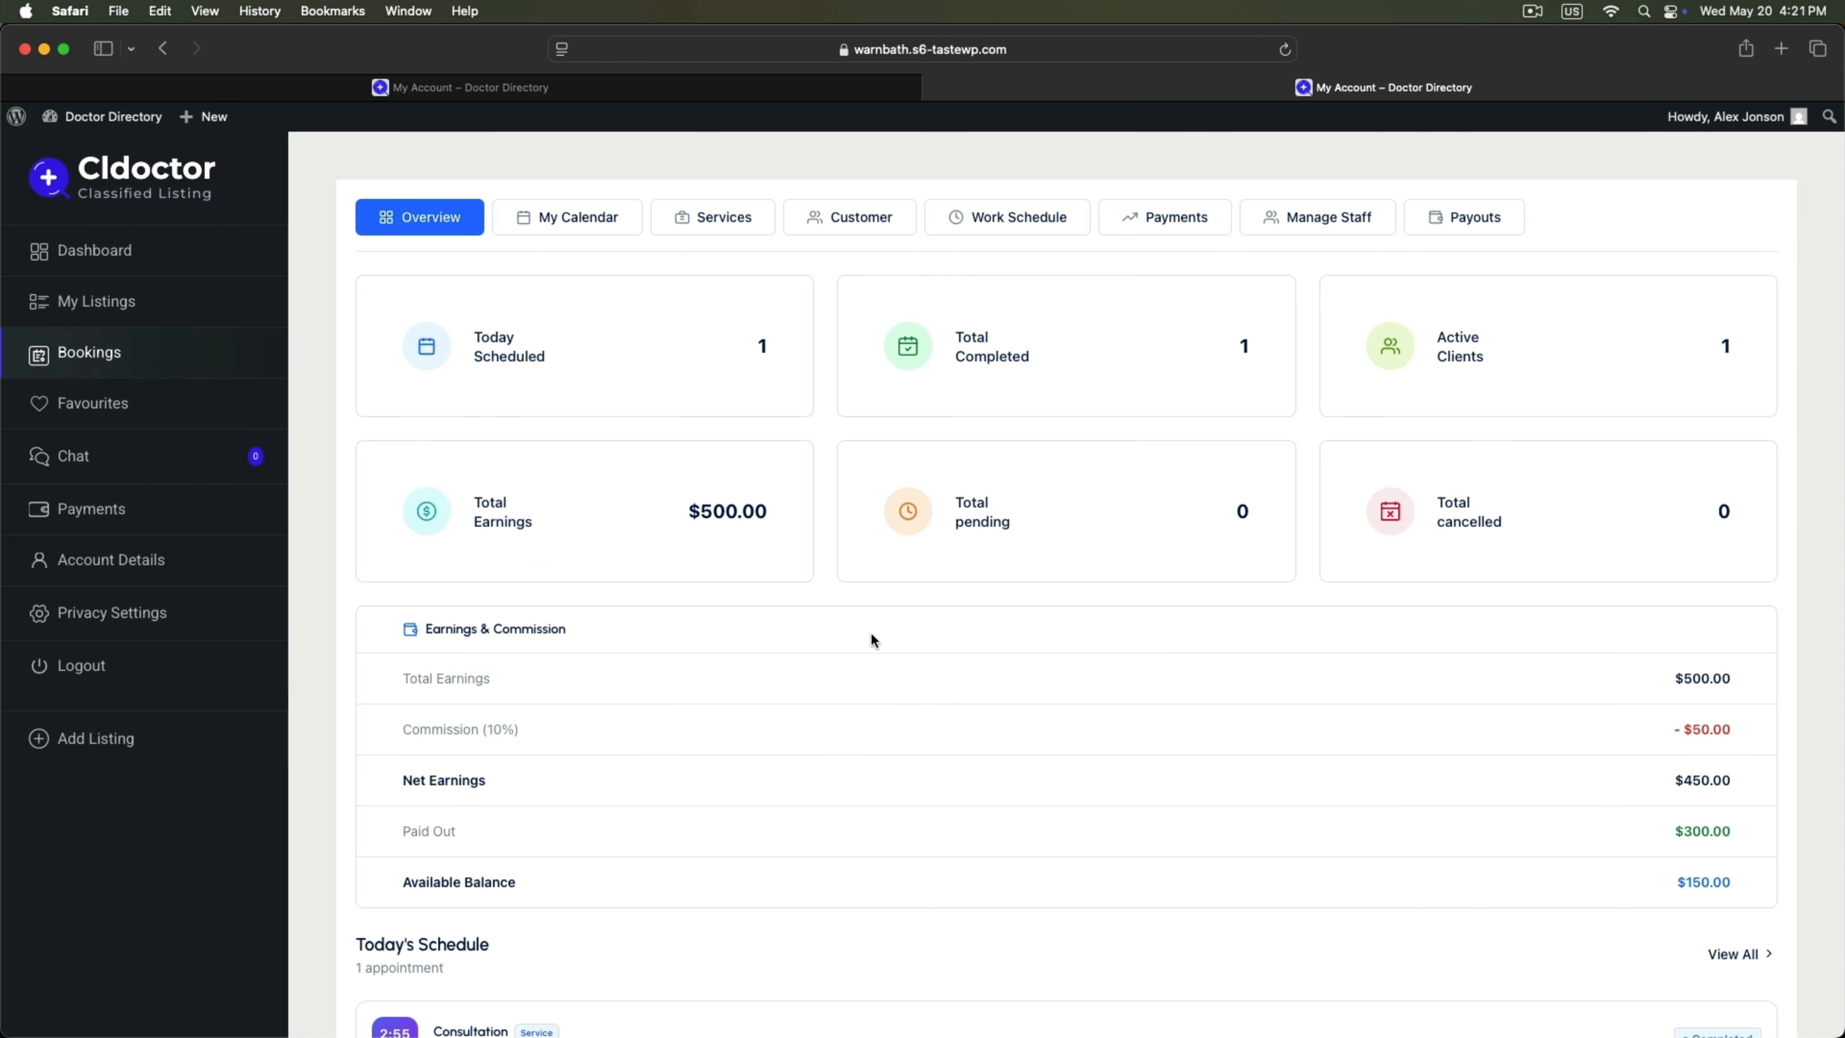
scroll(956, 638, "down", 2)
left_click_drag(432, 518, 518, 516)
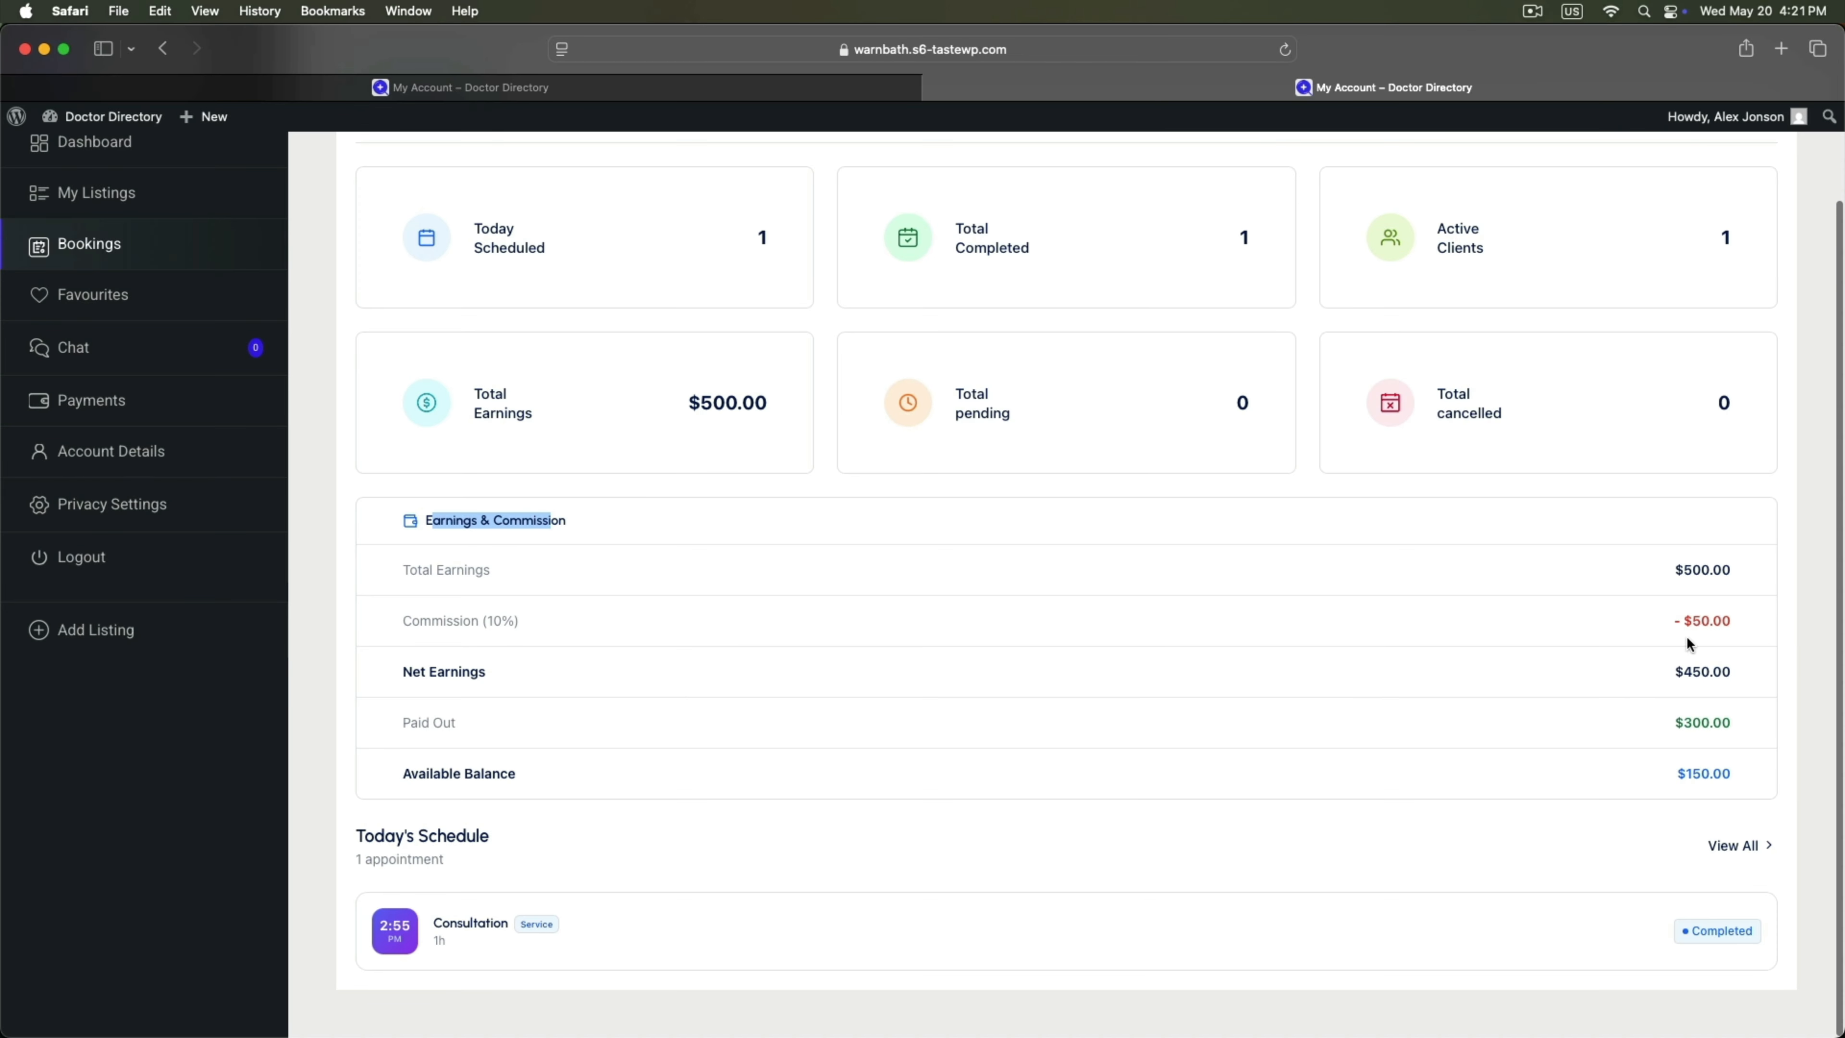
left_click(1679, 619)
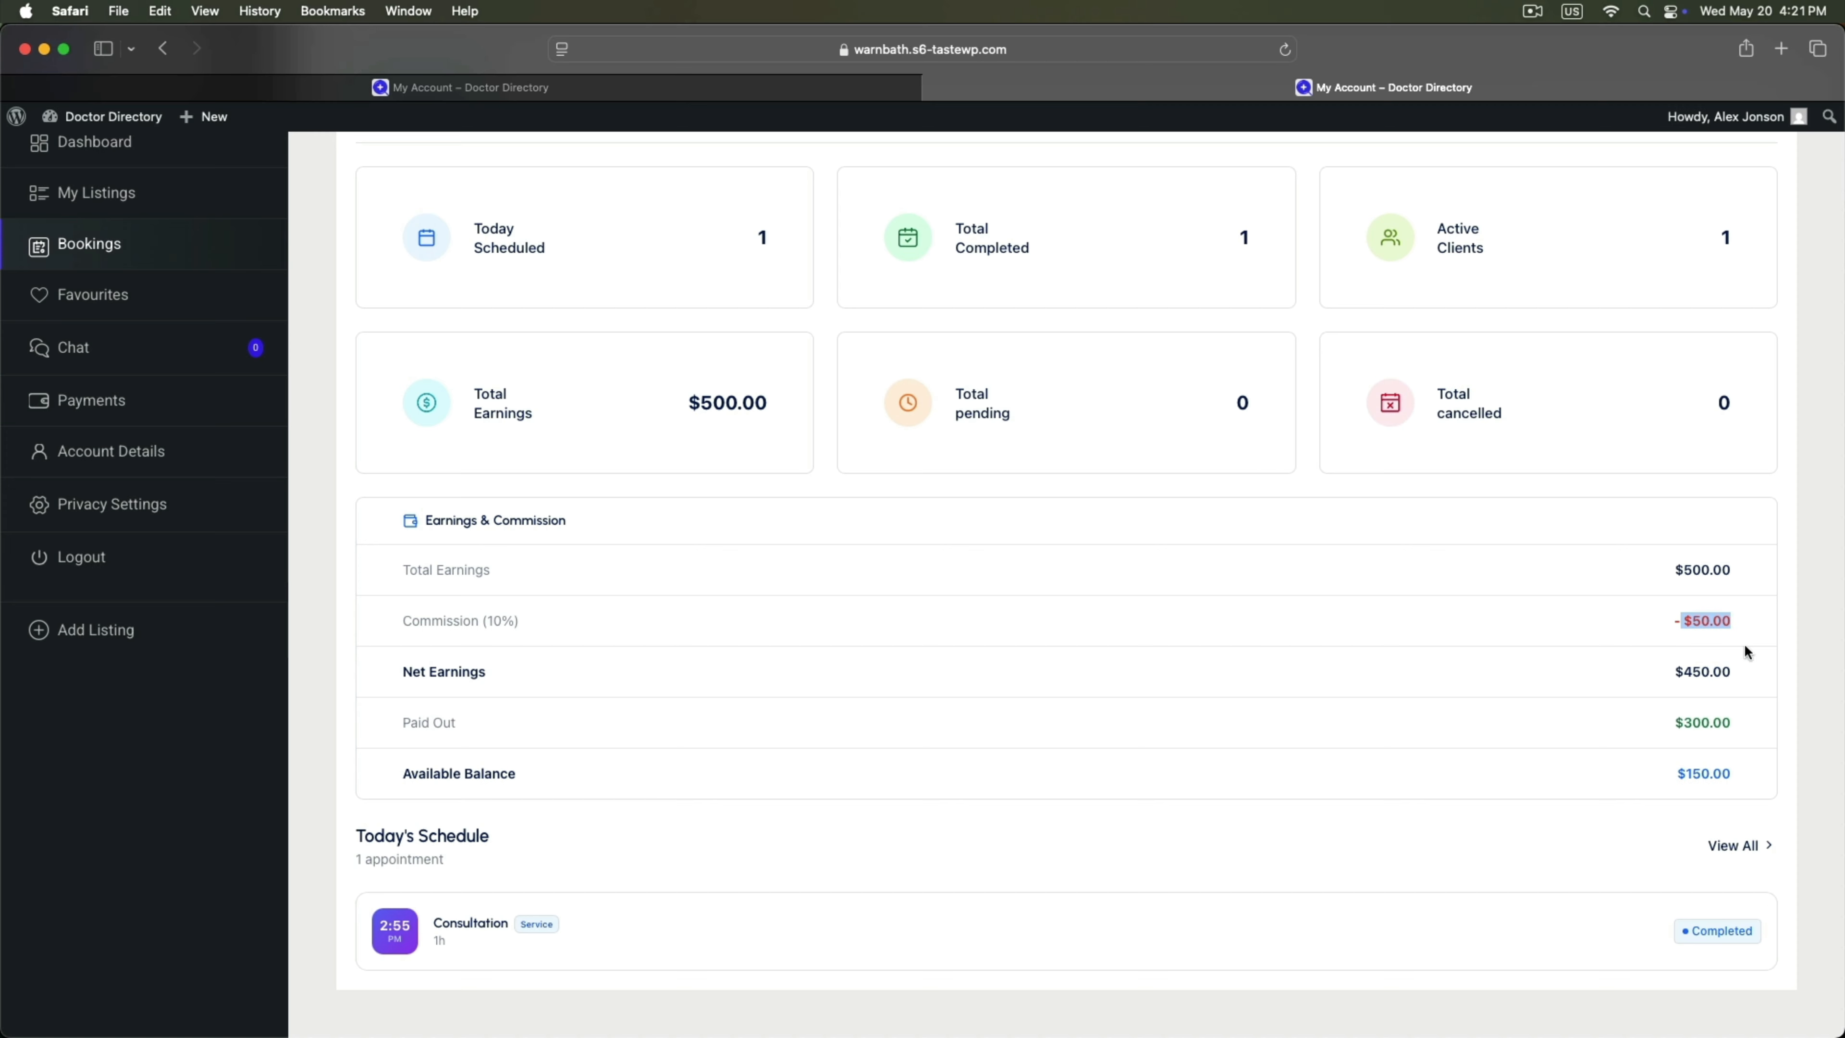
left_click_drag(1683, 566, 1746, 570)
left_click_drag(1677, 717, 1779, 772)
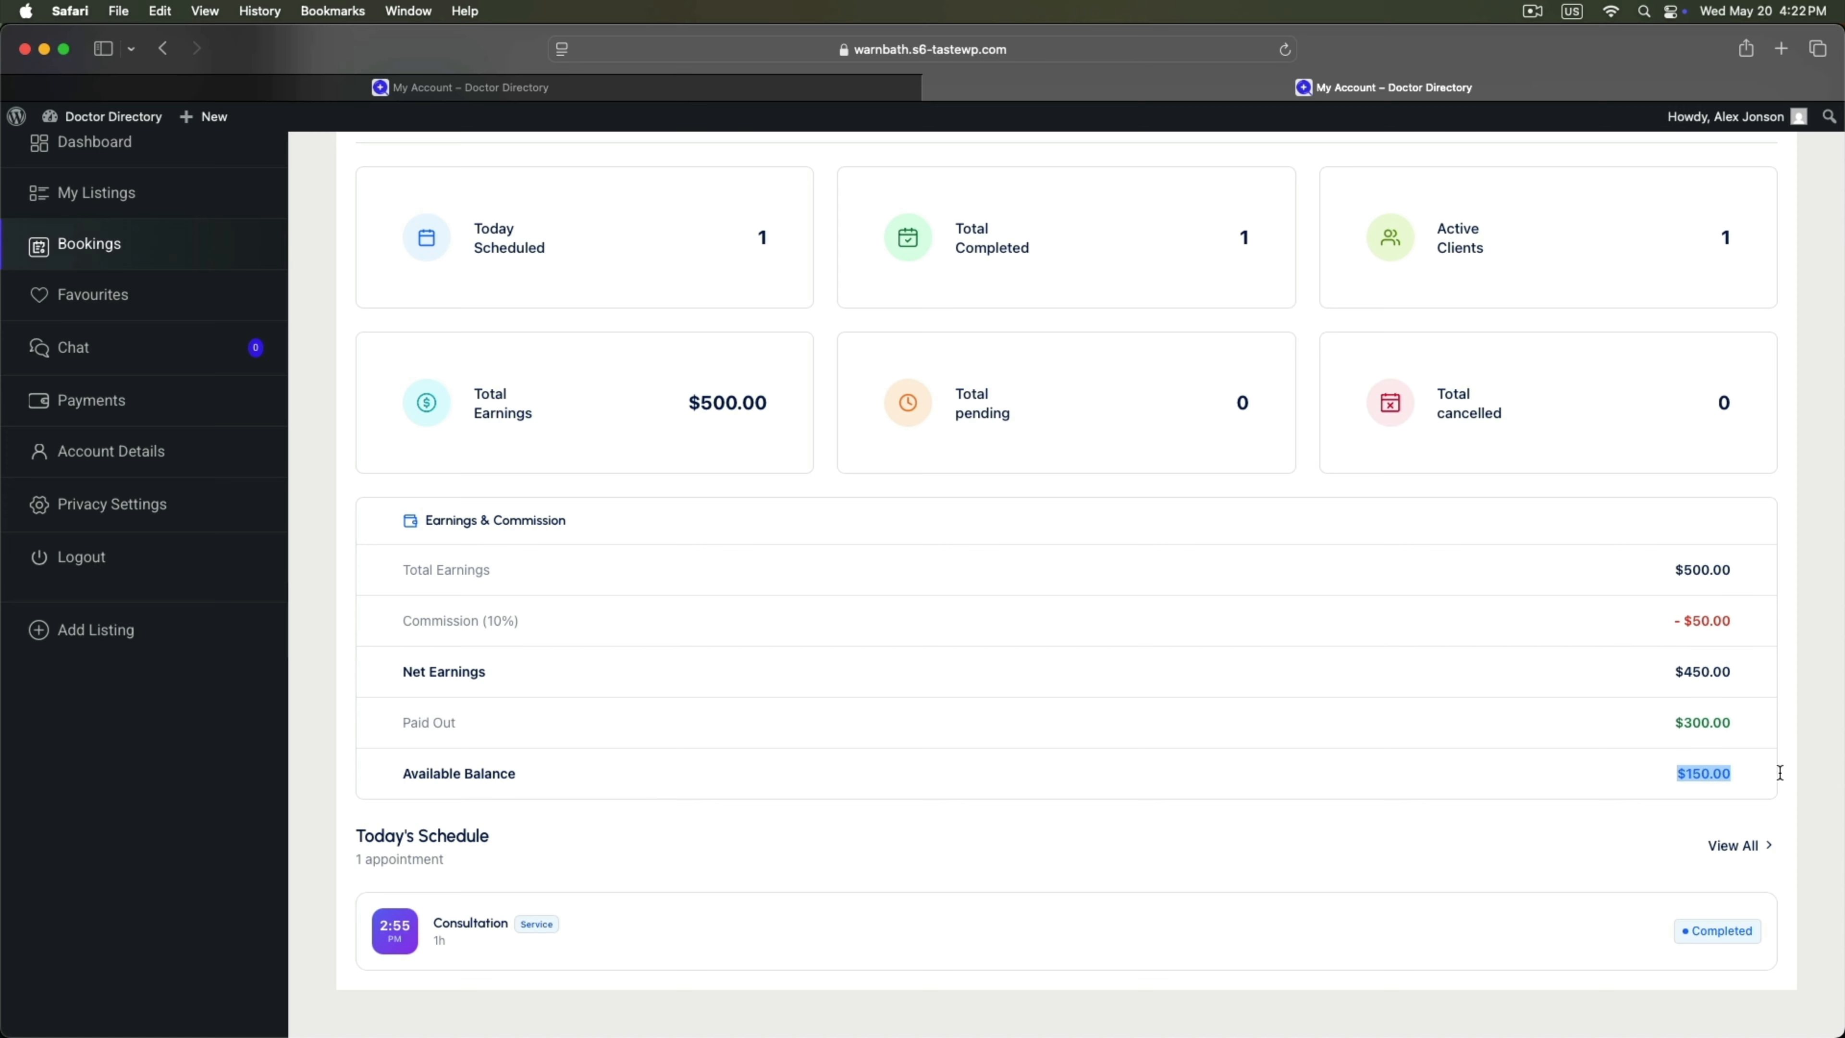
scroll(1396, 774, "up", 3)
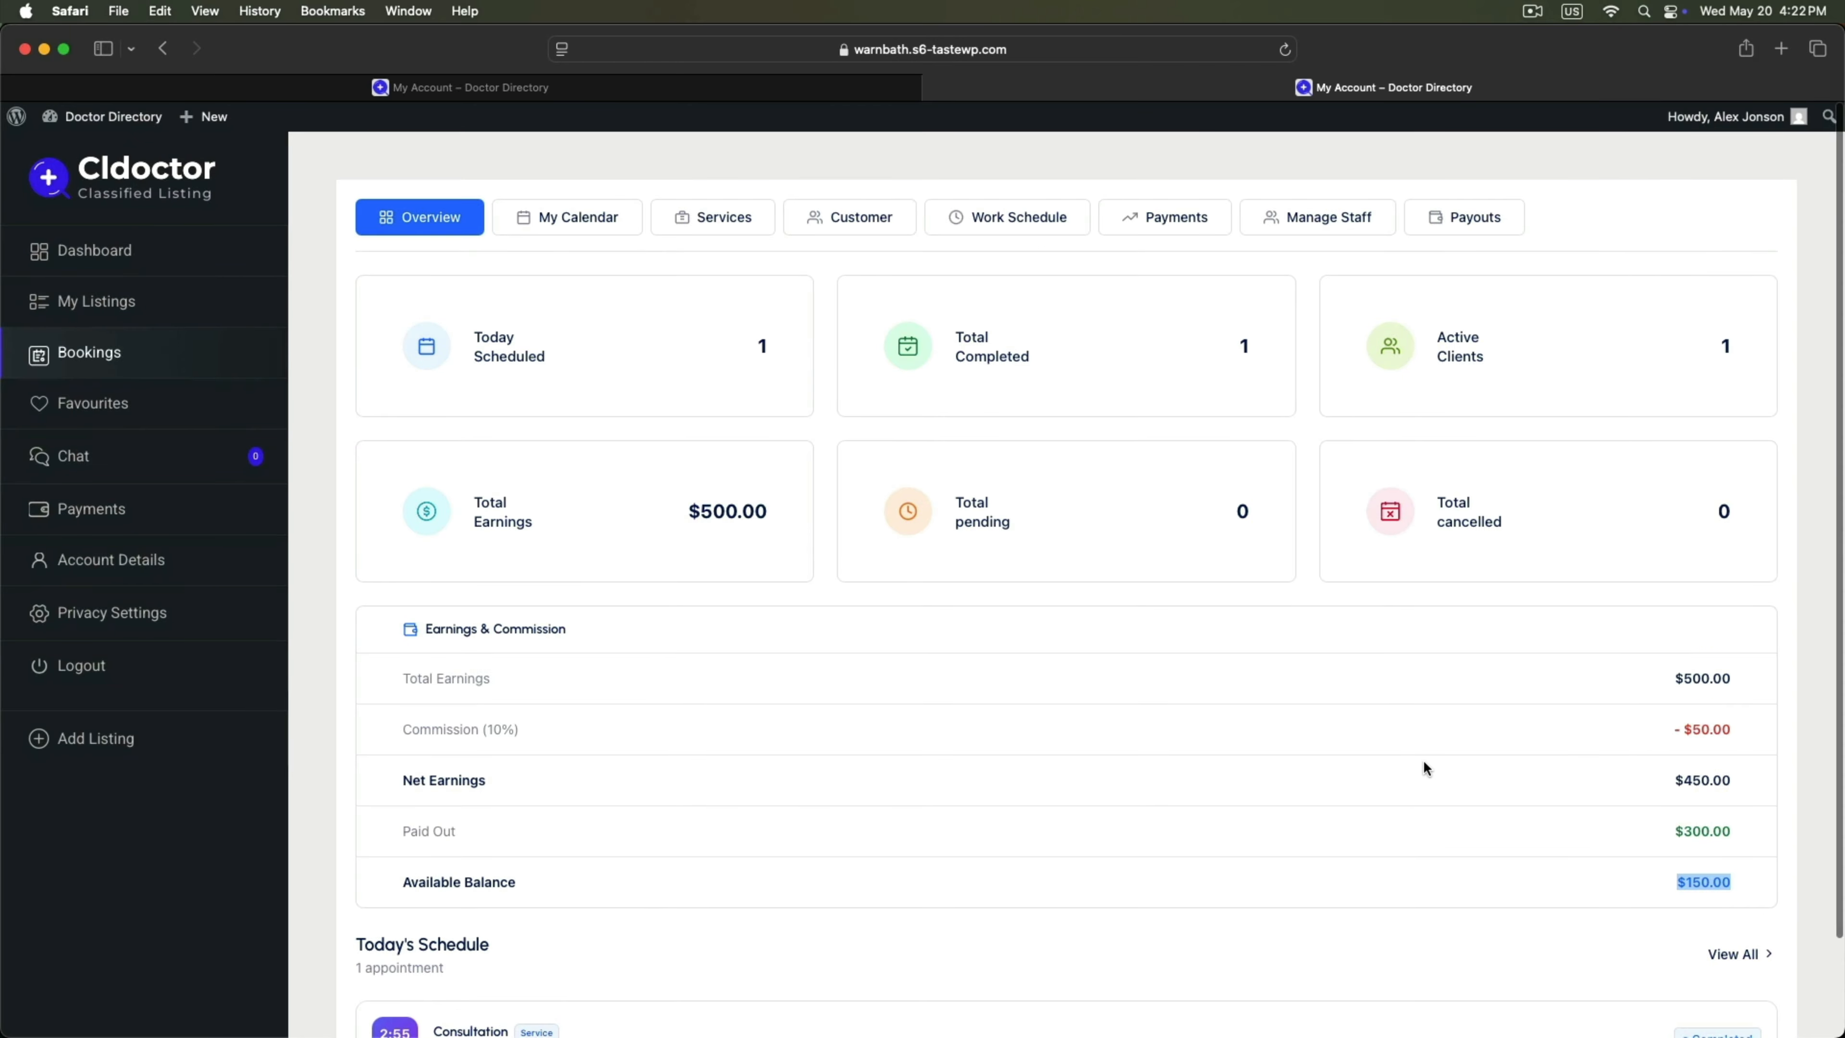
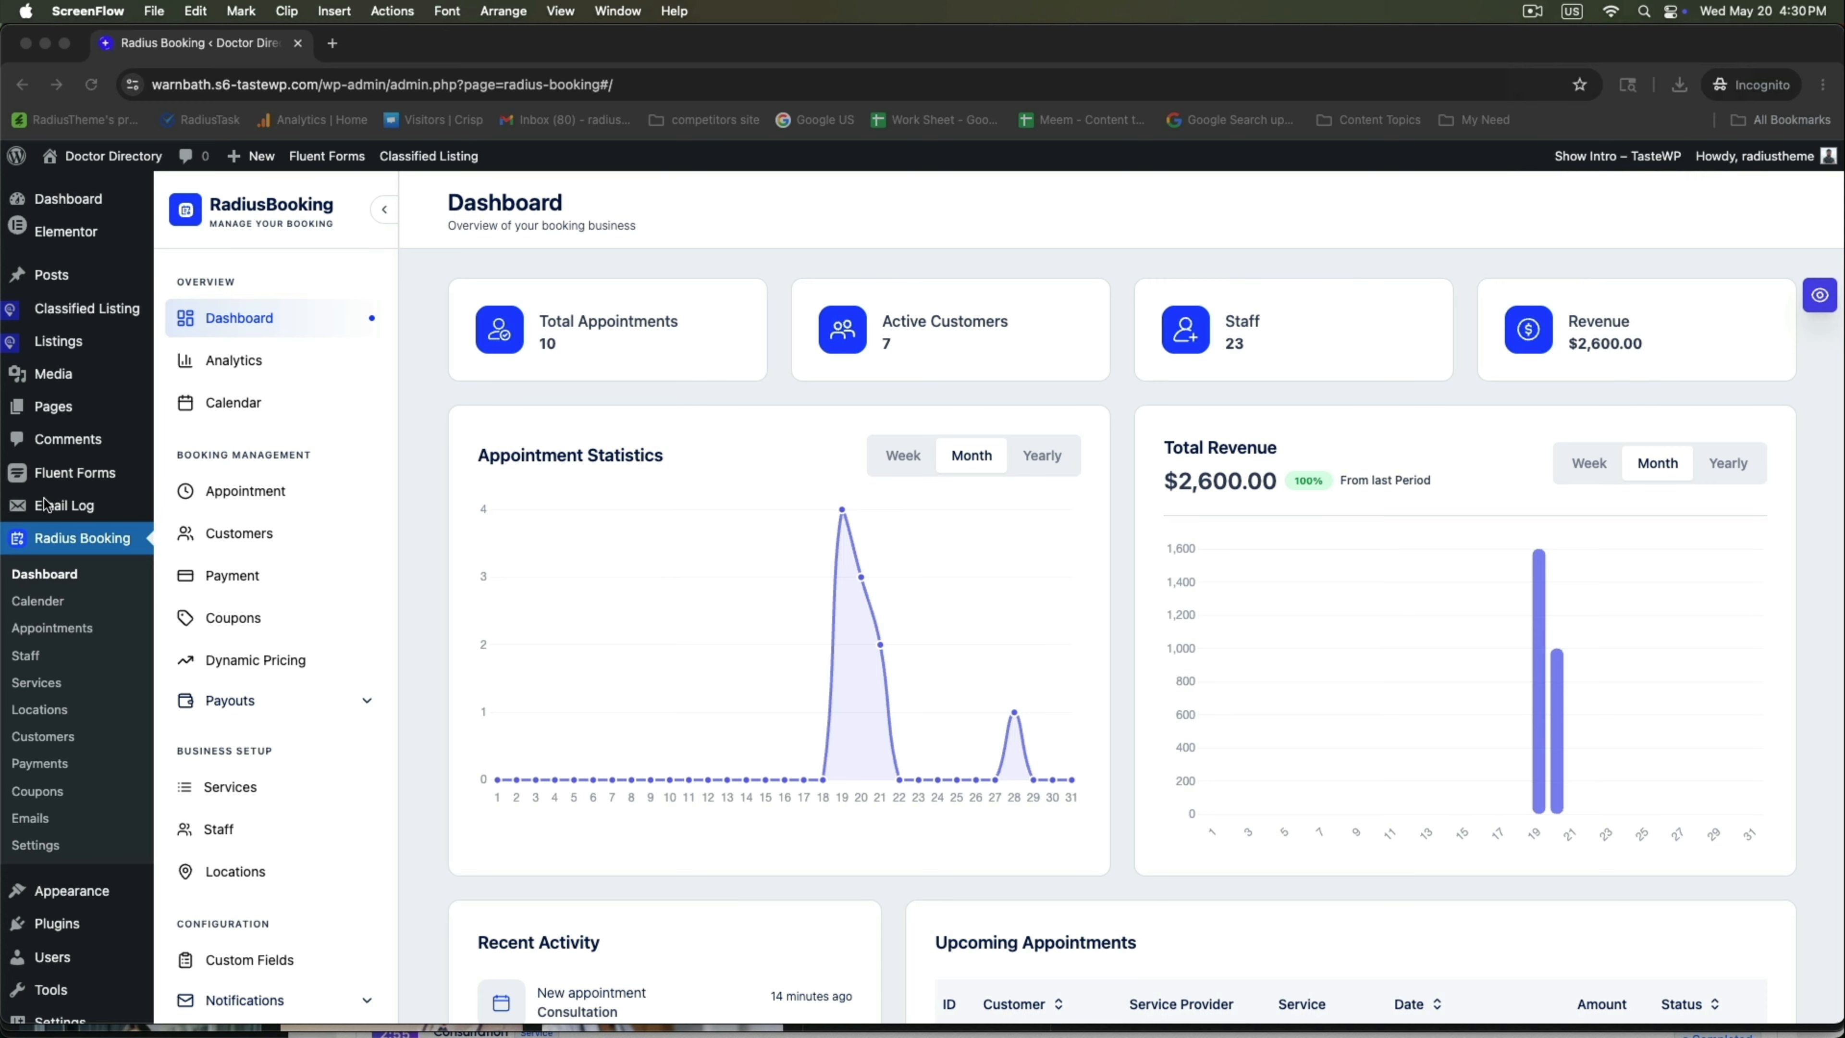
Open the Email Log's list of sent notification emails.
left_click(414, 503)
mouse_move(66, 505)
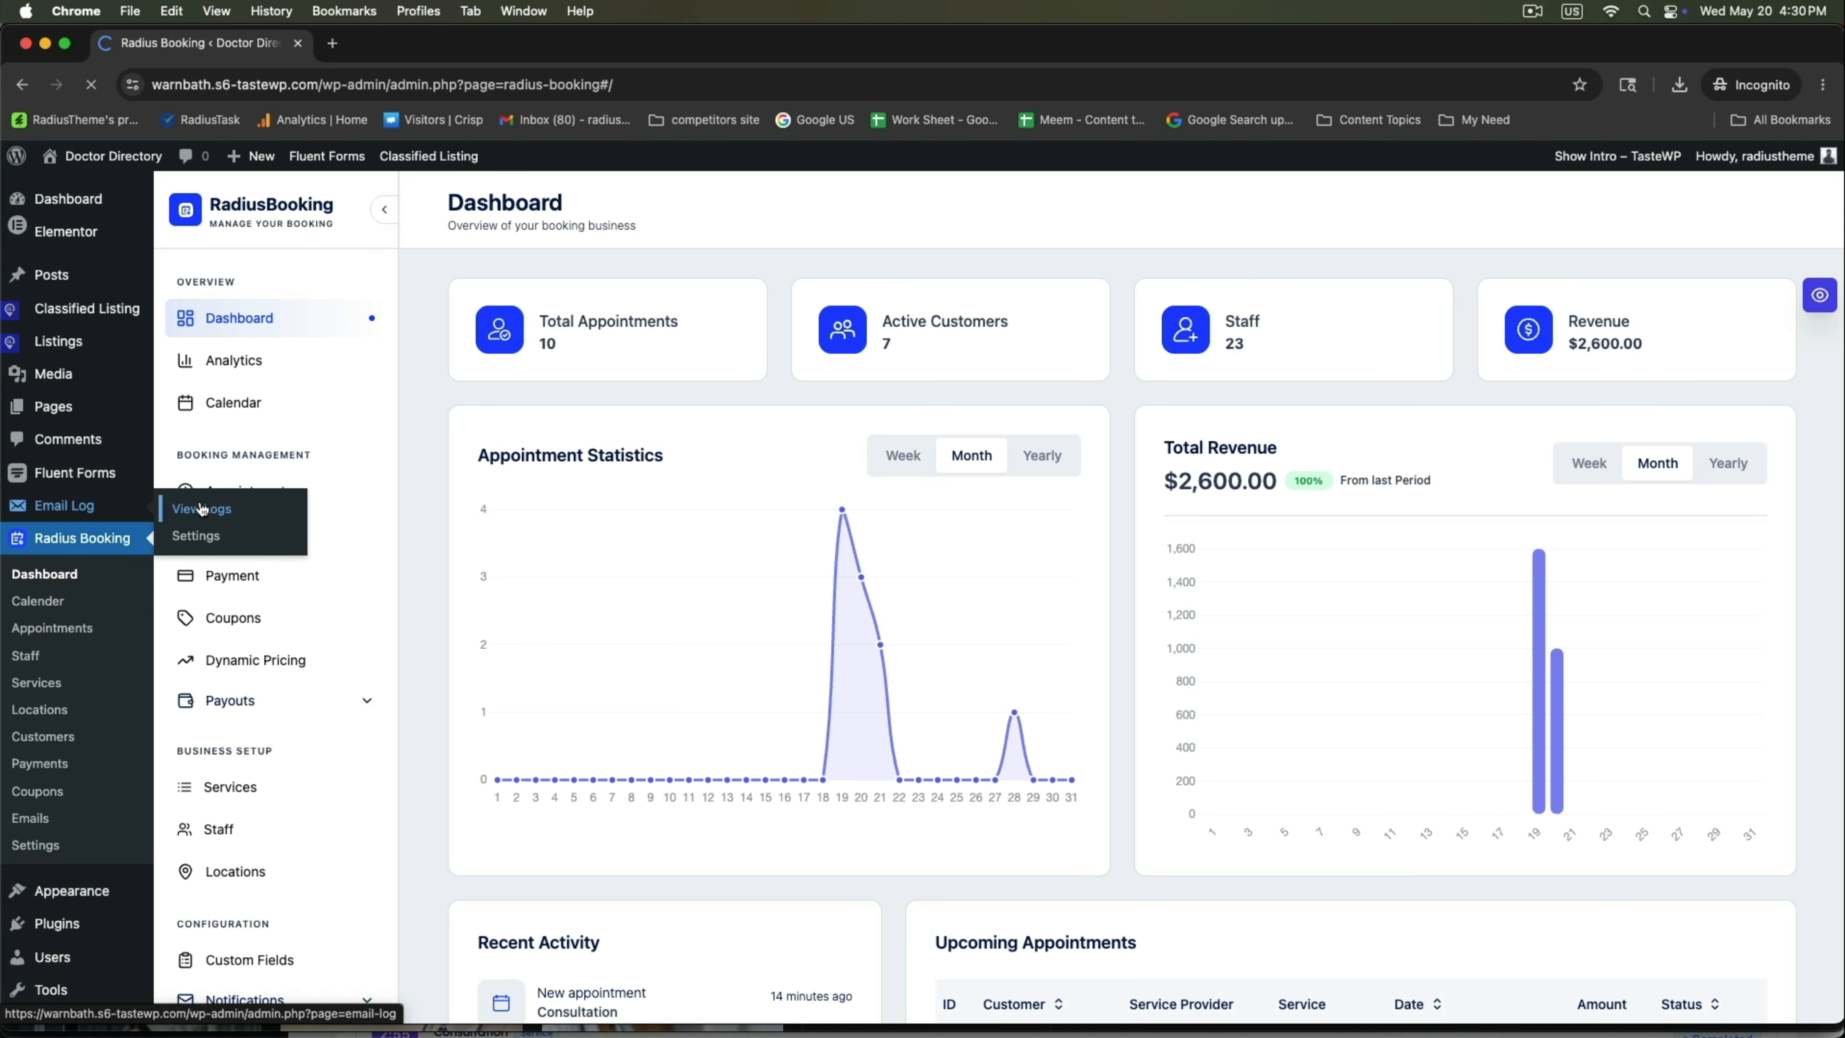
scroll(605, 619, "down", 10)
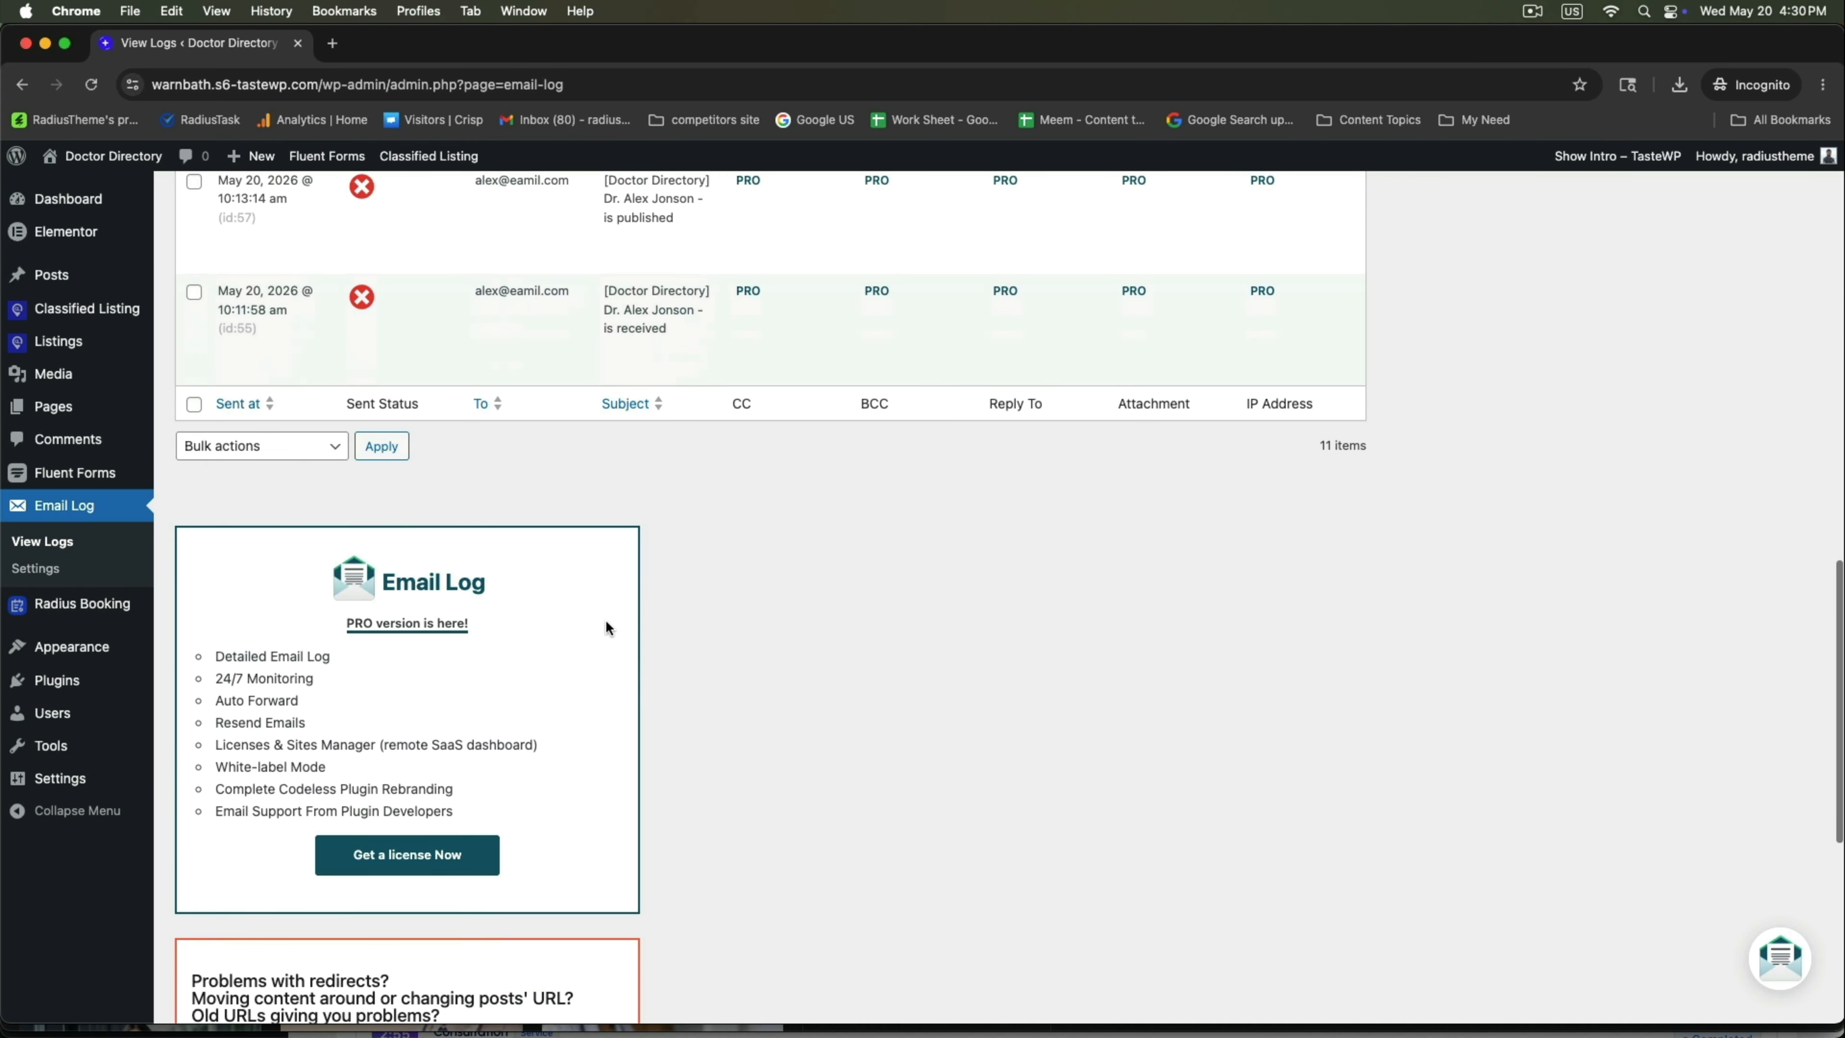
Read the listing-received email's subject and body text, then close its preview.
left_click_drag(514, 626, 686, 676)
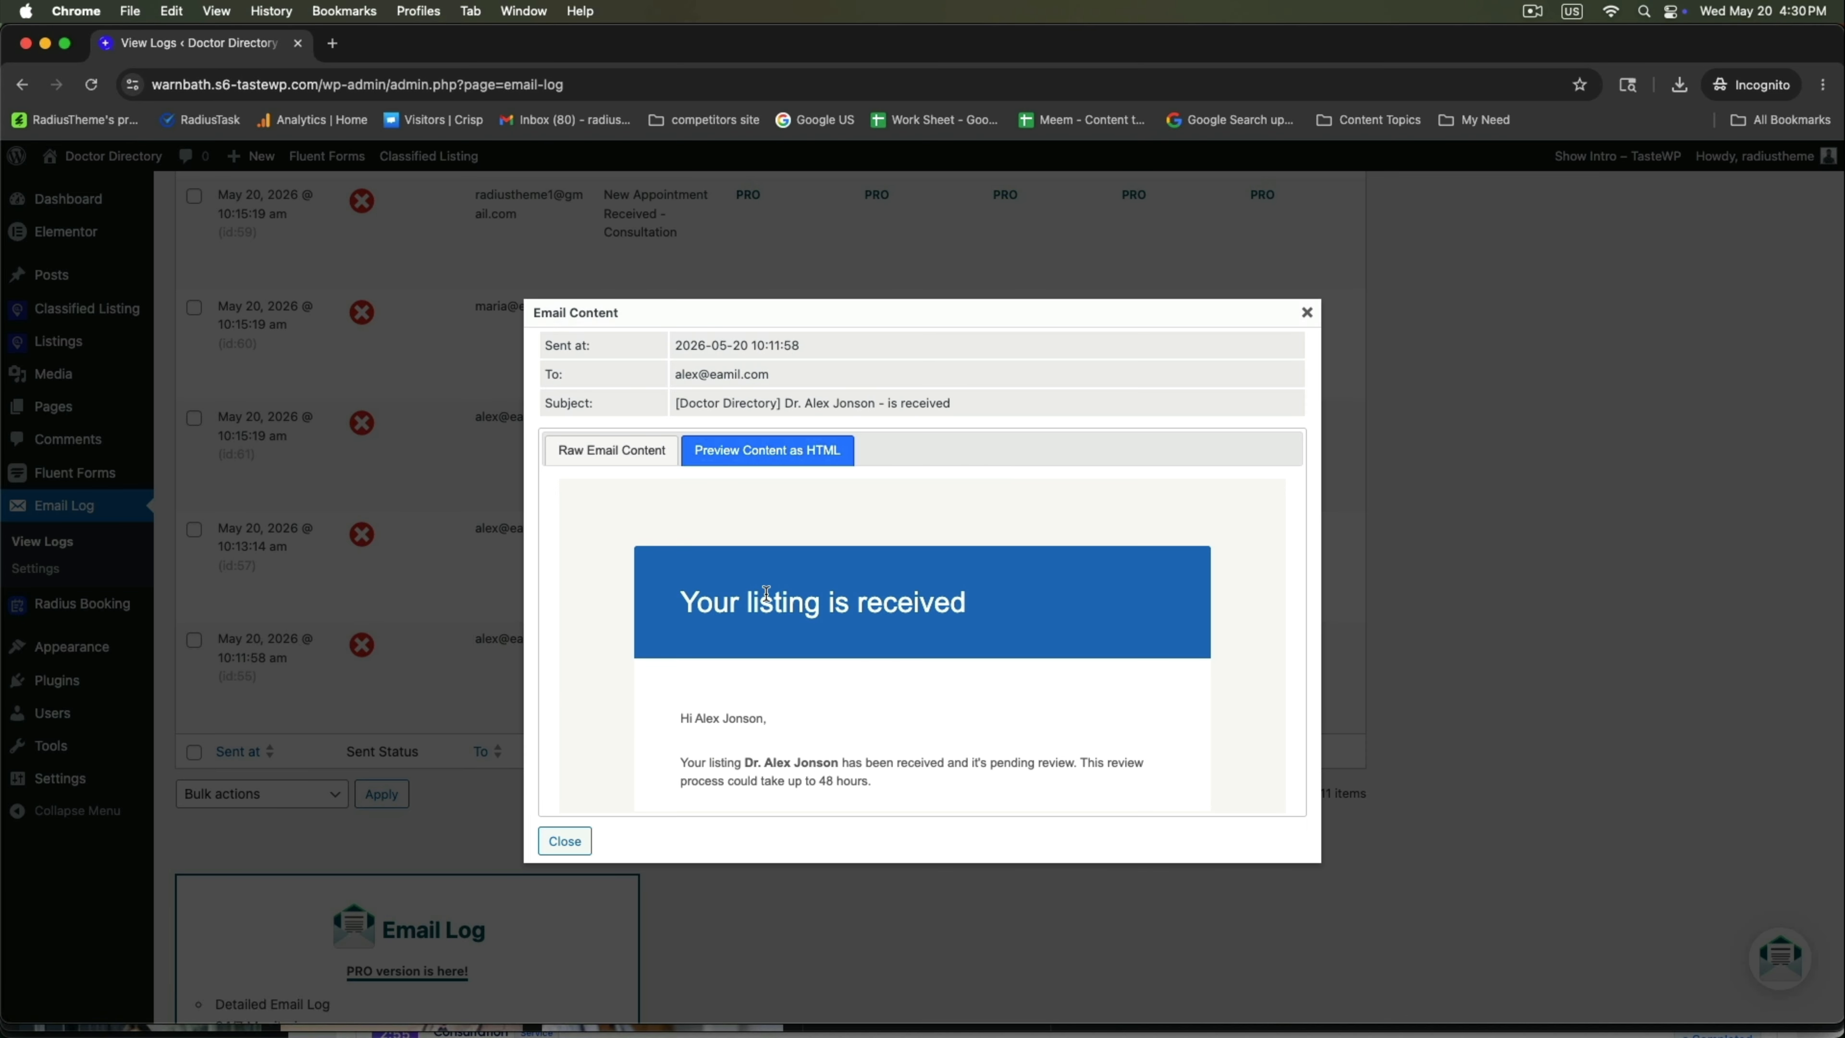
left_click_drag(697, 607, 937, 605)
scroll(937, 606, "down", 3)
left_click(714, 638)
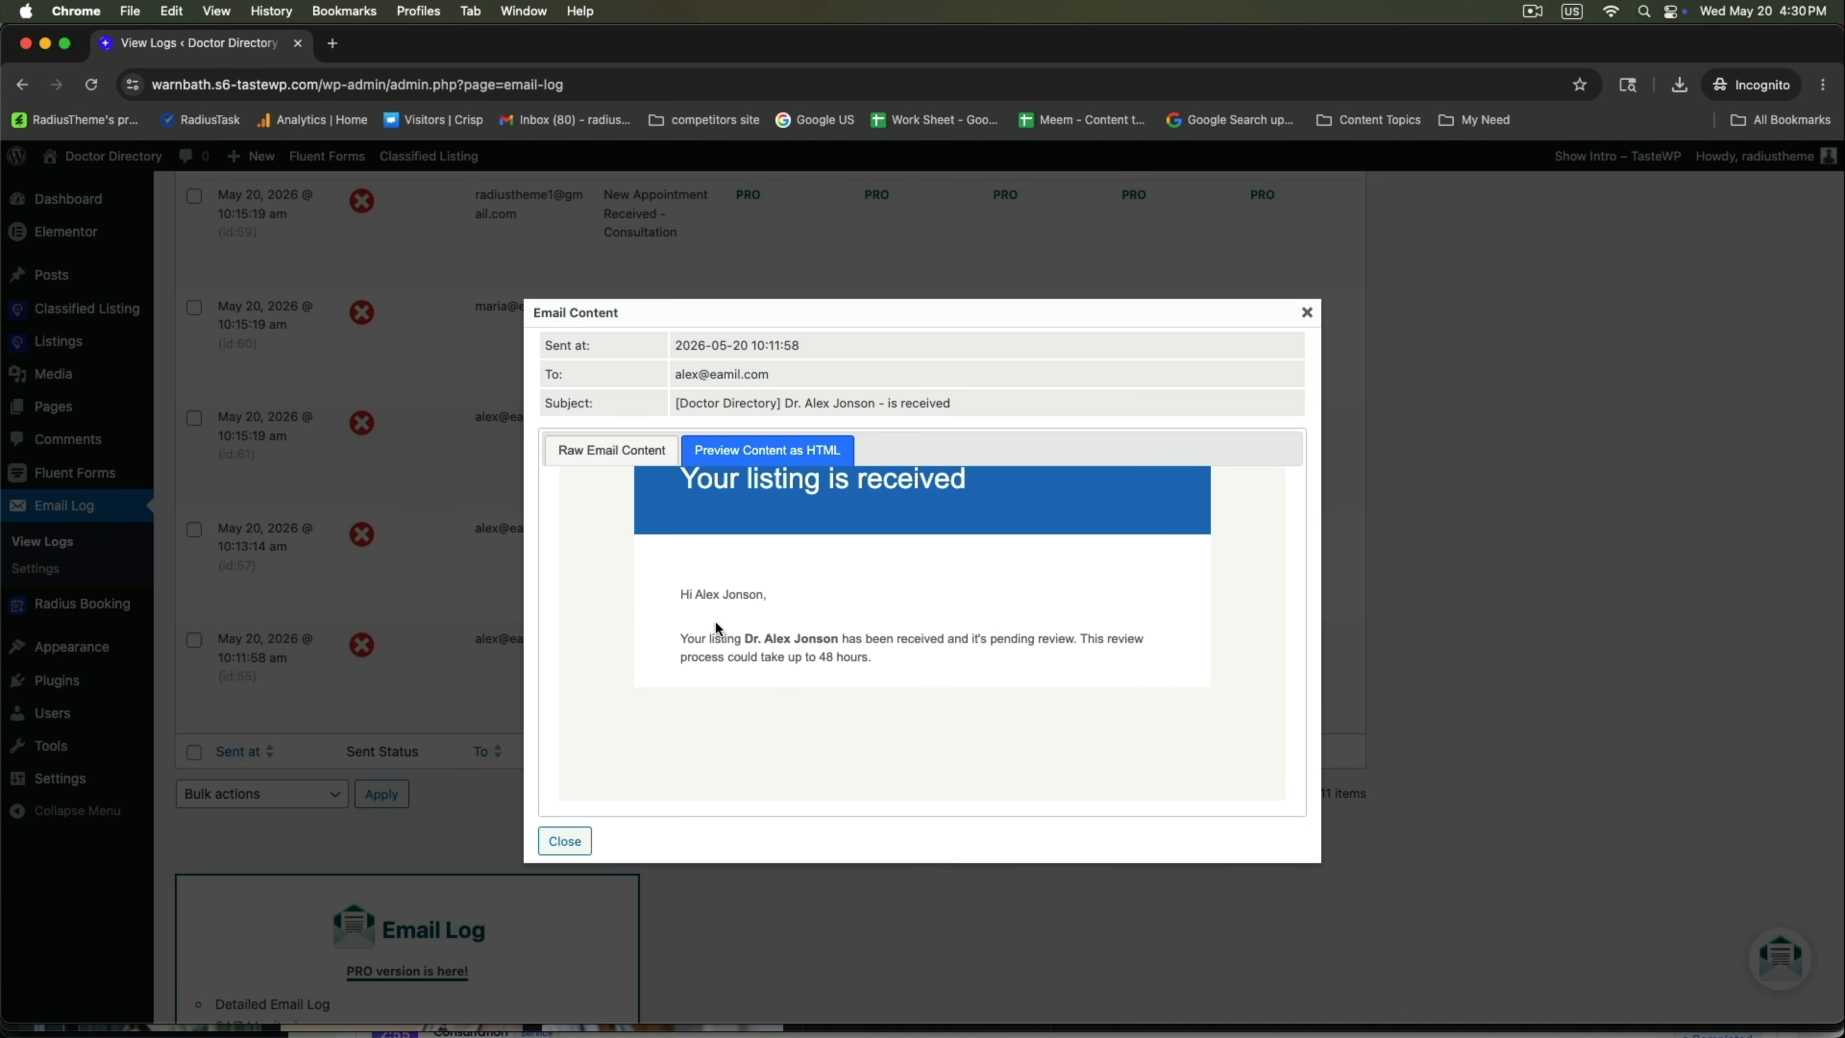
left_click_drag(719, 637, 899, 654)
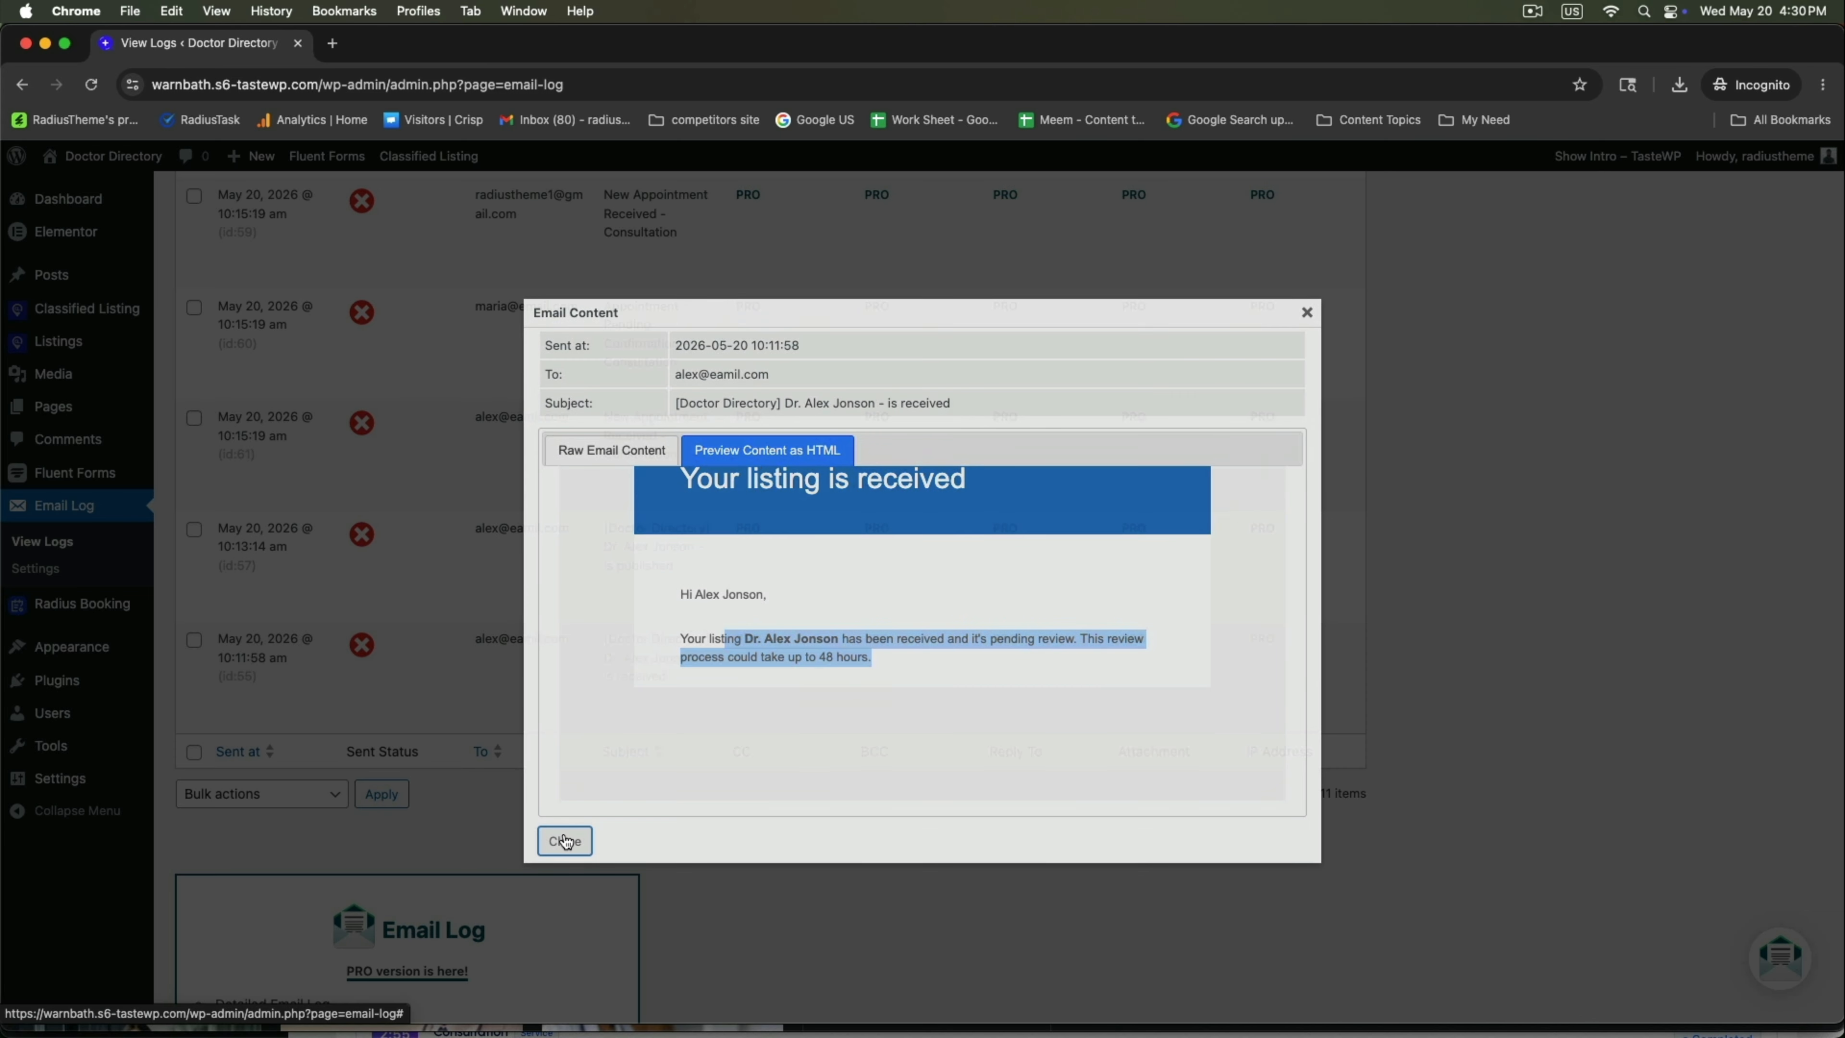
left_click(564, 841)
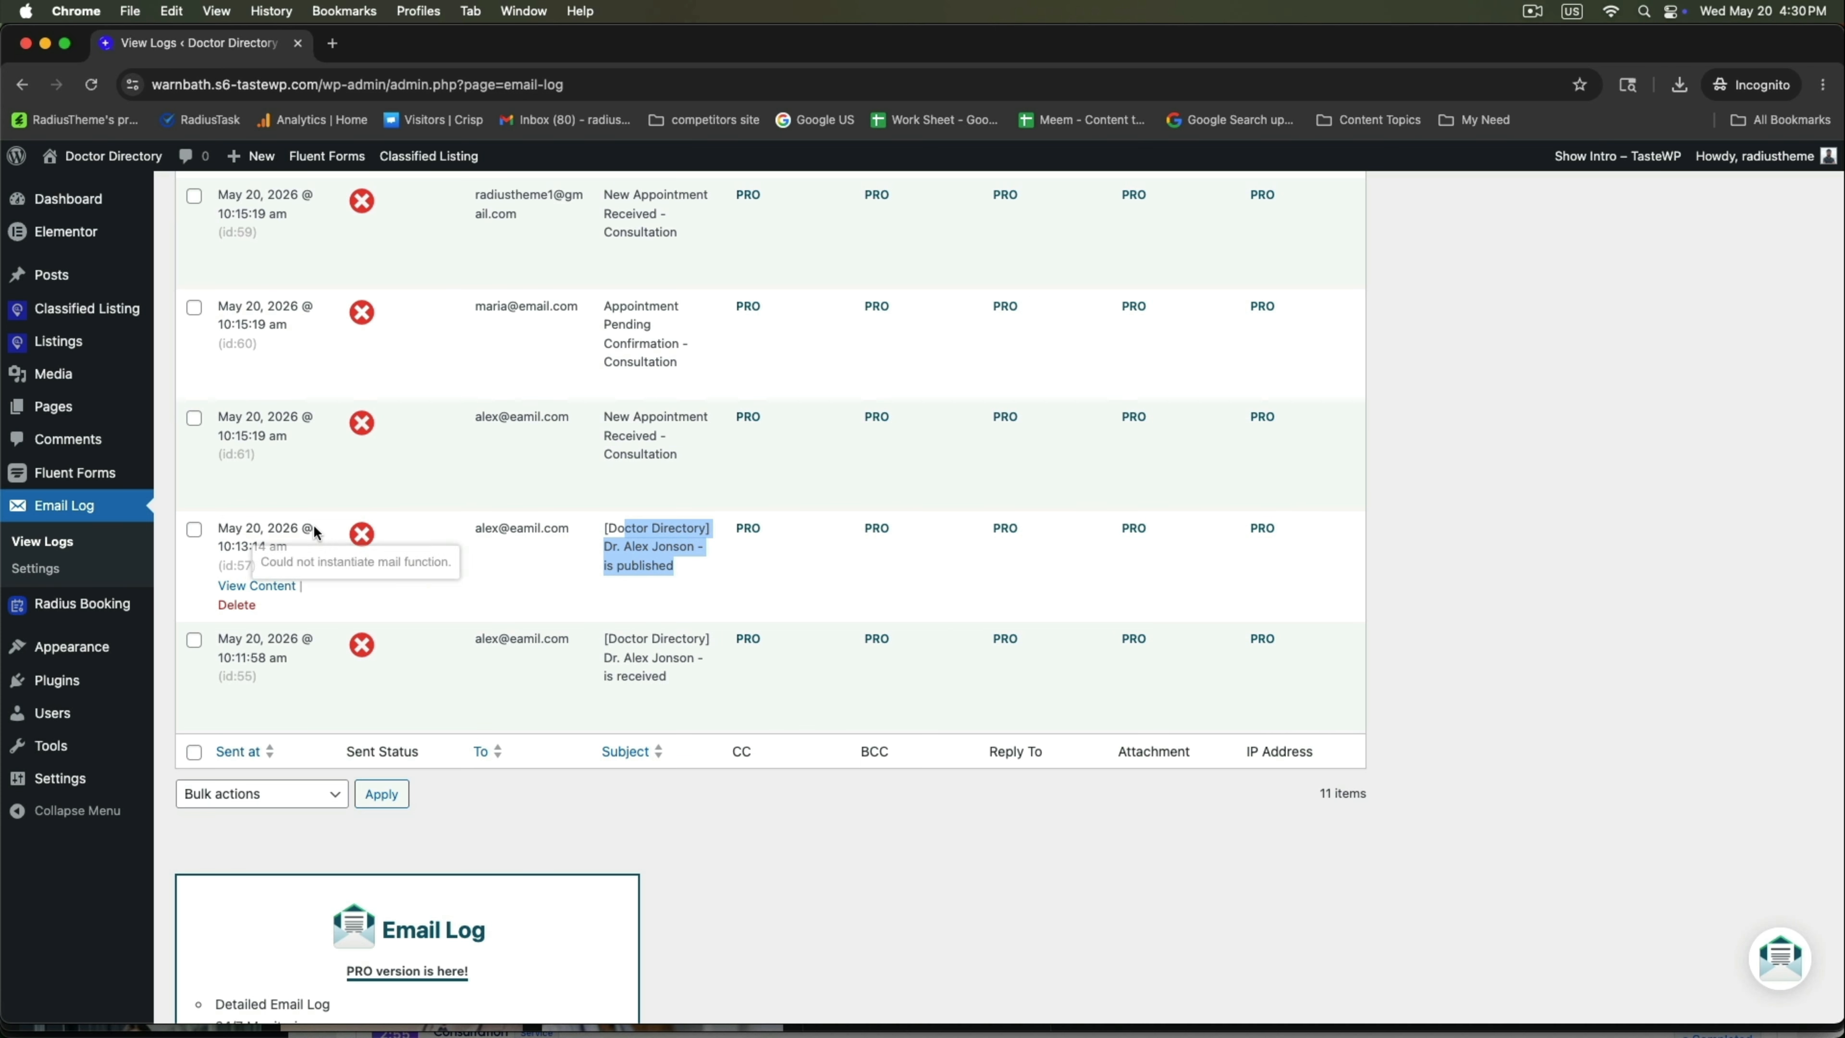
Review the listing-published email's content and close it.
left_click(256, 585)
scroll(782, 692, "down", 3)
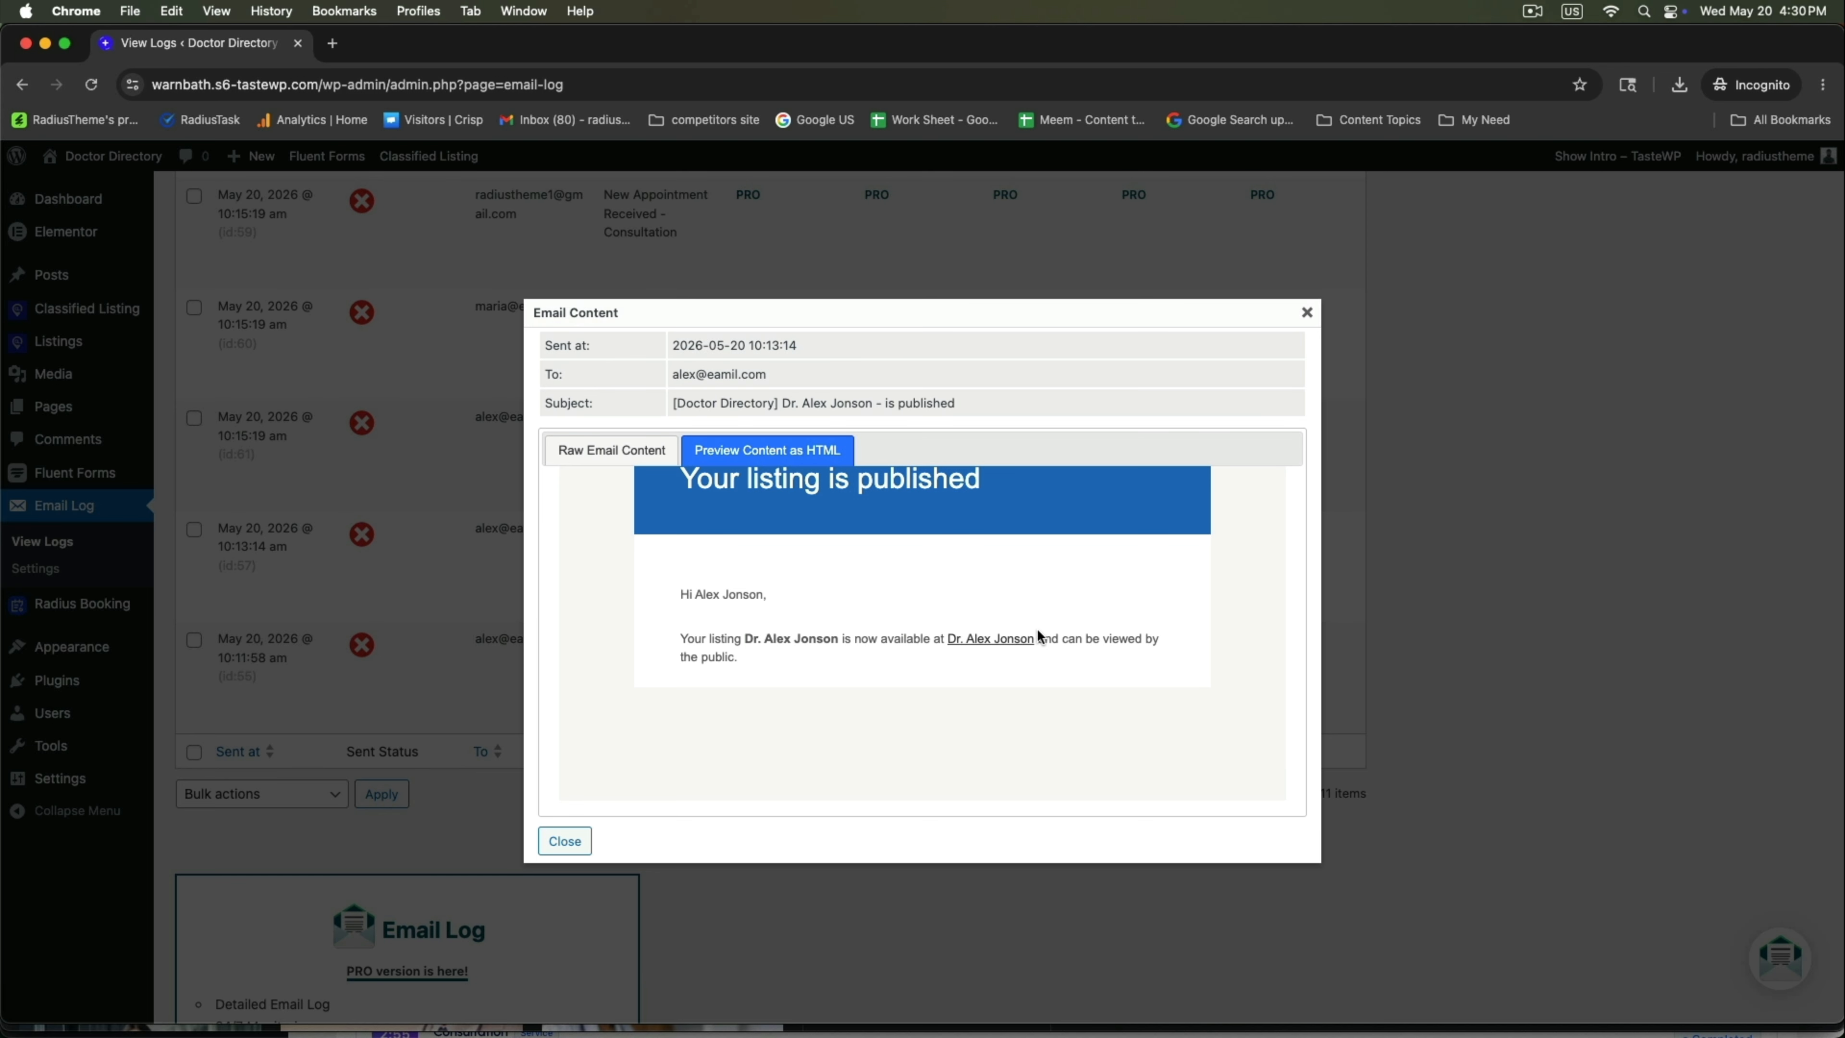
scroll(979, 605, "up", 3)
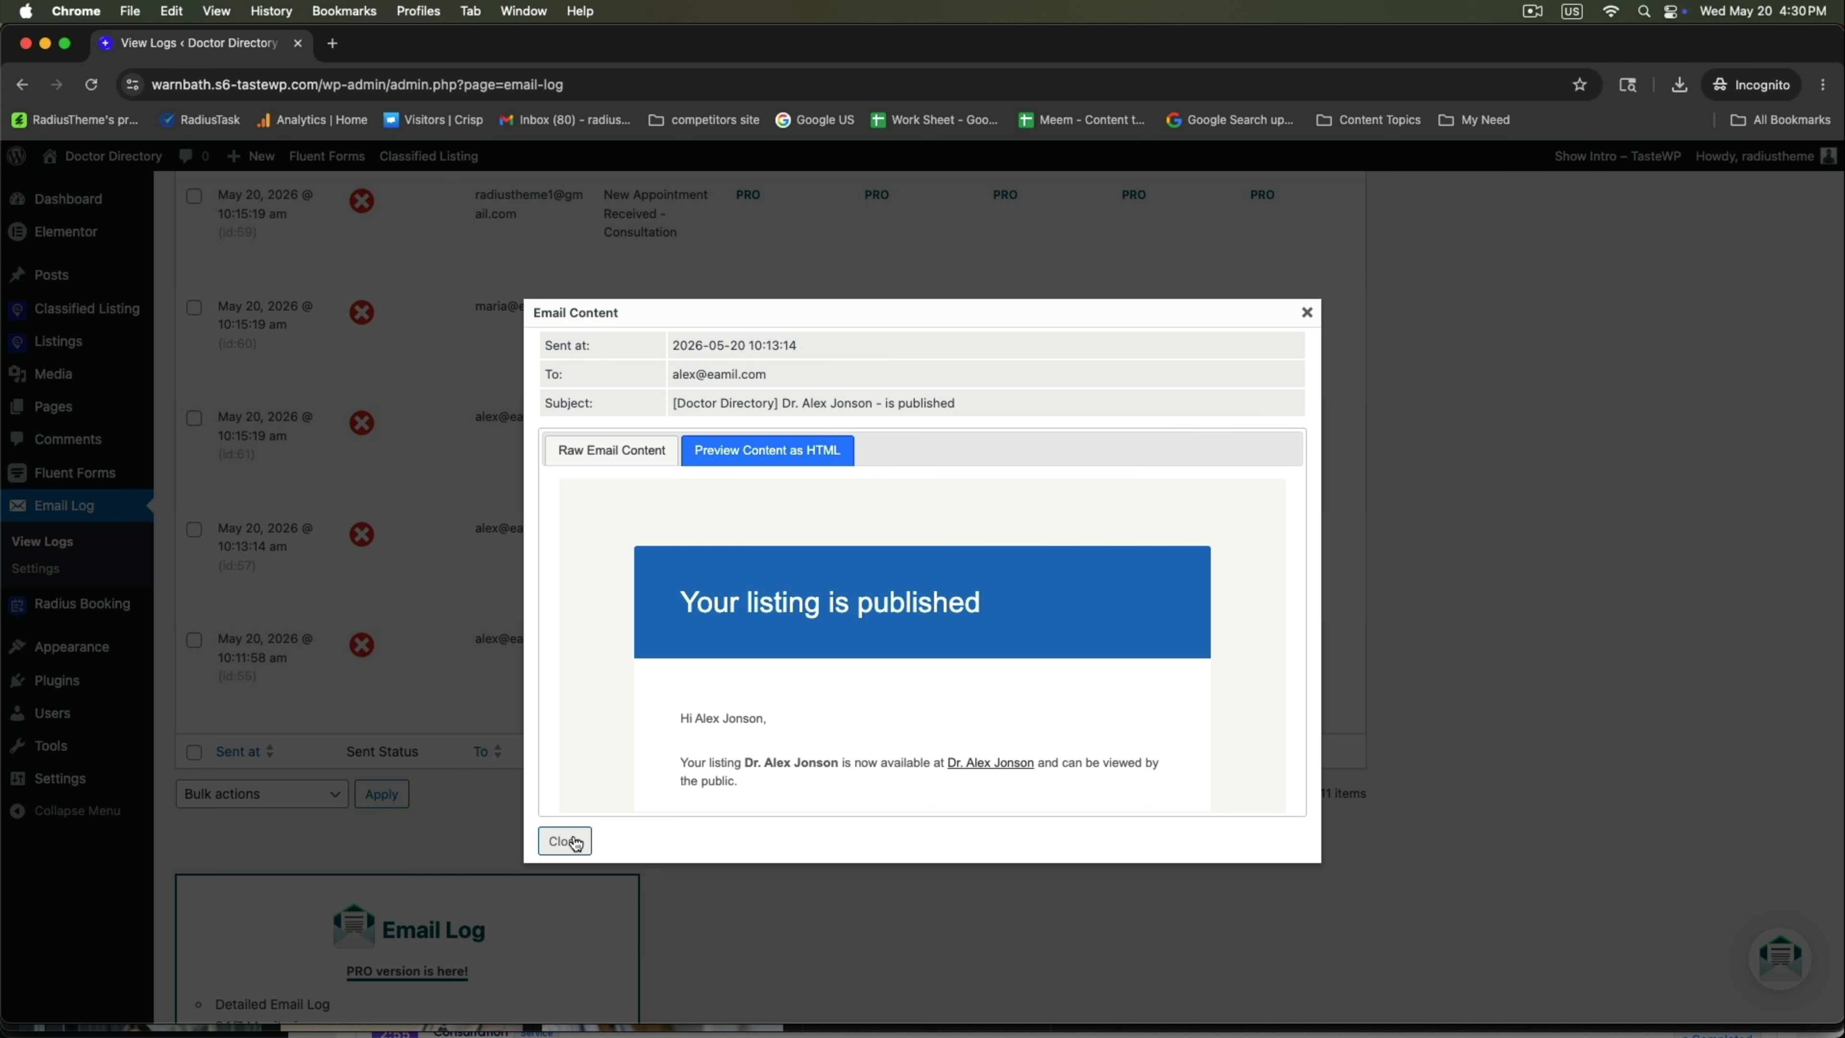
left_click(564, 841)
Open the raw content of the 'New Appointment Received - Consultation' email.
scroll(436, 611, "up", 3)
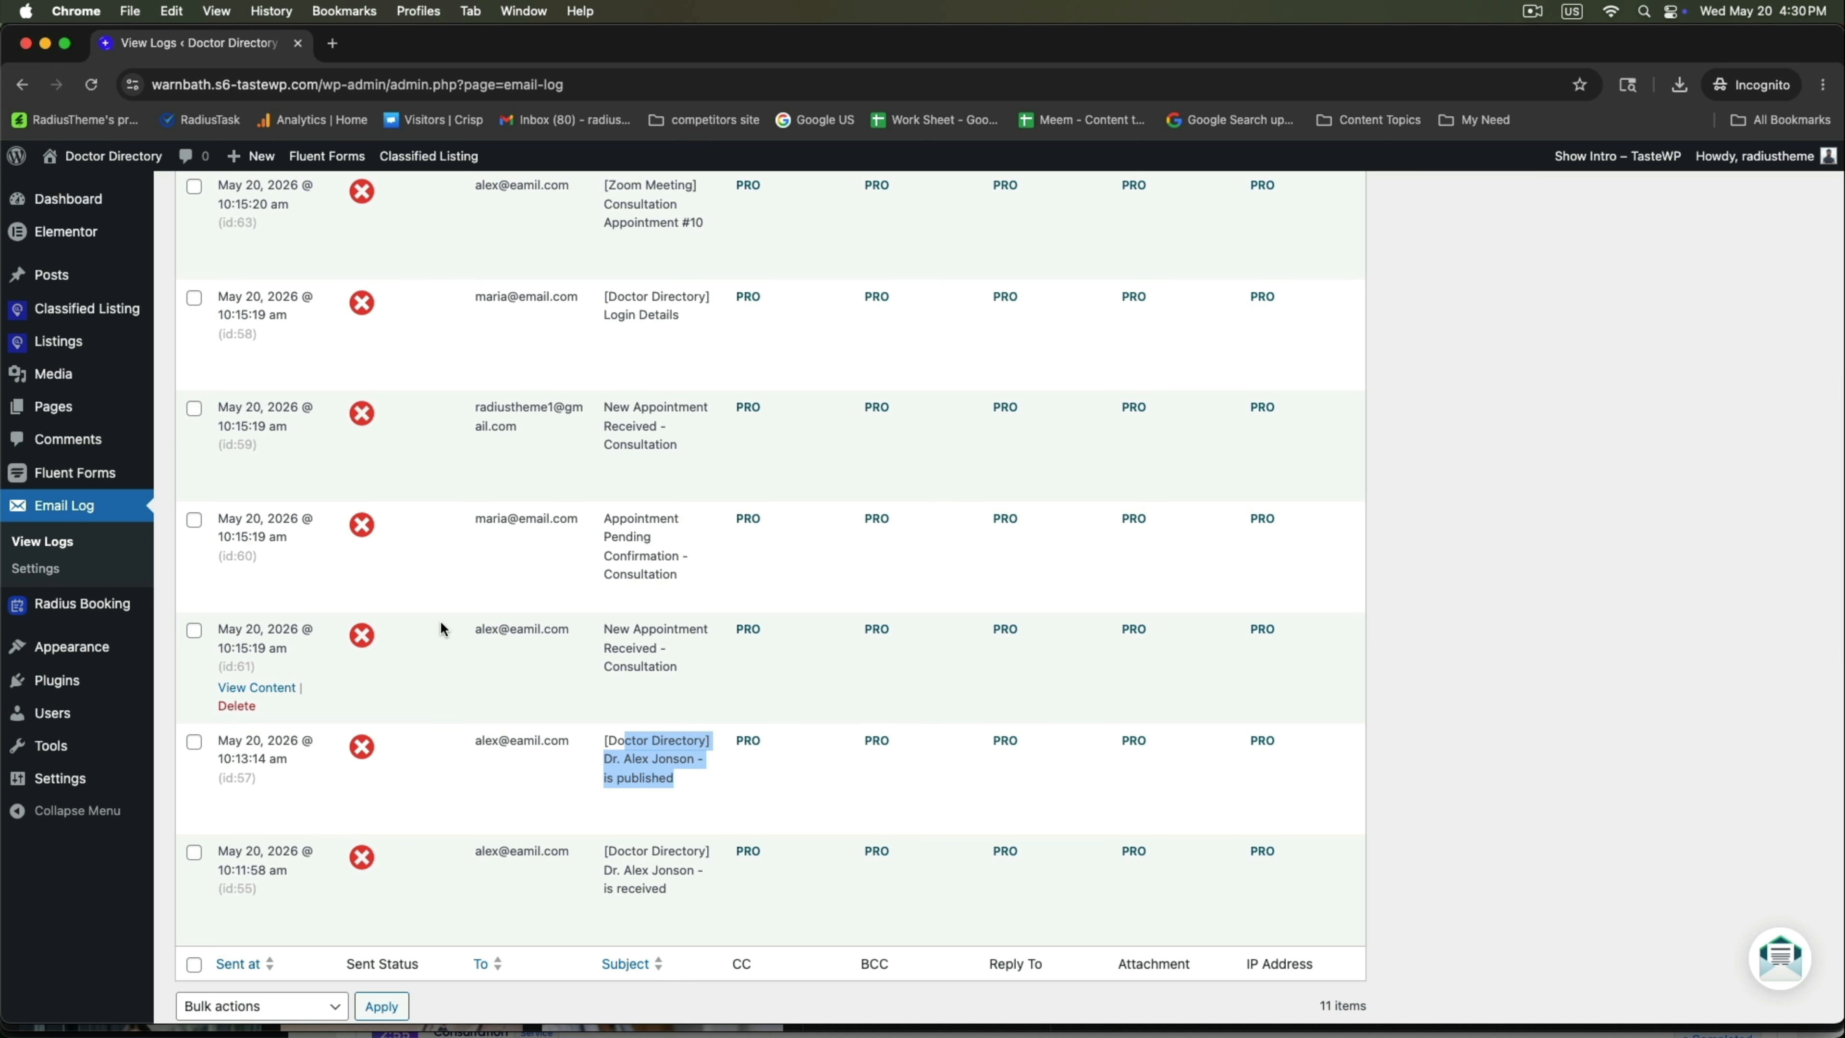
left_click_drag(603, 620, 681, 669)
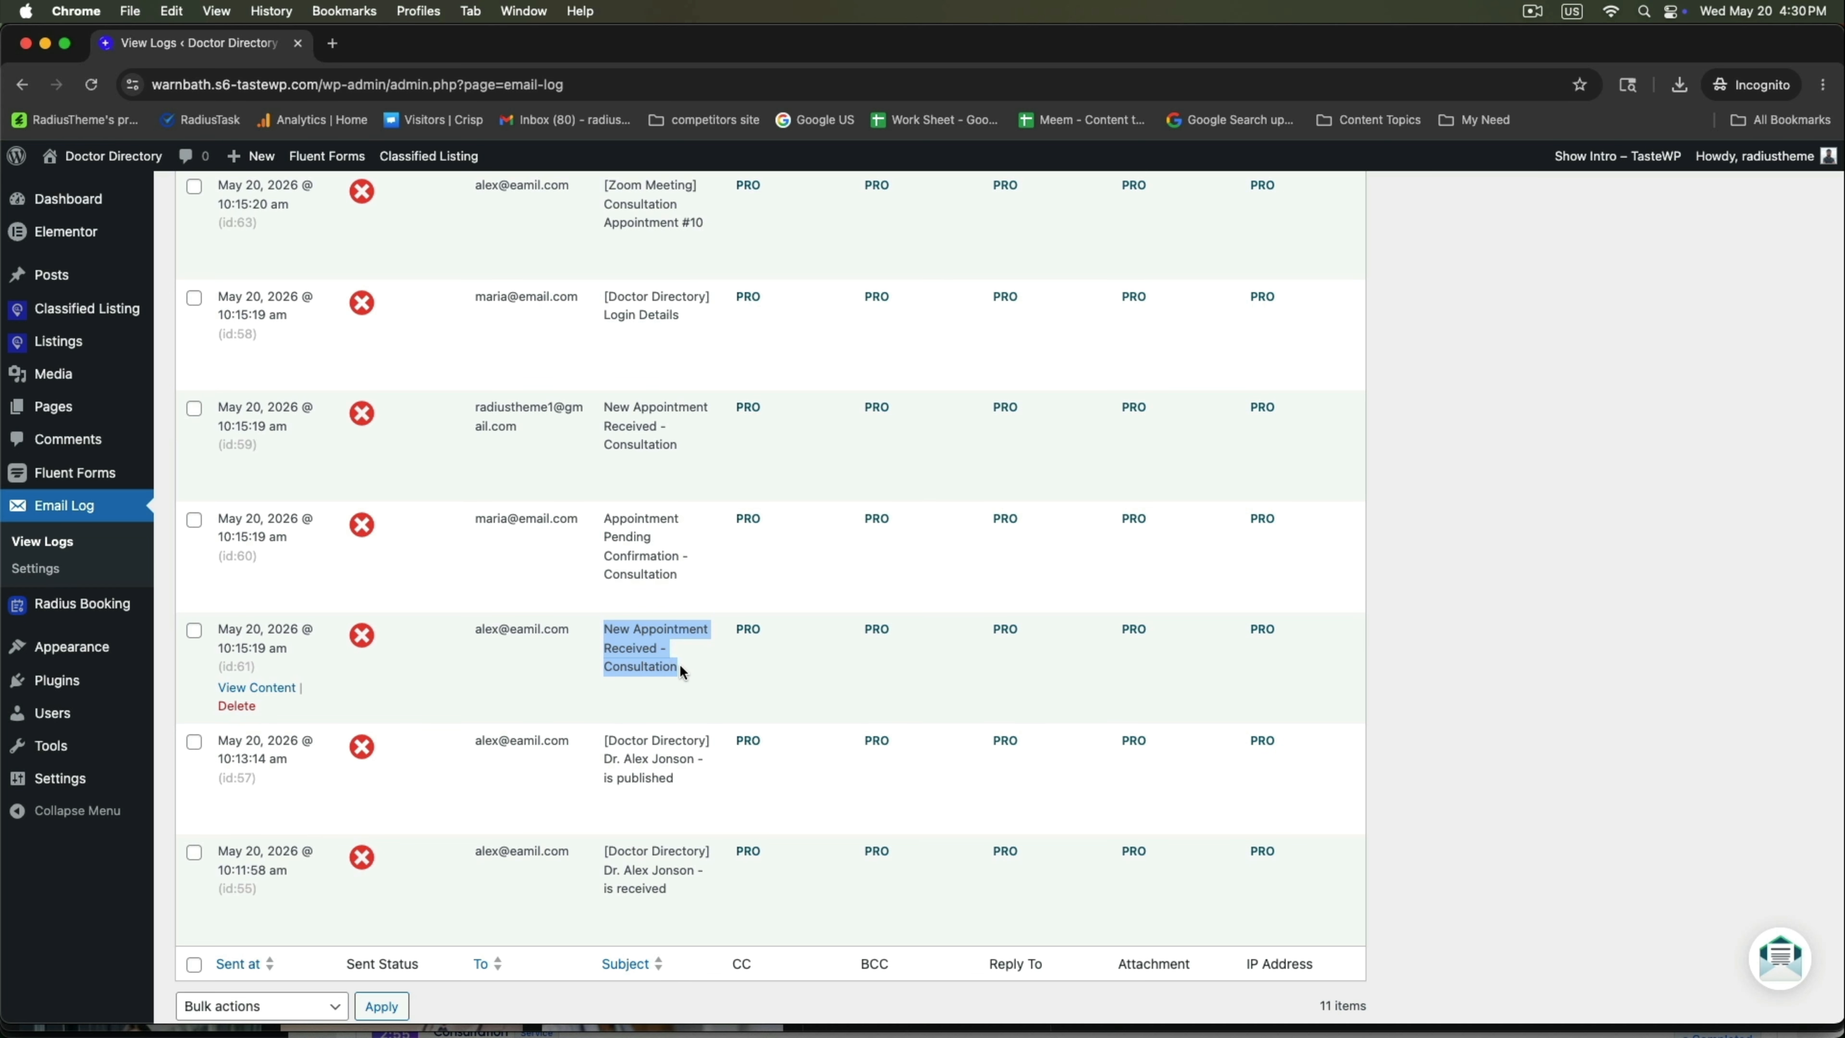
left_click(255, 688)
Review the New Appointment Received email as a rendered preview, then close it.
scroll(755, 476, "down", 5)
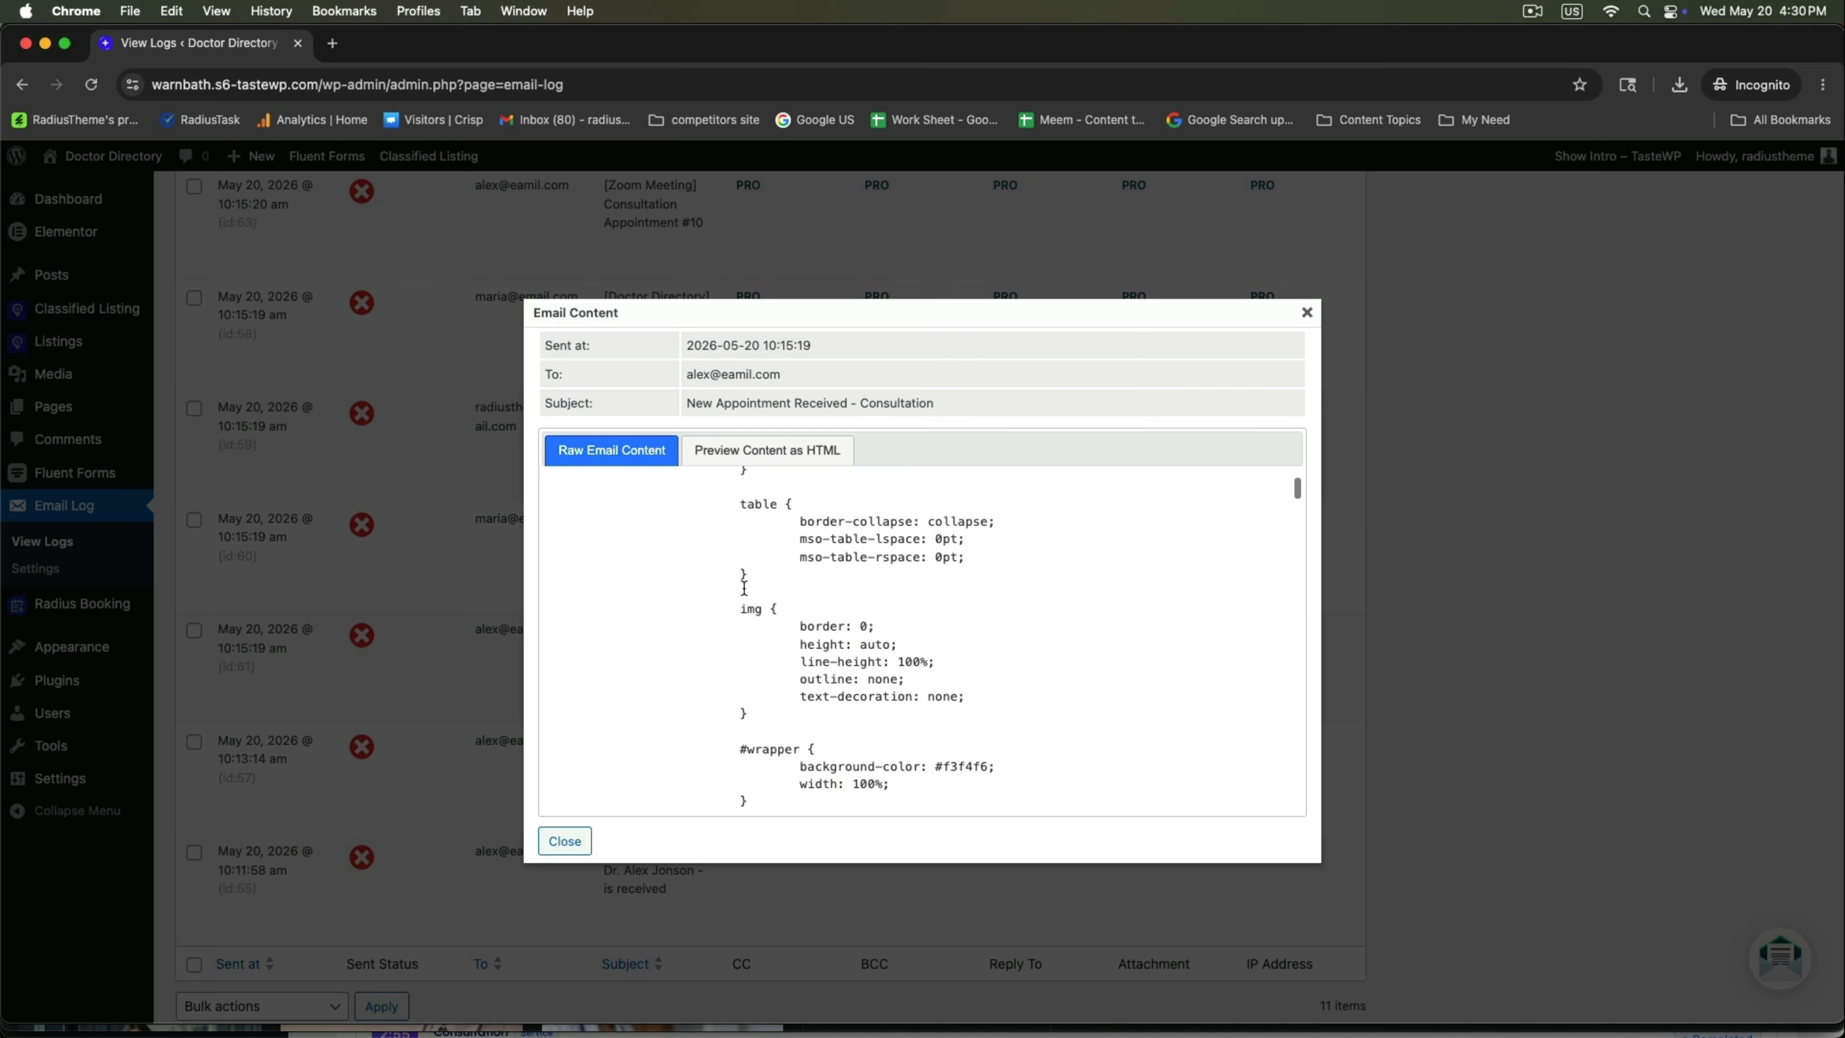
left_click(761, 448)
scroll(774, 637, "up", 3)
left_click_drag(623, 559, 889, 561)
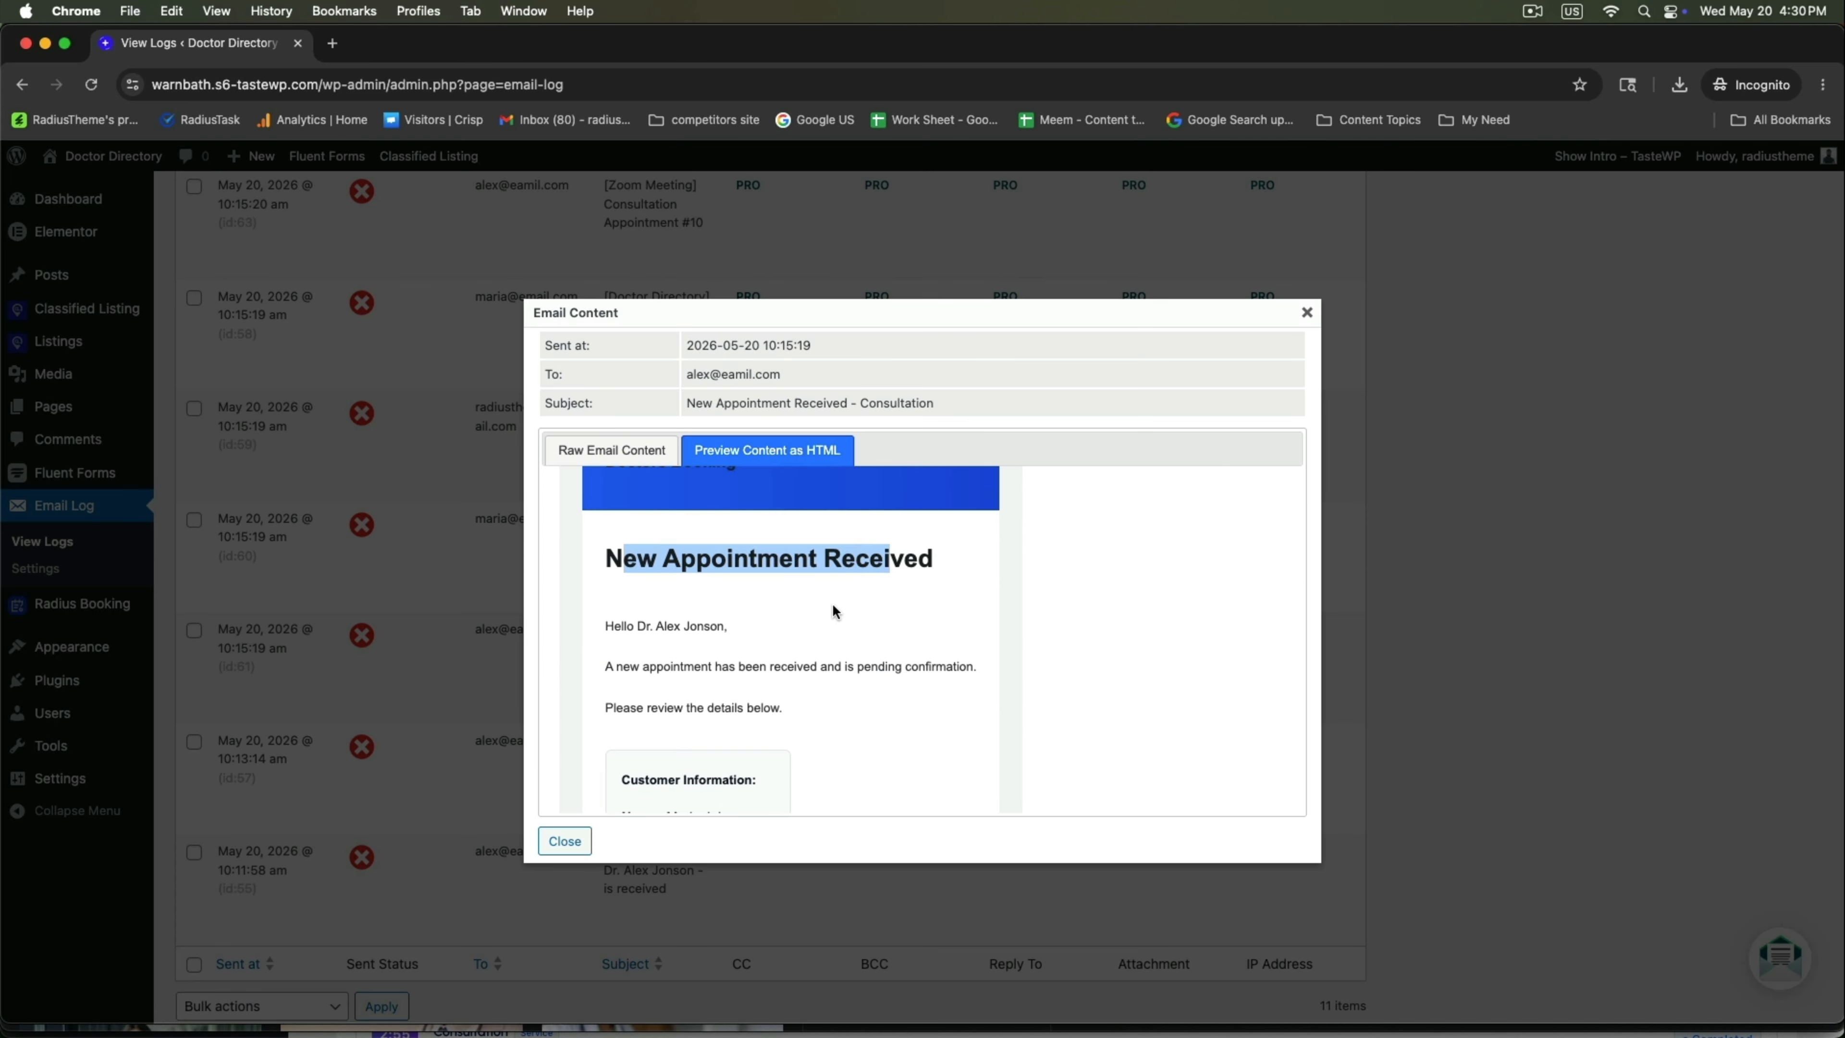
scroll(835, 613, "down", 5)
scroll(708, 588, "up", 1)
left_click_drag(629, 483, 721, 512)
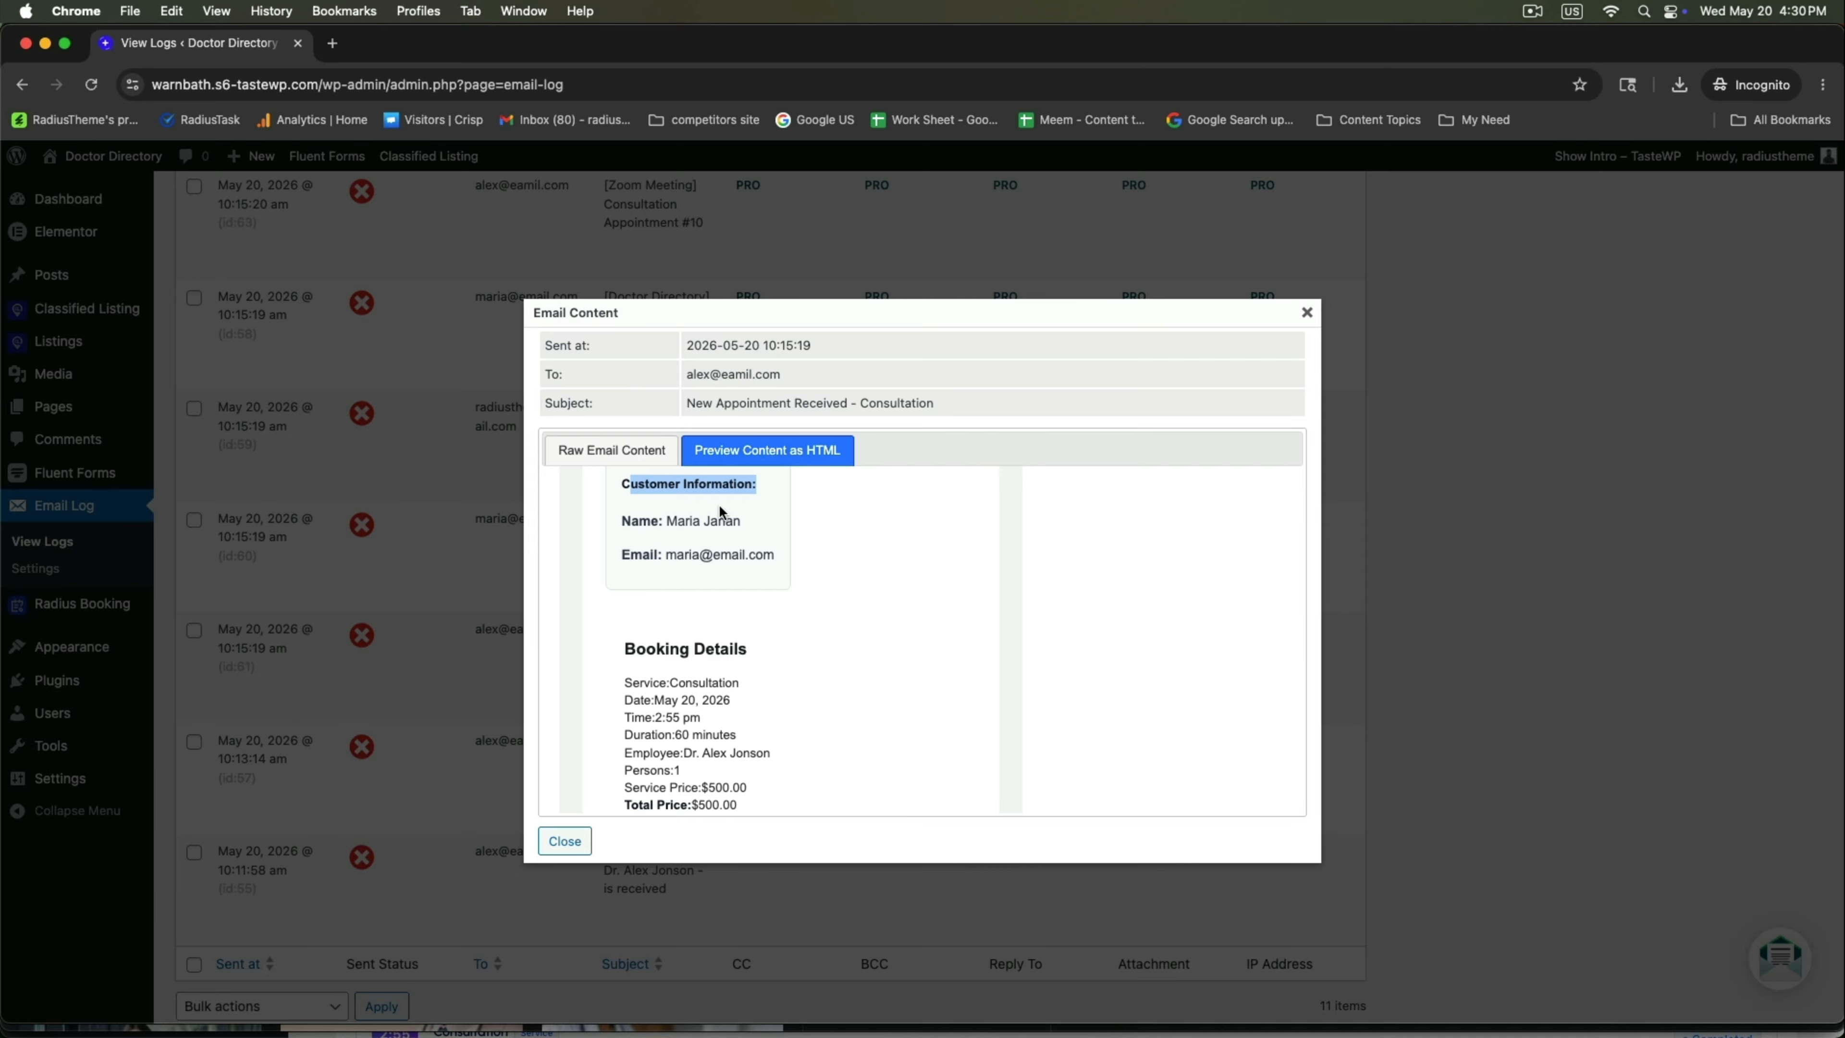
scroll(727, 567, "down", 8)
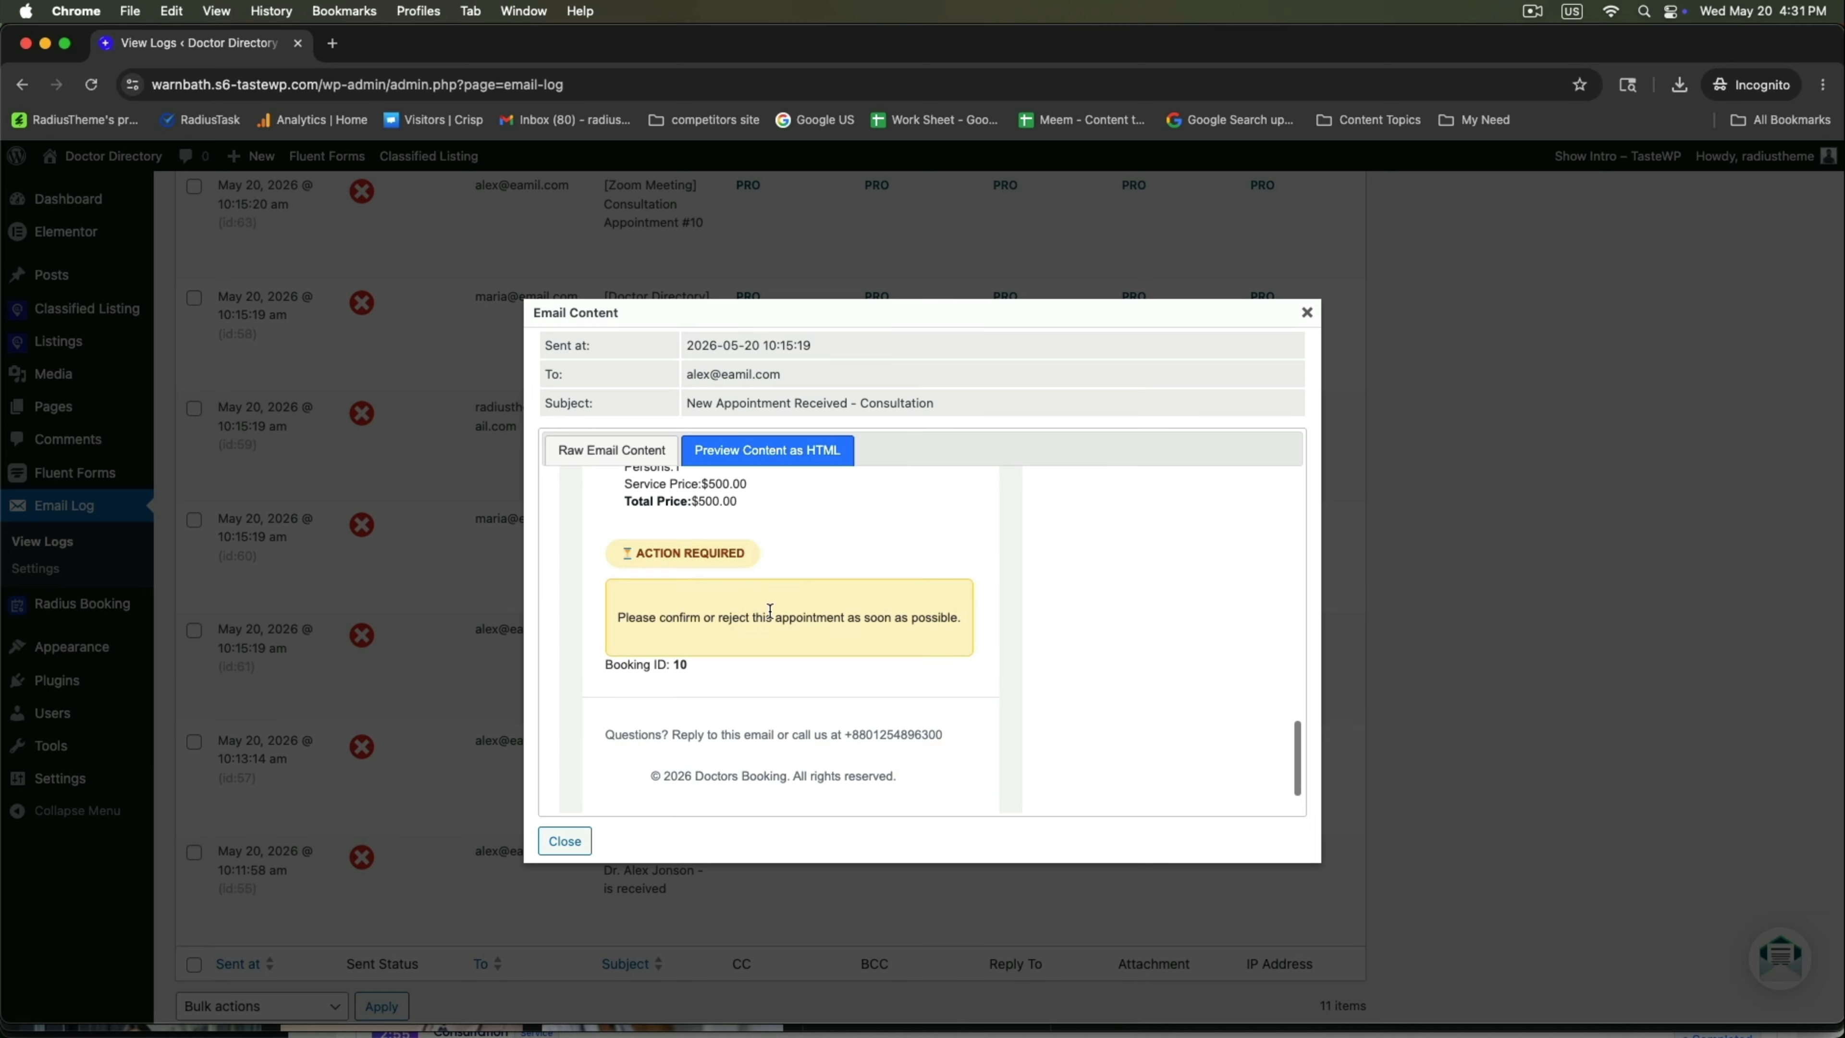
left_click(895, 652)
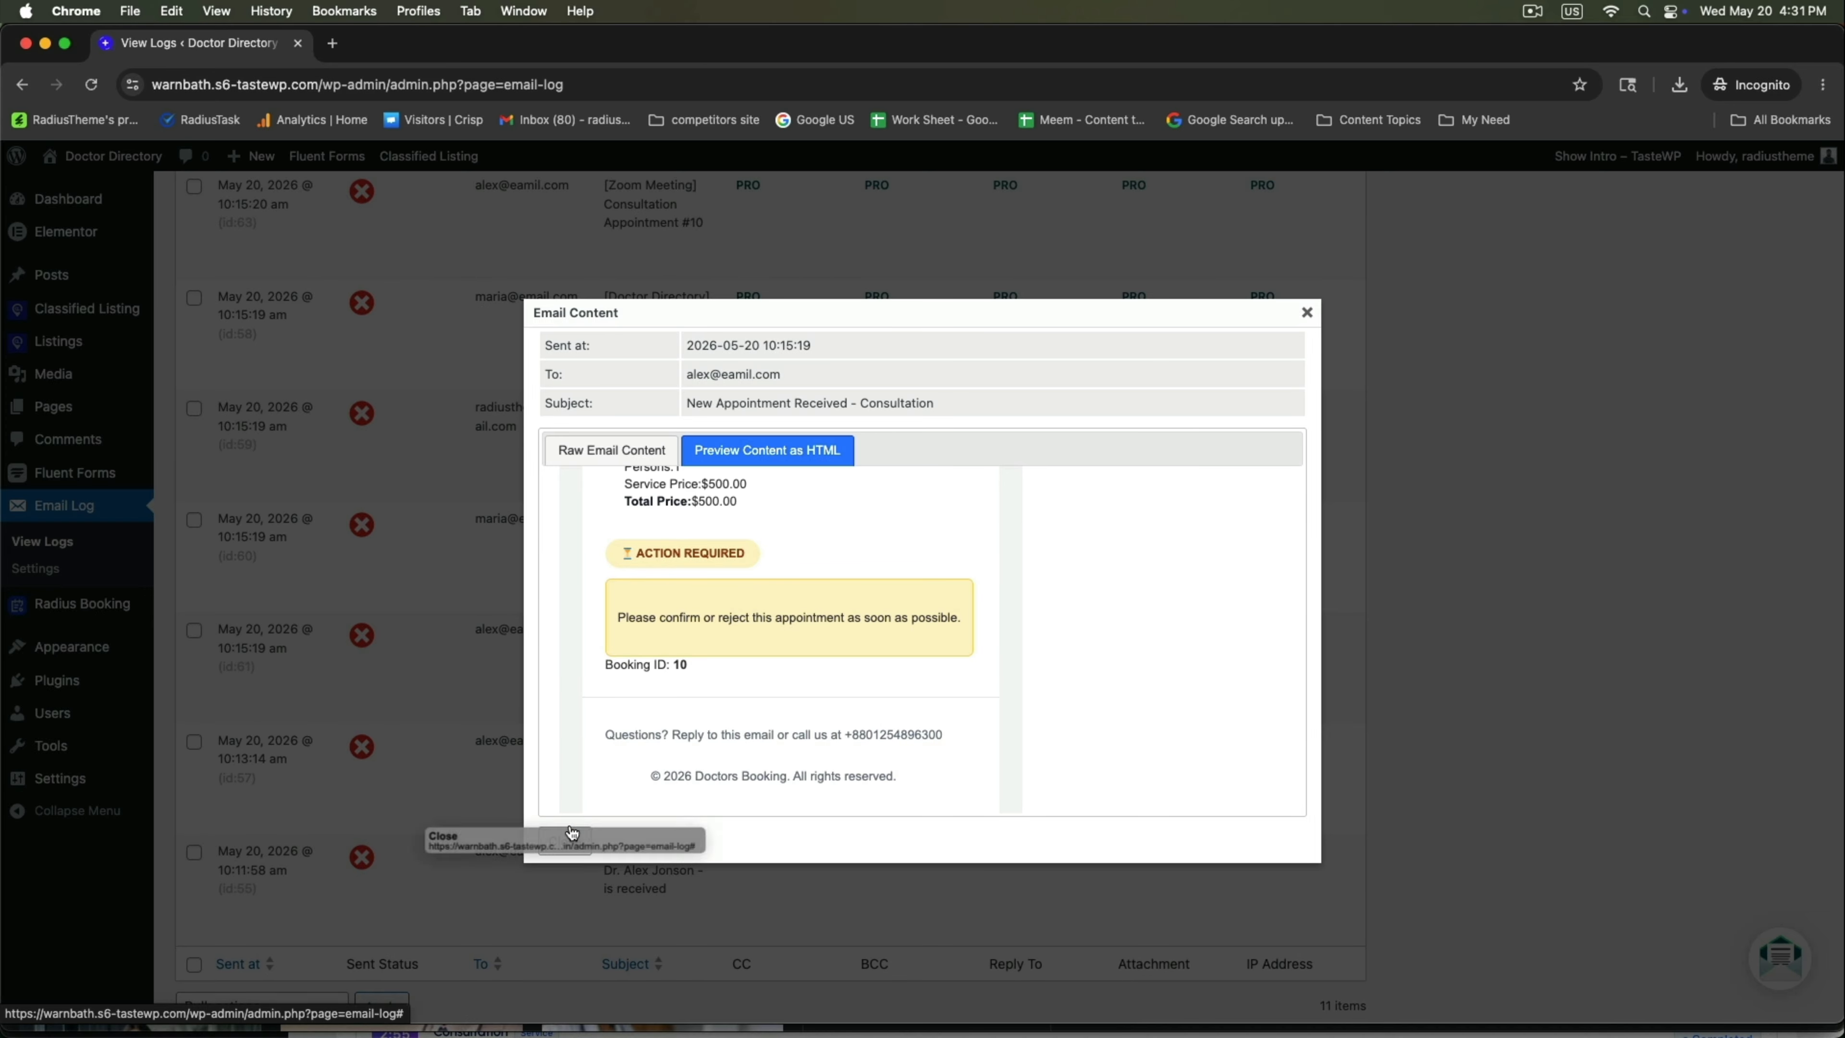
left_click(565, 841)
Preview the Appointment Pending Confirmation email, noting the 'Your Appointment is Pending' heading.
left_click_drag(471, 519, 648, 564)
left_click(256, 575)
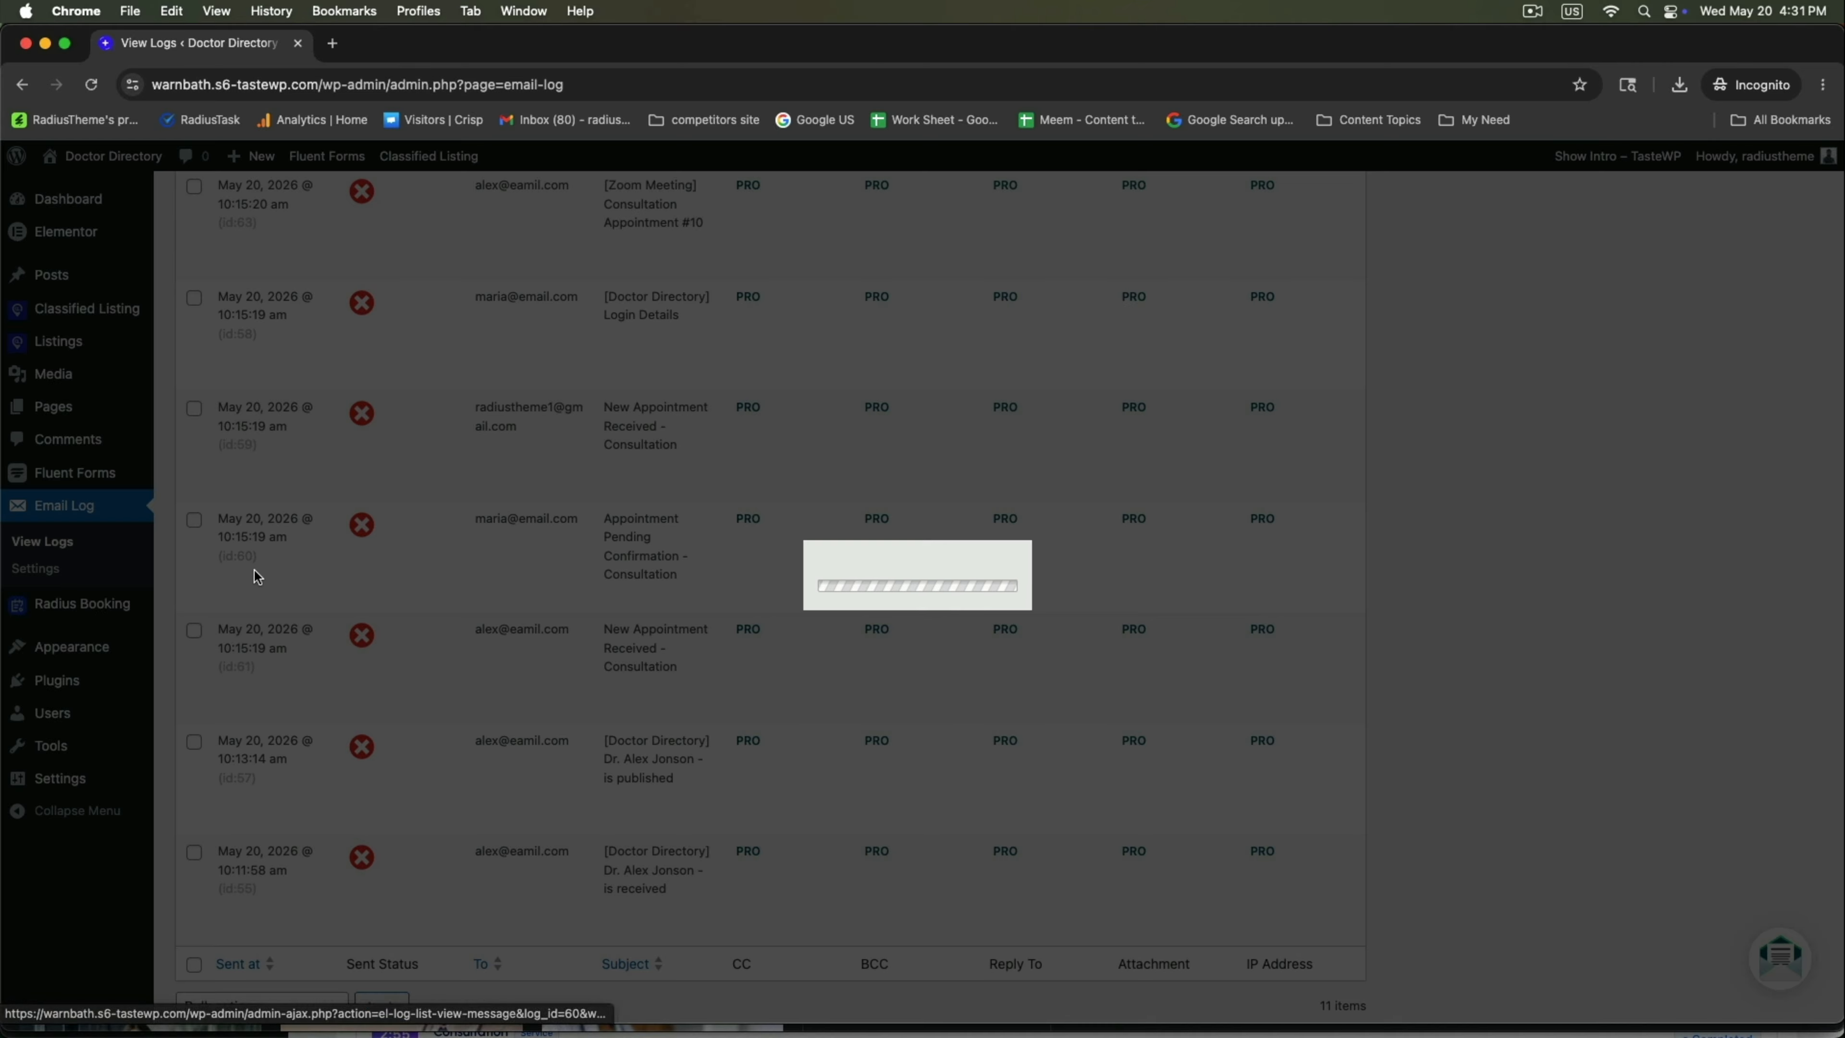
left_click(722, 462)
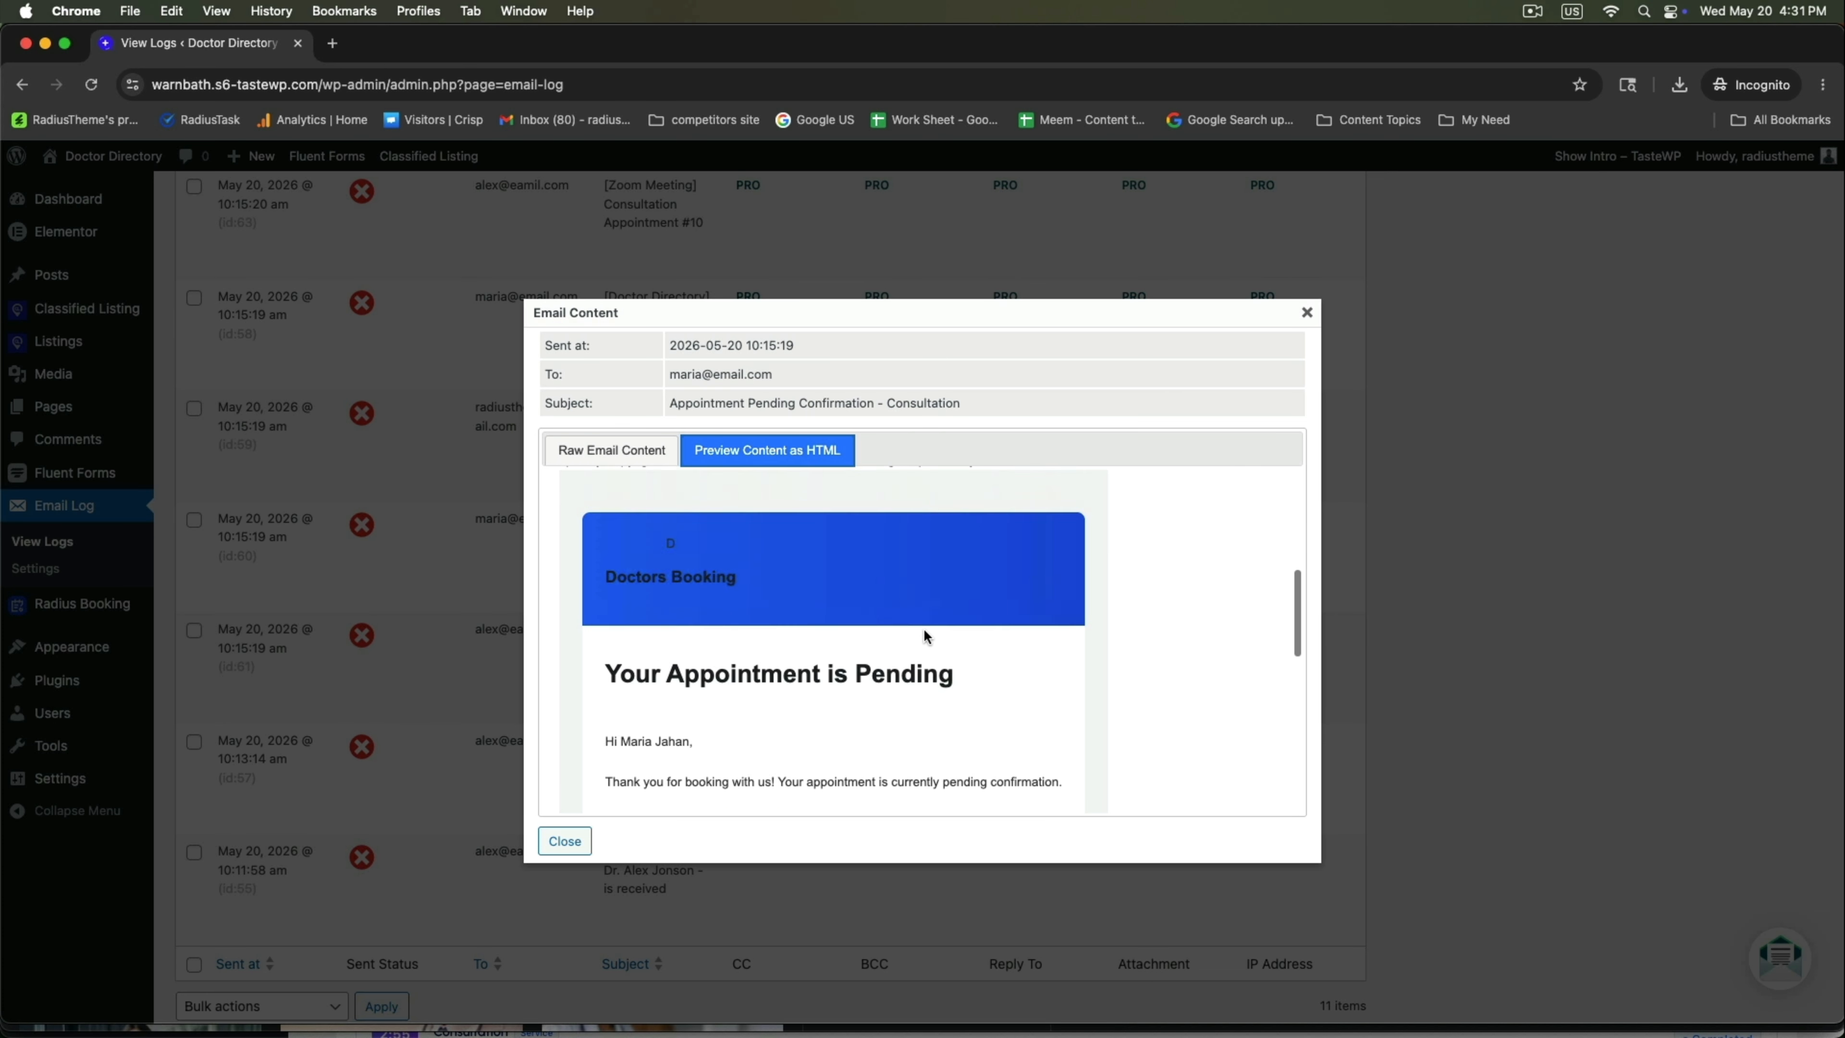
left_click_drag(621, 677, 975, 692)
scroll(944, 698, "down", 10)
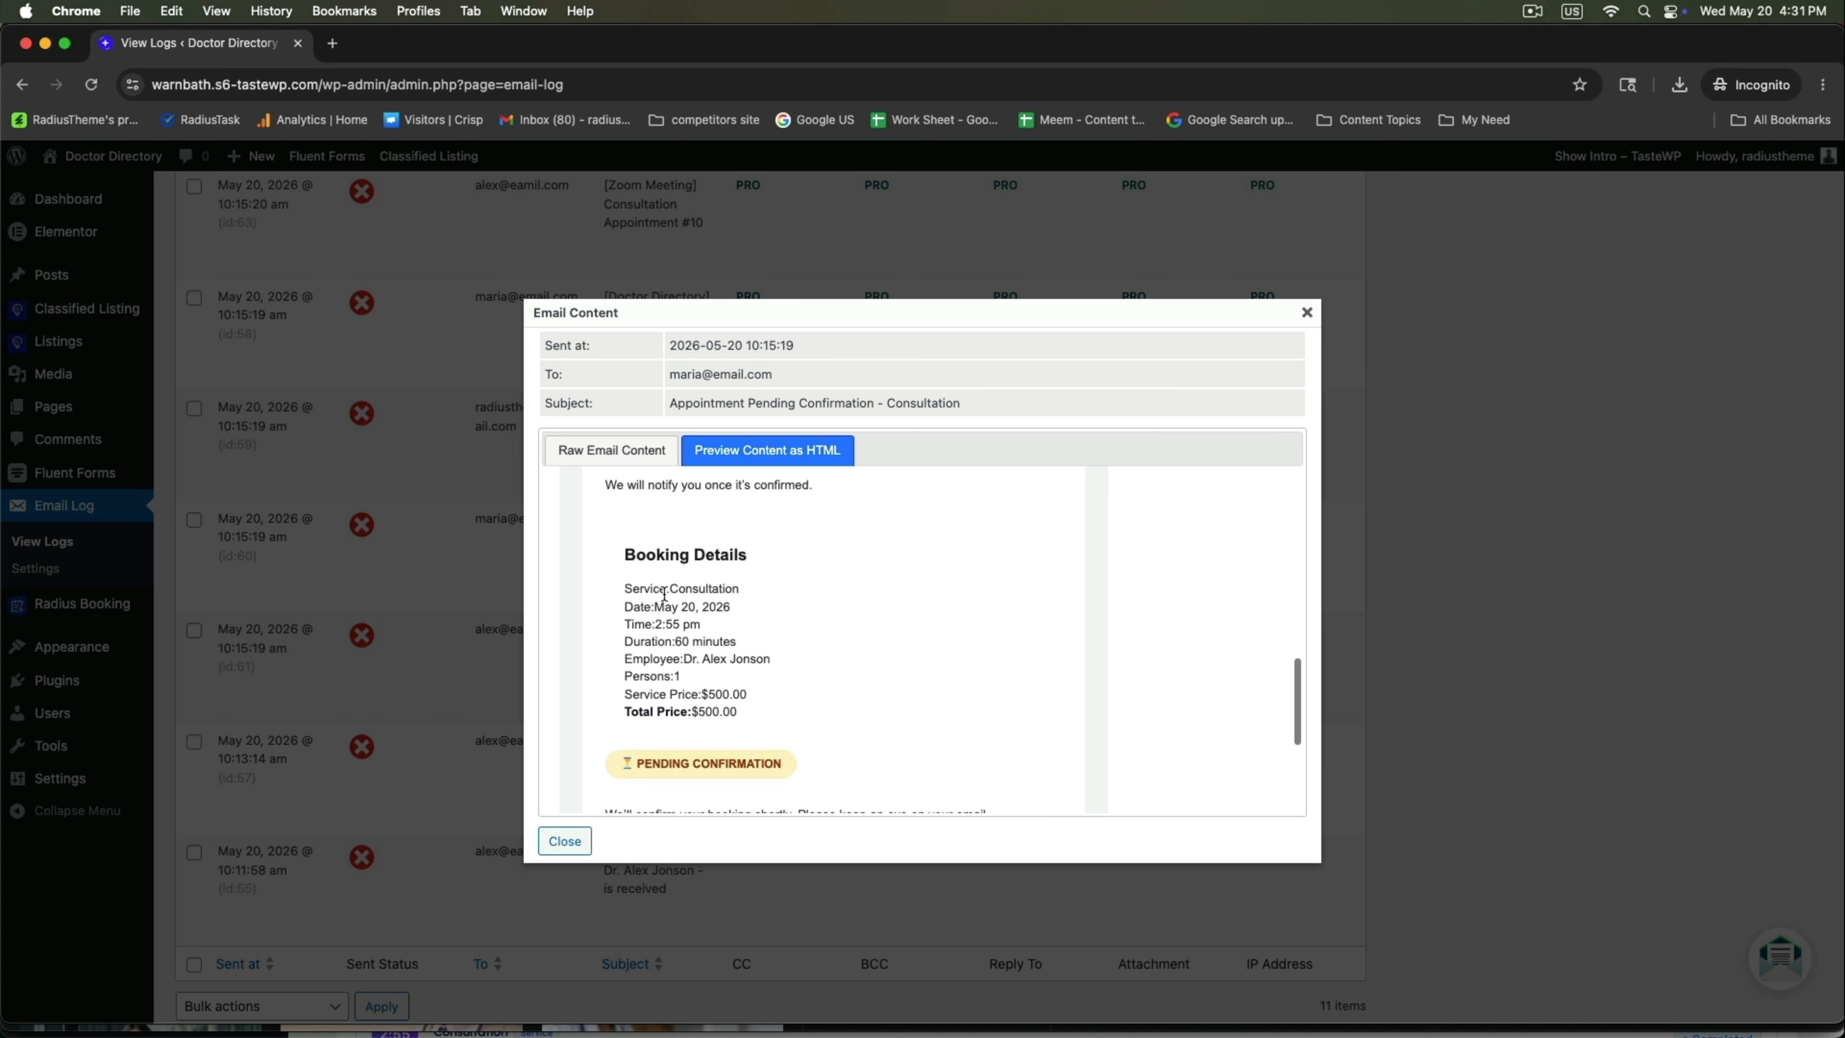
left_click(1304, 314)
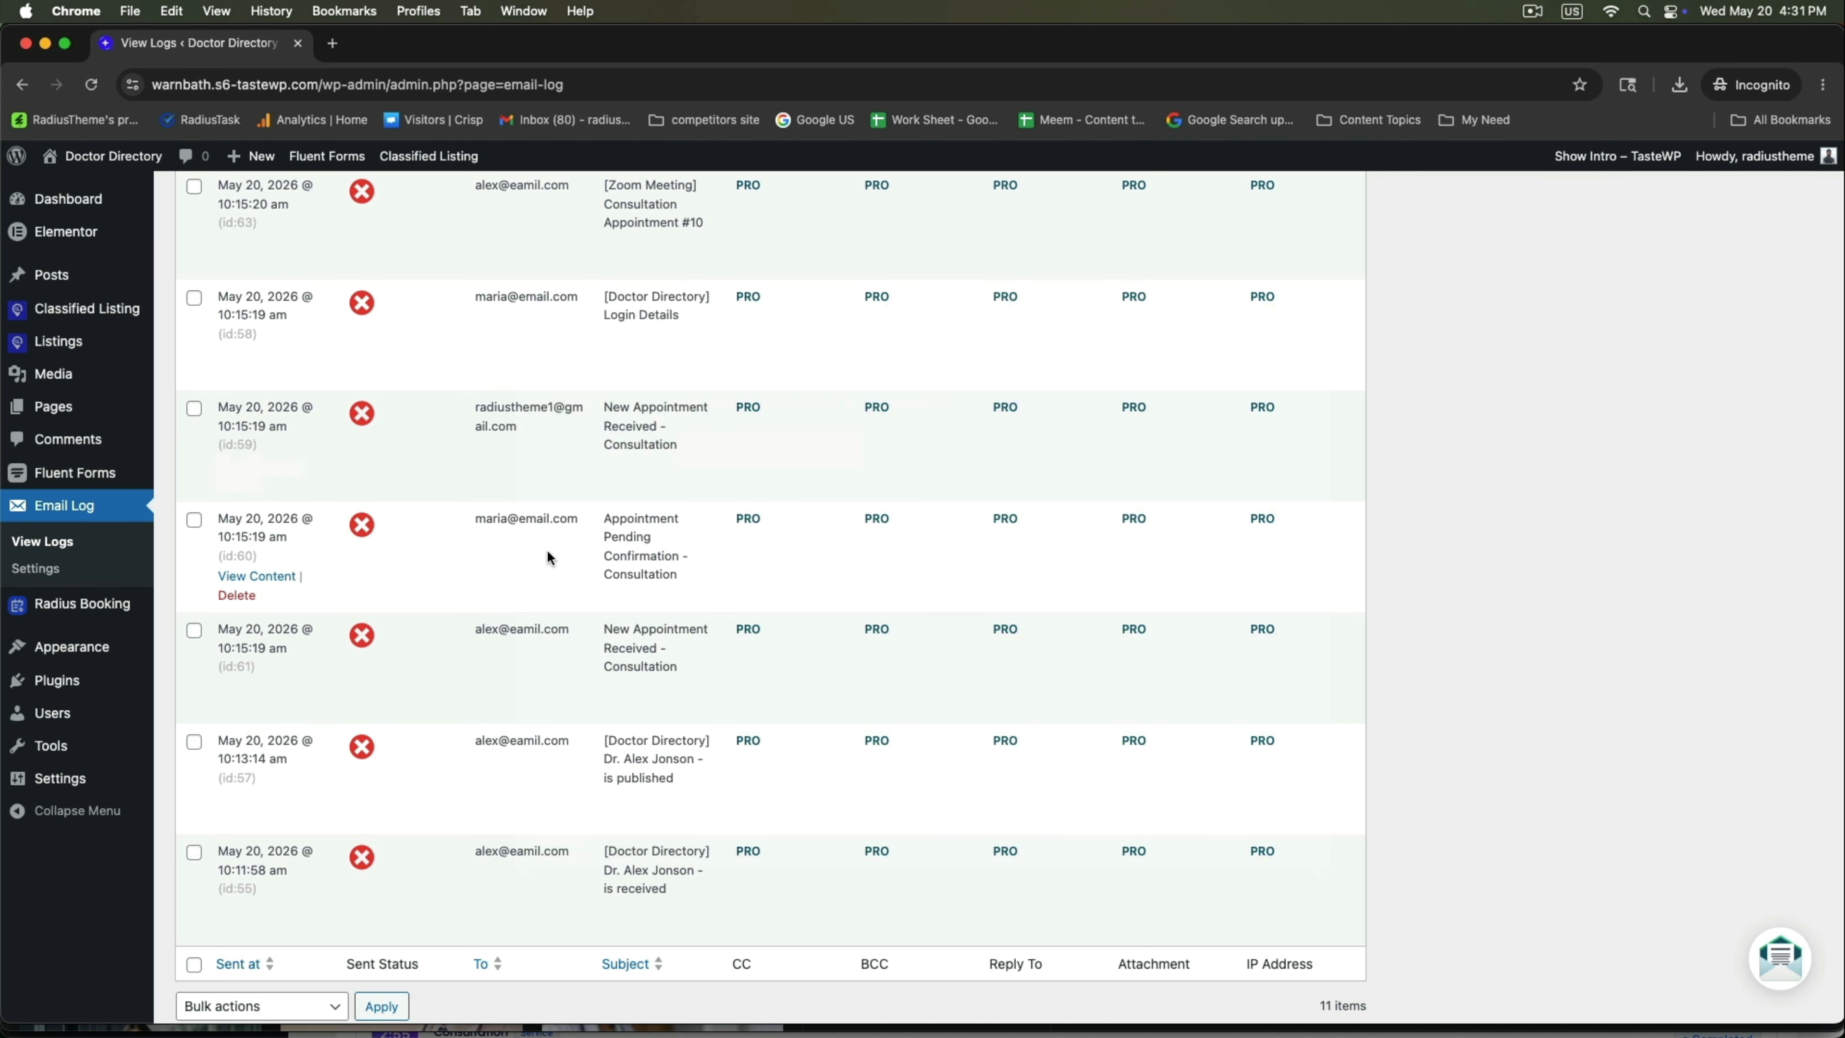
Check the recipients of the id:59 and Login Details emails, then open the Login Details content.
scroll(551, 552, "up", 2)
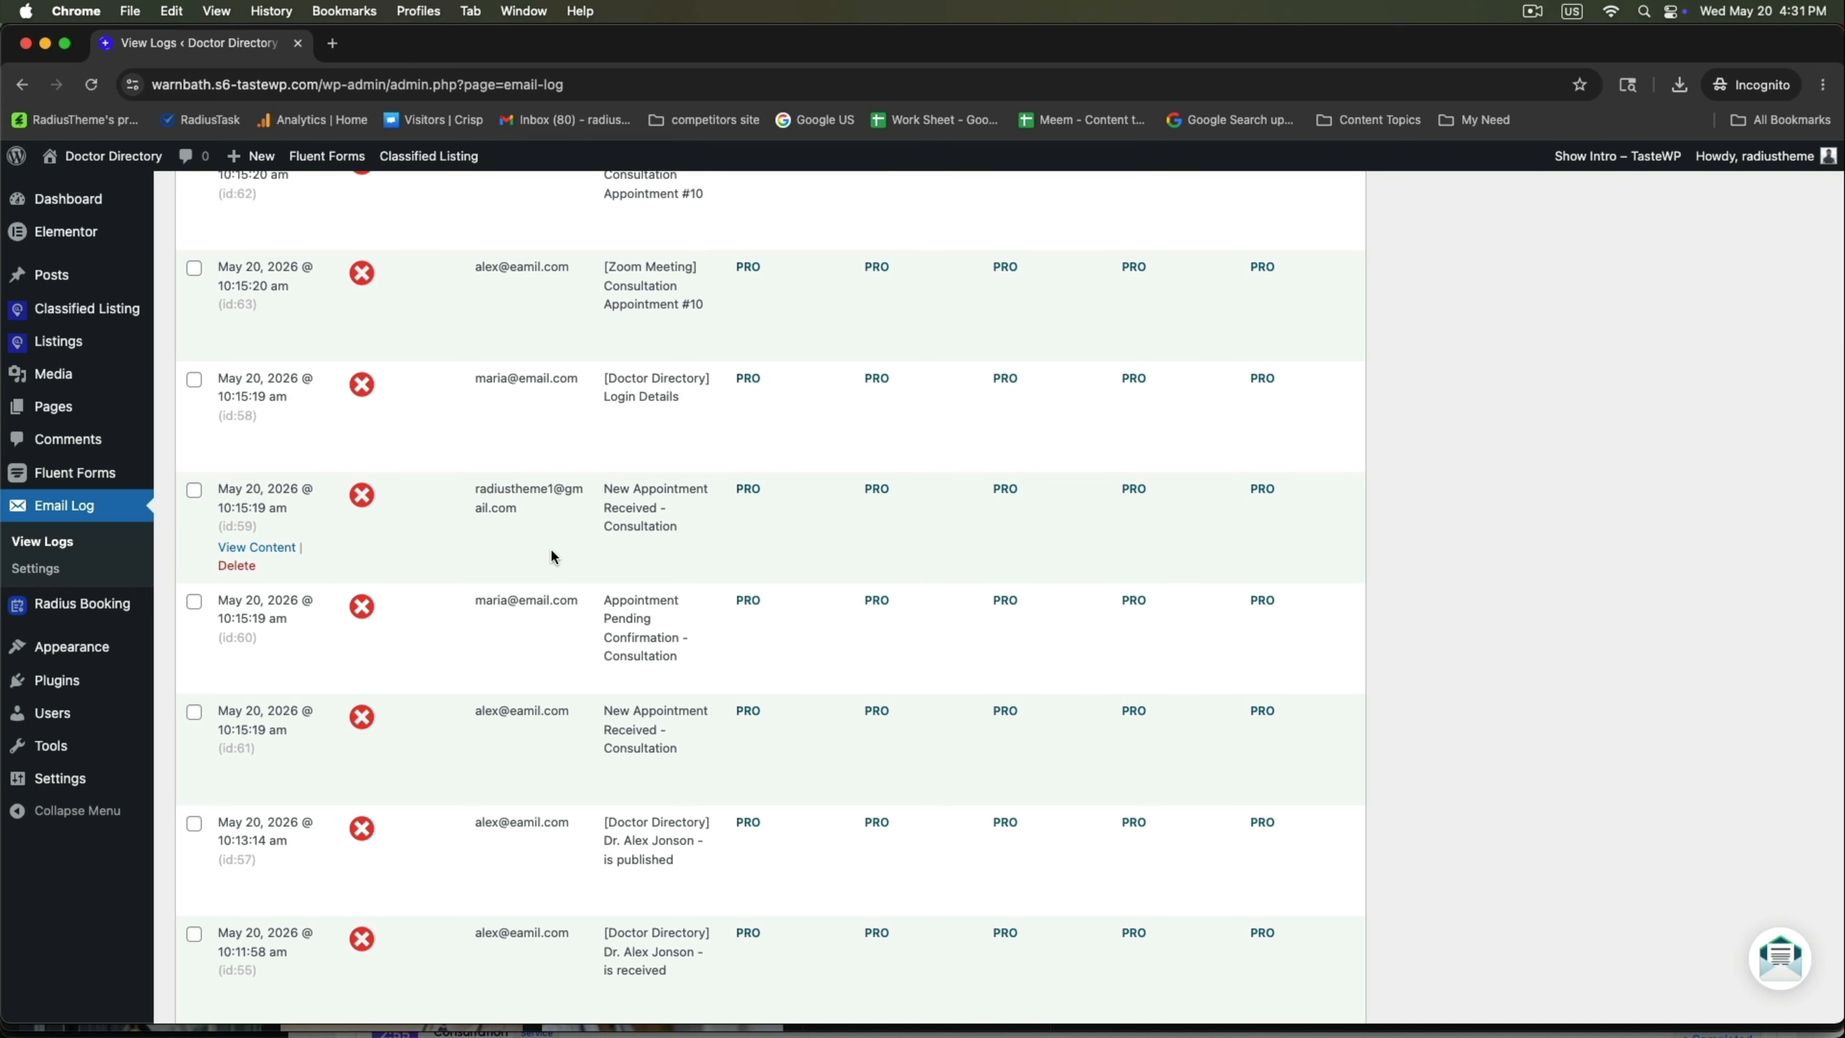
scroll(550, 554, "up", 2)
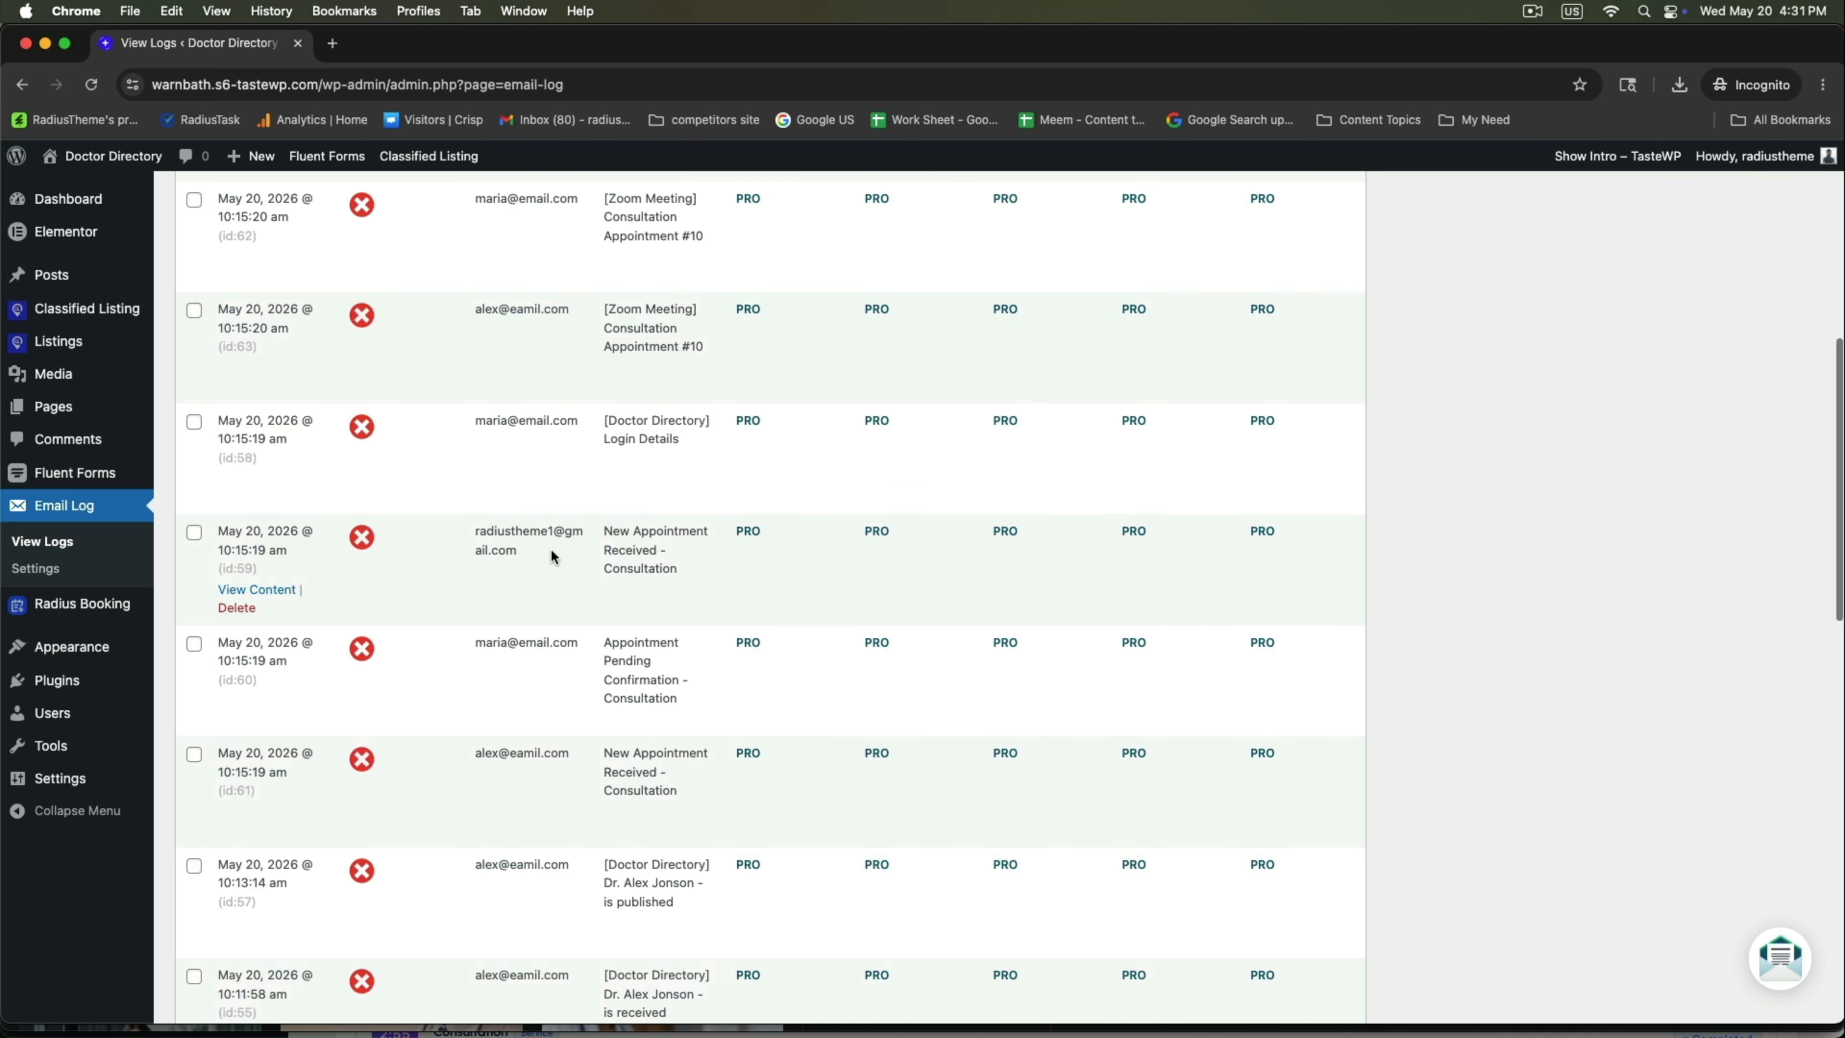
scroll(614, 531, "up", 2)
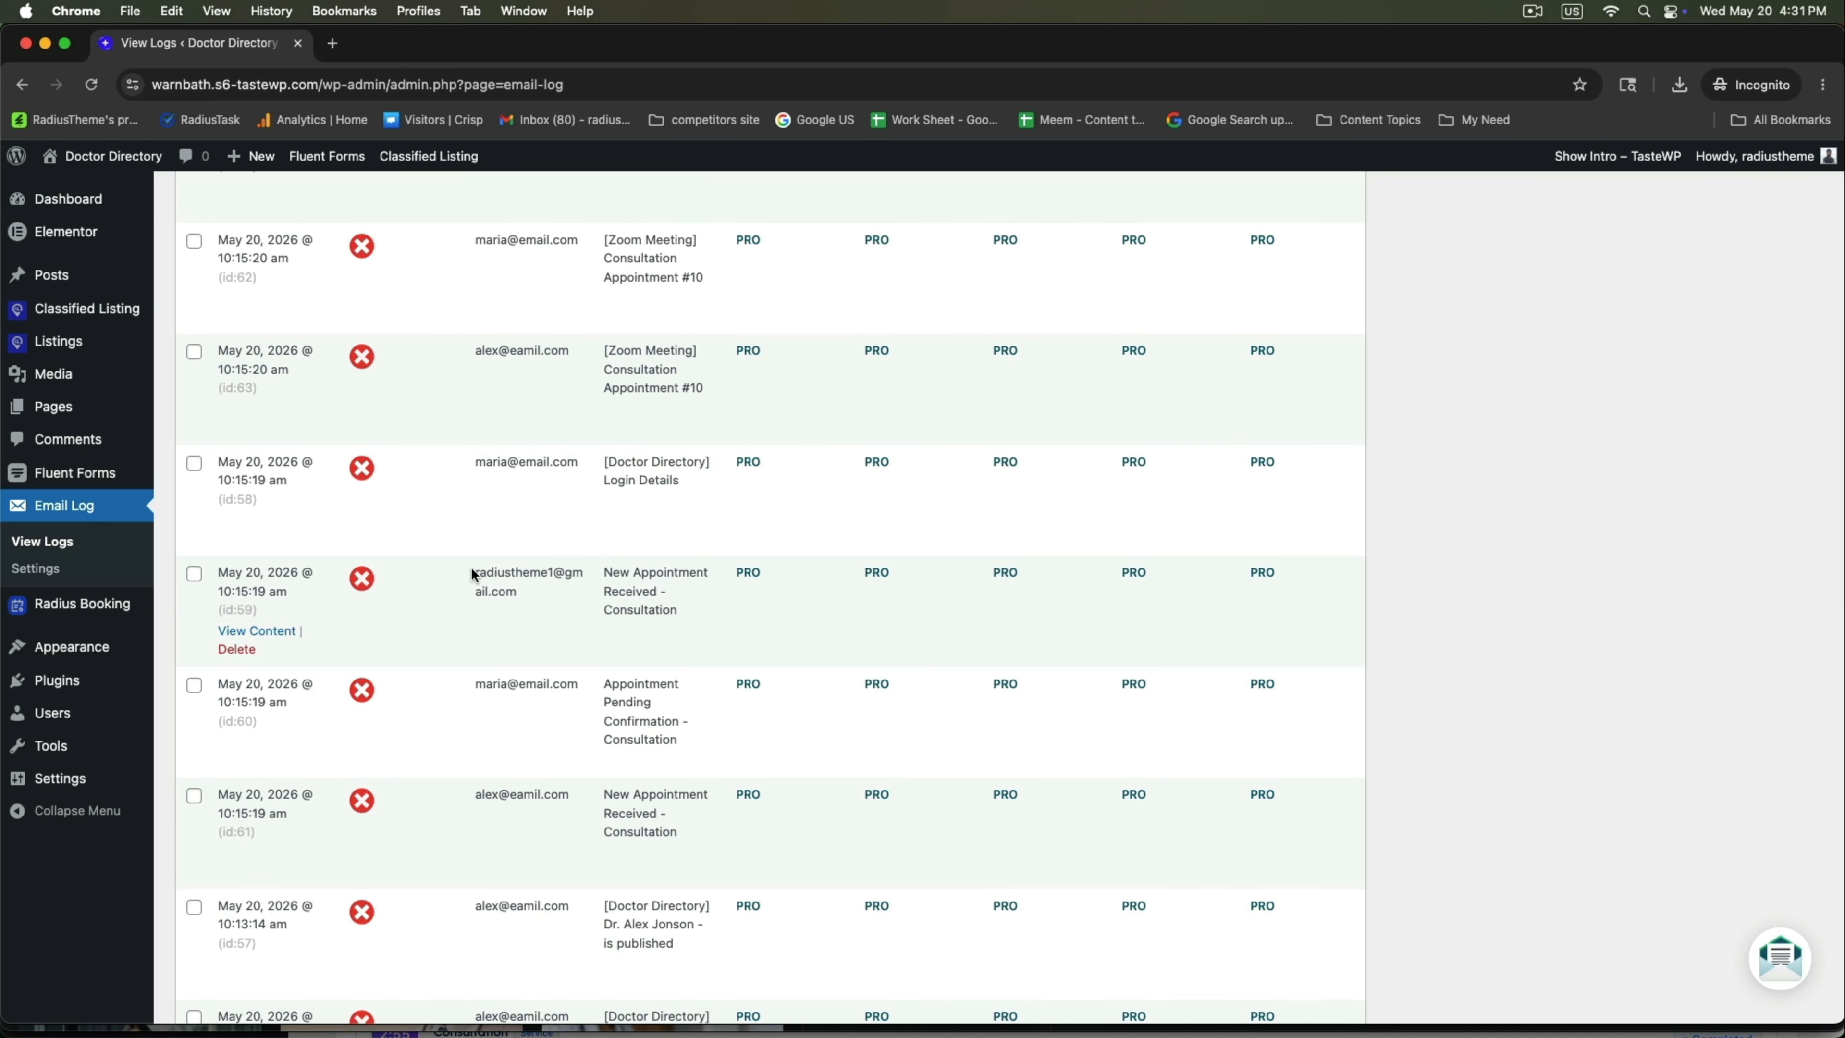
triple_click(495, 578)
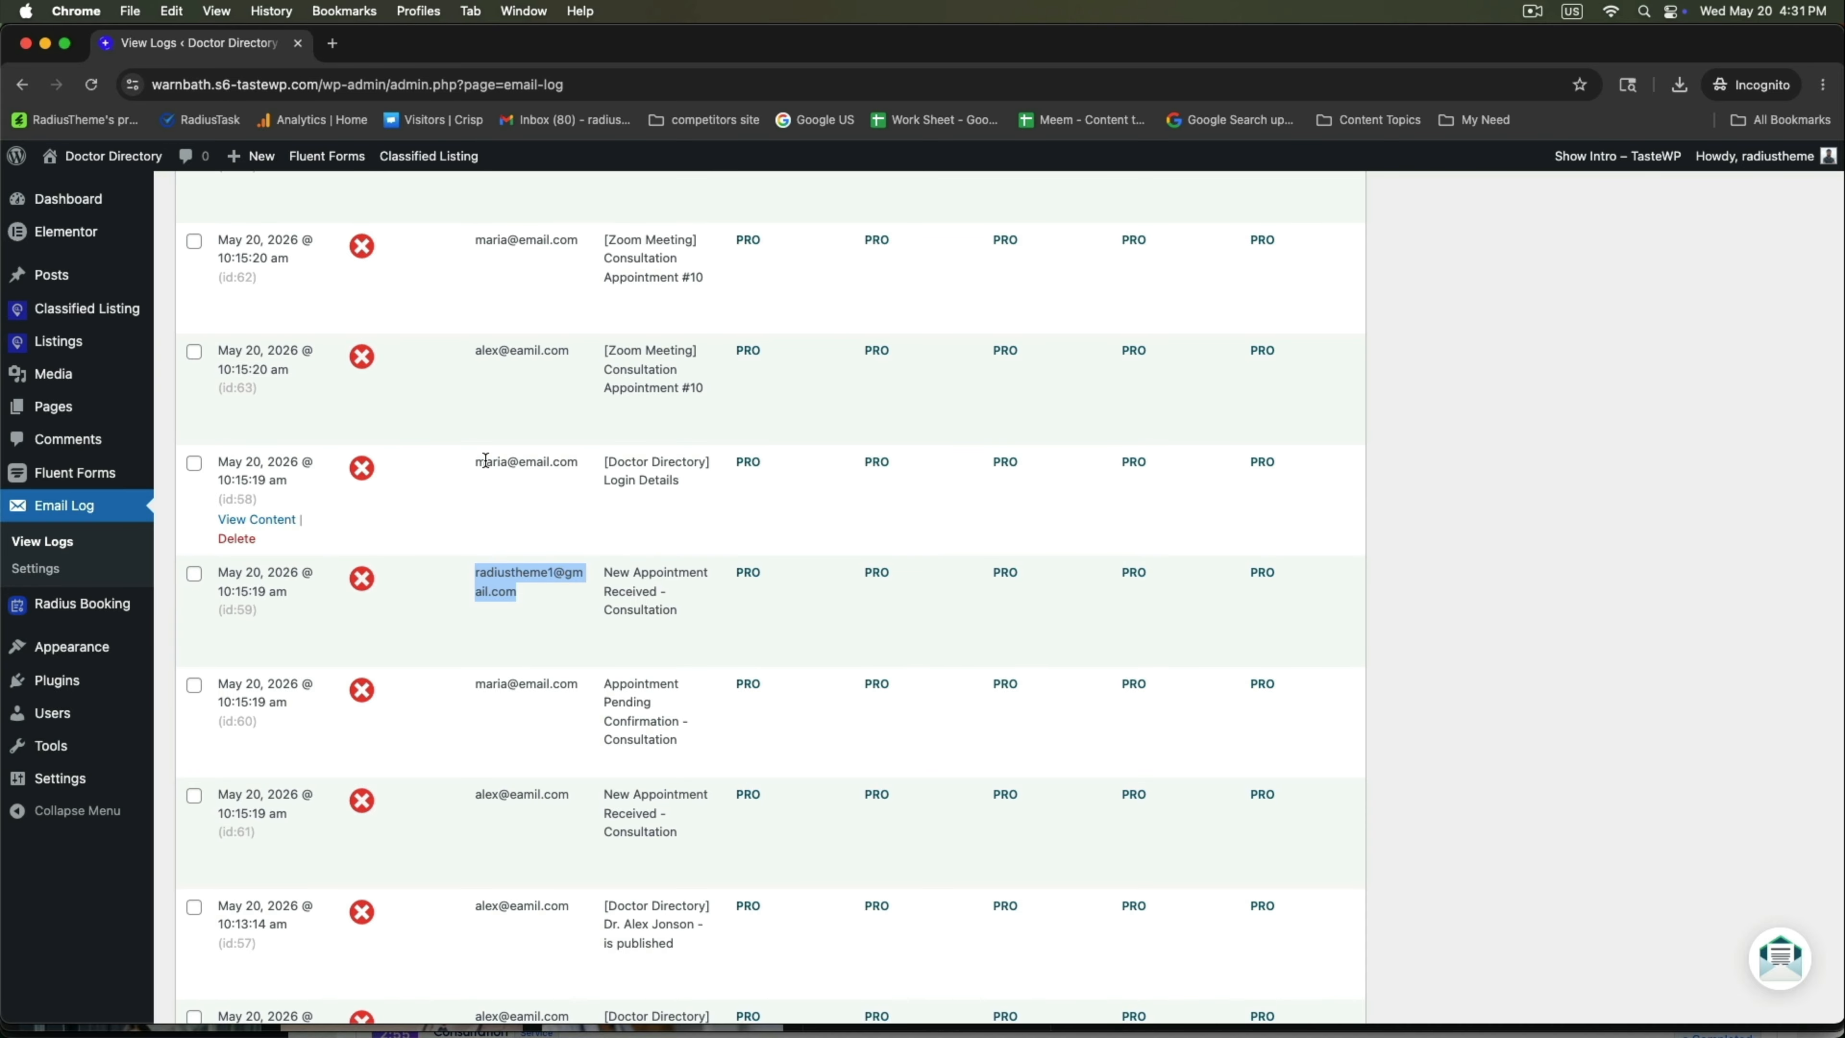
left_click_drag(485, 462, 587, 463)
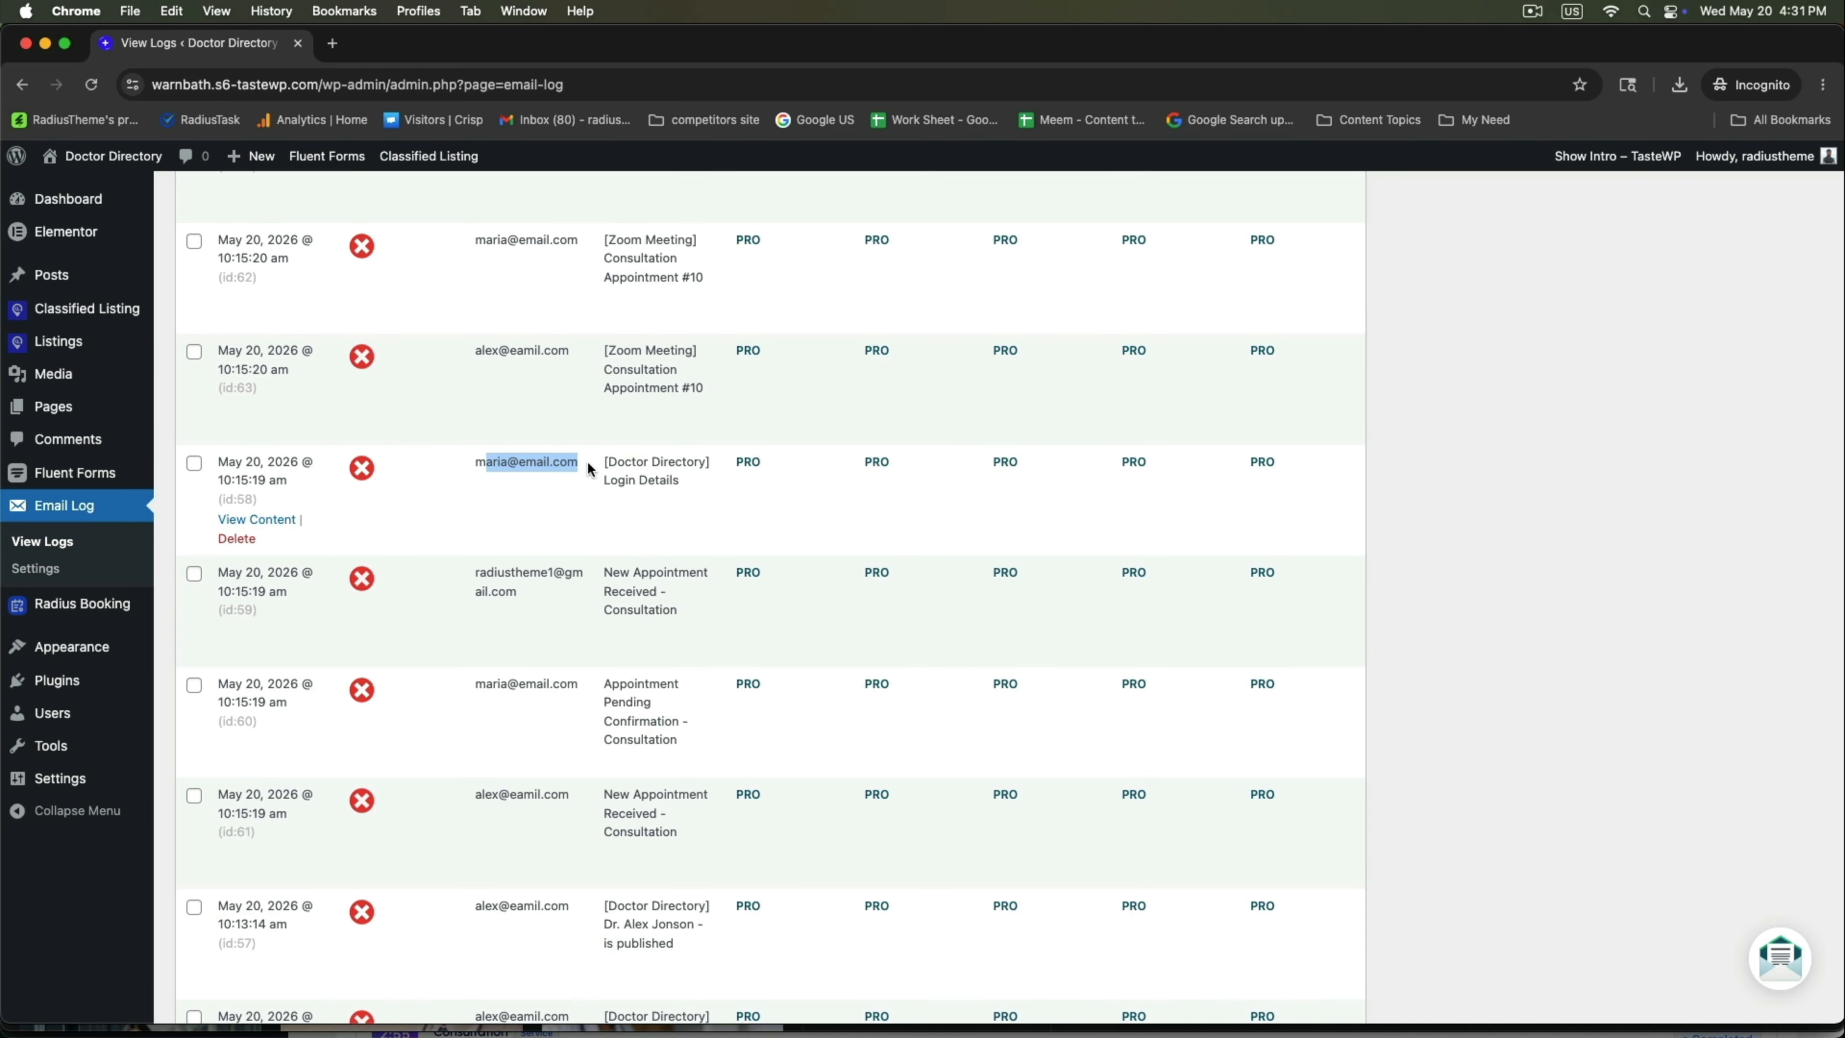
left_click(272, 517)
Check the Login Details email's username line and password-reset link as HTML, then close it.
left_click(777, 451)
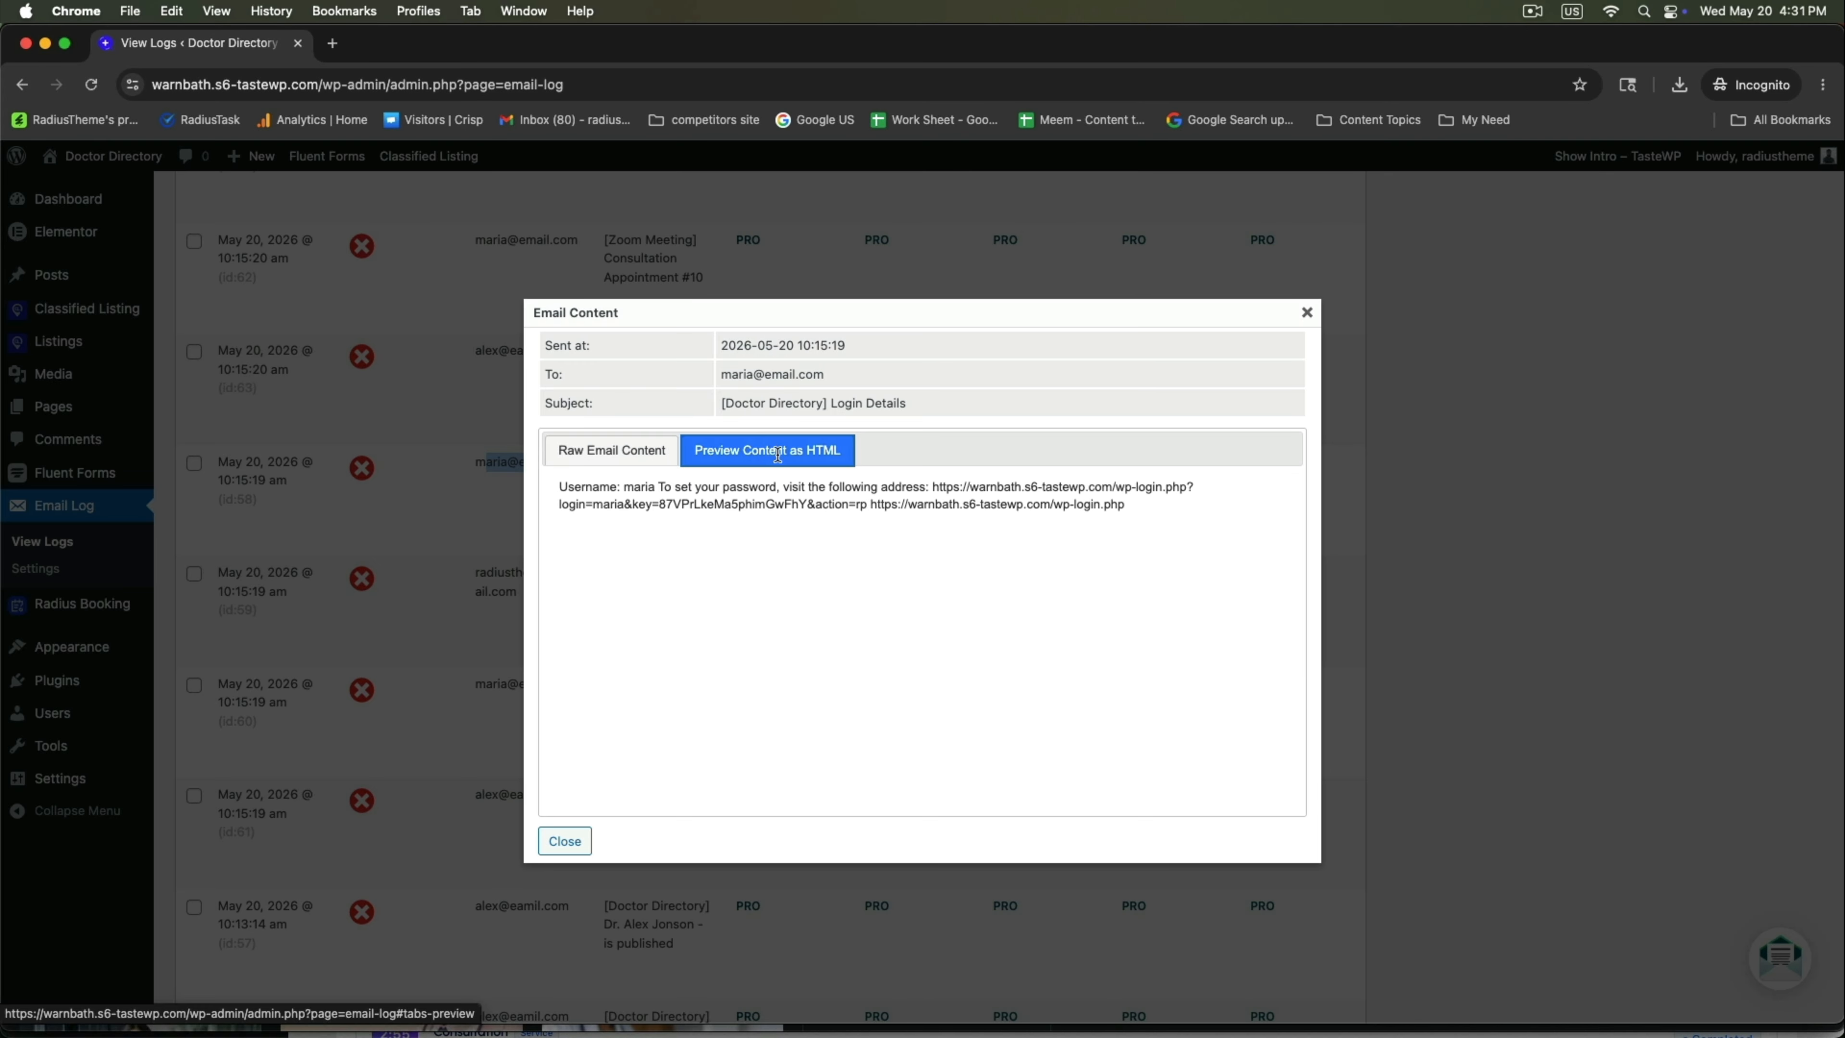
left_click_drag(566, 487, 1238, 499)
left_click_drag(659, 503, 1129, 504)
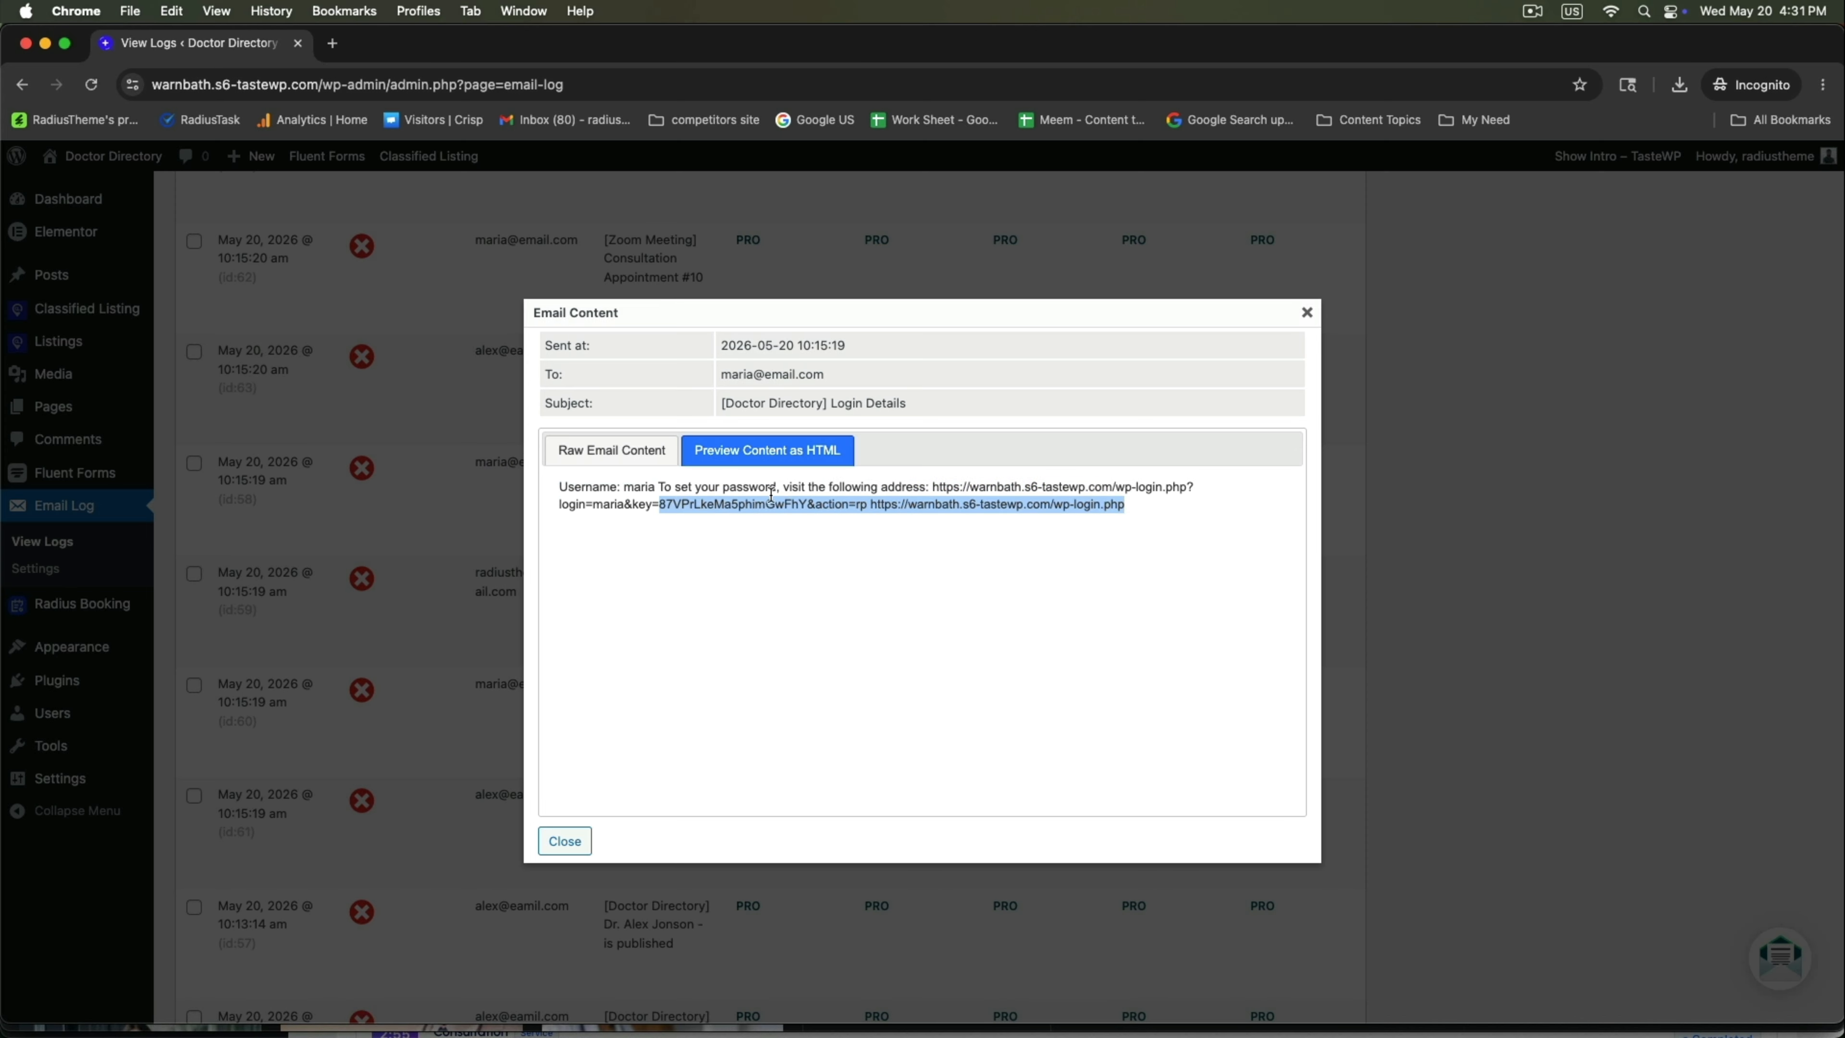
left_click(565, 842)
Find the id:63 Zoom Meeting email by its subject and recipient and open its content.
scroll(501, 531, "up", 2)
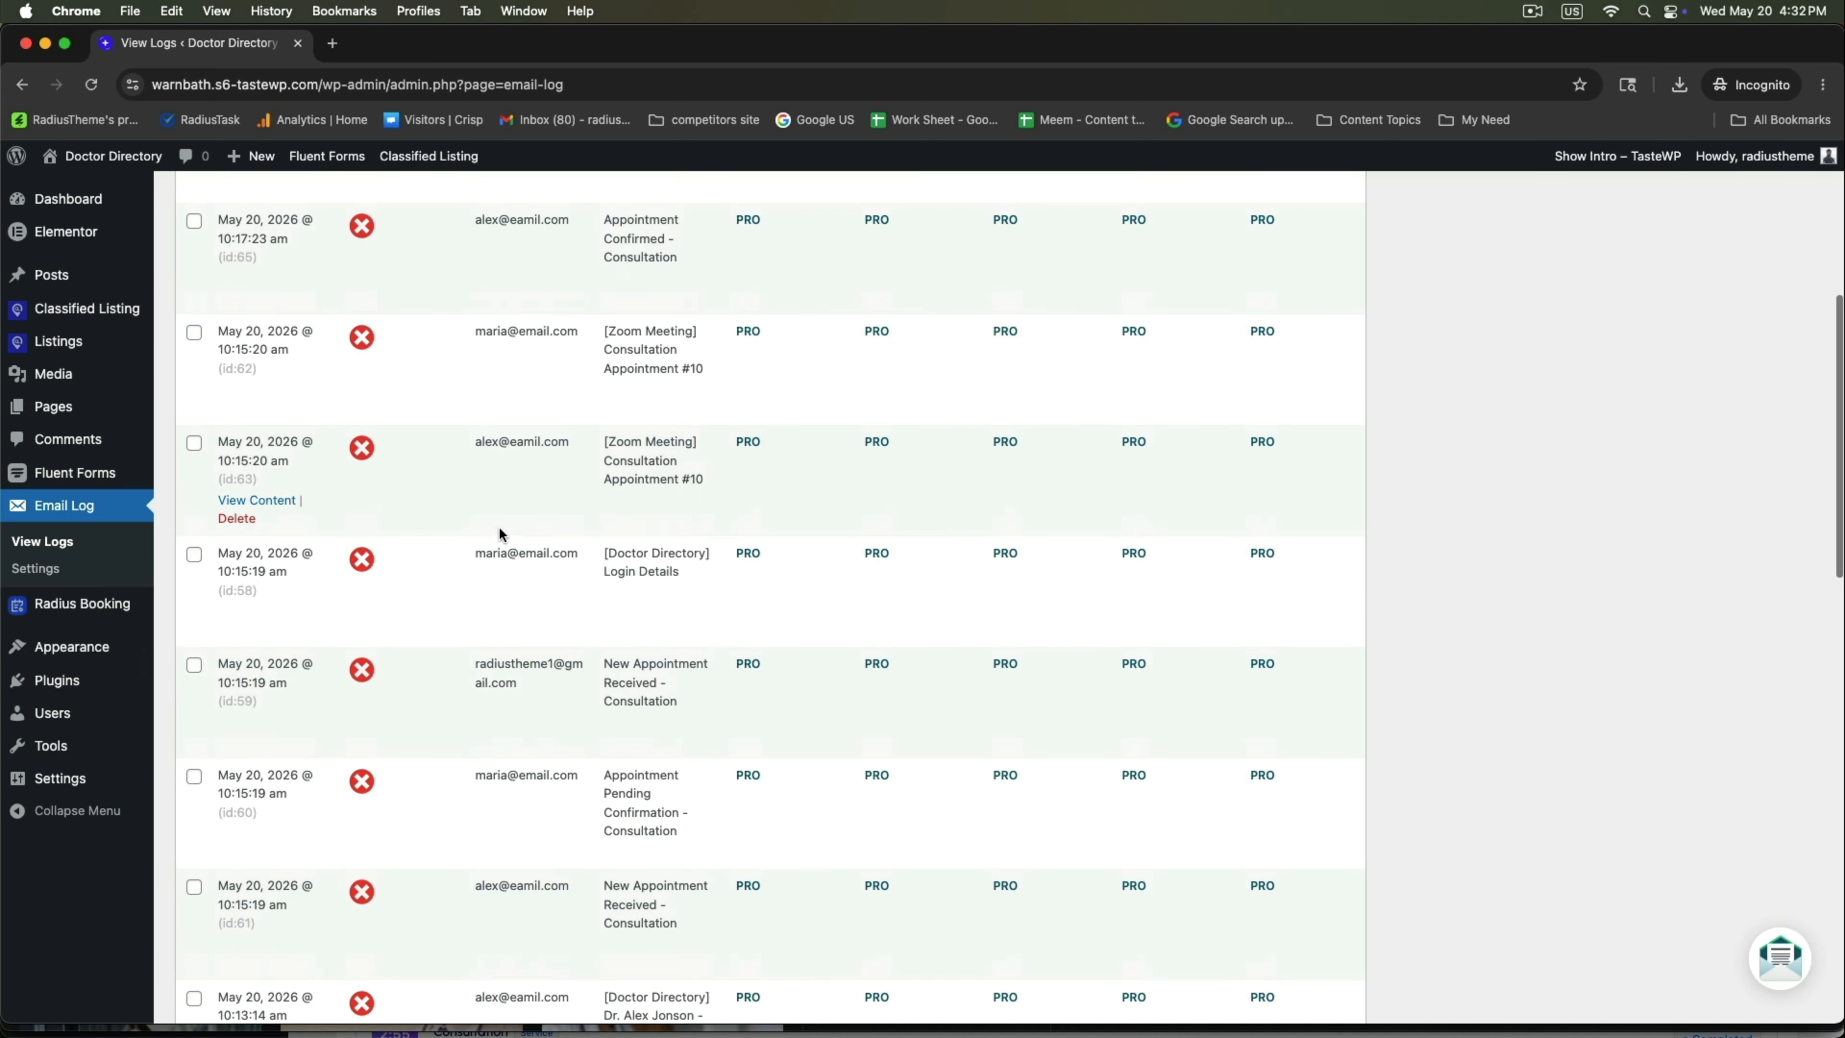
left_click_drag(605, 442, 679, 473)
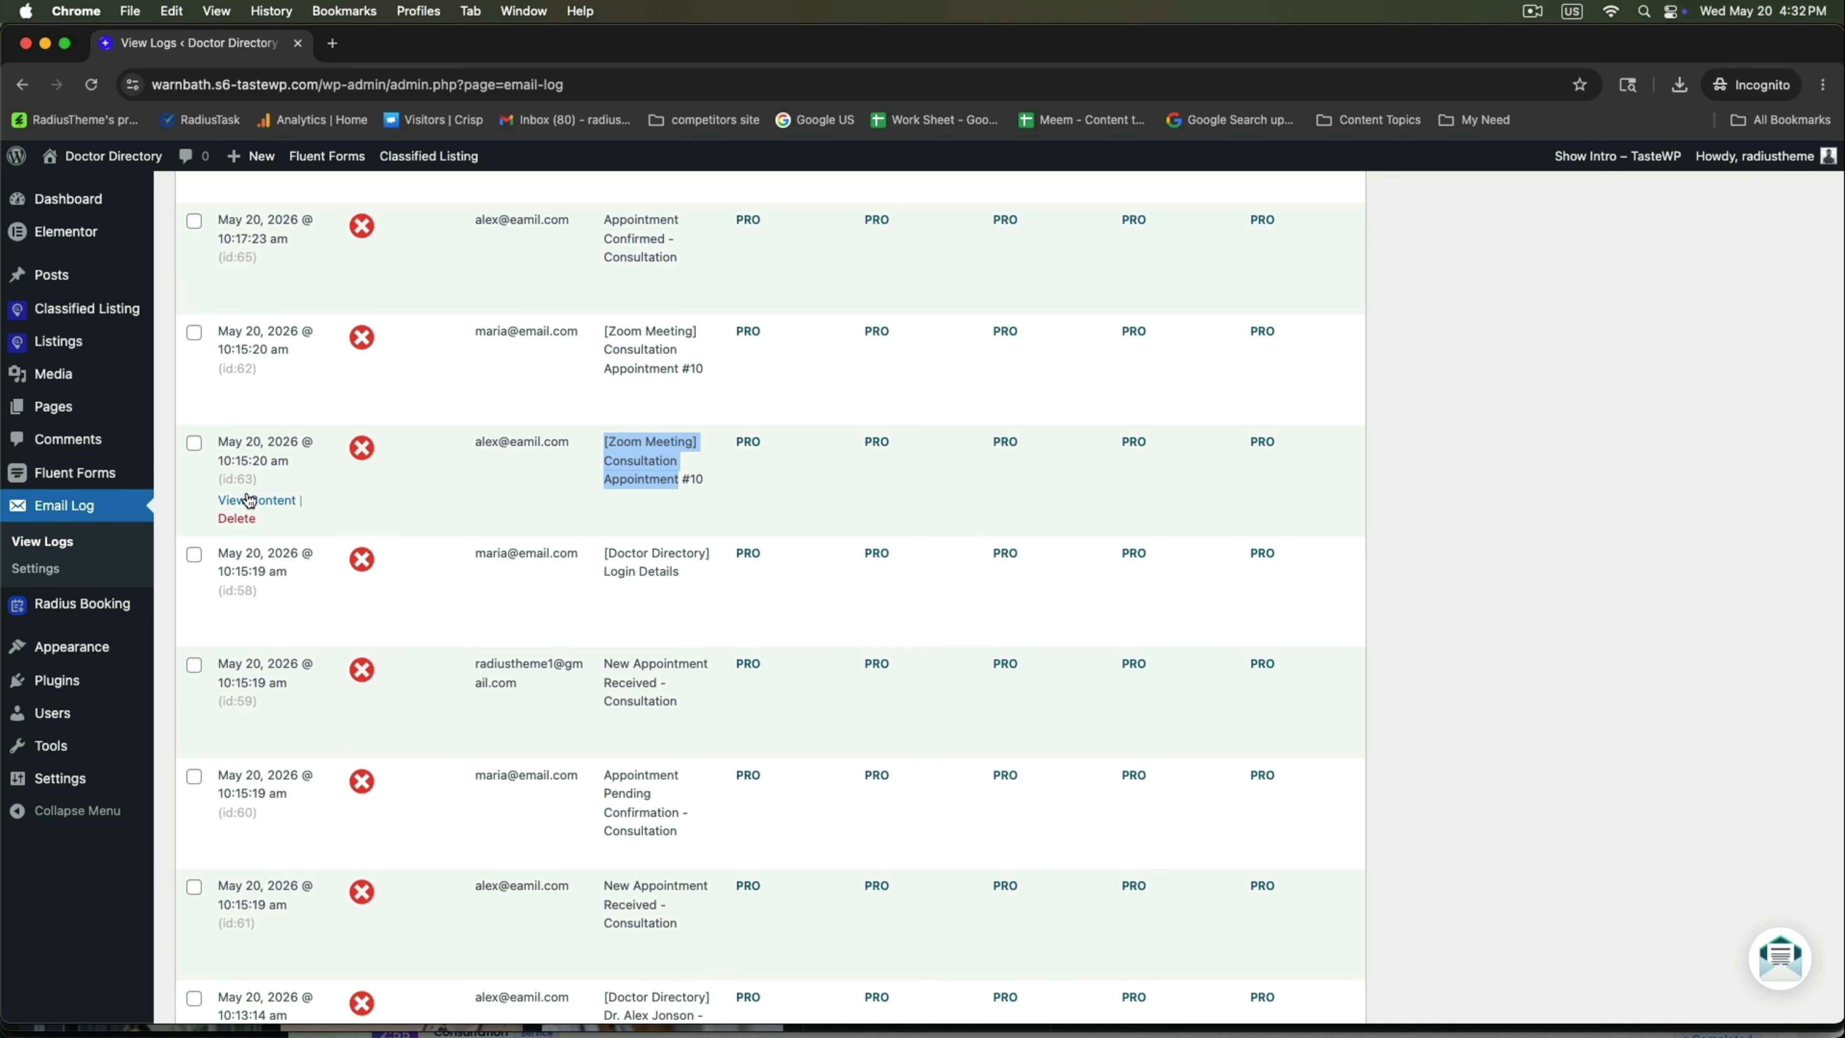
left_click_drag(473, 441, 833, 521)
left_click(275, 503)
Preview the Consultation Appointment #10 Zoom email as HTML and read its meeting details.
left_click(767, 450)
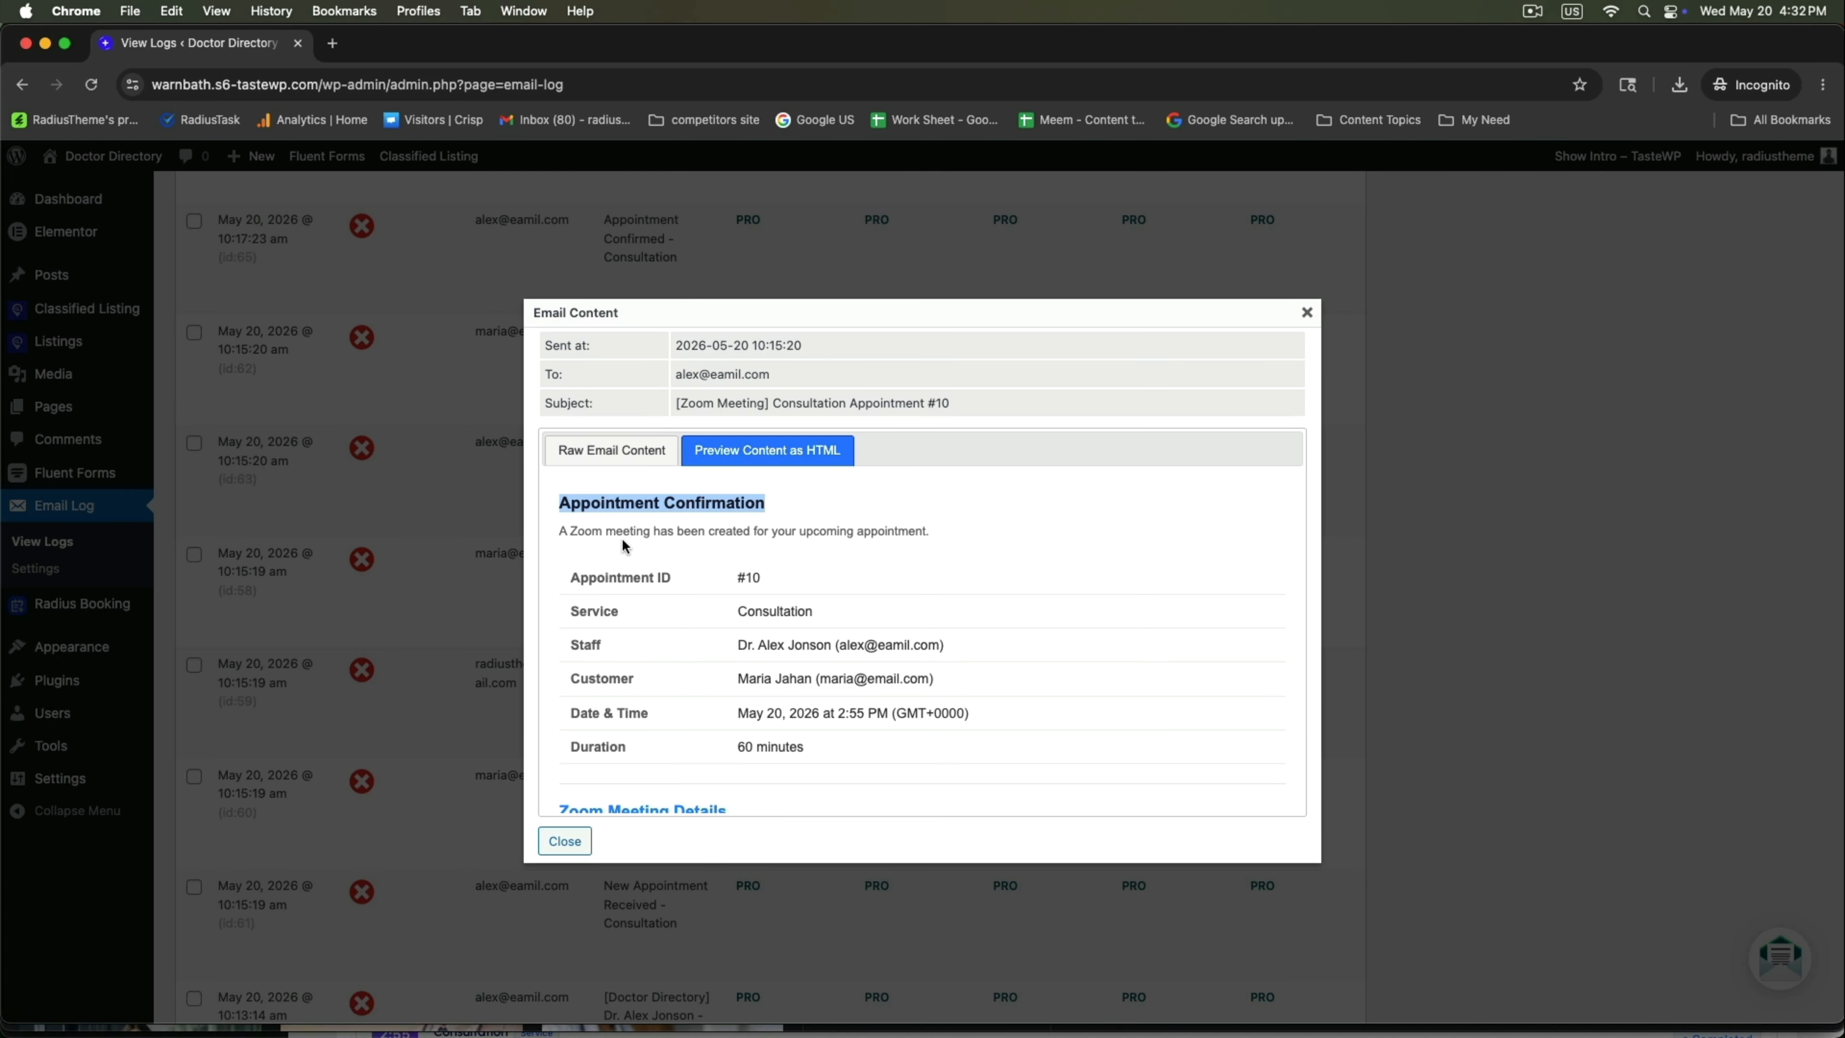
left_click_drag(623, 542, 954, 547)
scroll(751, 579, "down", 3)
scroll(727, 560, "up", 1)
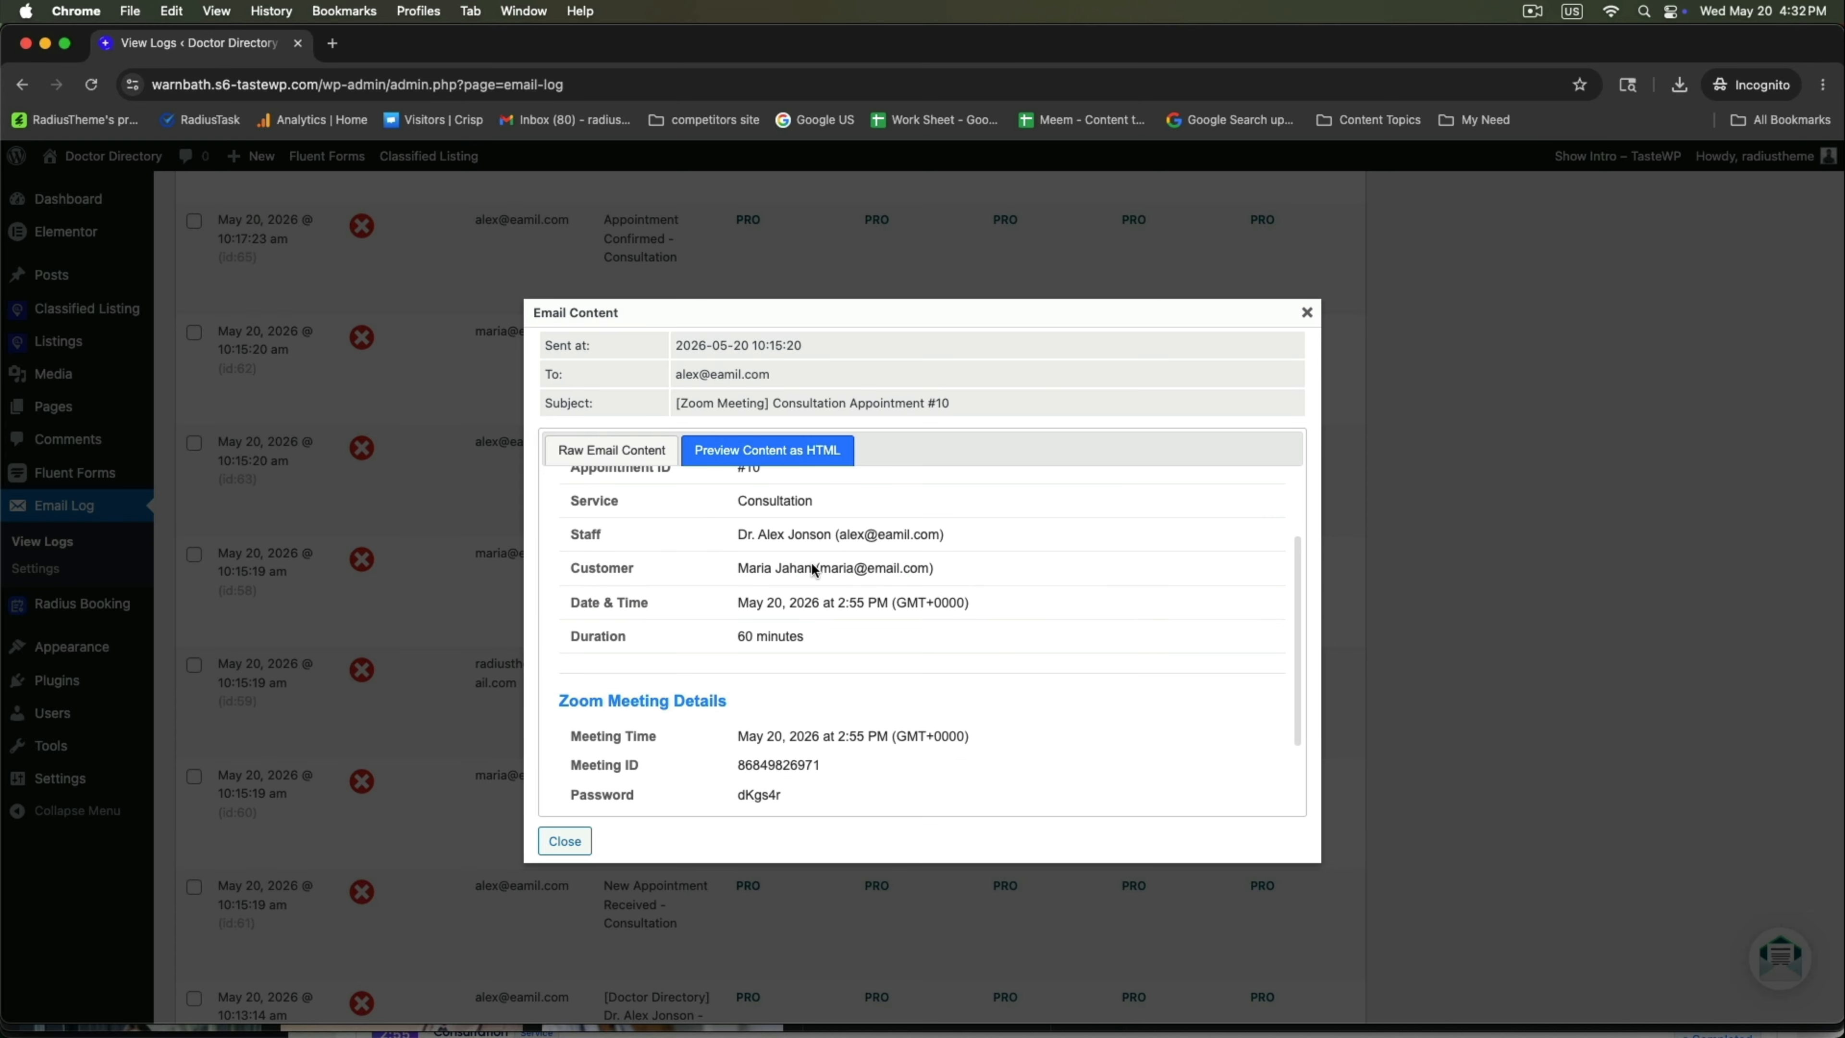
scroll(737, 544, "up", 1)
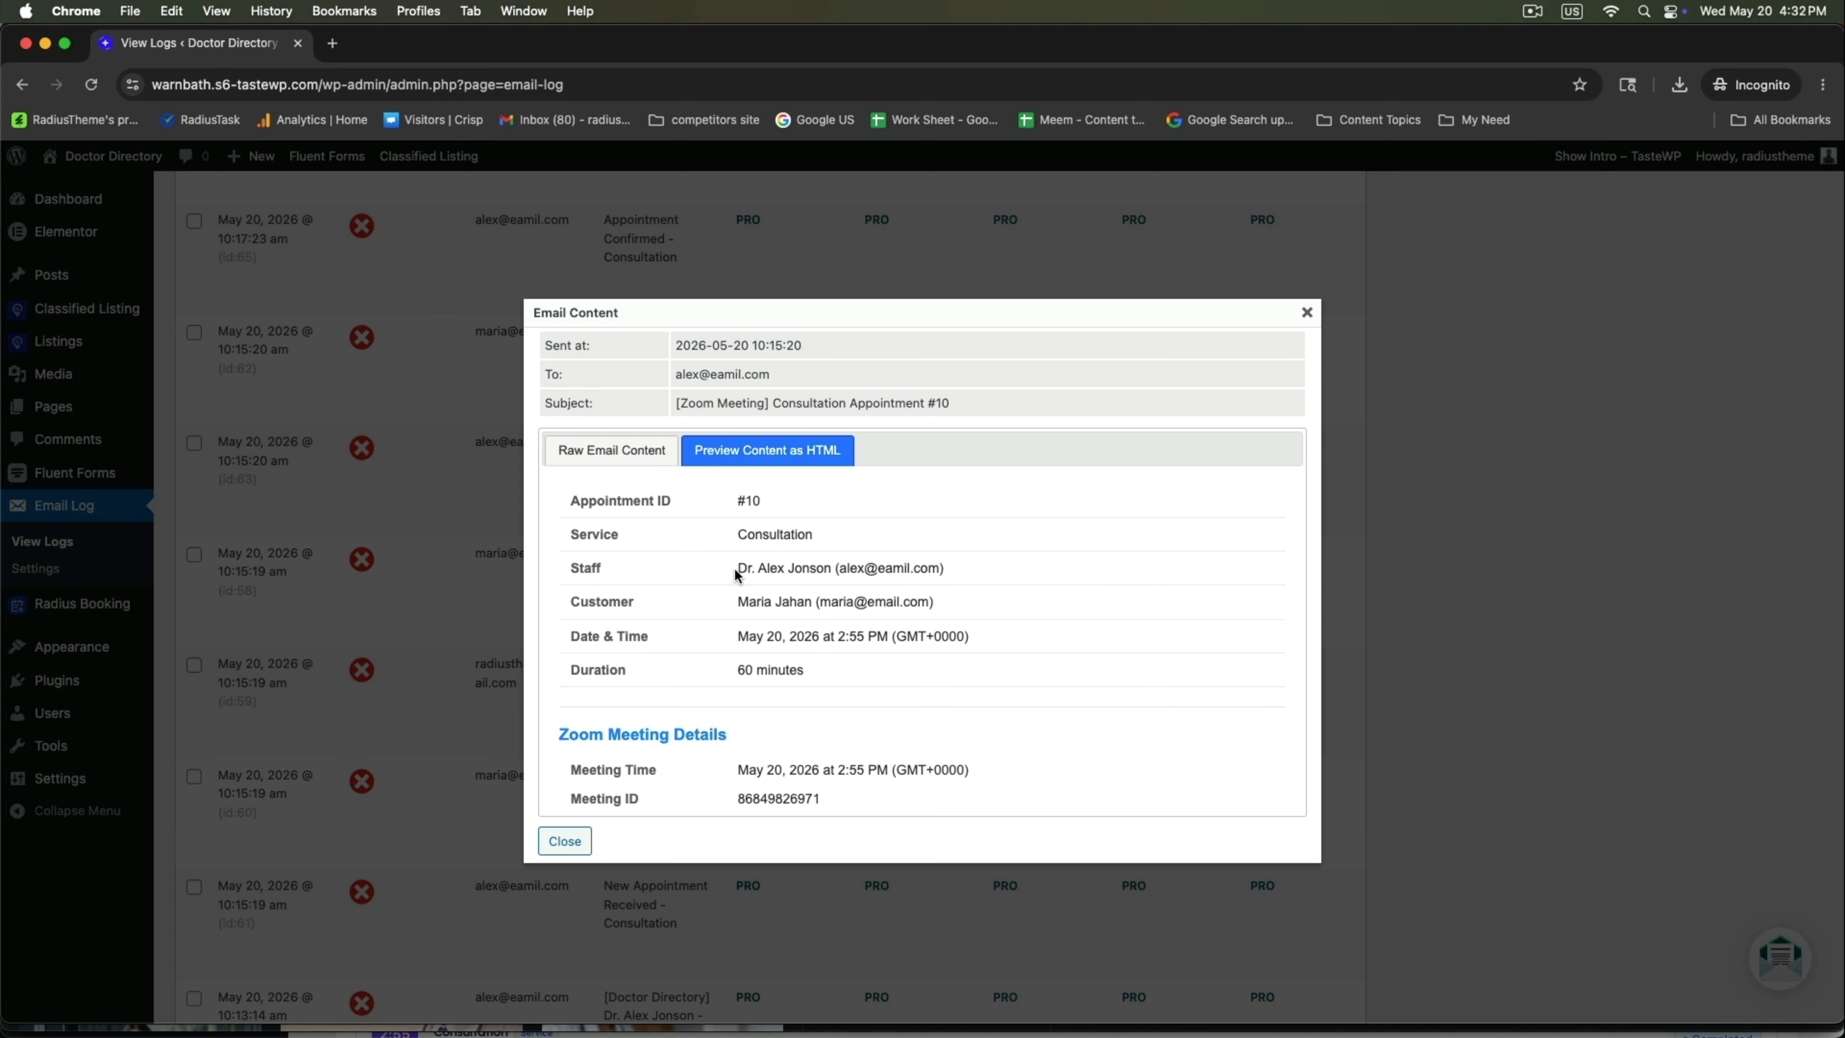
left_click_drag(738, 568, 860, 568)
left_click_drag(738, 601, 910, 601)
left_click_drag(746, 641, 804, 670)
scroll(950, 686, "down", 3)
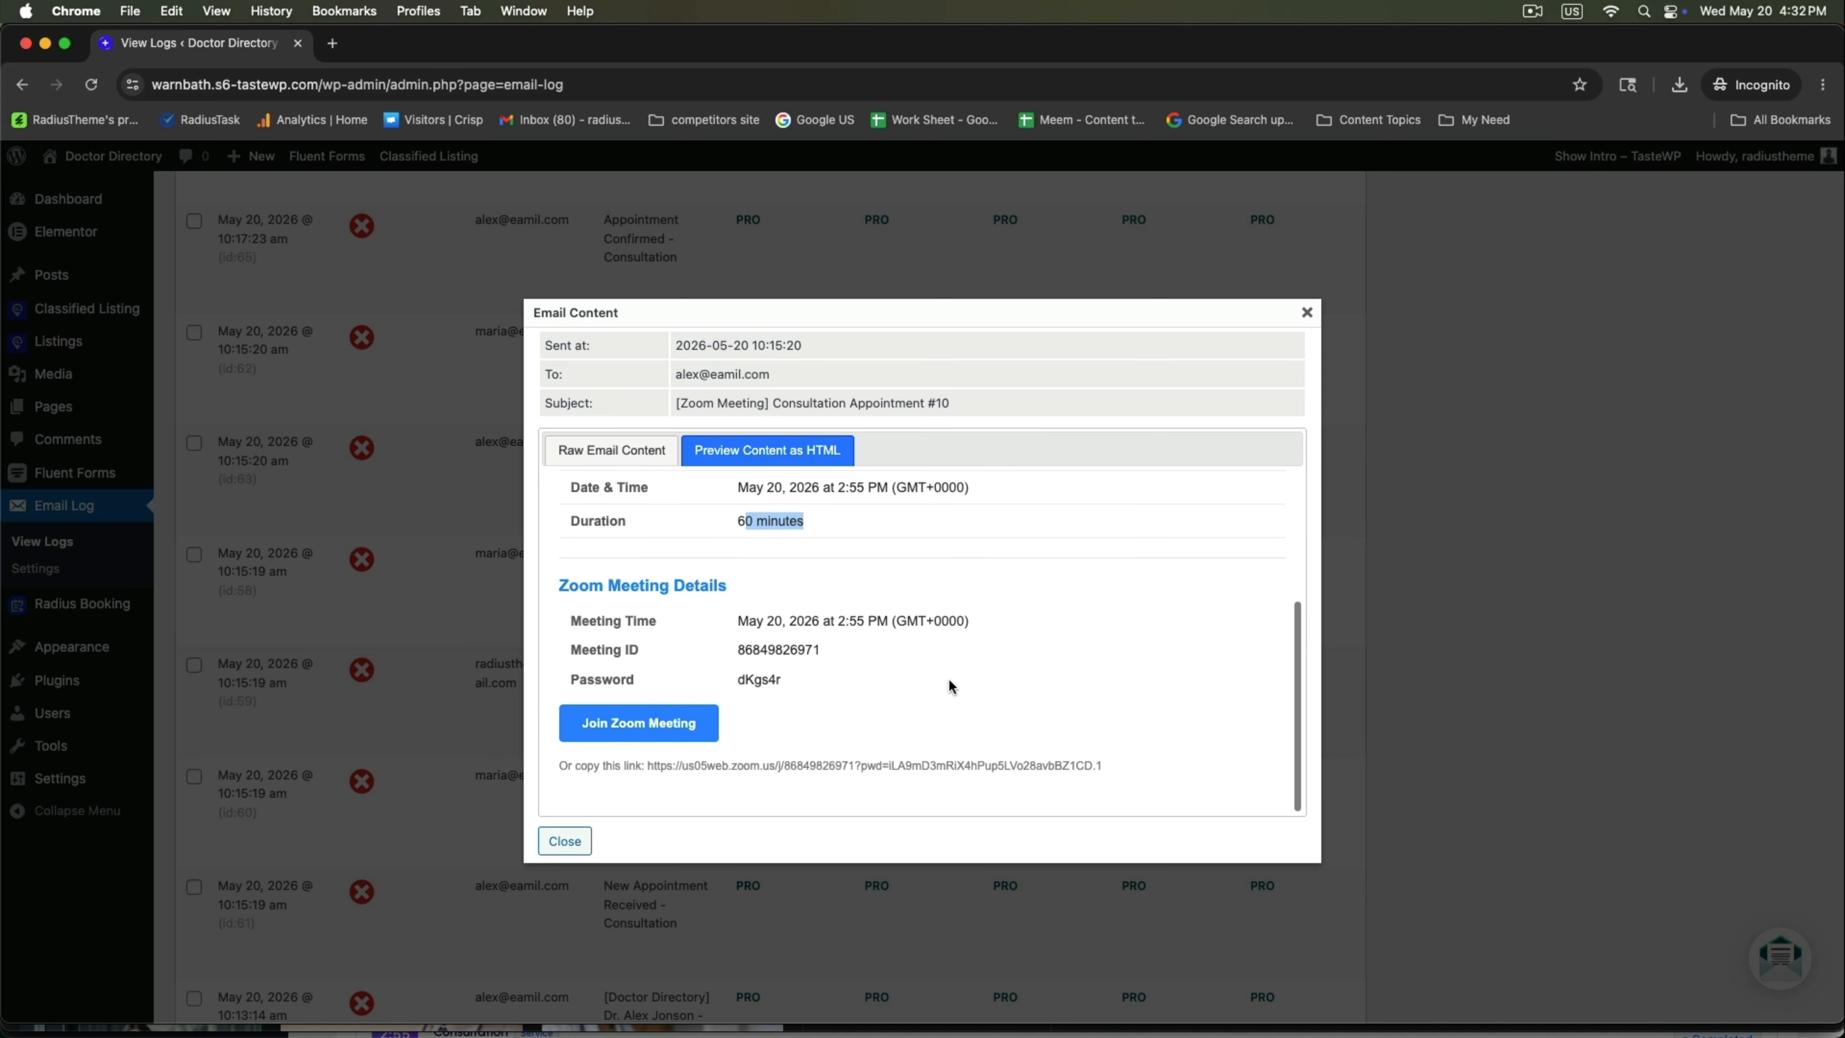
Join the Zoom meeting from the browser, accepting cookies and skipping microphone and camera.
left_click(632, 737)
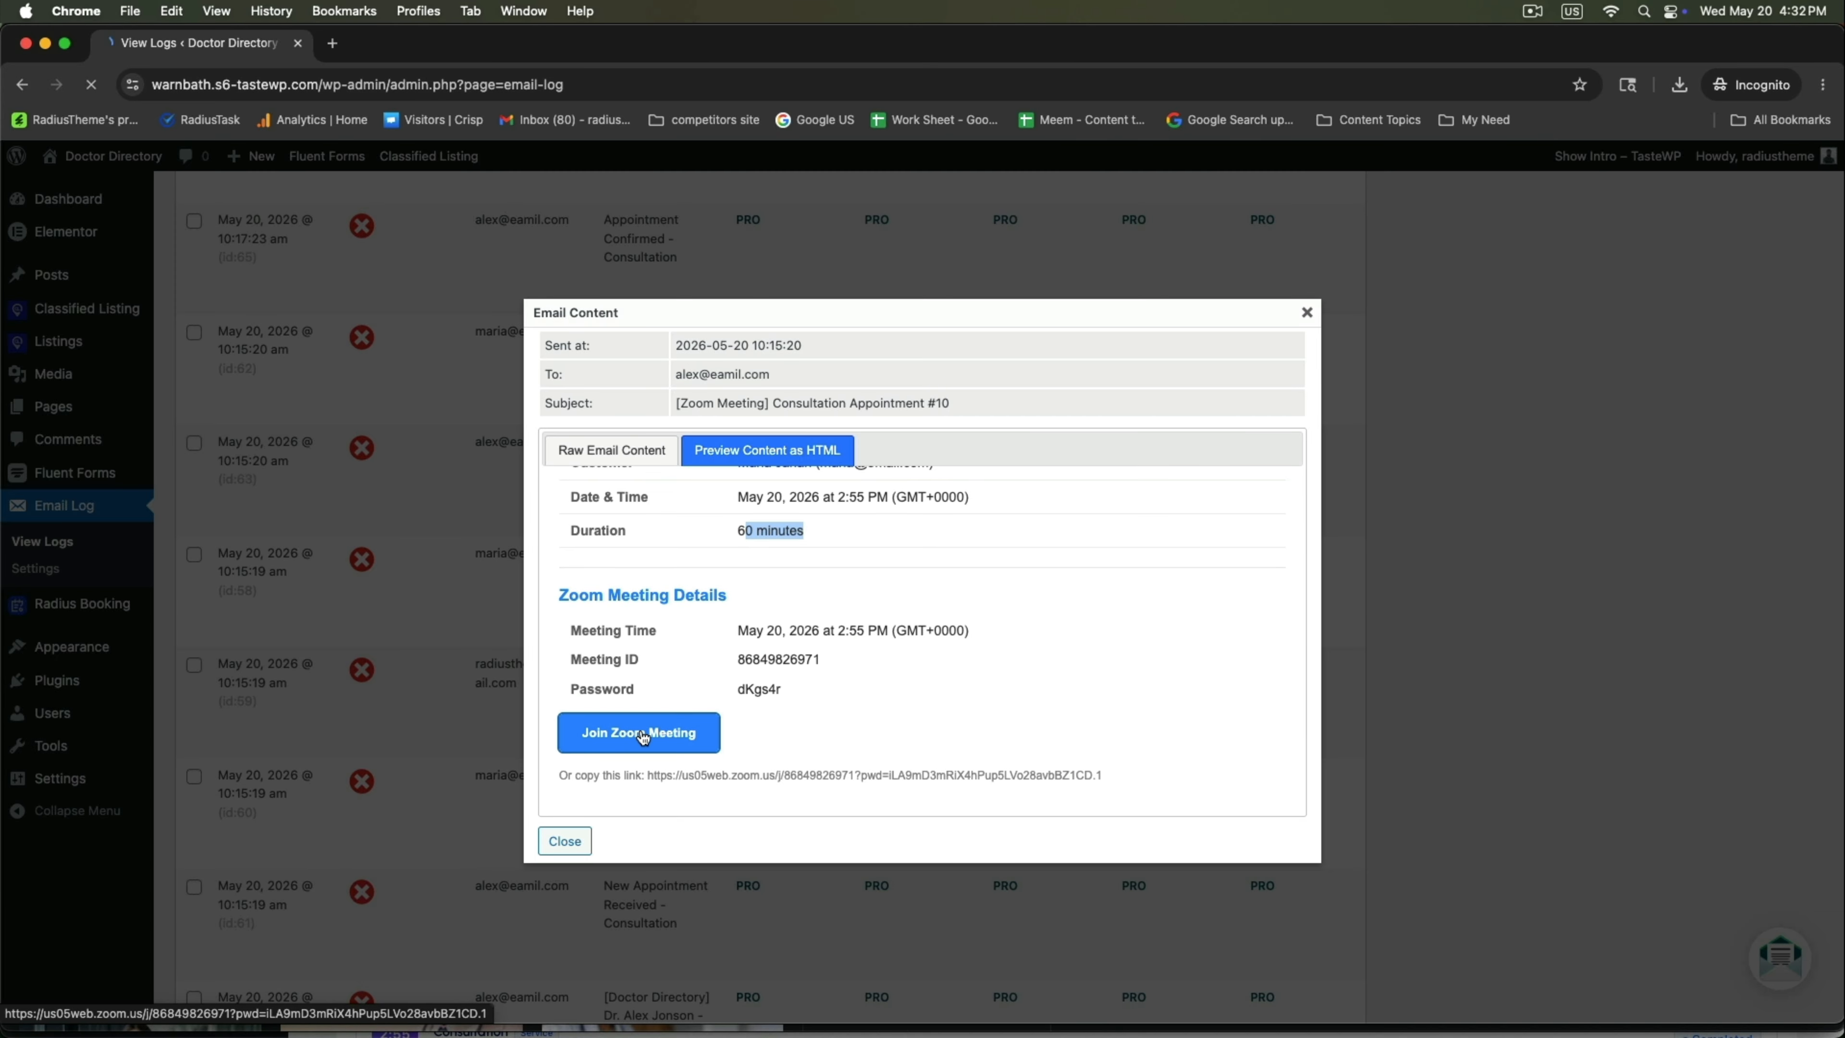
left_click(1025, 406)
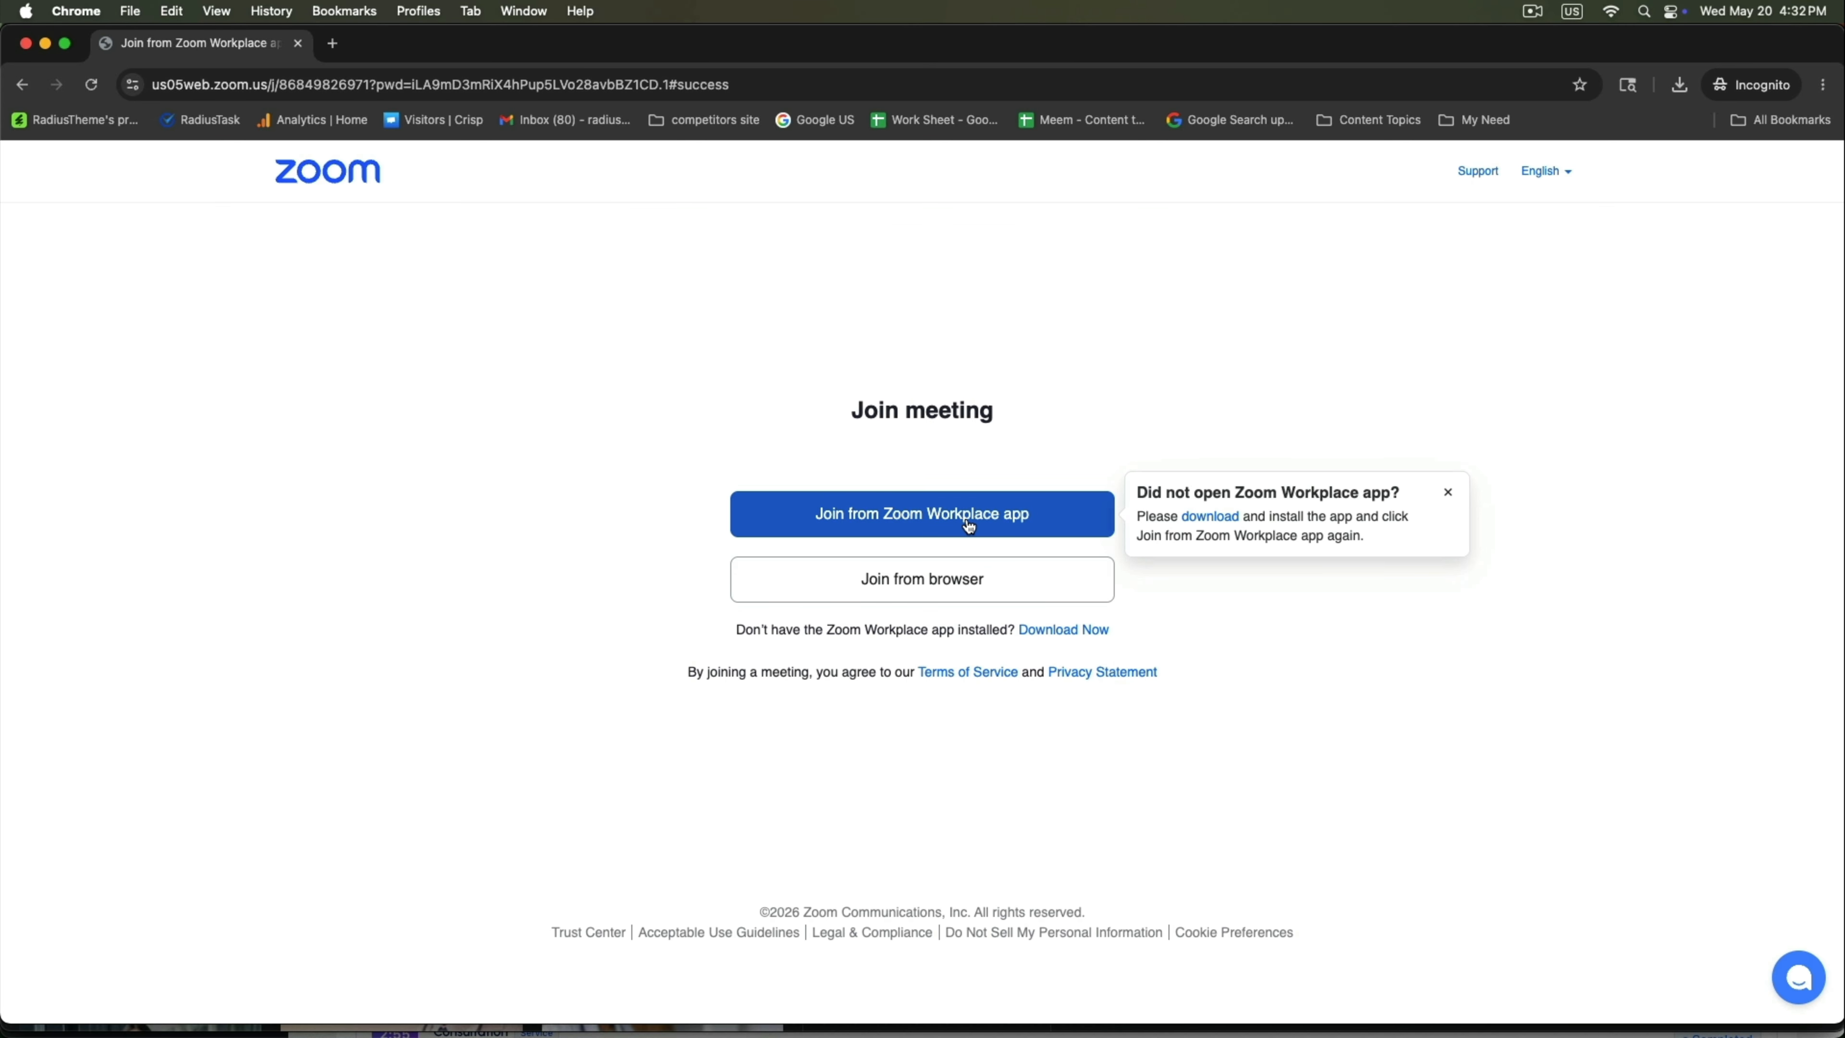
left_click(923, 582)
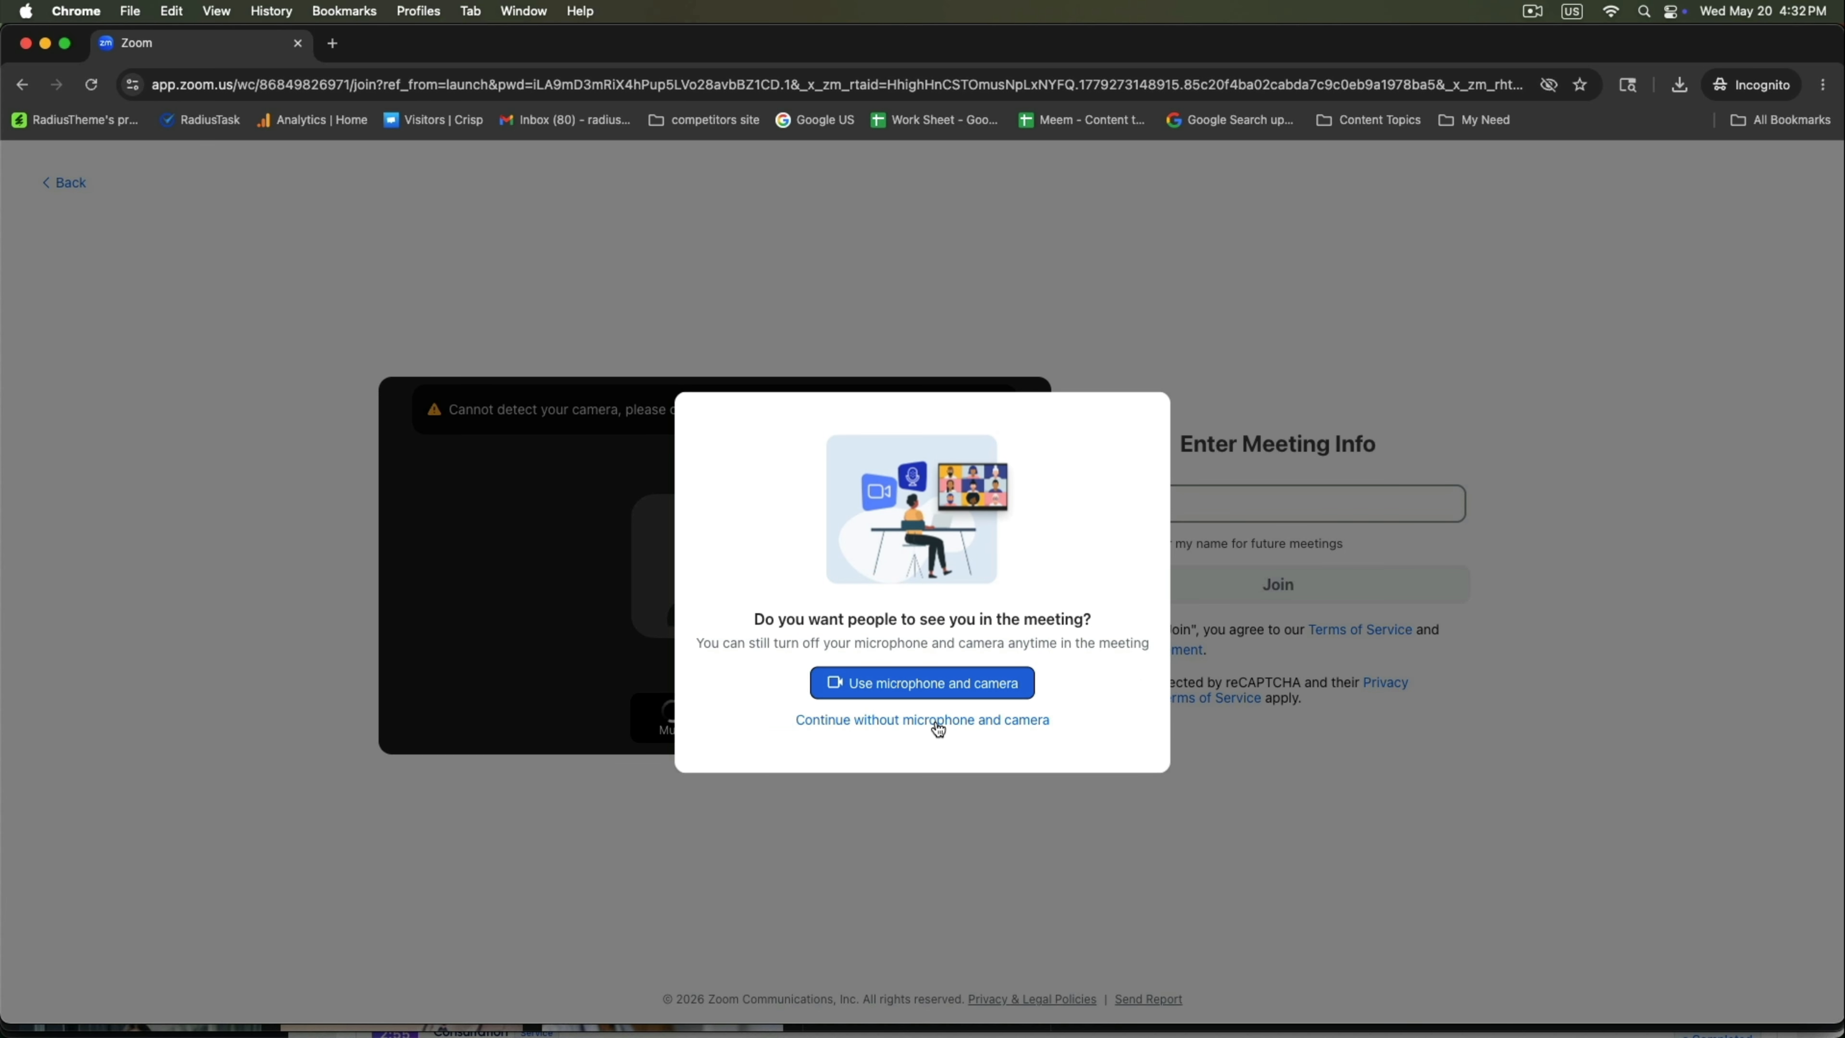
left_click(937, 720)
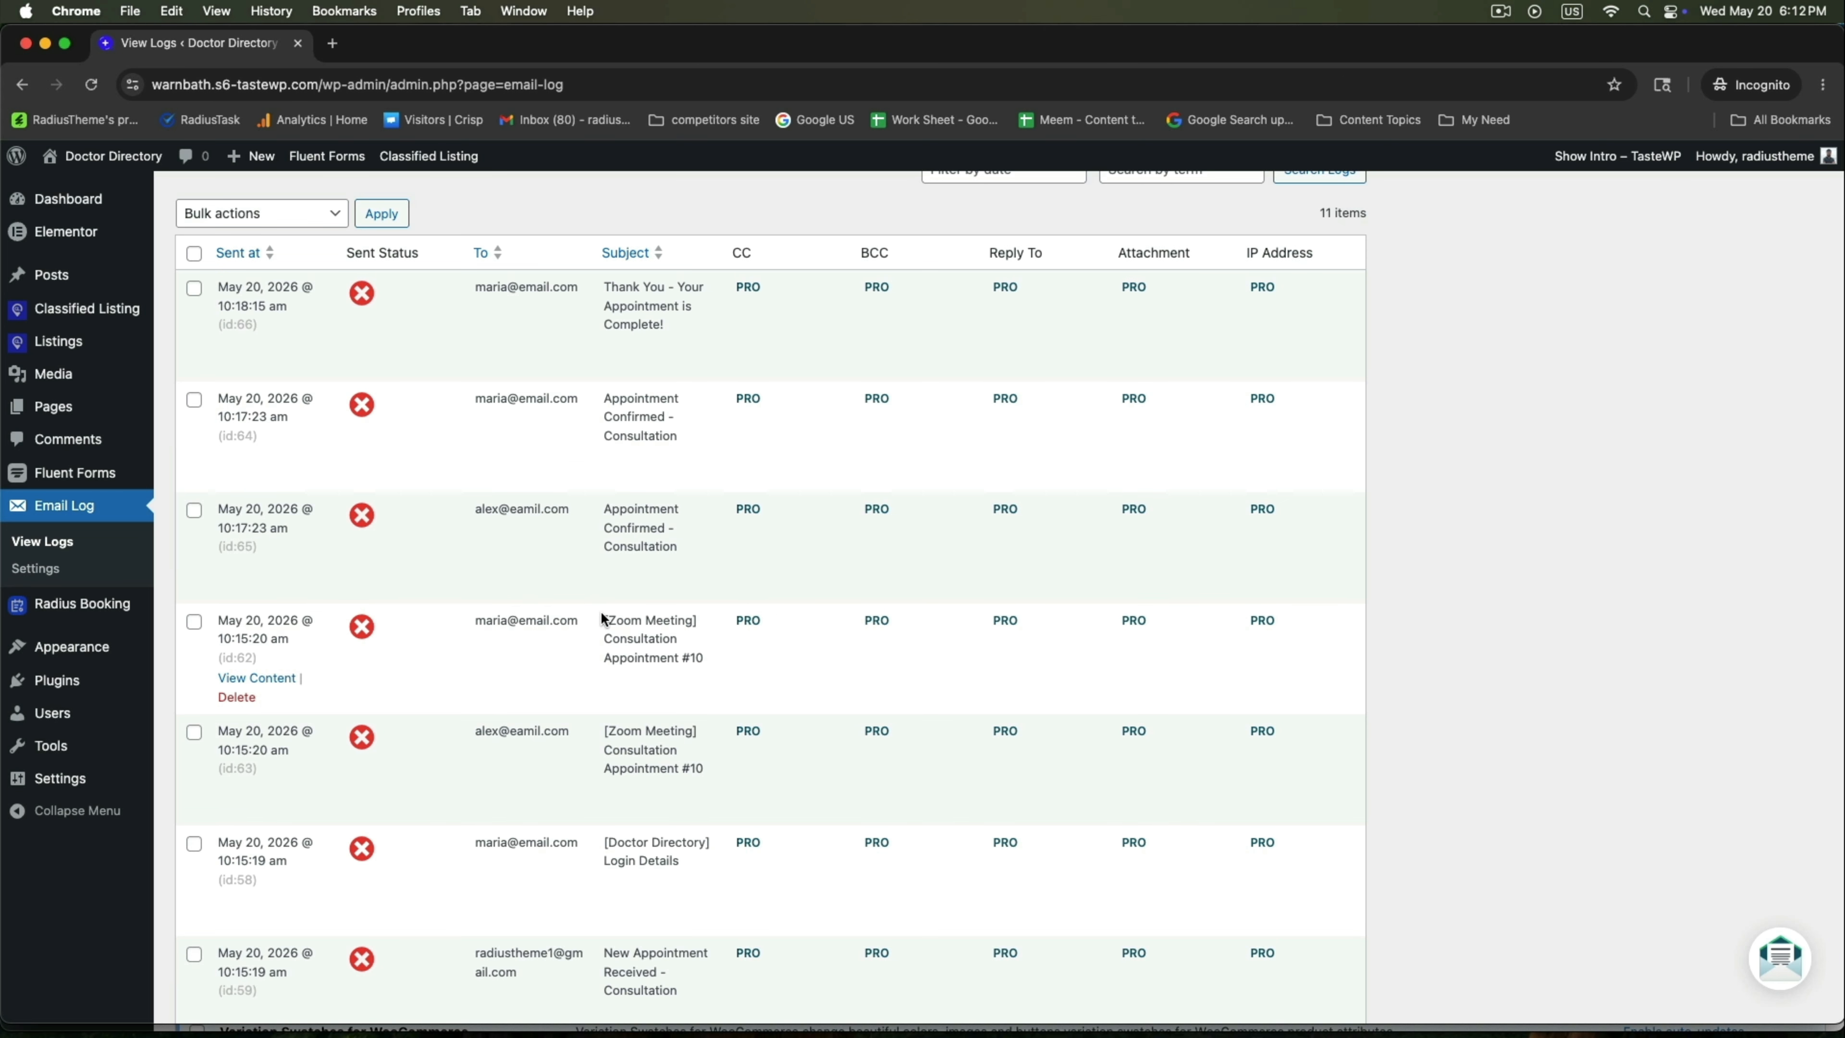
left_click_drag(600, 610, 698, 671)
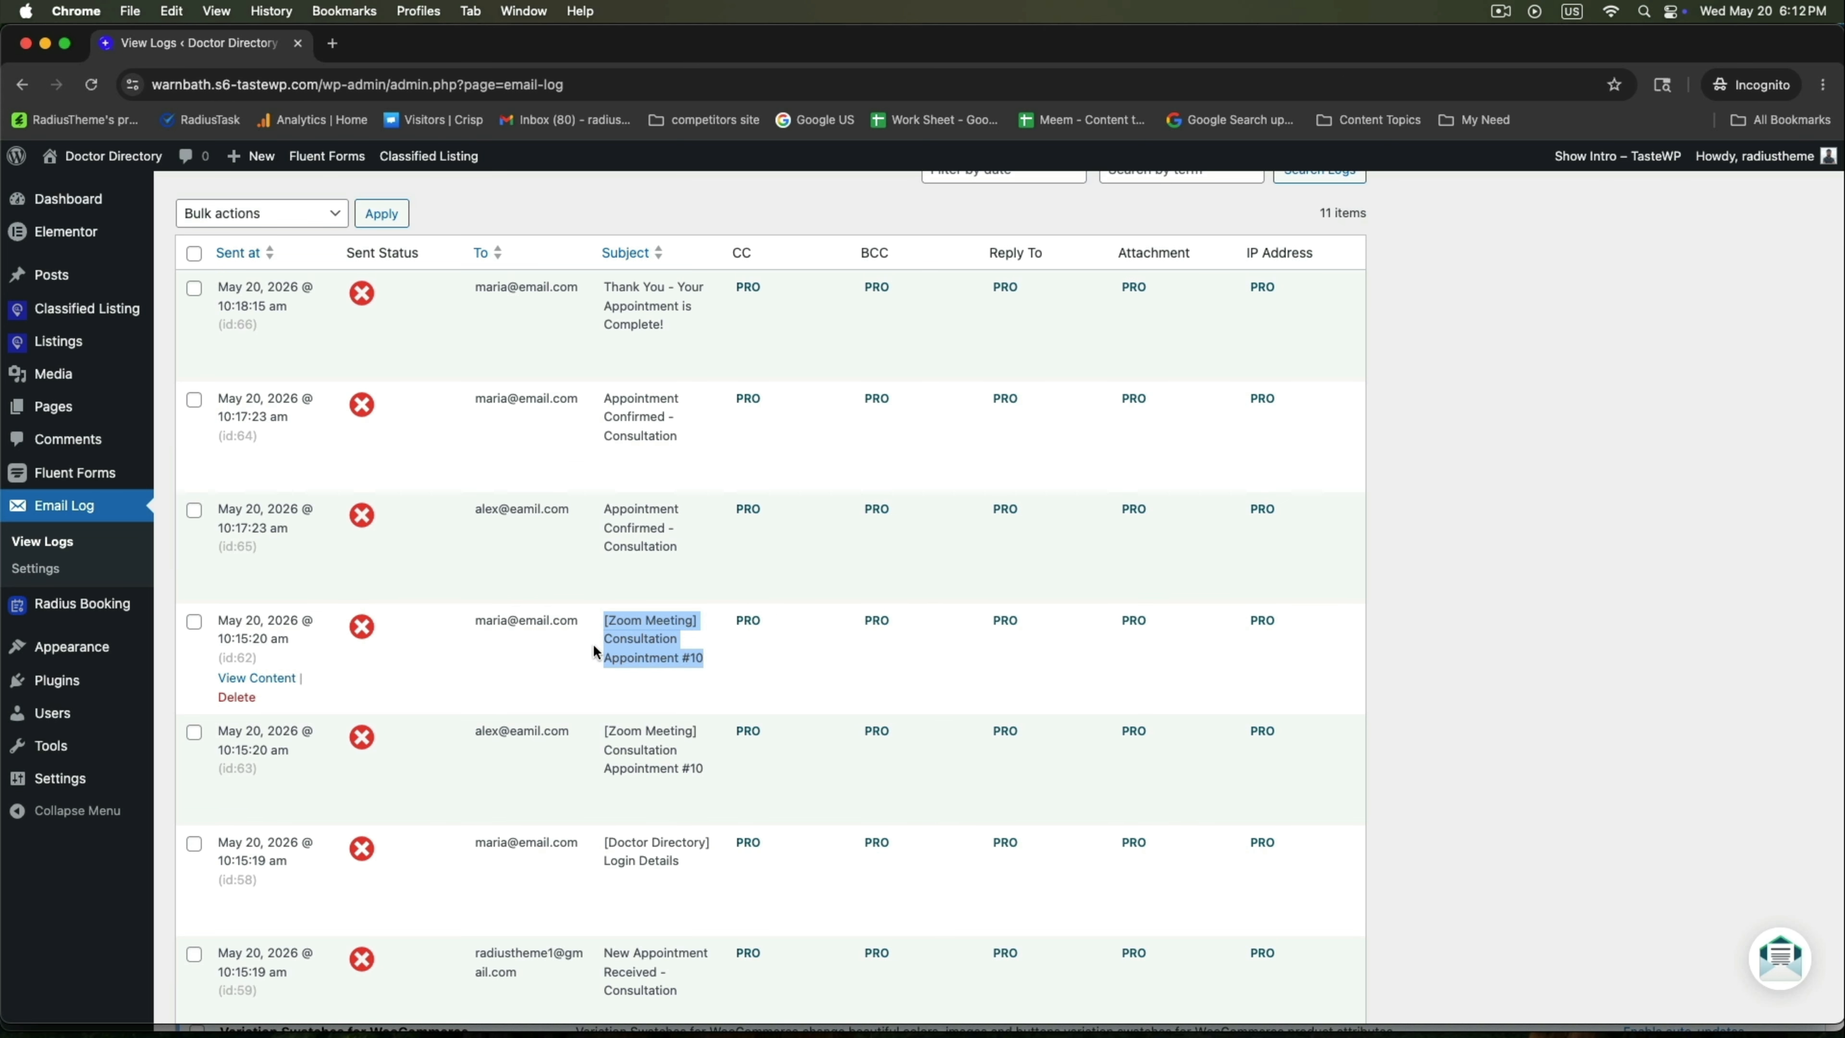
Preview the id:62 Zoom Meeting email as HTML, then close it.
left_click(265, 681)
left_click(766, 449)
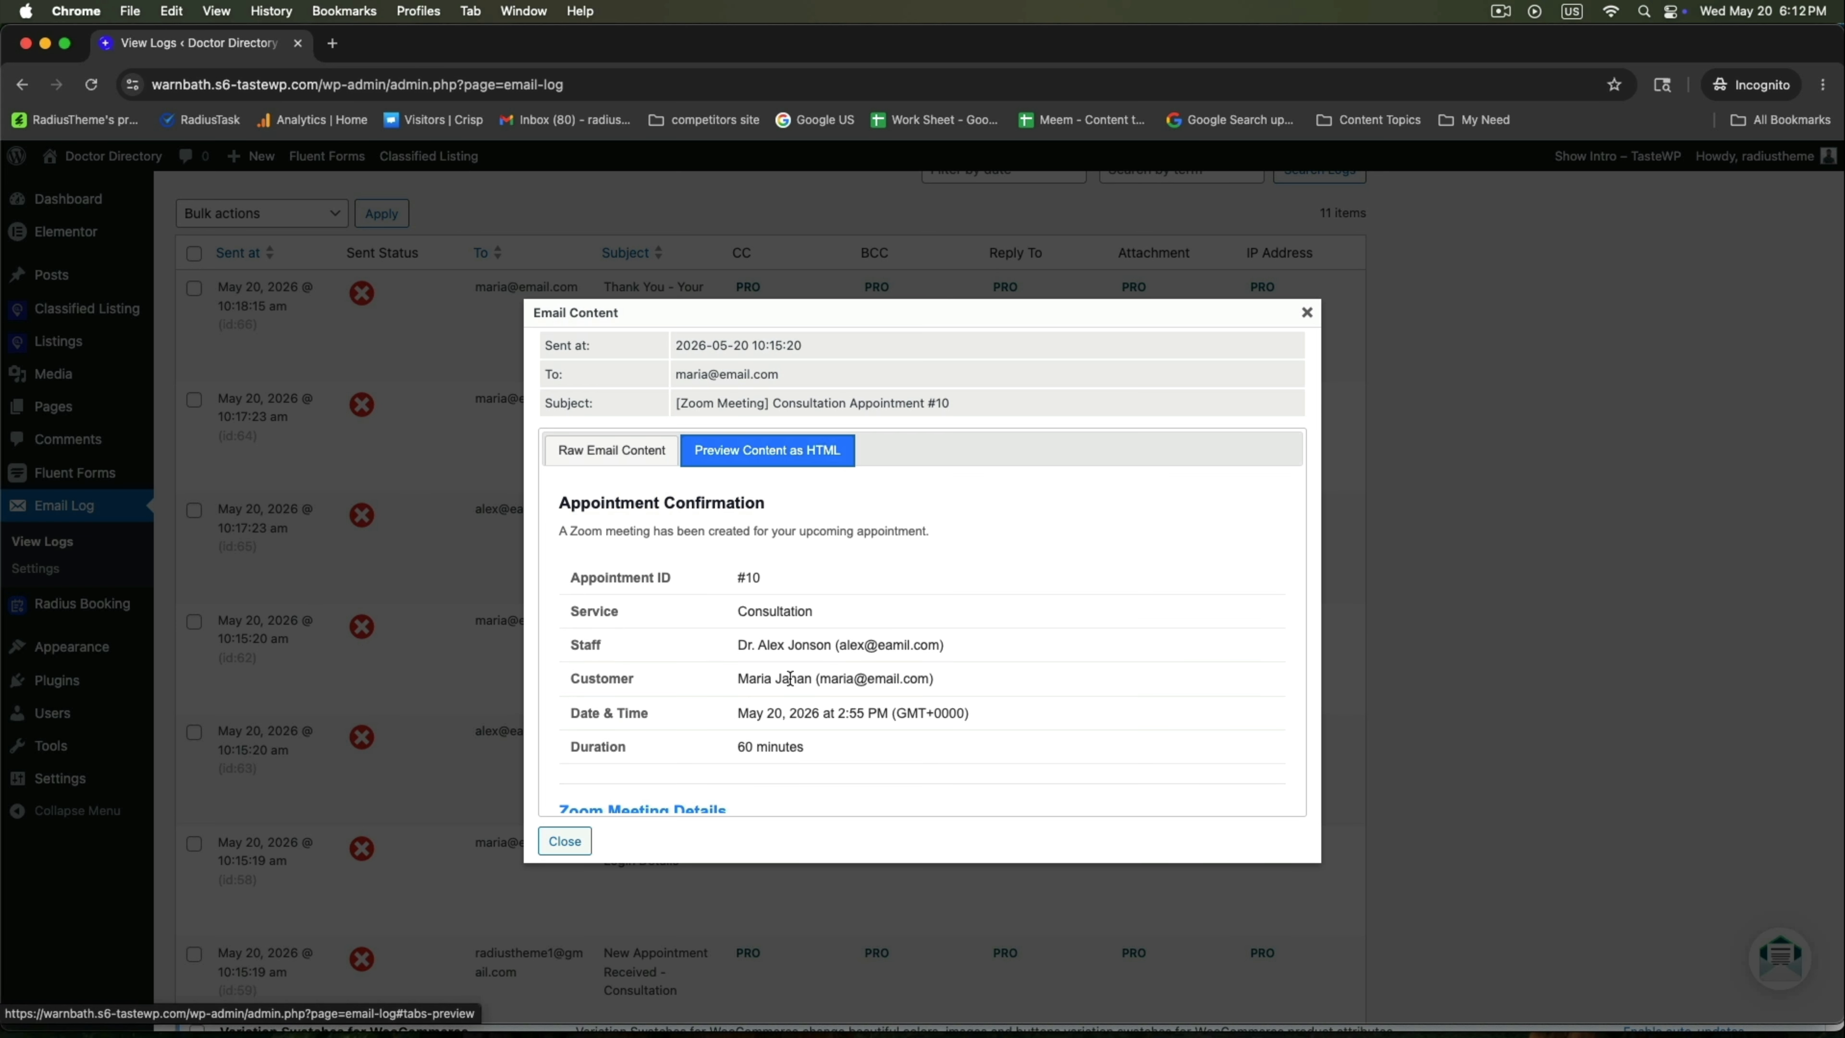
scroll(738, 610, "down", 3)
left_click(565, 841)
scroll(569, 636, "up", 3)
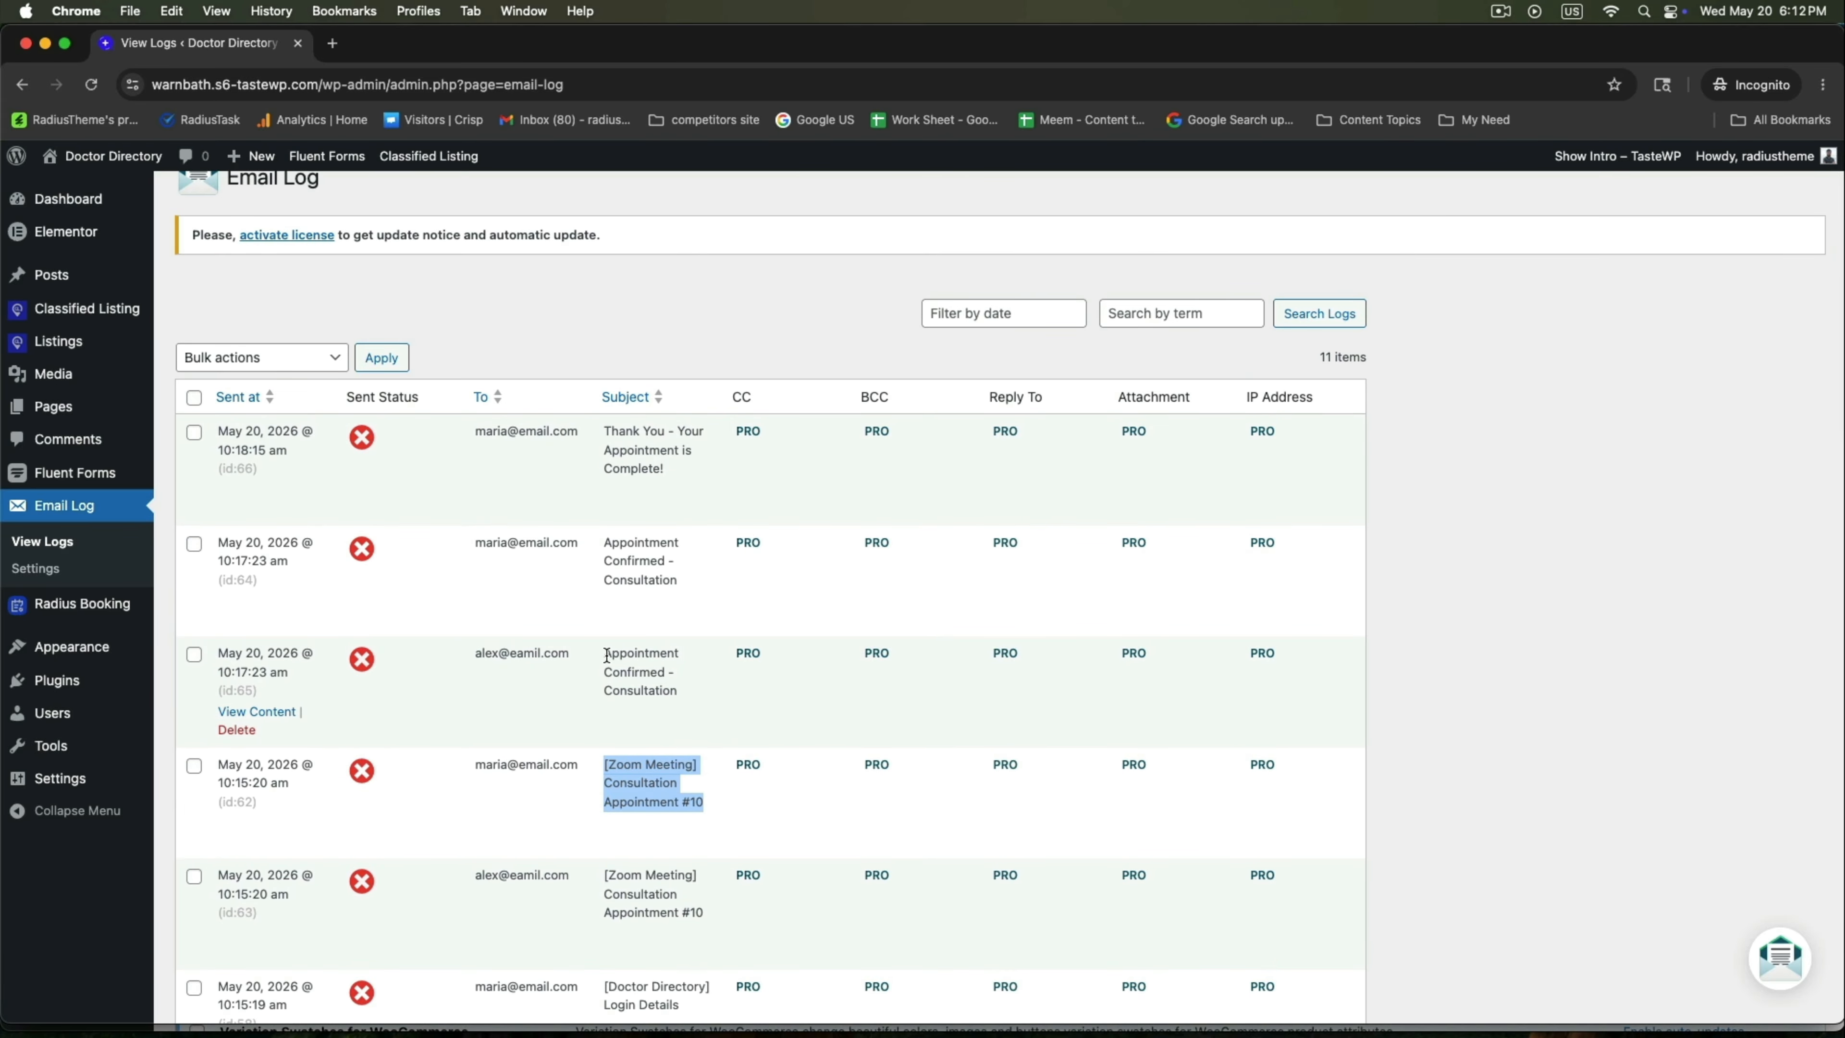
Review the id:64 Appointment Confirmed email as HTML, including its arrive-early reminder.
left_click_drag(606, 656, 687, 691)
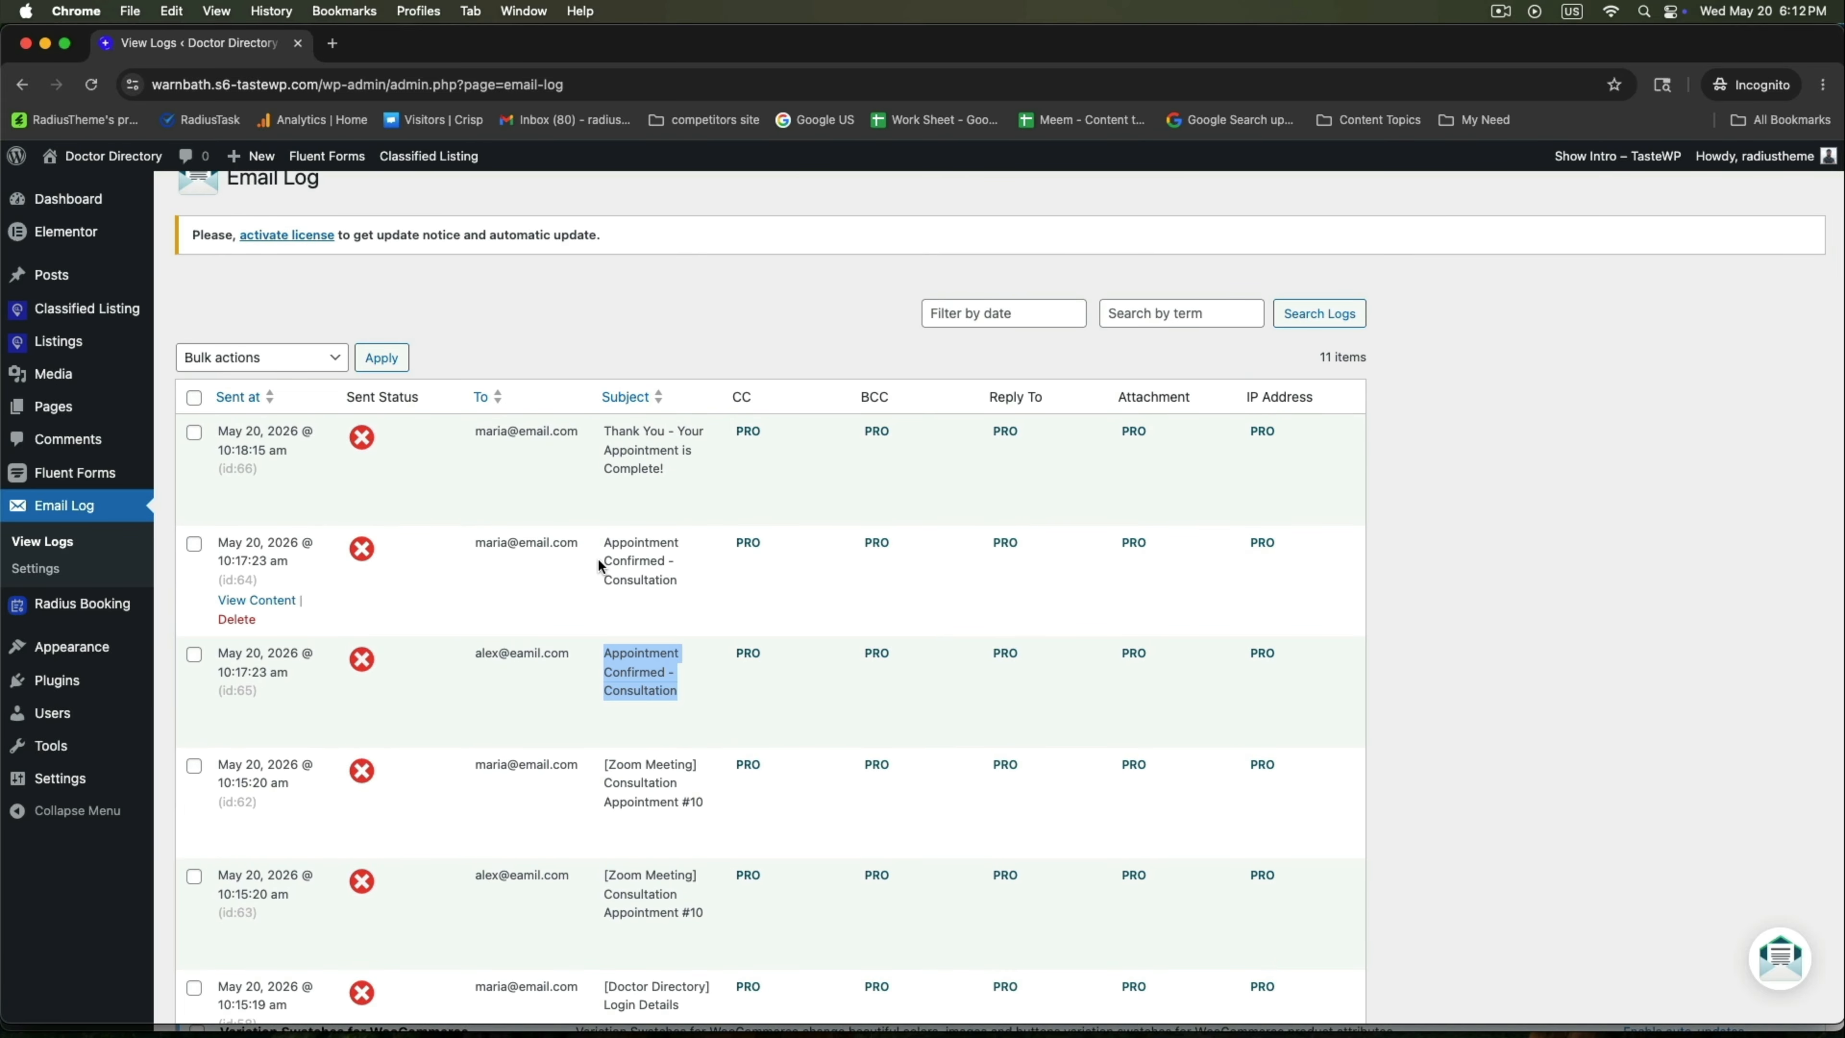
left_click_drag(606, 539, 679, 581)
left_click(614, 572)
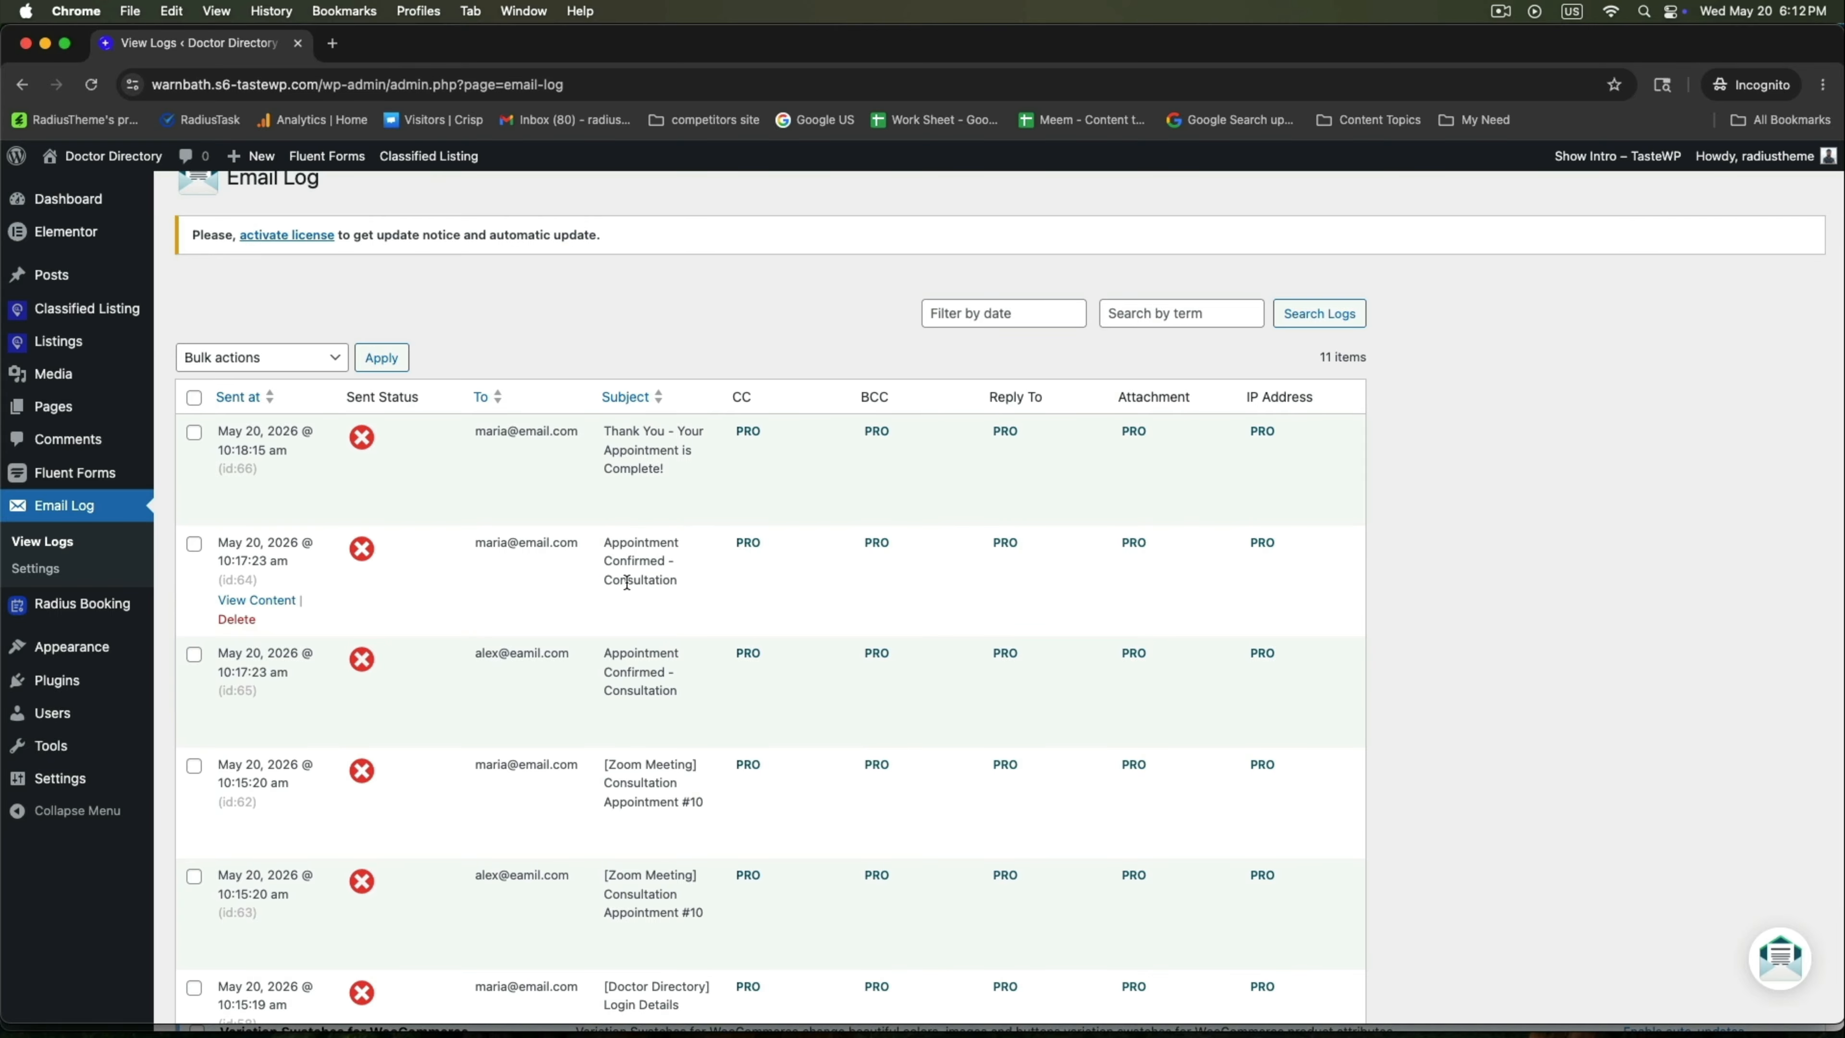
left_click(274, 601)
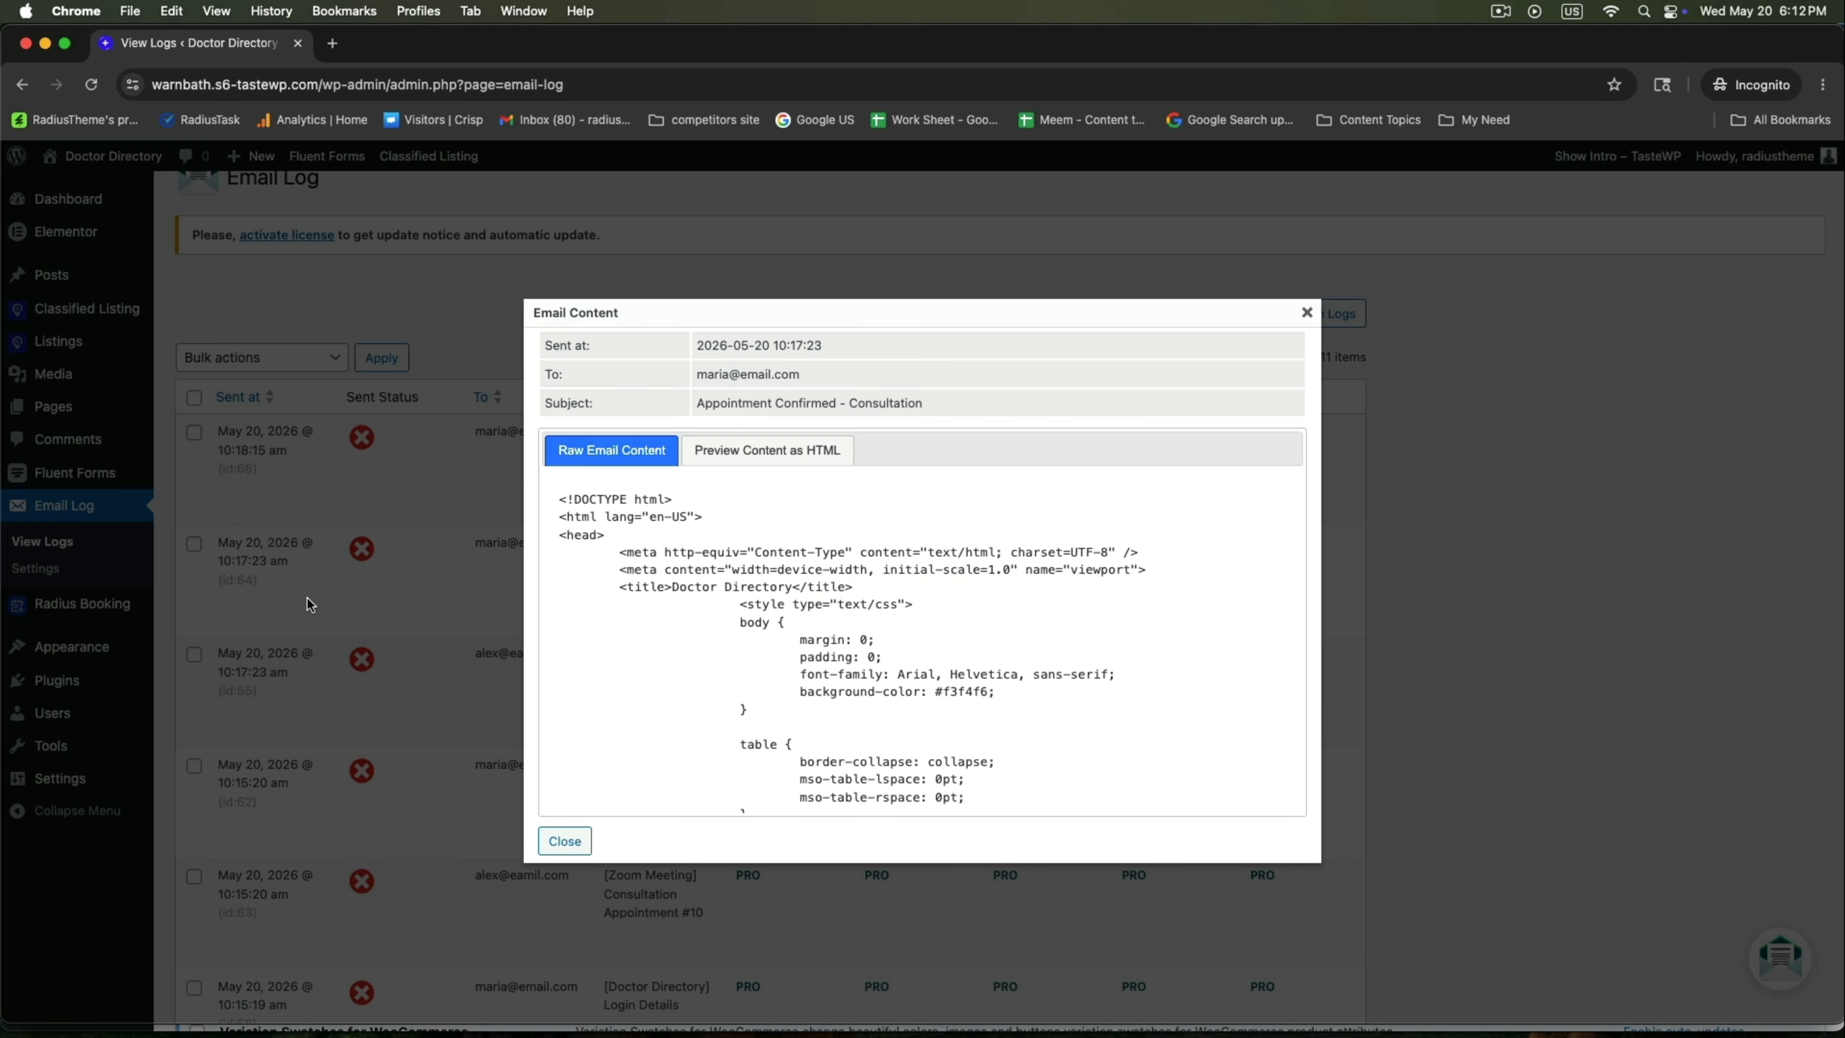
left_click(827, 450)
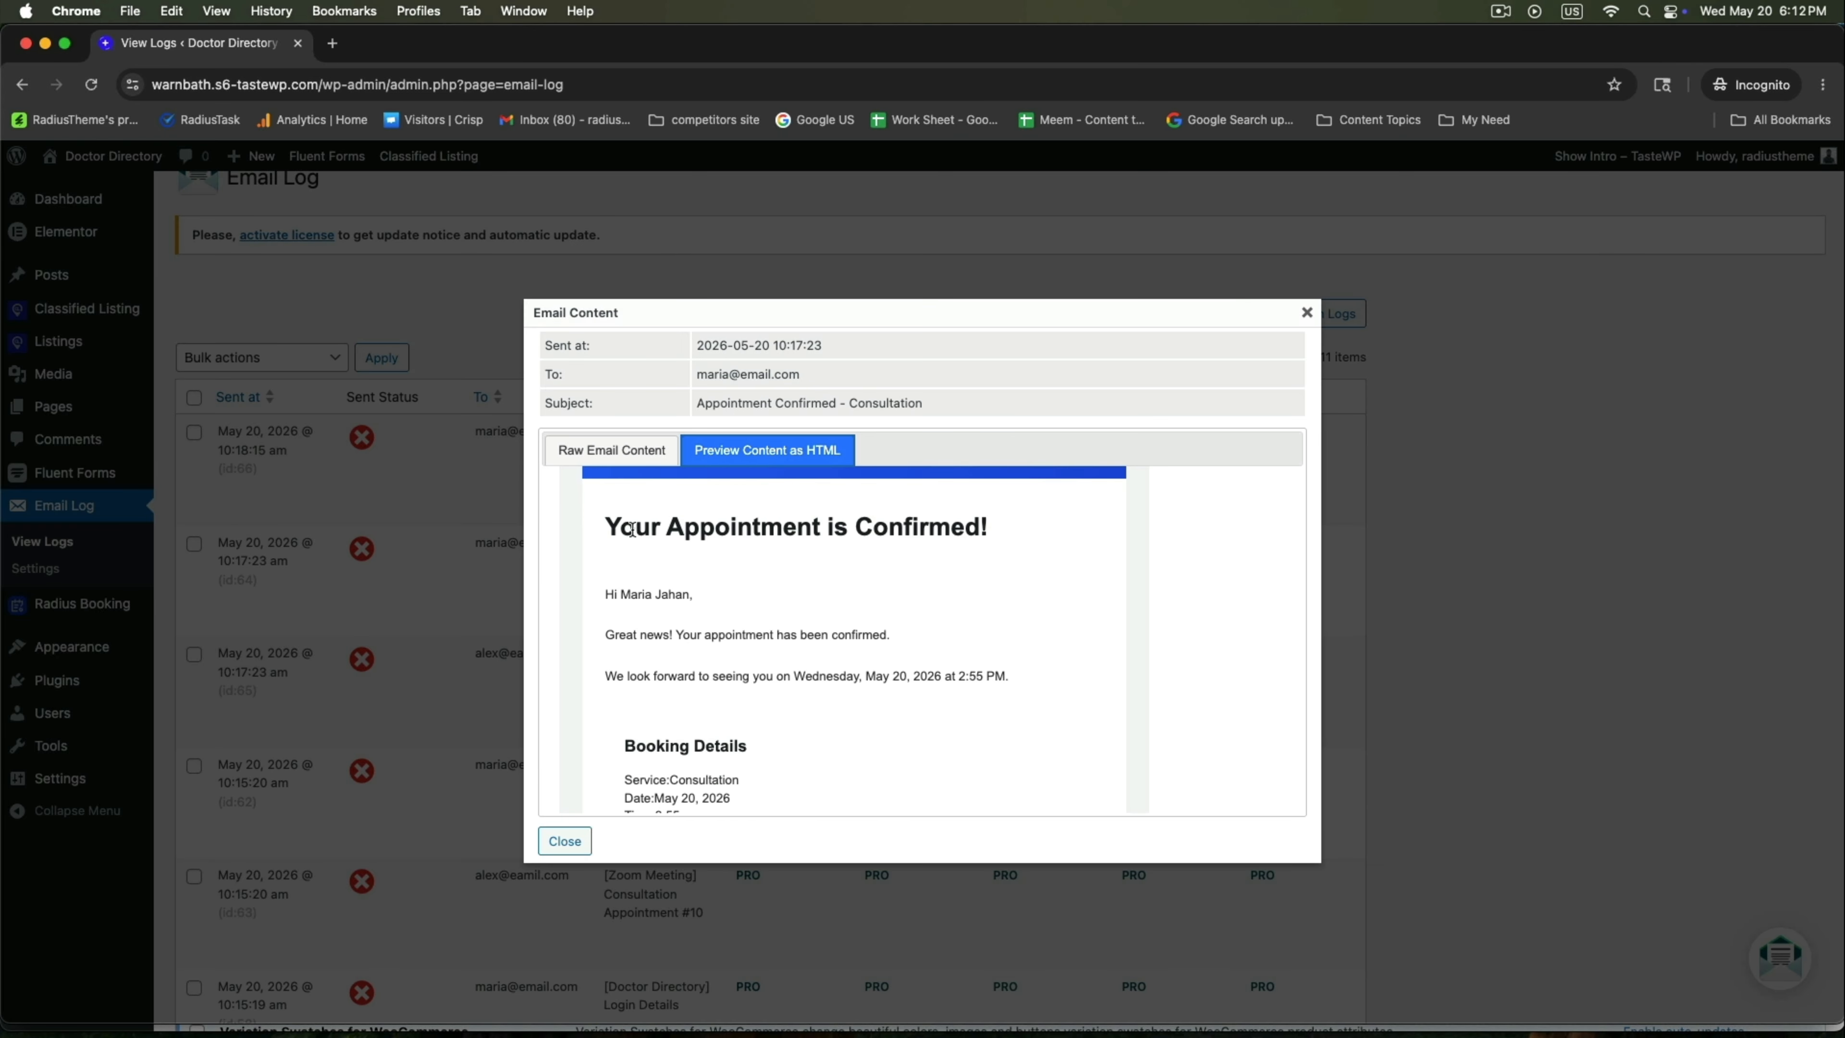
left_click_drag(631, 529, 989, 530)
scroll(681, 682, "down", 5)
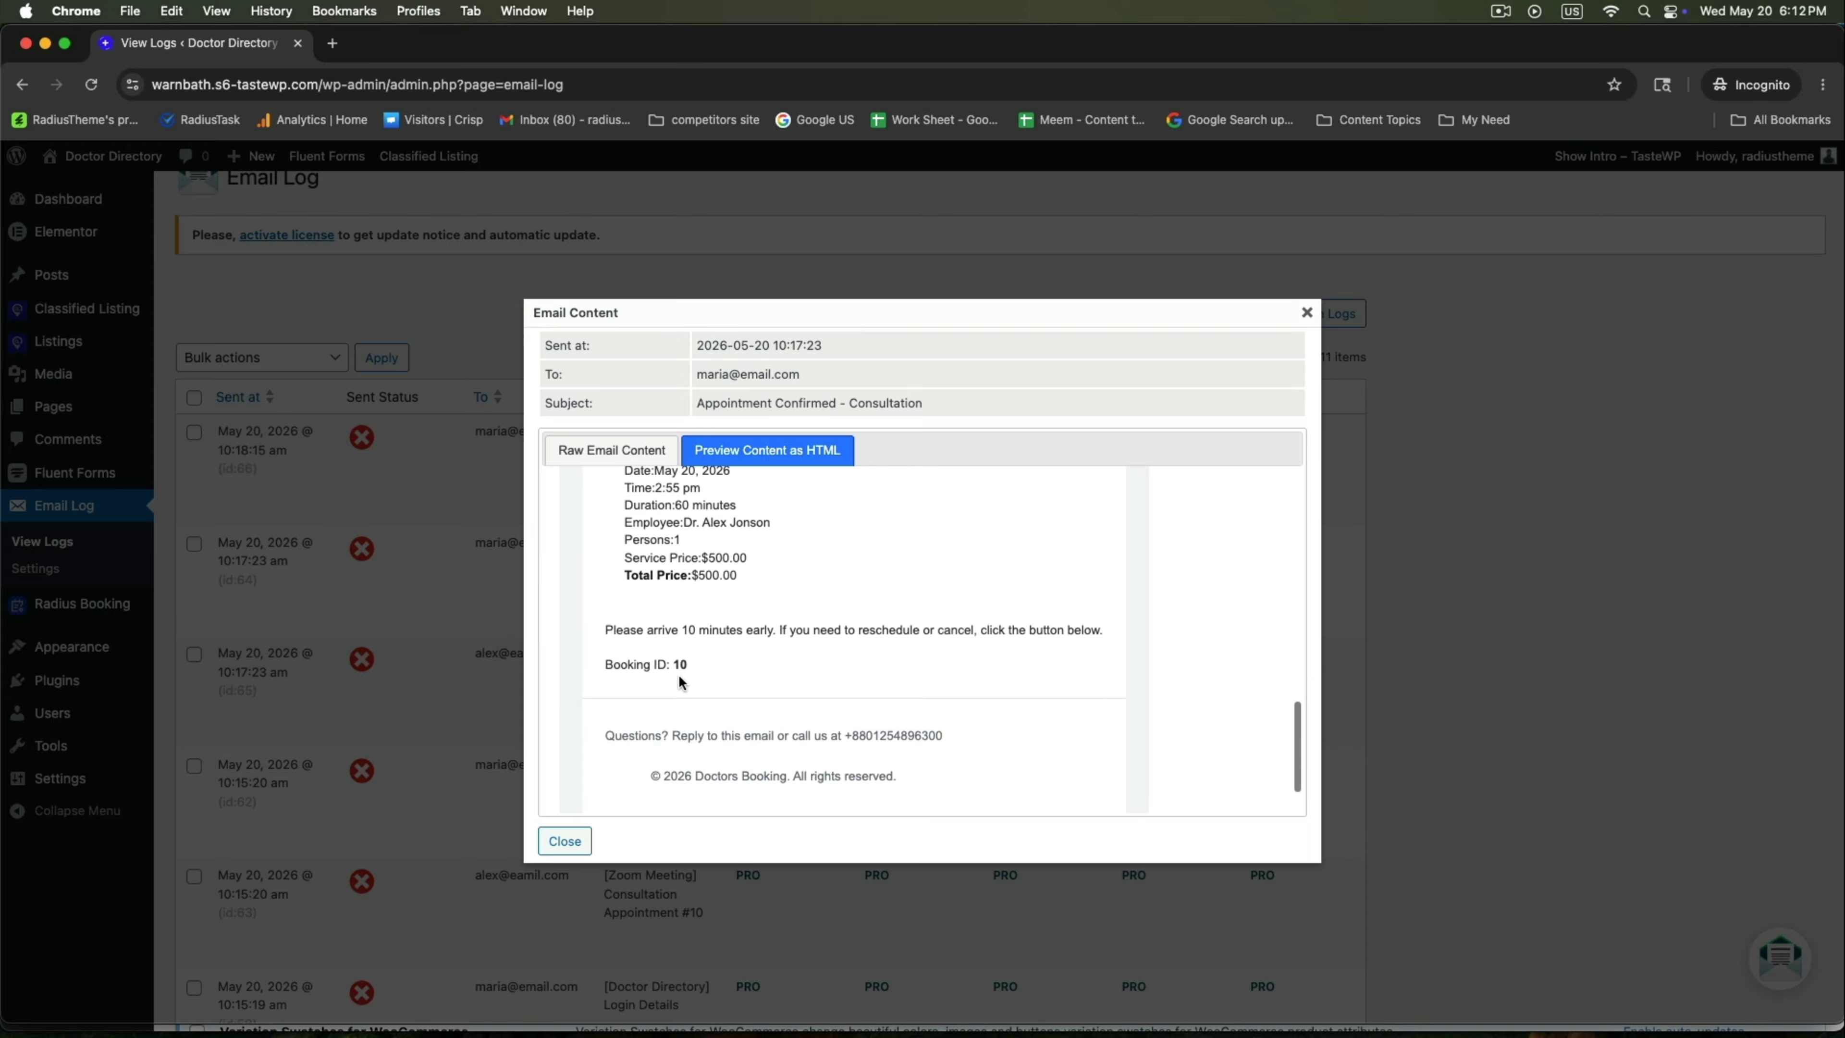
left_click_drag(653, 623, 847, 624)
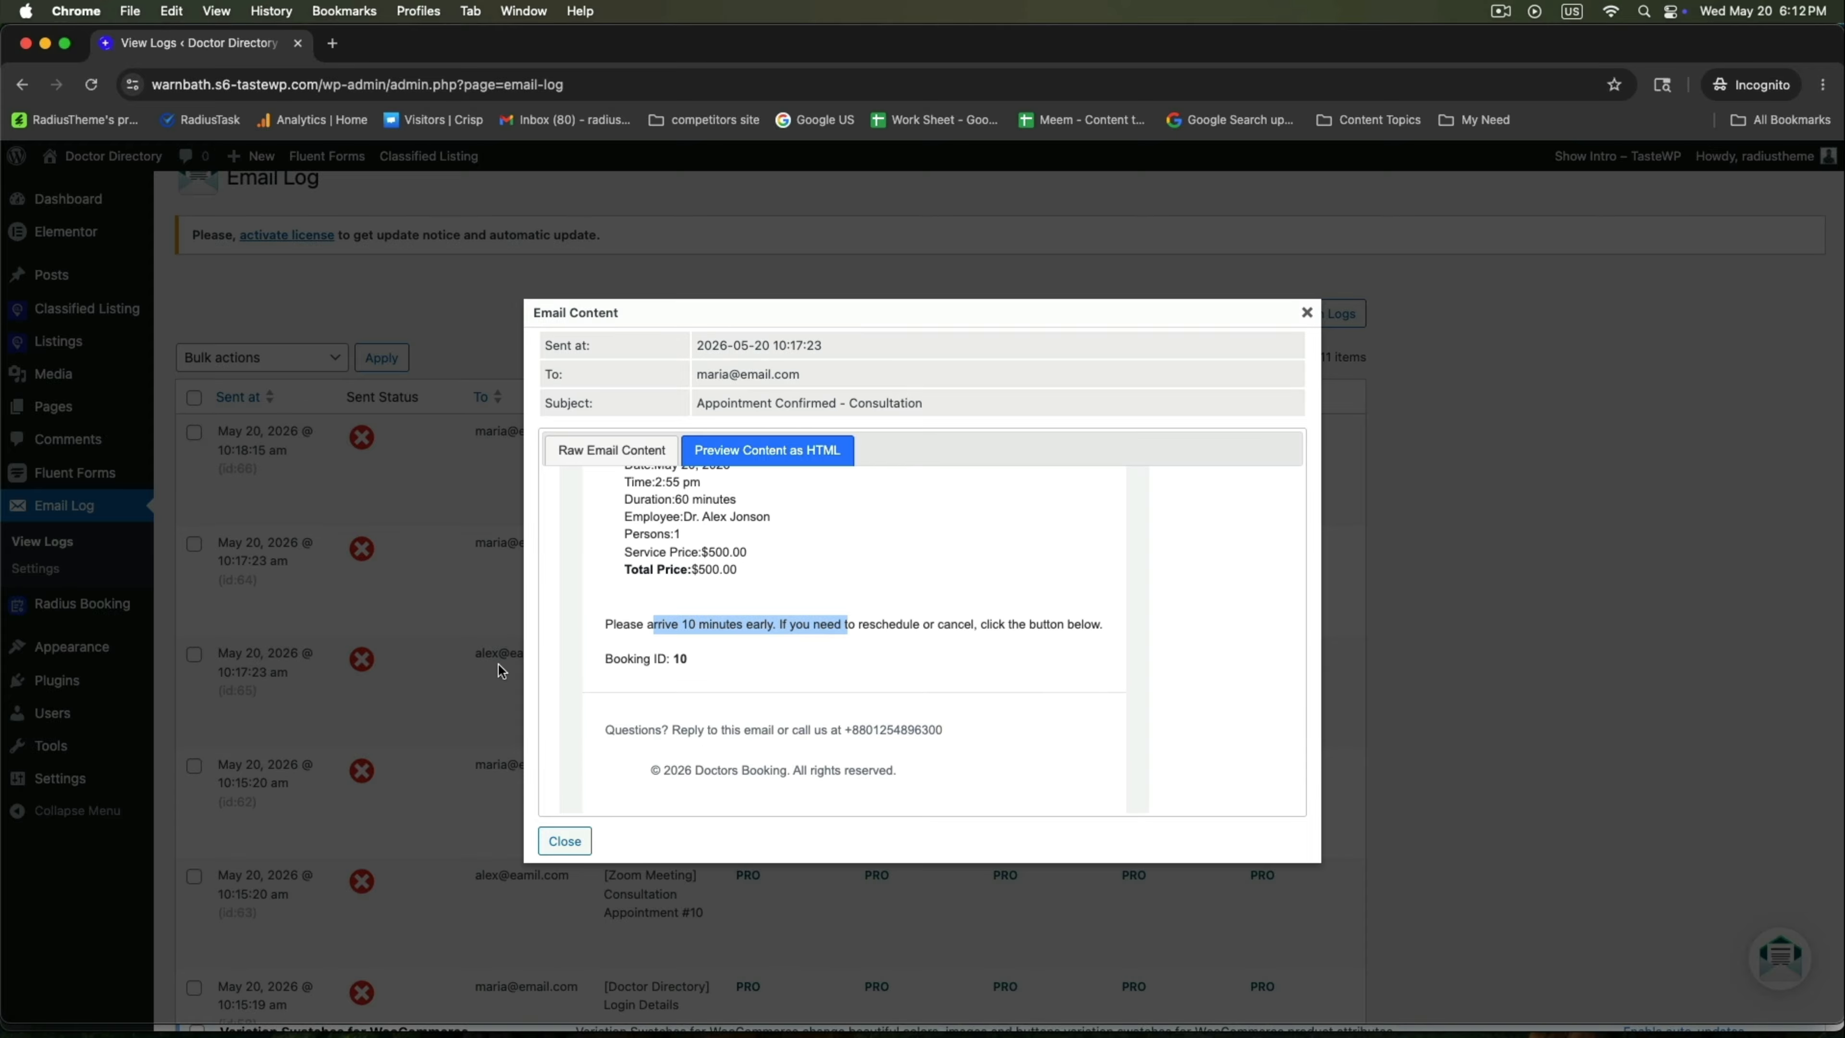
left_click(559, 840)
Locate the newest log entry by subject and recipient and open the thank-you email's content.
scroll(571, 584, "up", 1)
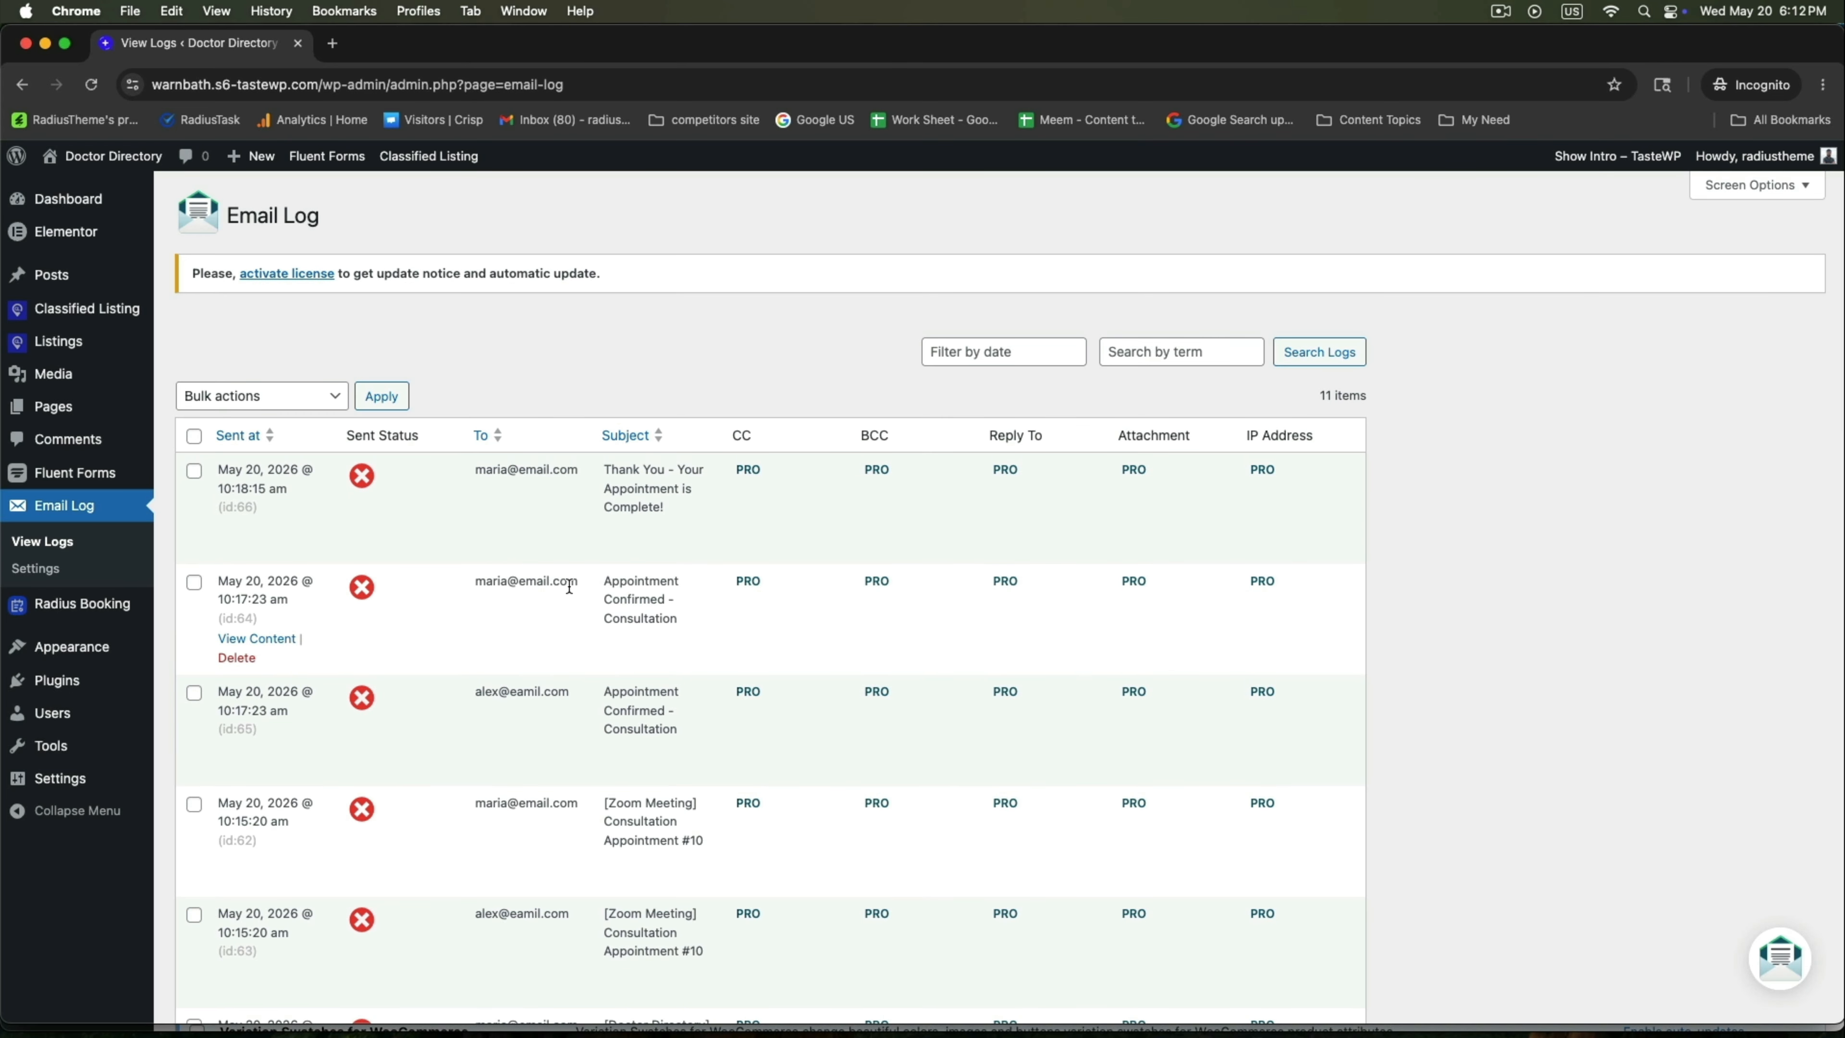
left_click_drag(602, 460, 694, 496)
left_click(530, 469)
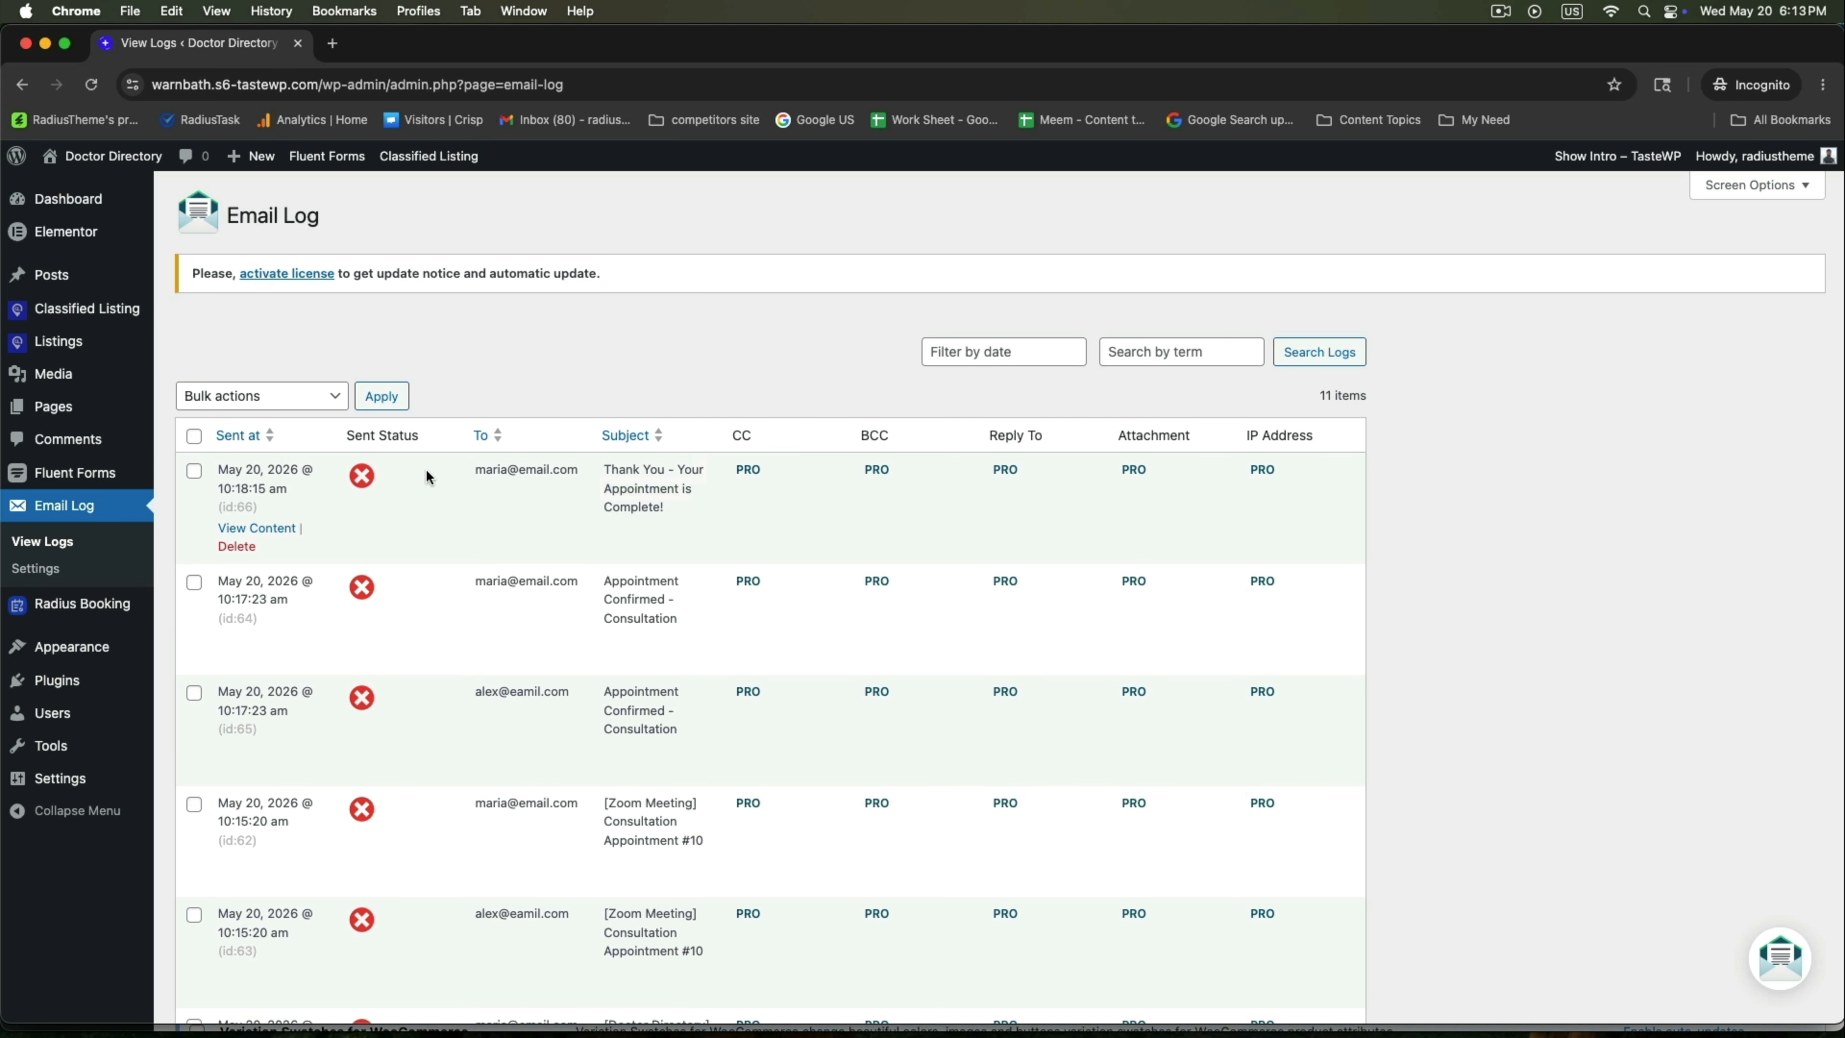
left_click_drag(474, 465, 581, 479)
left_click(316, 519)
left_click(259, 528)
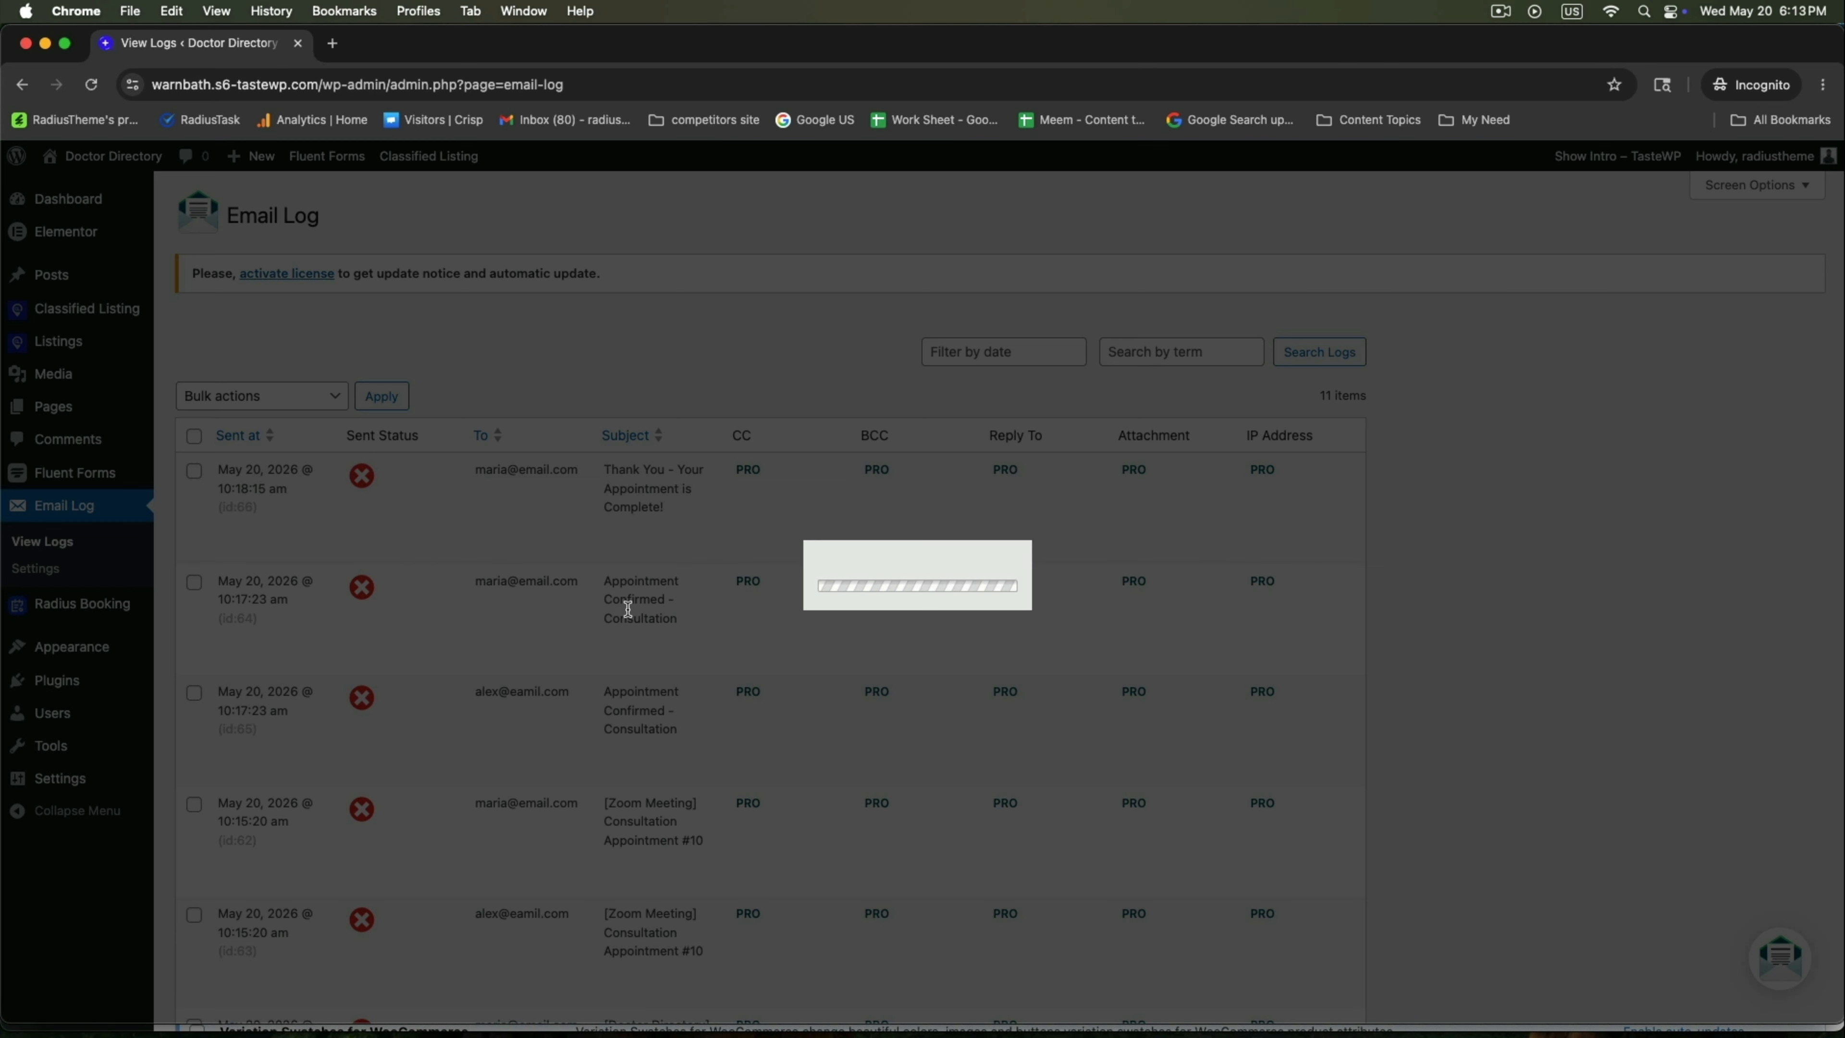
Read the 'Thank You - Your Appointment is Complete!' email as HTML, including its next-appointment prompt.
left_click(767, 450)
scroll(735, 675, "down", 5)
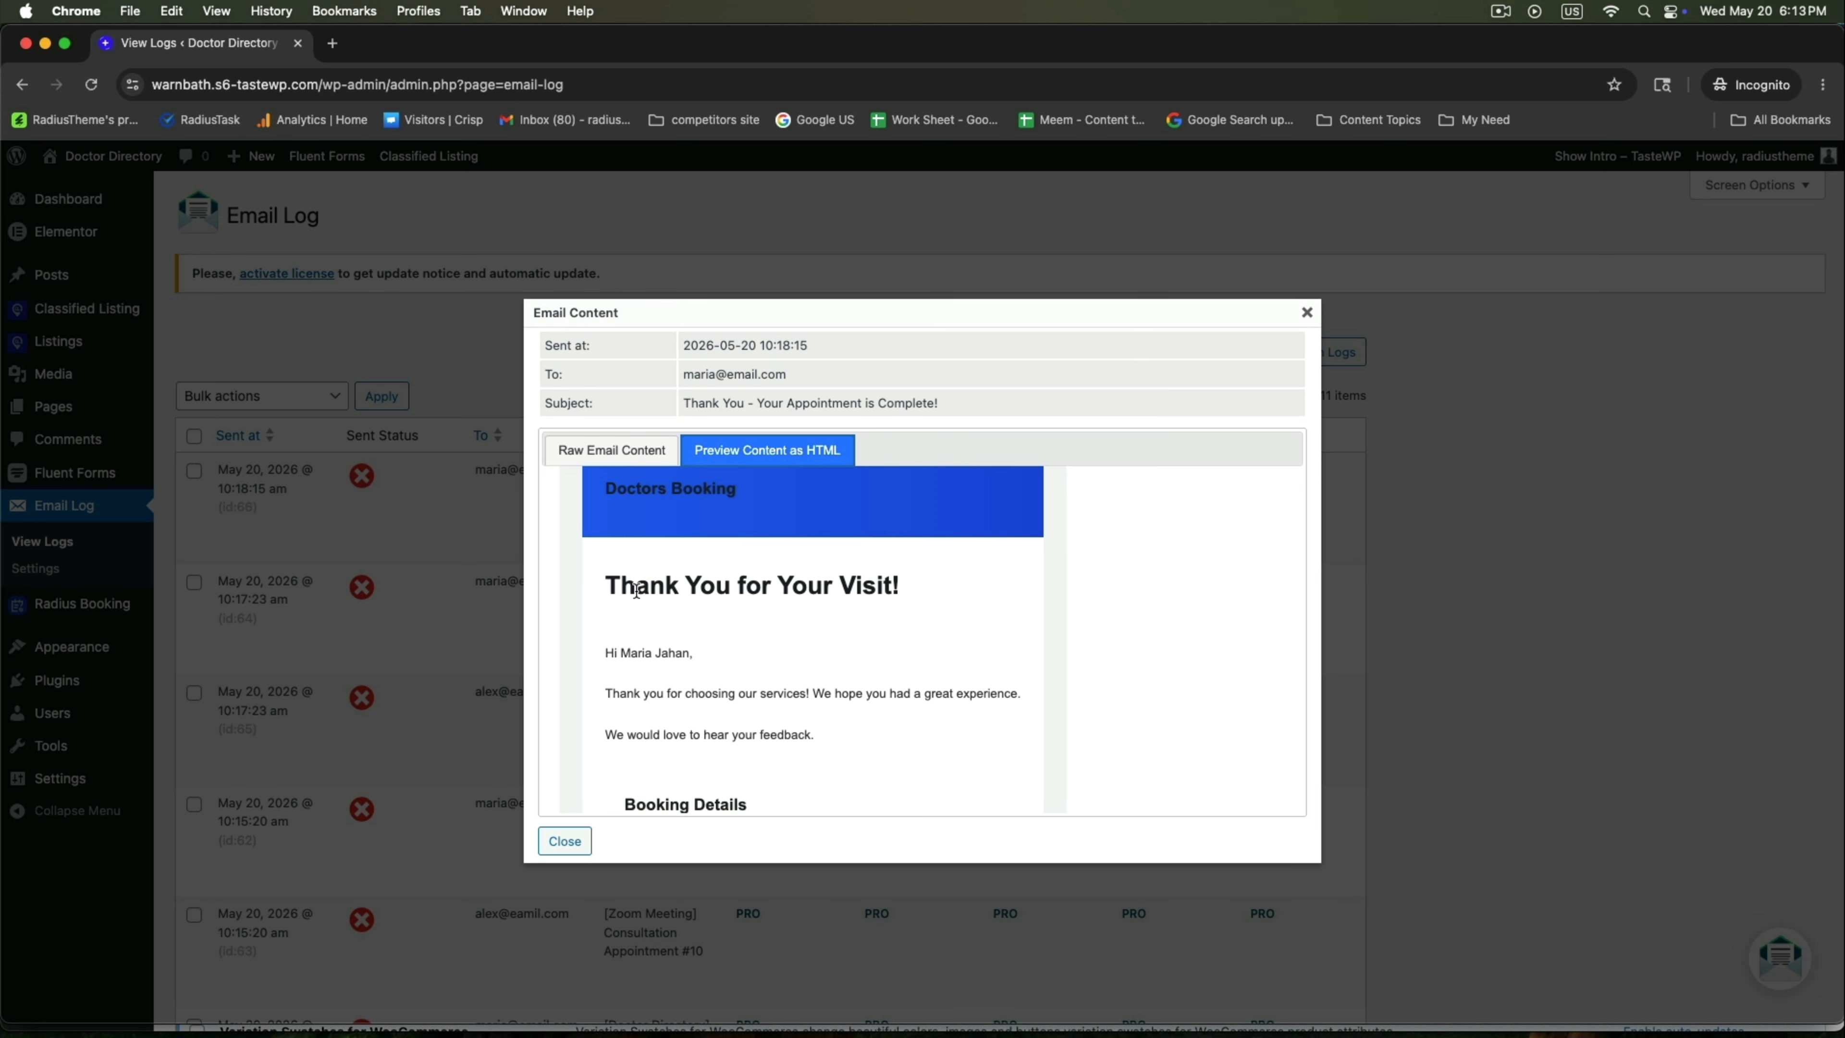
left_click_drag(636, 590, 881, 612)
scroll(726, 581, "down", 3)
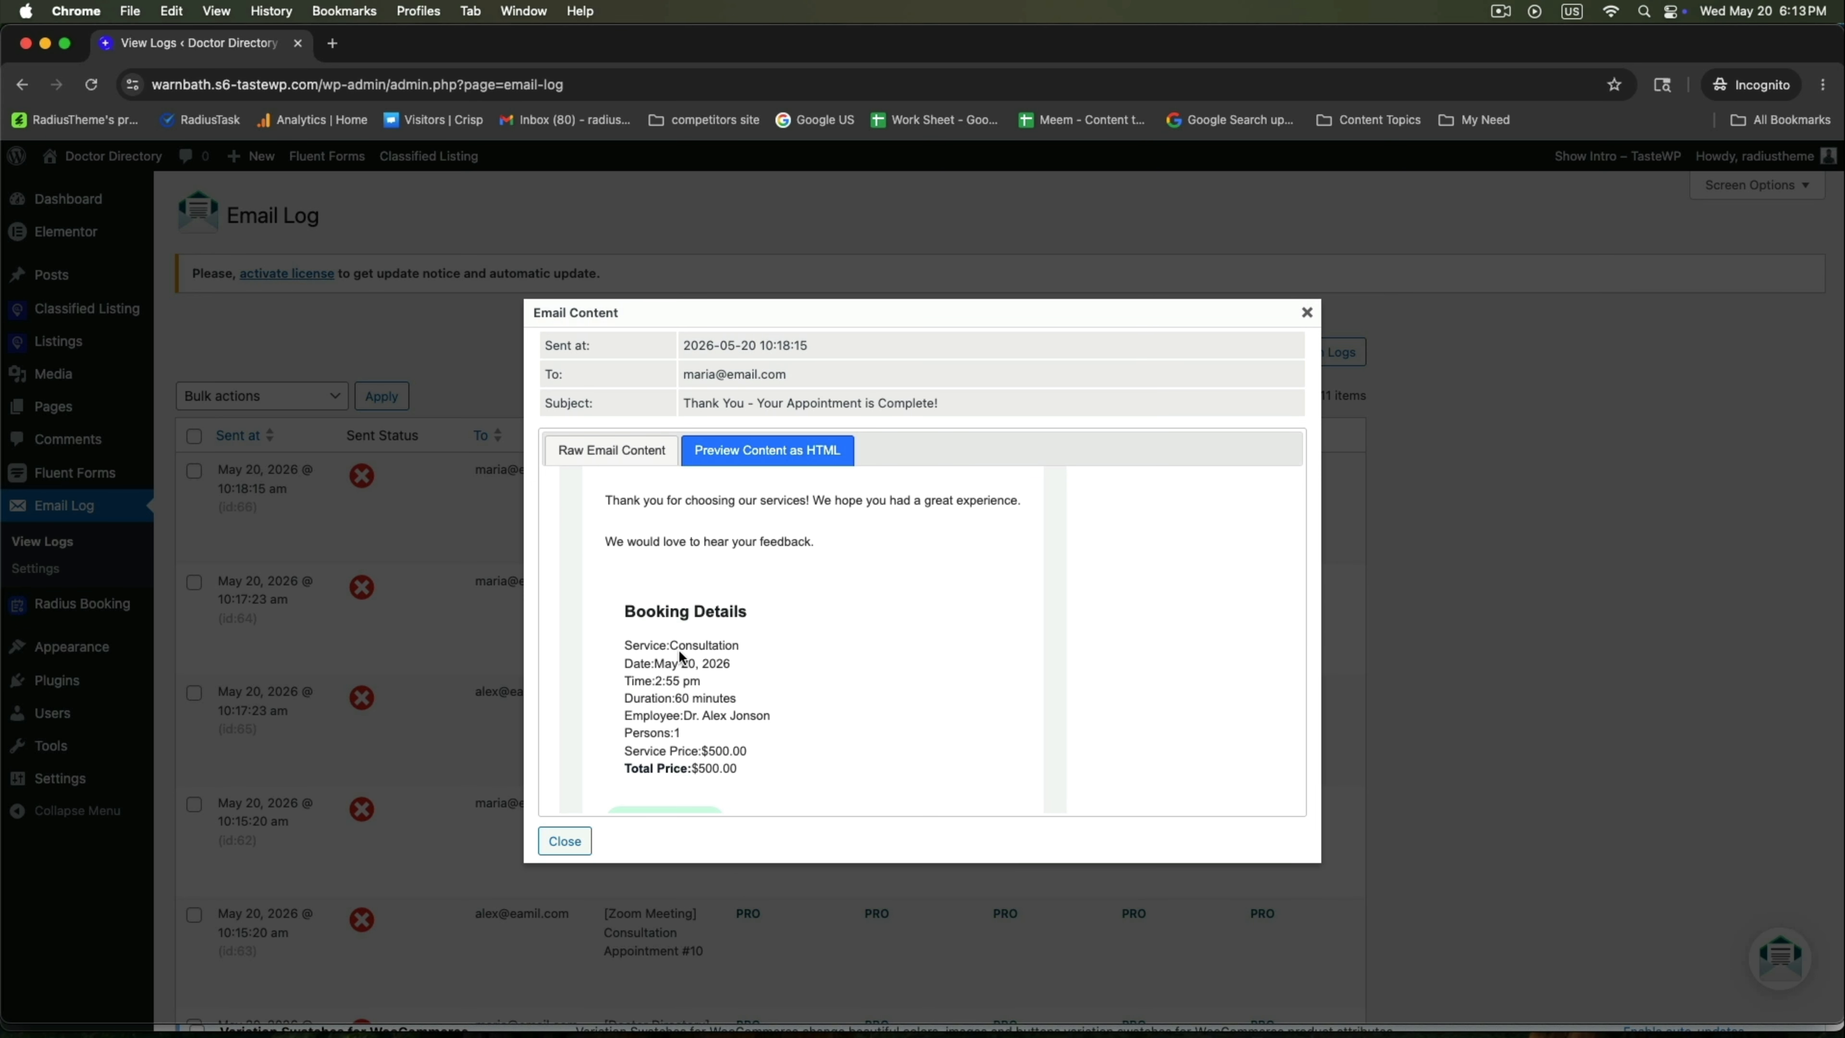
scroll(681, 656, "down", 3)
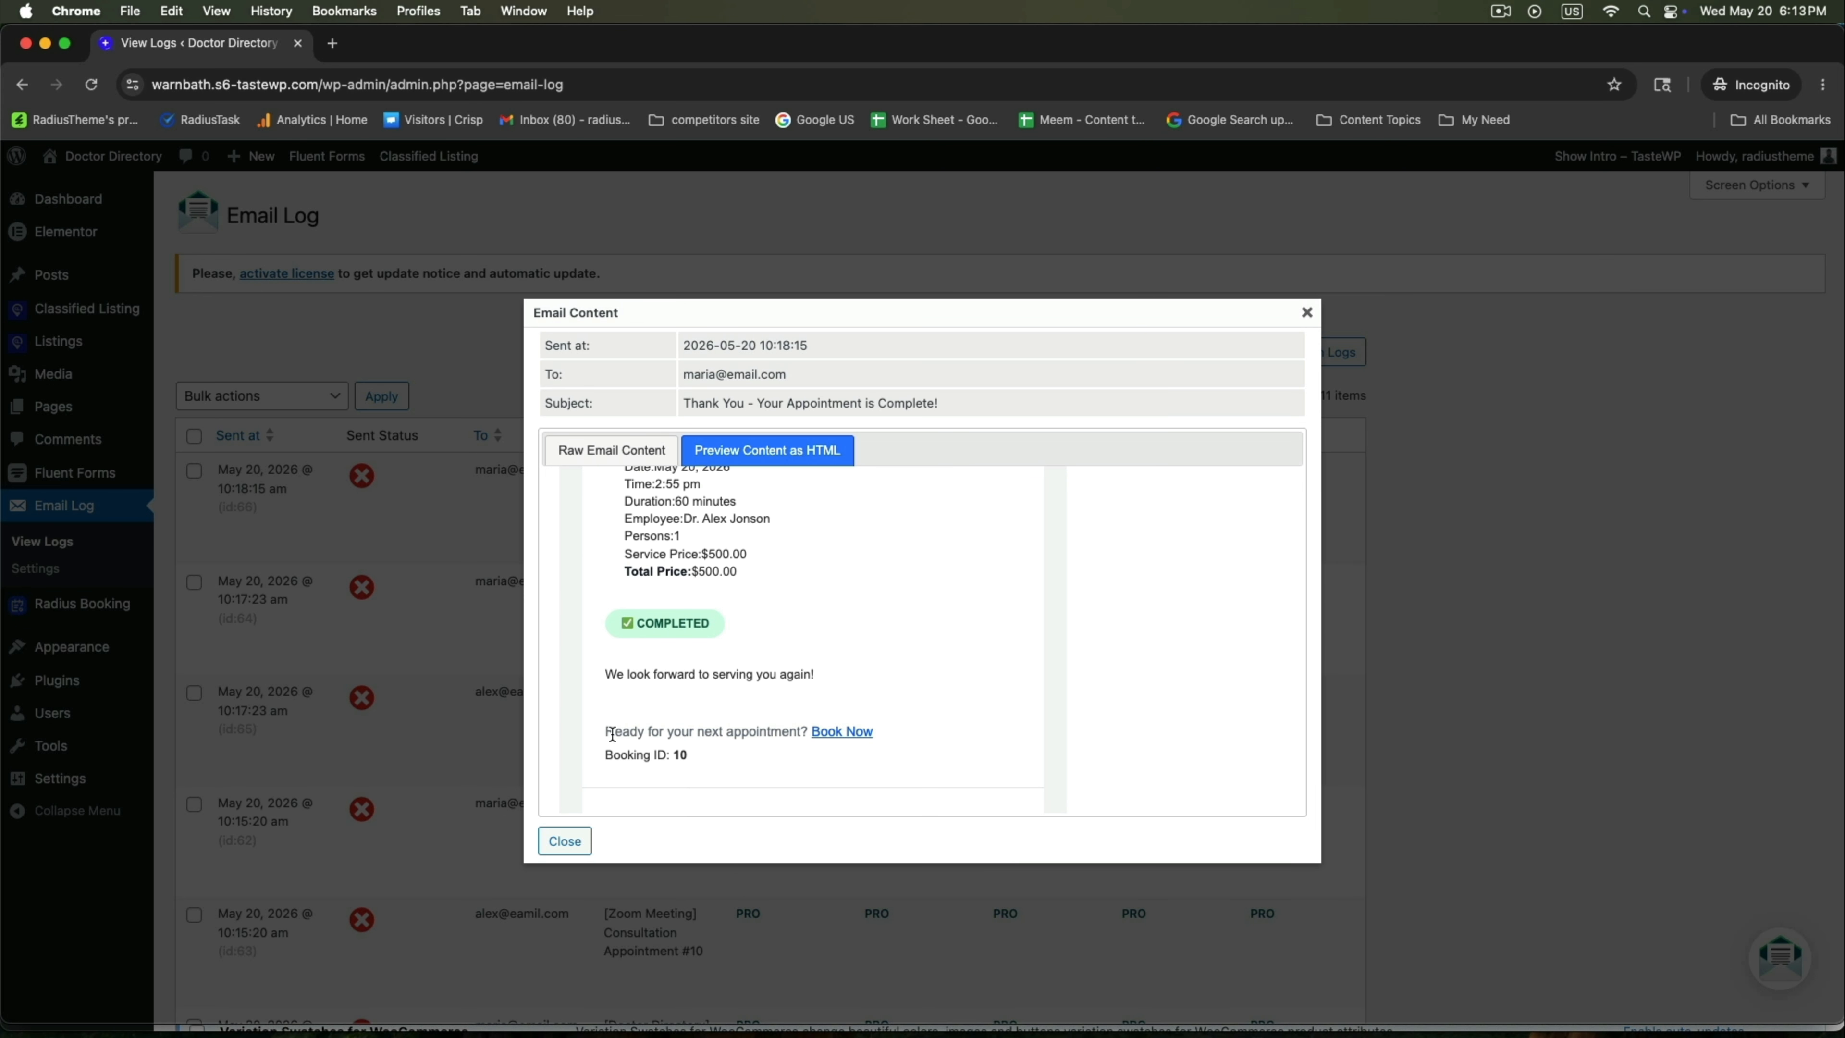
left_click_drag(612, 734, 737, 729)
left_click(917, 667)
scroll(914, 664, "up", 10)
left_click(564, 841)
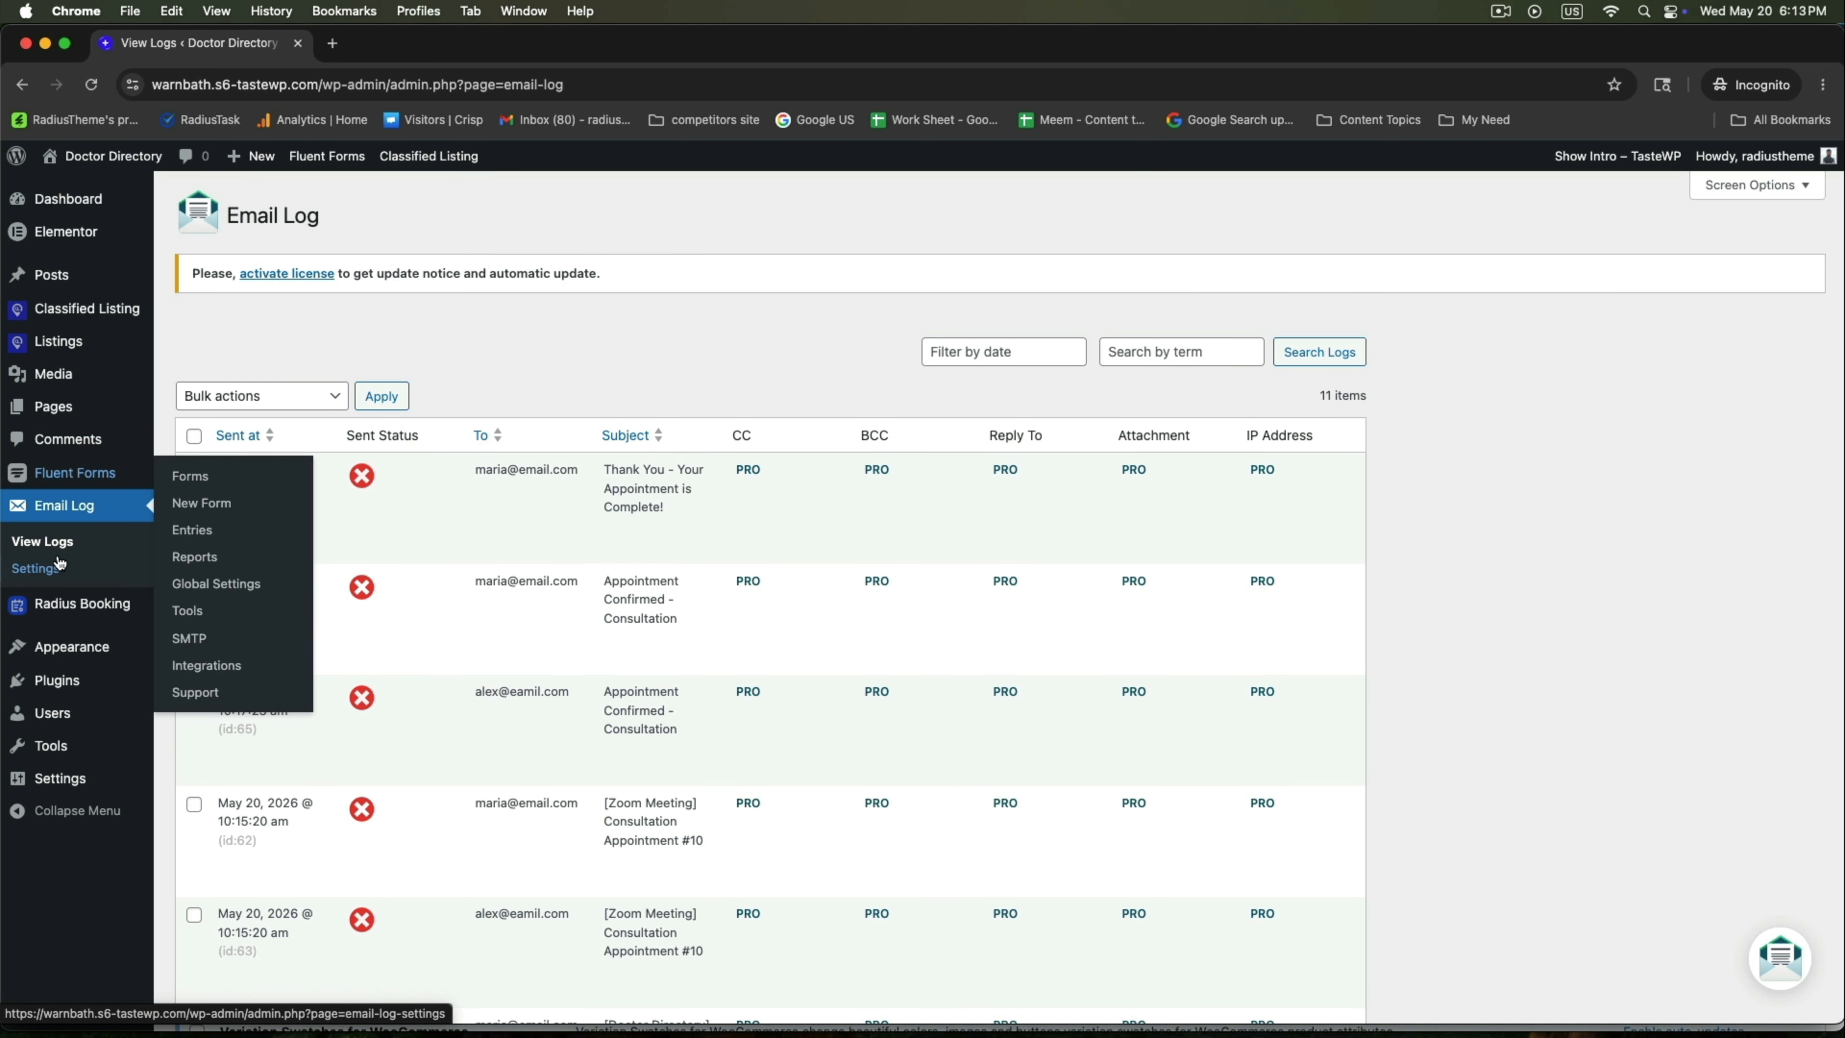
Open Radius Booking Analytics and review the revenue figures.
mouse_move(64, 602)
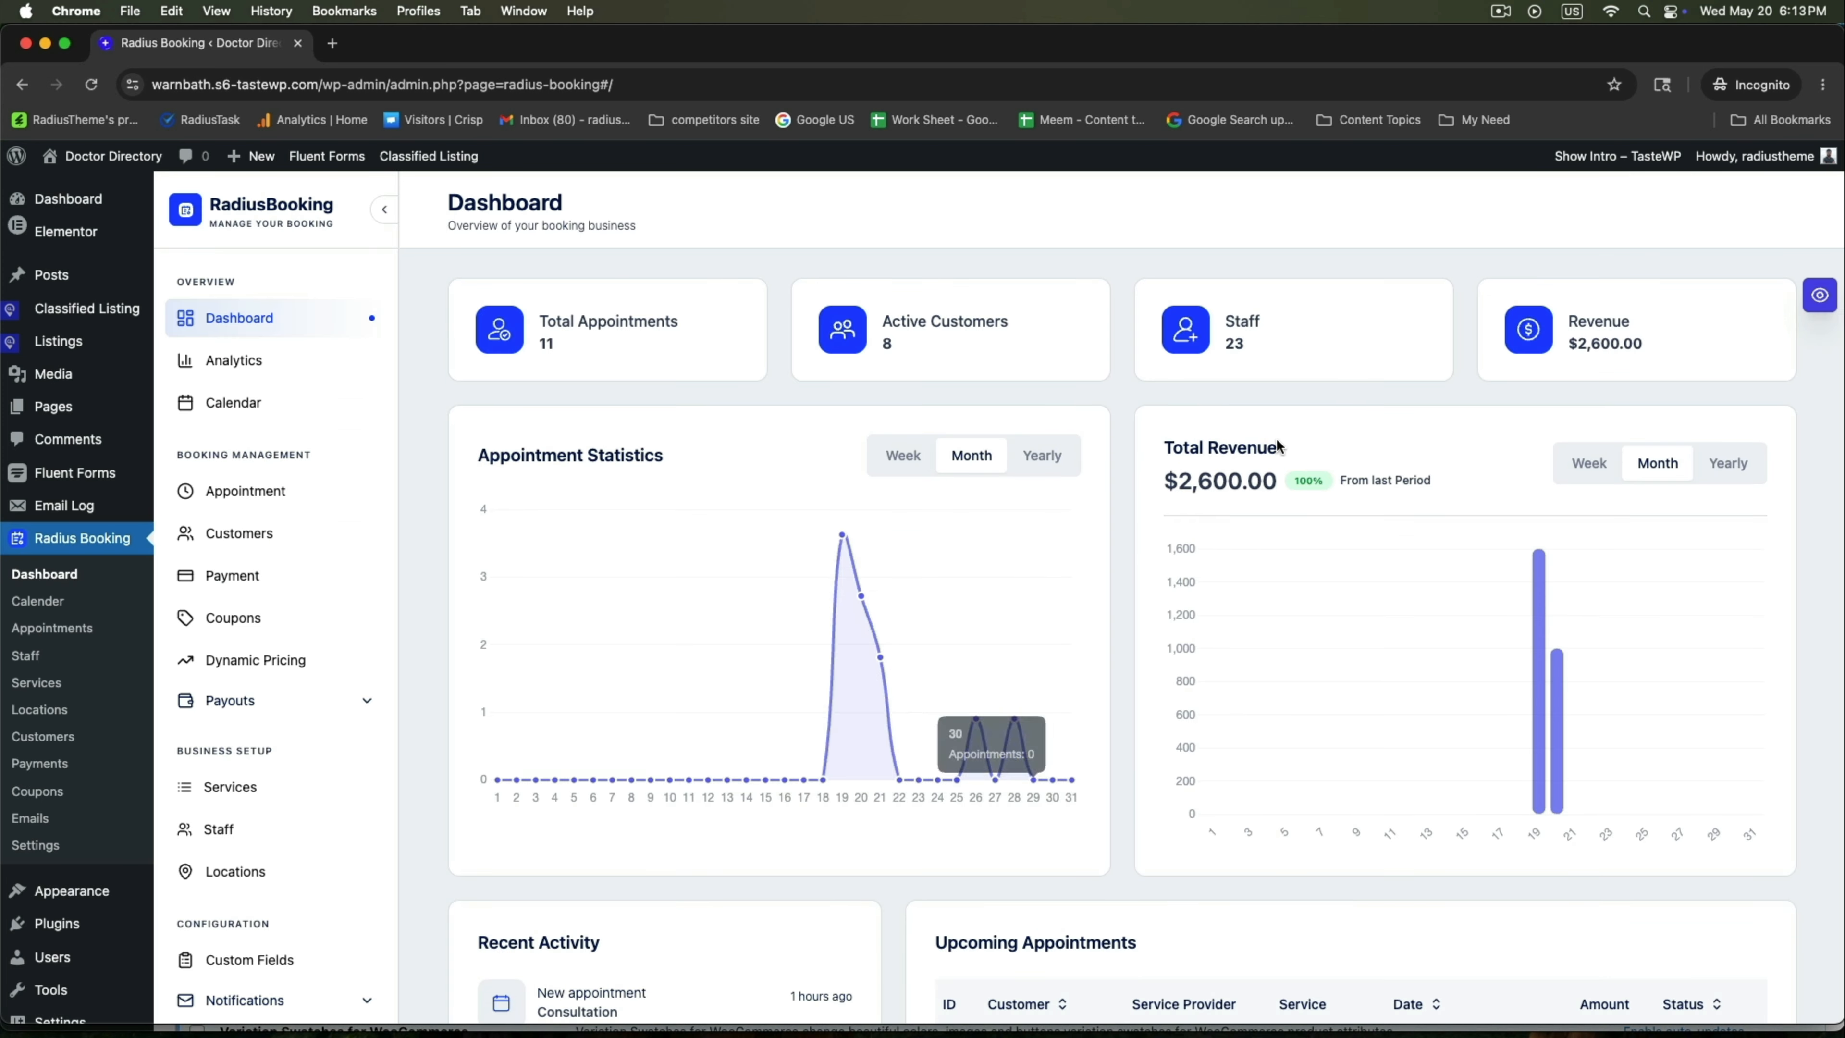
scroll(729, 417, "down", 5)
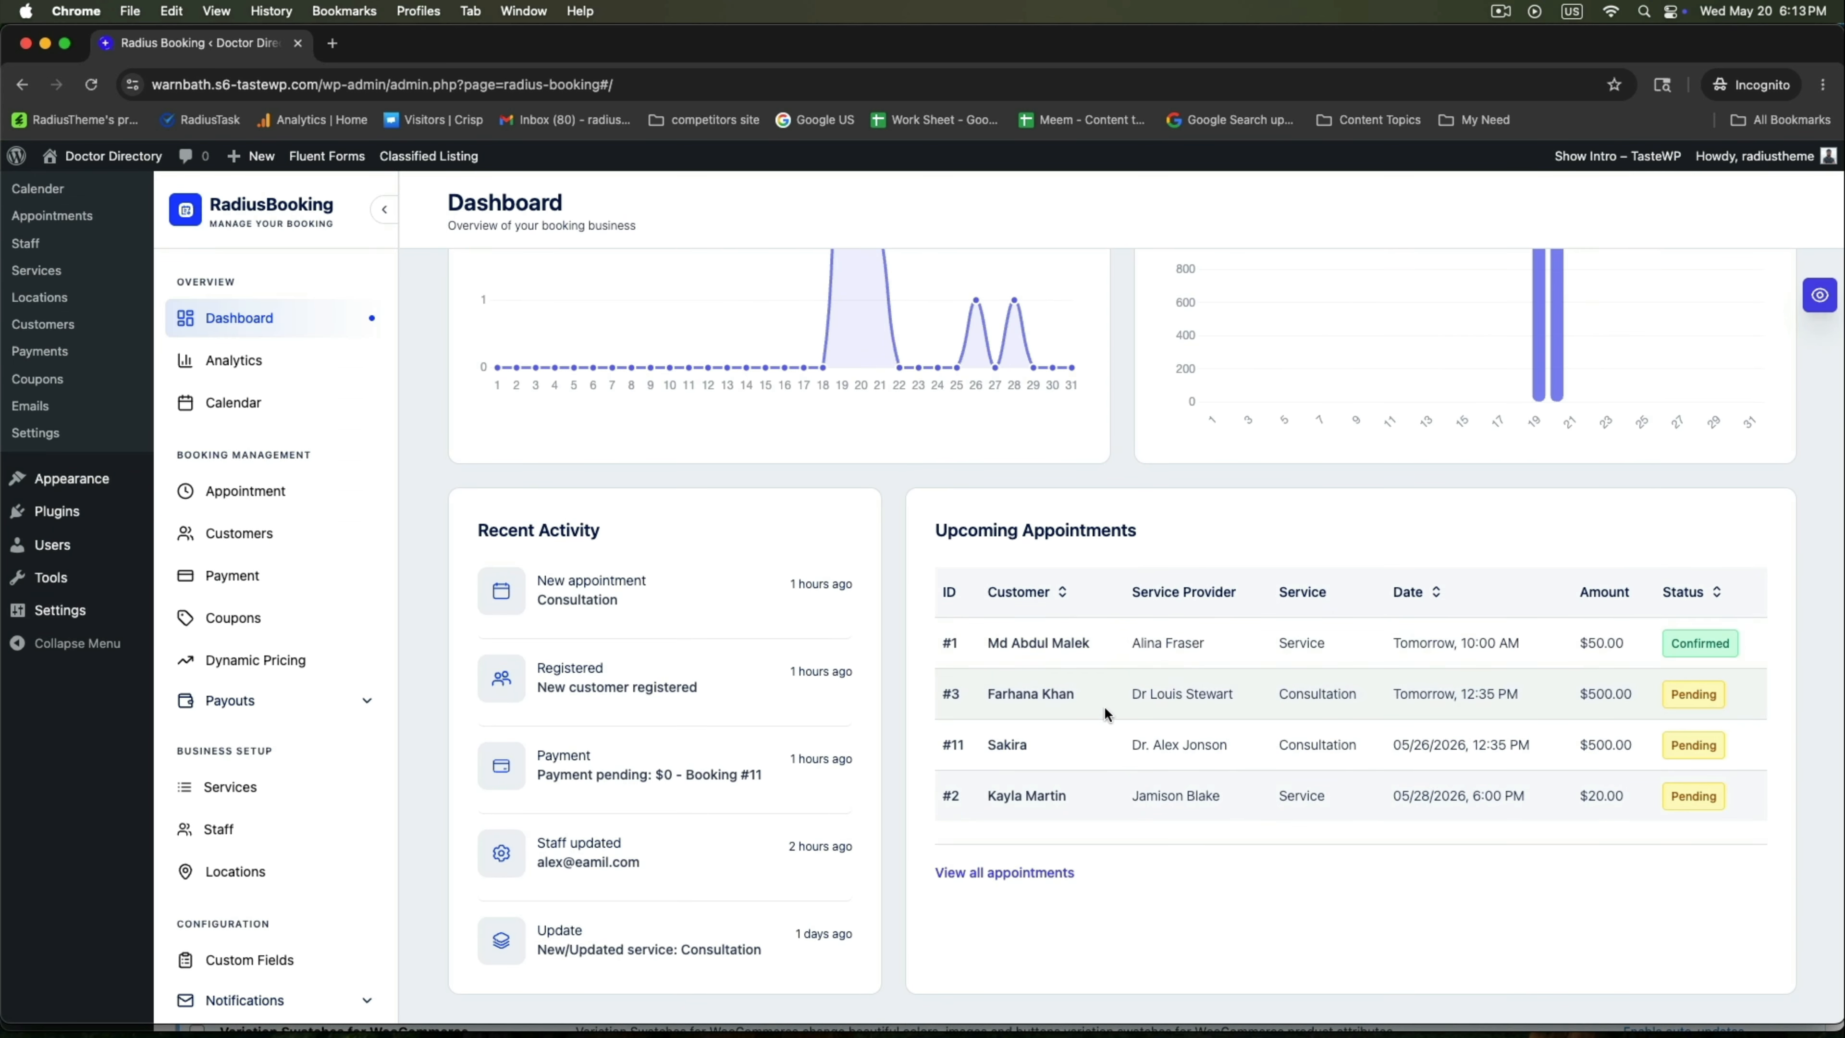
scroll(454, 635, "up", 2)
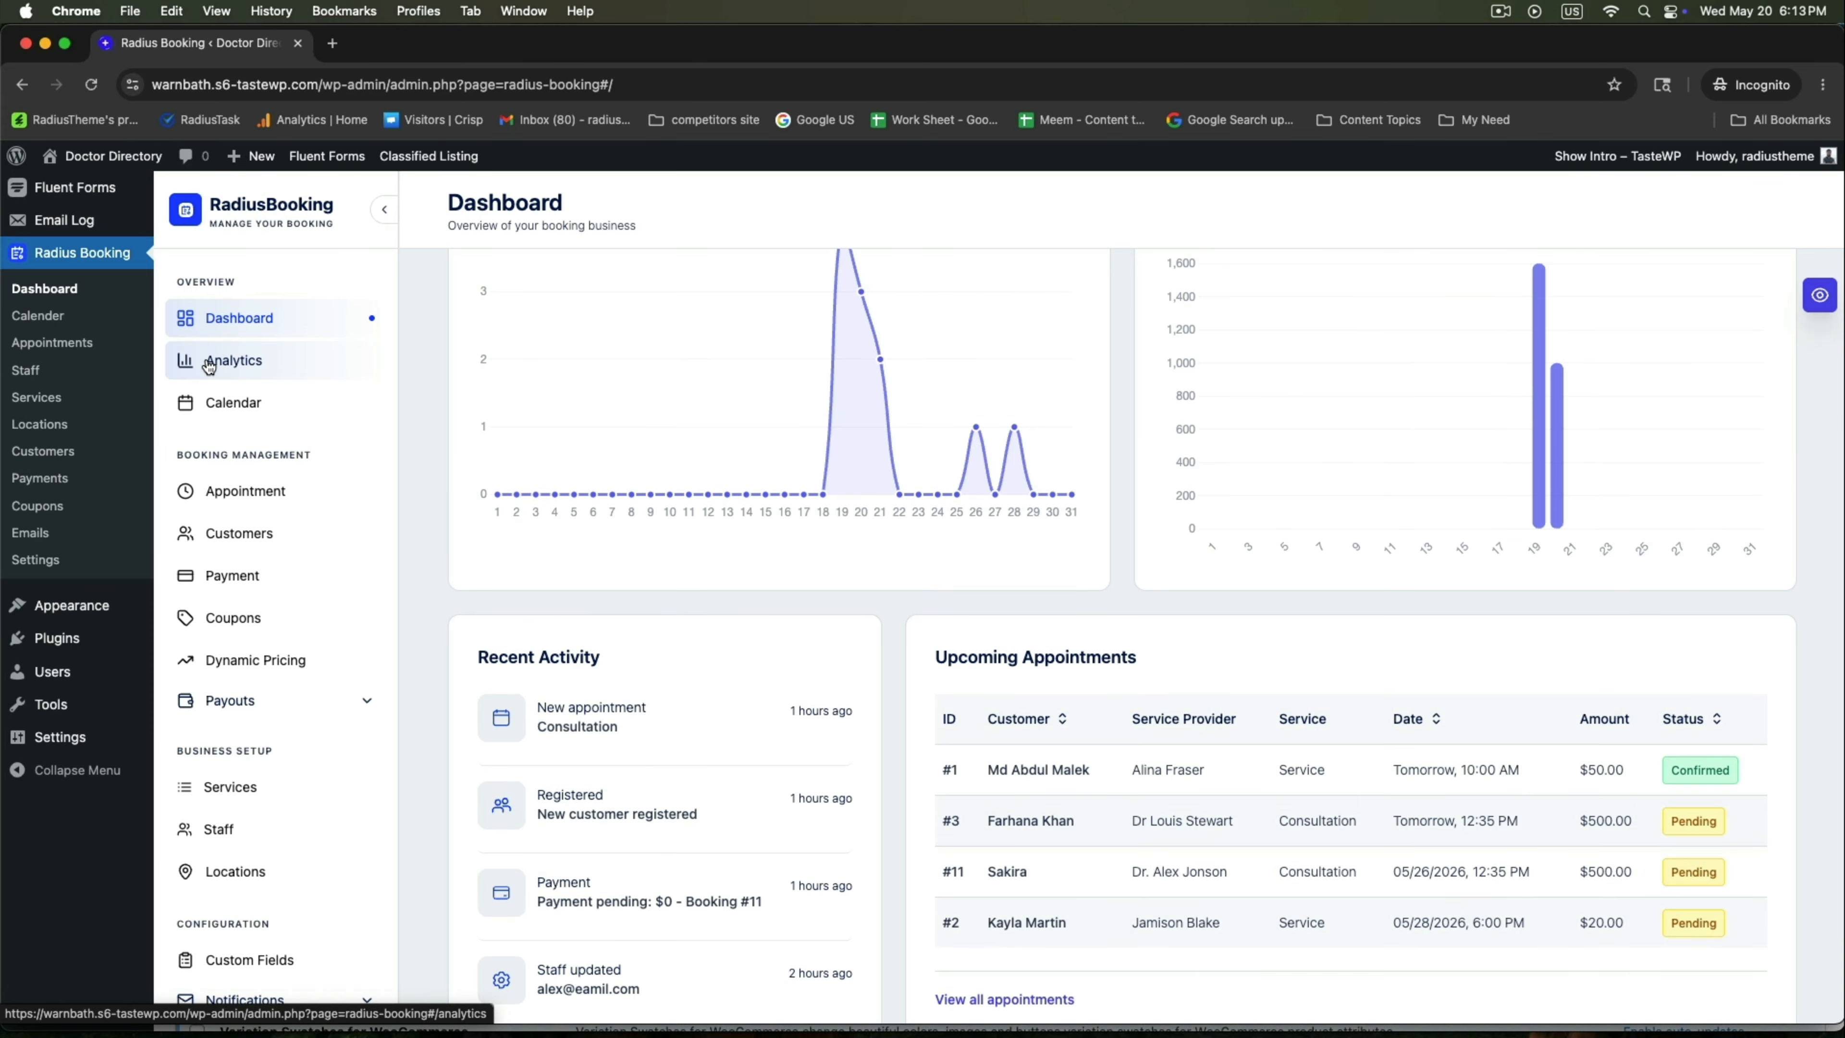
left_click(209, 361)
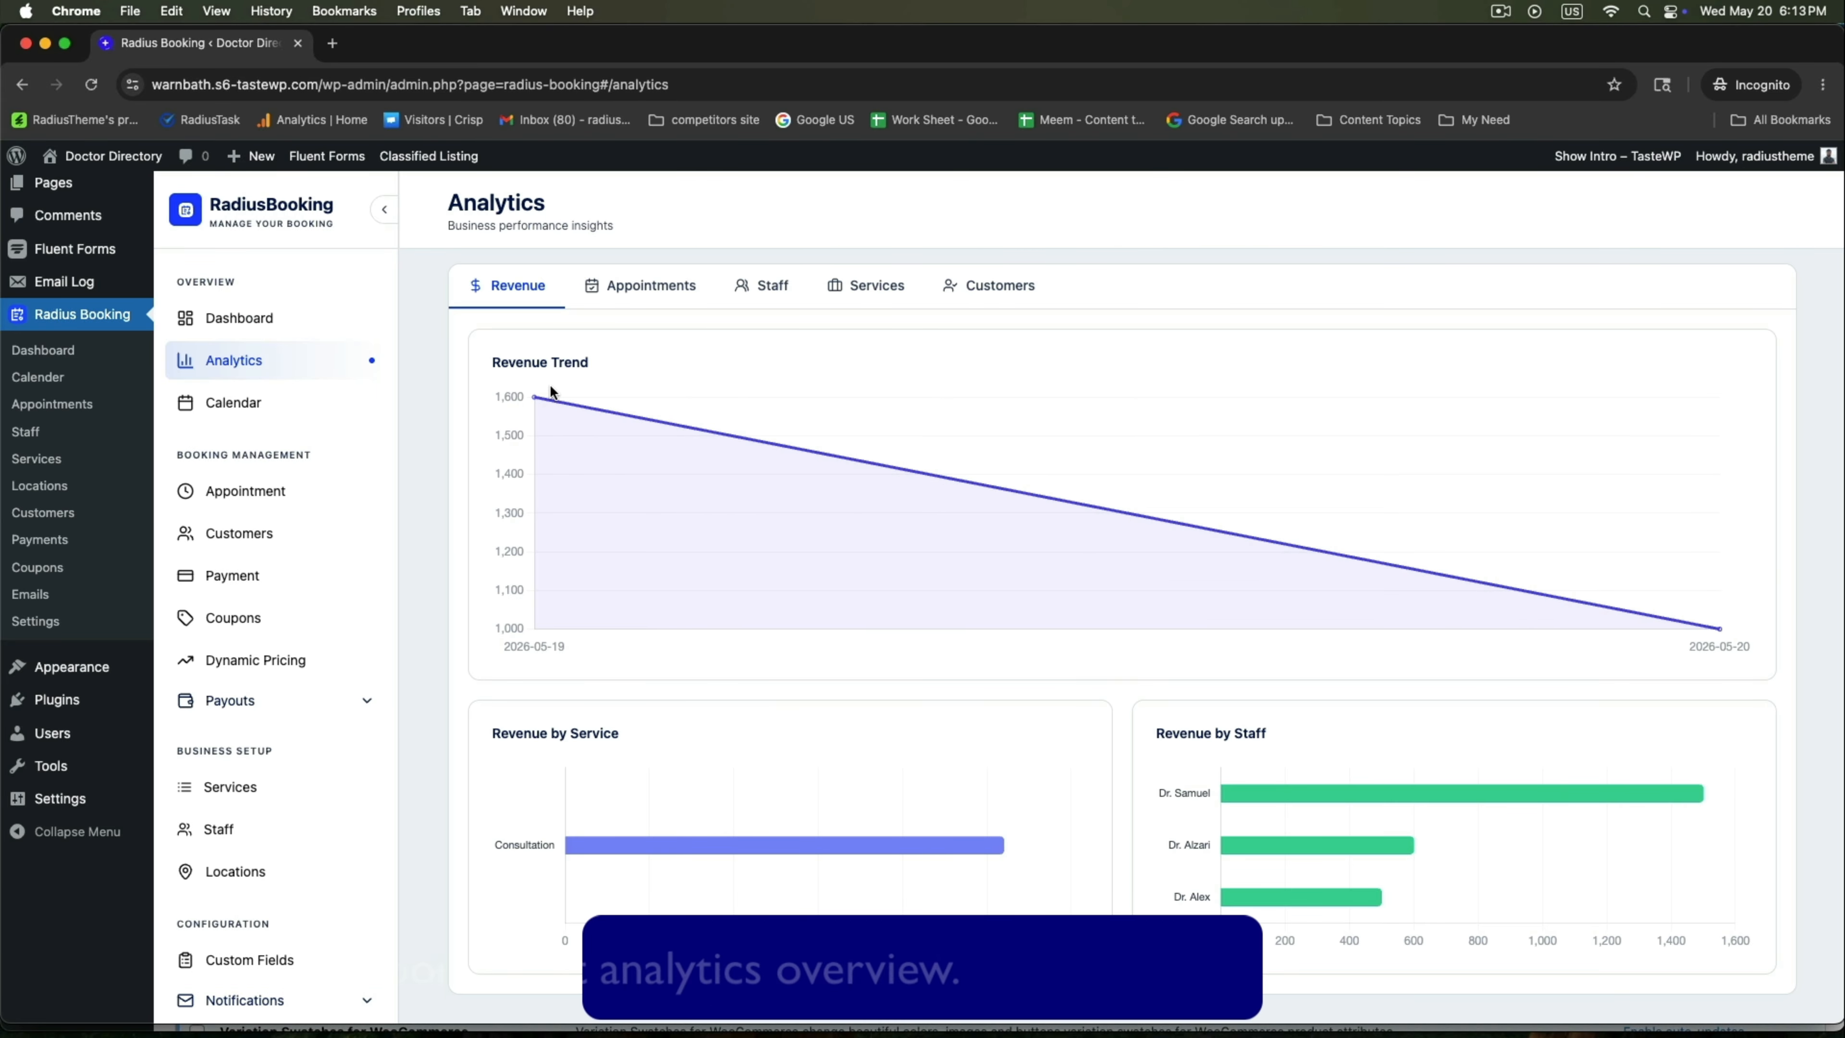
scroll(549, 384, "up", 3)
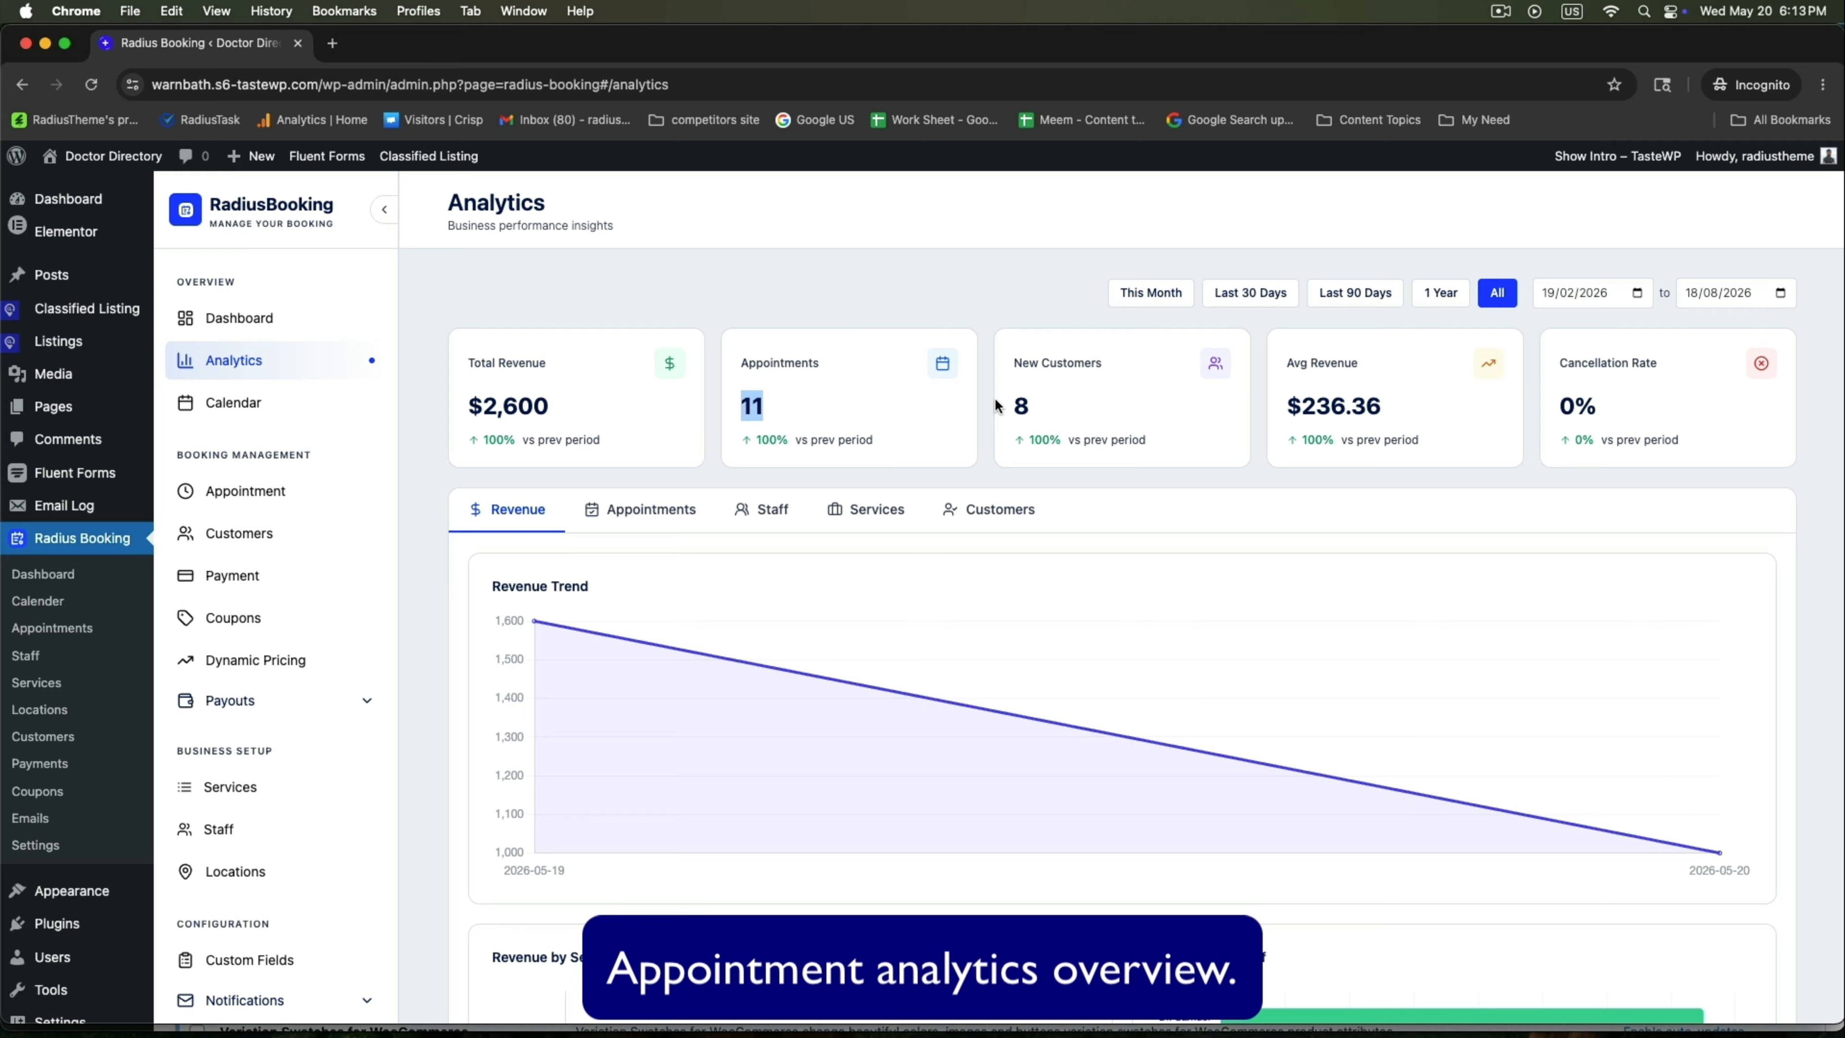
left_click_drag(1311, 395, 1388, 410)
scroll(1423, 406, "down", 1)
left_click(1631, 399)
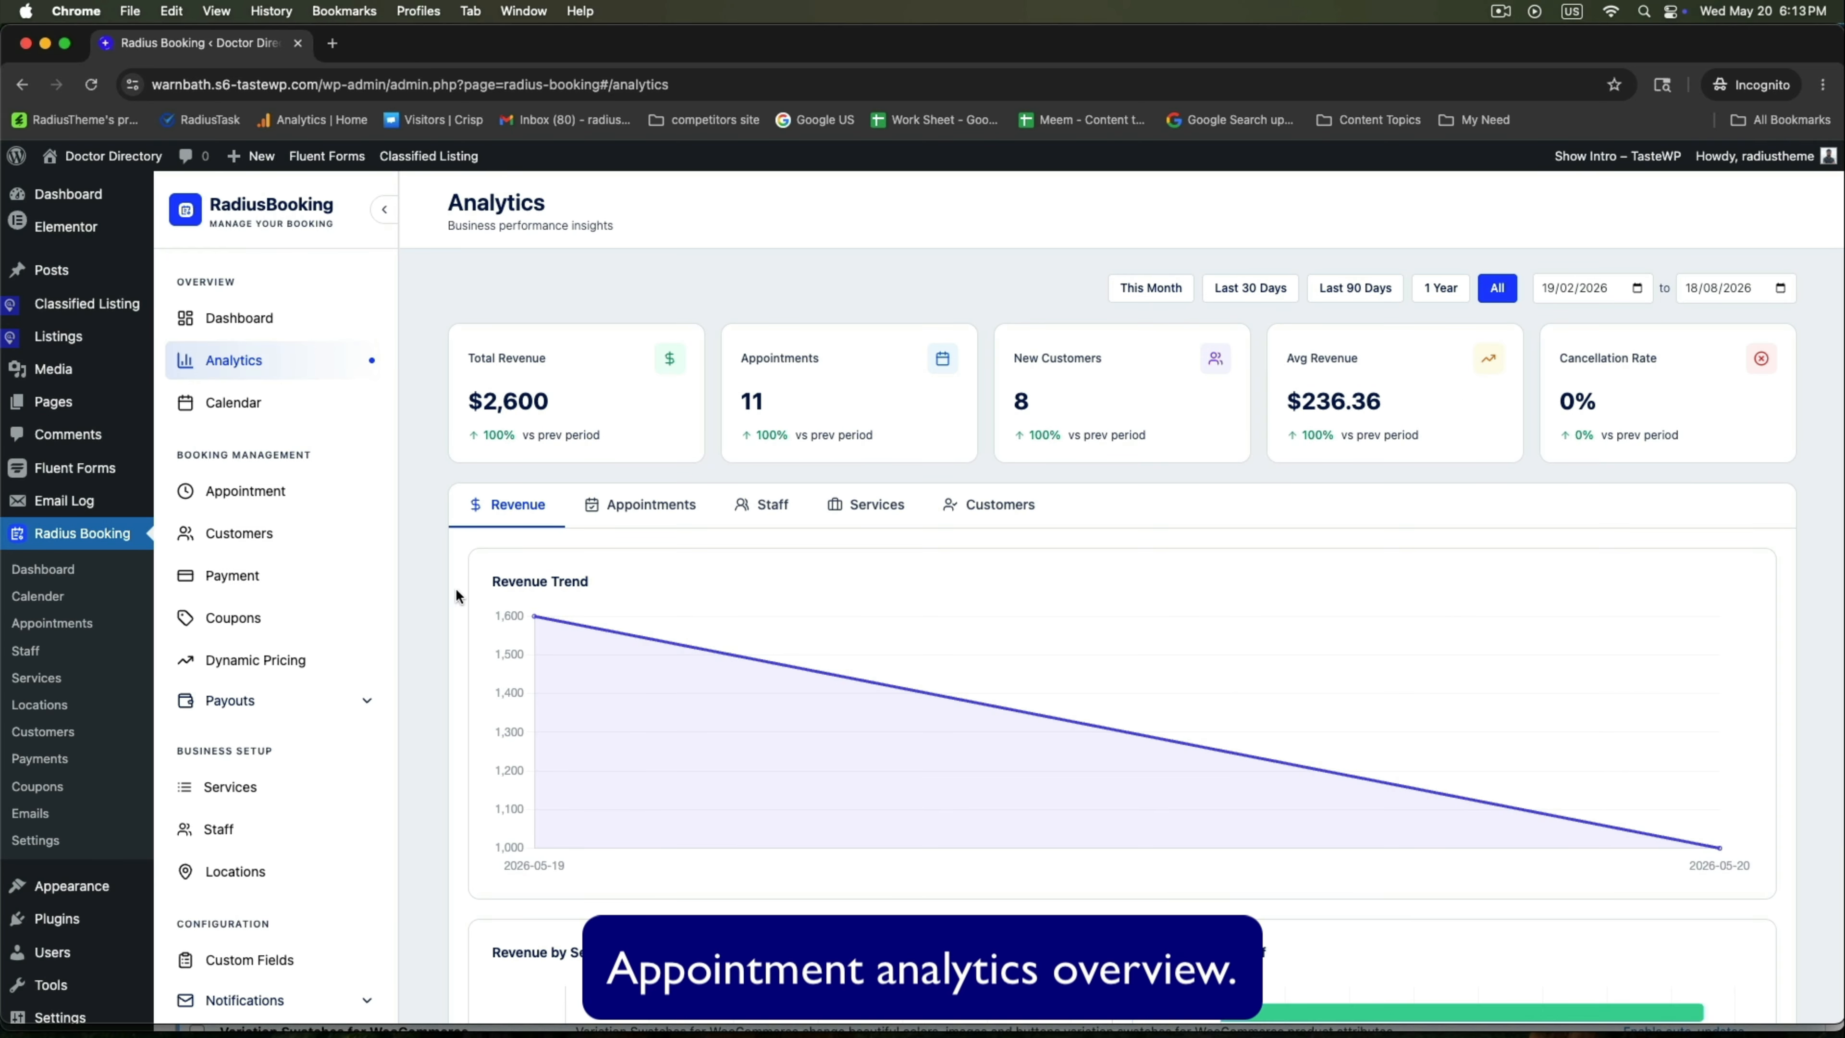
scroll(613, 507, "down", 3)
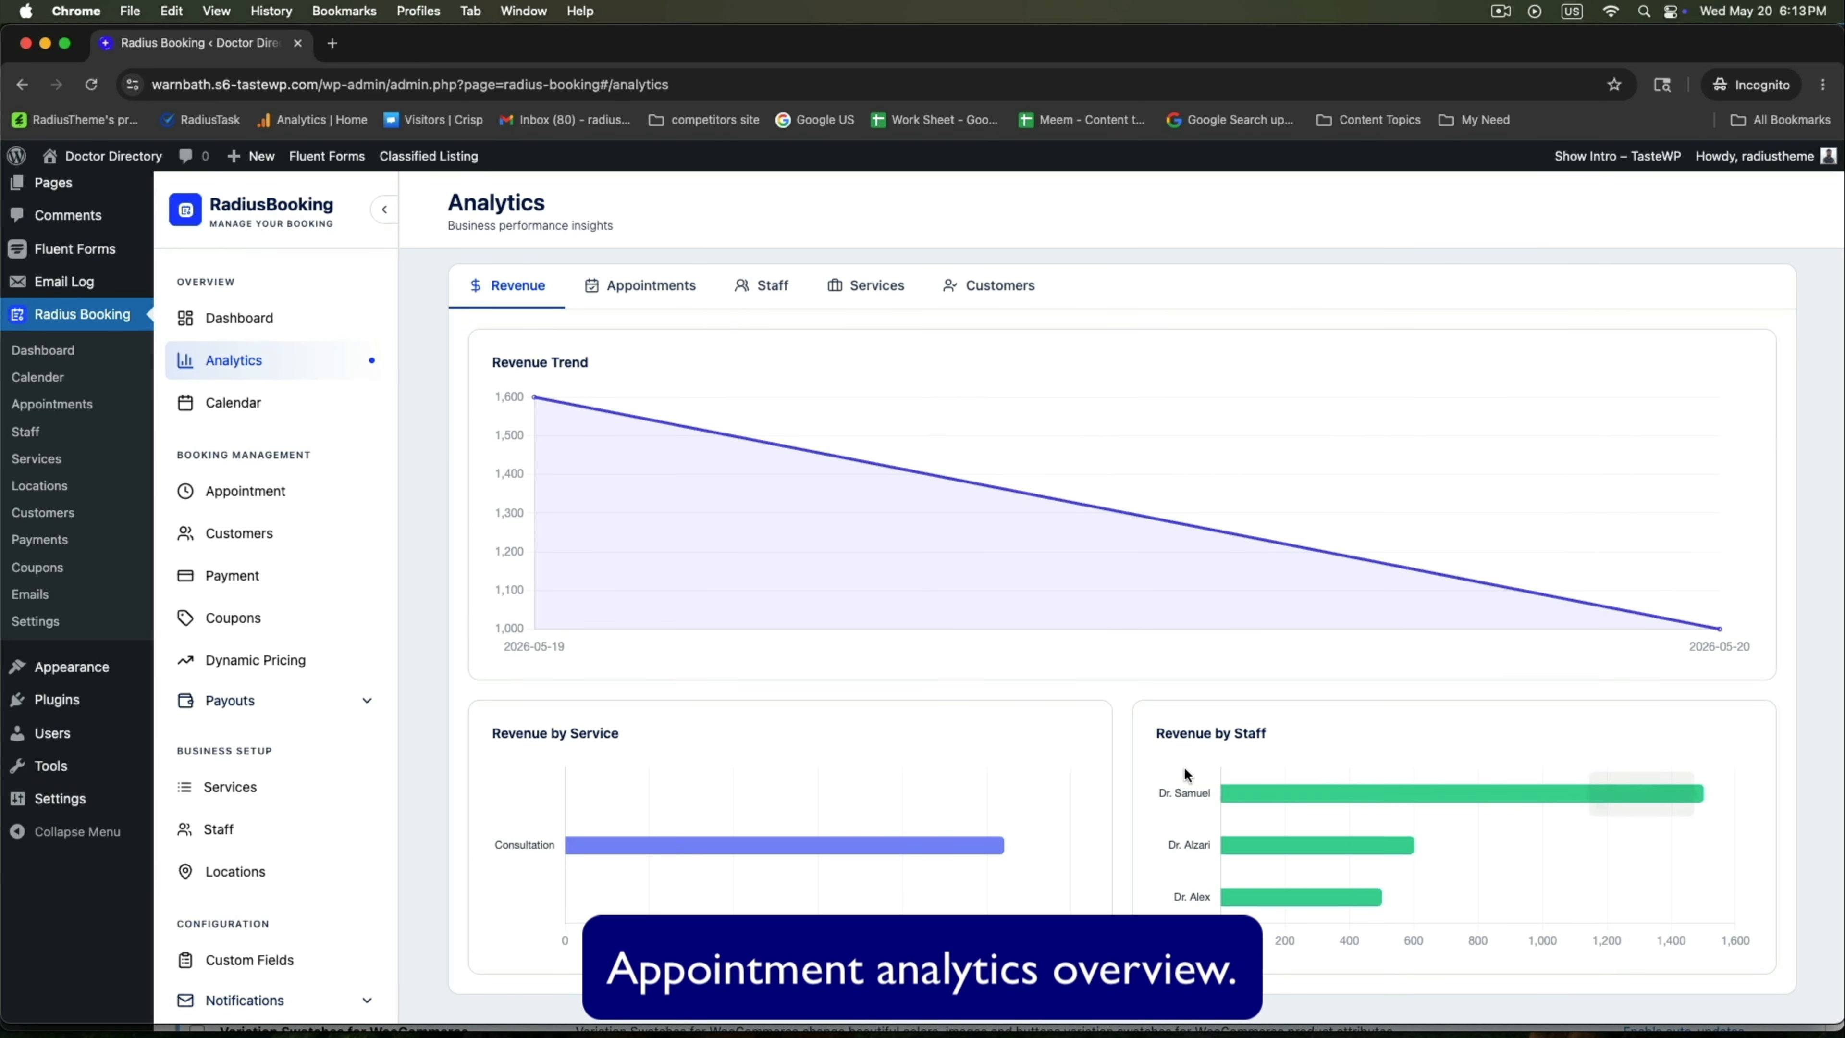
scroll(1227, 770, "up", 3)
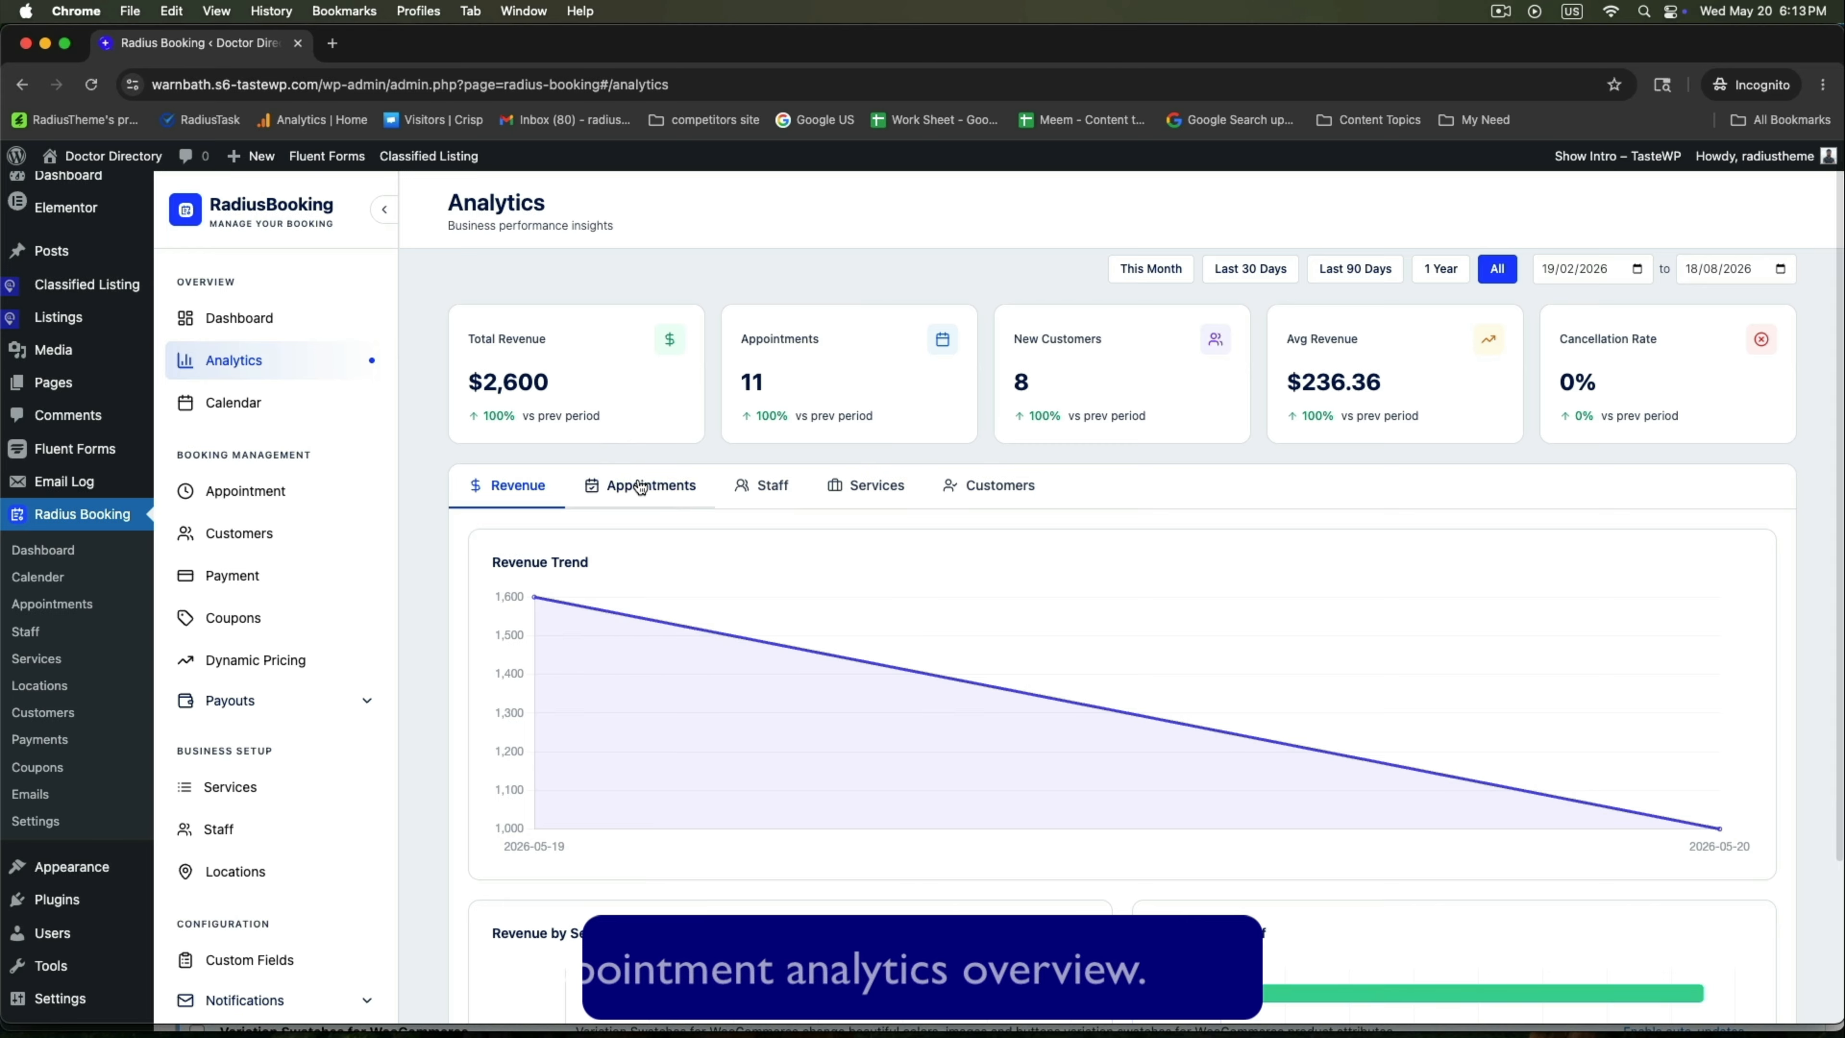
Review the Appointments, Staff (Dr. Samuel at 75% completion), Services and Customers analytics tabs.
left_click(638, 488)
scroll(632, 436, "down", 2)
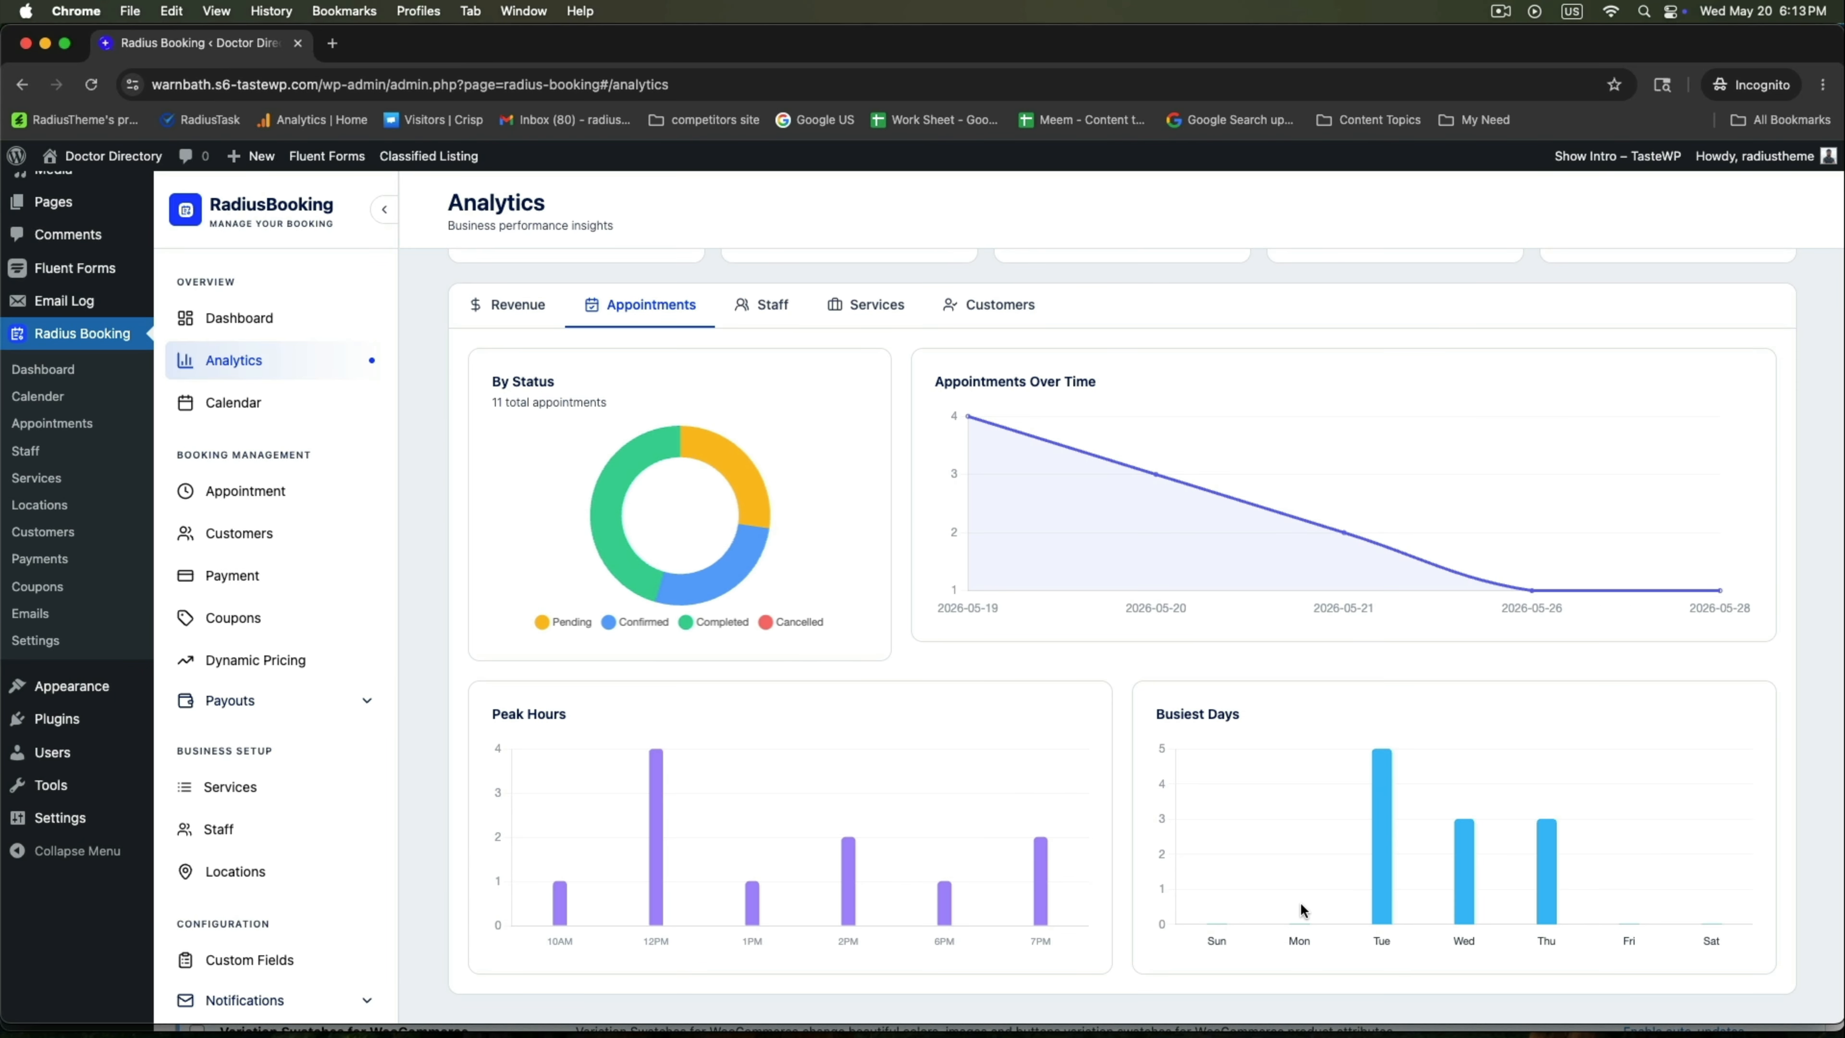
left_click(742, 306)
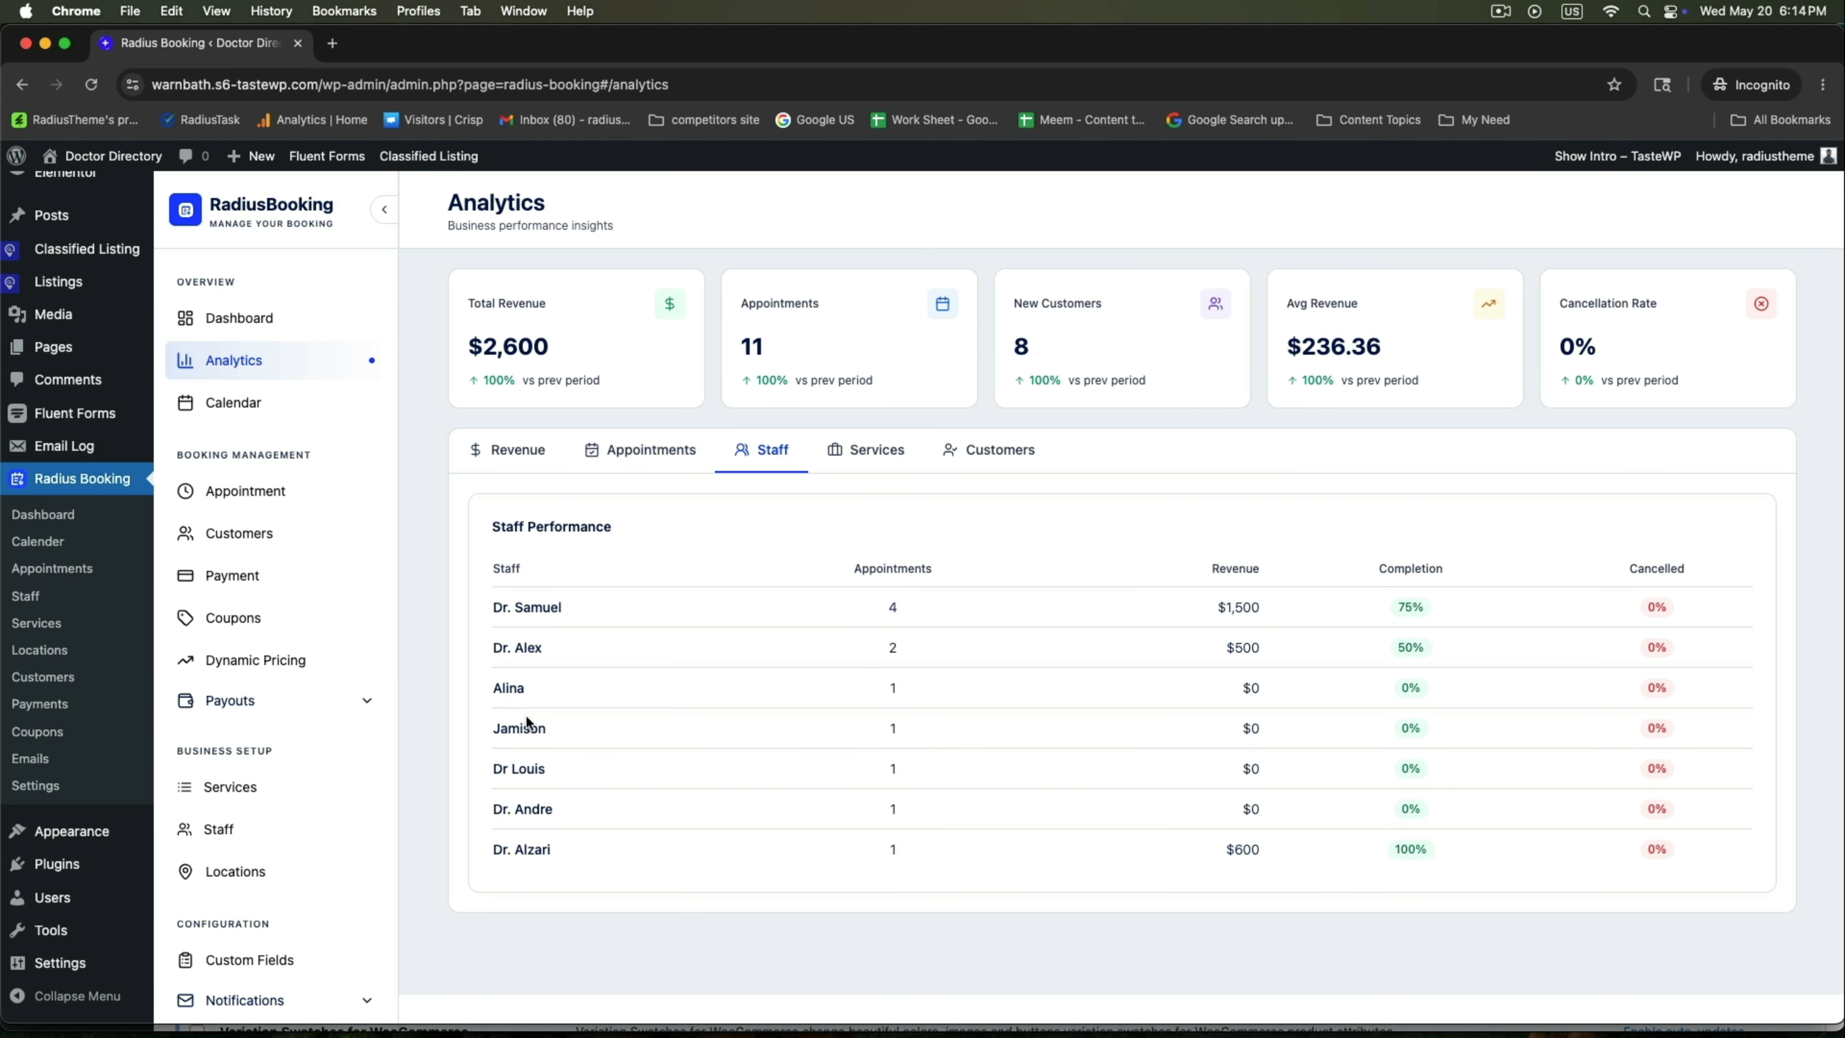
left_click_drag(1387, 608, 1487, 610)
left_click(866, 450)
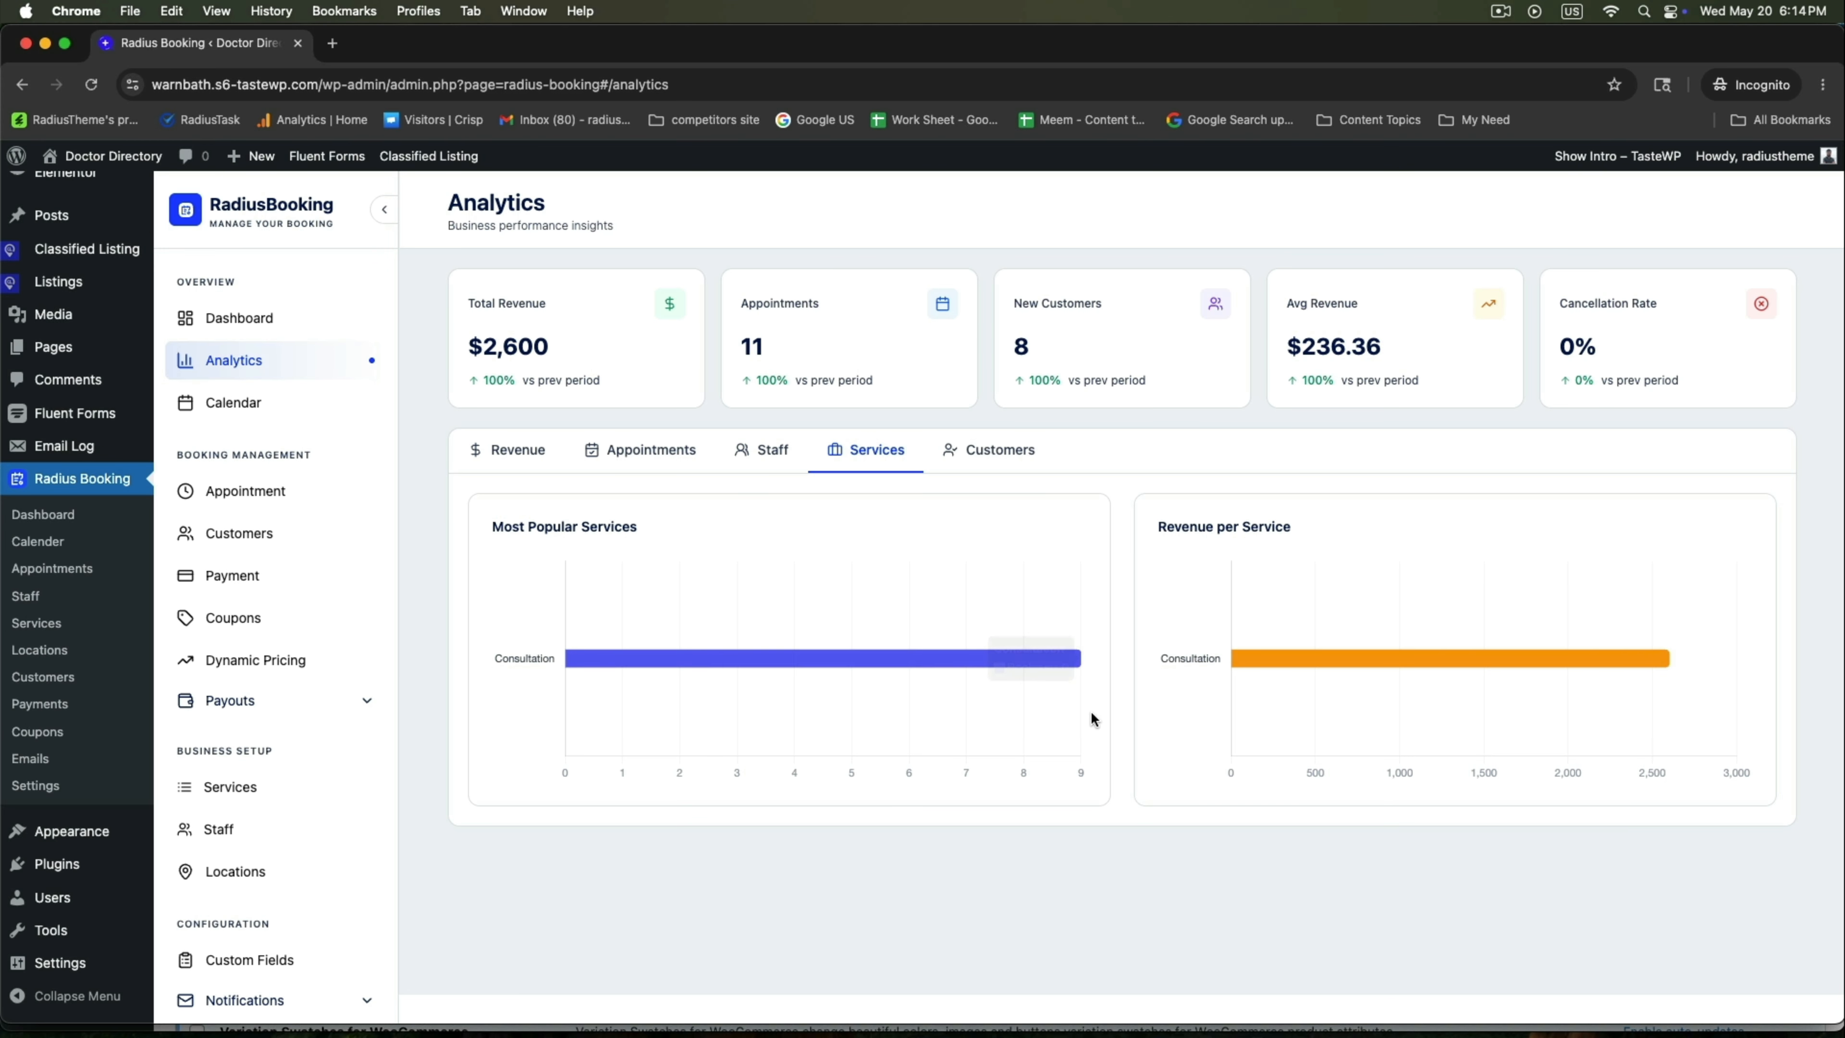
left_click(1008, 459)
Open the booking calendar showing appointments on the 19th, 20th, 21st, 26th and 28th.
left_click_drag(1443, 751, 1416, 753)
scroll(1413, 768, "up", 2)
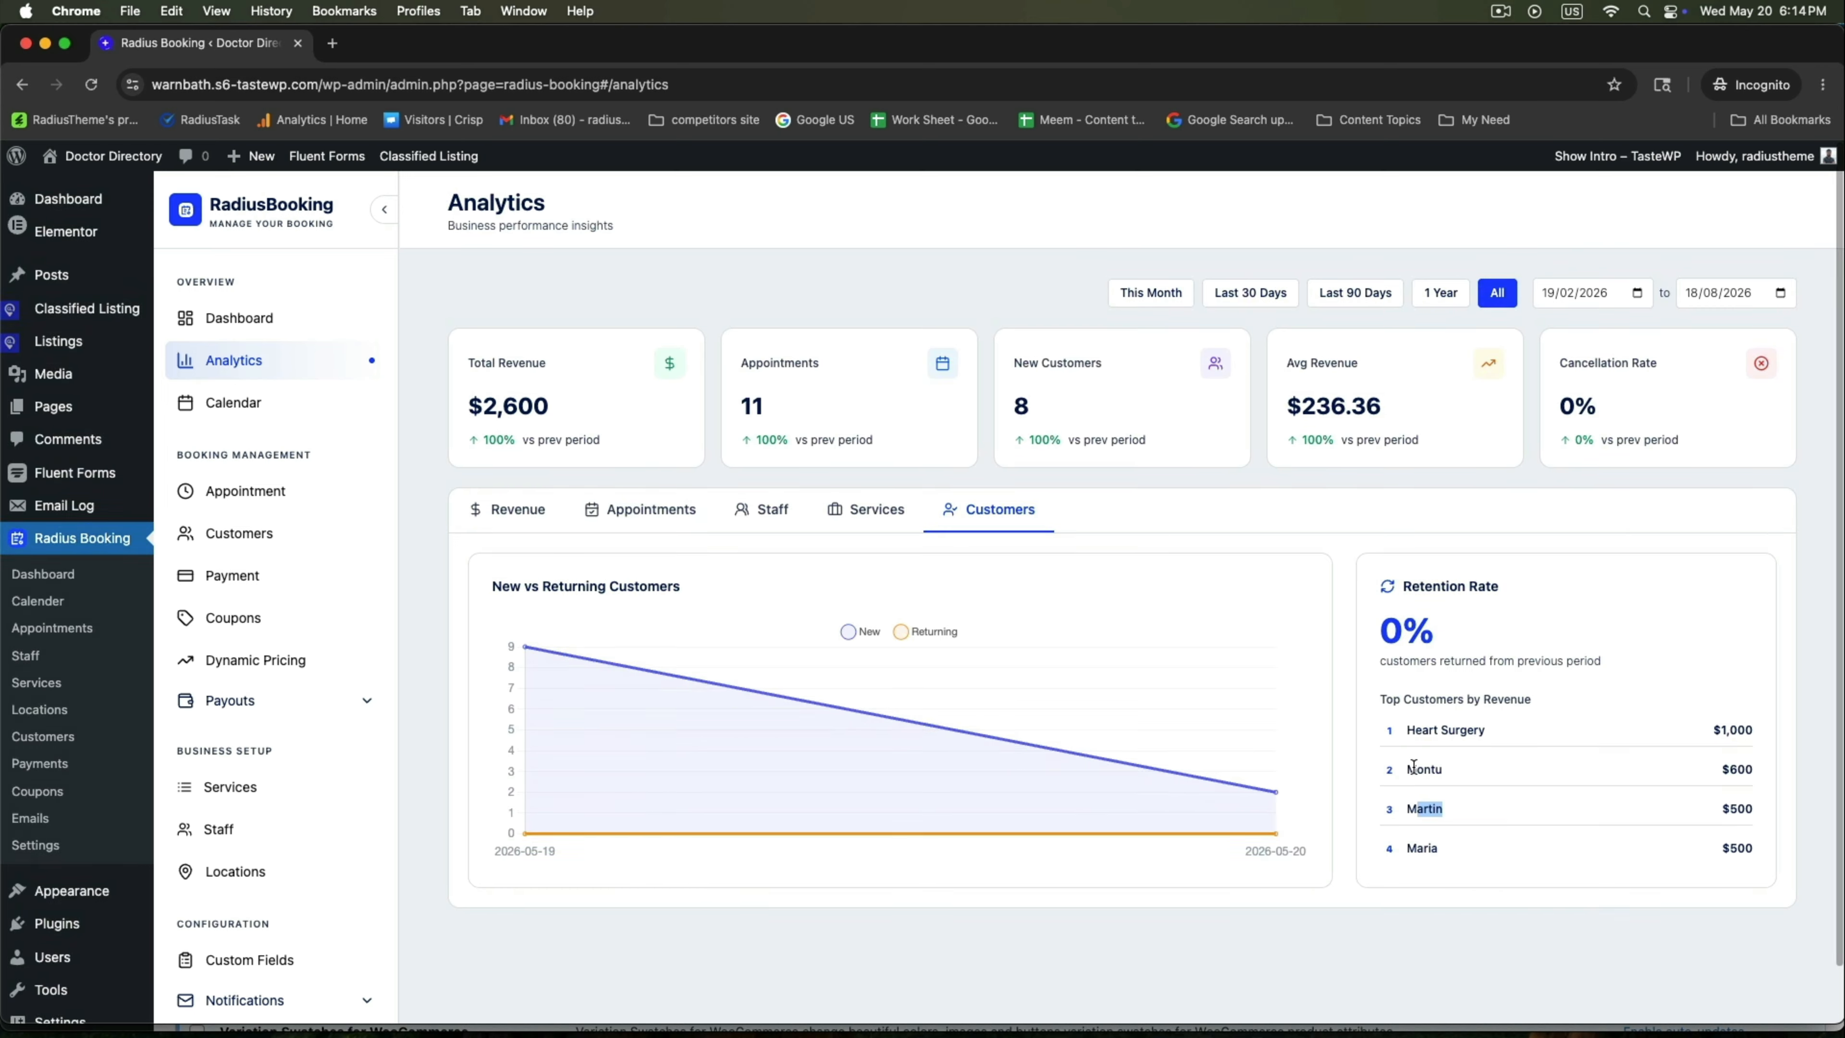
left_click(243, 408)
scroll(1174, 453, "down", 5)
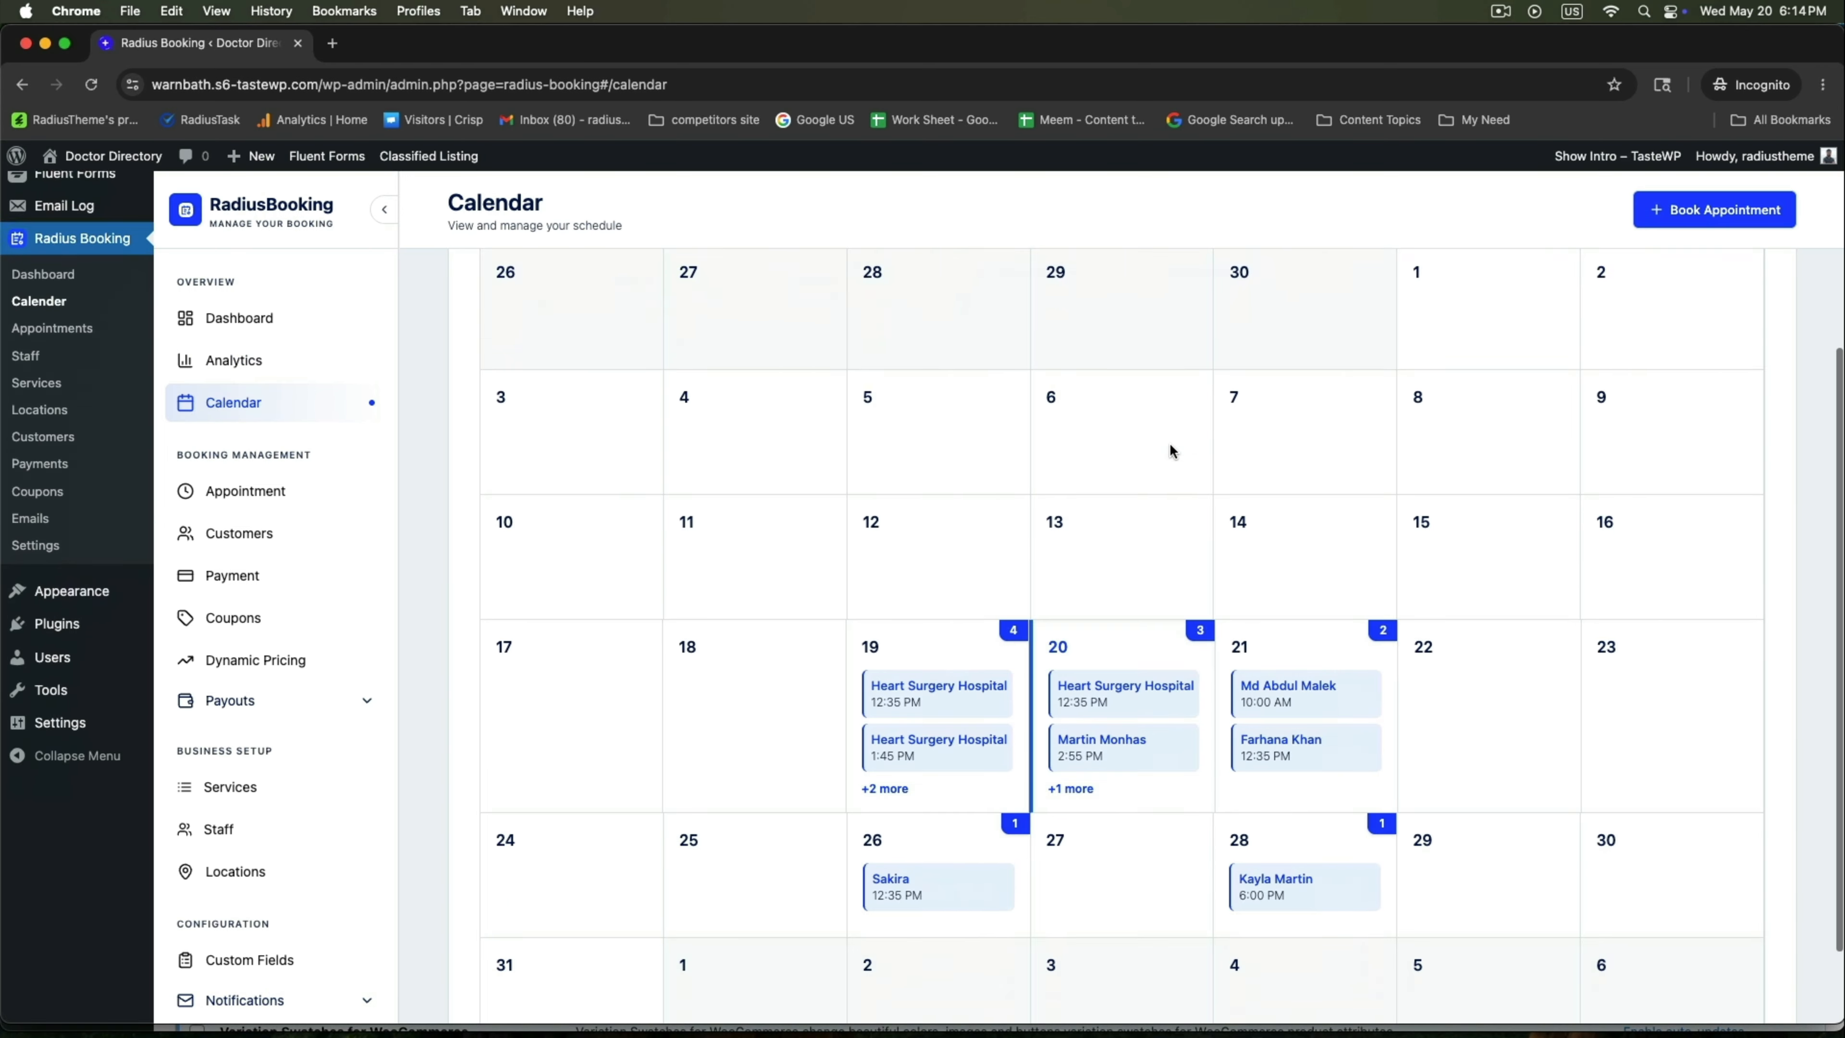